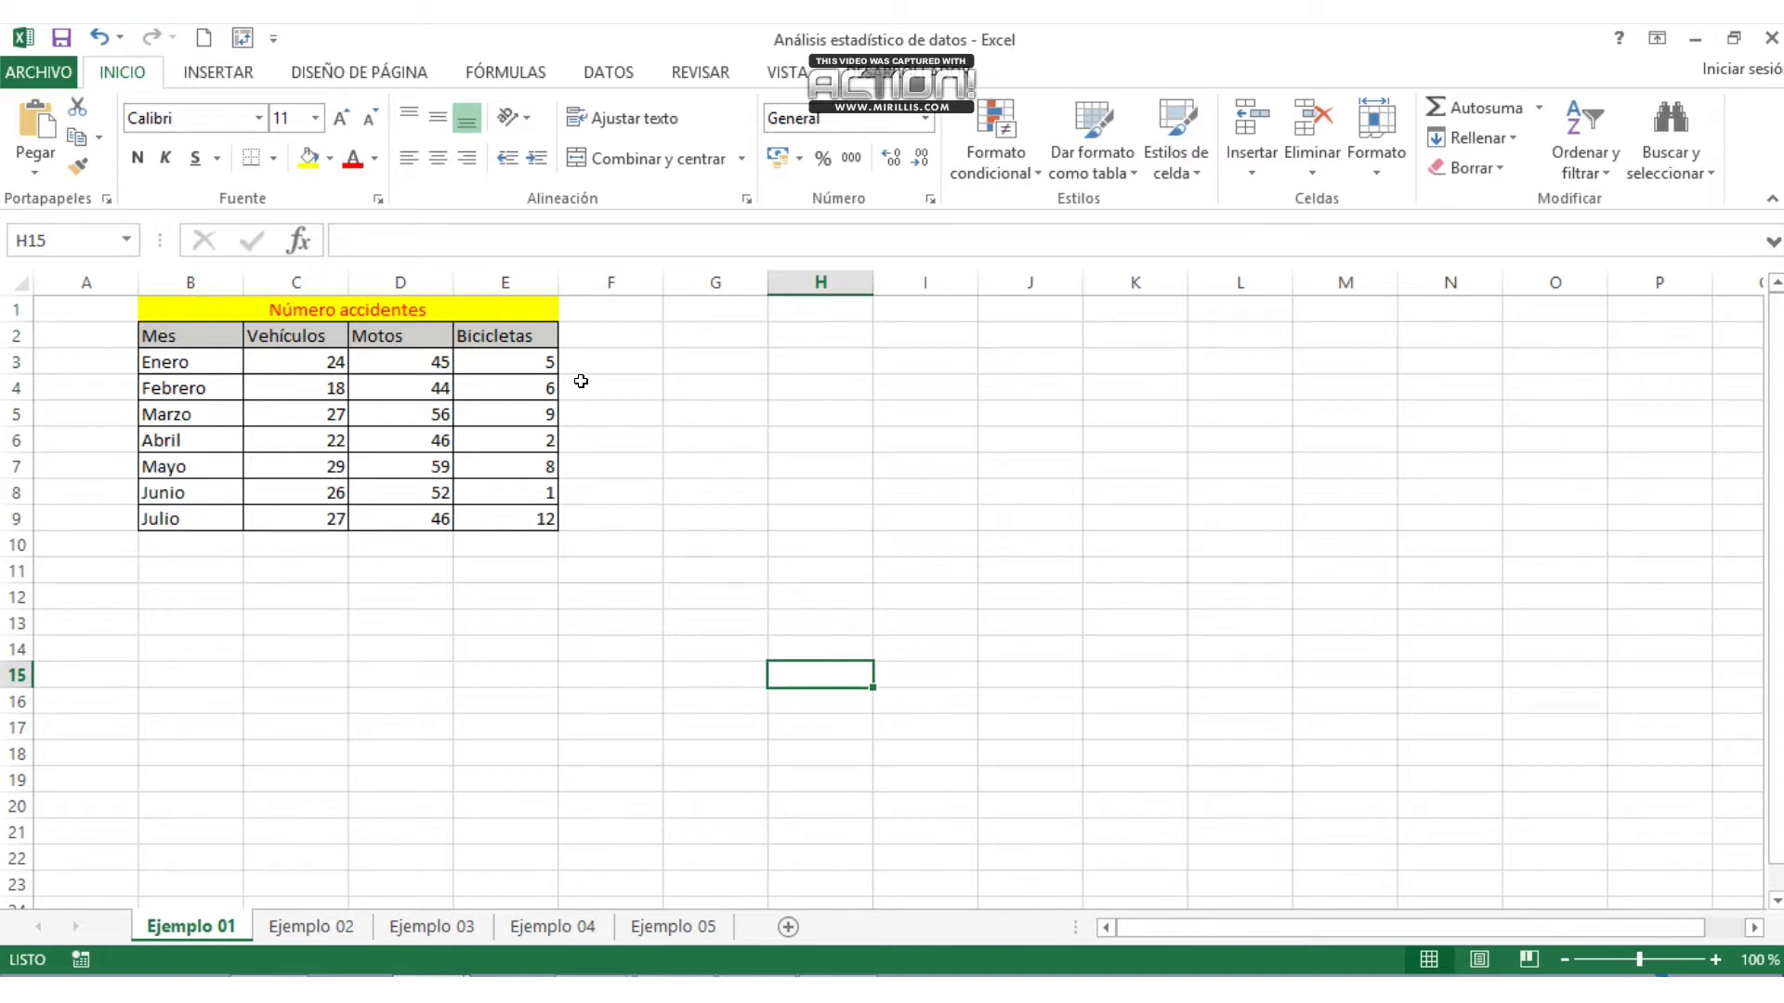
# - Enable the Herramientas para análisis add-in through the Excel add-in options
pyautogui.click(755, 432)
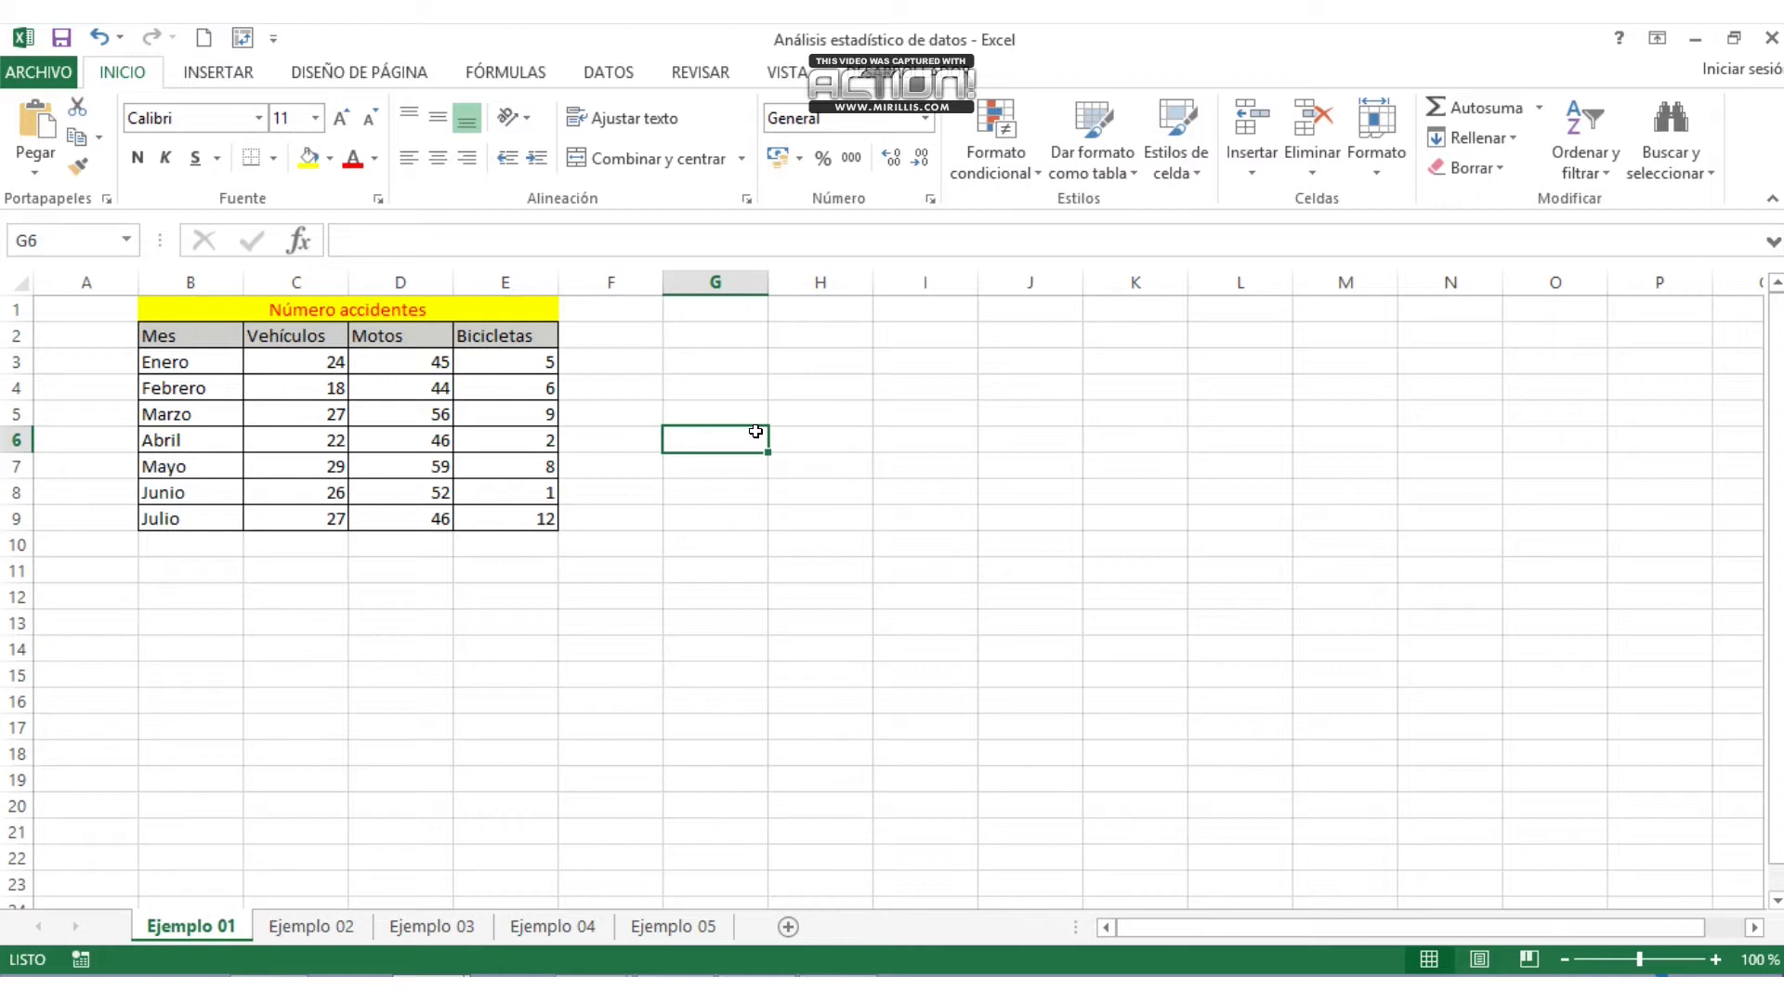
pyautogui.click(624, 73)
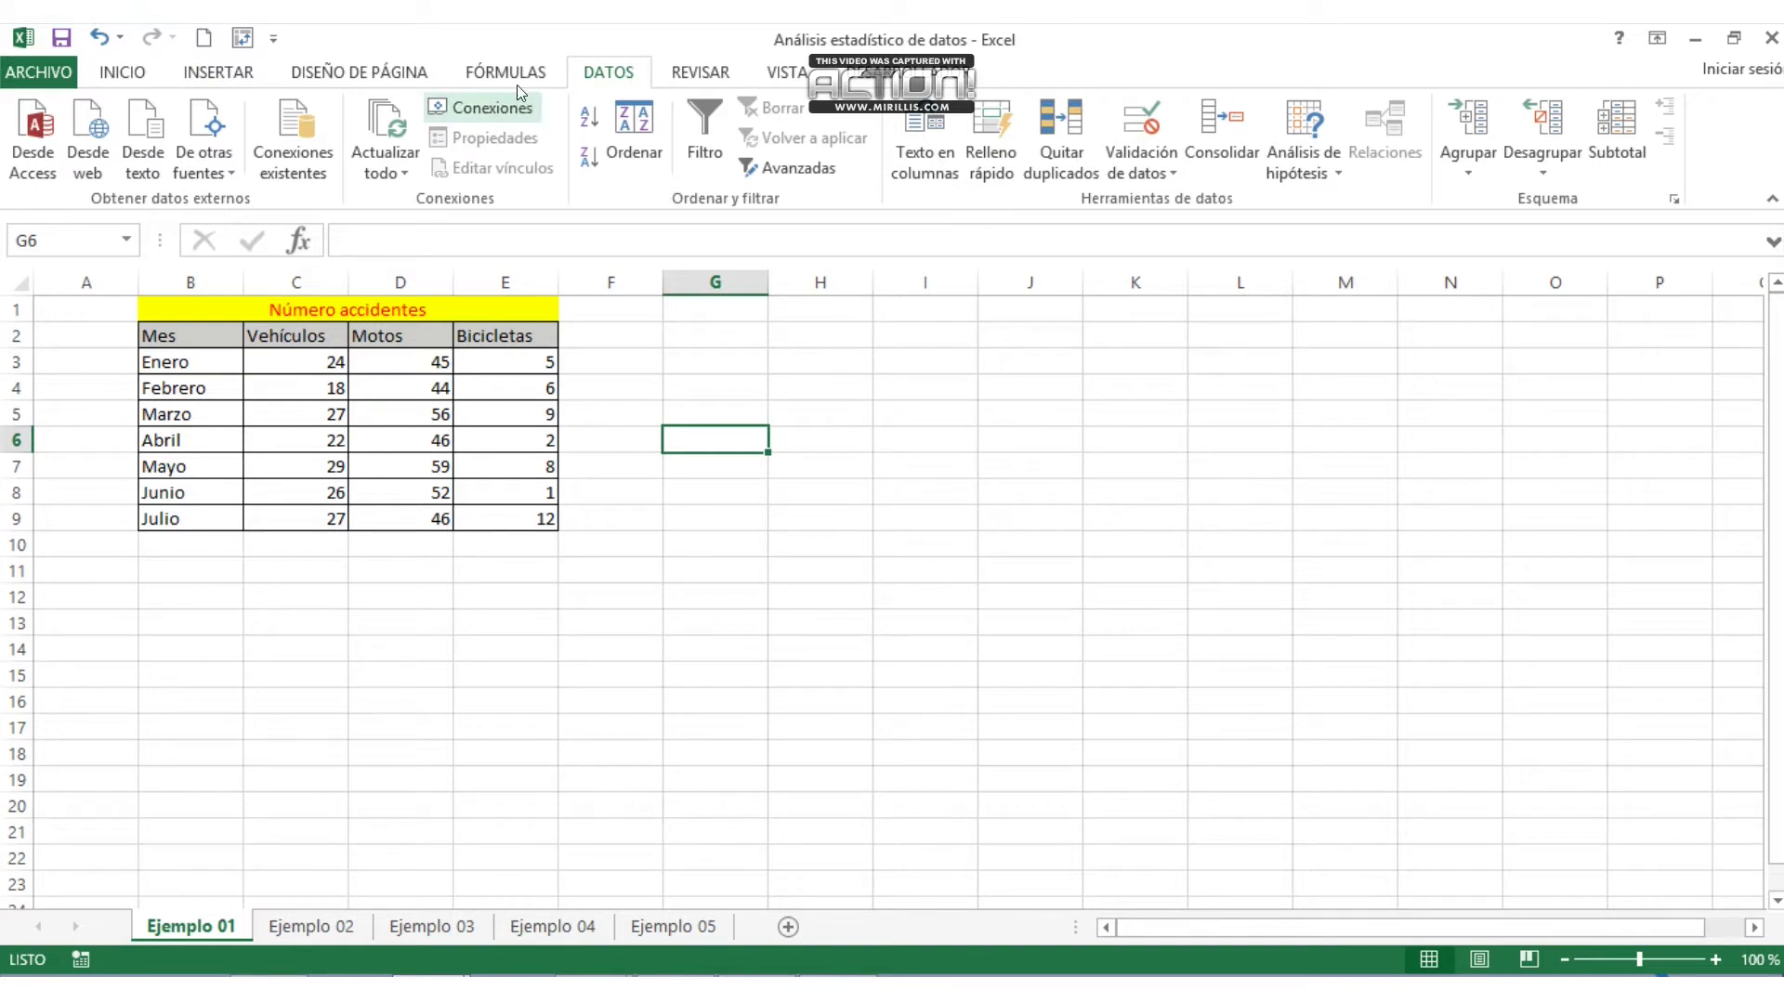
pyautogui.click(40, 70)
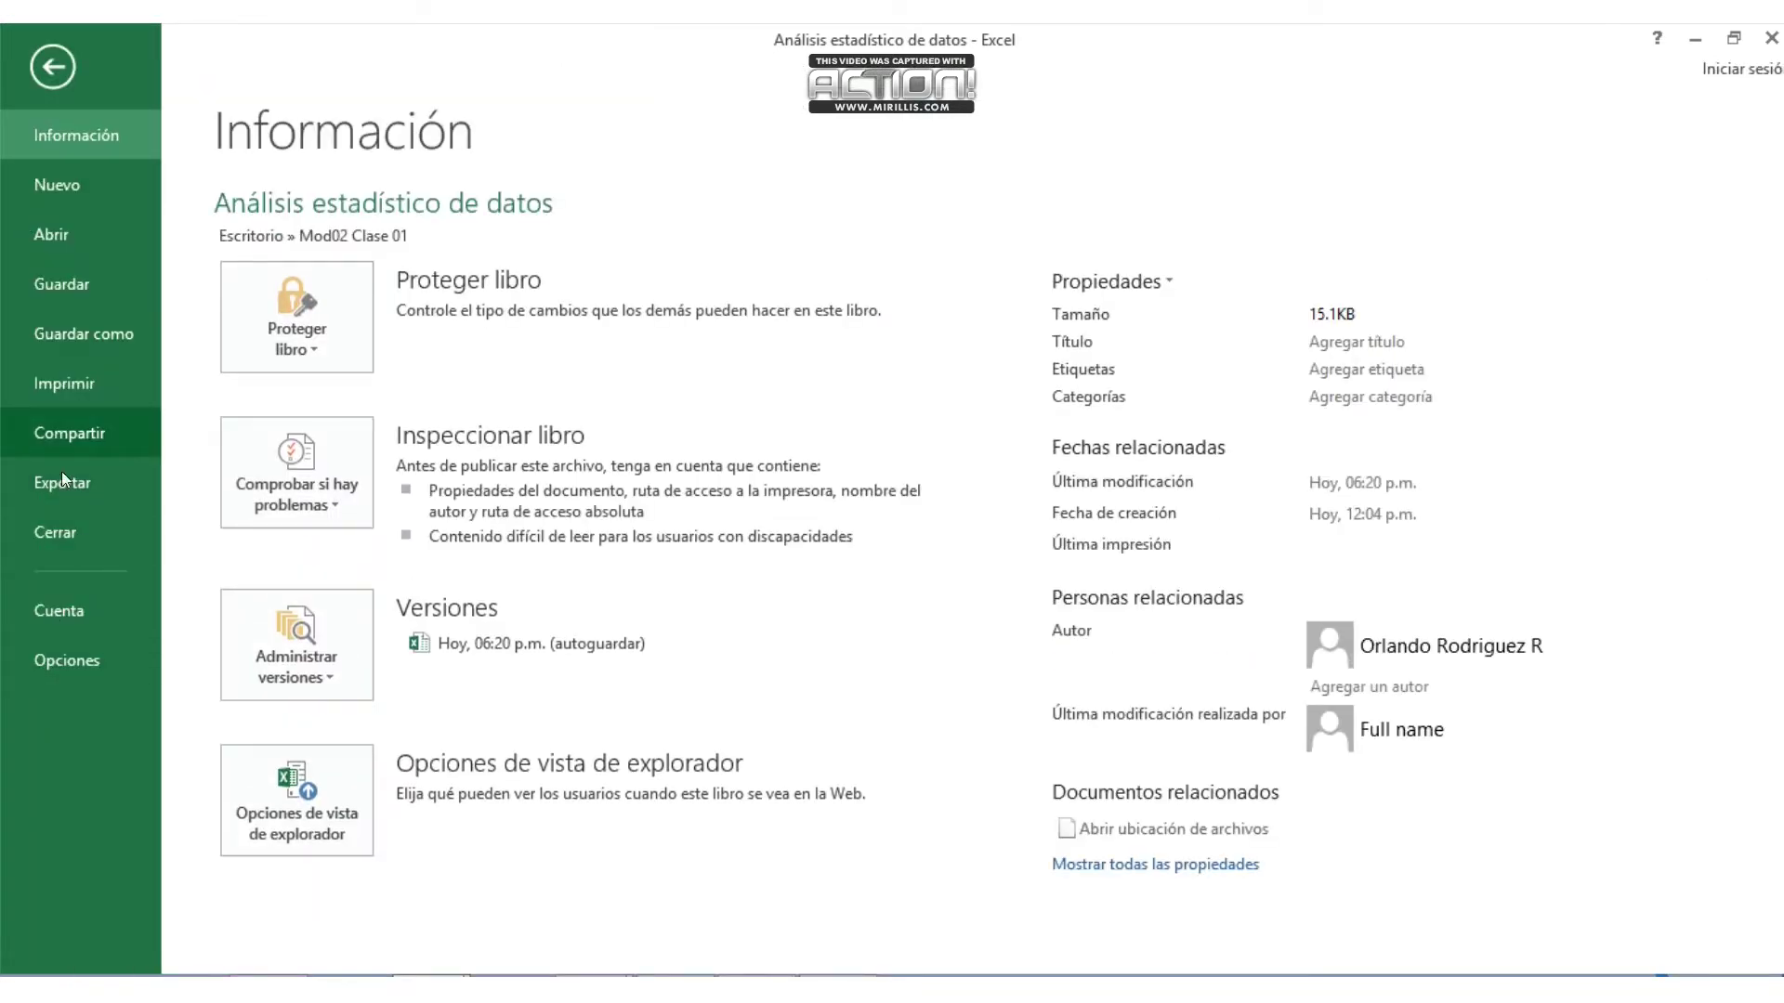
pyautogui.click(78, 662)
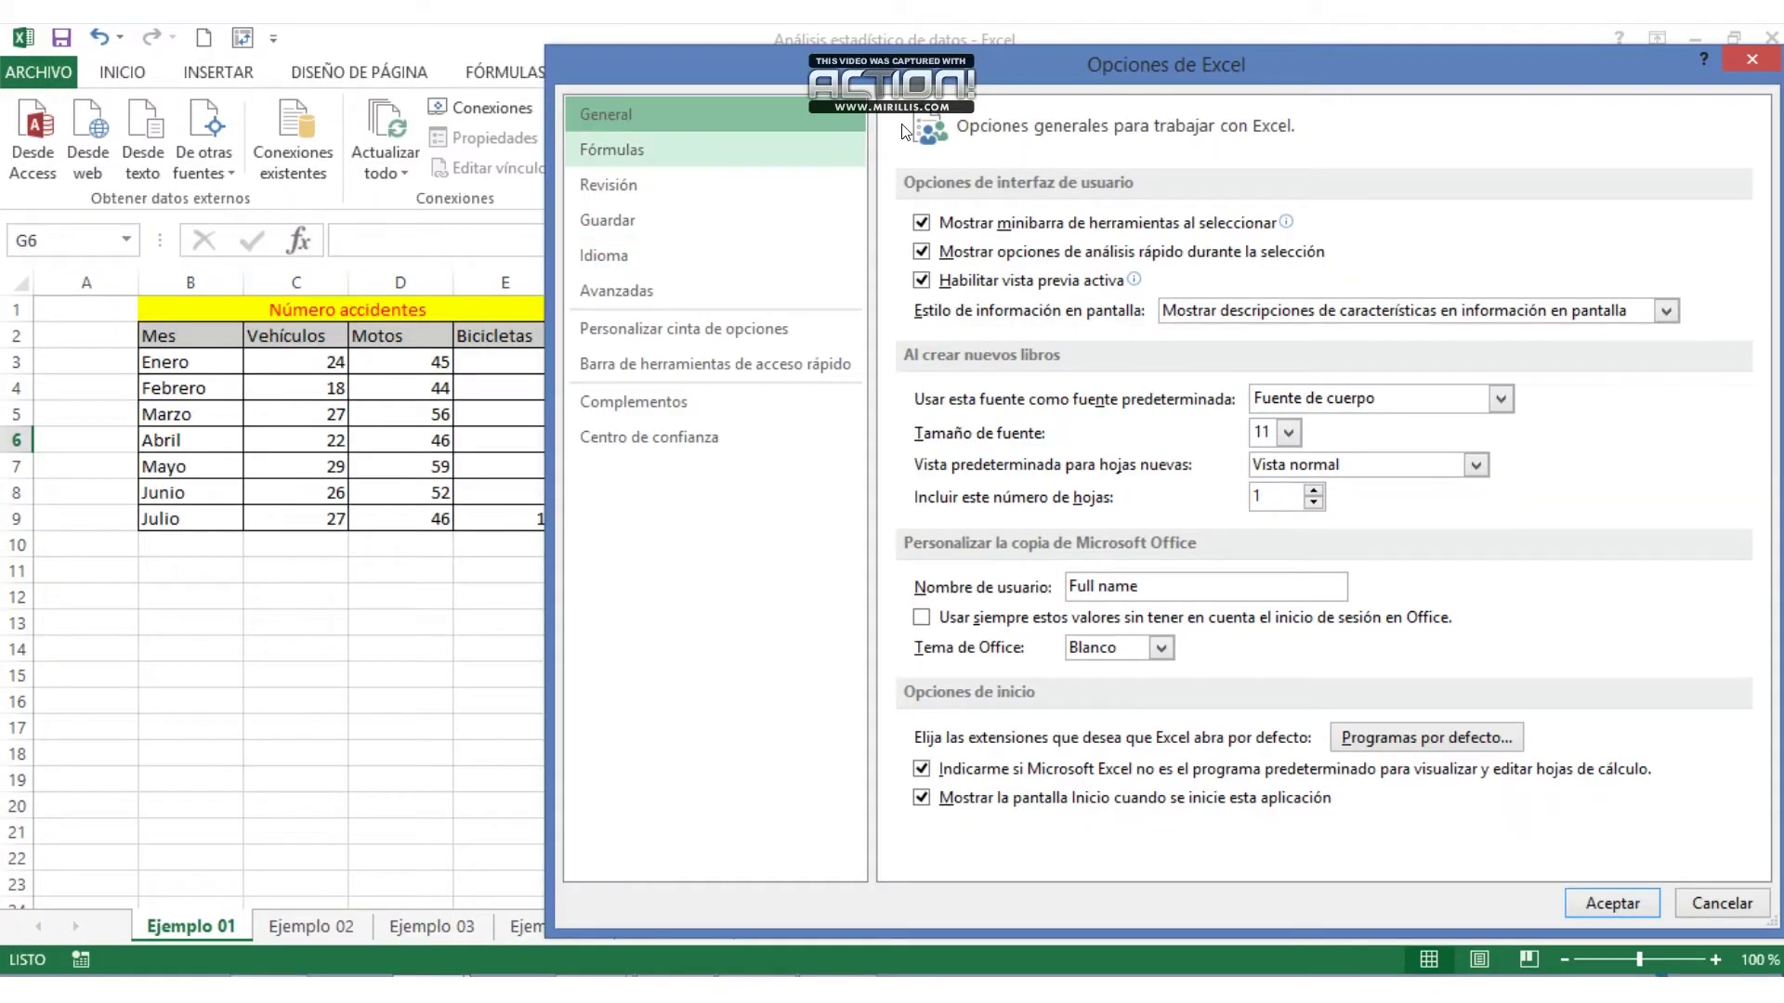
pyautogui.moveTo(1018, 60); pyautogui.dragTo(794, 70)
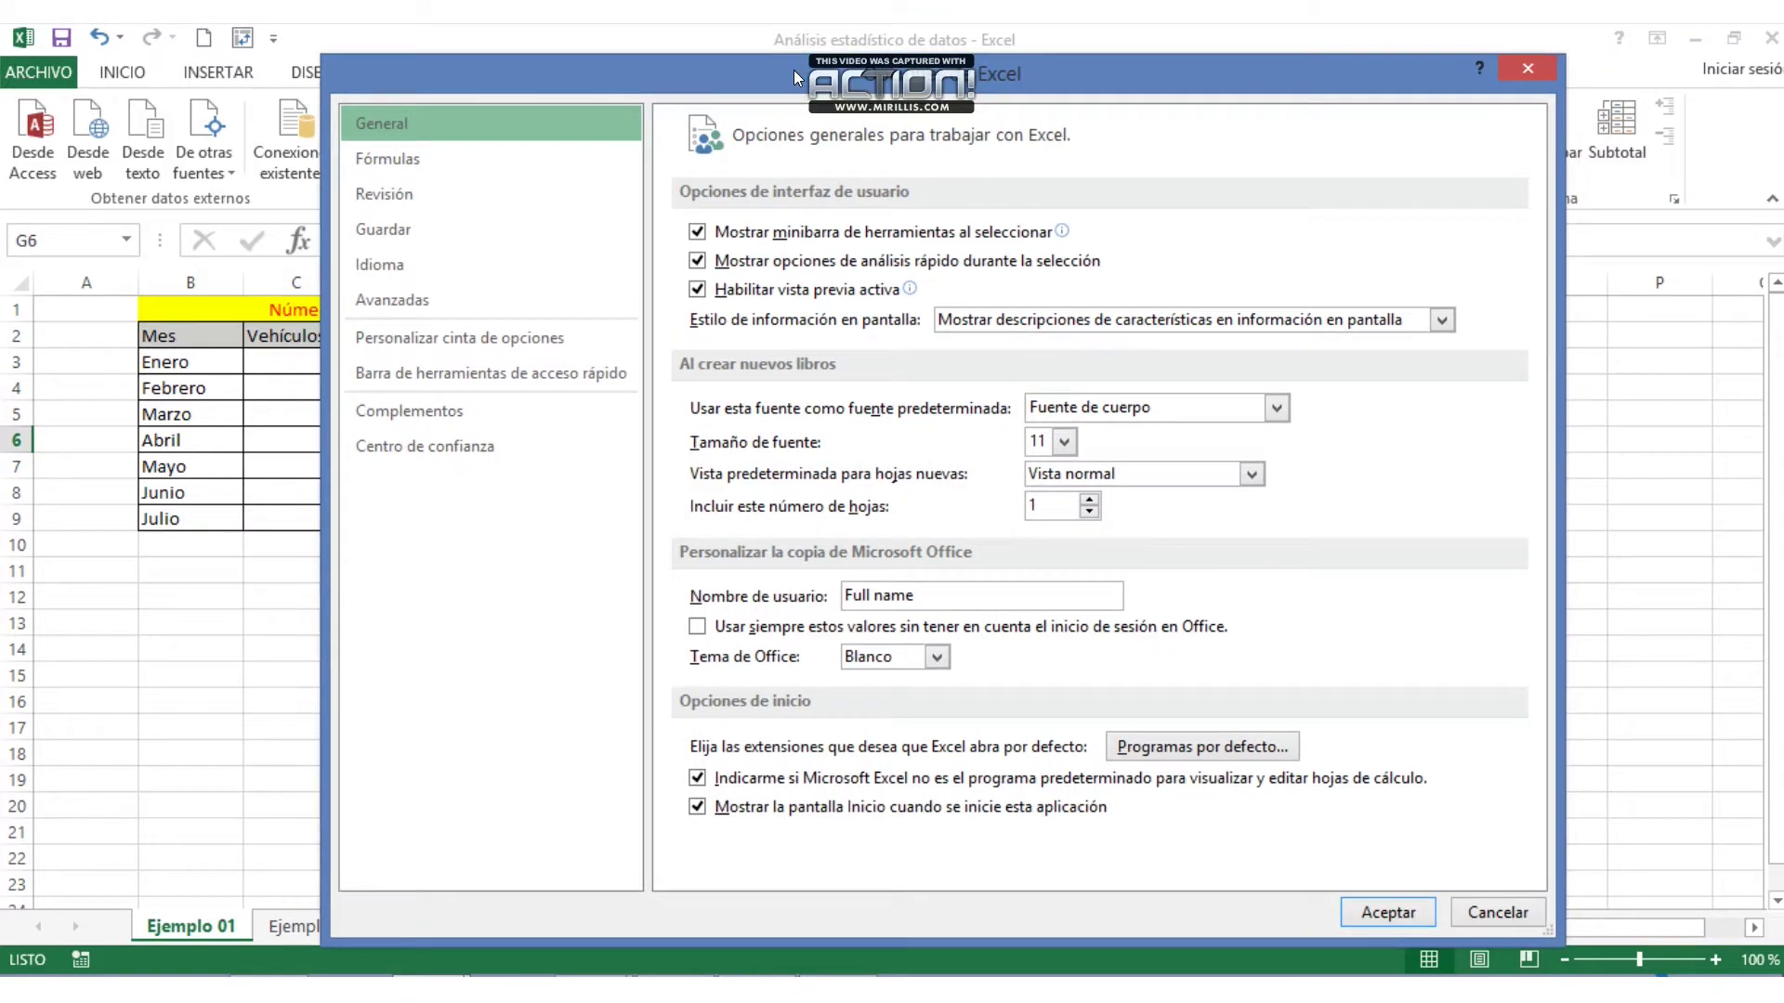
pyautogui.click(485, 414)
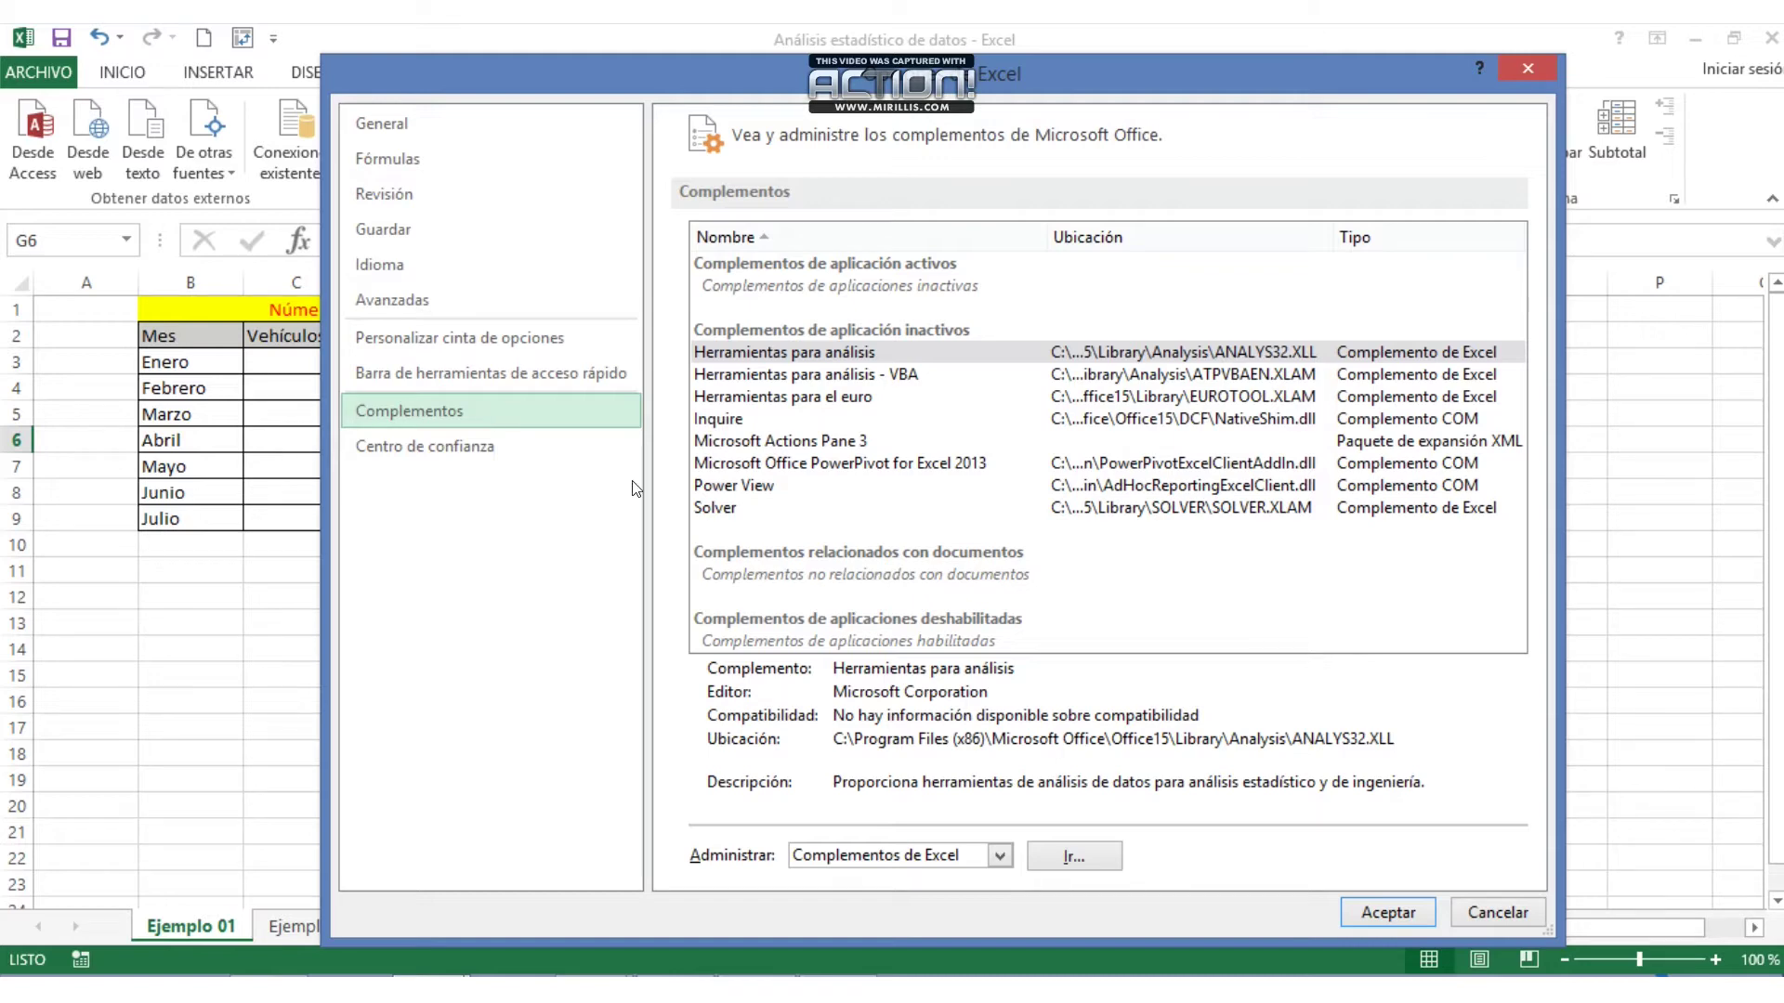
pyautogui.click(1087, 854)
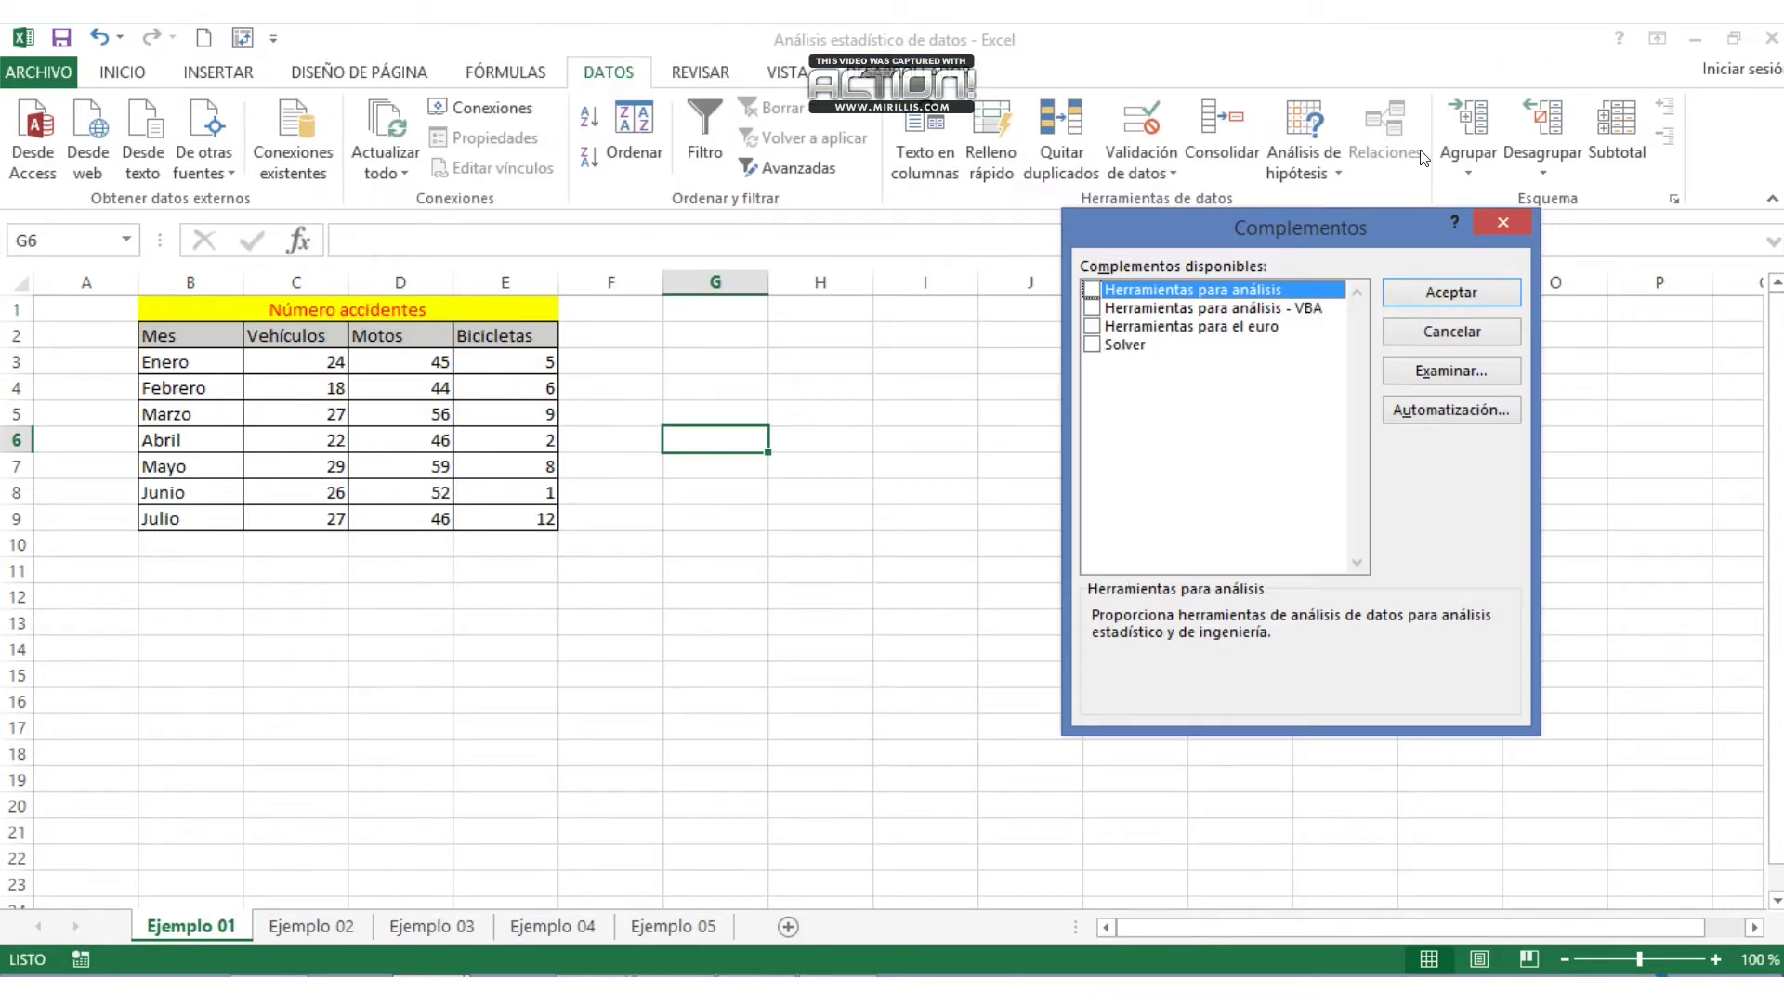
pyautogui.moveTo(1369, 220); pyautogui.dragTo(1141, 241)
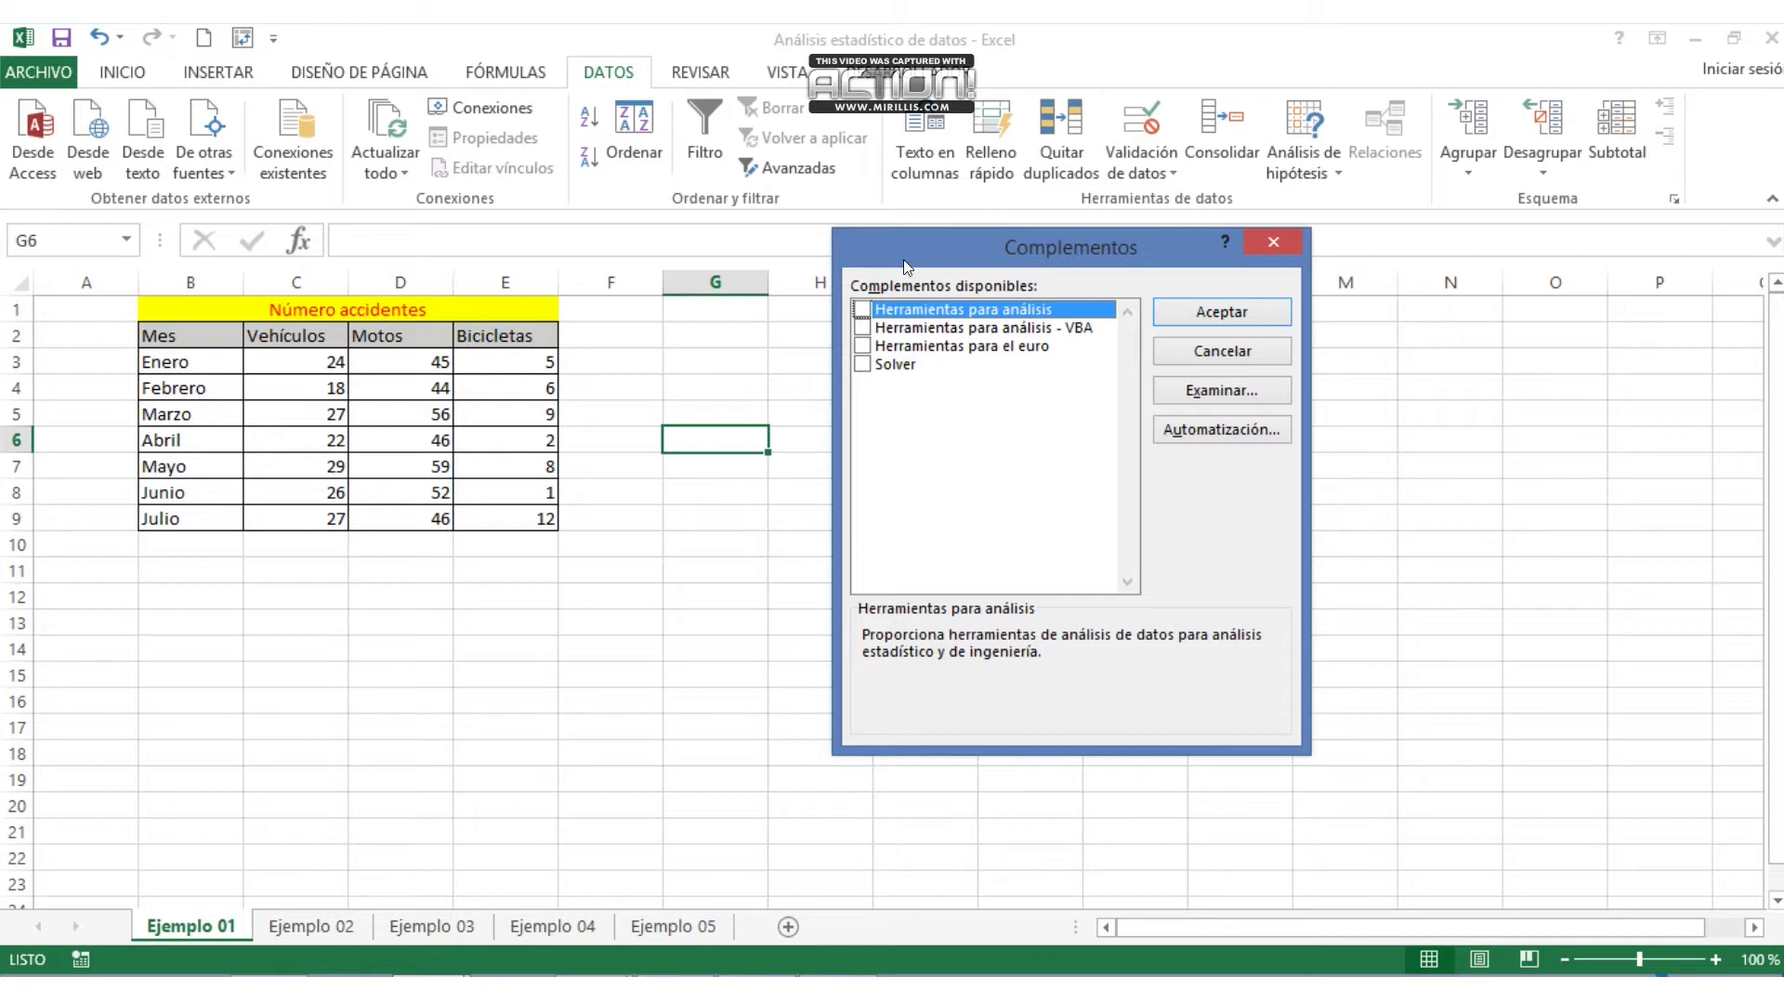
pyautogui.click(863, 309)
pyautogui.click(1216, 306)
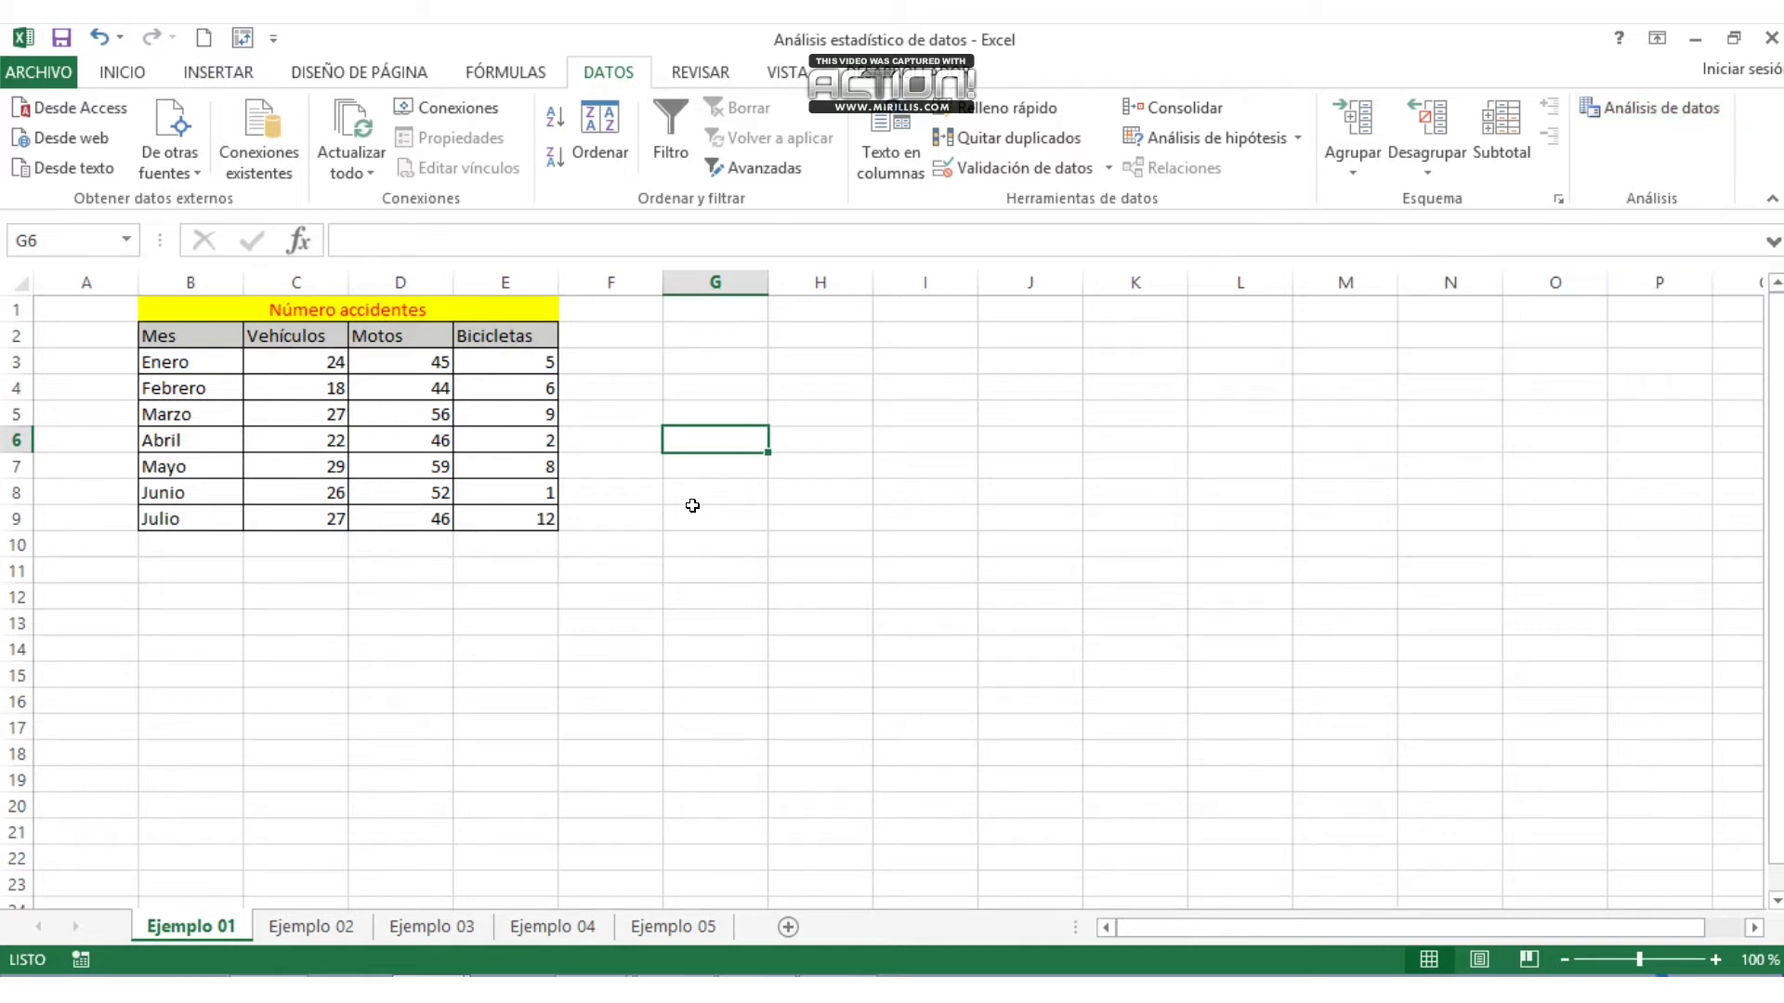
pyautogui.click(999, 544)
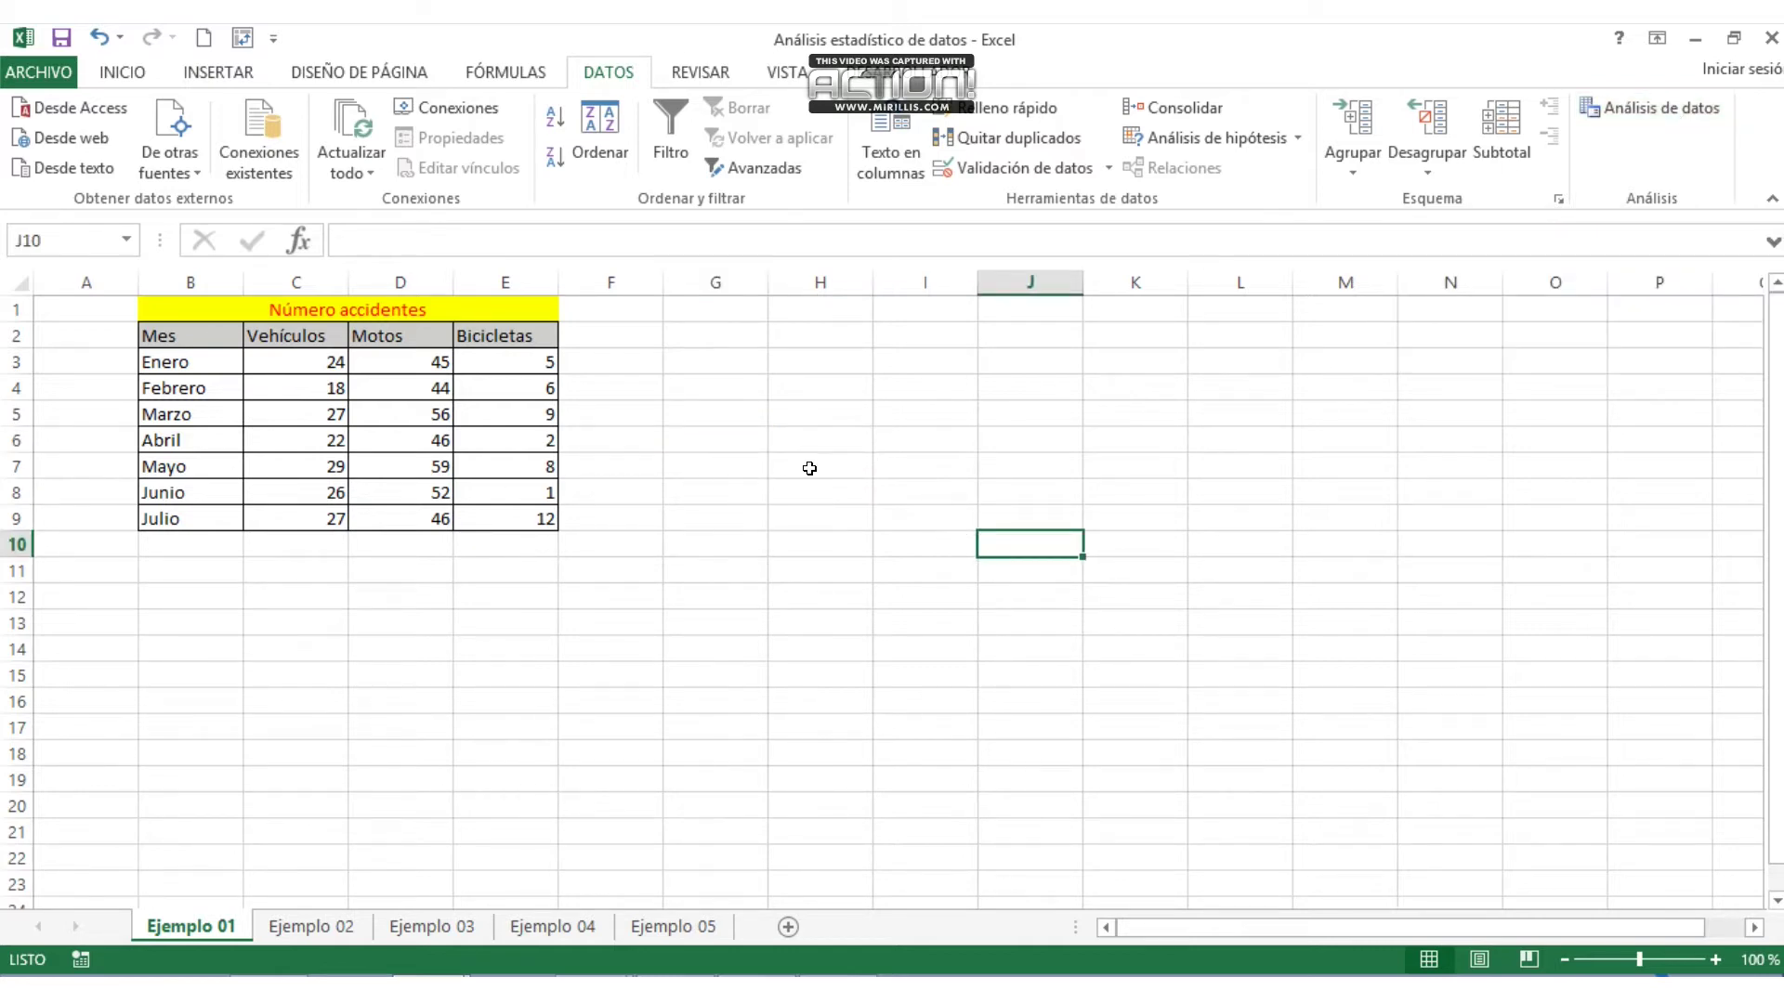
pyautogui.click(657, 395)
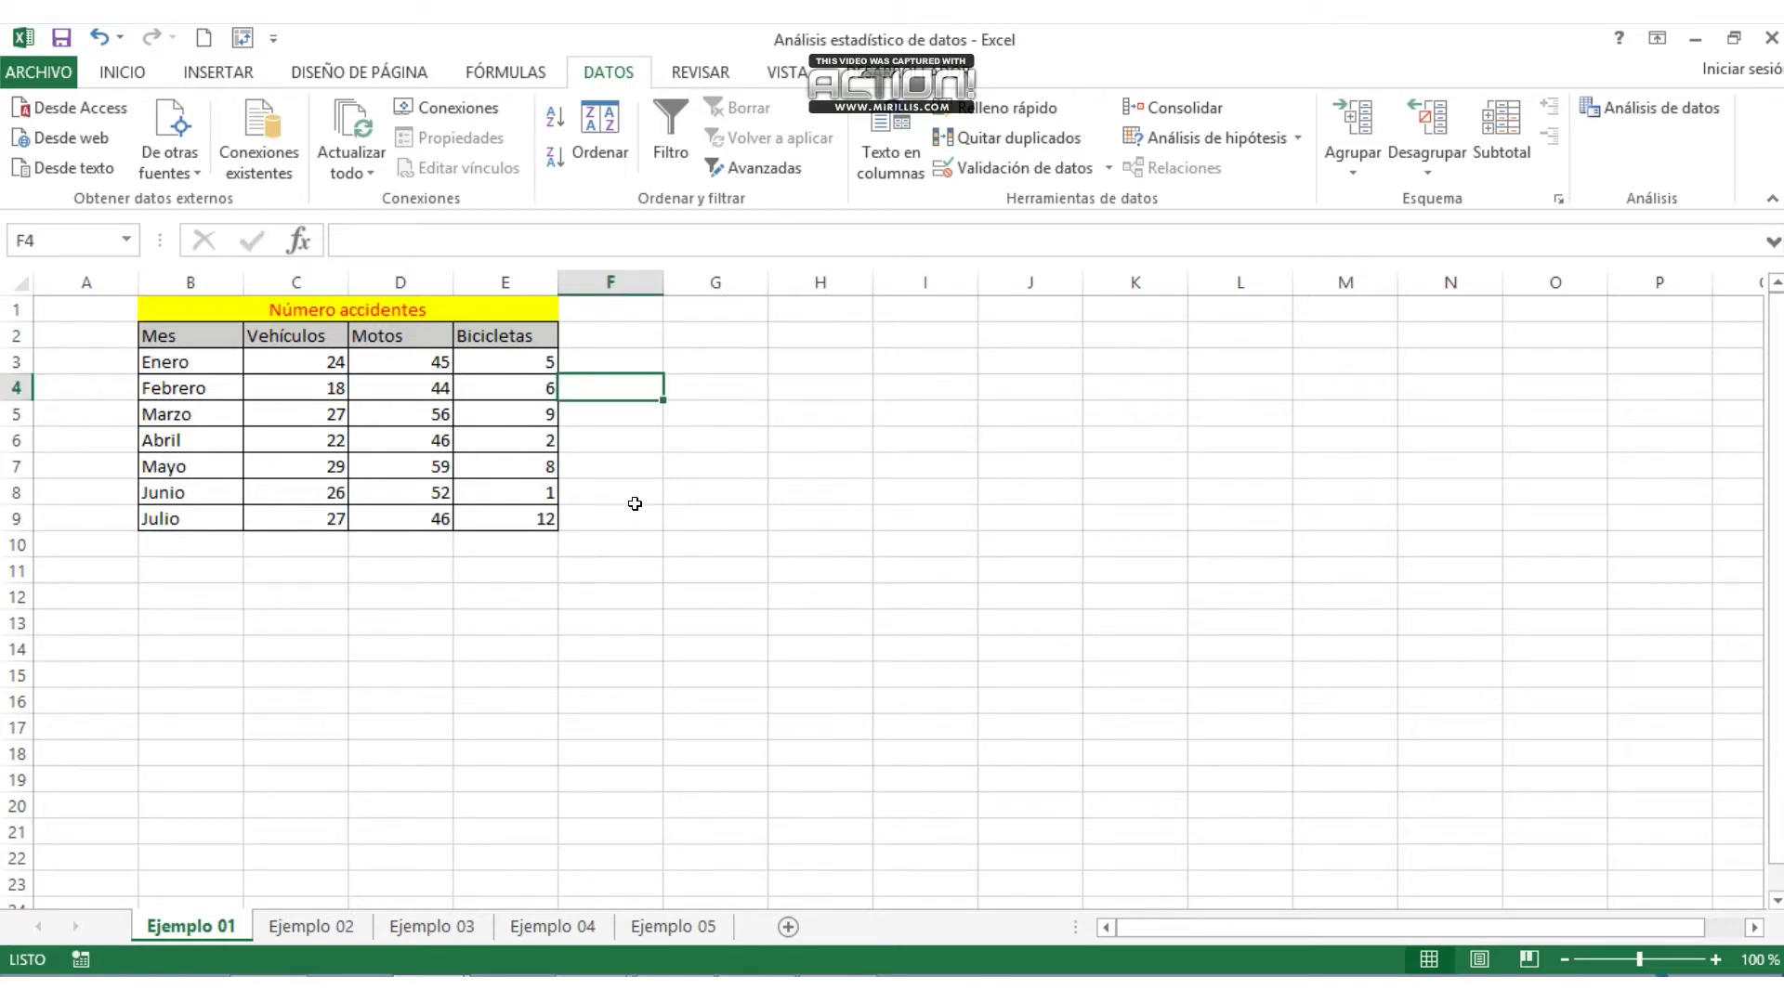
pyautogui.click(597, 333)
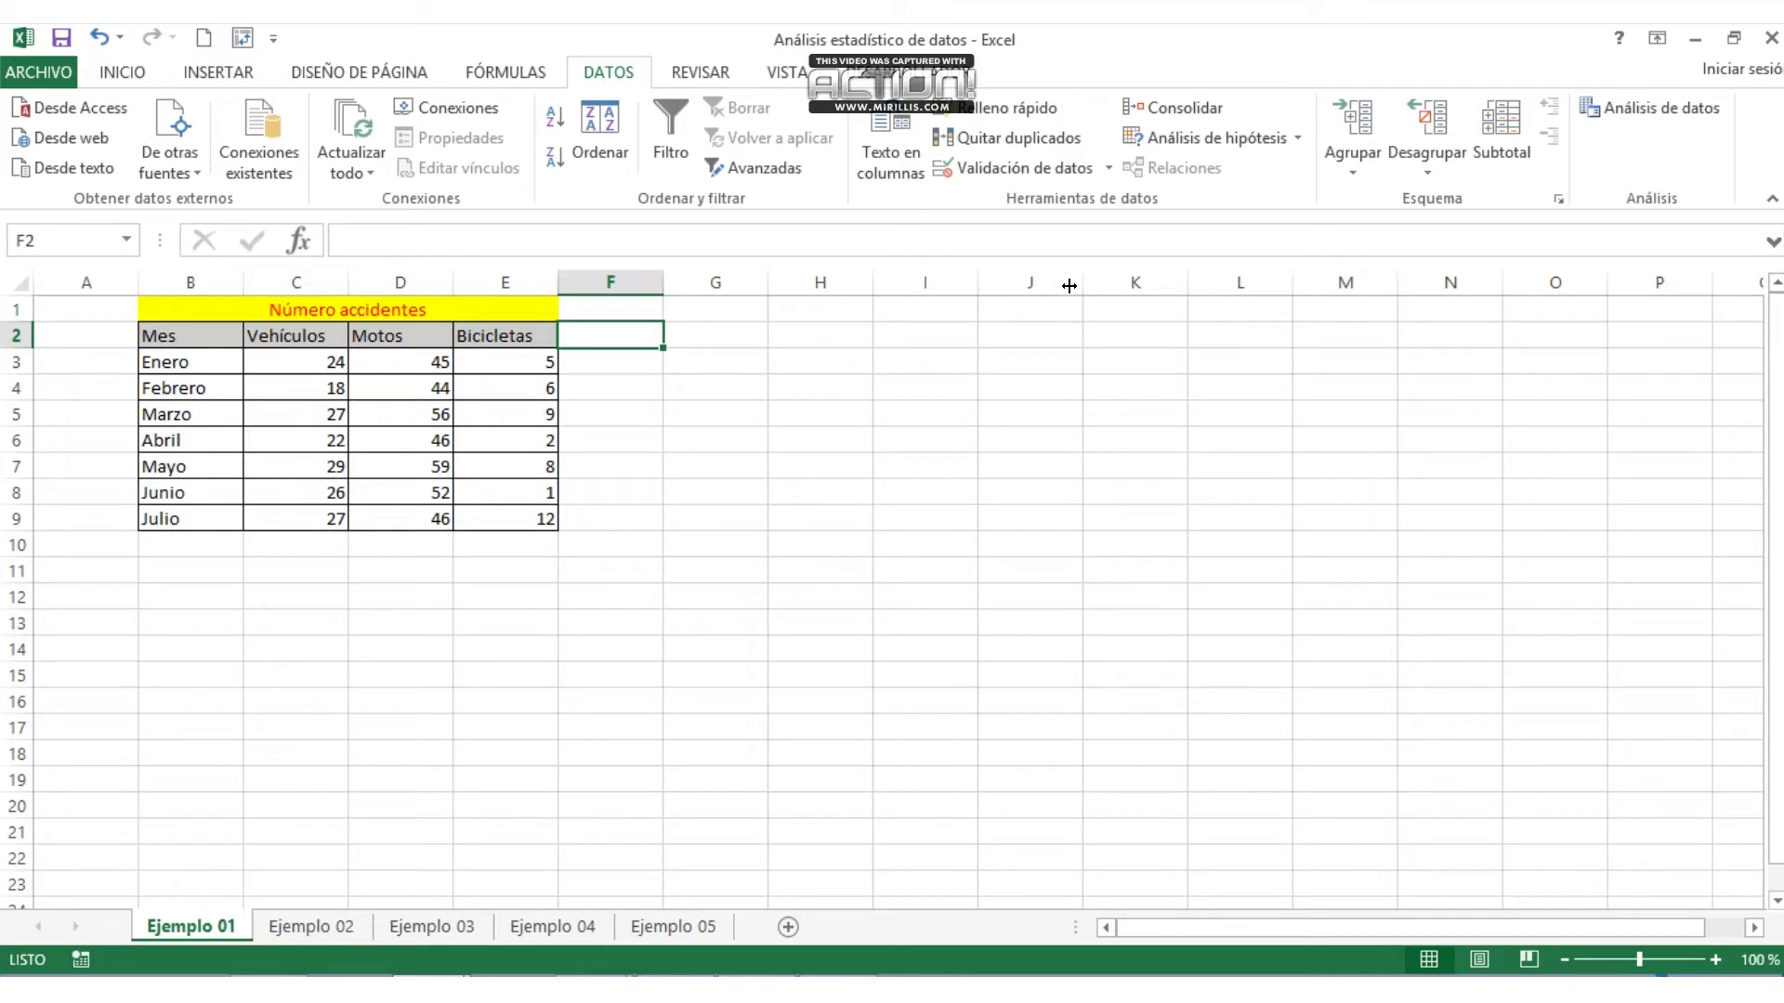
# - Start the Estadística descriptiva function from the data analysis tools
pyautogui.click(1662, 109)
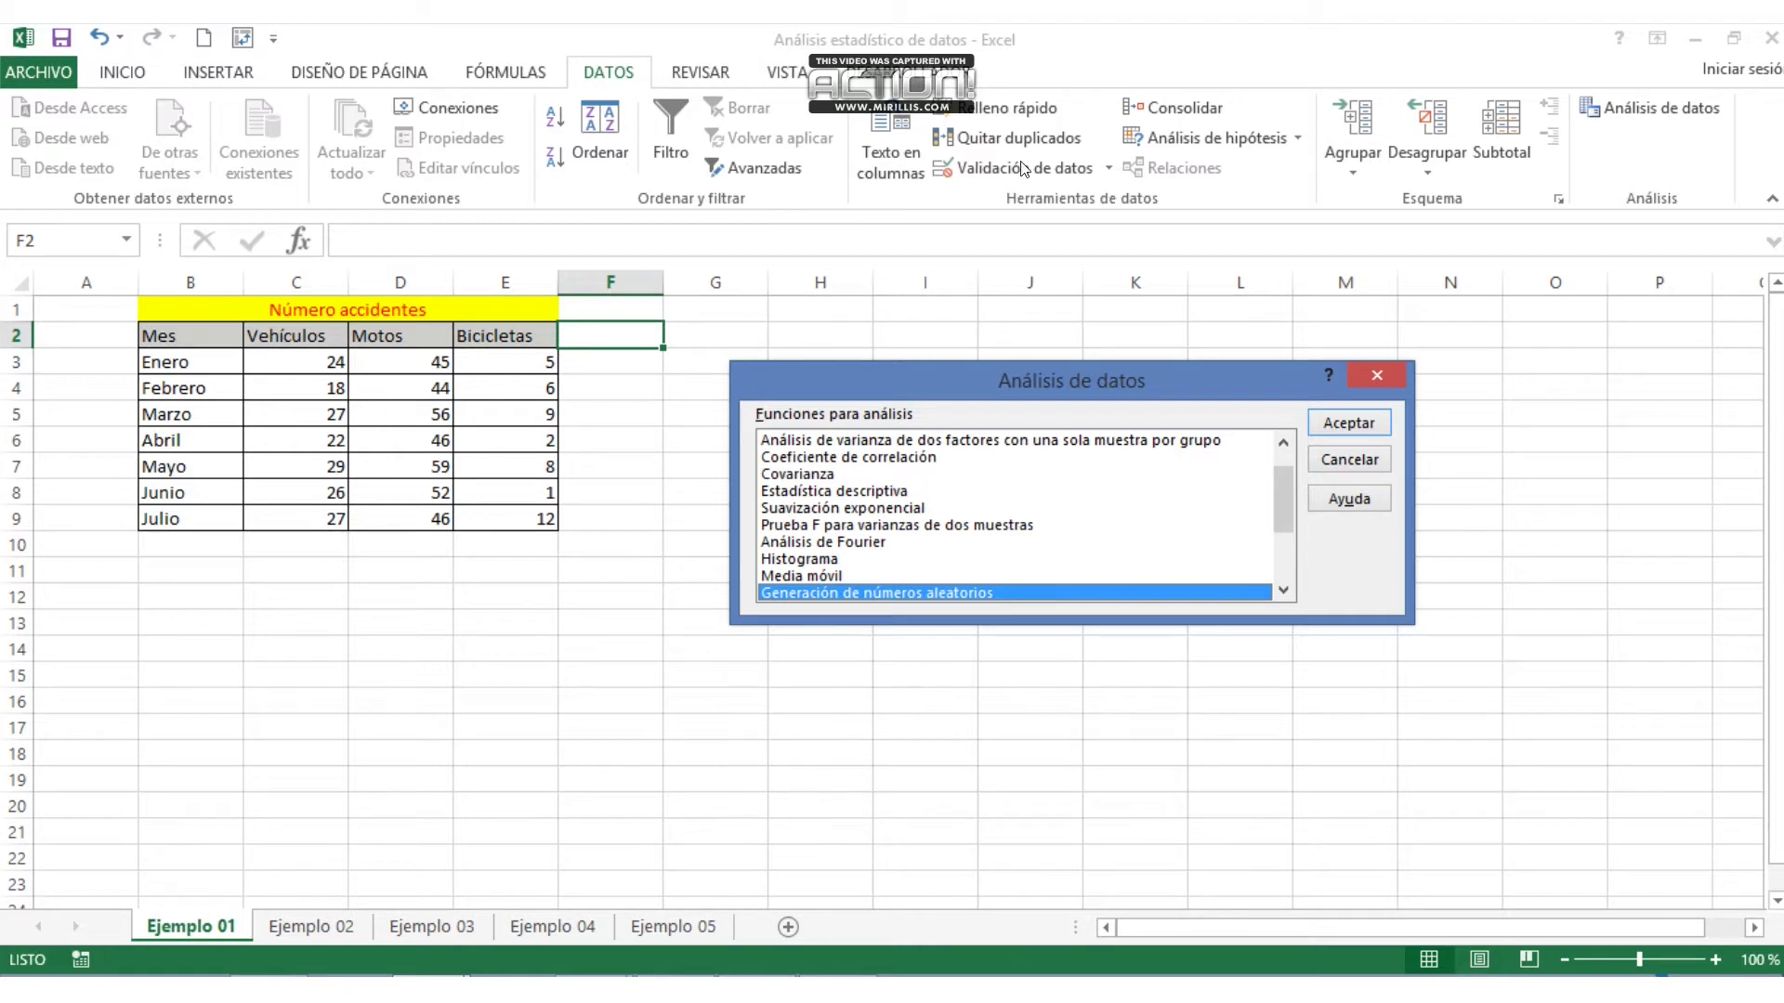
pyautogui.click(885, 495)
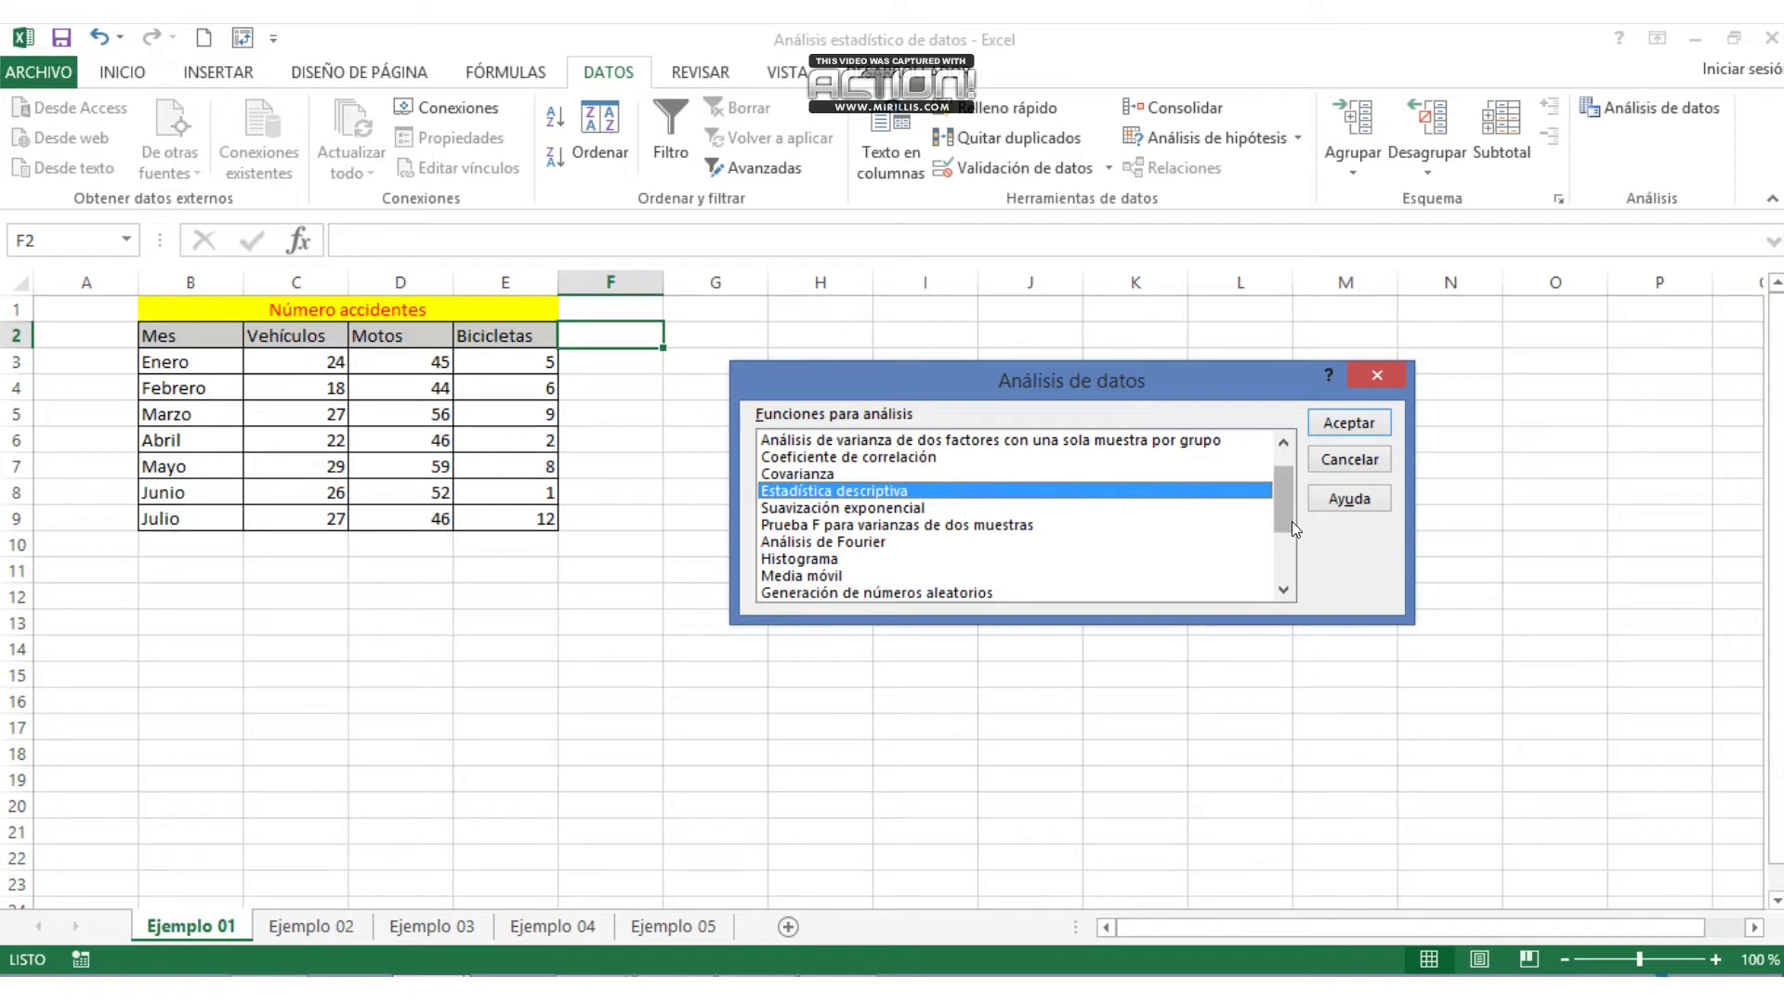
pyautogui.moveTo(1287, 488); pyautogui.dragTo(1288, 538)
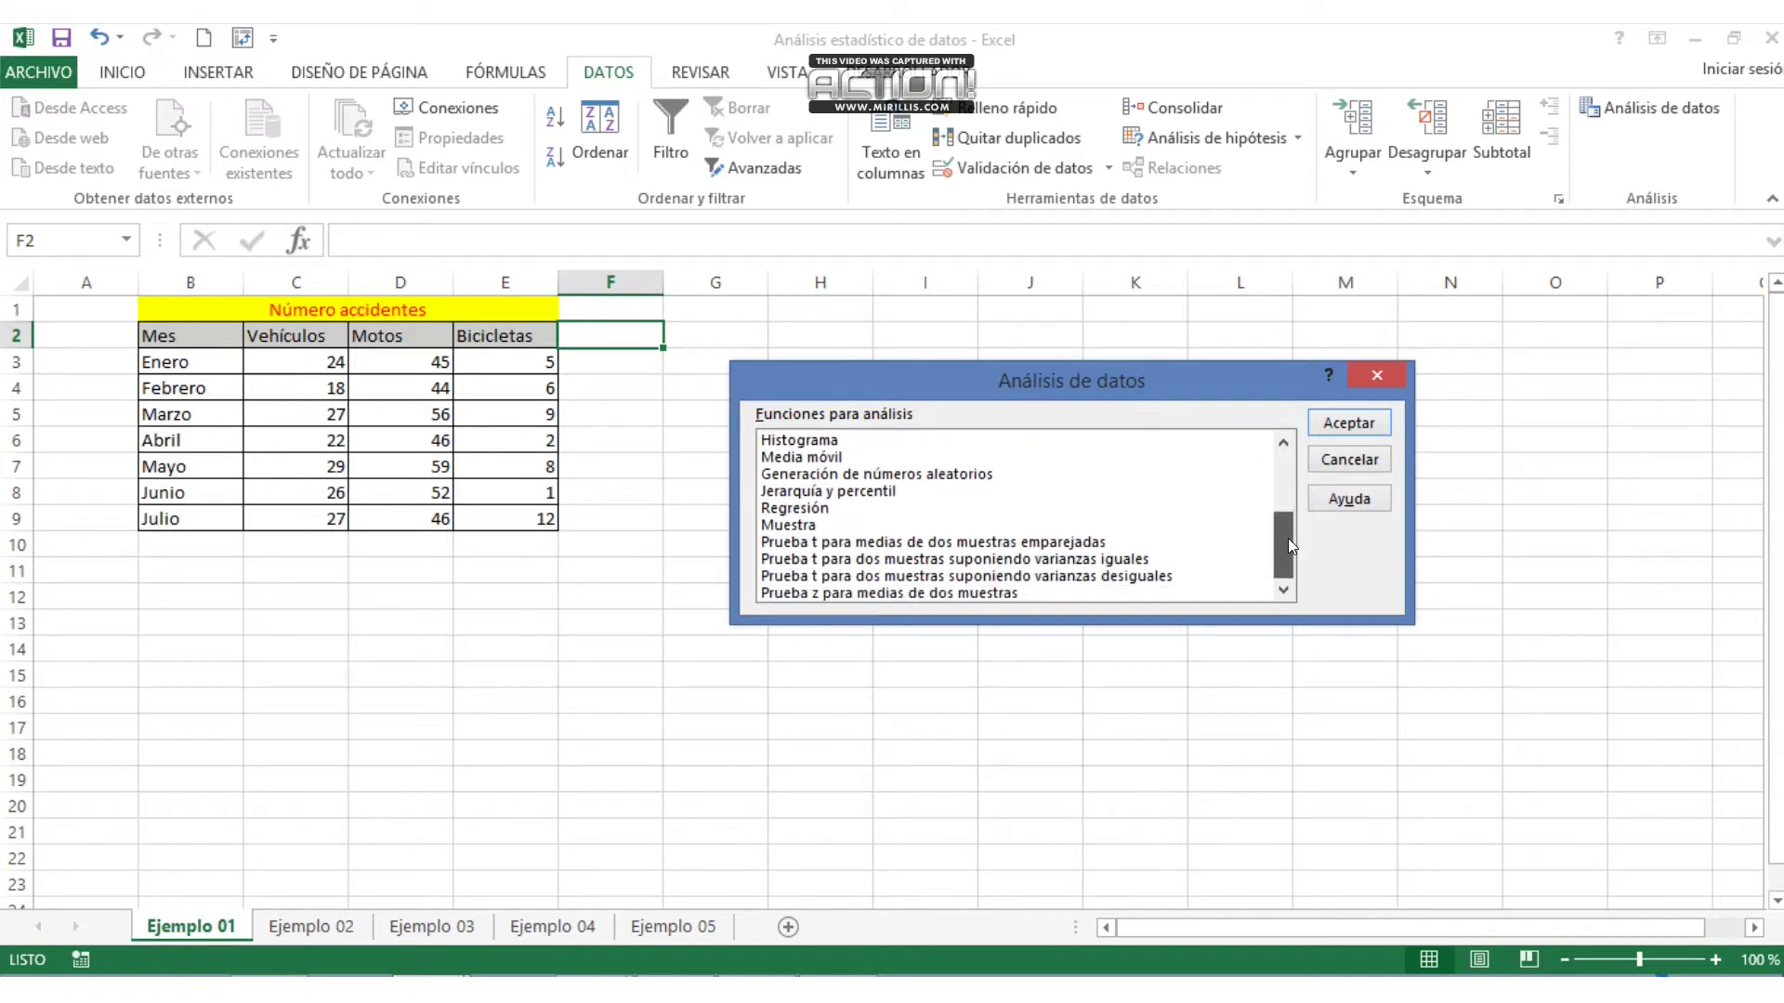
pyautogui.moveTo(1287, 538); pyautogui.dragTo(1143, 483)
pyautogui.moveTo(1280, 551); pyautogui.dragTo(1288, 494)
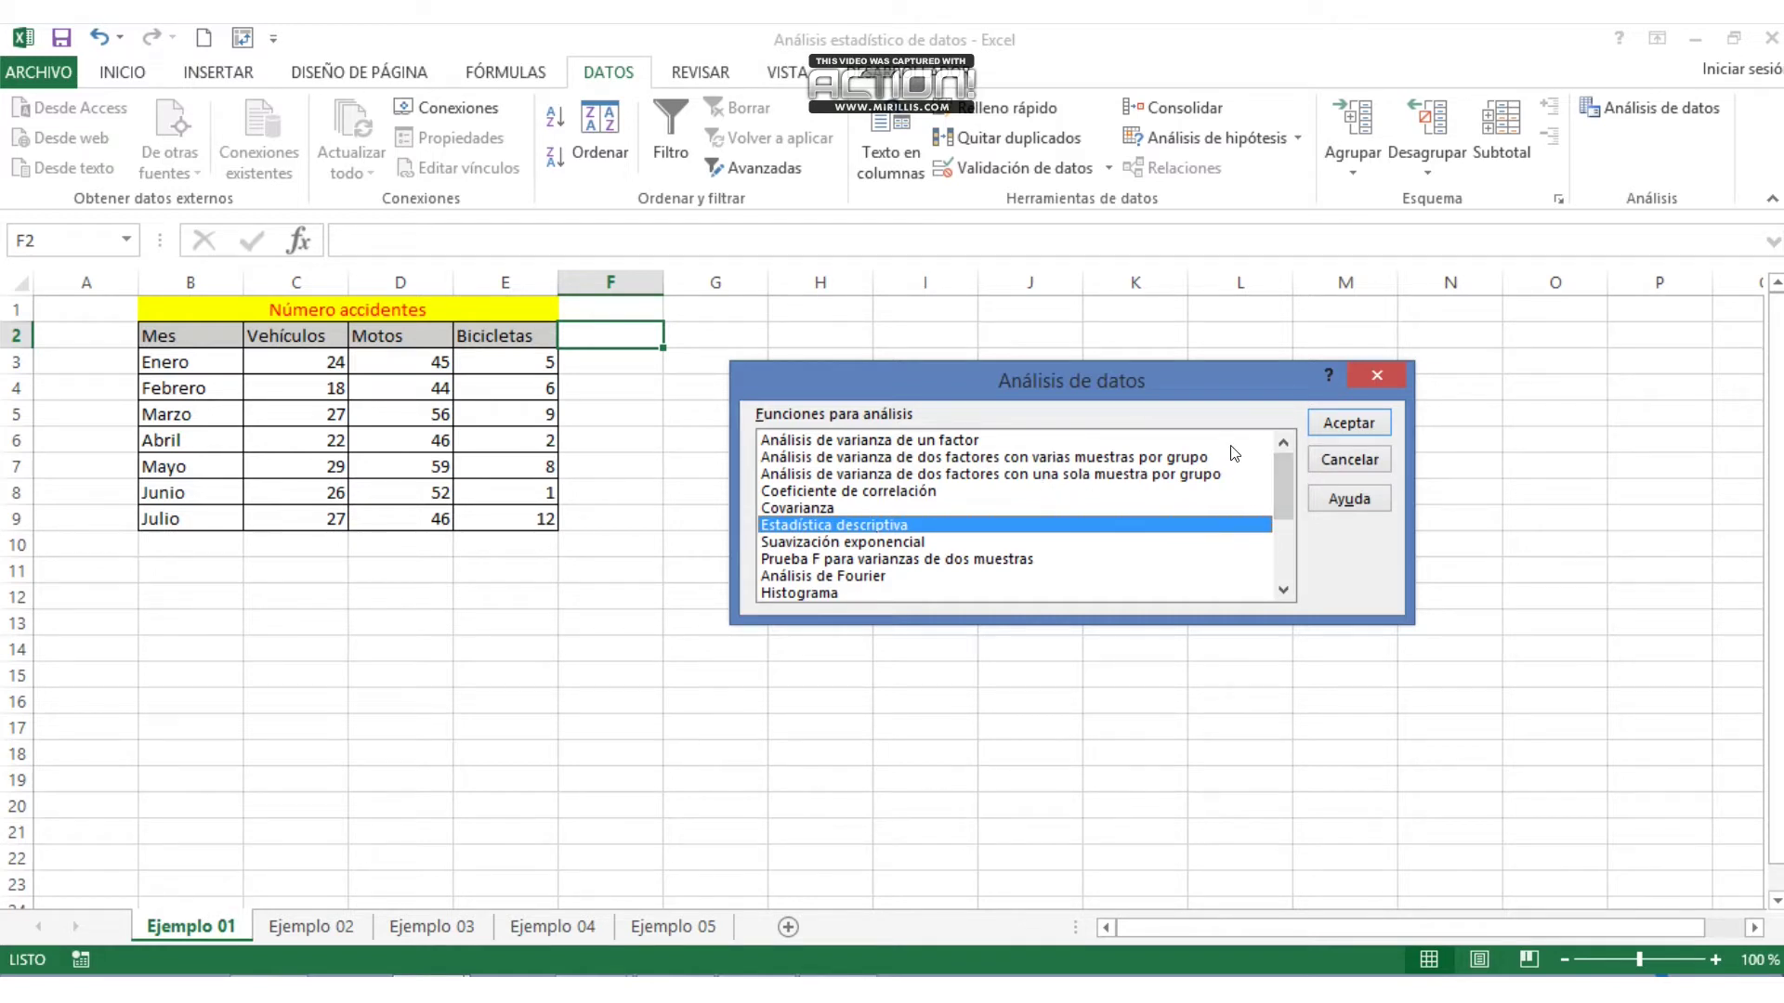
pyautogui.click(1353, 425)
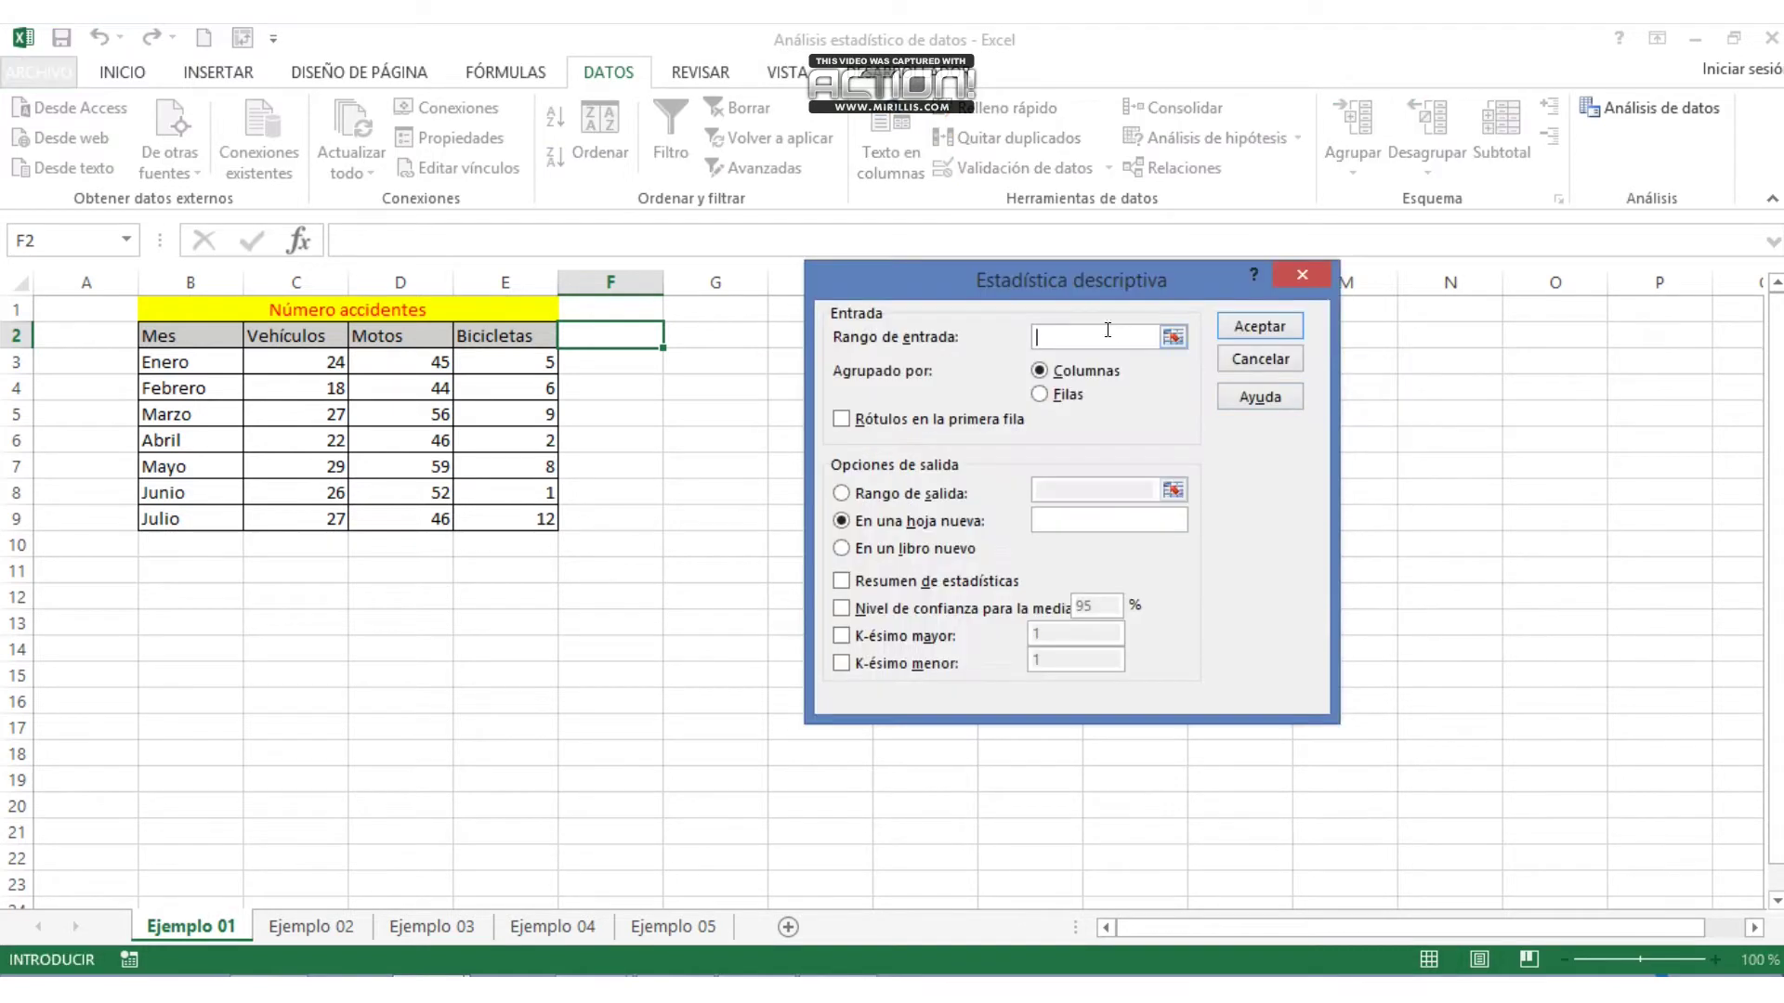
# - Set the input range to $B$2:$E$9 and mark its first row as labels
pyautogui.moveTo(1098, 283); pyautogui.dragTo(1057, 343)
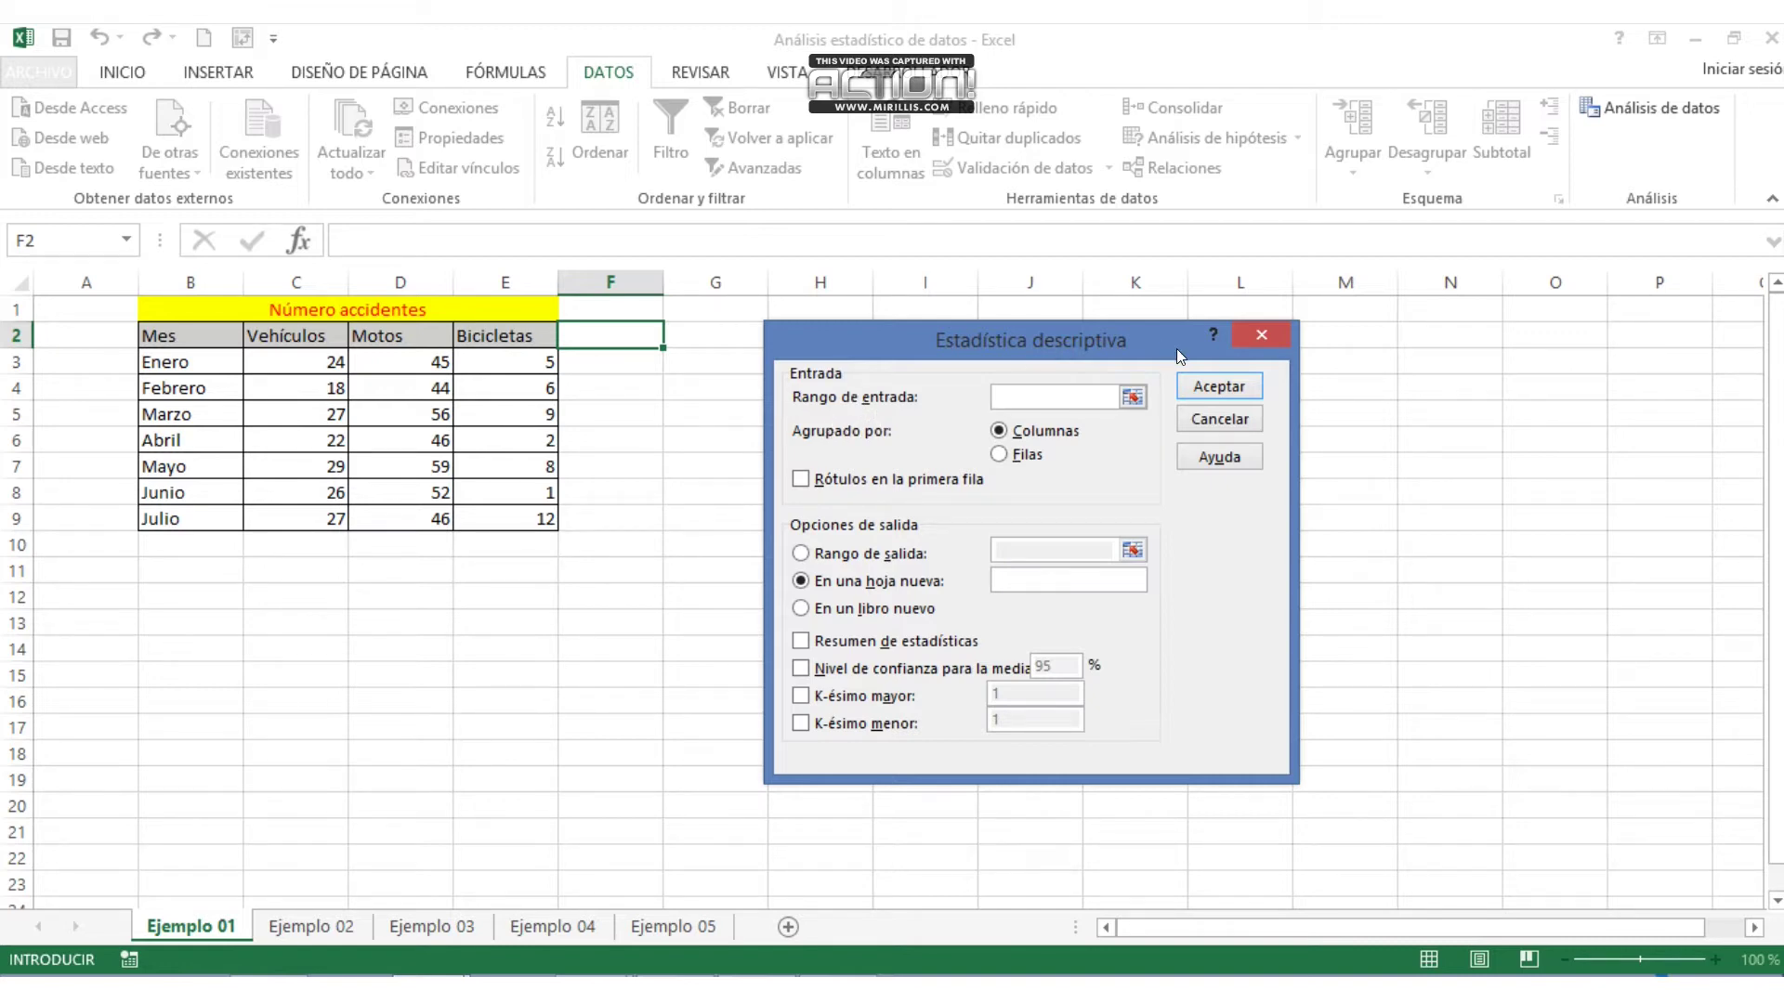
pyautogui.click(1133, 397)
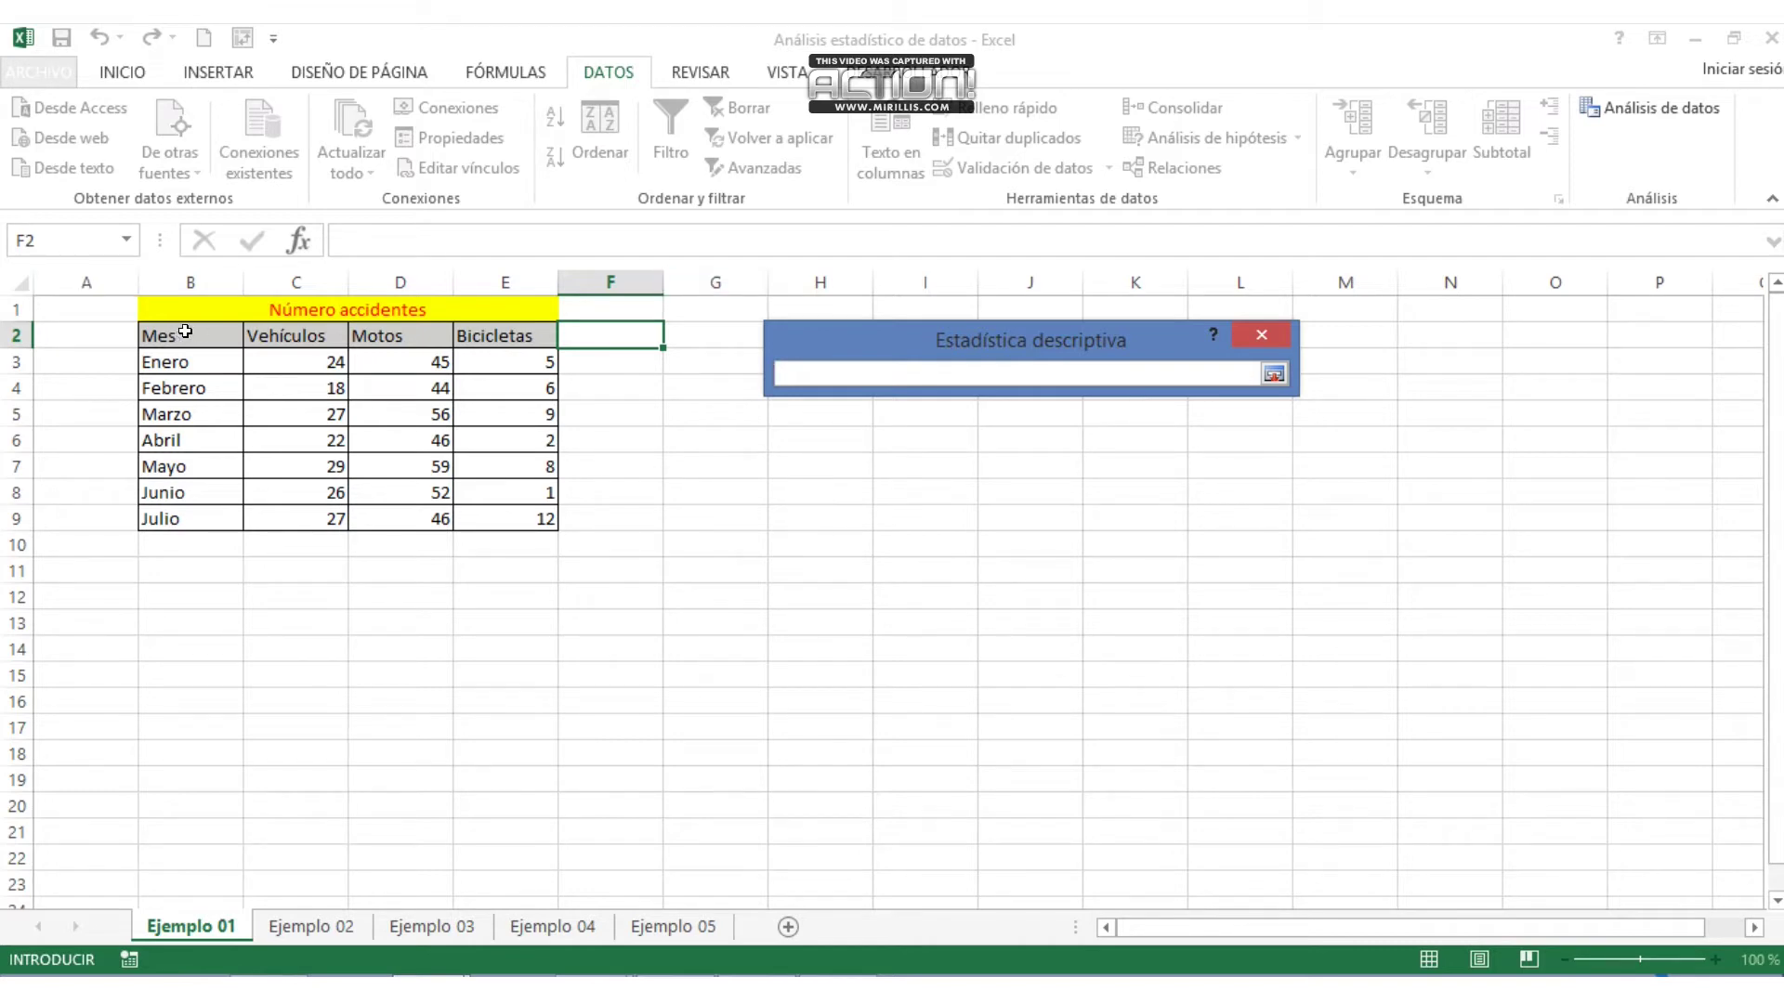
pyautogui.moveTo(185, 332); pyautogui.dragTo(512, 509)
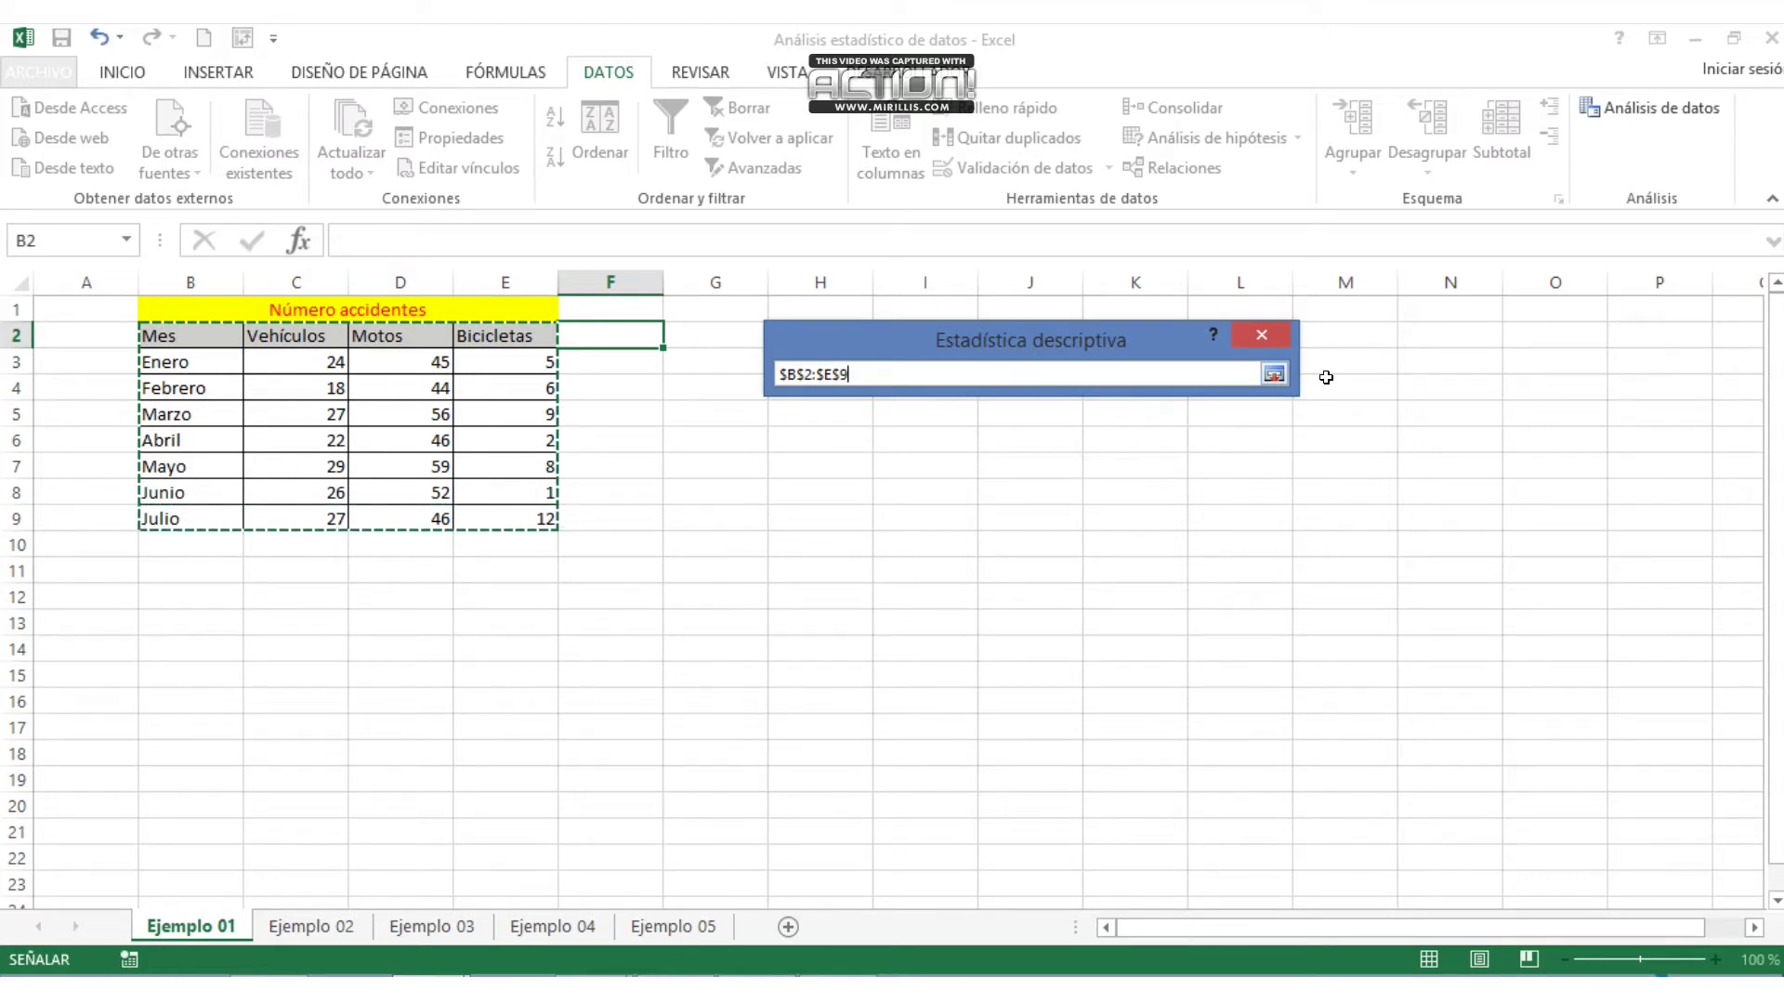
pyautogui.click(1276, 375)
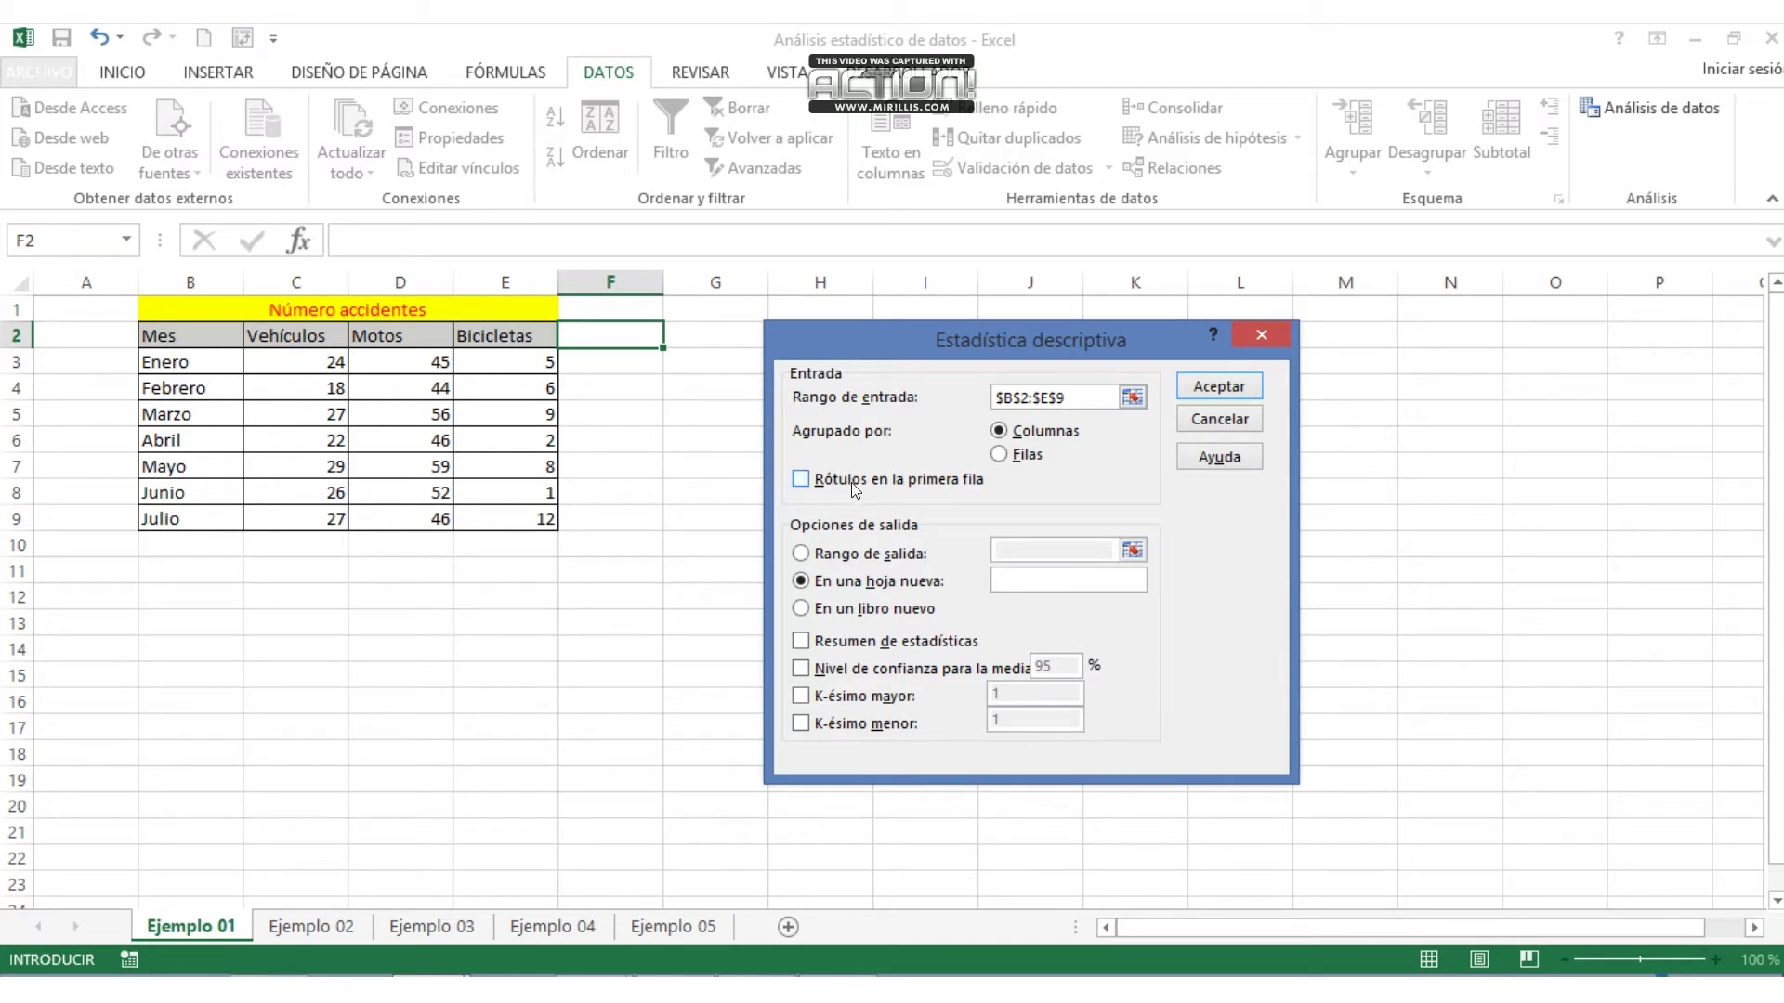
pyautogui.click(800, 481)
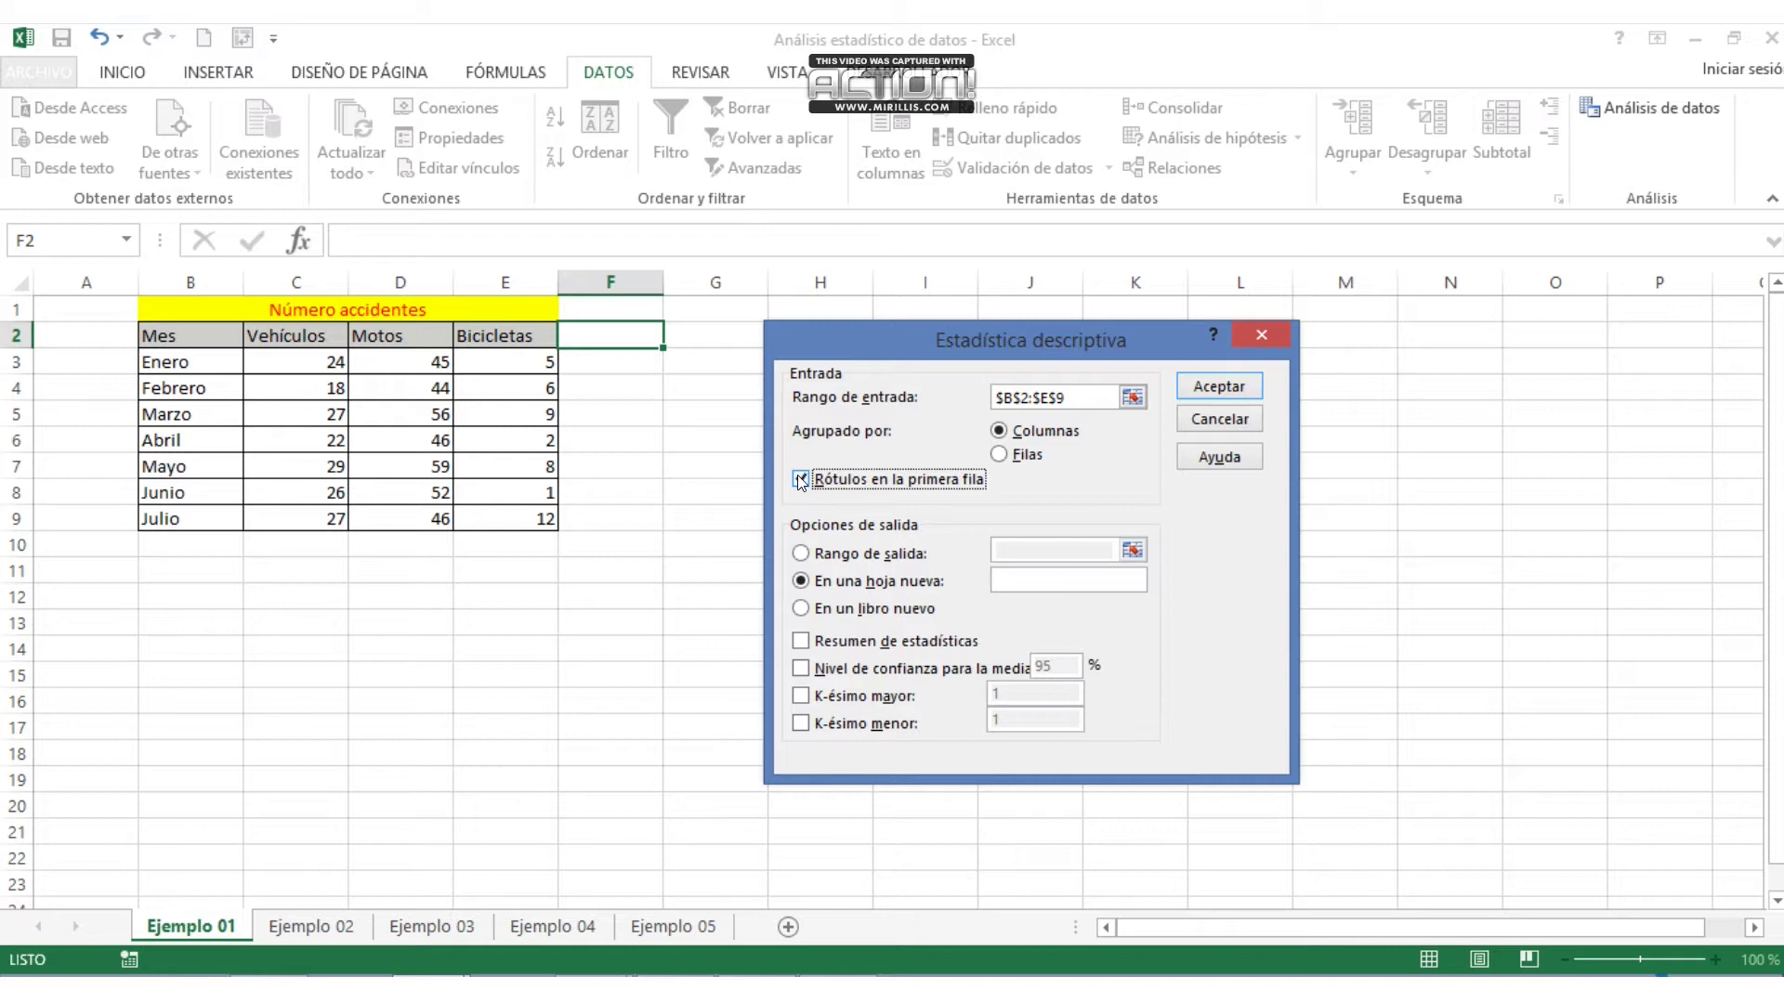
pyautogui.click(801, 480)
# - Send the descriptive statistics output to the current sheet, starting at cell $B$12
pyautogui.click(800, 554)
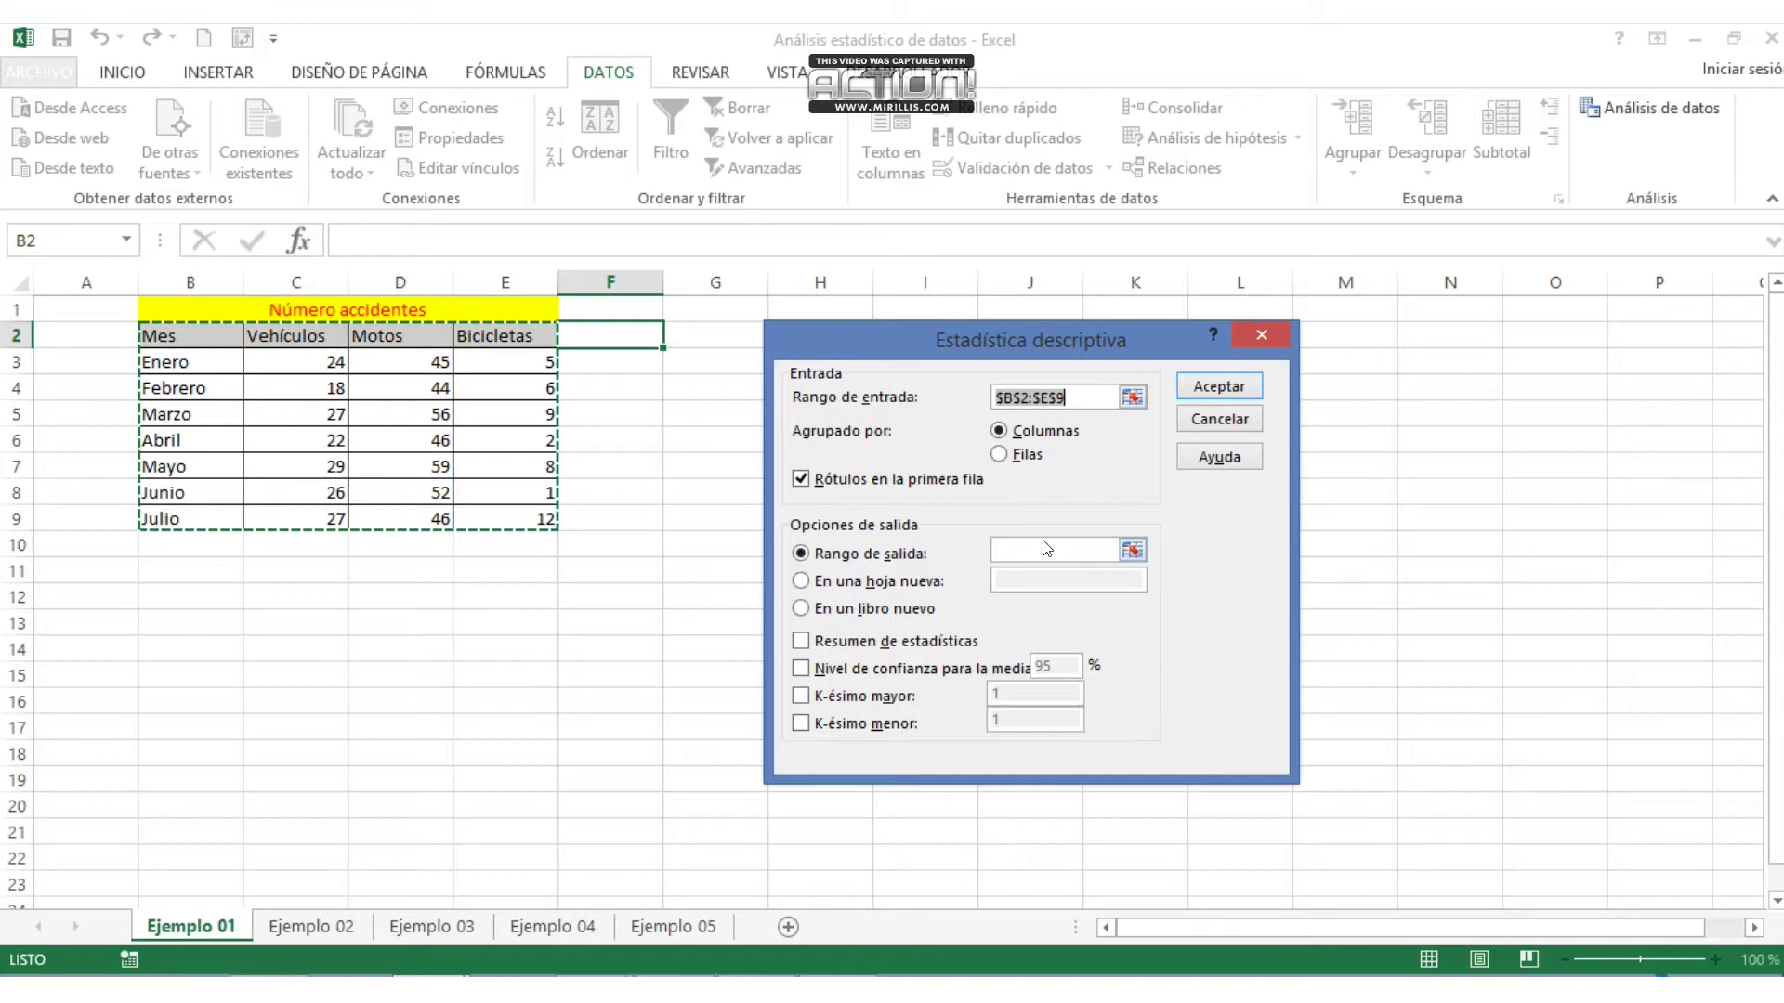
pyautogui.click(1137, 551)
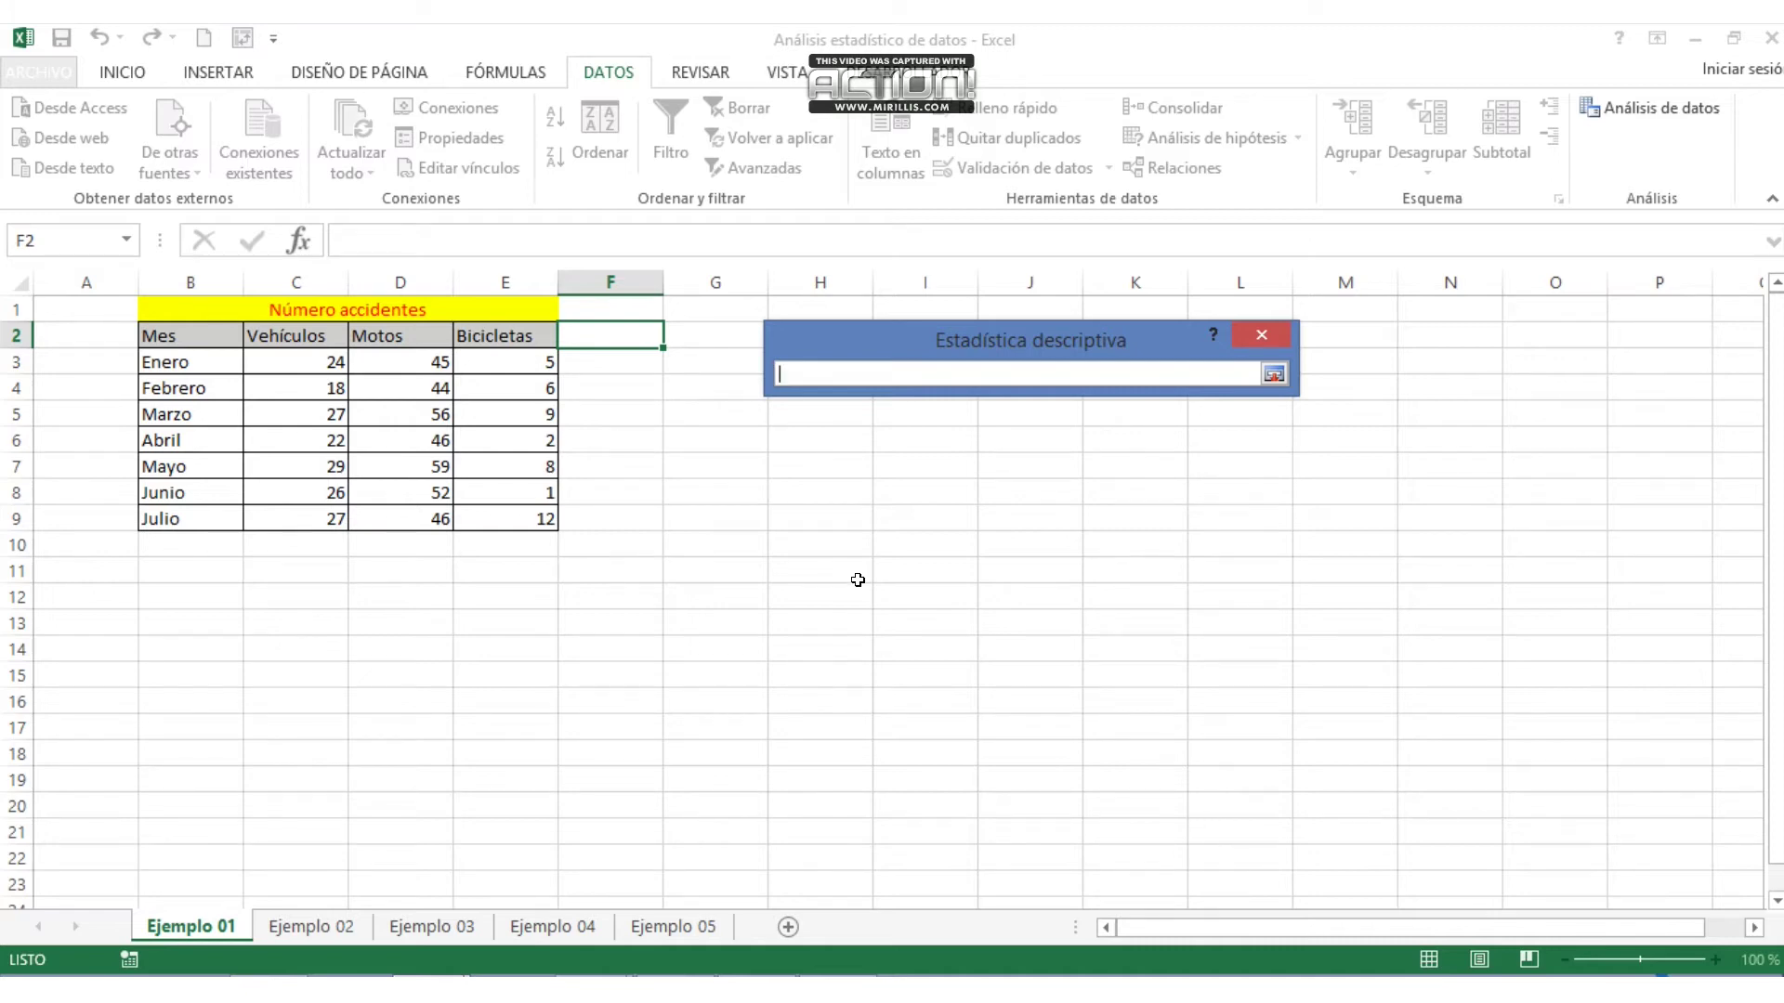
pyautogui.click(154, 591)
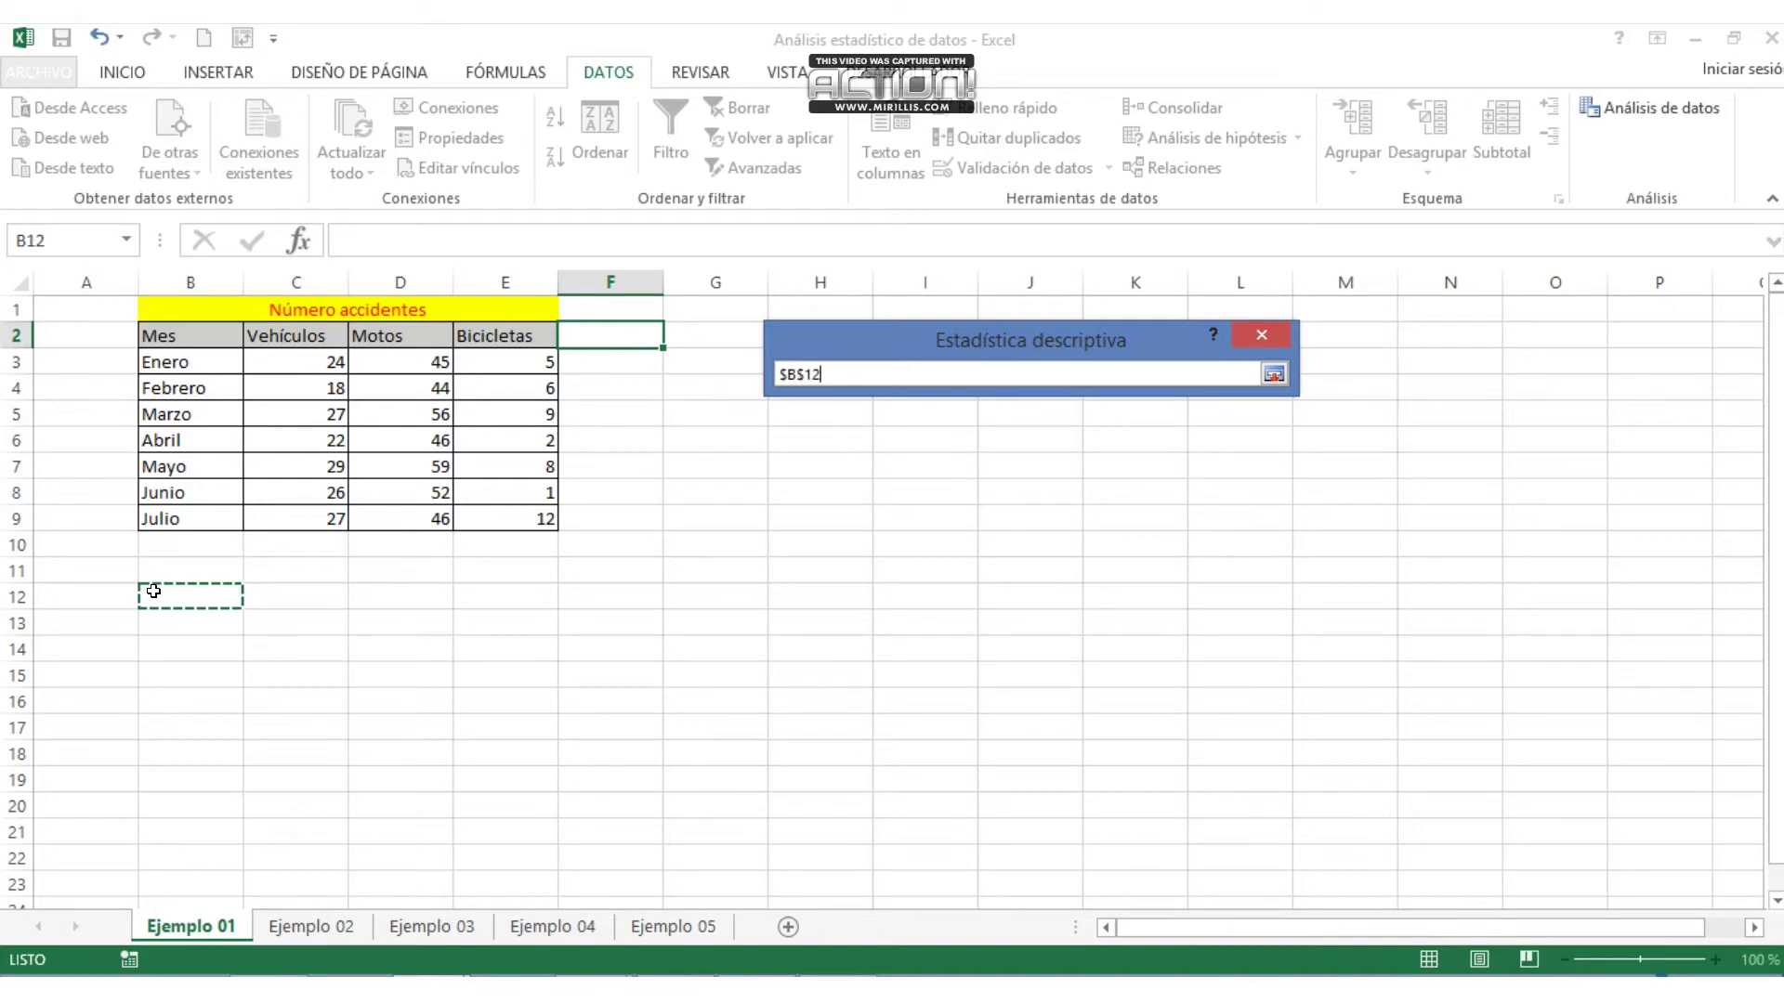
pyautogui.click(1273, 374)
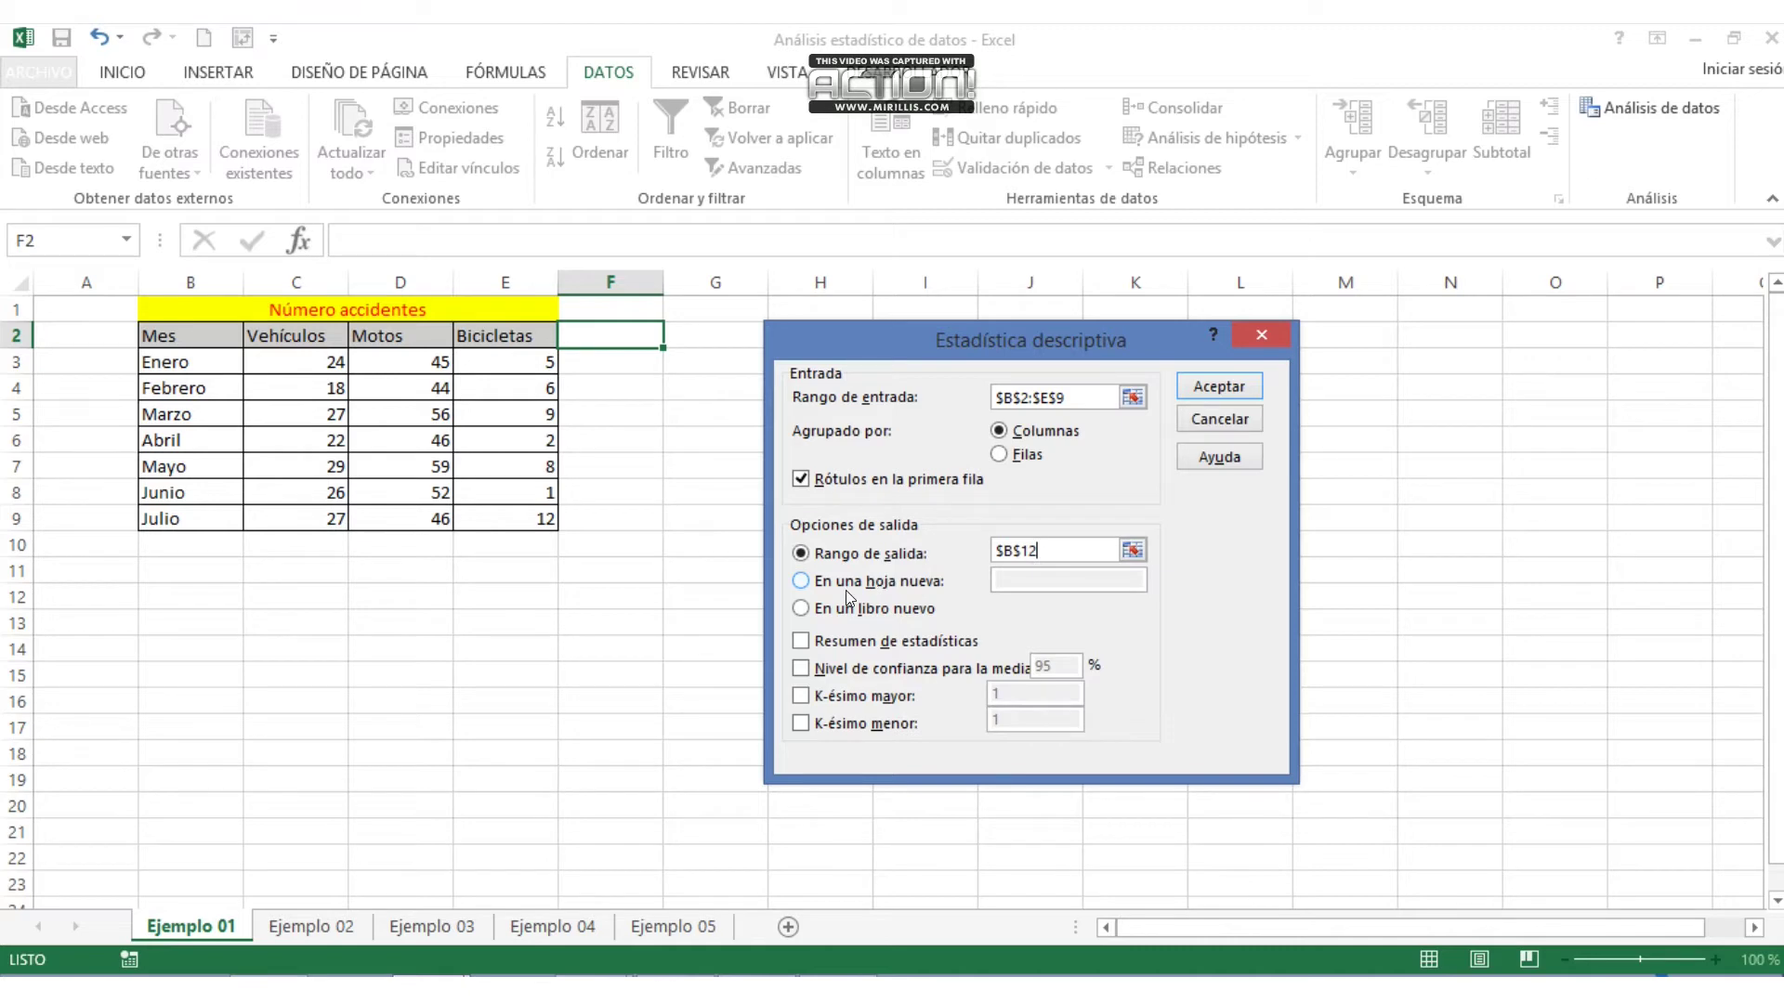
# - Try to generate the analysis of $B$2:$E$9 with Resumen de estadísticas enabled
pyautogui.click(801, 643)
pyautogui.click(1207, 383)
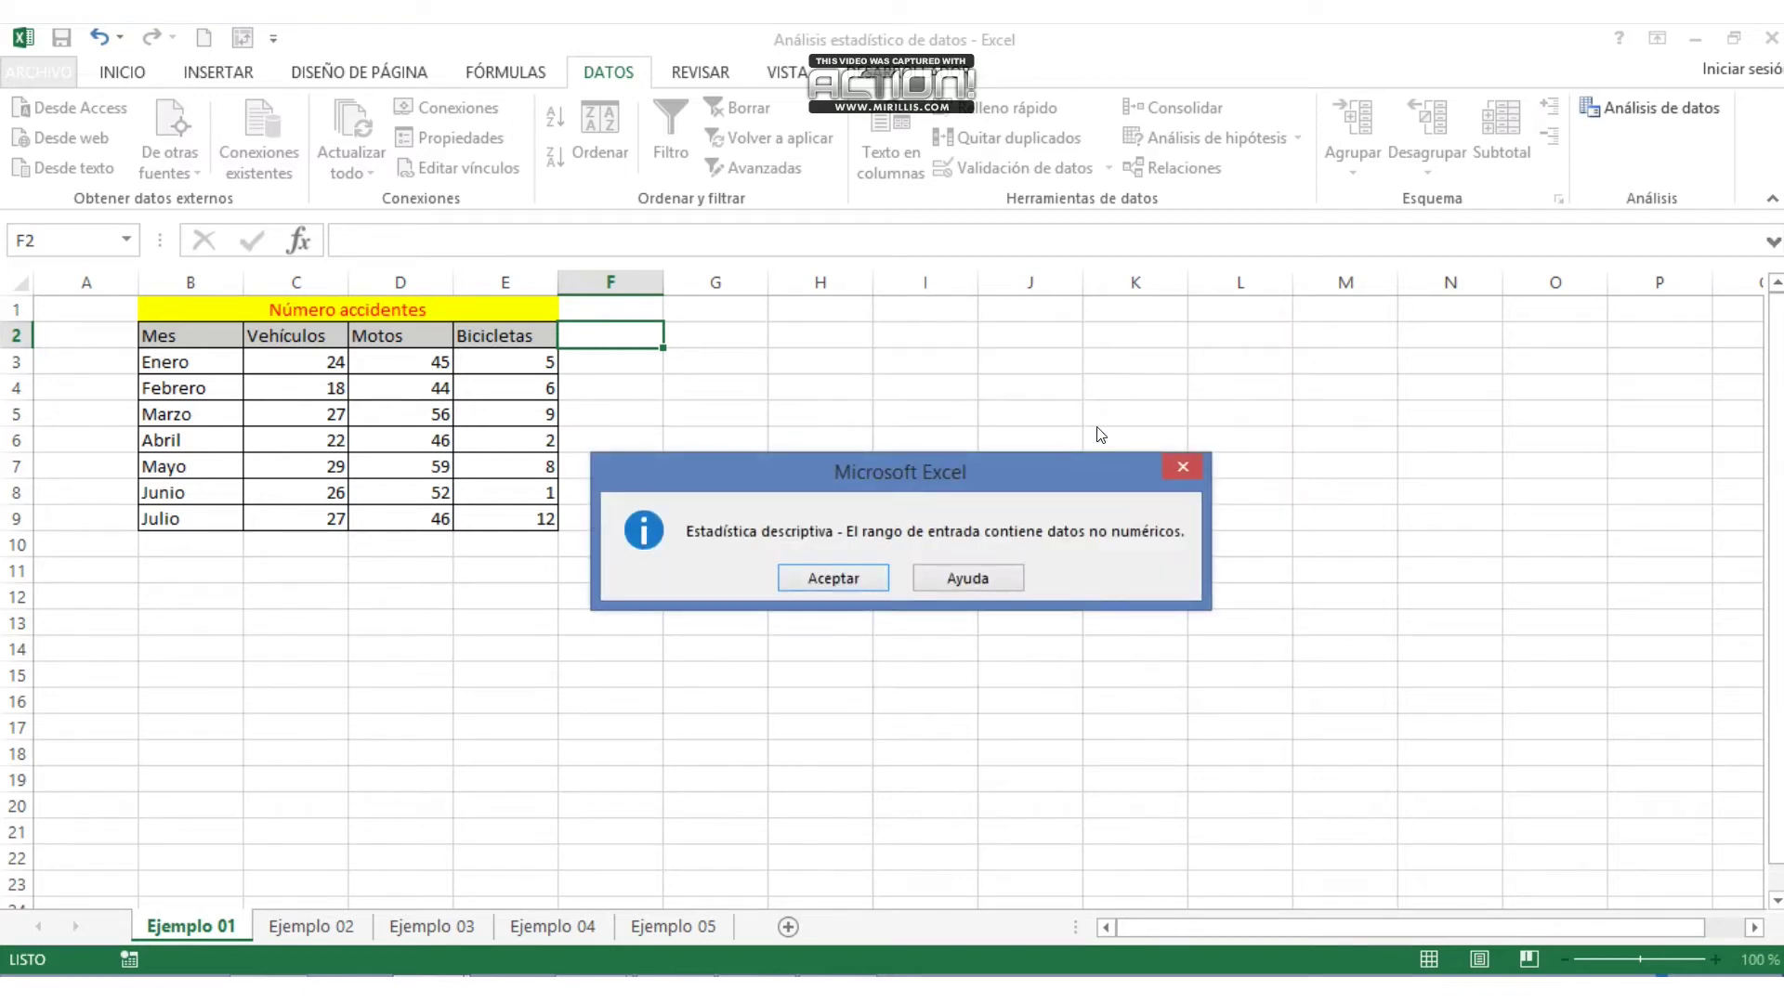
pyautogui.click(834, 578)
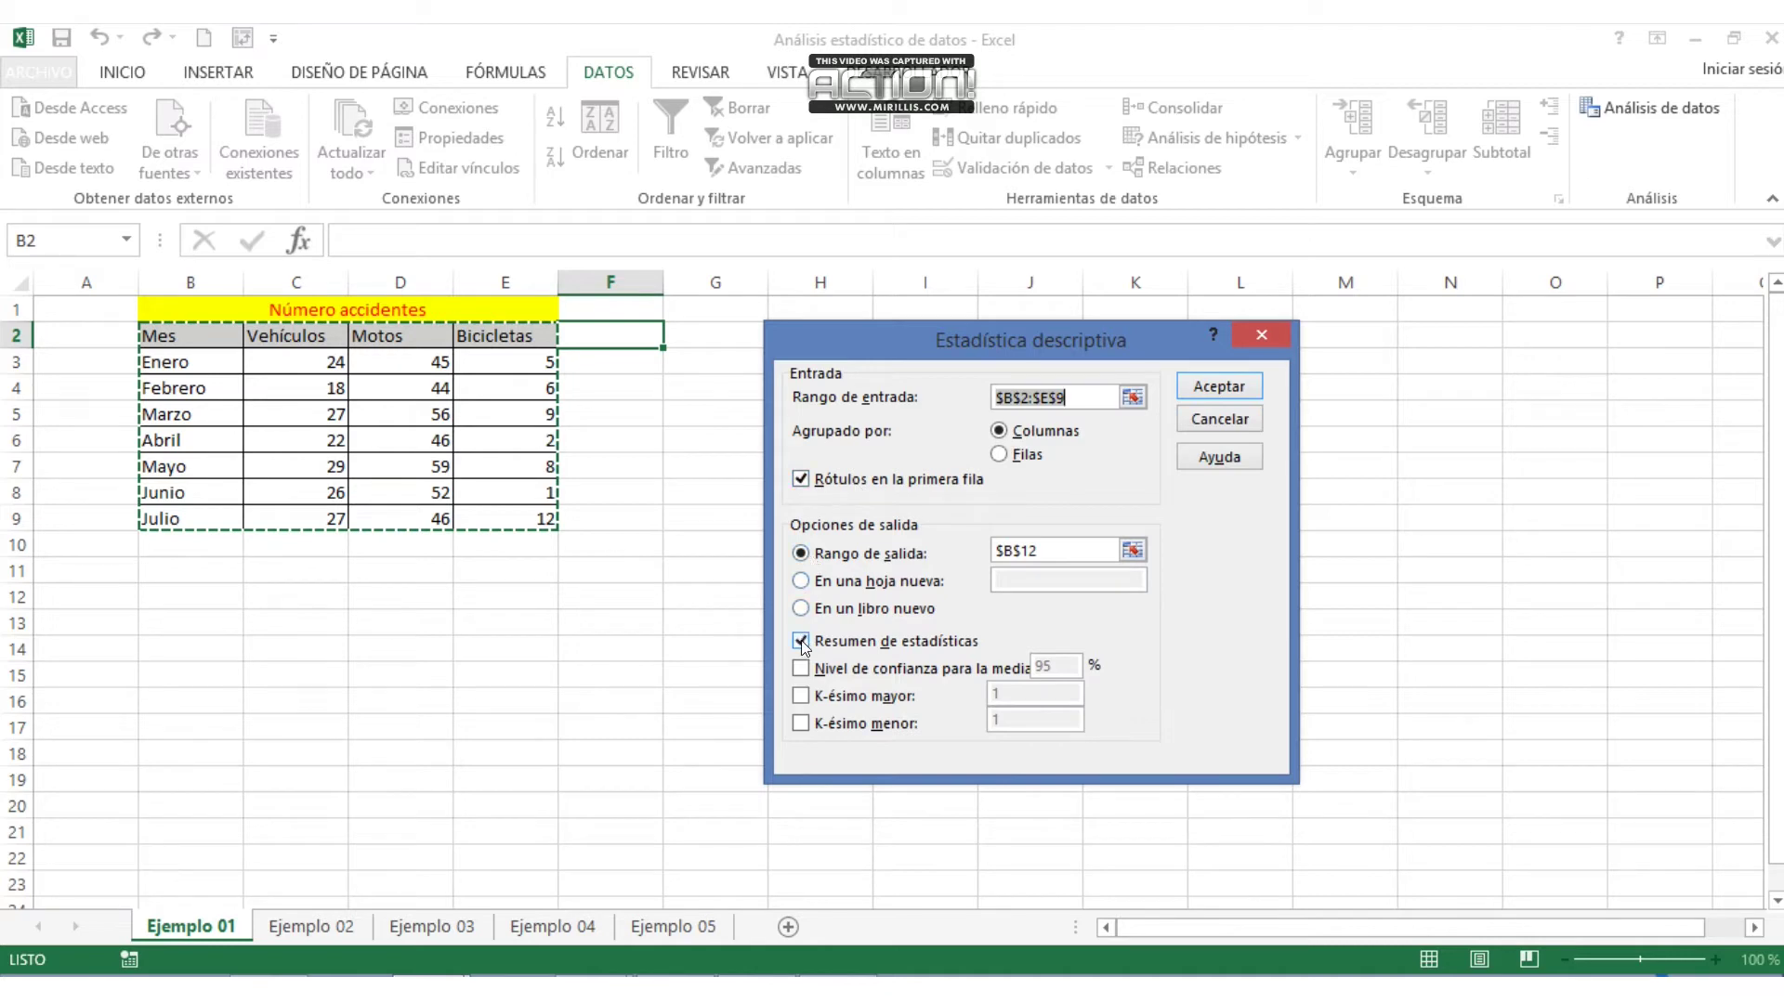
pyautogui.click(1220, 388)
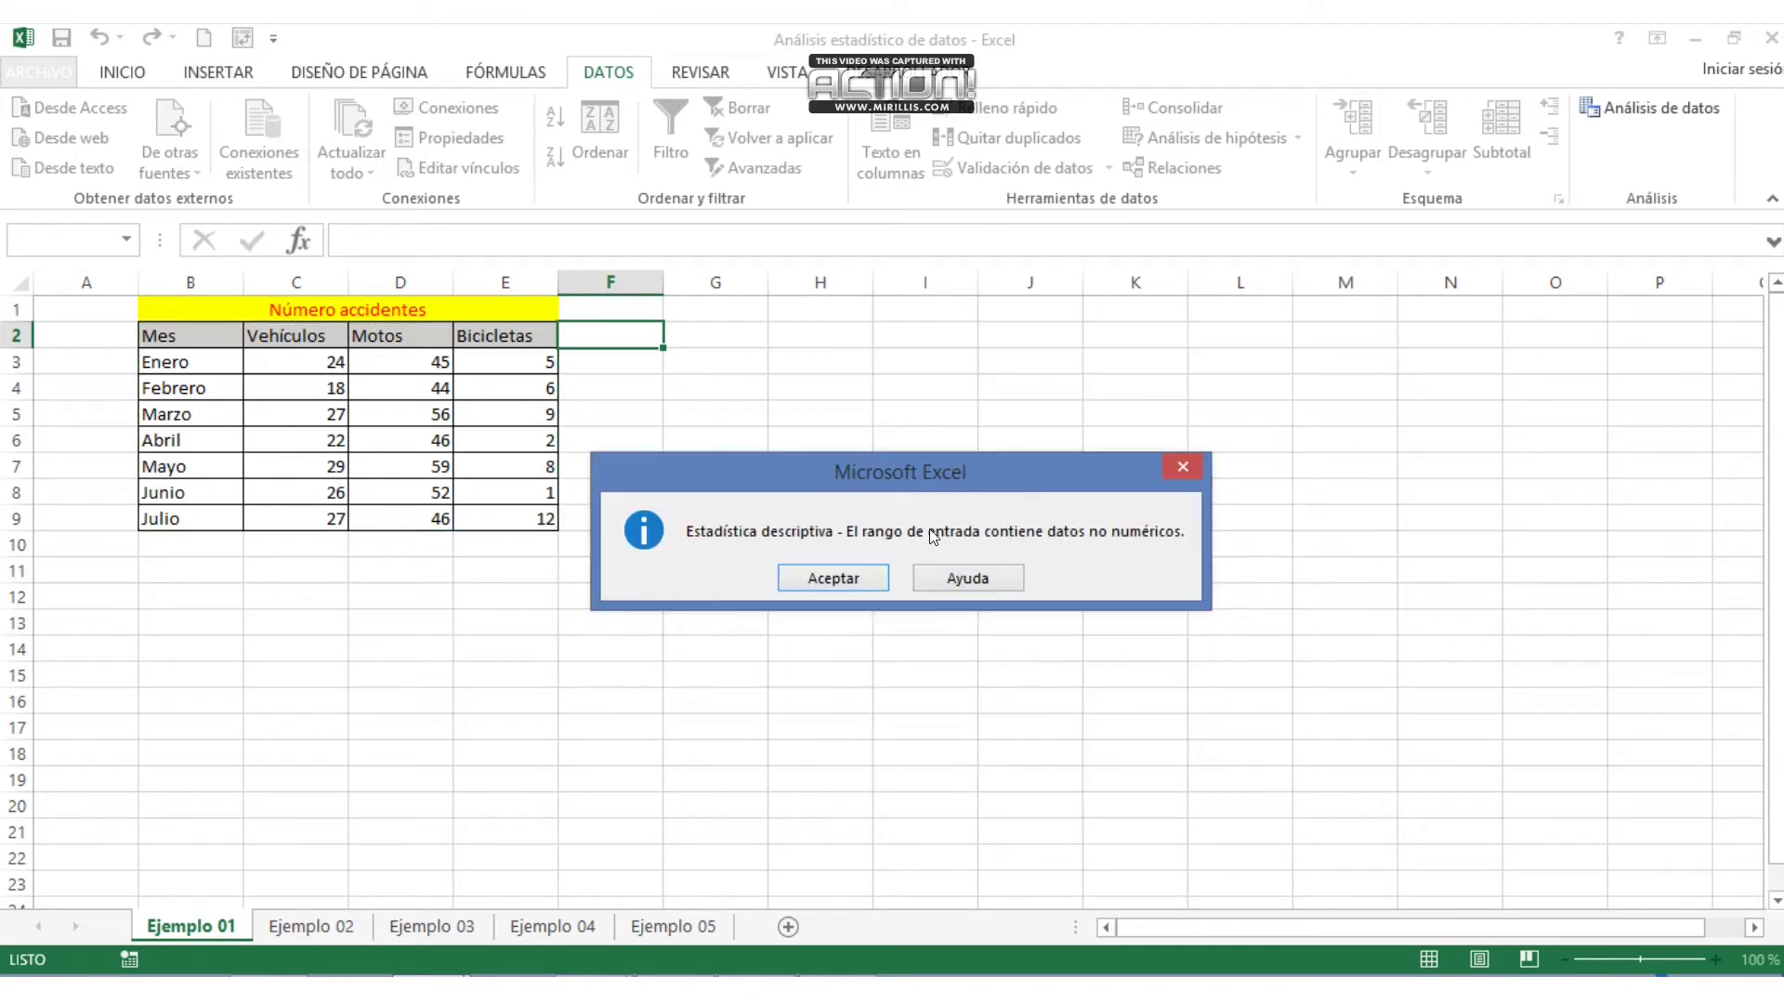
pyautogui.click(831, 577)
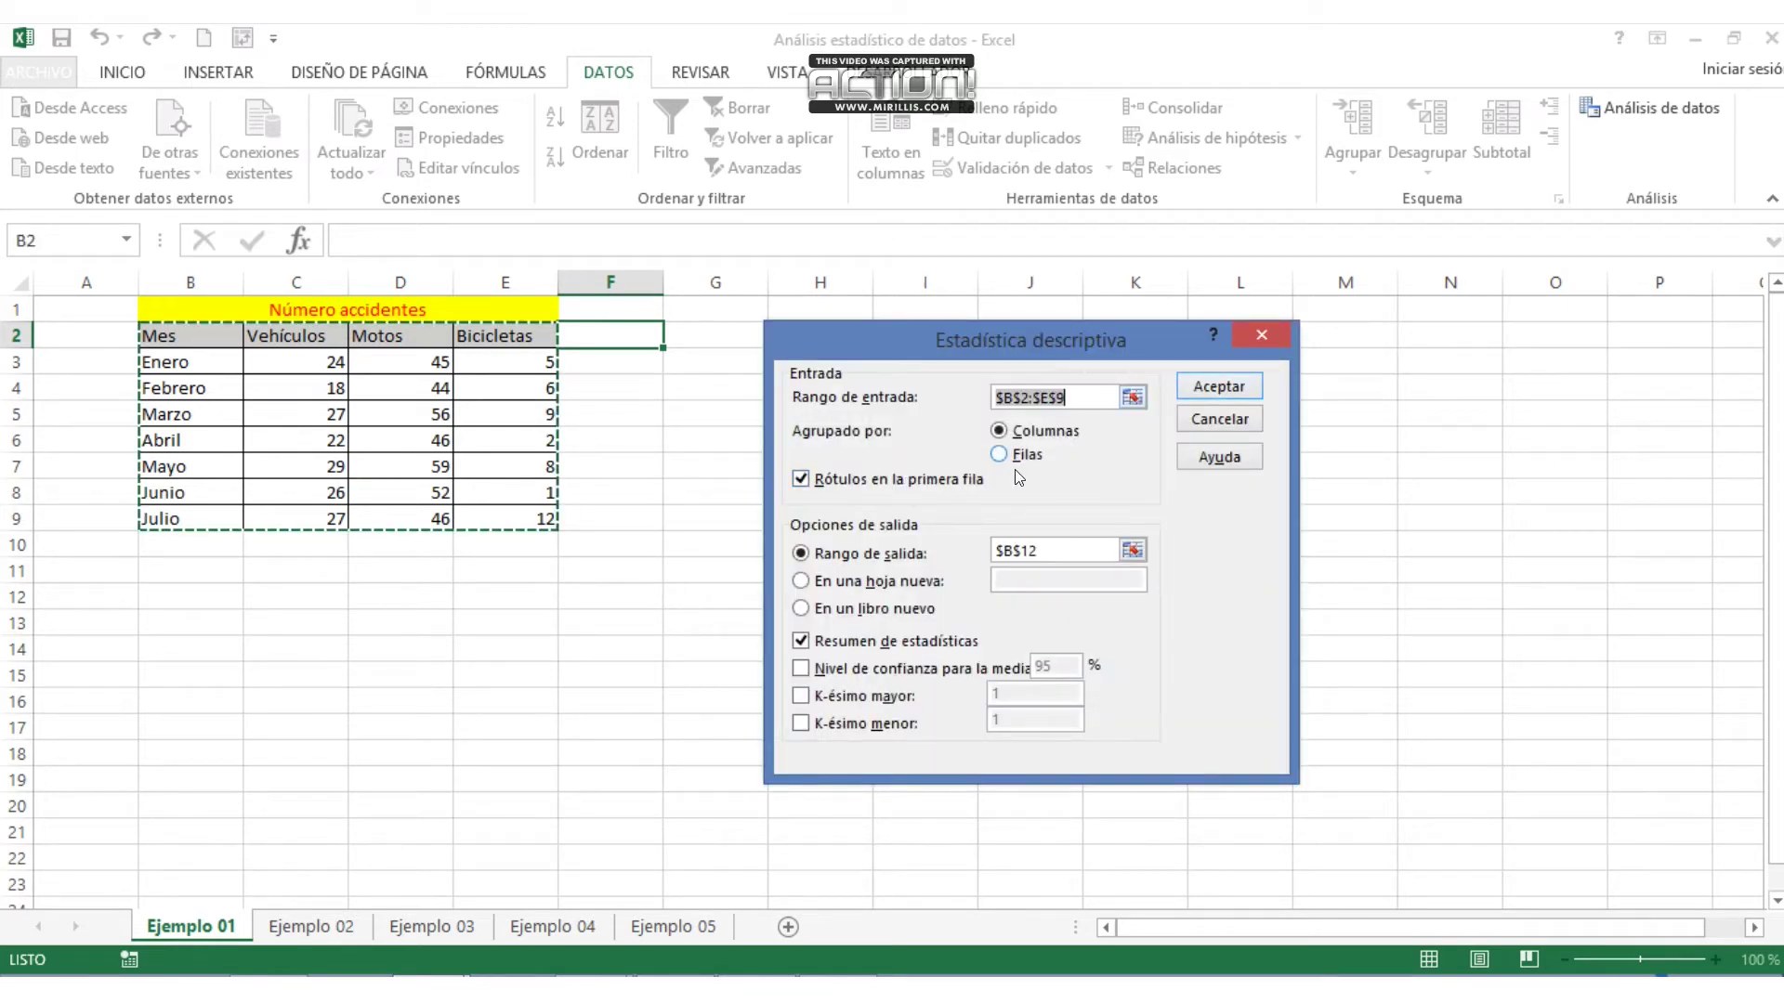
# - Try to run the descriptive statistics with Resumen de estadísticas disabled
pyautogui.click(801, 641)
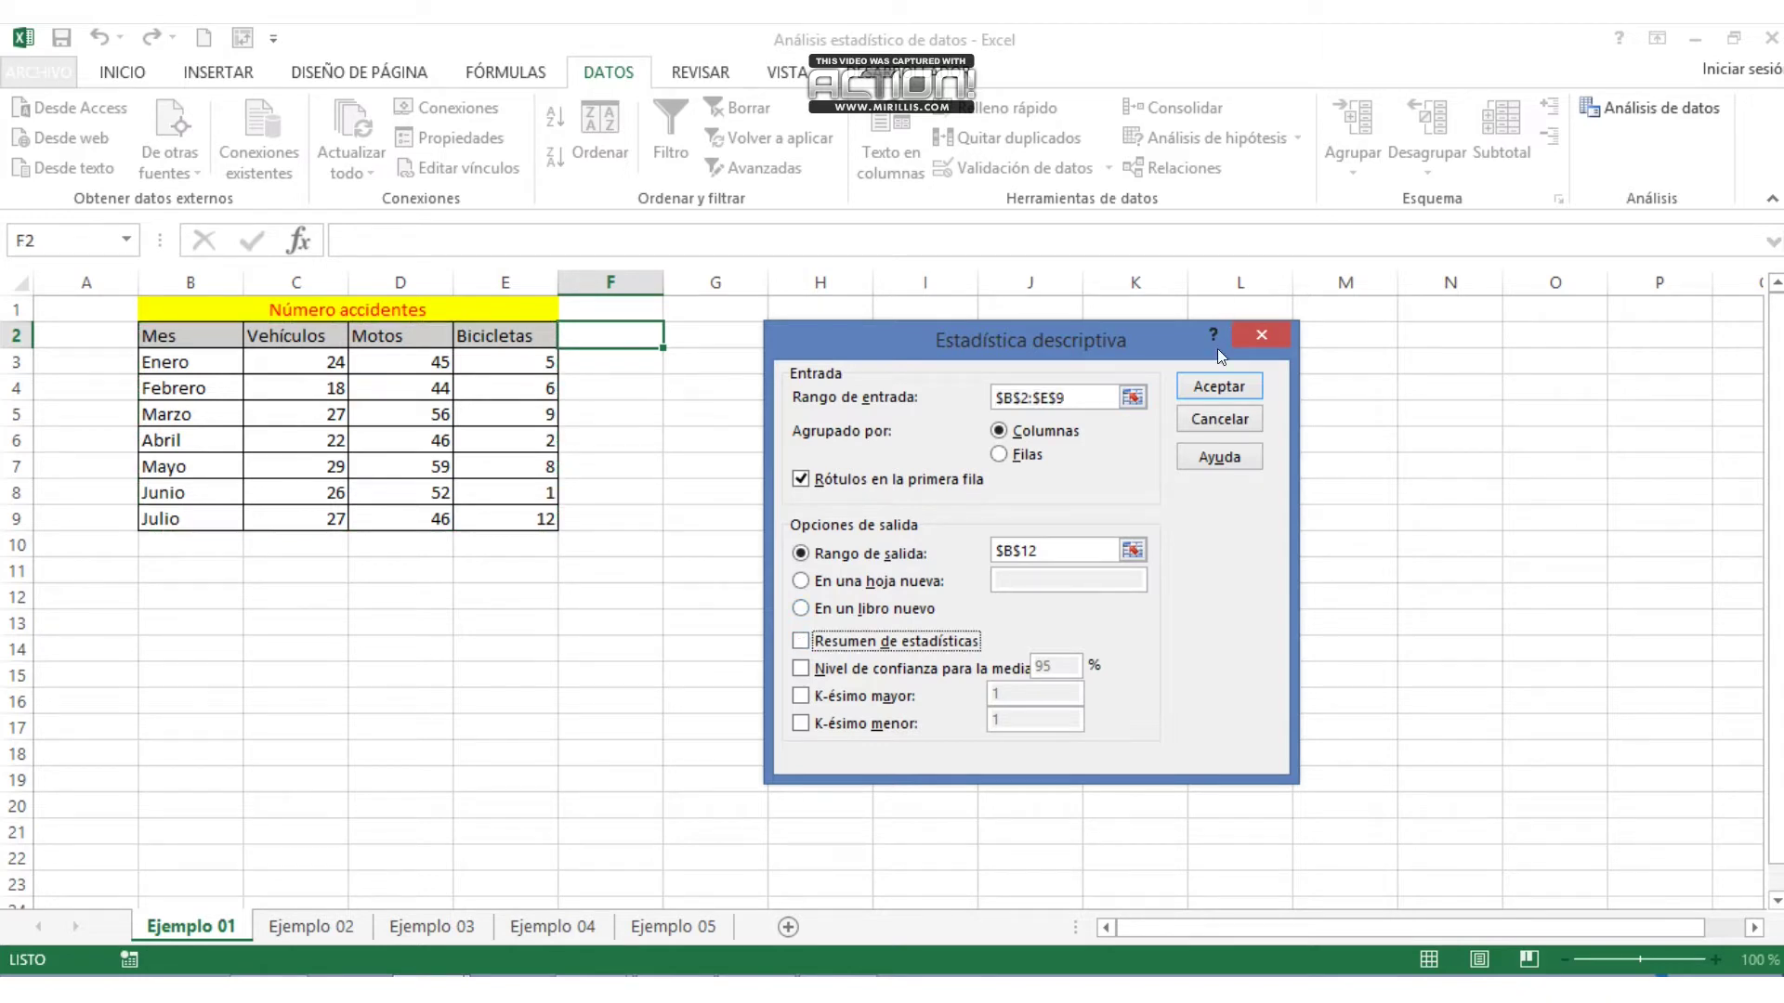
pyautogui.click(1217, 386)
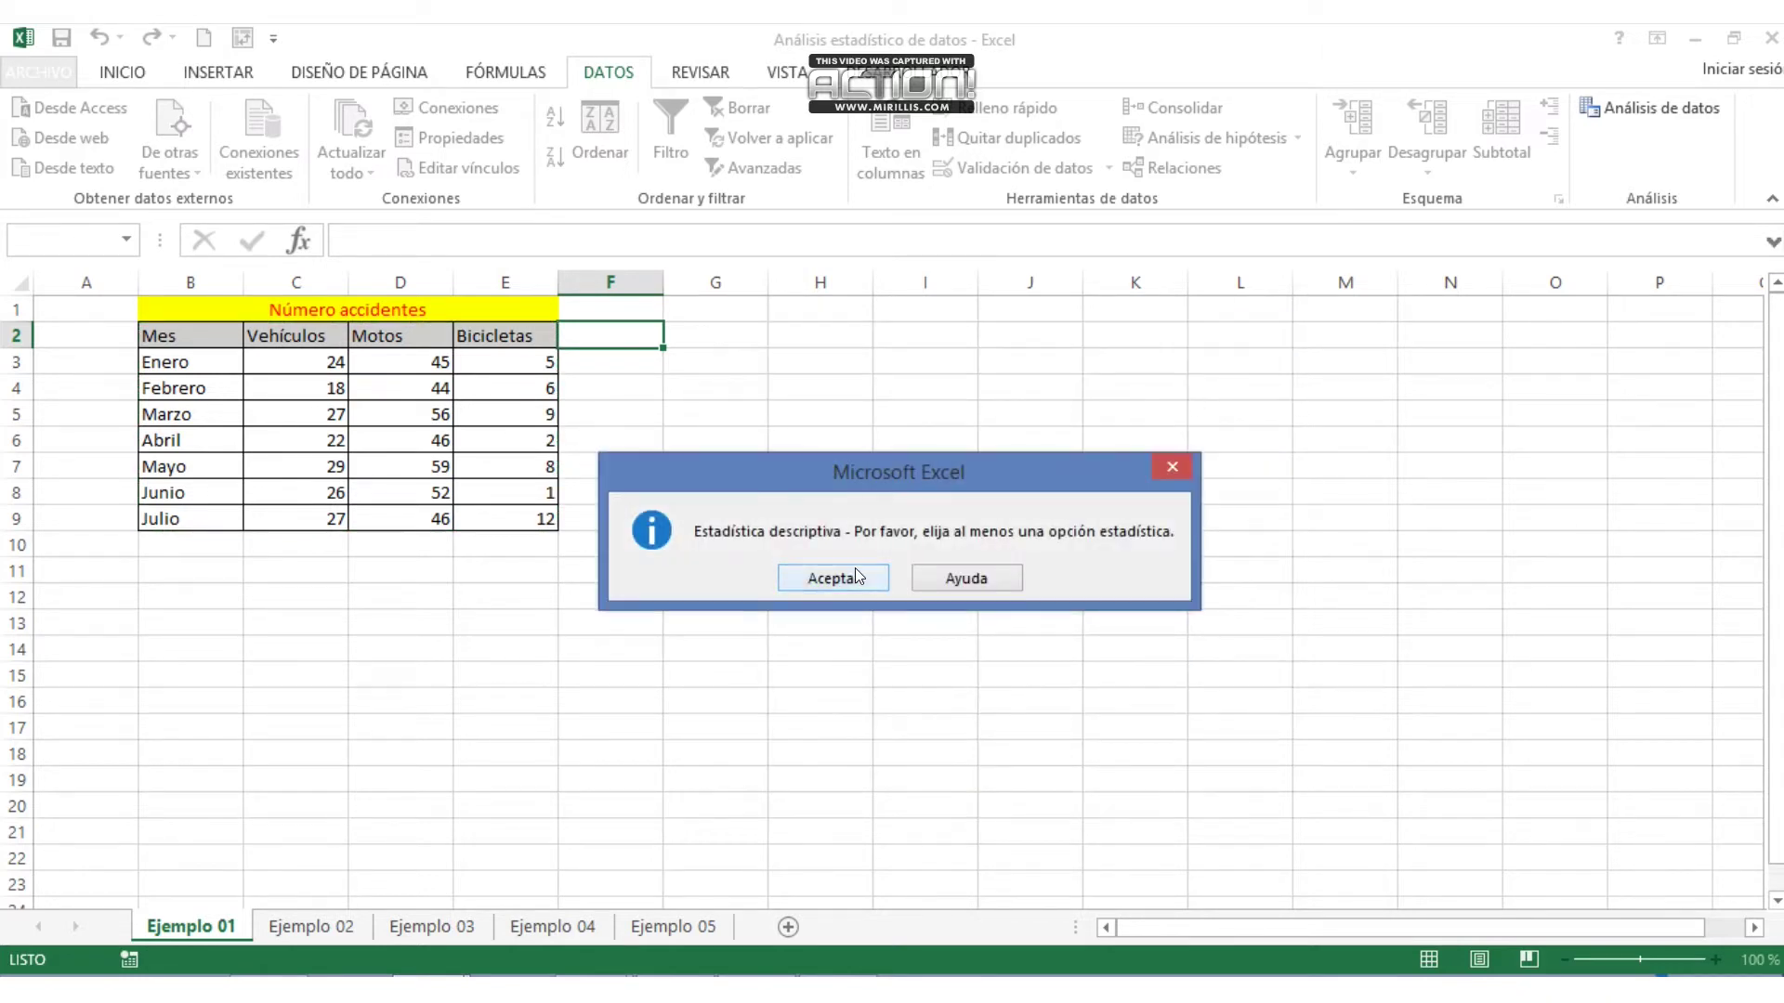
pyautogui.click(838, 573)
# - Change the input range of the descriptive statistics to $B$3:$E$9
pyautogui.click(1131, 398)
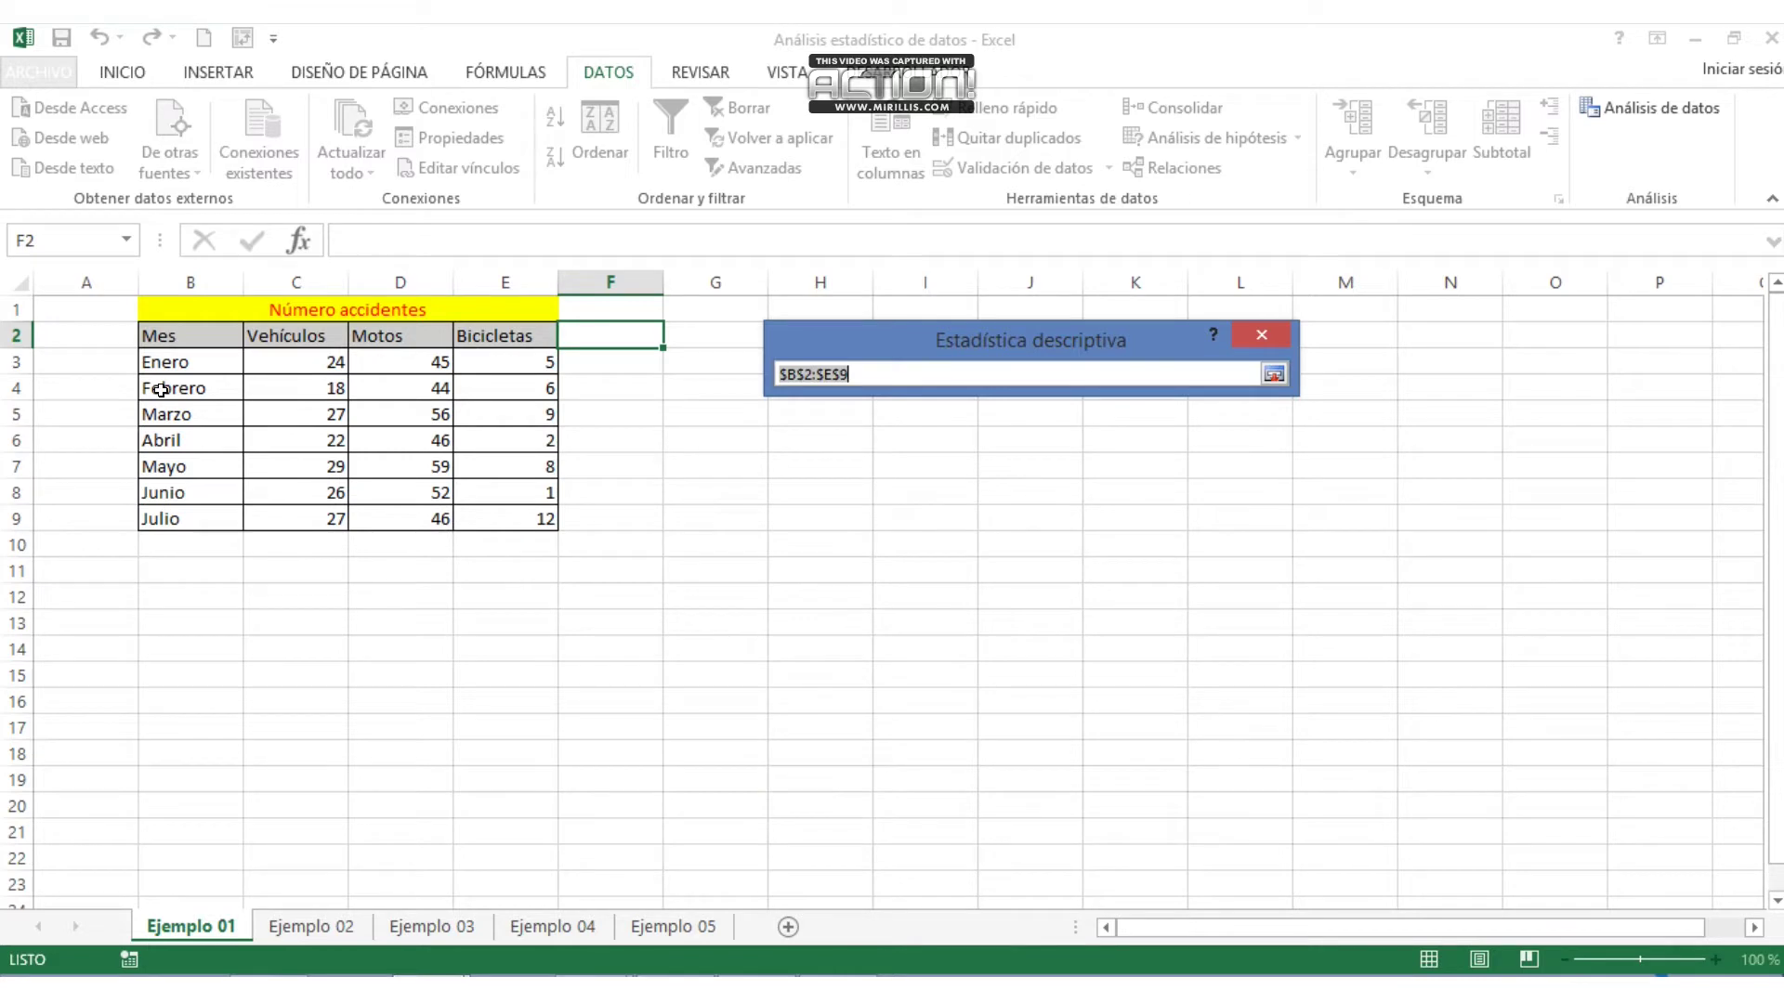
pyautogui.click(164, 362)
pyautogui.moveTo(164, 363); pyautogui.dragTo(548, 518)
pyautogui.click(1273, 375)
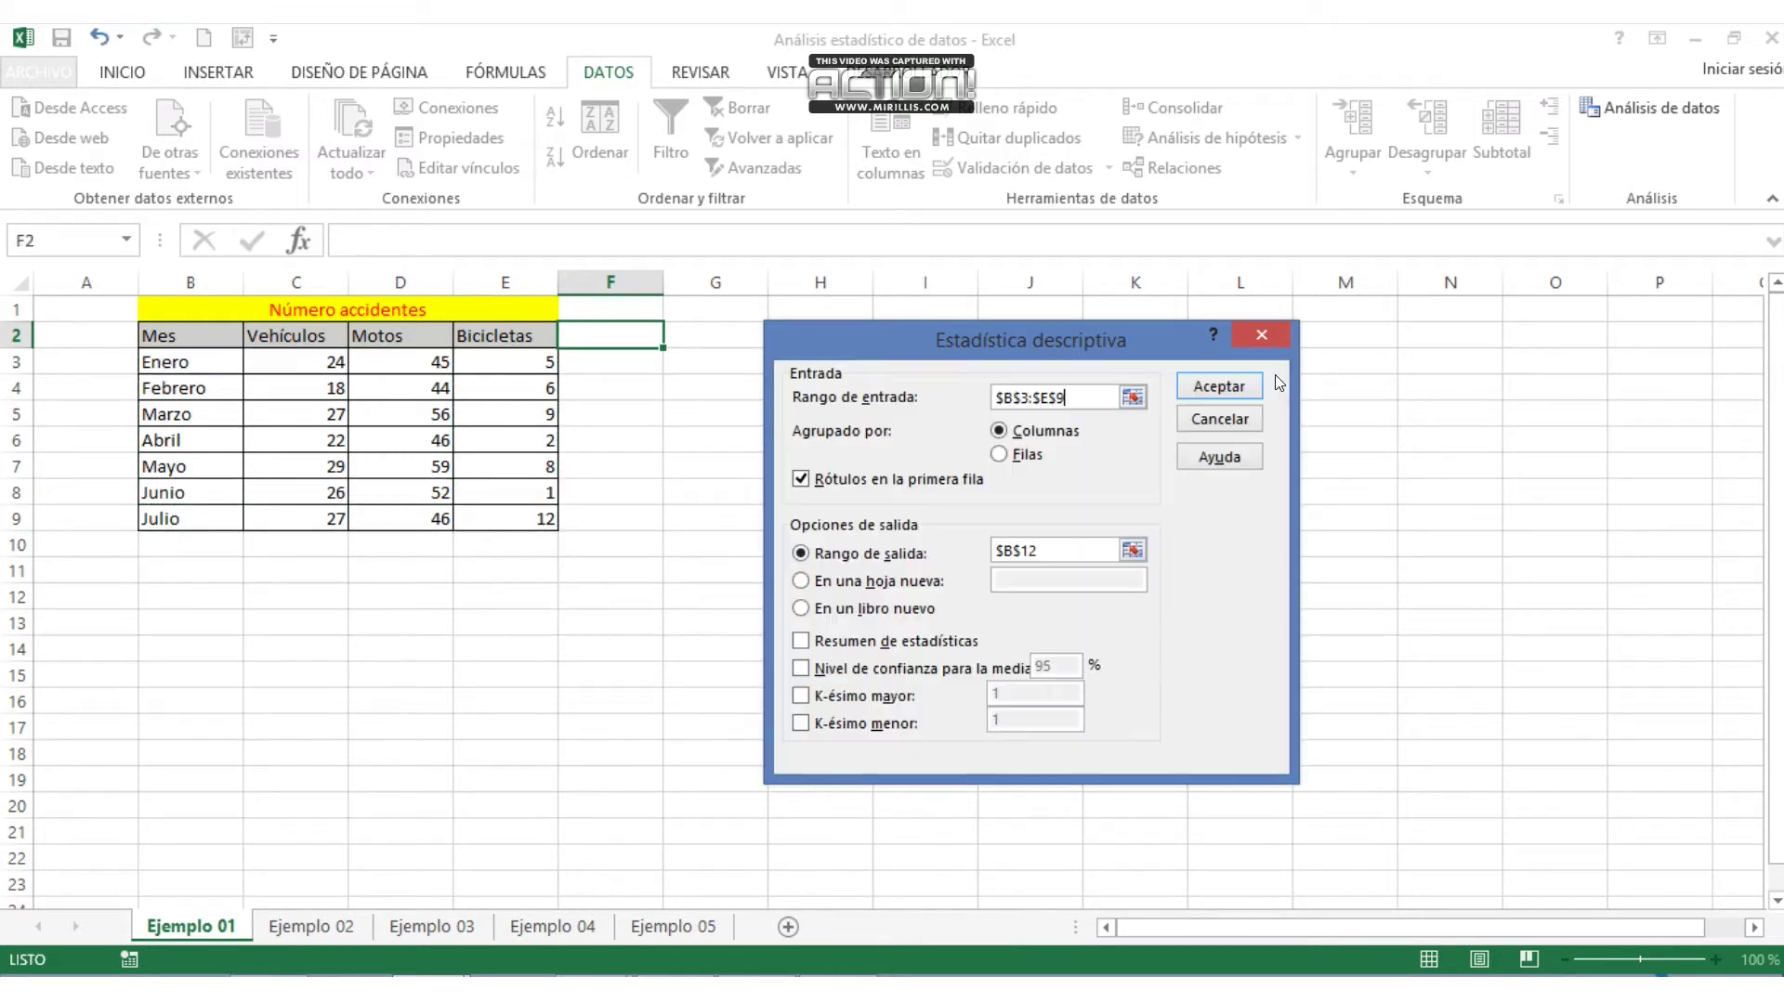
# - Enable Resumen de estadísticas and try to generate the analysis of $B$3:$E$9
pyautogui.click(822, 645)
pyautogui.click(1216, 391)
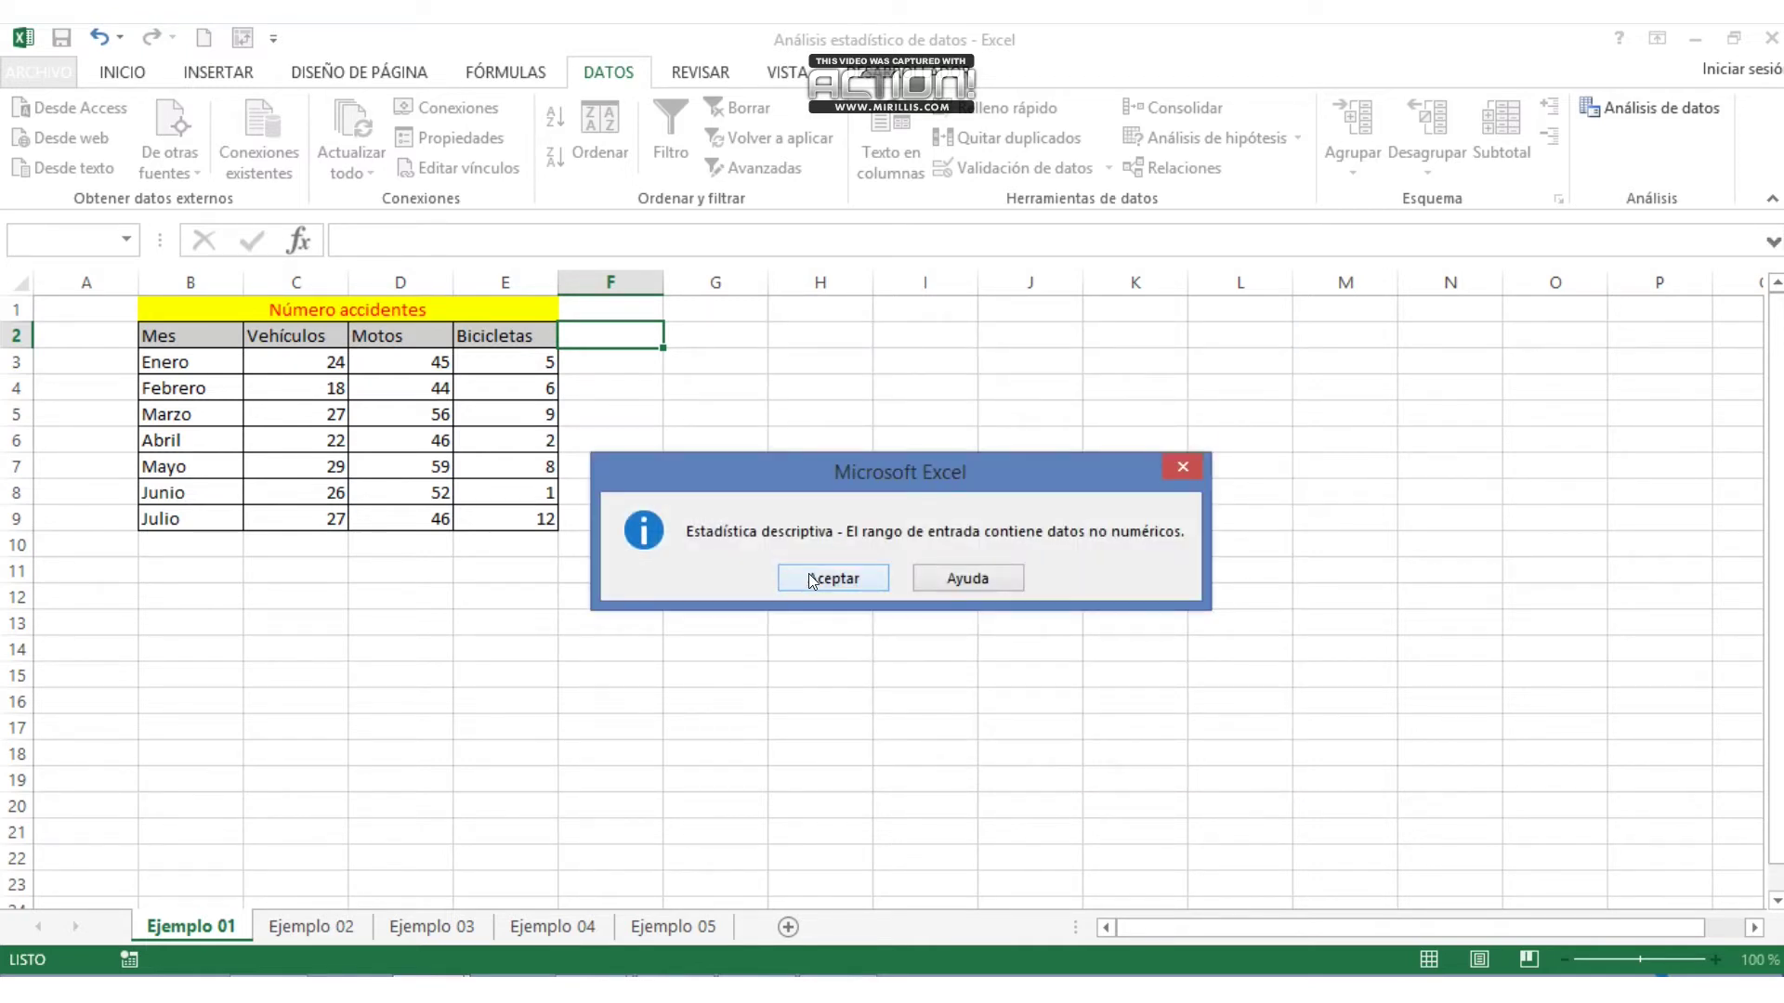
pyautogui.click(810, 578)
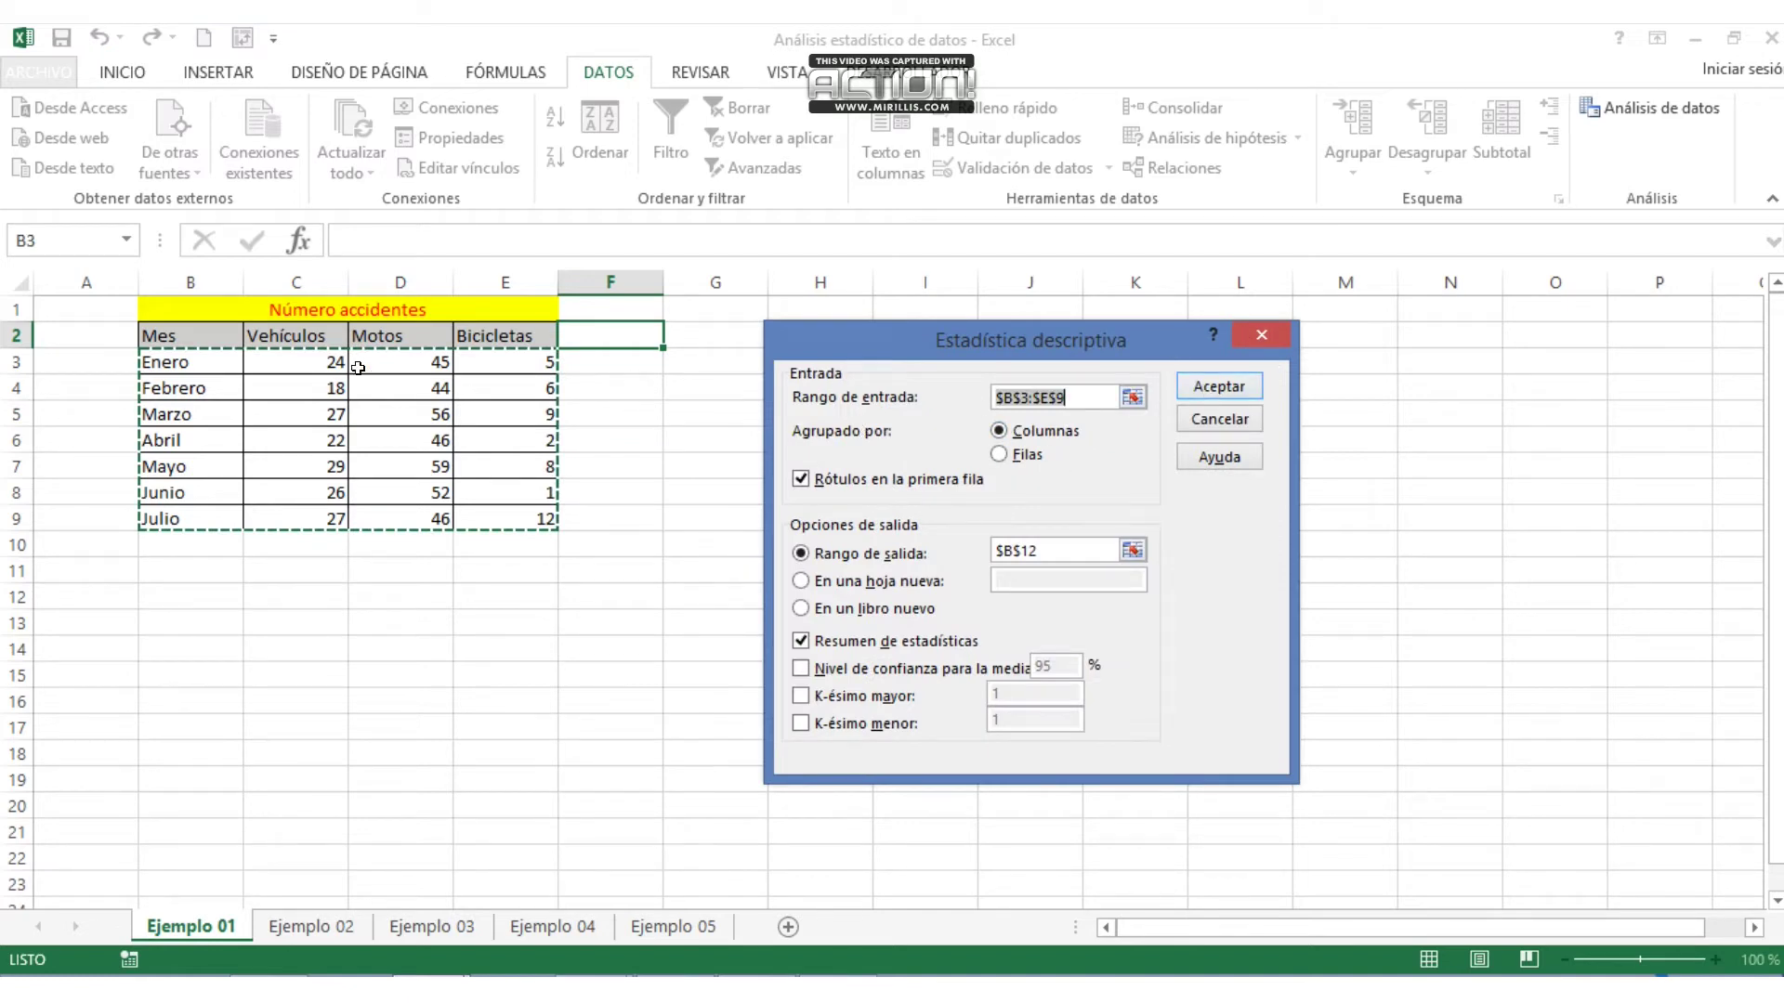
# - Set the input range to the numeric columns with their headings, $C$2:$E$9, and generate the descriptive statistics
pyautogui.click(289, 359)
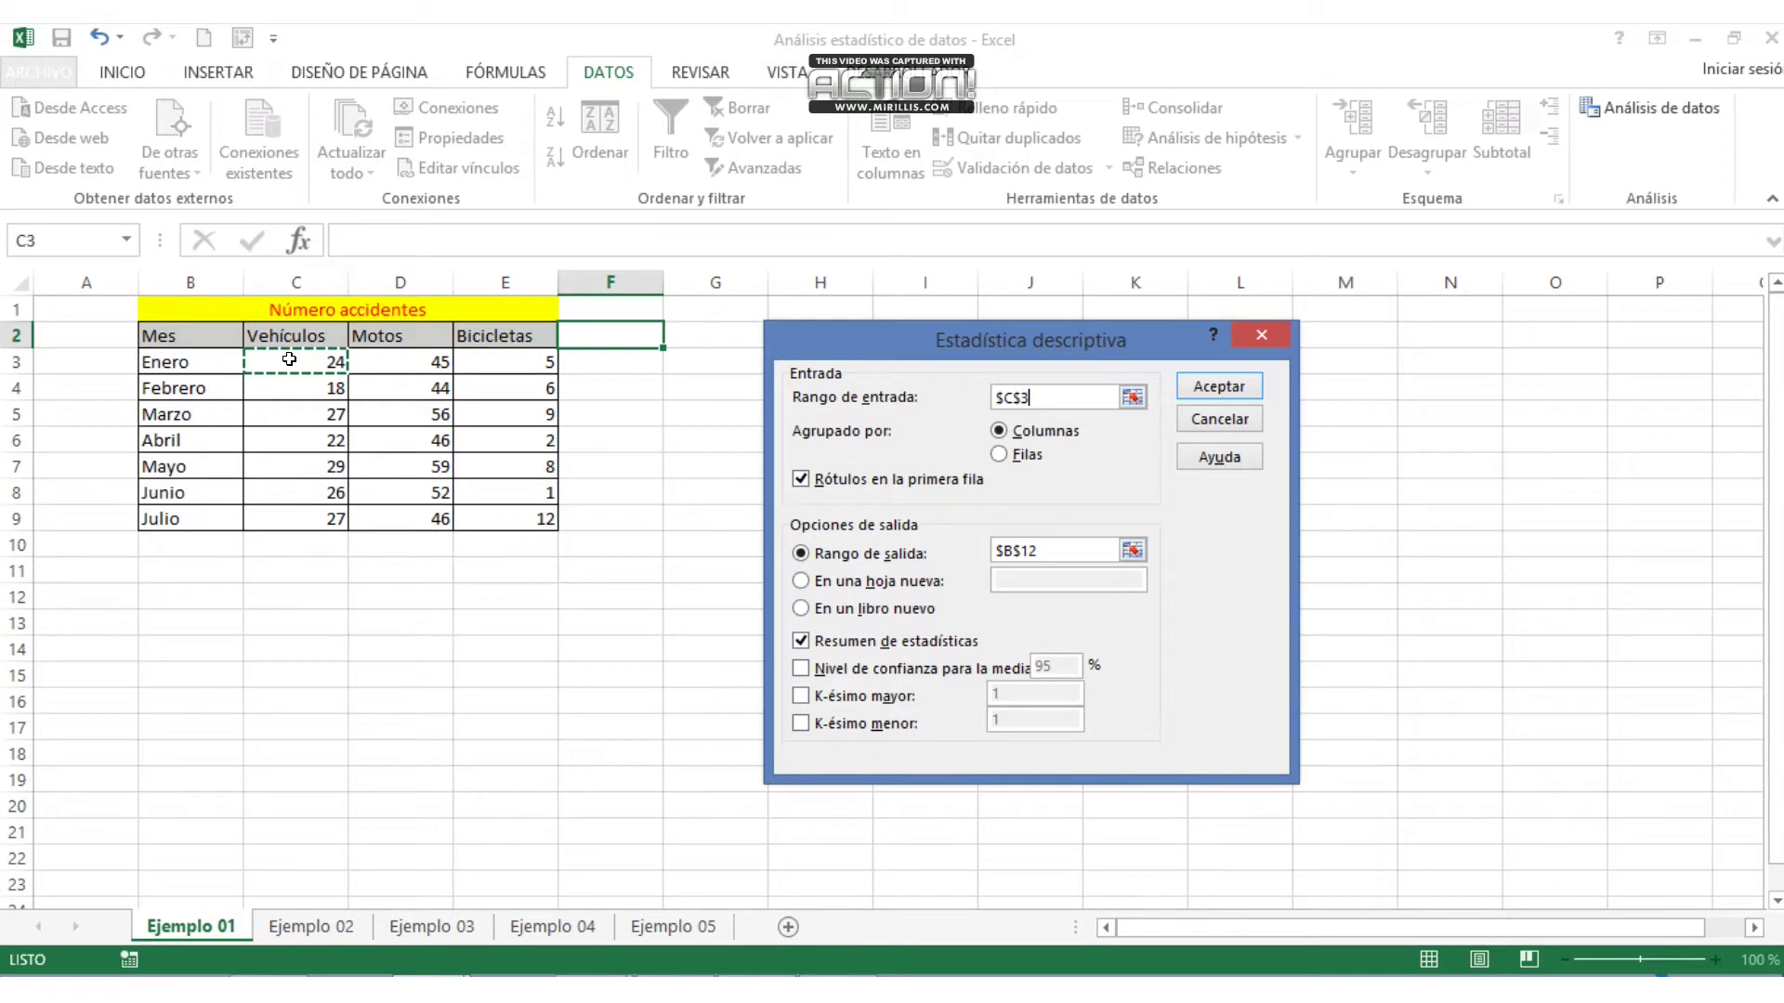
pyautogui.moveTo(289, 360); pyautogui.dragTo(493, 470)
pyautogui.click(310, 343)
pyautogui.moveTo(309, 343); pyautogui.dragTo(521, 518)
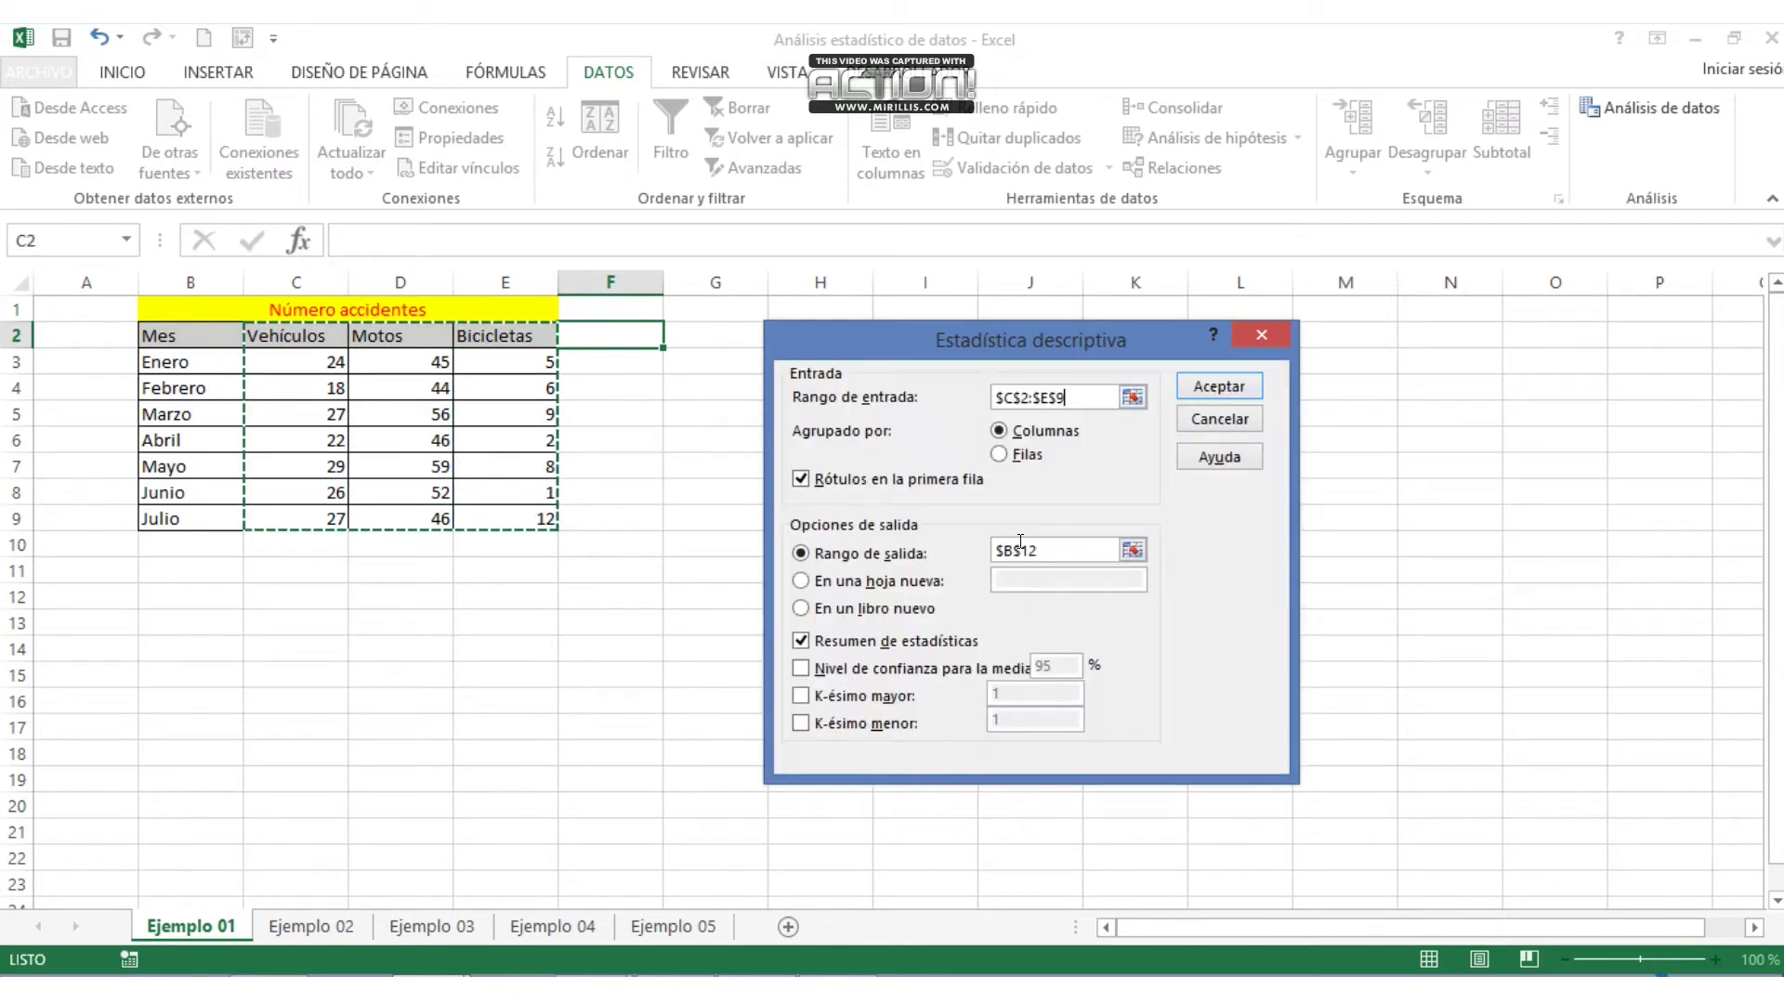
pyautogui.click(1206, 389)
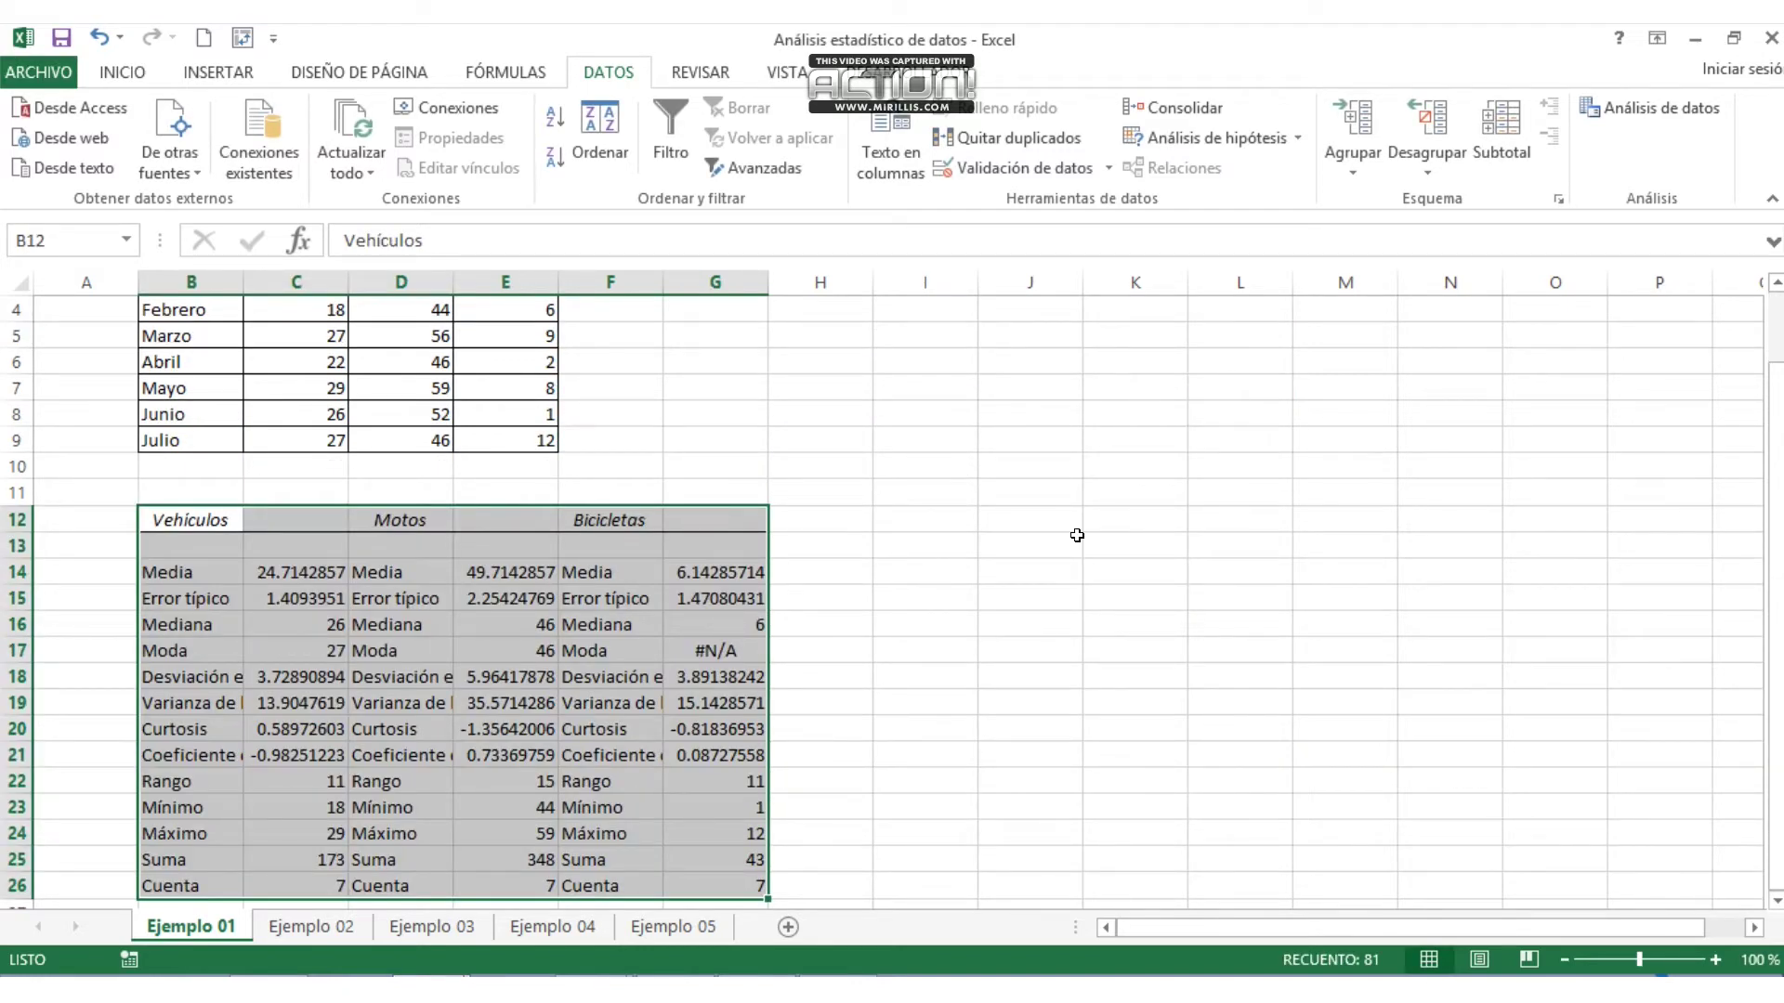
# - Compare the generated statistics with the source accident data in C2:E9
pyautogui.moveTo(1336, 933); pyautogui.dragTo(1290, 927)
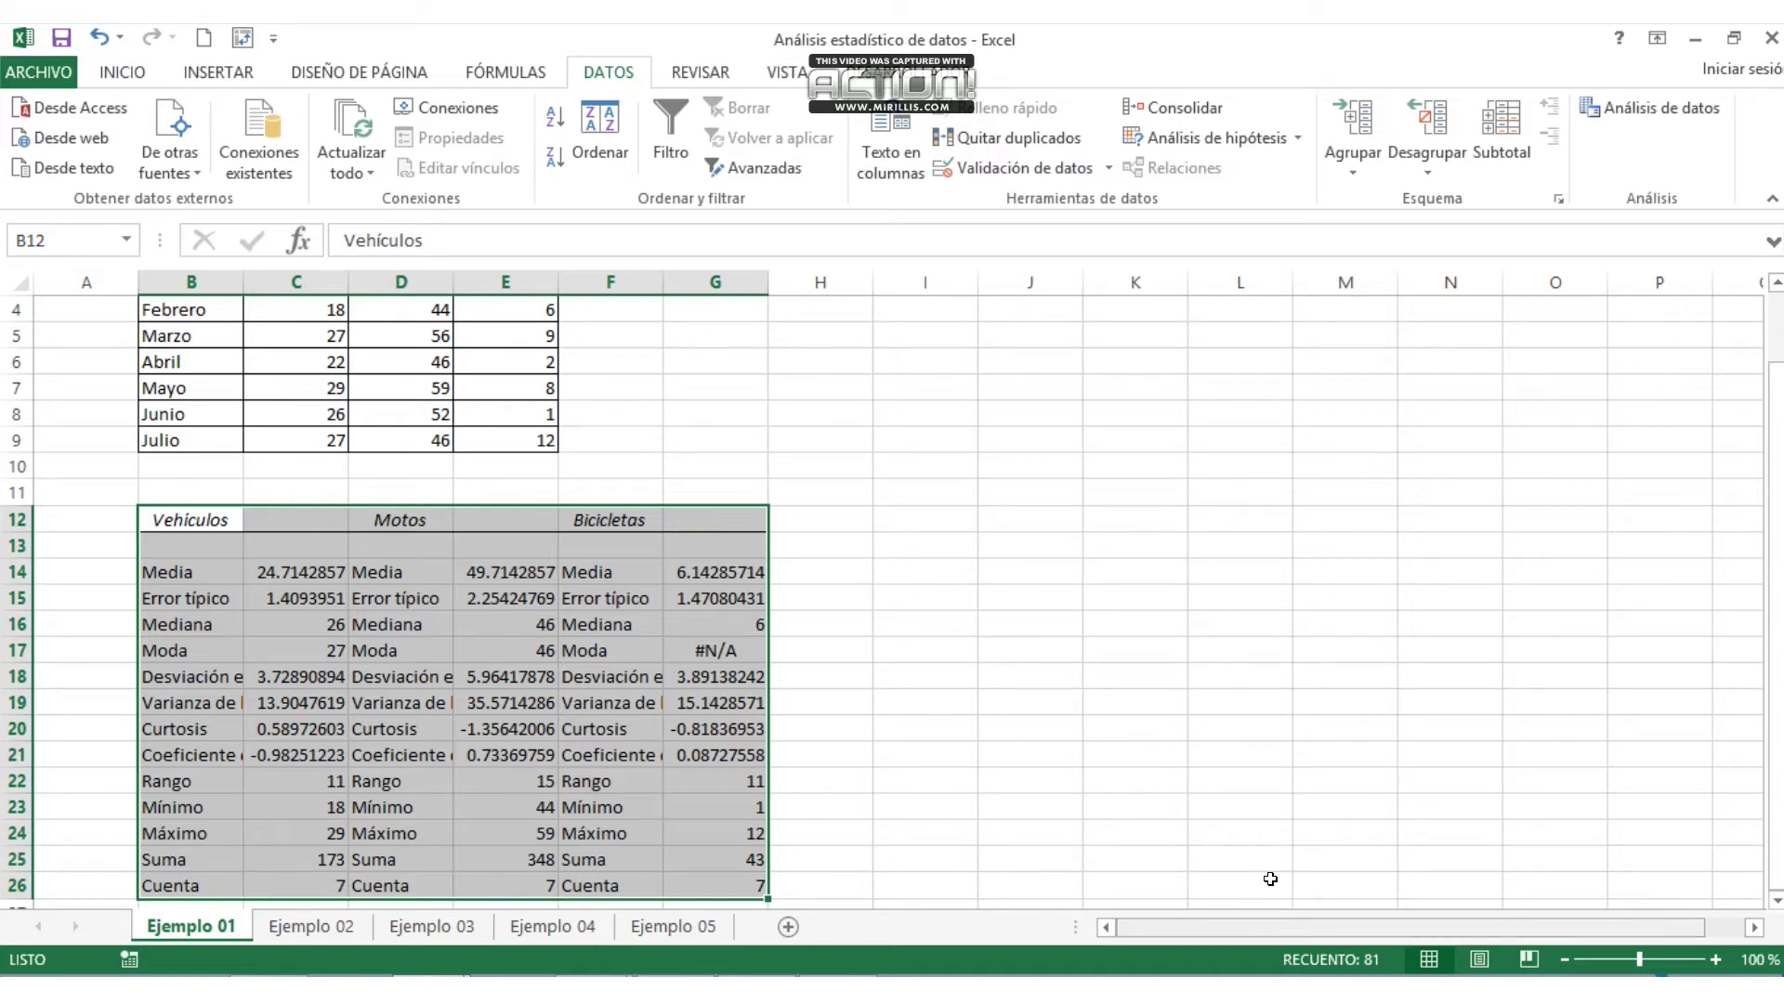
pyautogui.moveTo(1775, 587); pyautogui.dragTo(1780, 518)
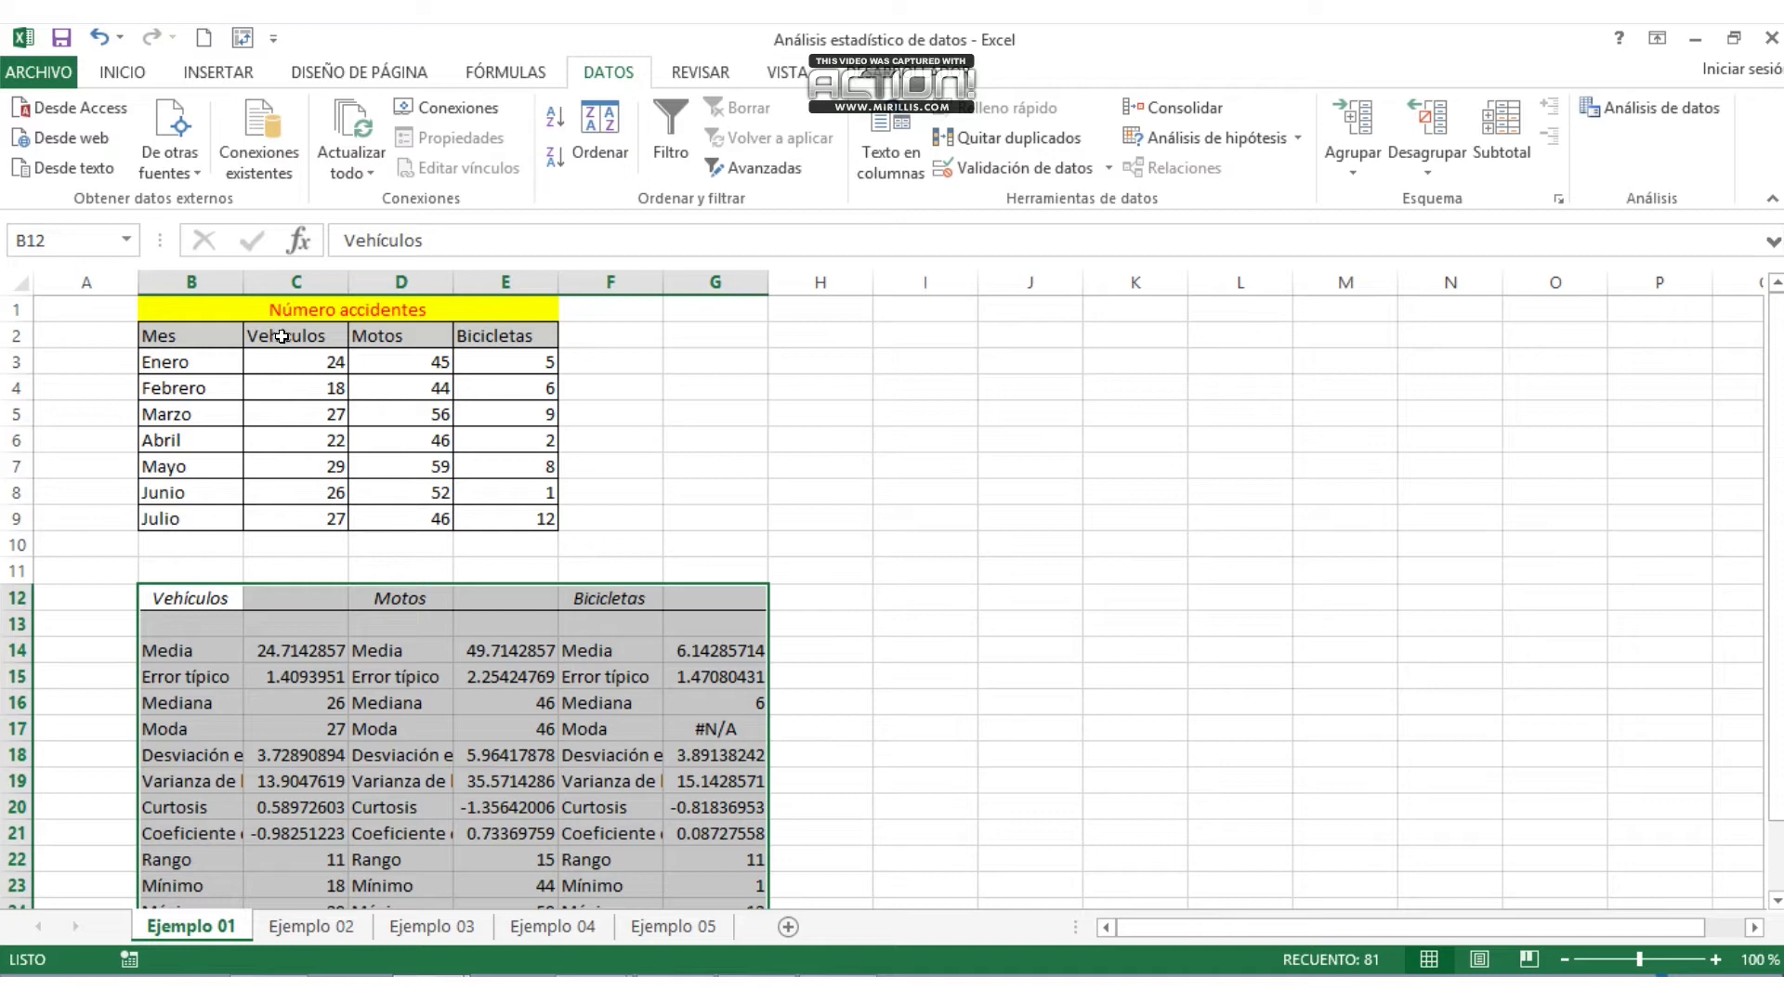
pyautogui.moveTo(281, 336); pyautogui.dragTo(534, 518)
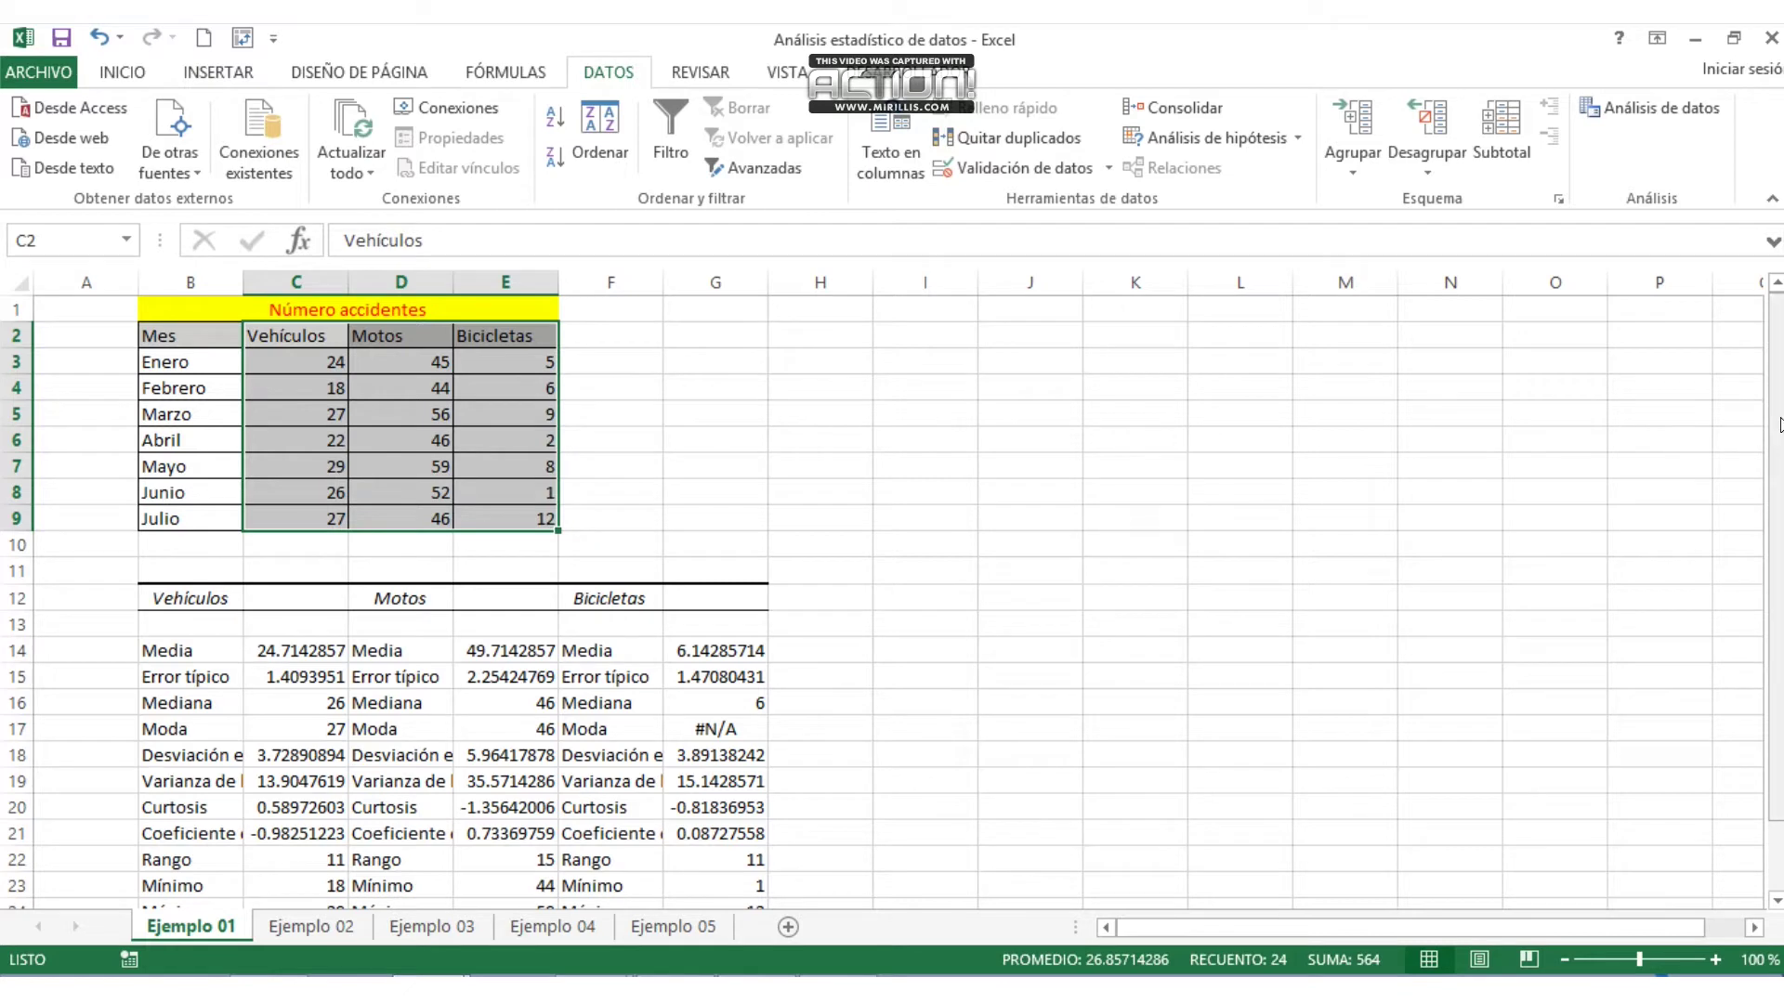
pyautogui.moveTo(1777, 426); pyautogui.dragTo(1777, 495)
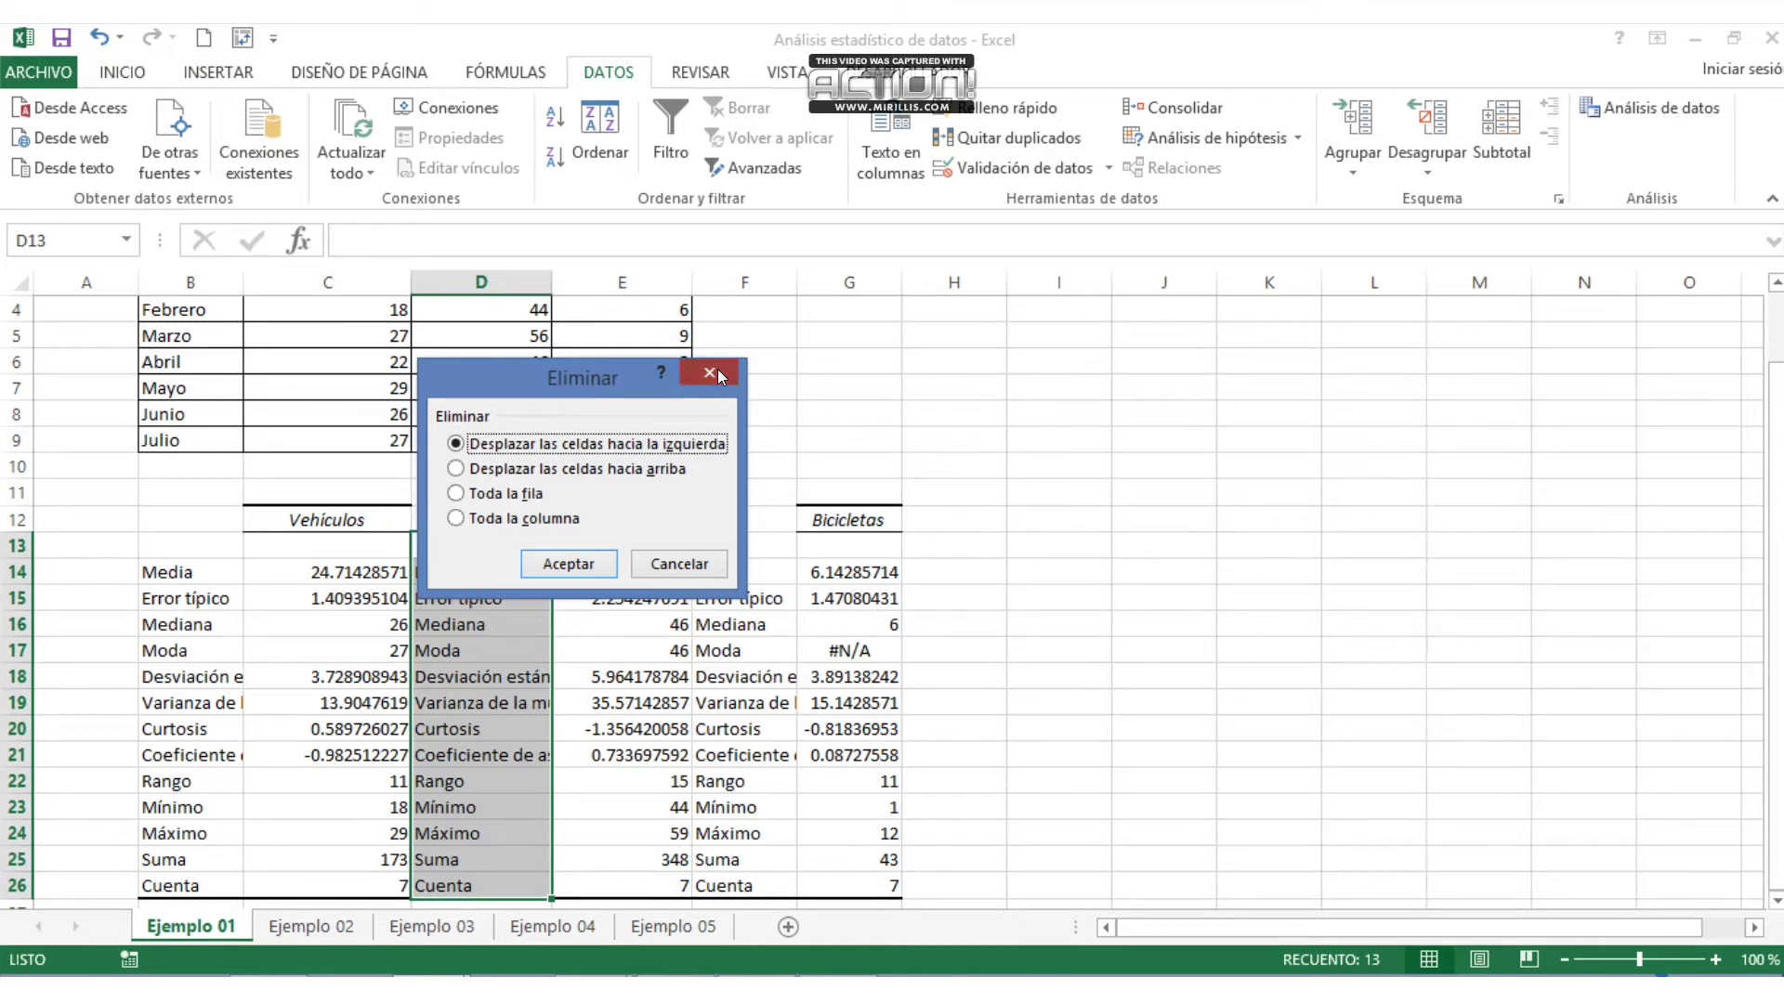
# - Dismiss the cell deletion dialog and move the statistics block B12:G26 beside the accident table, starting at cell G7
pyautogui.press('Return')
pyautogui.click(622, 572)
pyautogui.click(166, 540)
pyautogui.moveTo(167, 532); pyautogui.dragTo(789, 733)
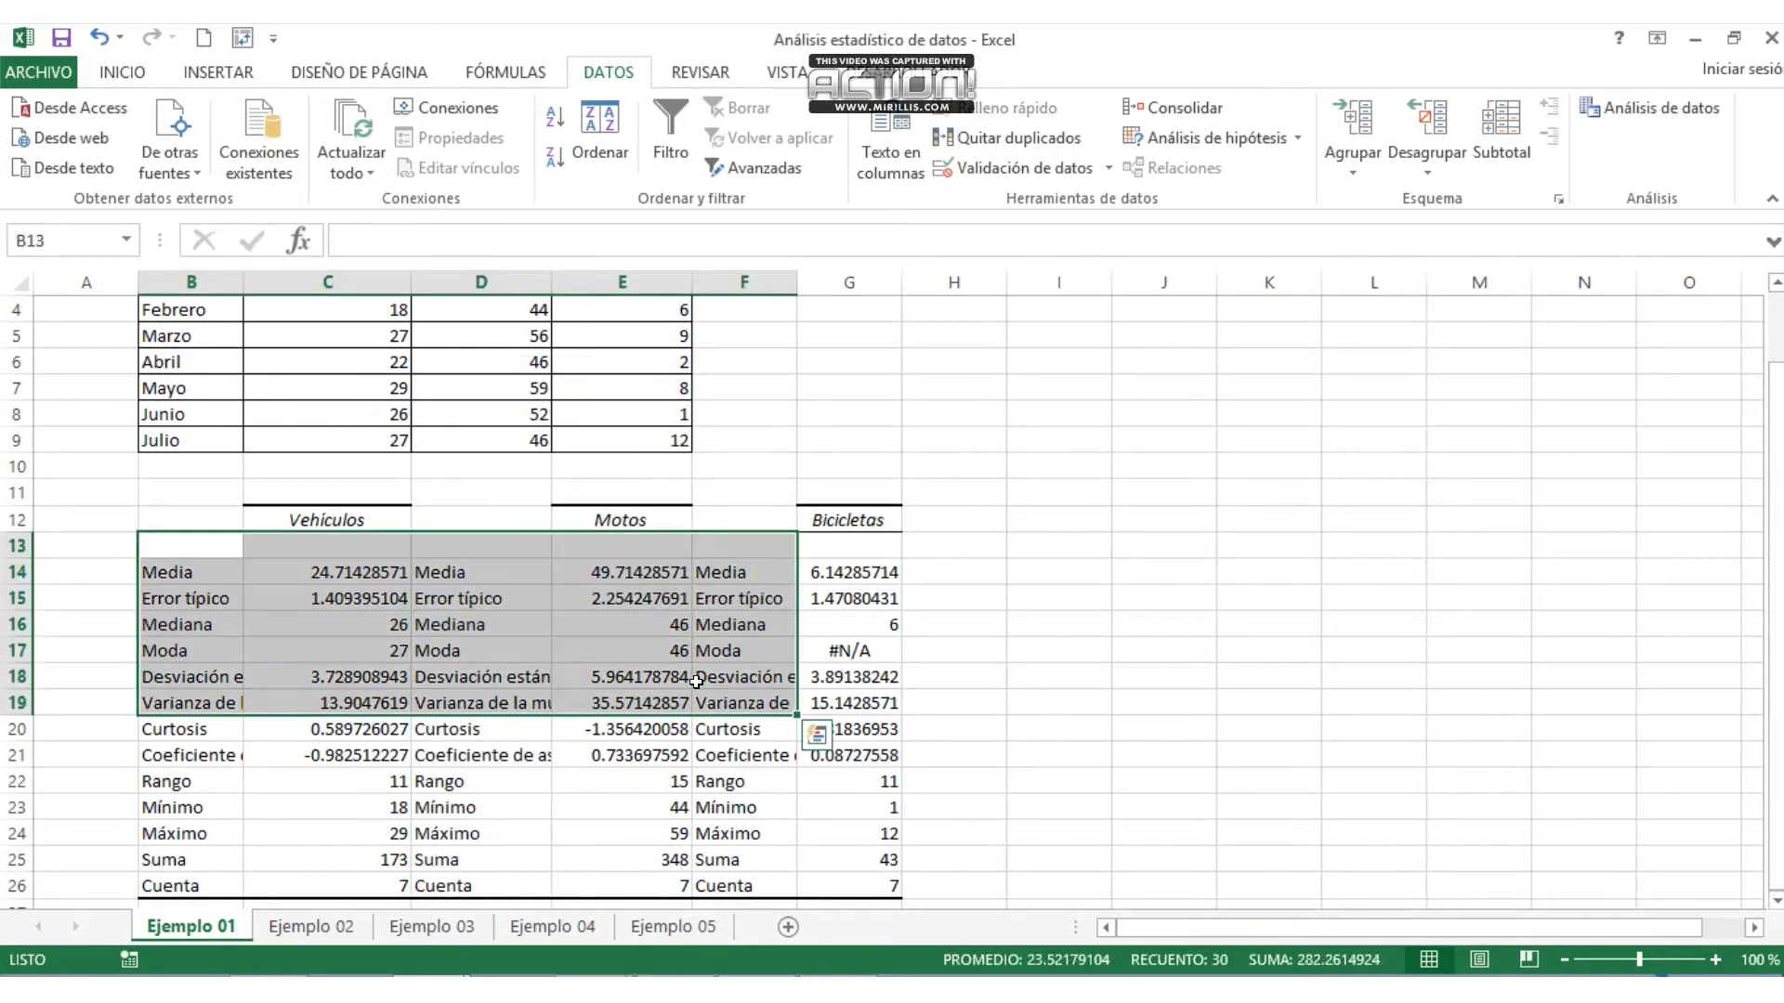
pyautogui.click(183, 520)
pyautogui.moveTo(183, 520); pyautogui.dragTo(888, 887)
pyautogui.moveTo(195, 509); pyautogui.dragTo(836, 401)
# - Delete the entire column I, which repeats the statistic labels between Vehículos and Motos
pyautogui.click(1038, 465)
pyautogui.click(1056, 381)
pyautogui.moveTo(1055, 432); pyautogui.dragTo(1045, 756)
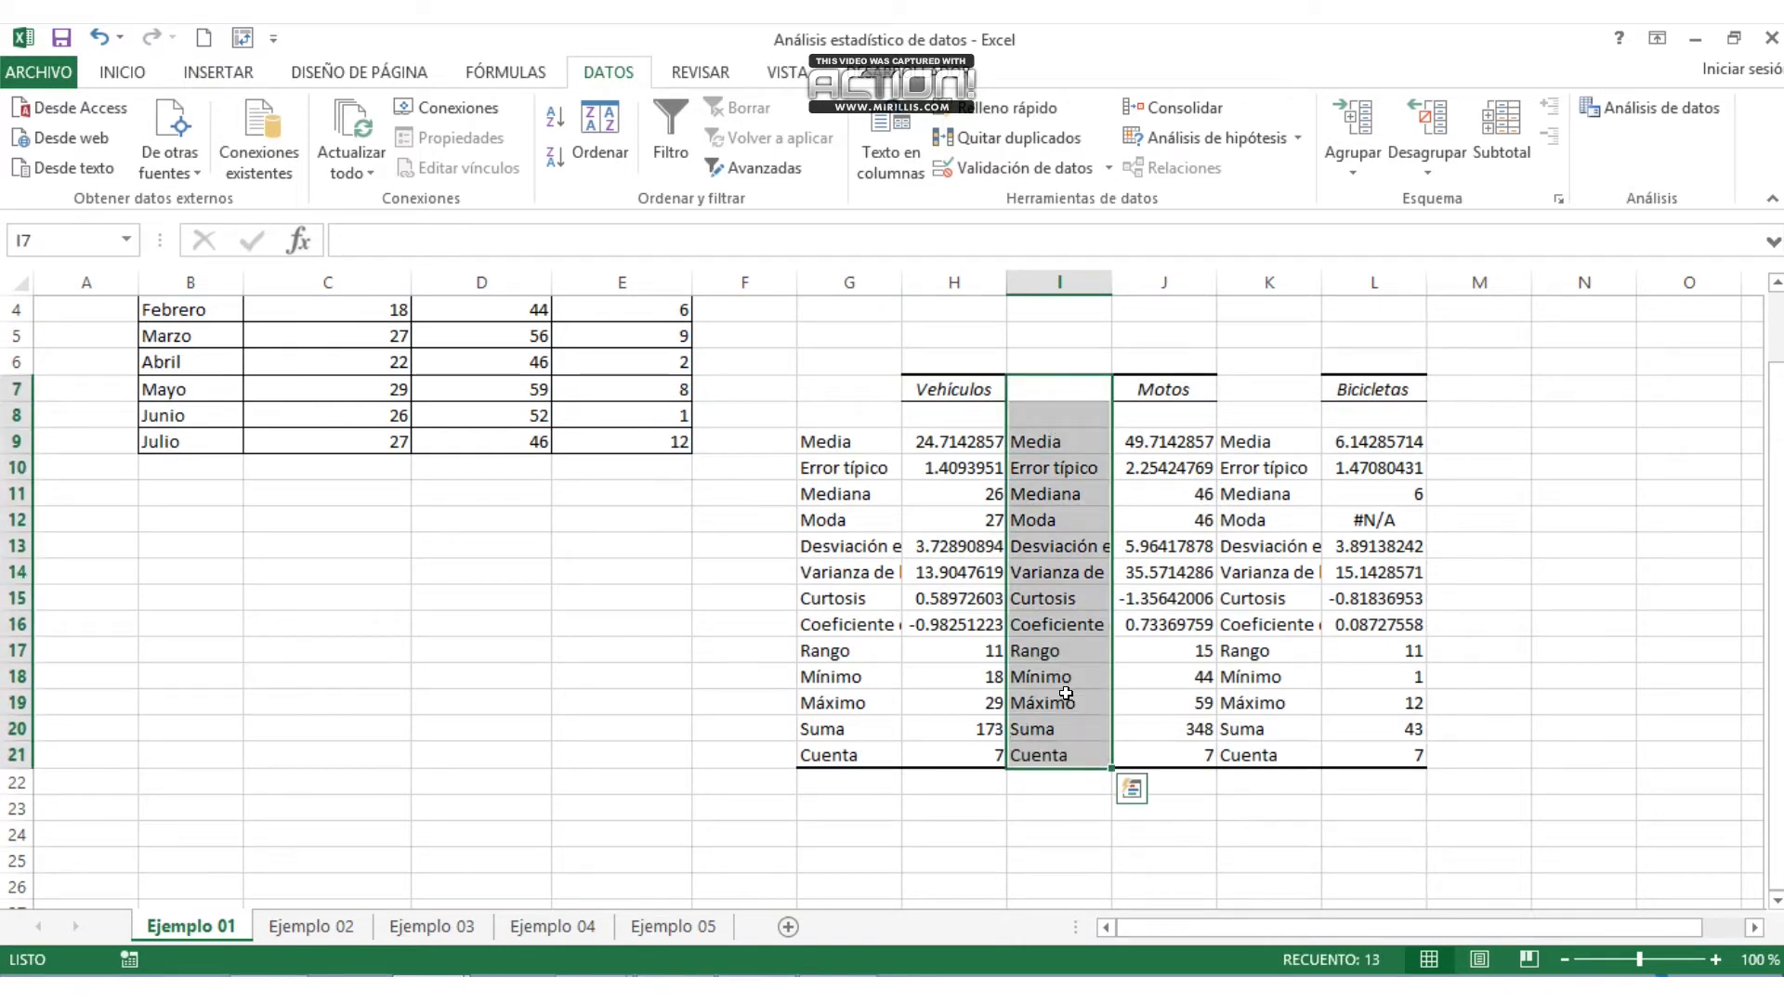
pyautogui.rightClick(1065, 694)
pyautogui.click(1129, 386)
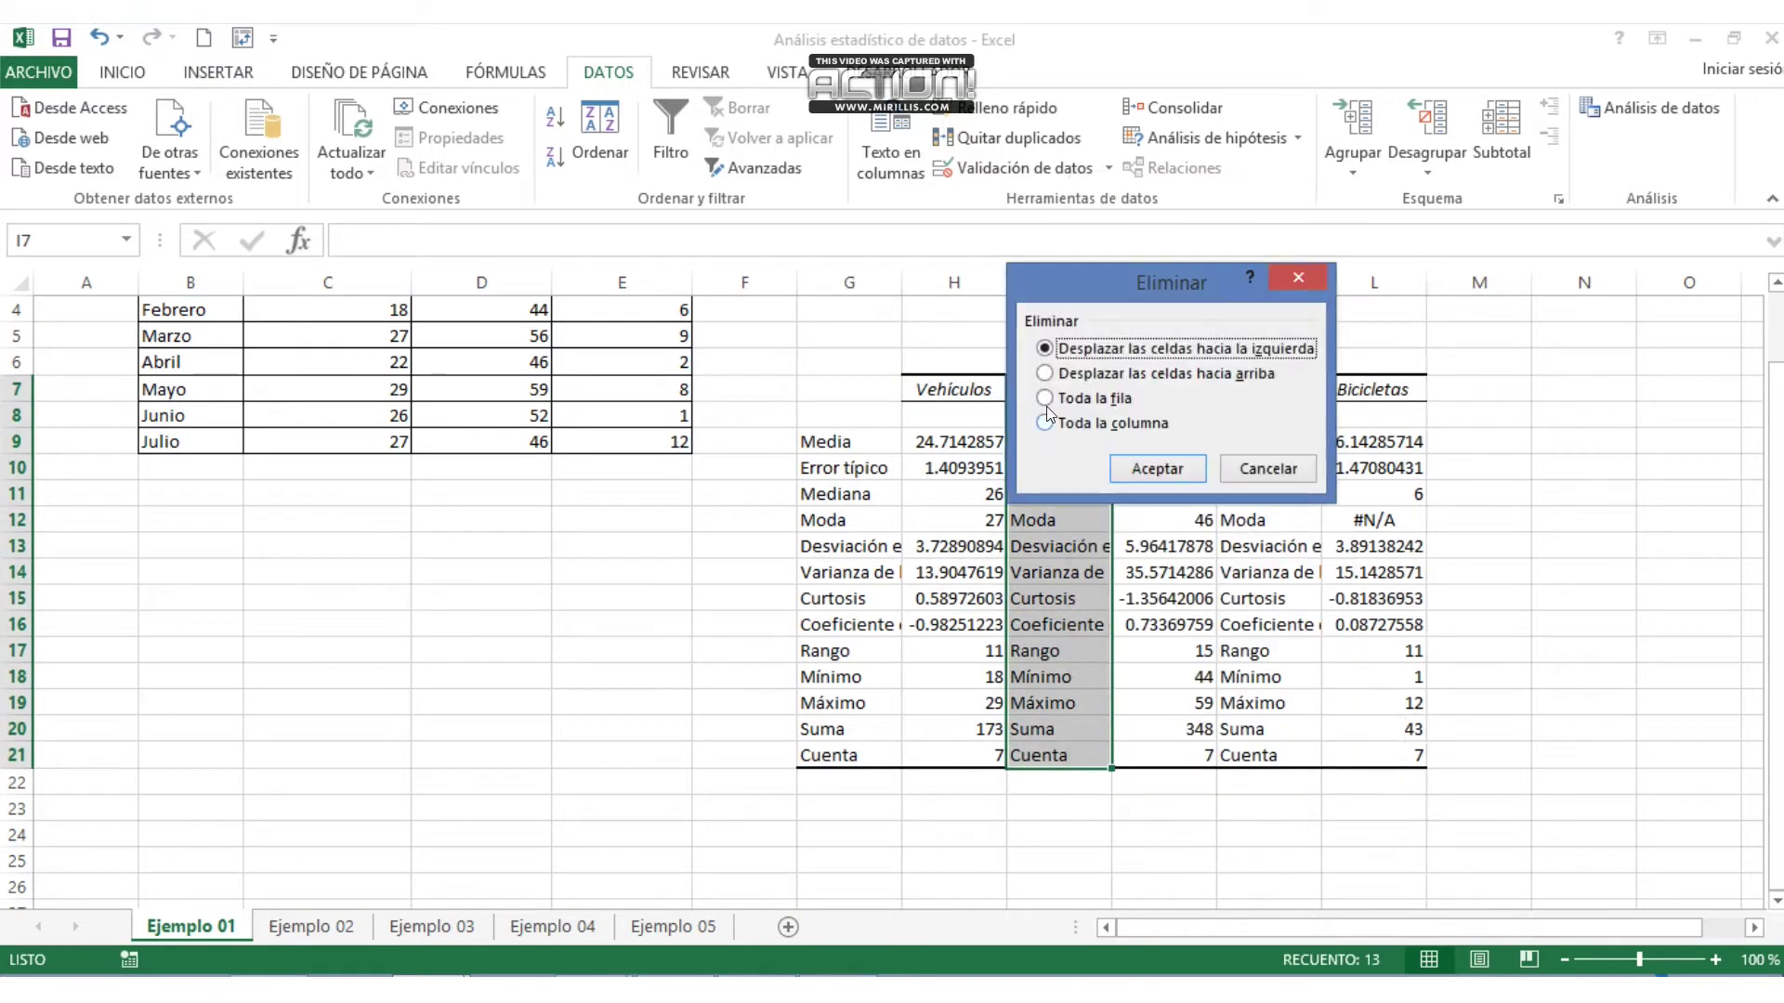
pyautogui.click(1063, 425)
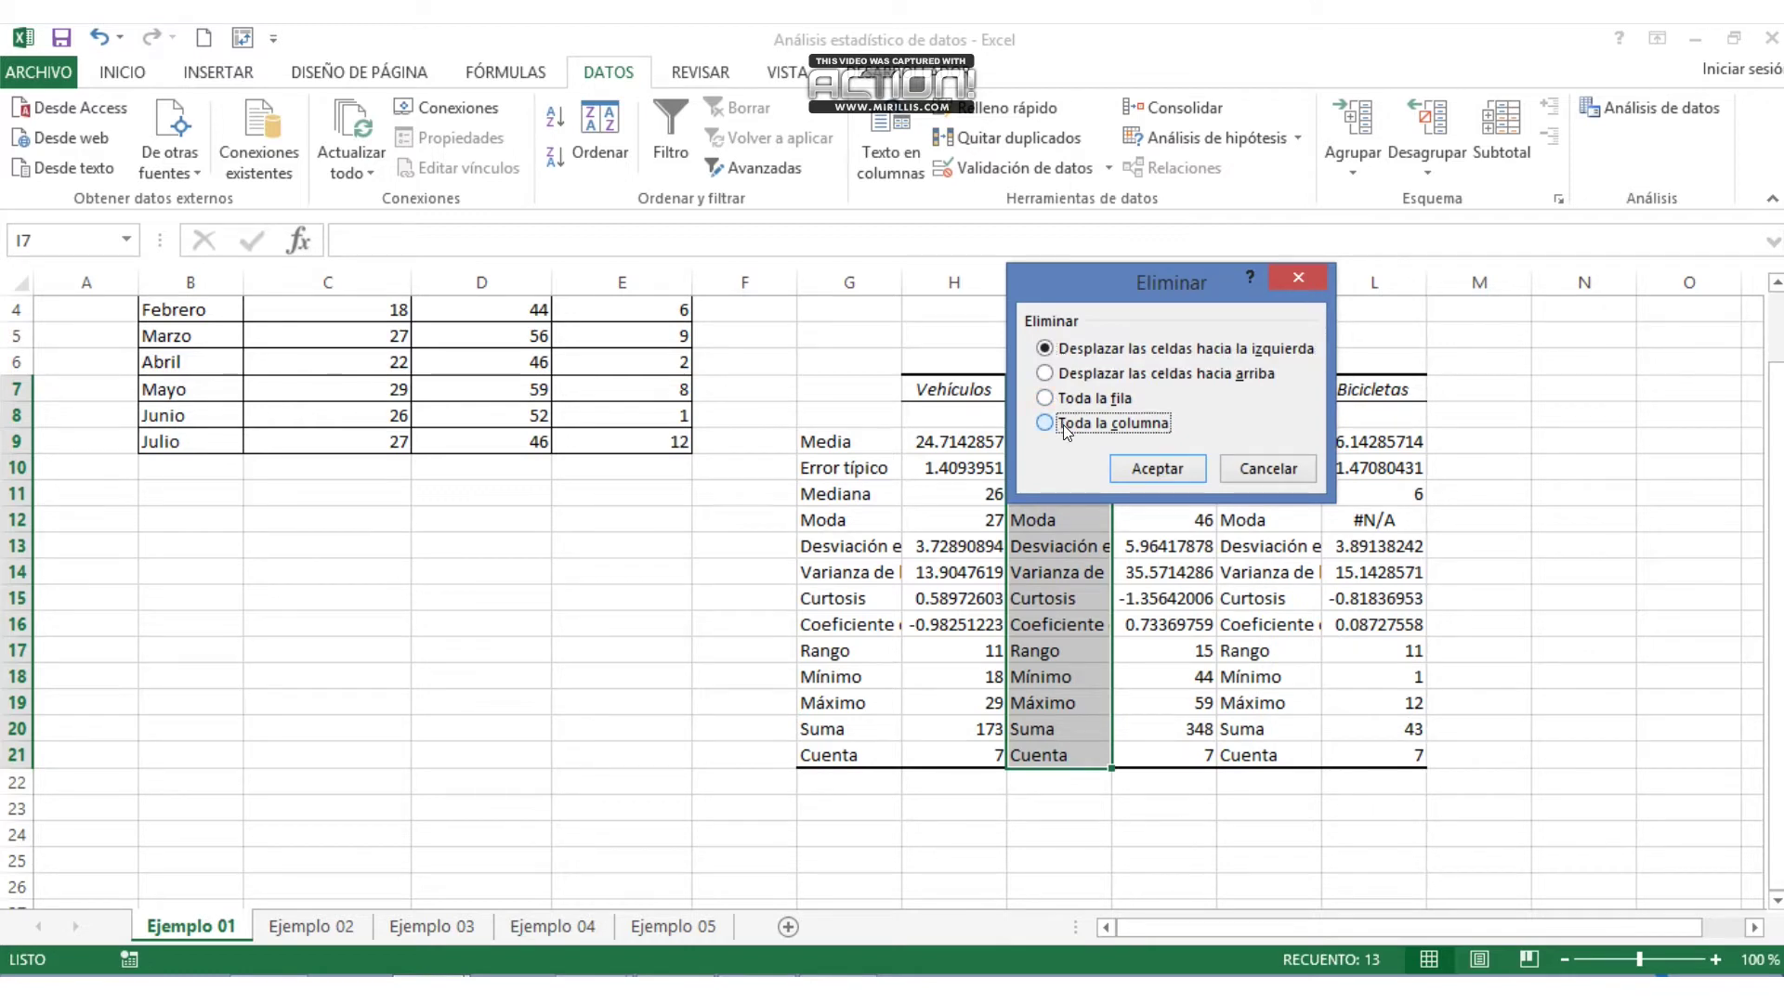
pyautogui.click(1157, 468)
# - Delete the entire column J, which repeats the statistic labels between Motos and Bicicletas
pyautogui.moveTo(1150, 386); pyautogui.dragTo(1169, 747)
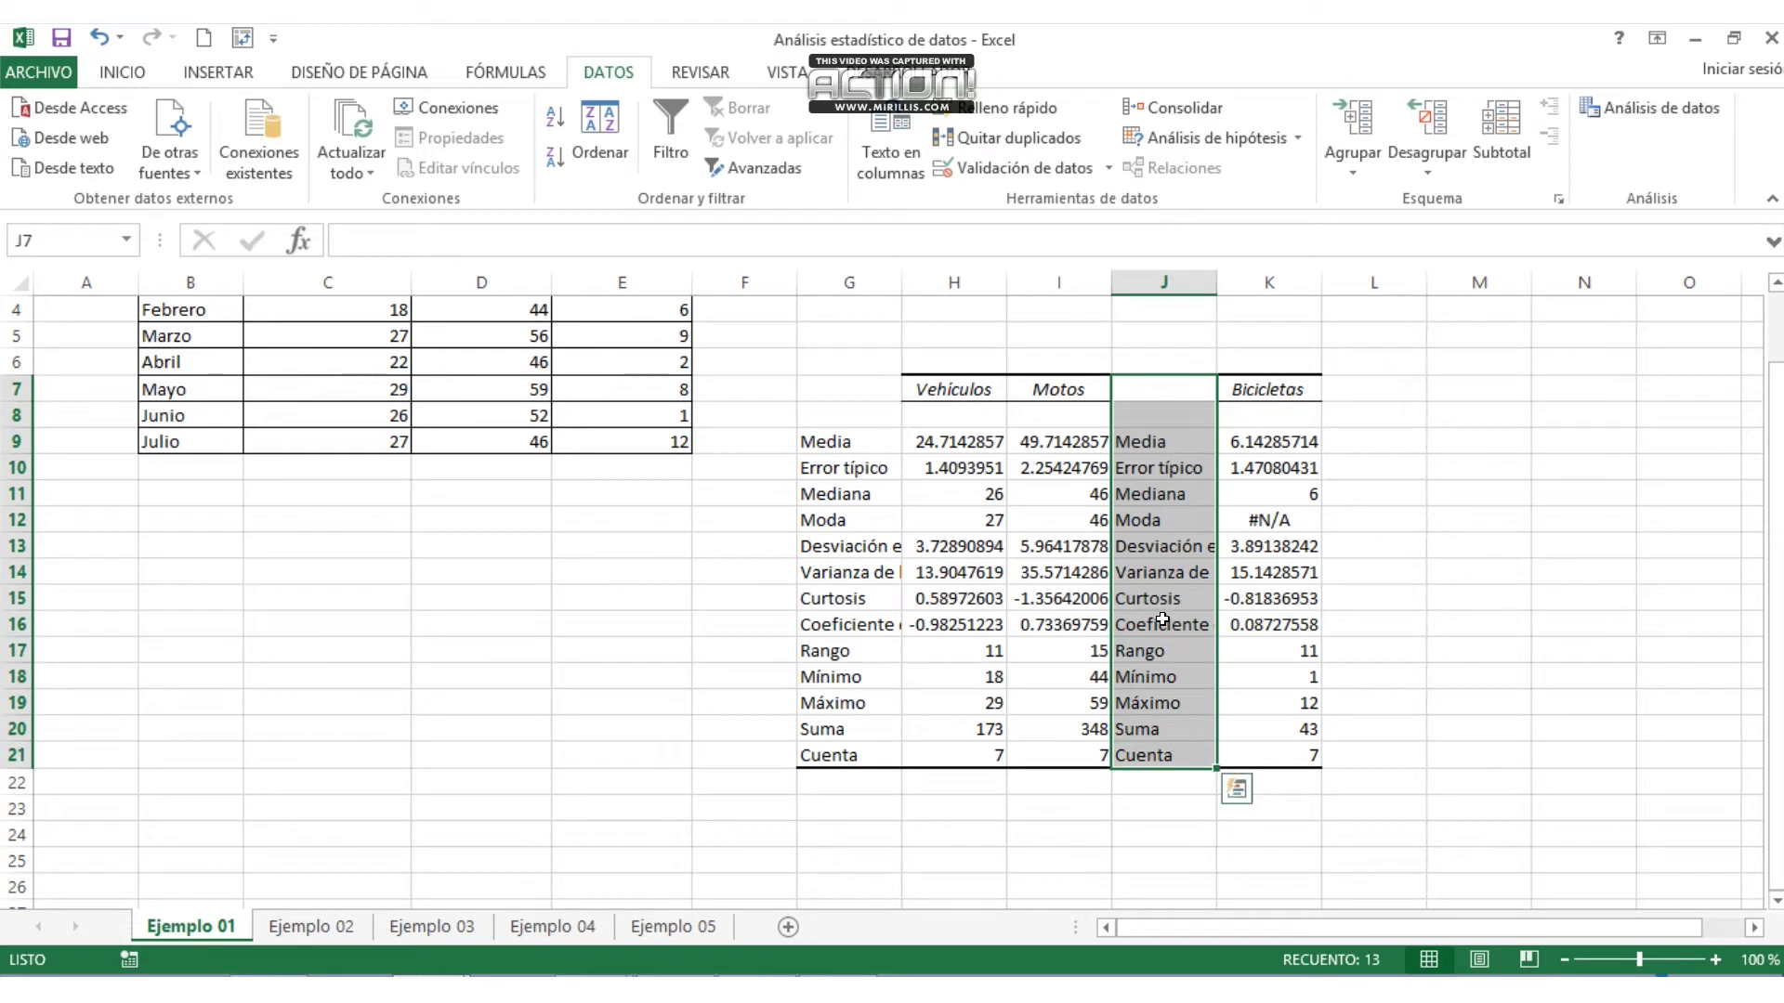
pyautogui.rightClick(1165, 617)
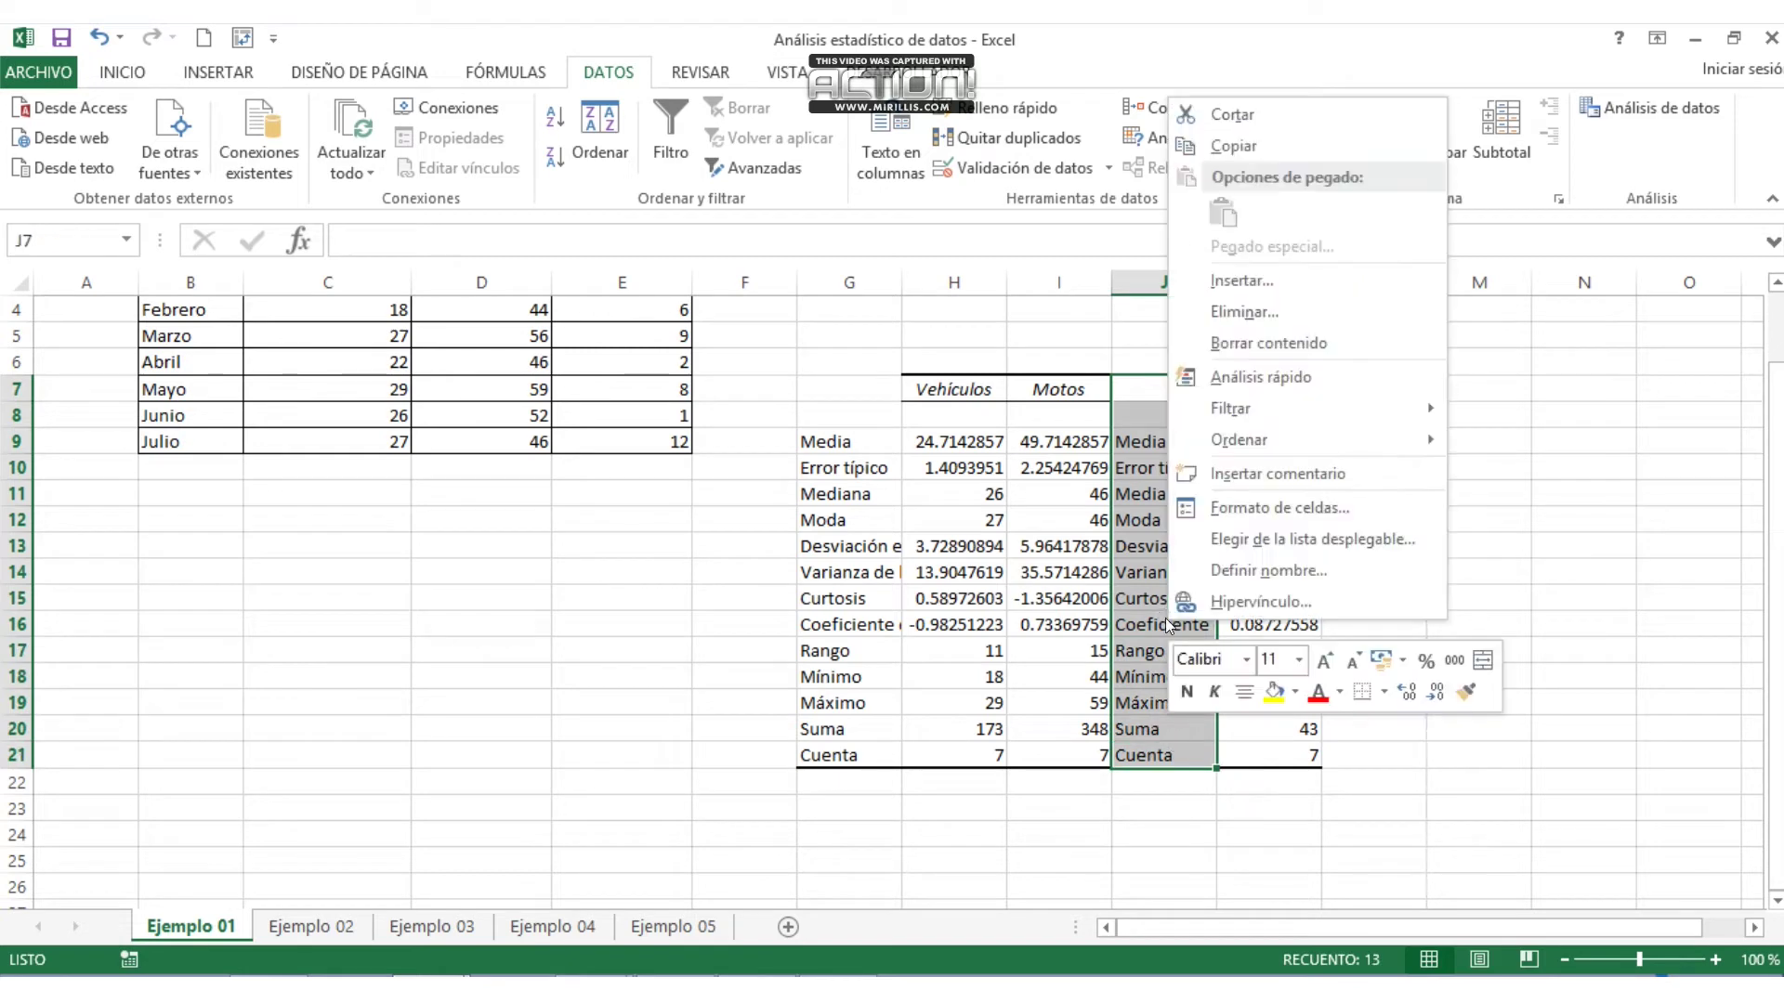
pyautogui.click(1243, 312)
pyautogui.click(1208, 338)
pyautogui.click(1232, 383)
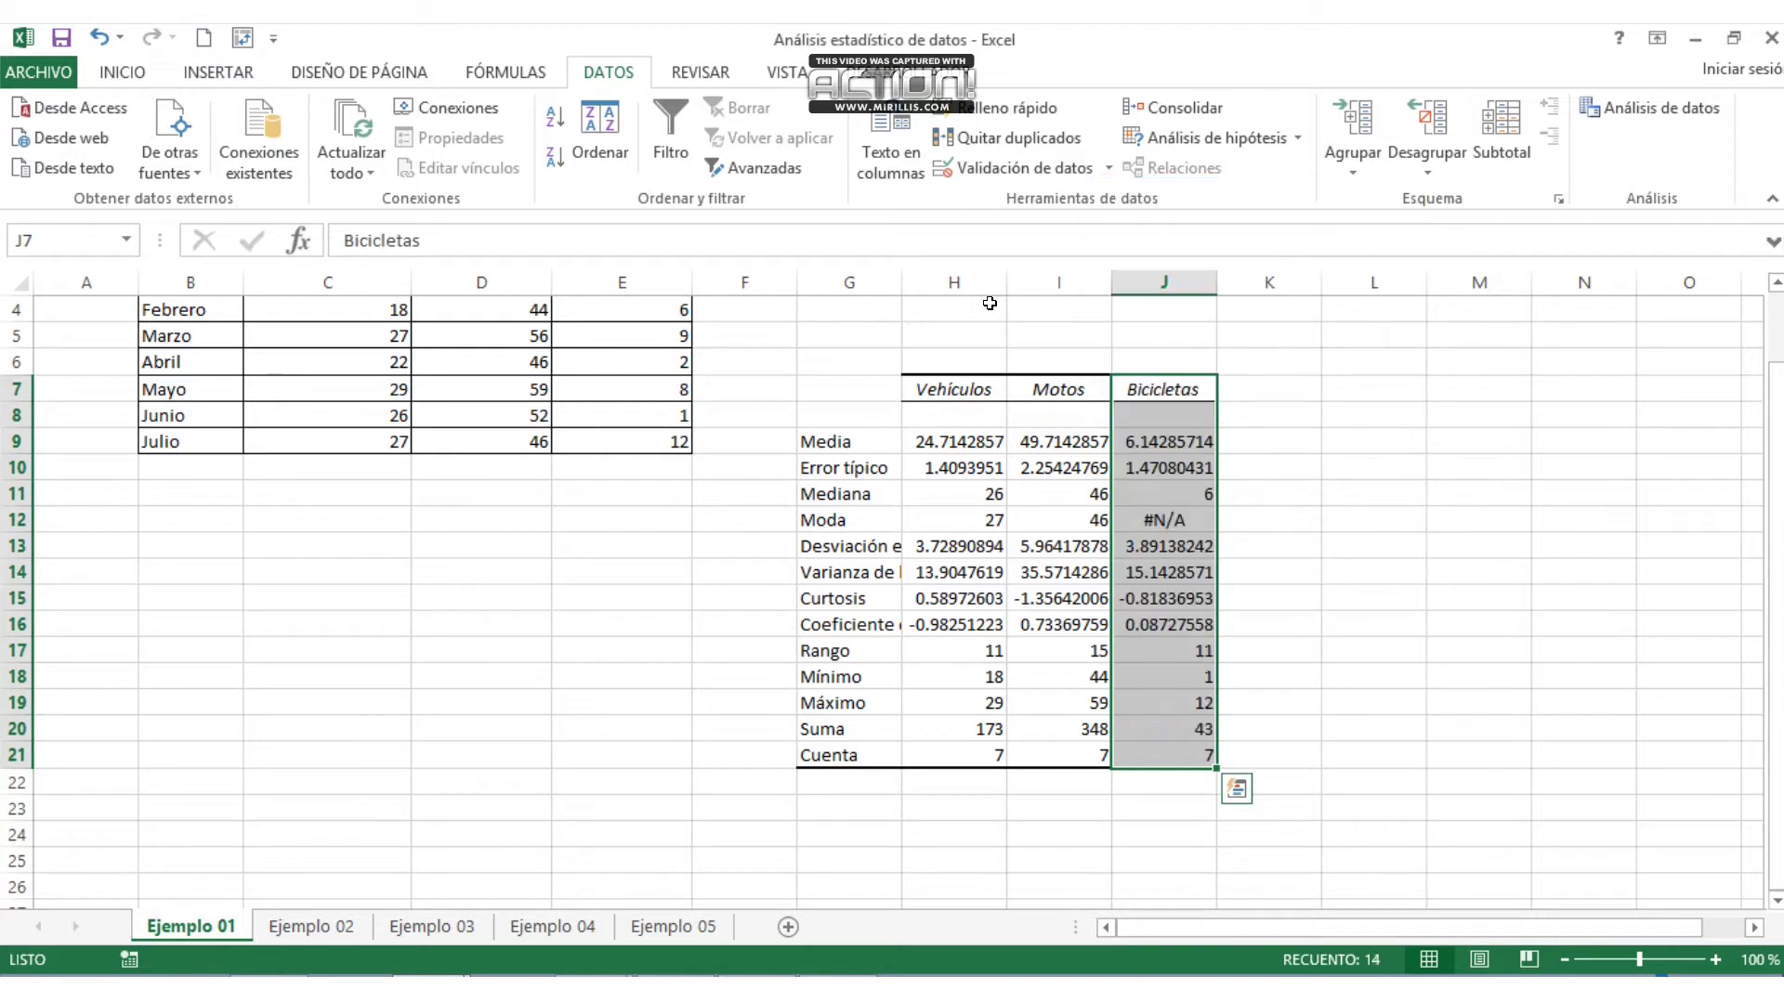
# - Apply all borders to the statistics table in G7:J21
pyautogui.moveTo(822, 390); pyautogui.dragTo(1180, 753)
pyautogui.click(118, 74)
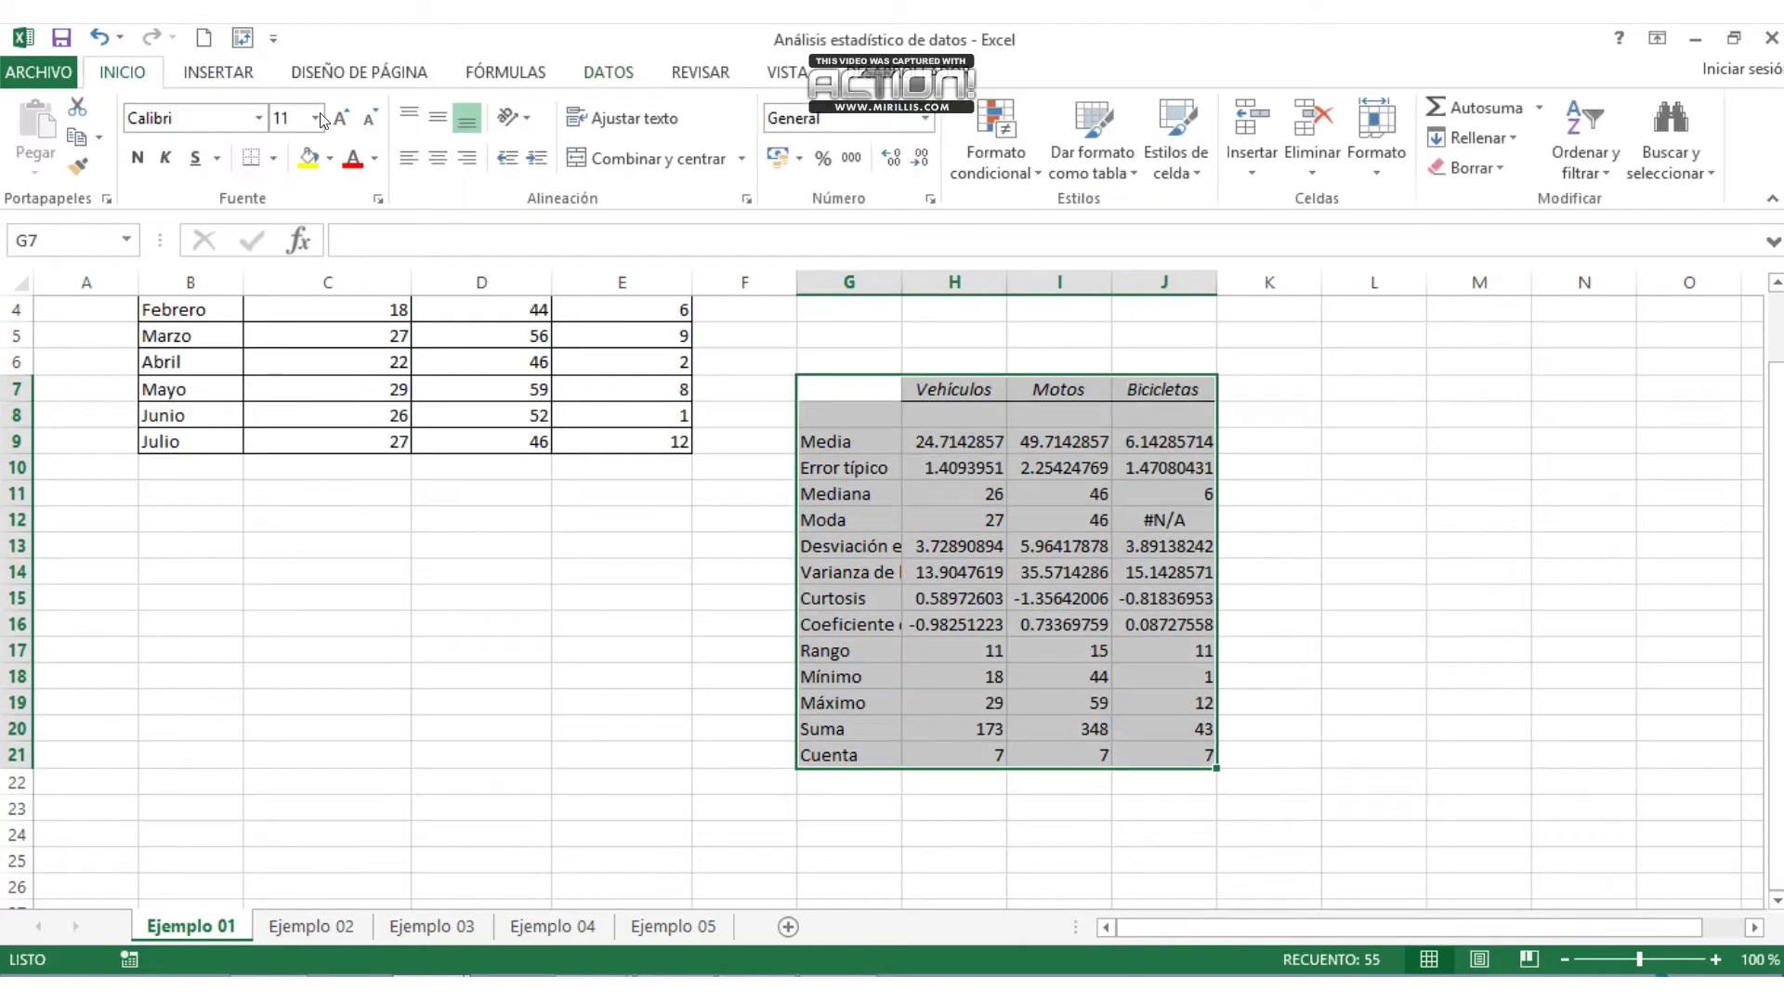
pyautogui.click(273, 158)
pyautogui.click(316, 380)
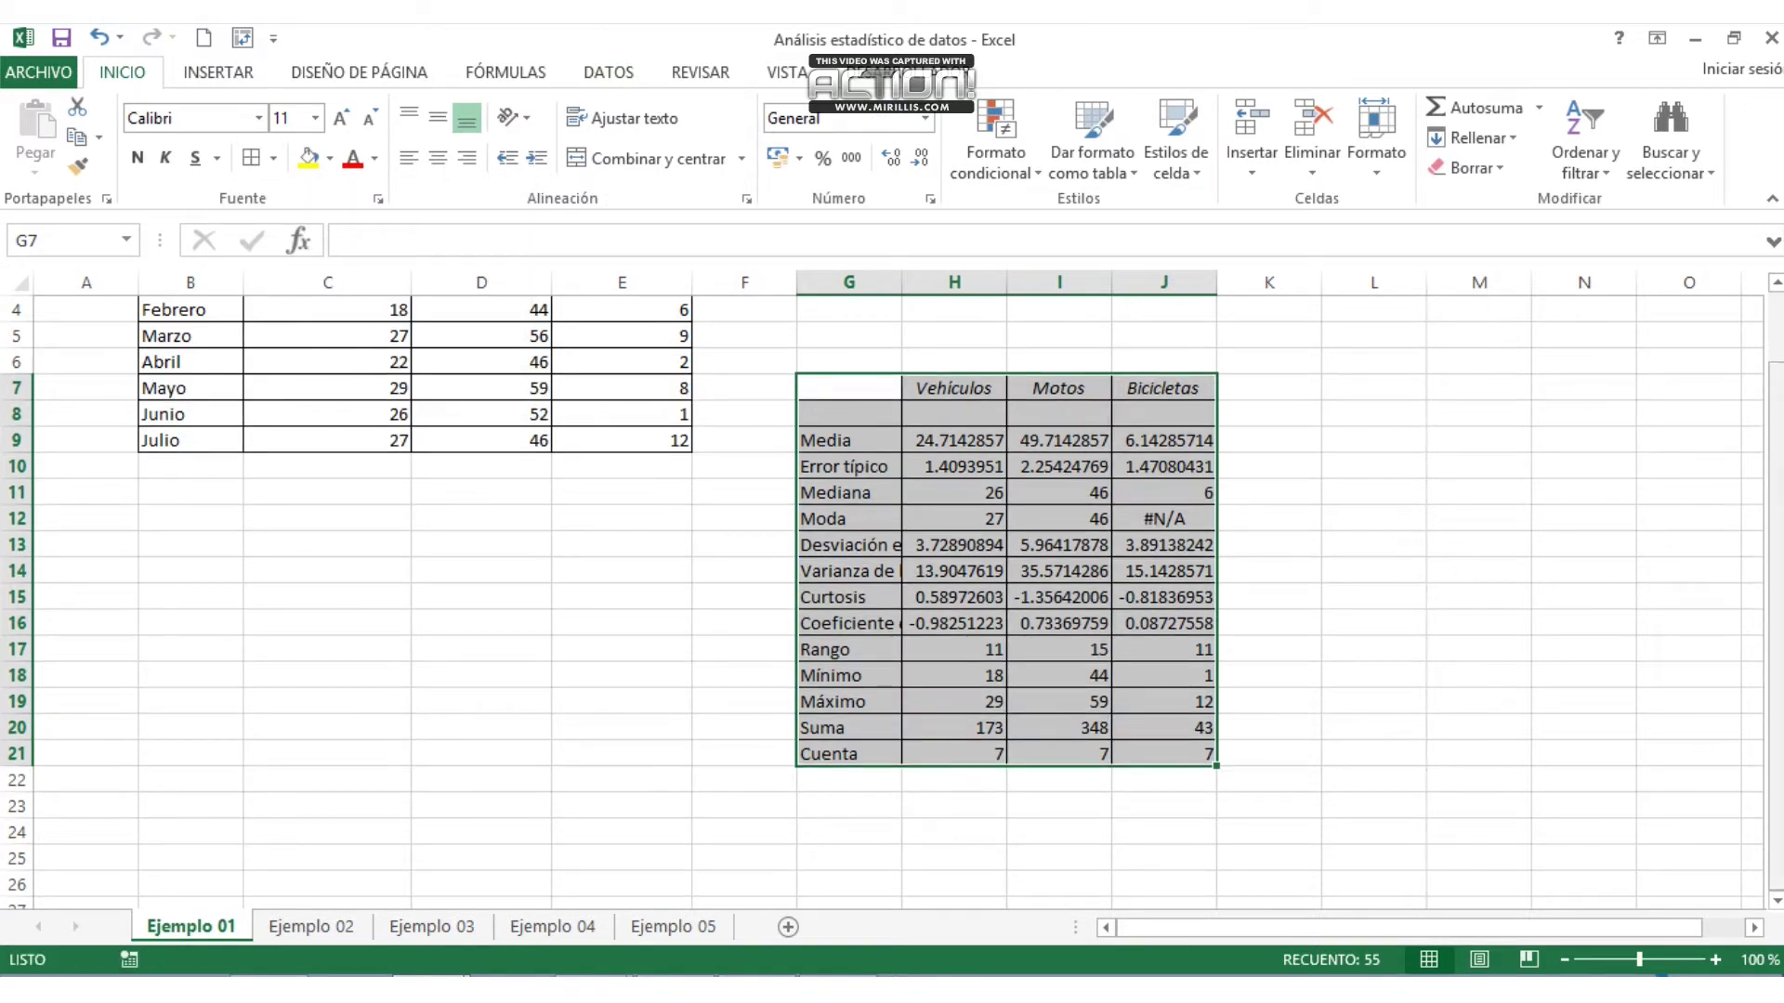
# - Move the statistics table up so that it starts at cell G2, level with the accident table's headings
pyautogui.moveTo(1774, 446); pyautogui.dragTo(1775, 428)
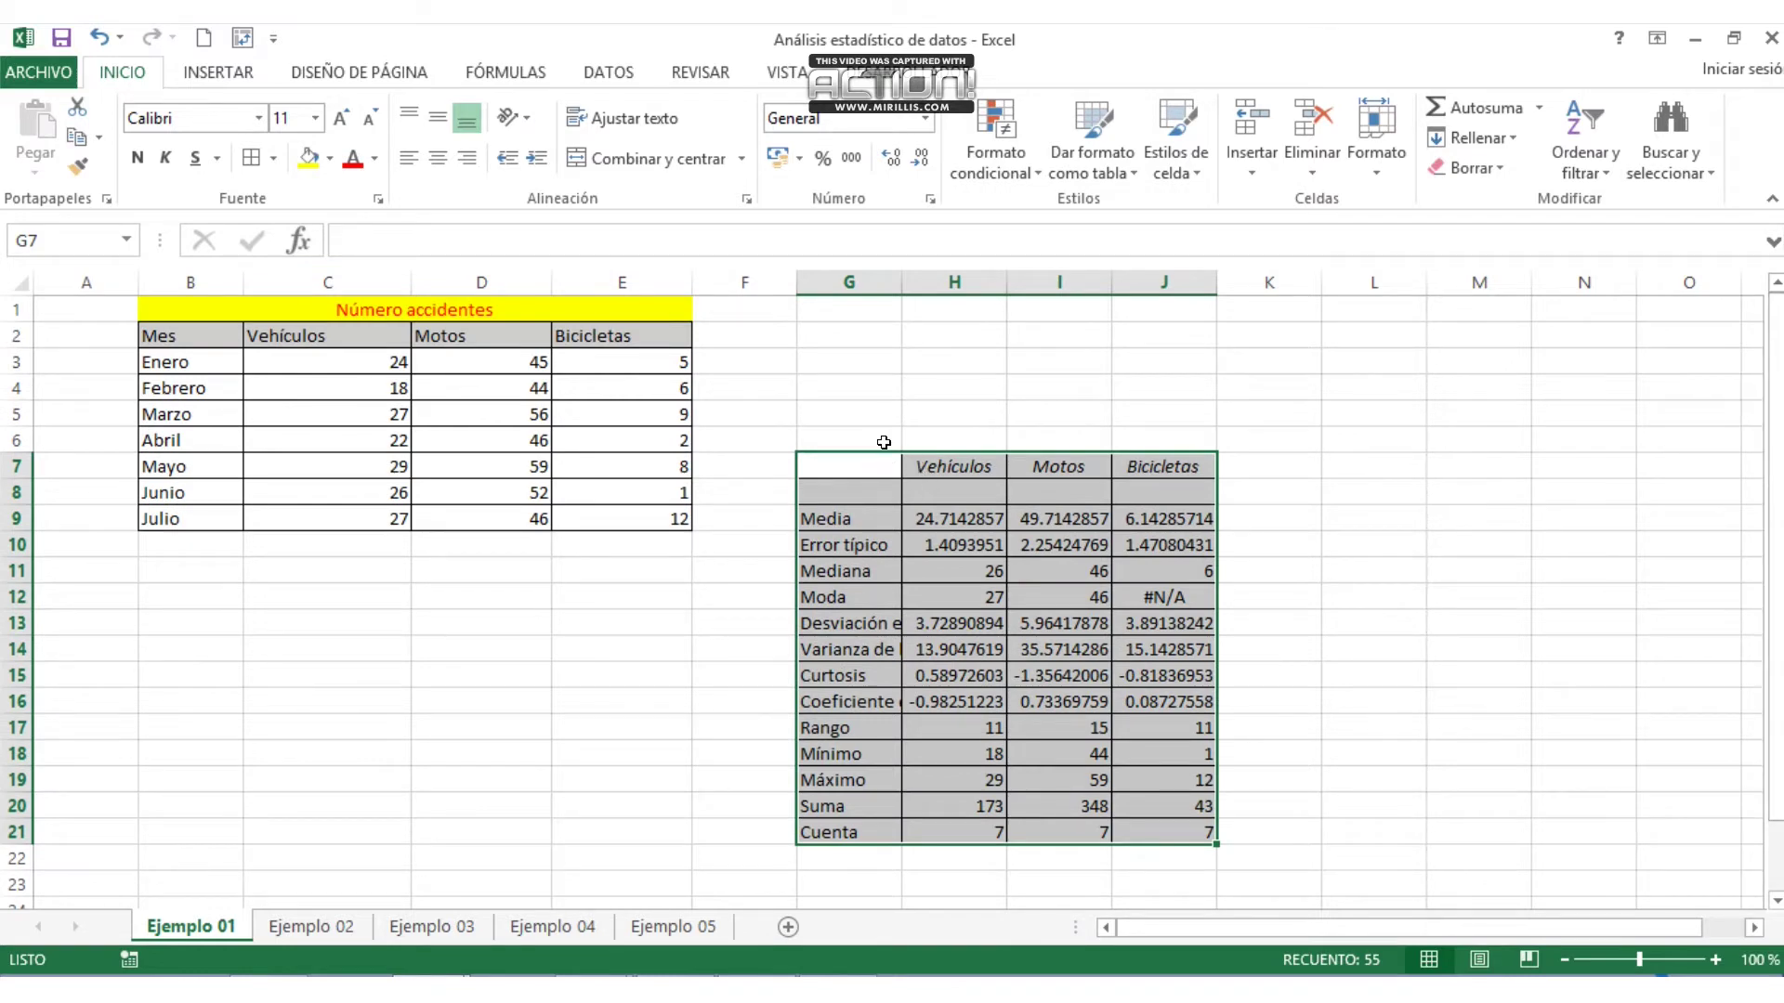
pyautogui.moveTo(887, 453); pyautogui.dragTo(884, 347)
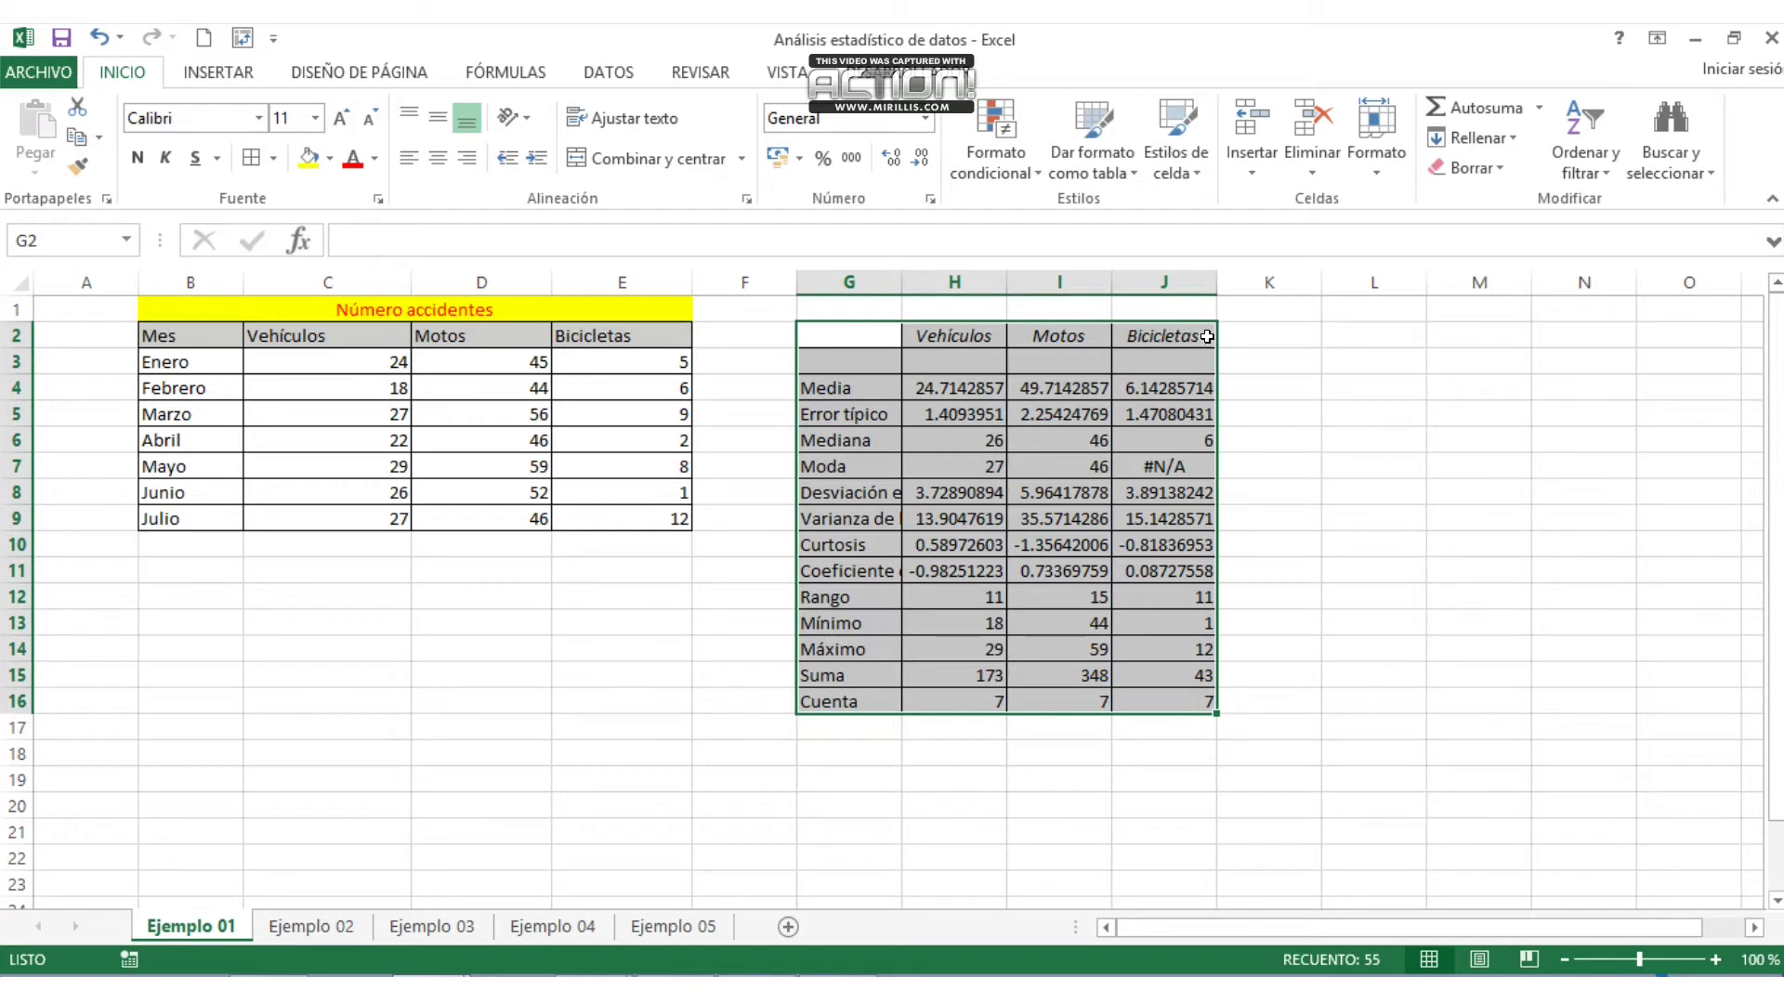
pyautogui.moveTo(844, 433); pyautogui.dragTo(852, 426)
pyautogui.click(852, 426)
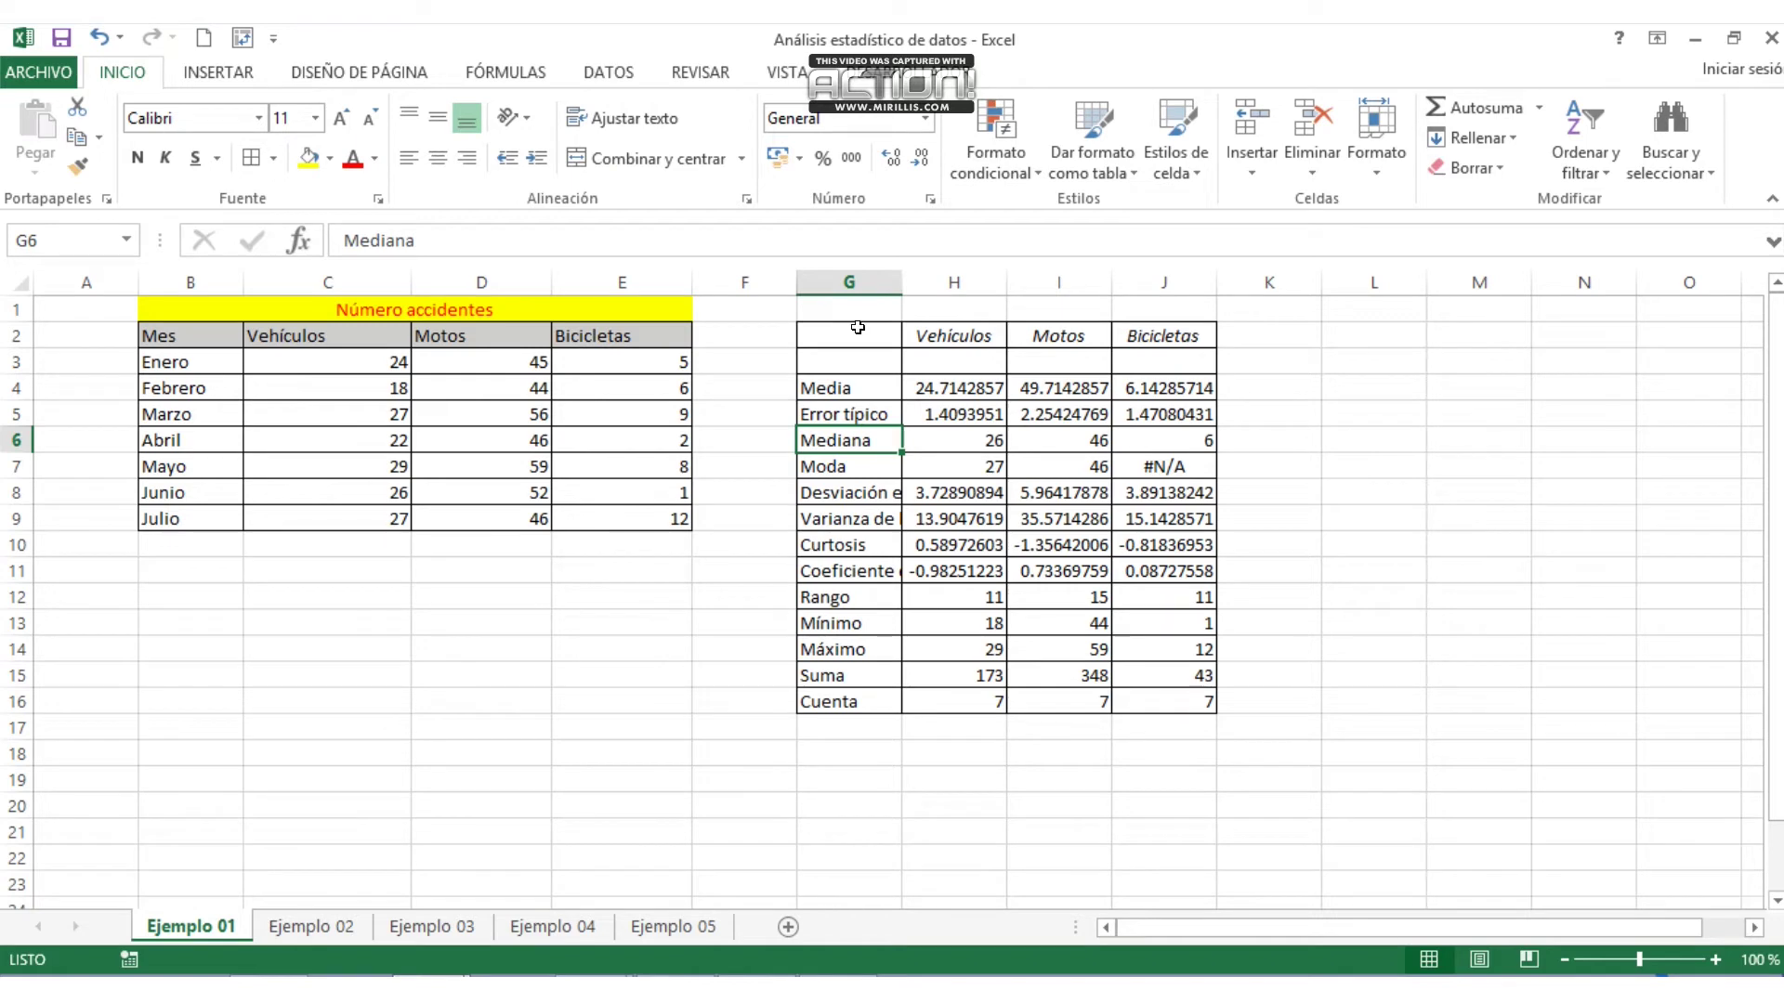
# - Format the Vehículos, Motos and Bicicletas headings in H2:J2 with yellow fill and red font
pyautogui.moveTo(950, 334); pyautogui.dragTo(1161, 336)
pyautogui.click(308, 157)
pyautogui.click(353, 157)
pyautogui.click(954, 466)
pyautogui.click(954, 413)
pyautogui.click(954, 388)
pyautogui.click(954, 519)
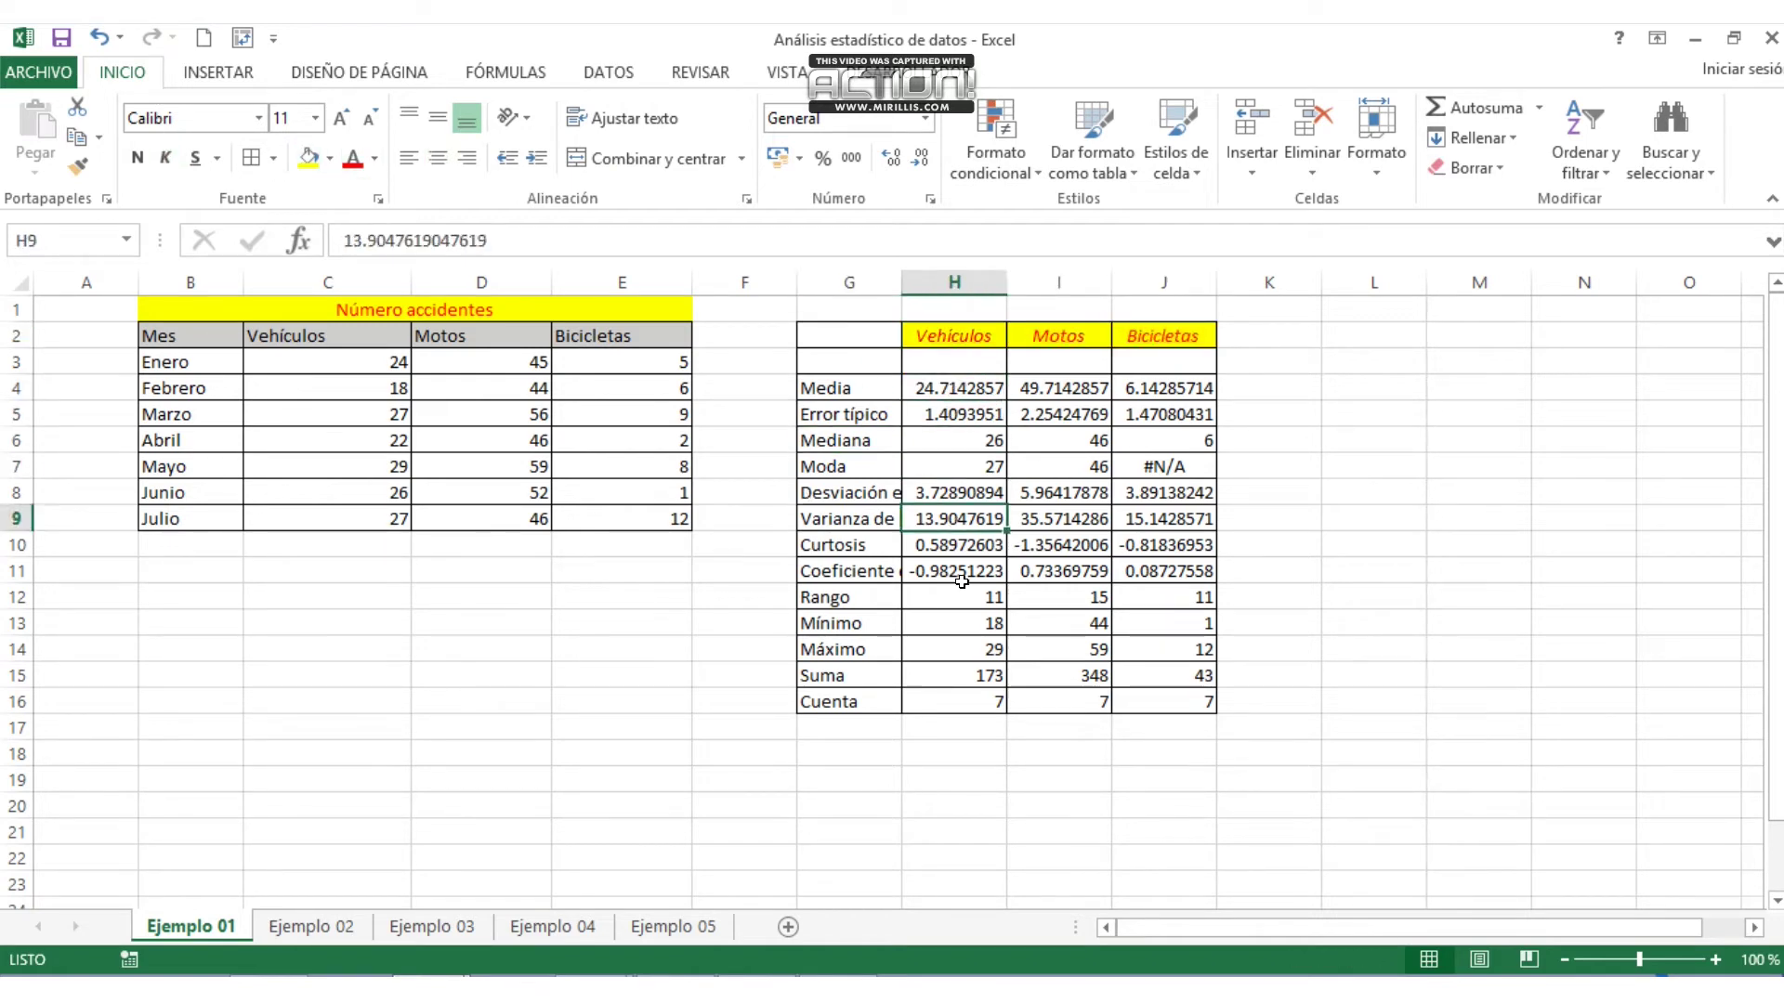
pyautogui.click(961, 593)
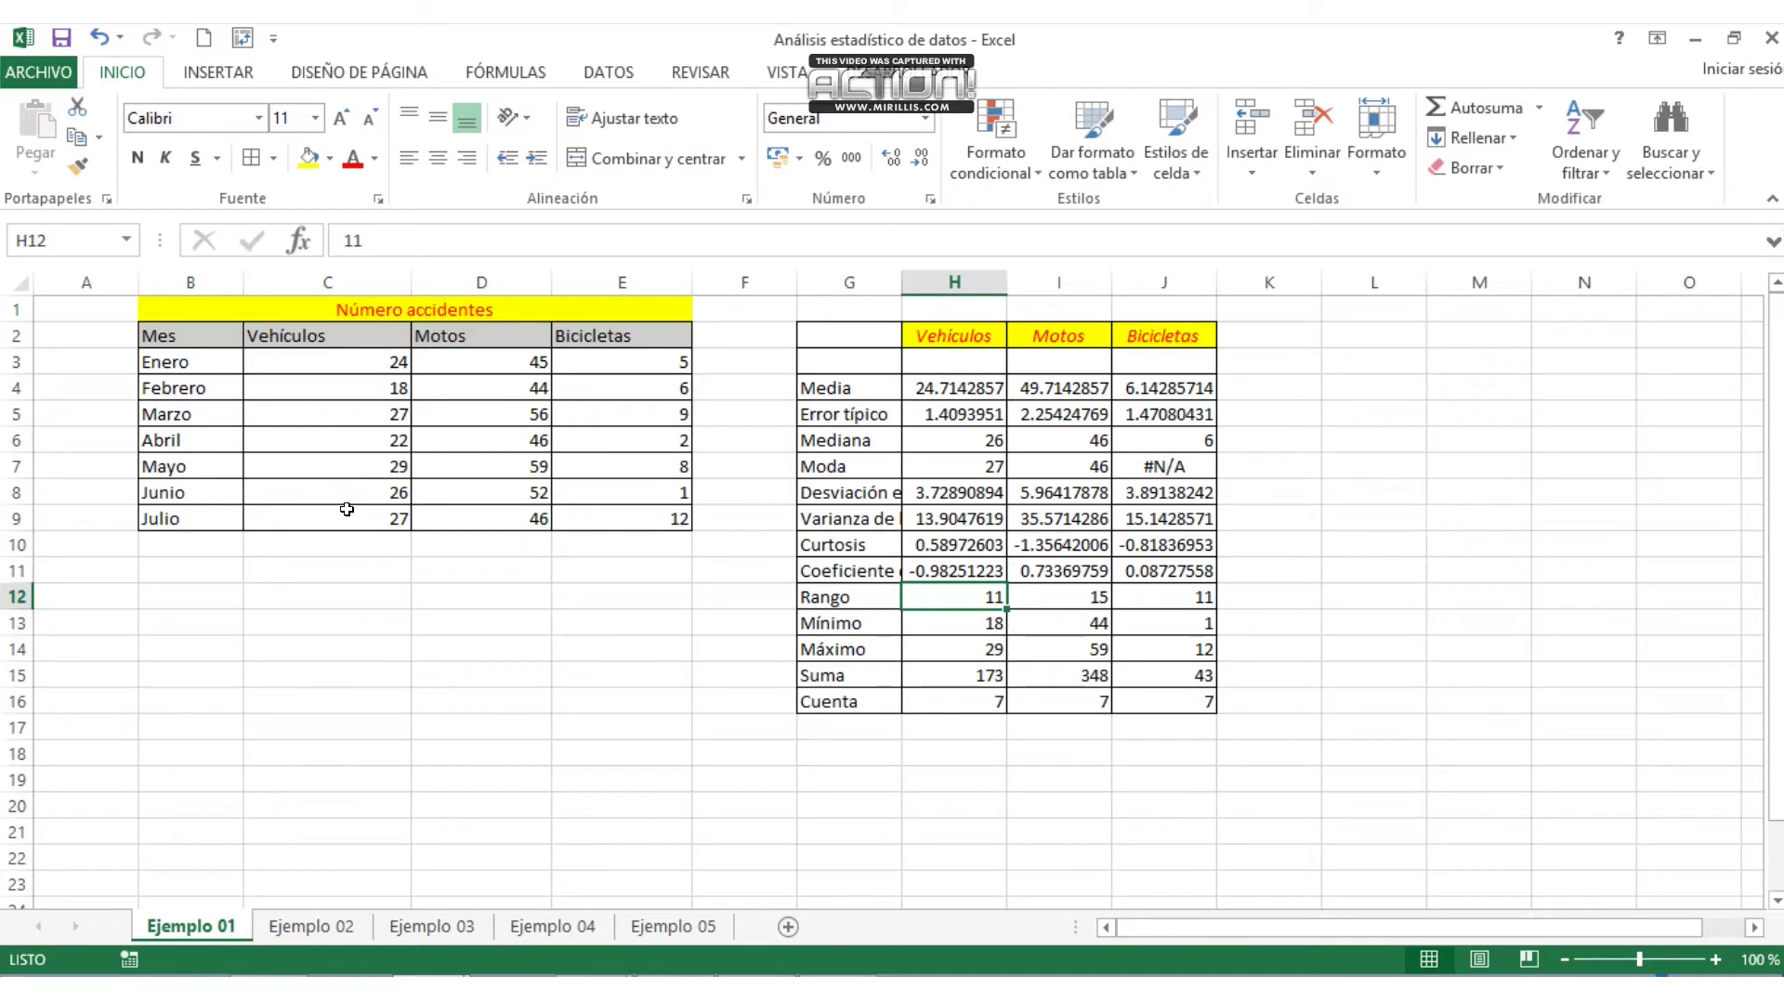
# - Set the Bicicletas value for Junio in cell E8 to 5
pyautogui.click(633, 490)
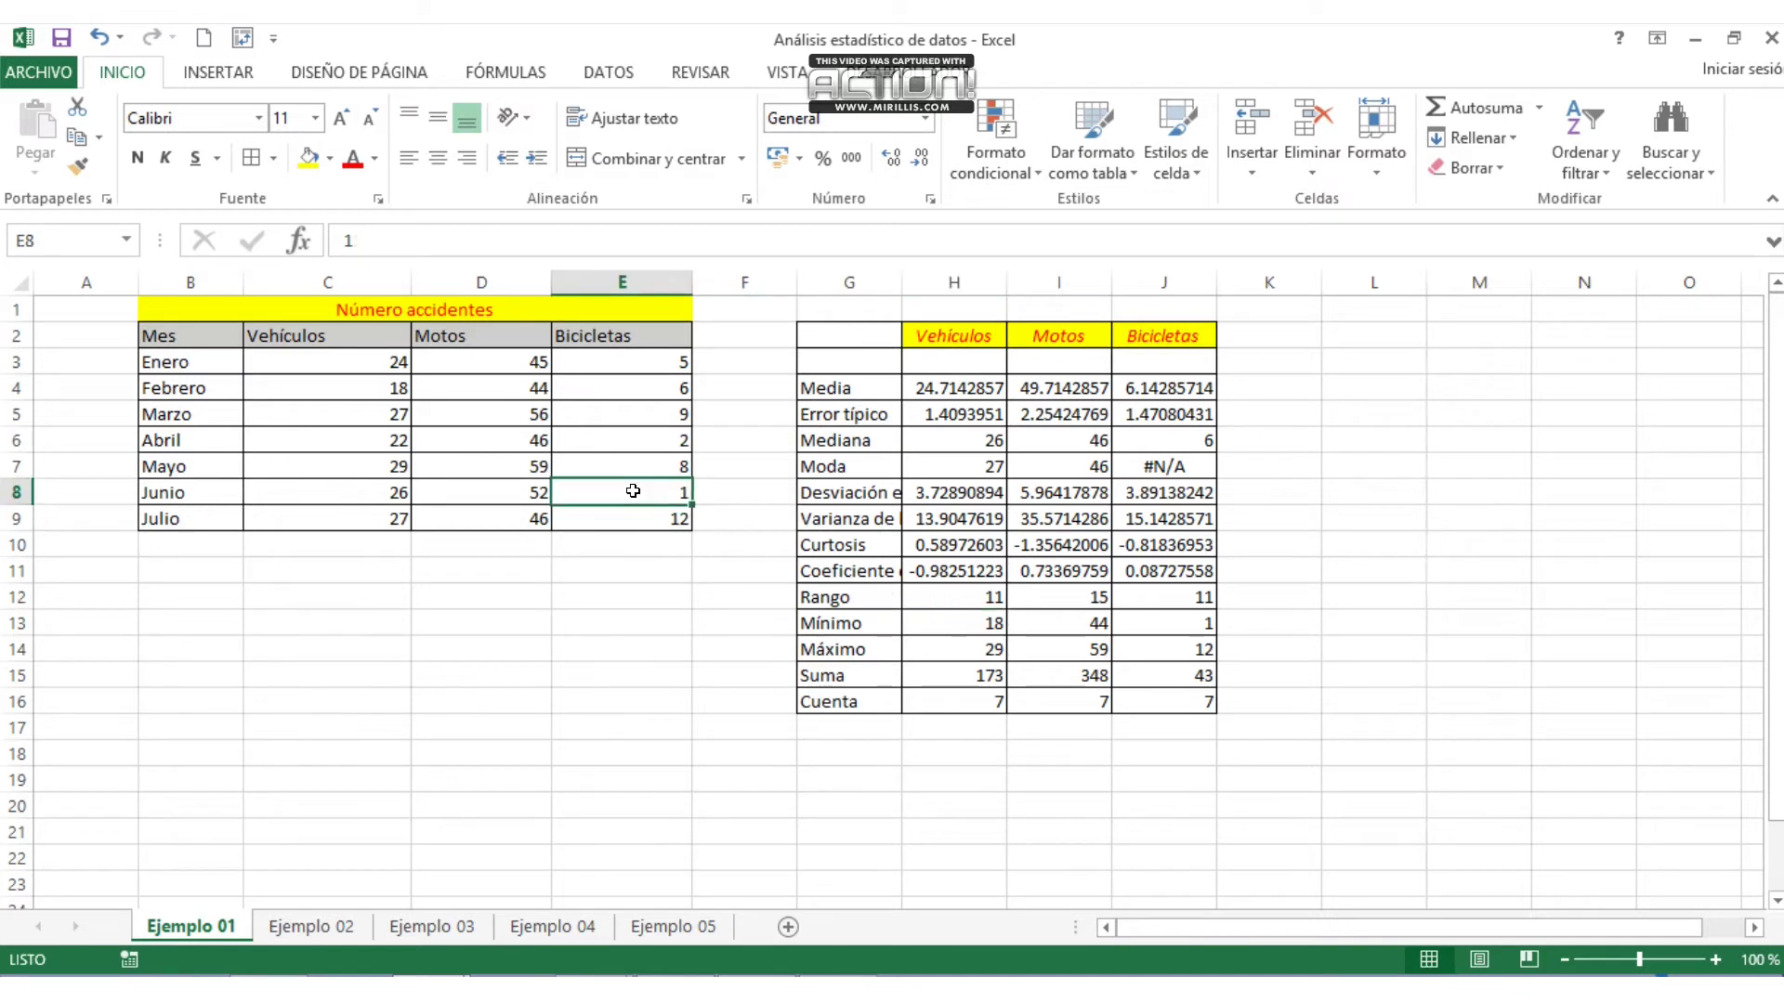
pyautogui.write('5')
pyautogui.press('Return')
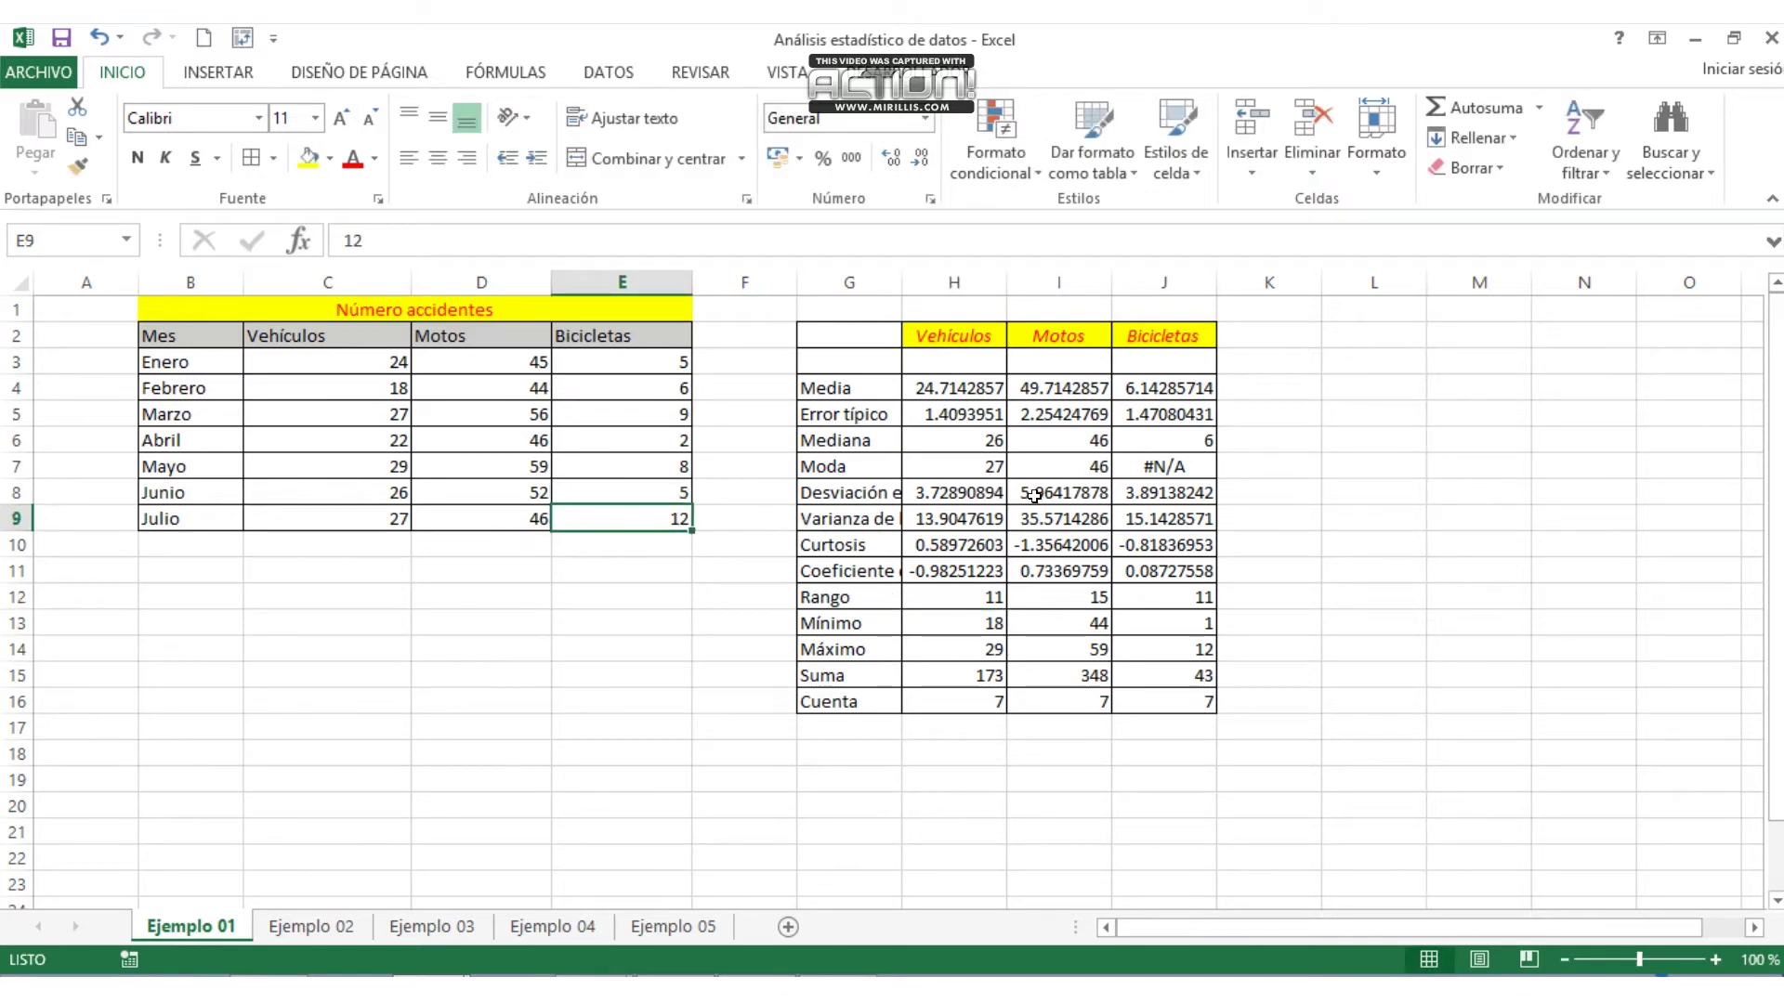
pyautogui.rightClick(1068, 520)
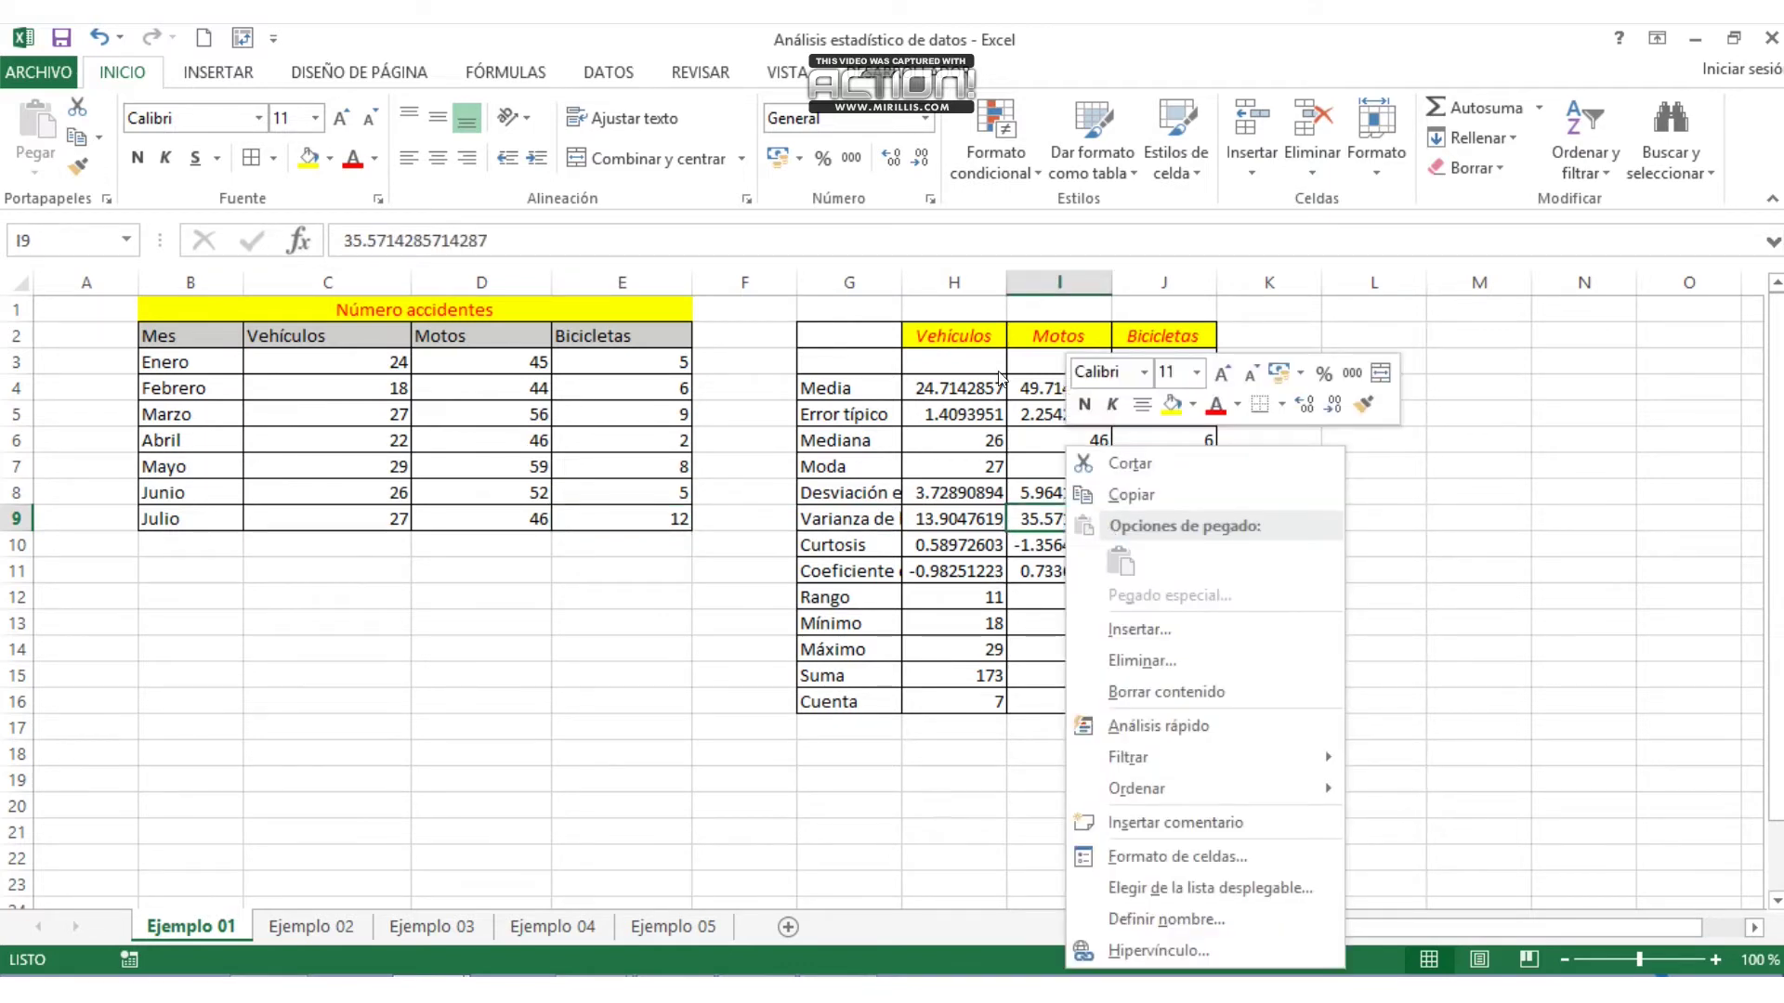
pyautogui.rightClick(980, 341)
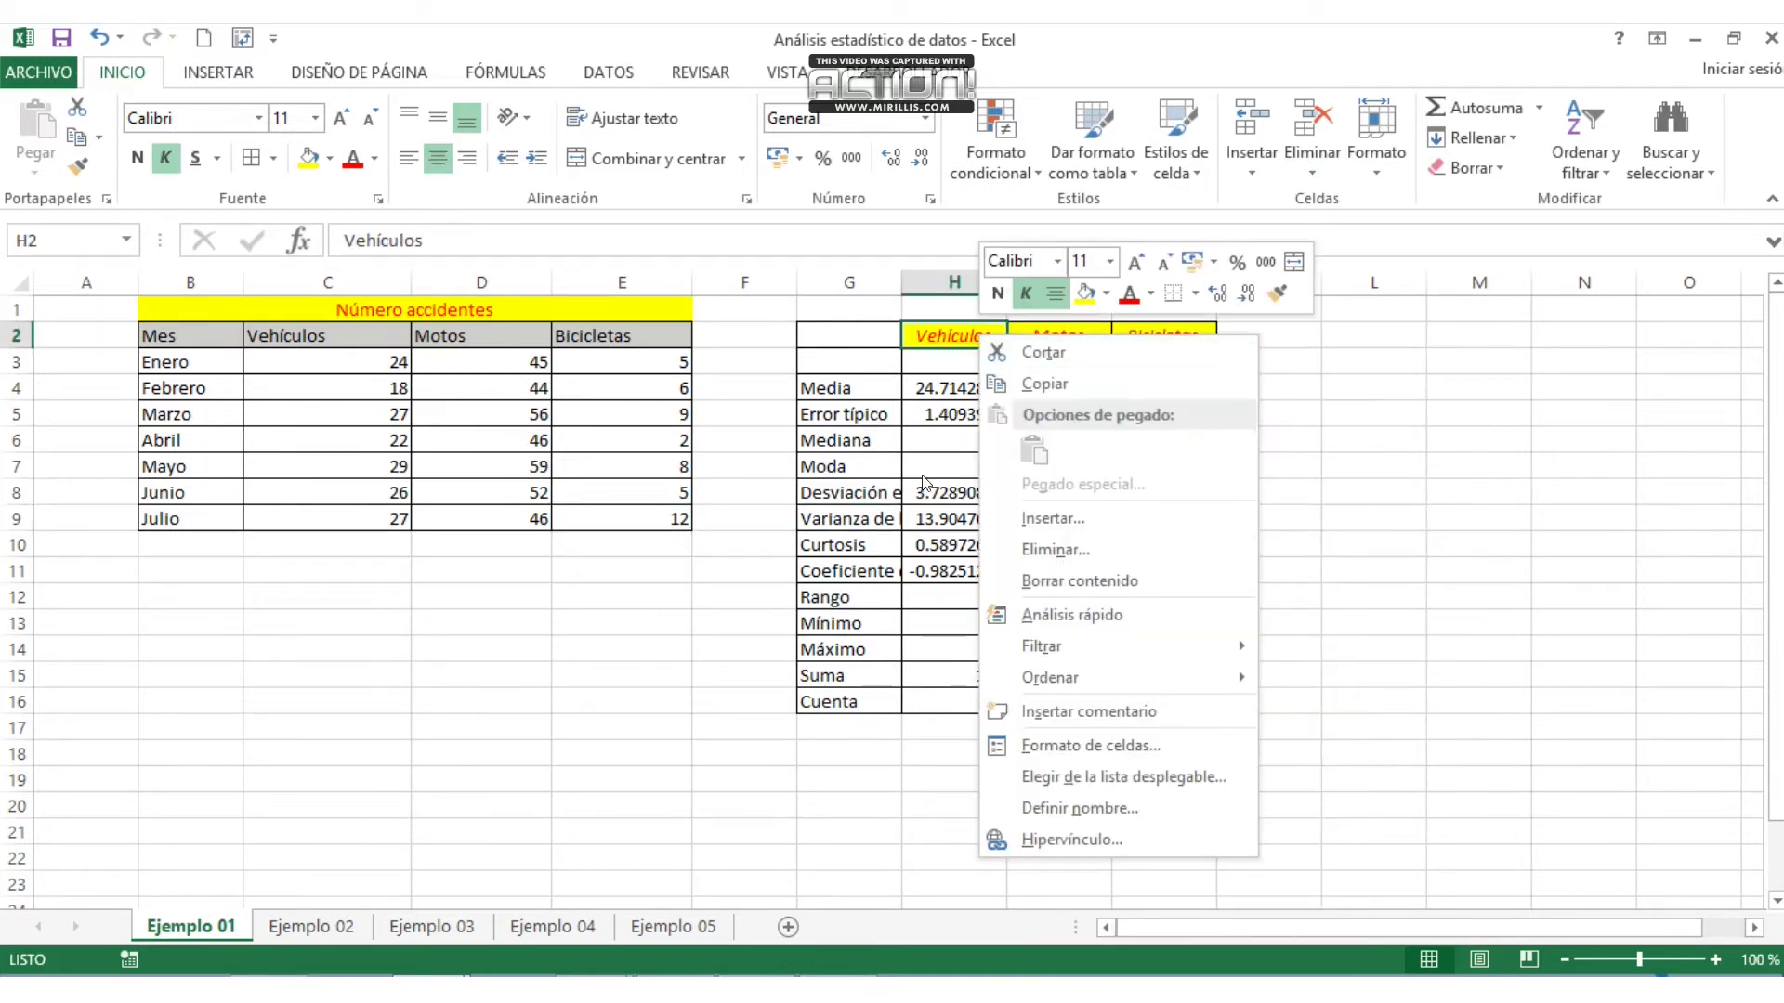
pyautogui.click(882, 573)
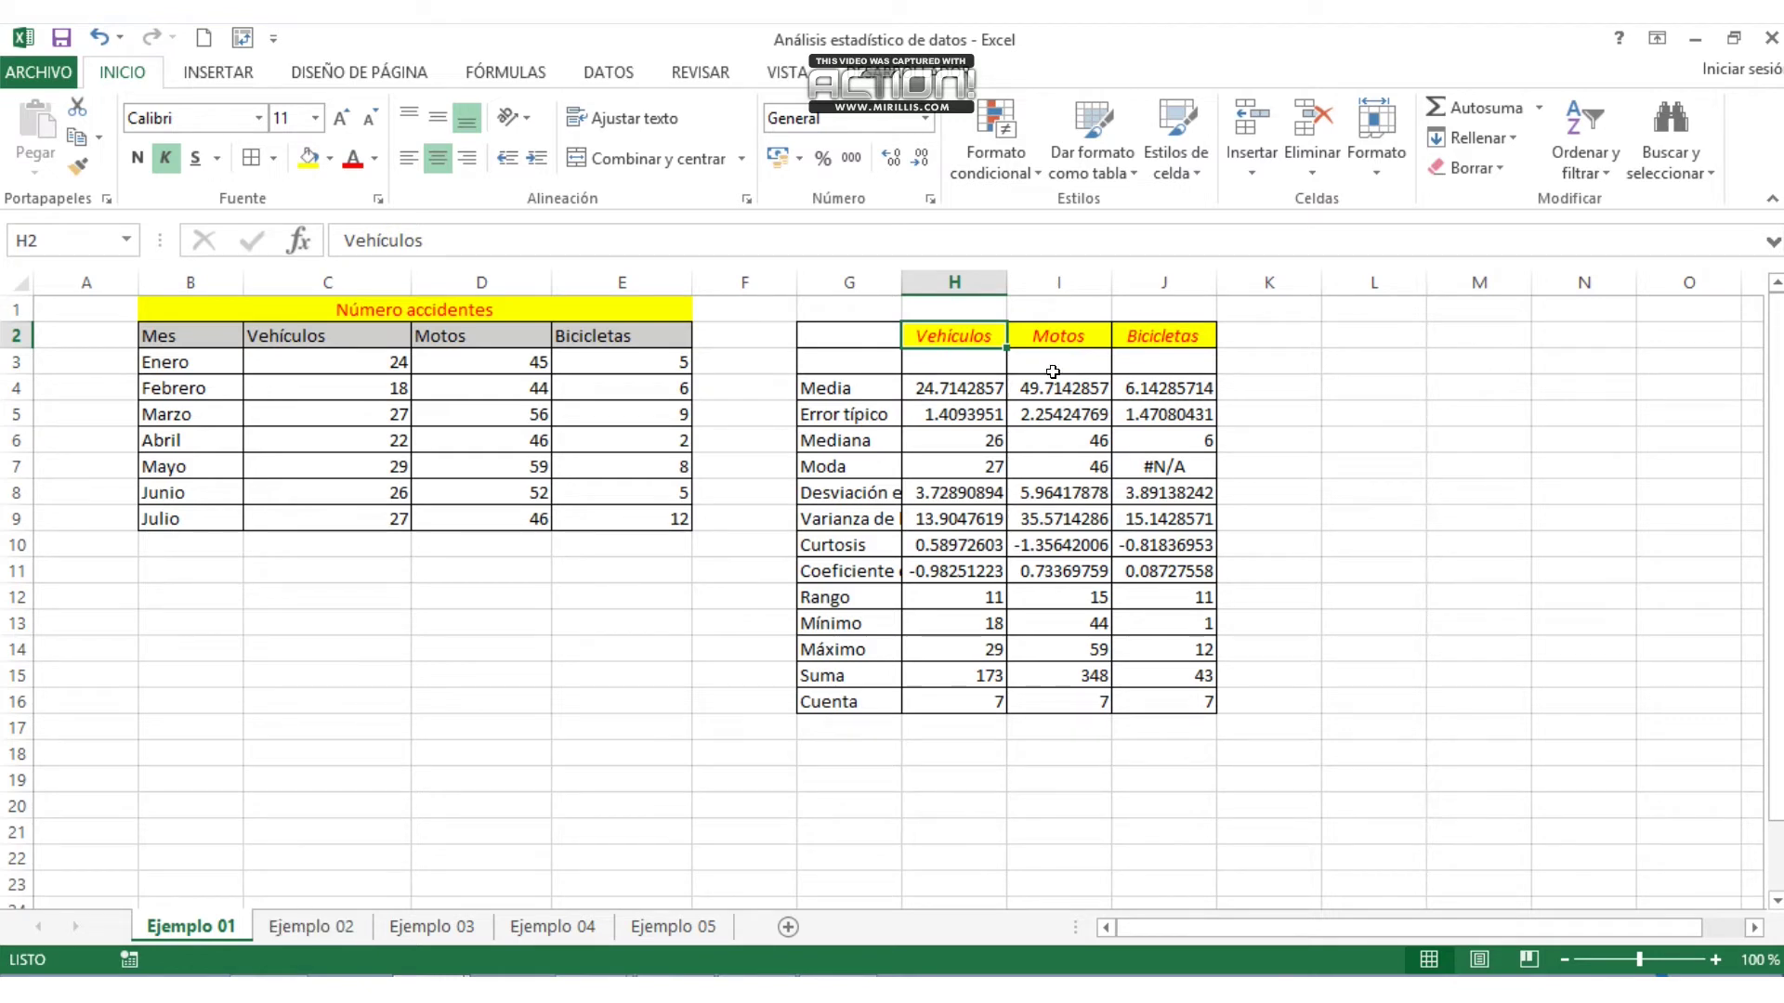
# - Review the list of functions offered by Análisis de datos and close it without running one
pyautogui.click(200, 71)
pyautogui.click(609, 71)
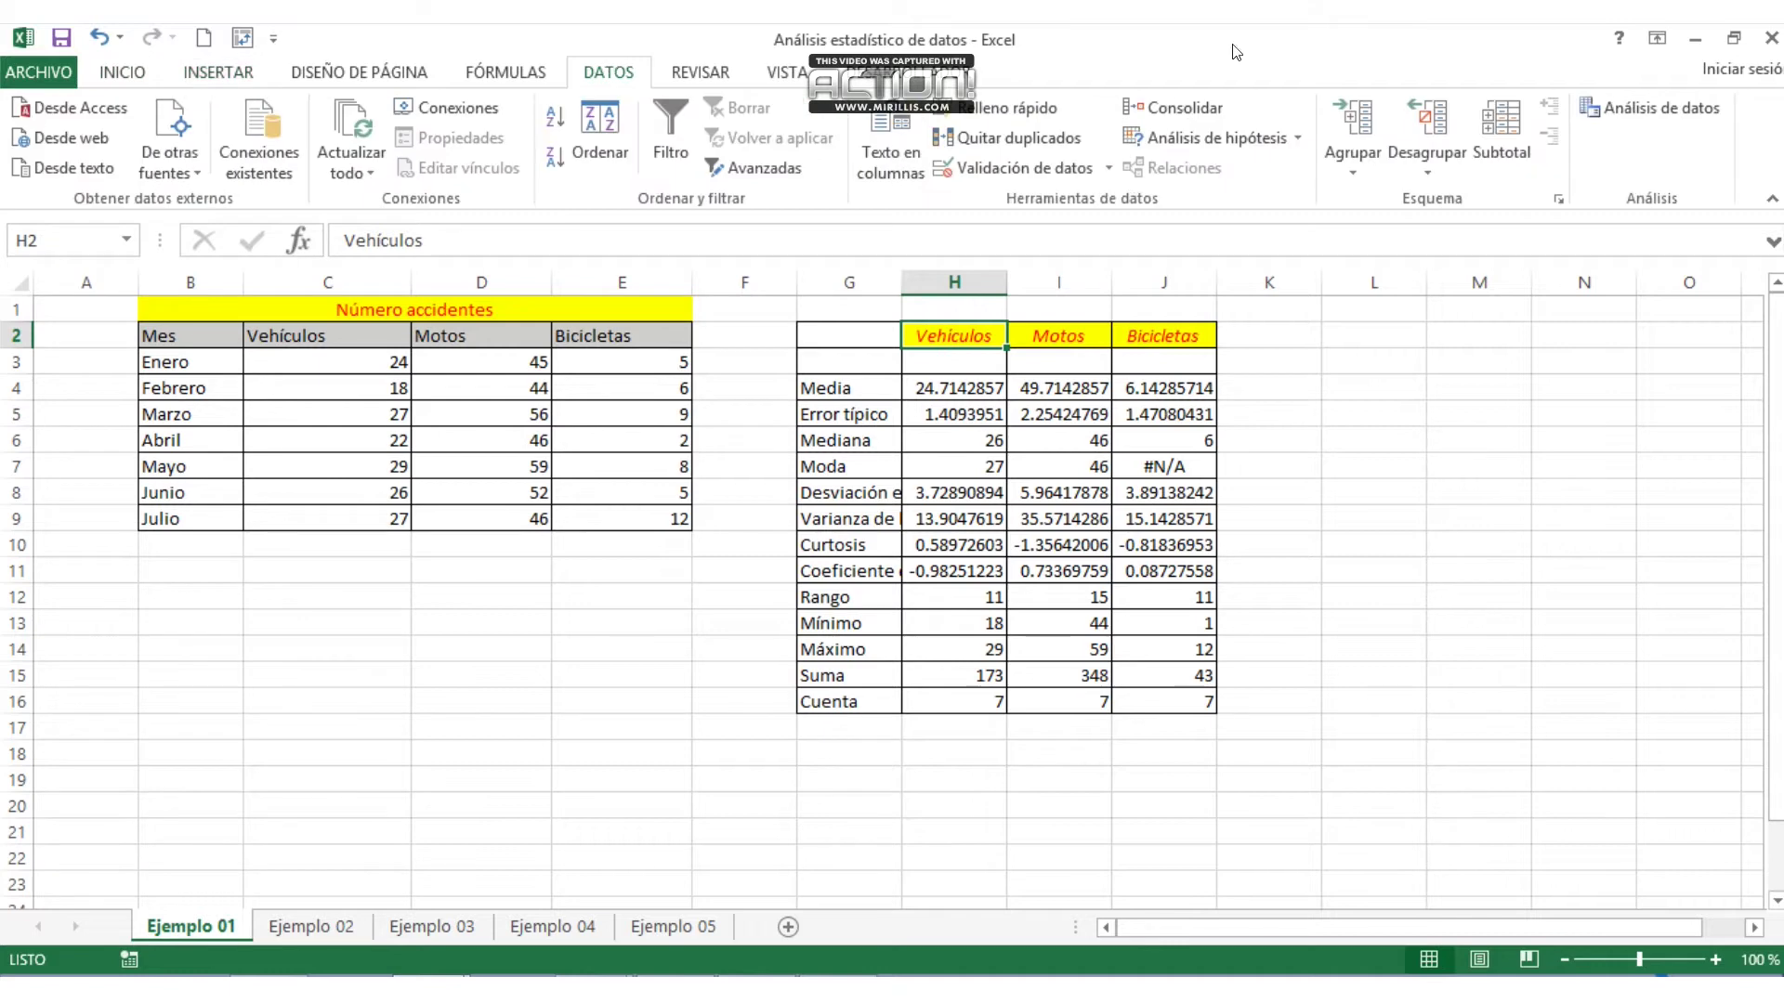
pyautogui.click(1658, 108)
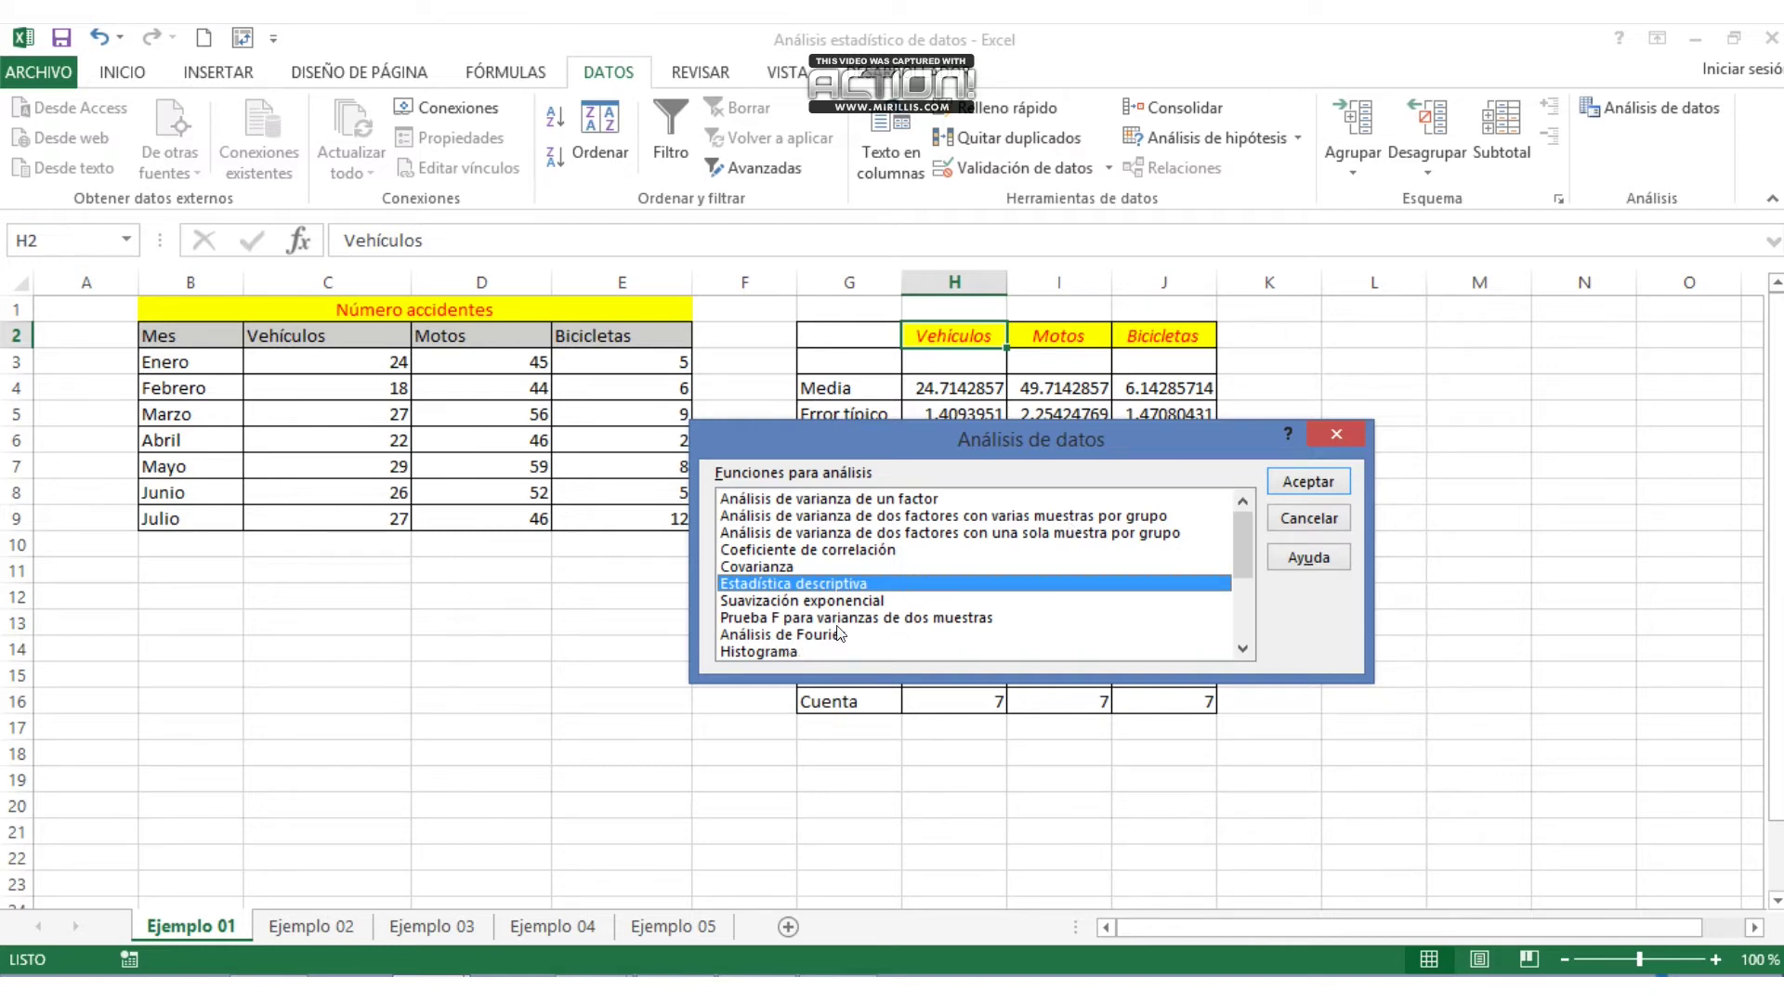
pyautogui.click(1344, 435)
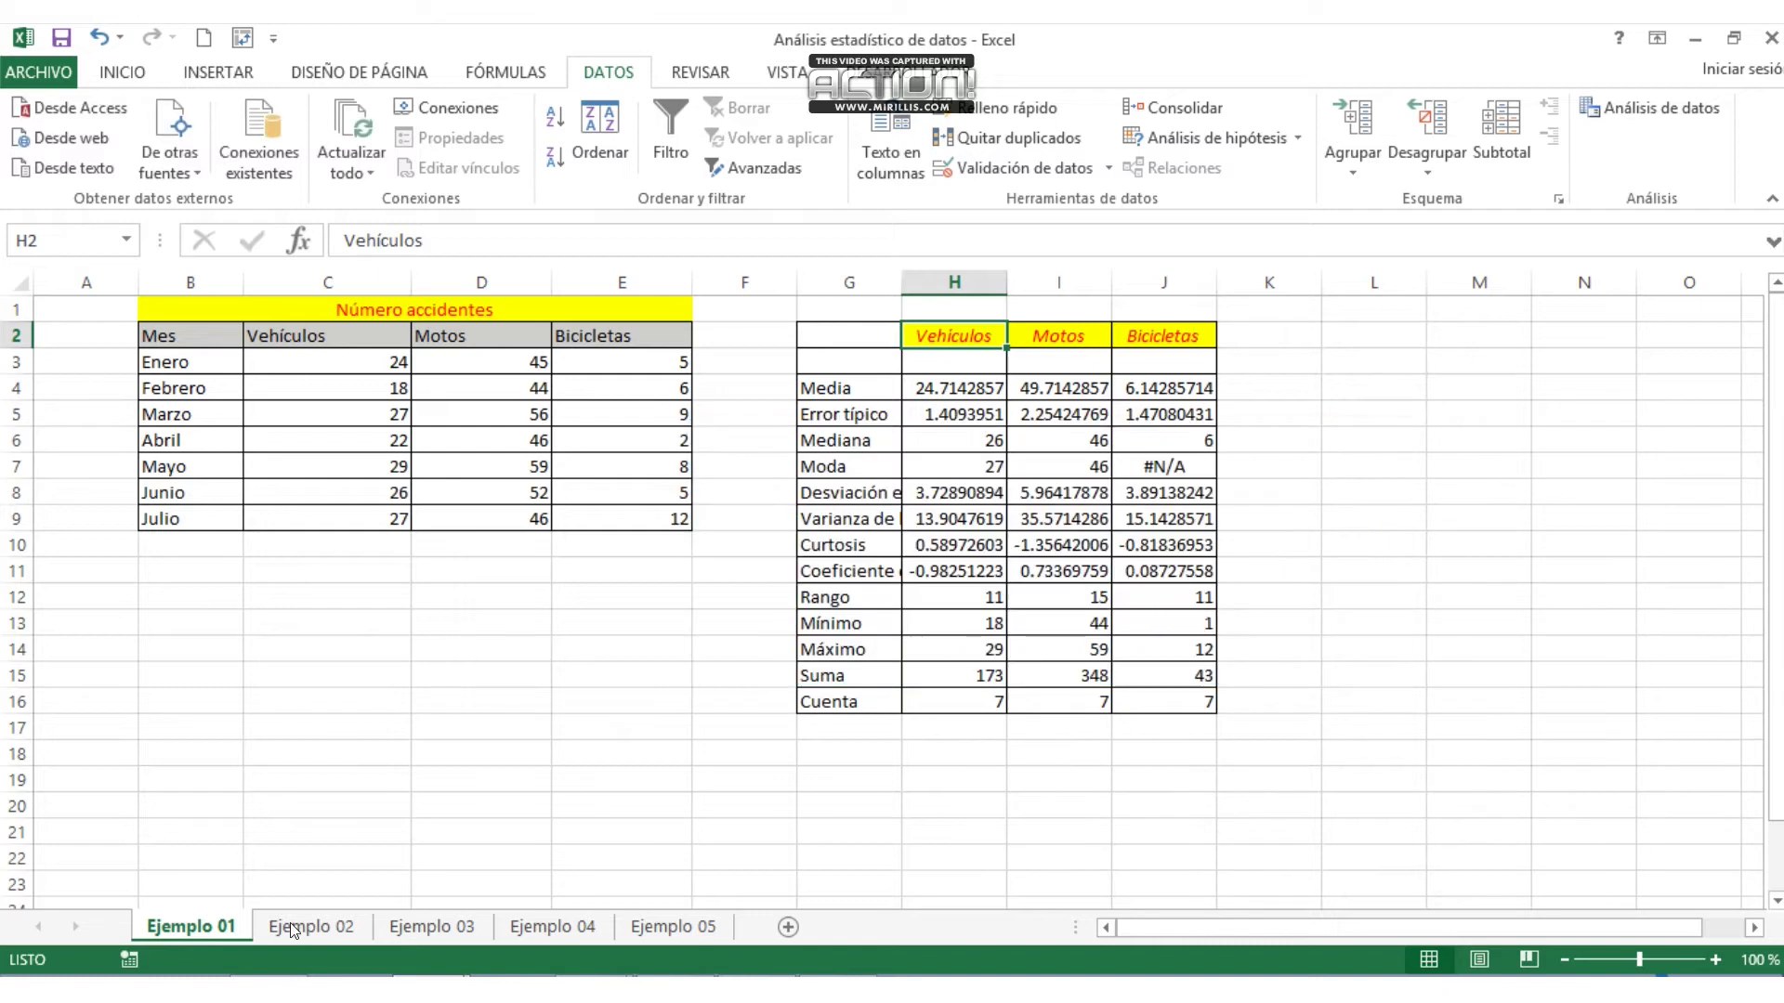
# - Switch to the Ejemplo 02 sheet and look over the R1 resistance data in column B
pyautogui.click(321, 926)
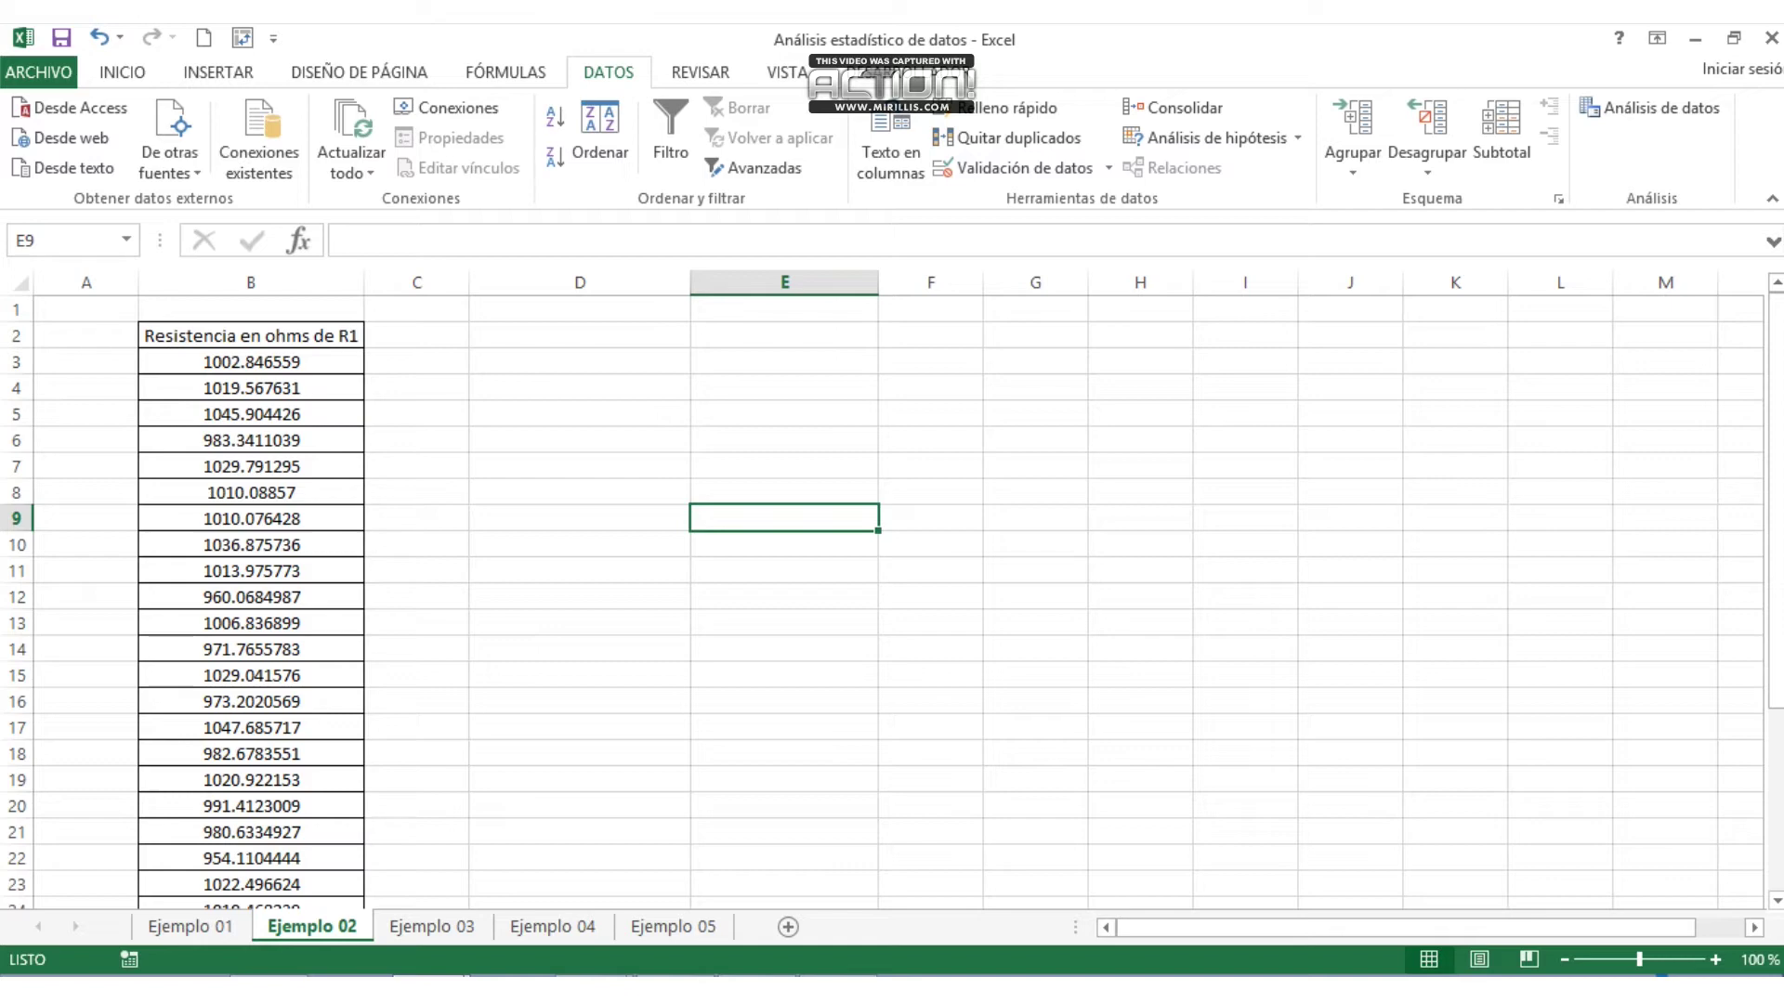
pyautogui.moveTo(1777, 417); pyautogui.dragTo(1777, 422)
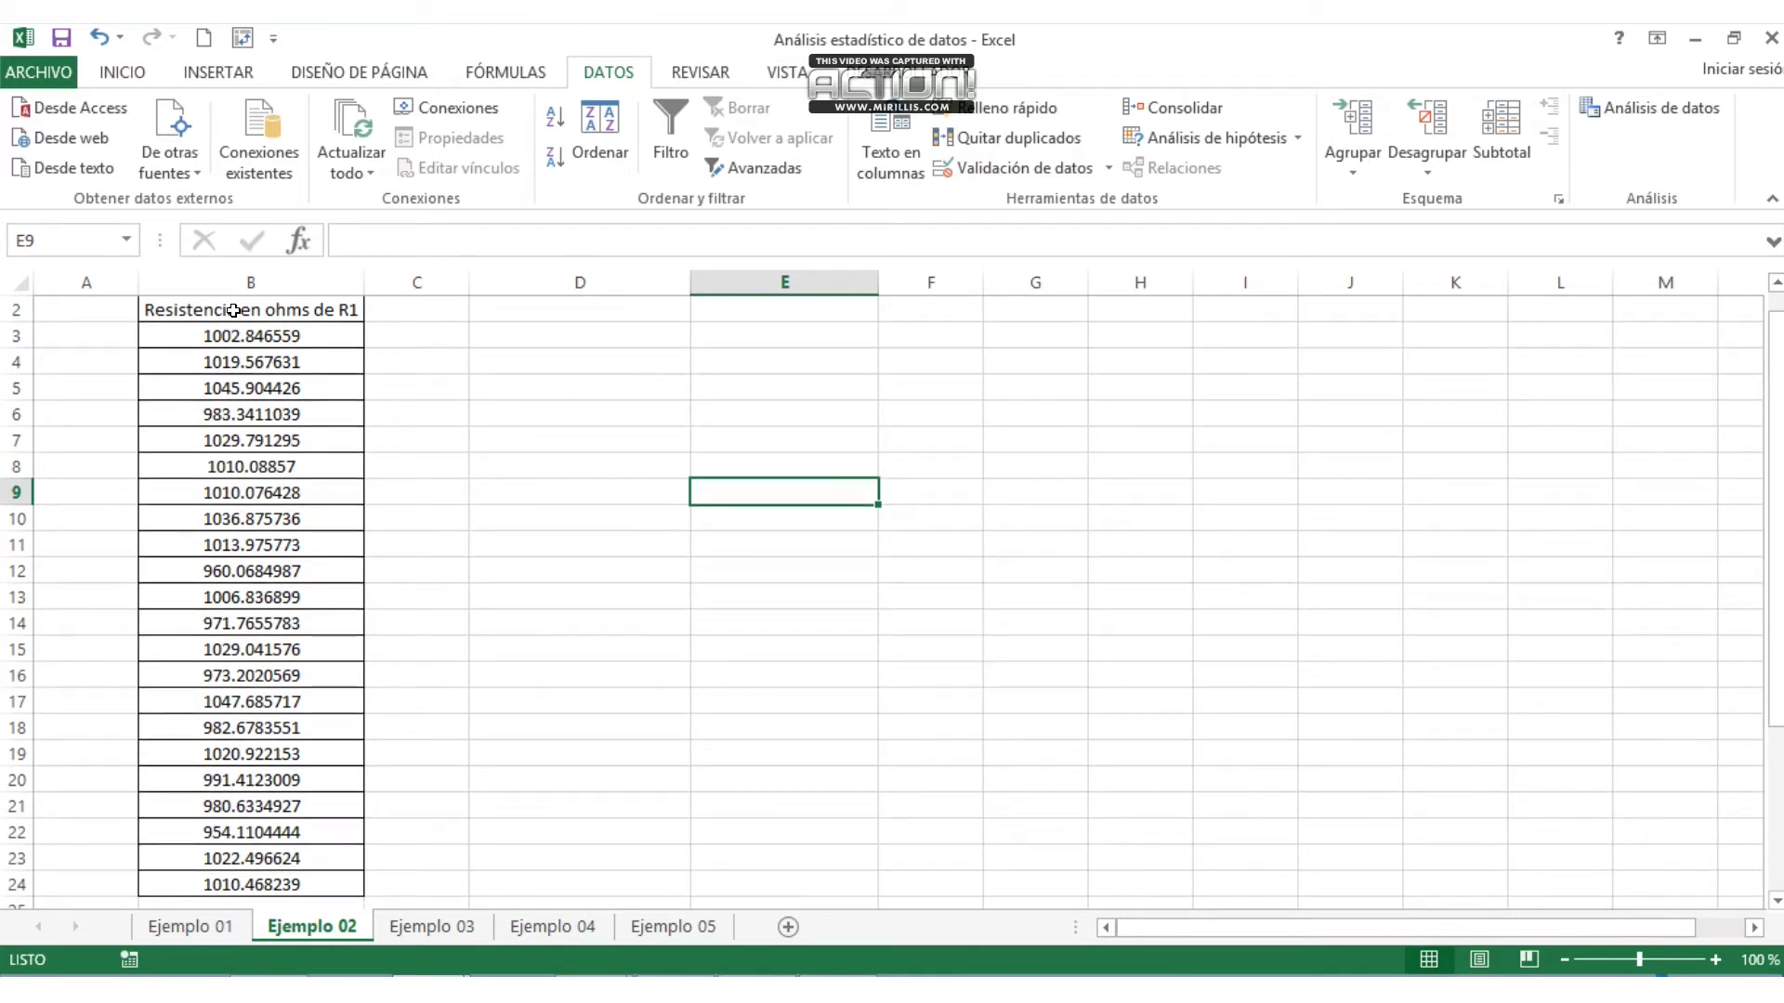
# - Fill the R1 resistance column B2:B24 with yellow
pyautogui.moveTo(247, 310); pyautogui.dragTo(247, 884)
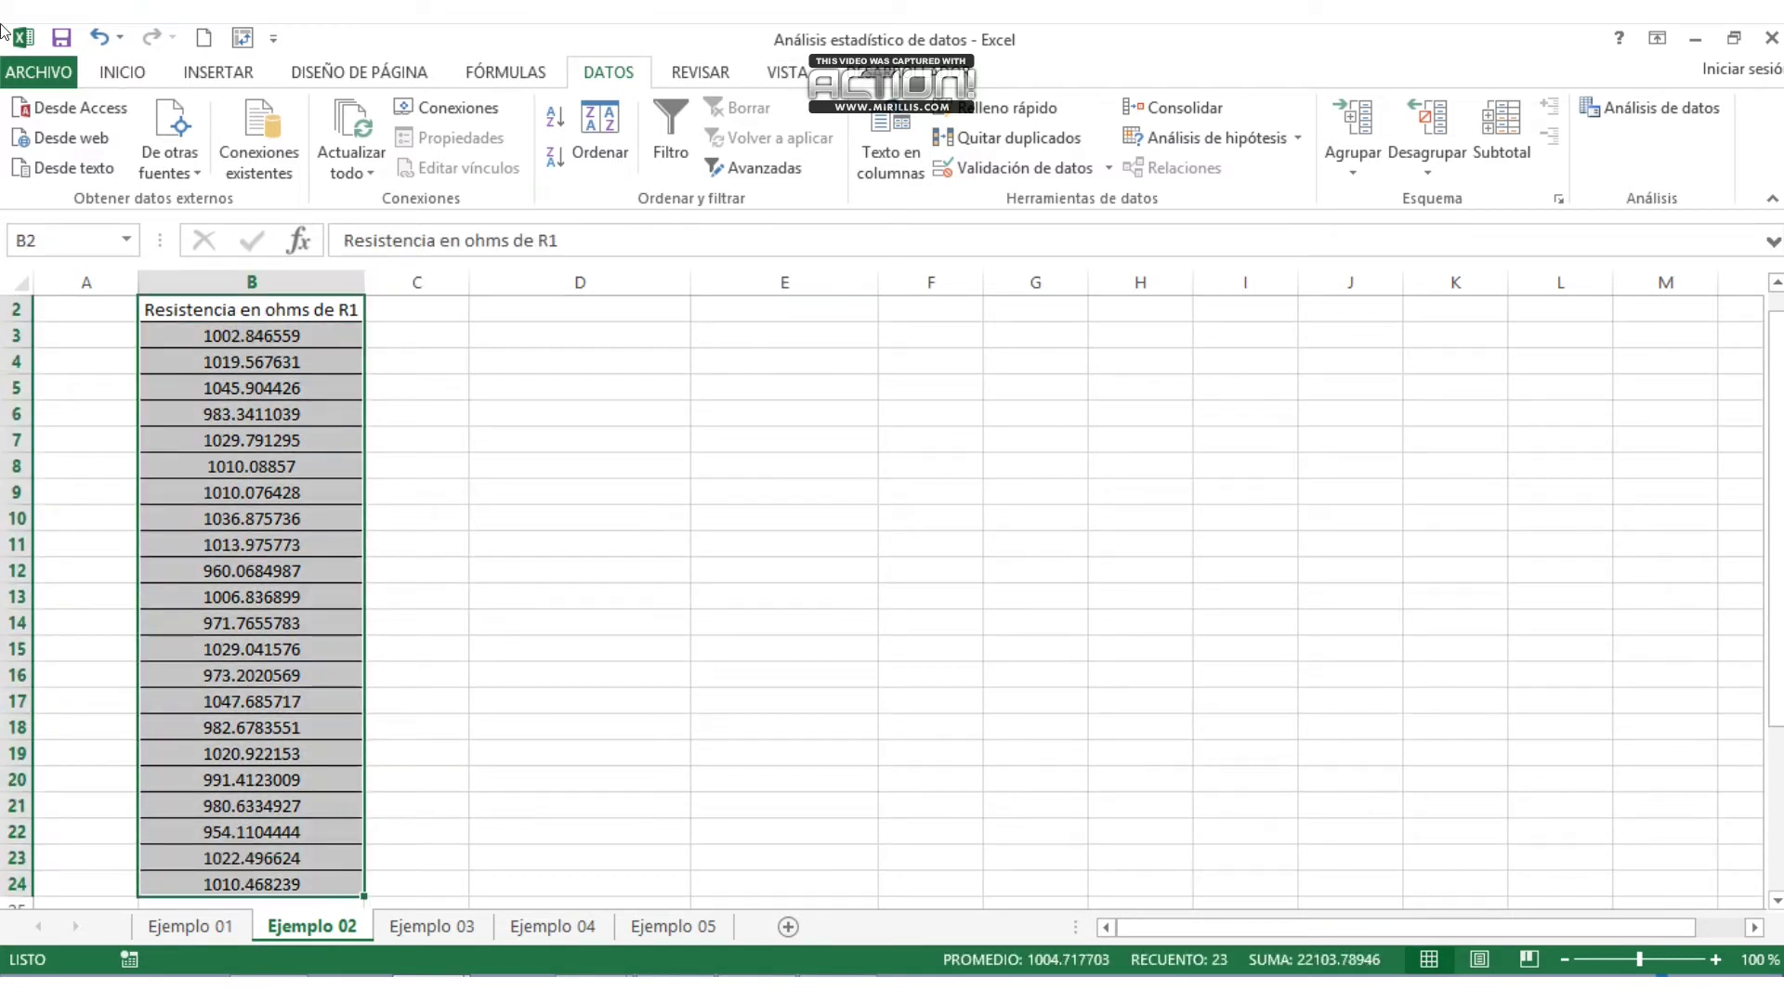
pyautogui.click(131, 78)
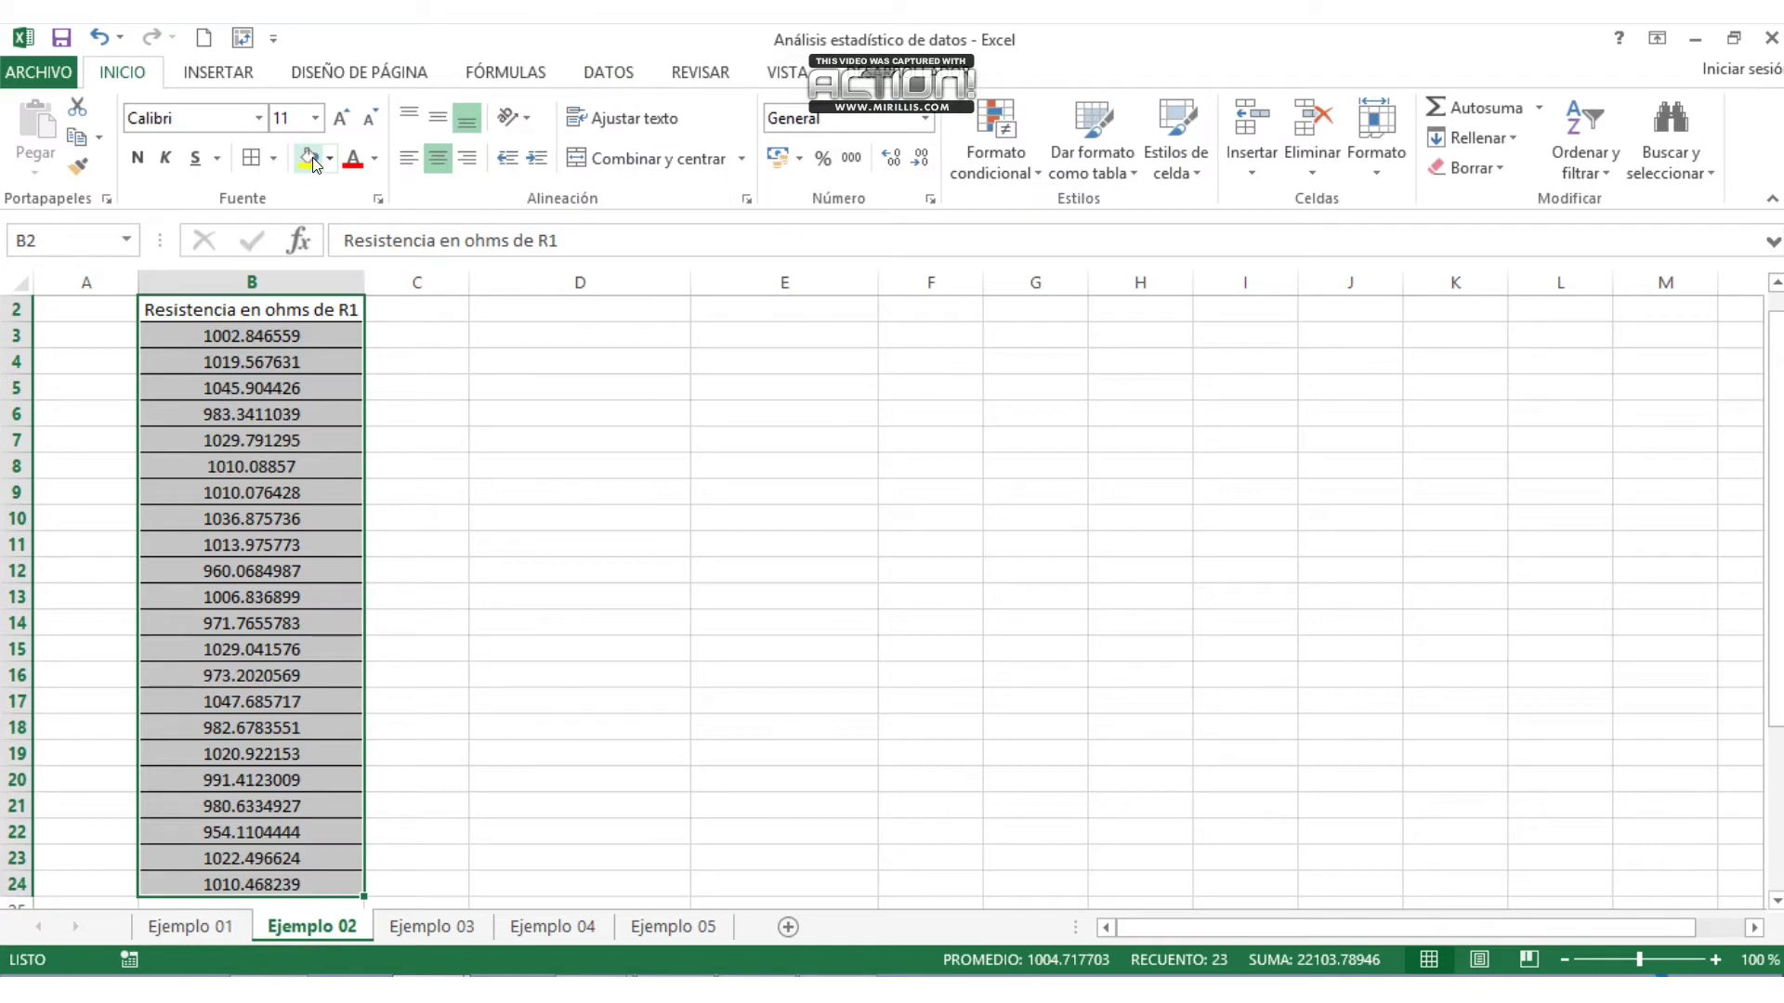
pyautogui.click(309, 158)
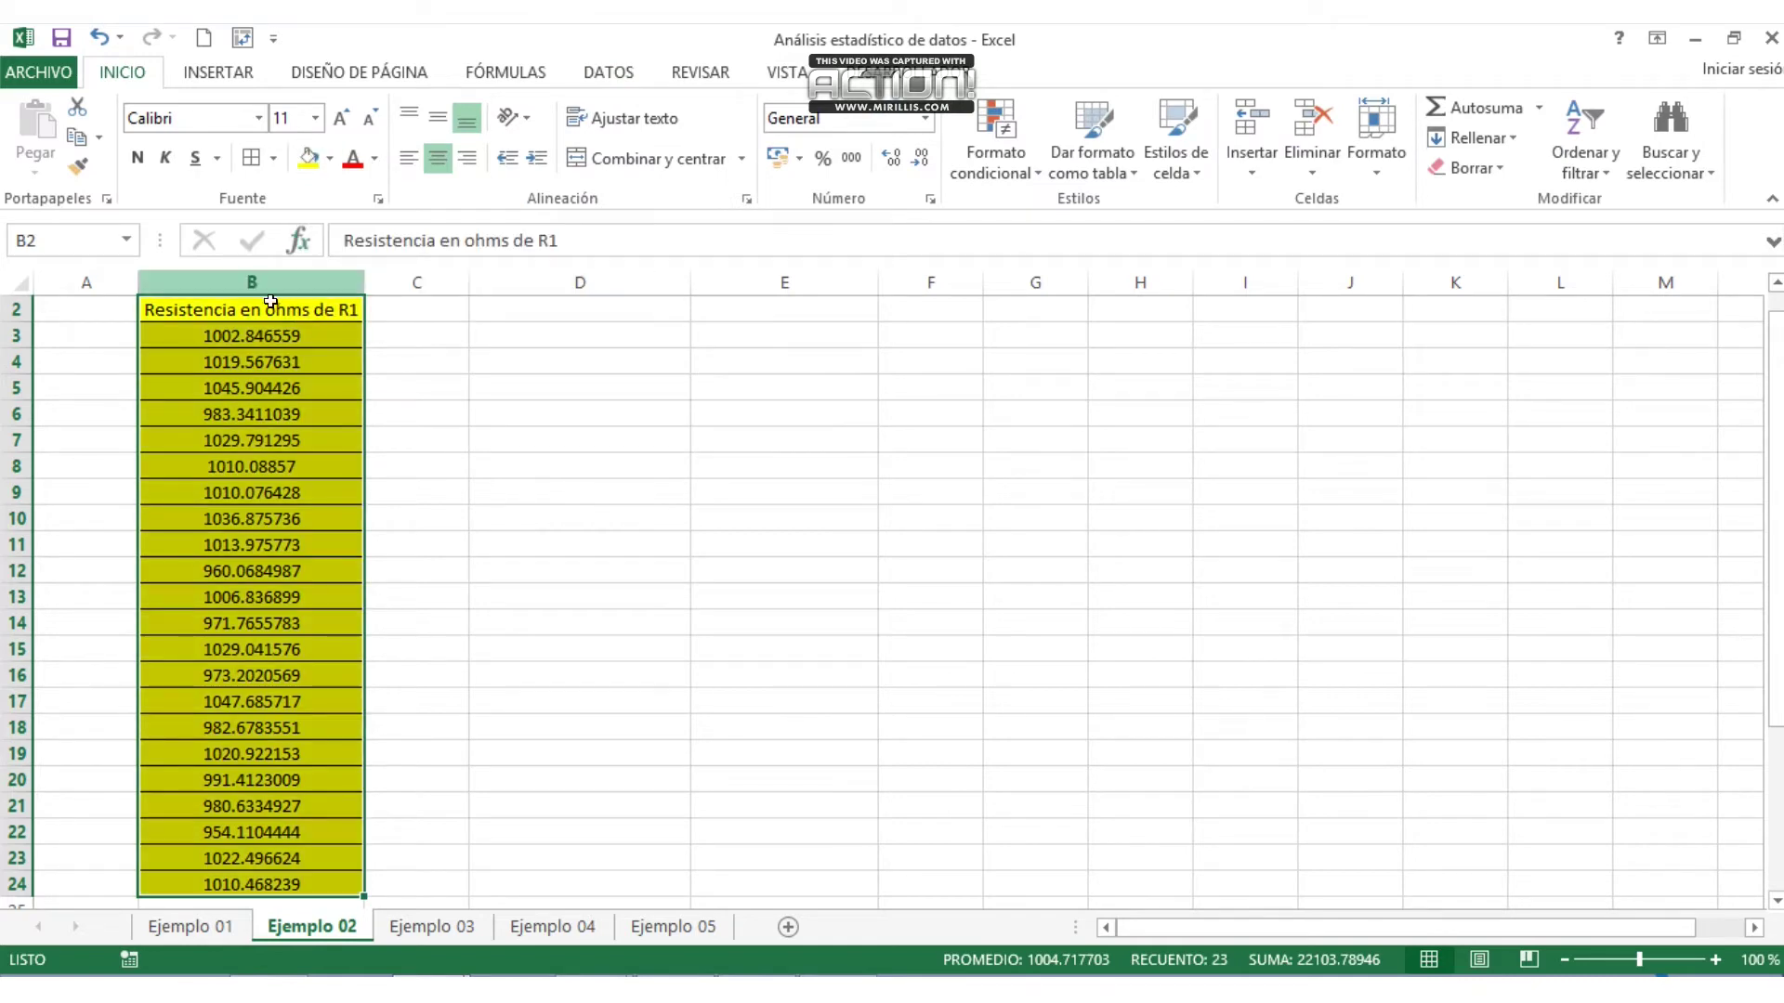
# - Format the Resistencia en ohms de R1 heading in B2 with bold red font and a light orange fill
pyautogui.click(268, 310)
pyautogui.click(353, 160)
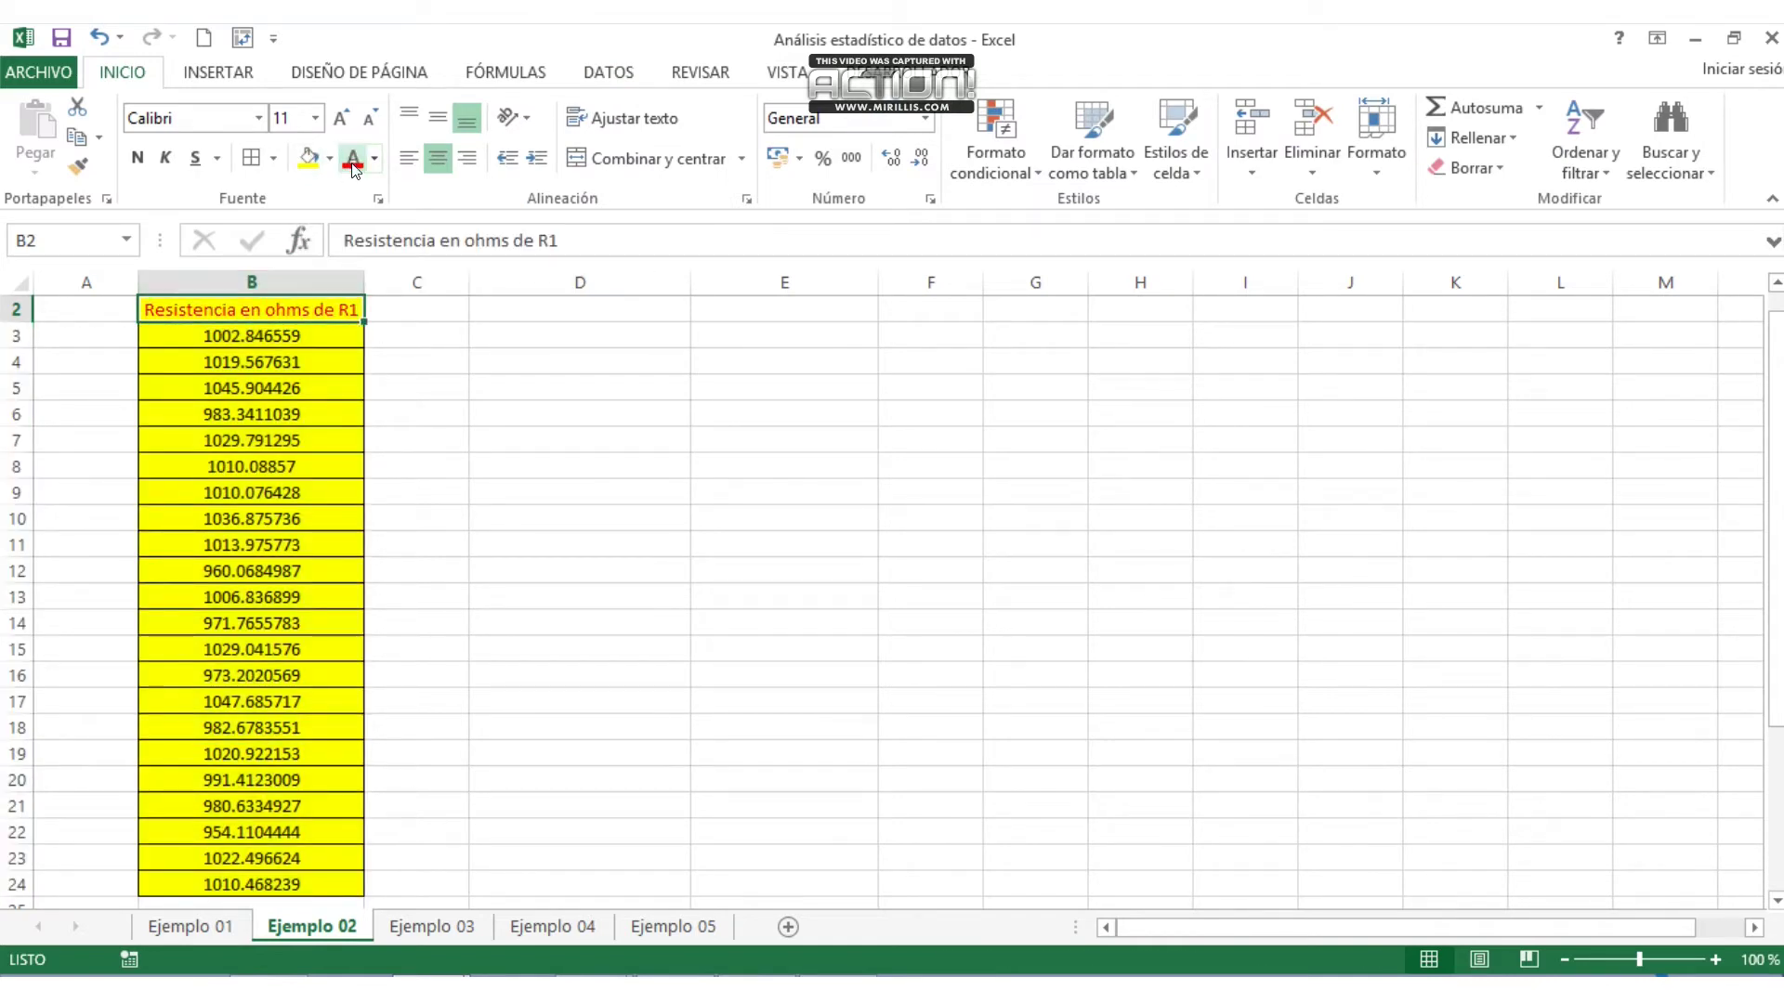
pyautogui.click(138, 158)
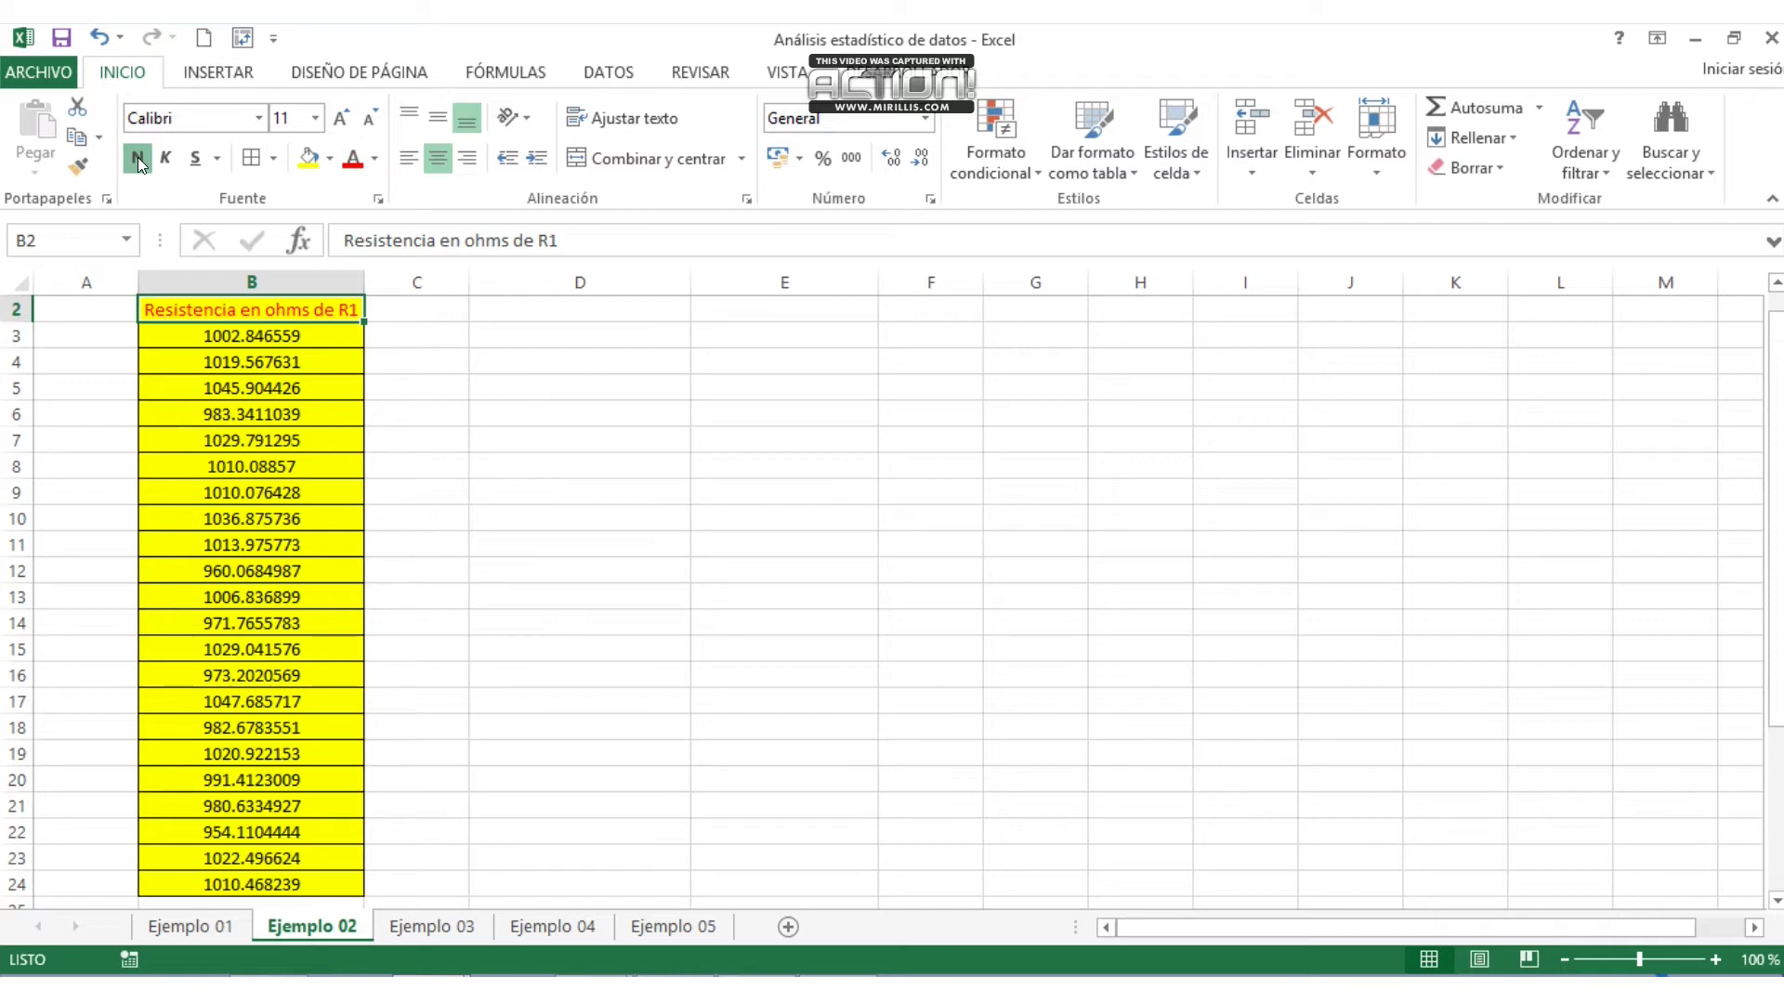
pyautogui.click(332, 162)
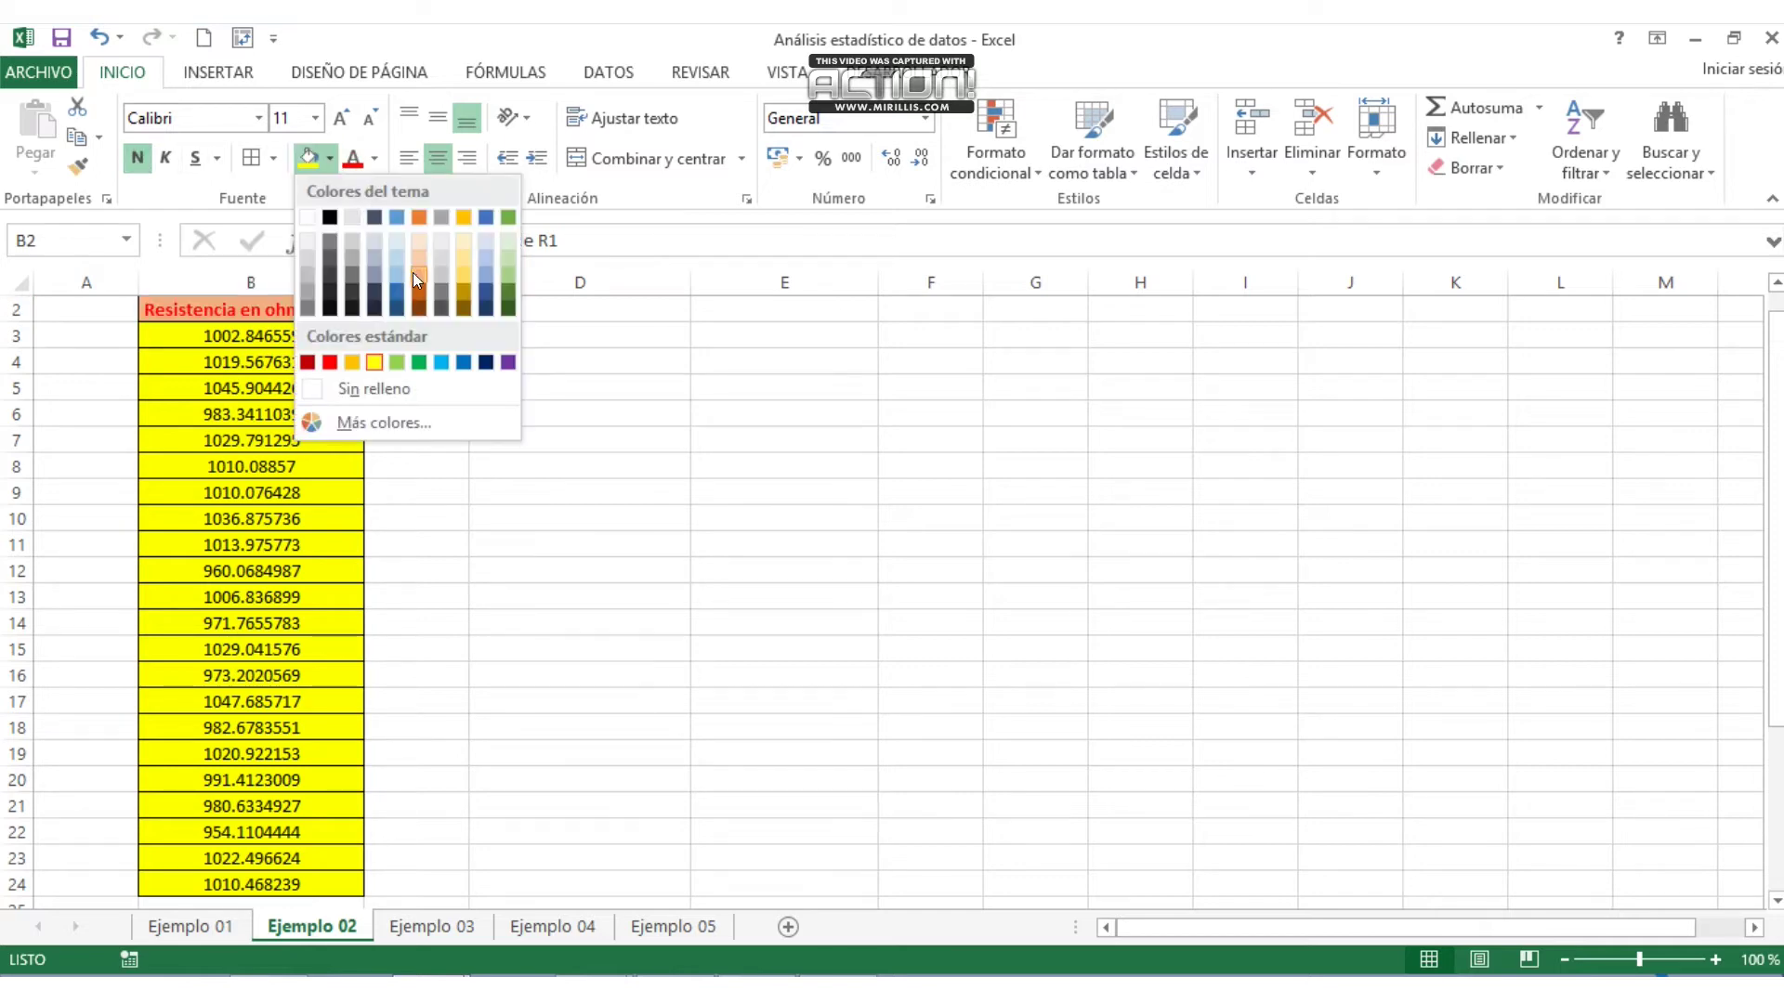
pyautogui.click(418, 279)
pyautogui.click(519, 562)
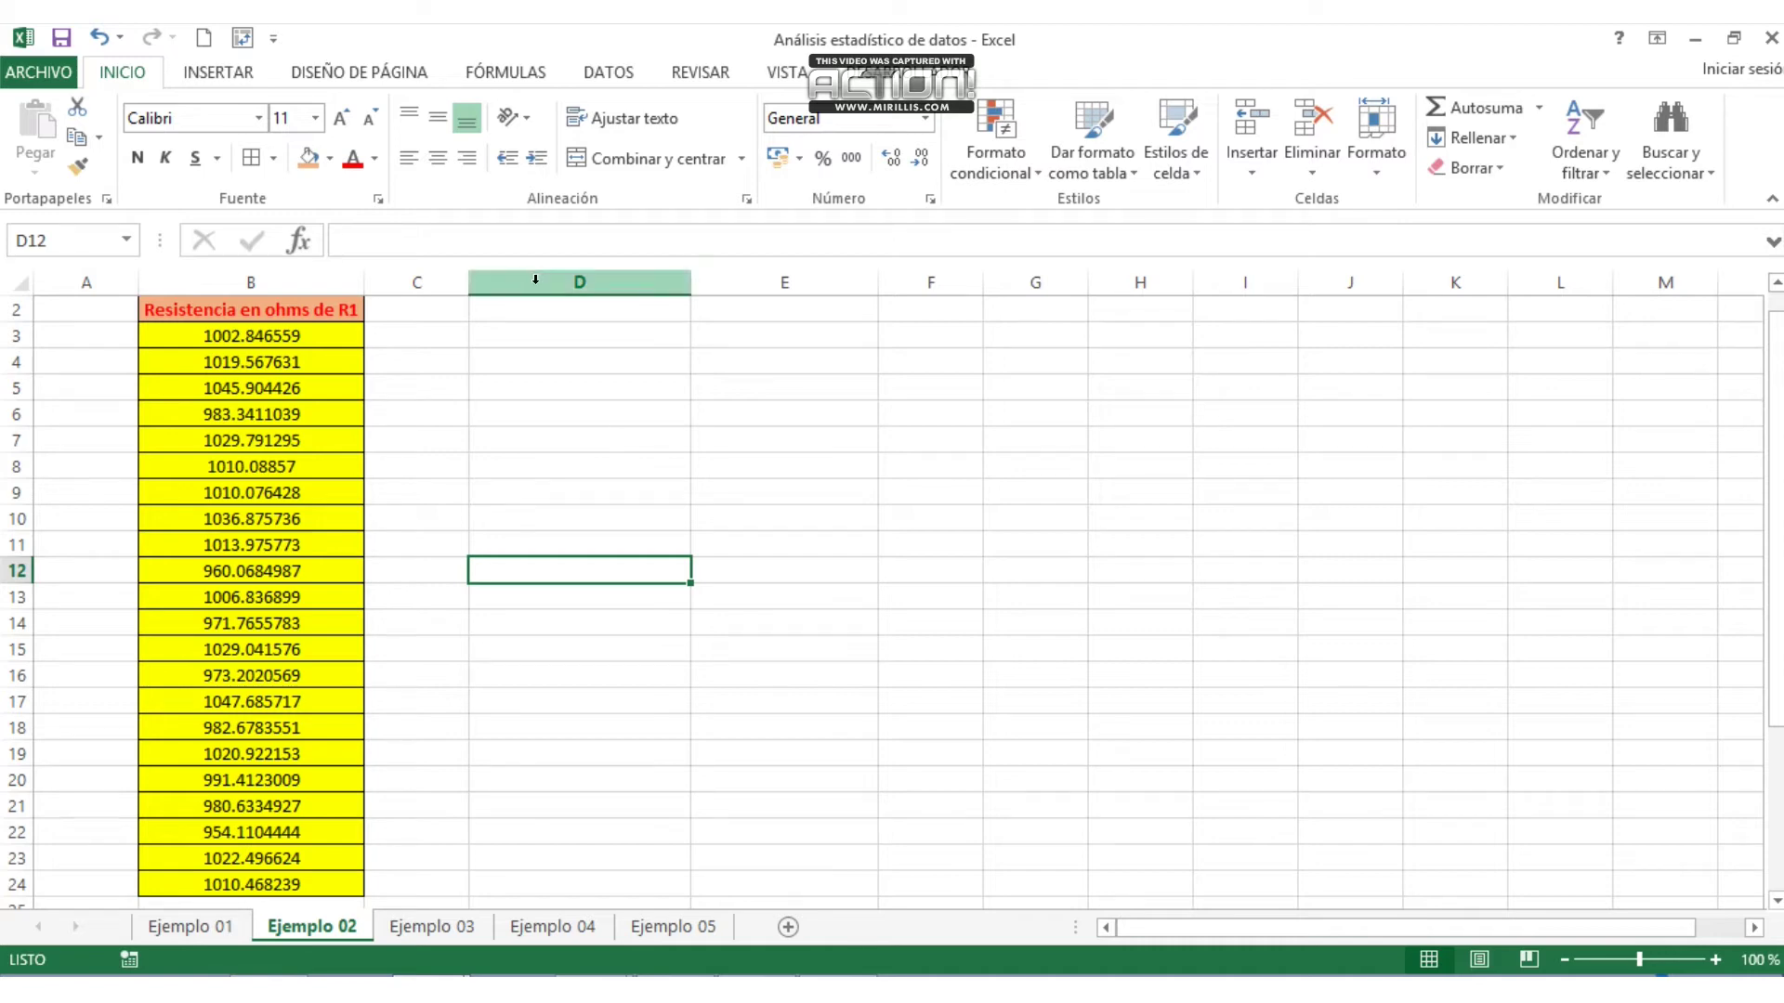
# - Start the Estadística descriptiva analysis and set its input range to $B$2:$B$24
pyautogui.click(631, 72)
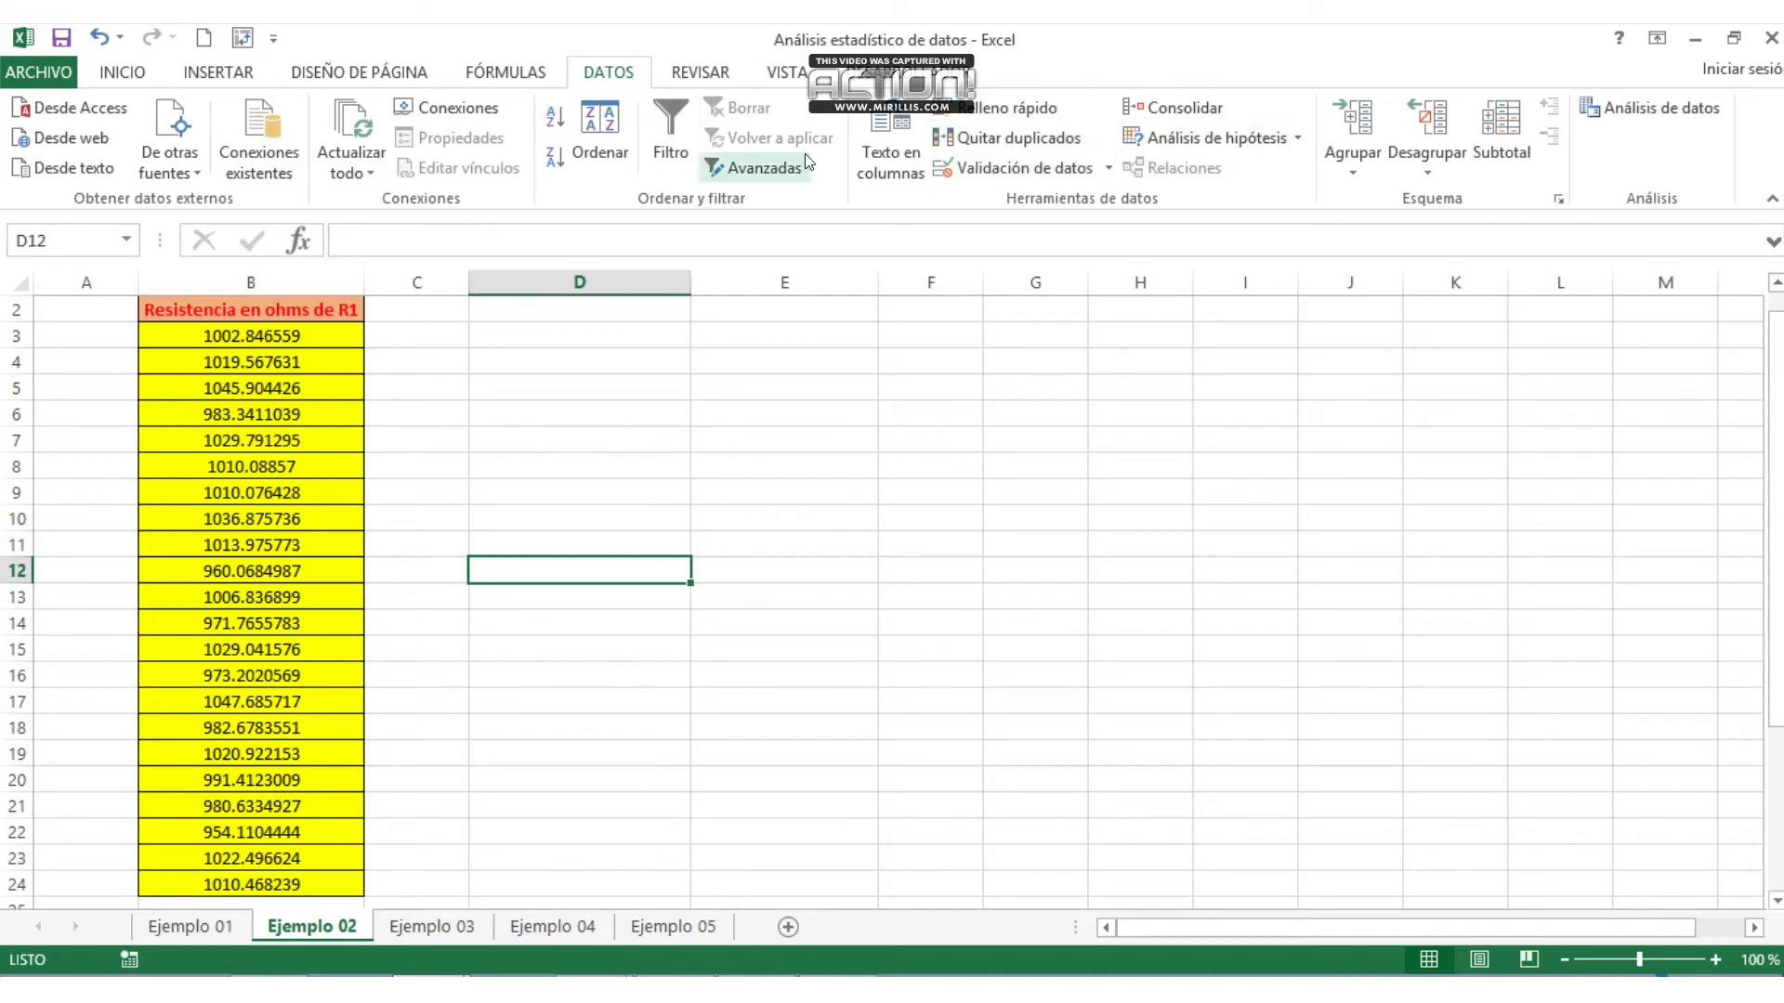
pyautogui.click(1659, 114)
pyautogui.moveTo(1132, 437); pyautogui.dragTo(1314, 398)
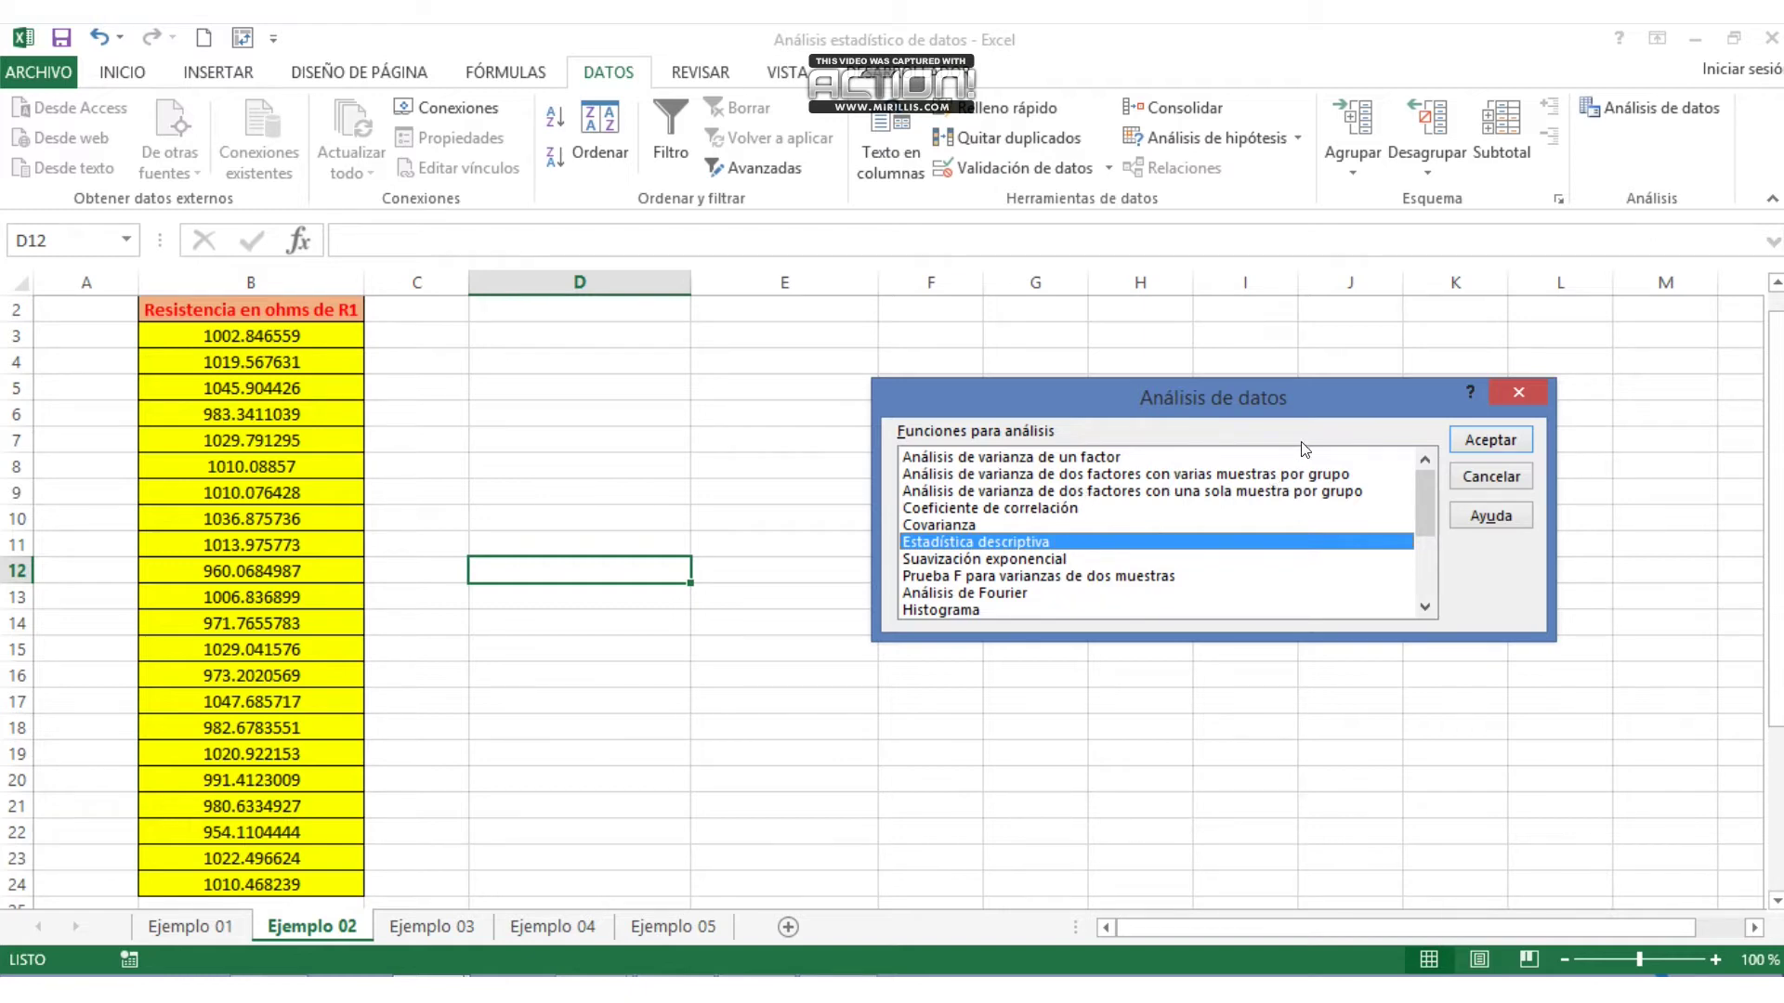
pyautogui.click(1510, 439)
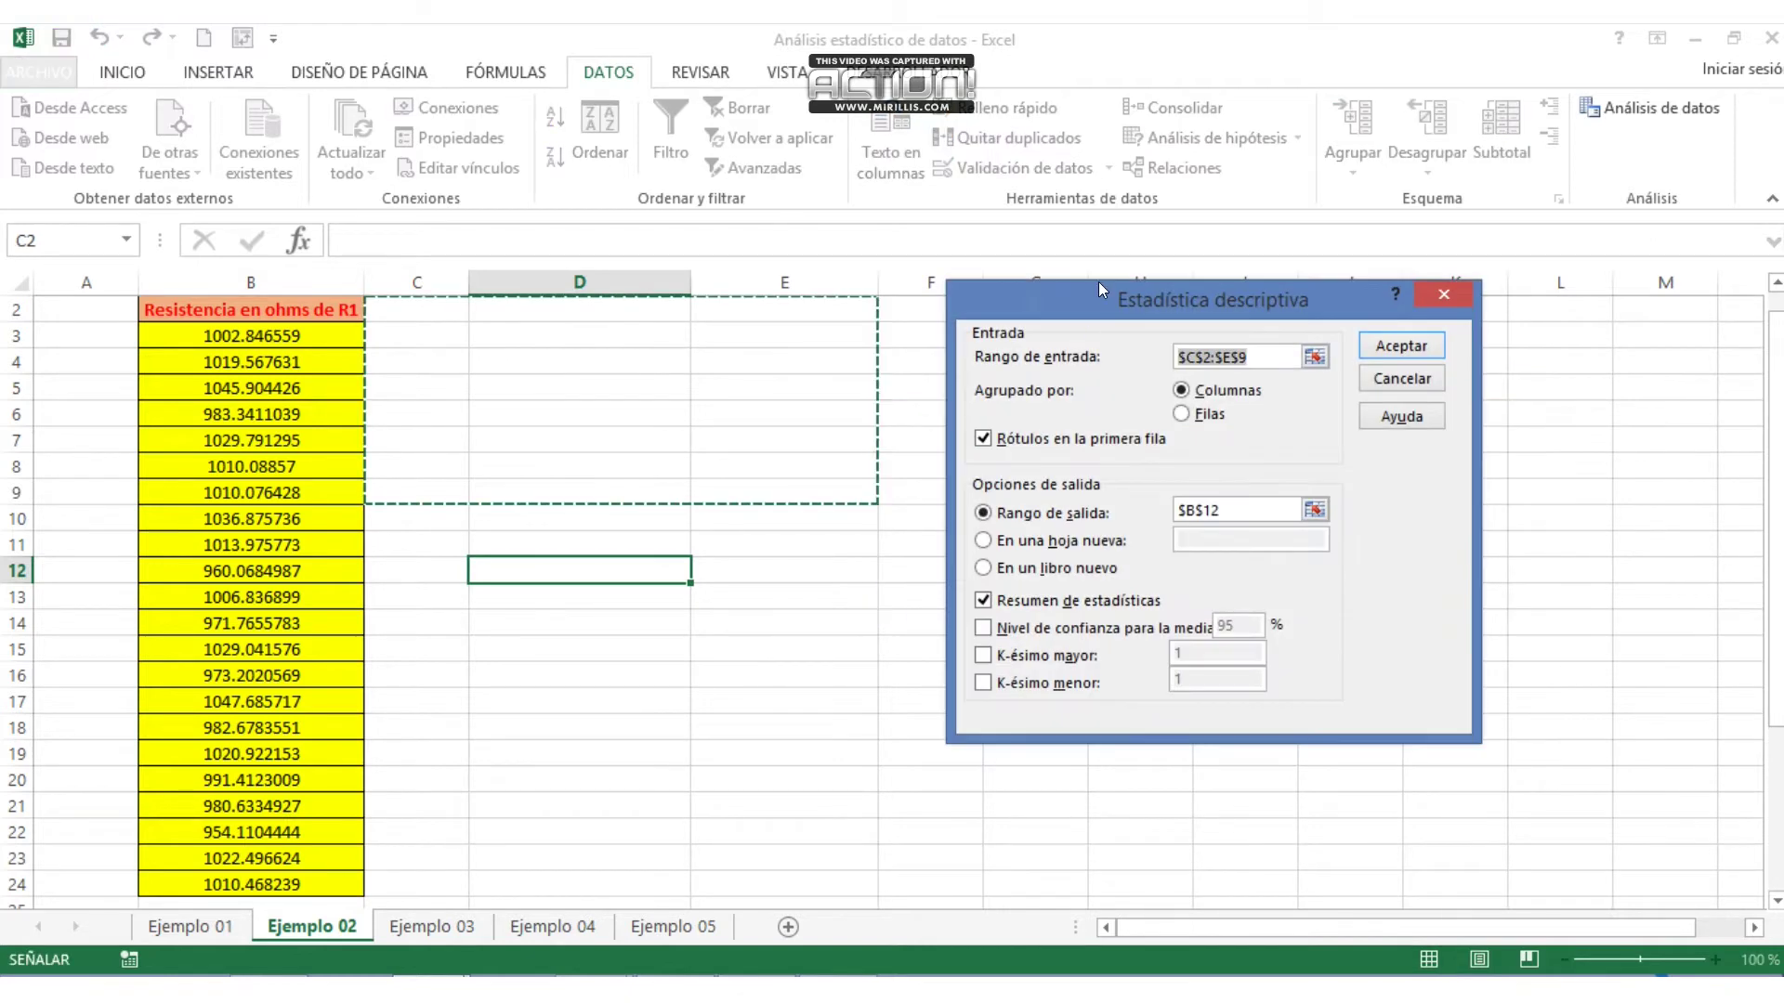
pyautogui.moveTo(1113, 294); pyautogui.dragTo(1139, 253)
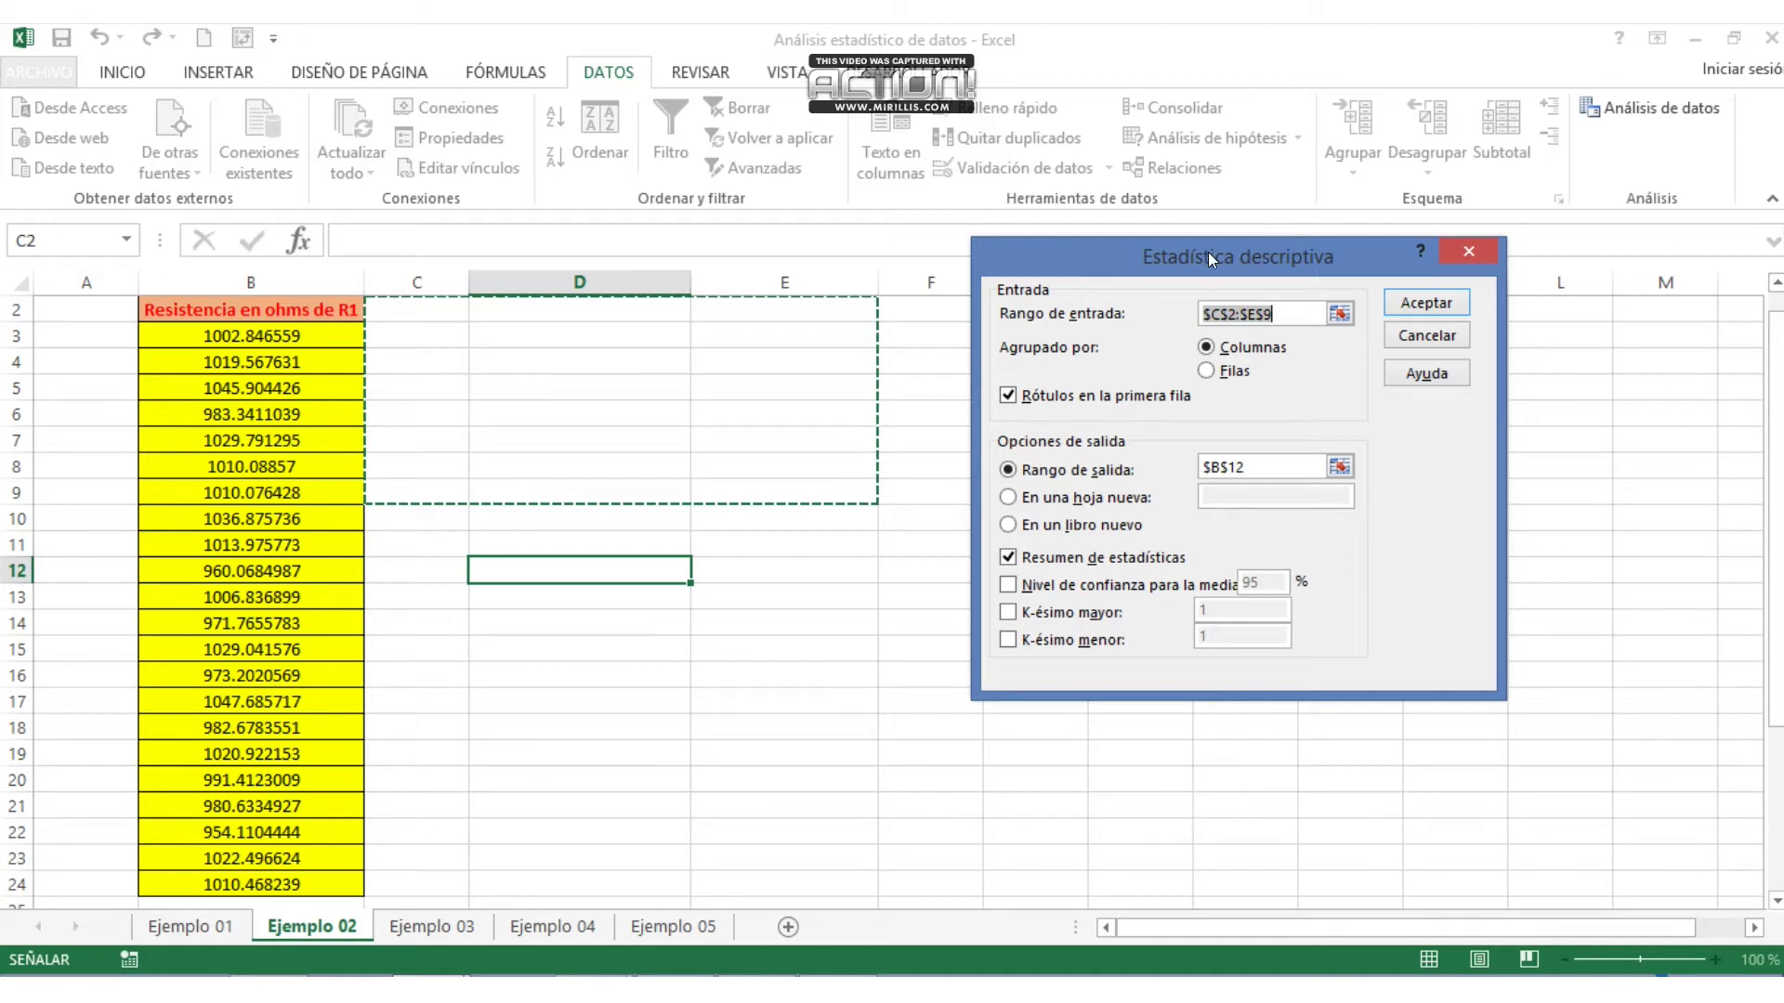
pyautogui.click(1340, 314)
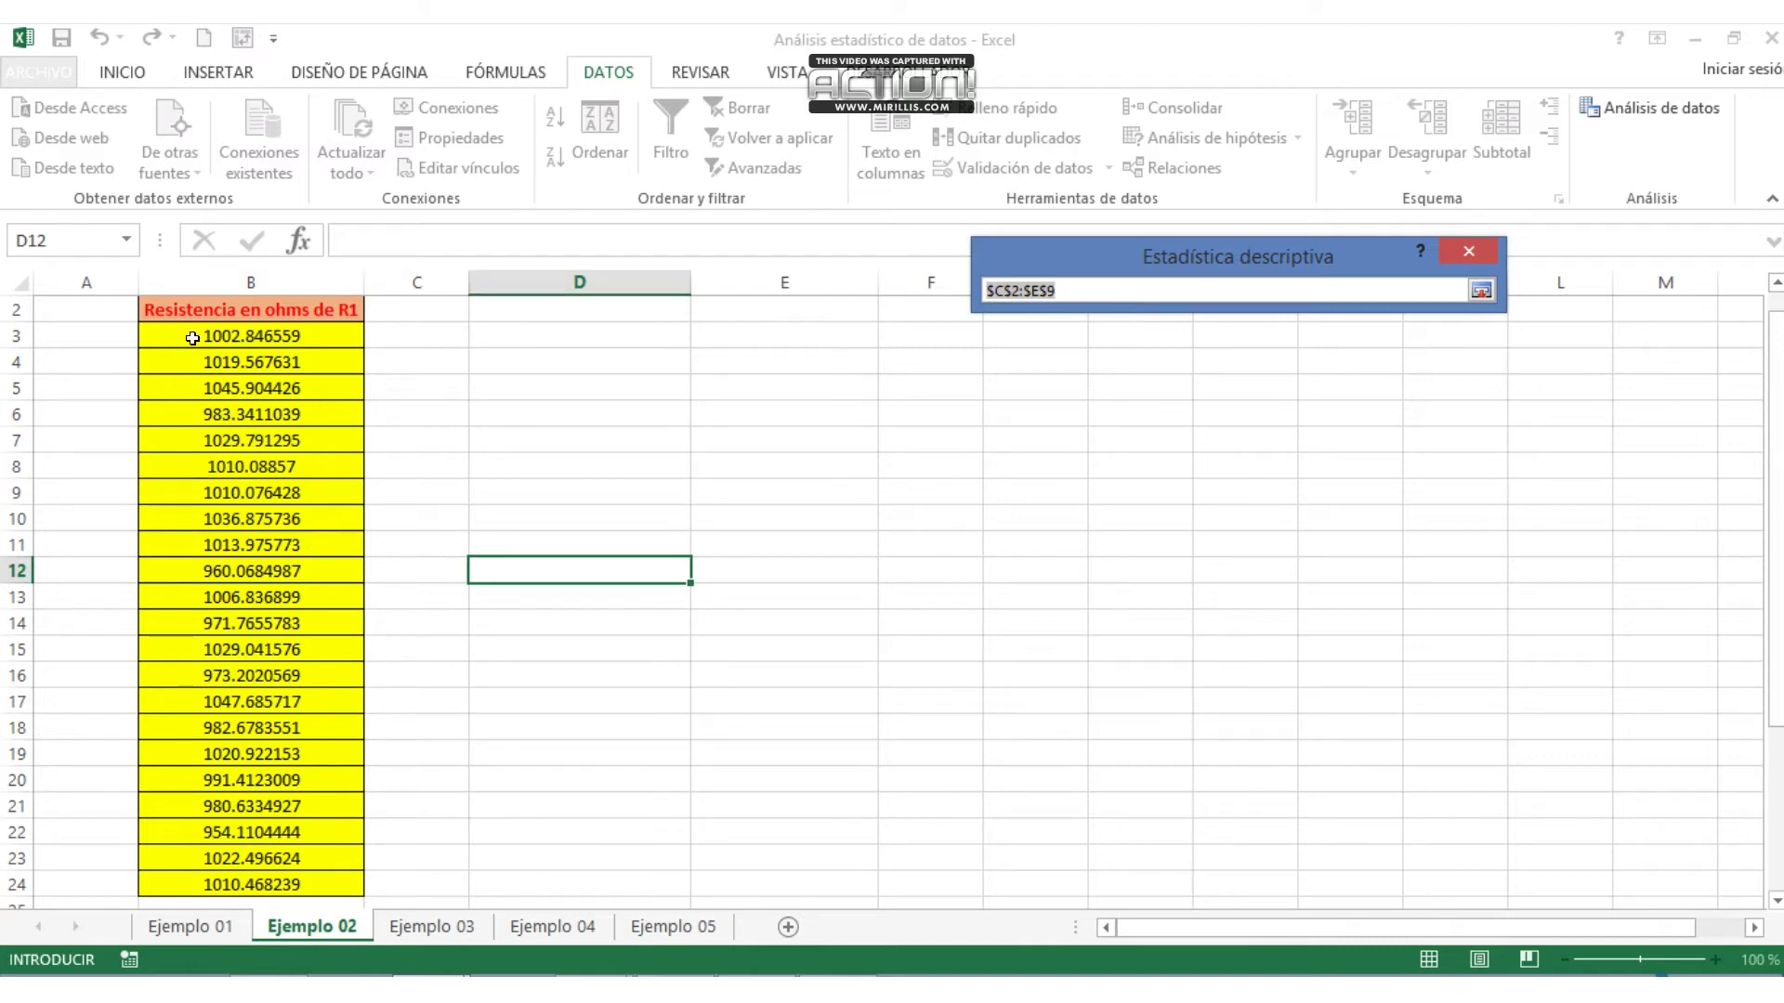
pyautogui.moveTo(251, 312); pyautogui.dragTo(249, 884)
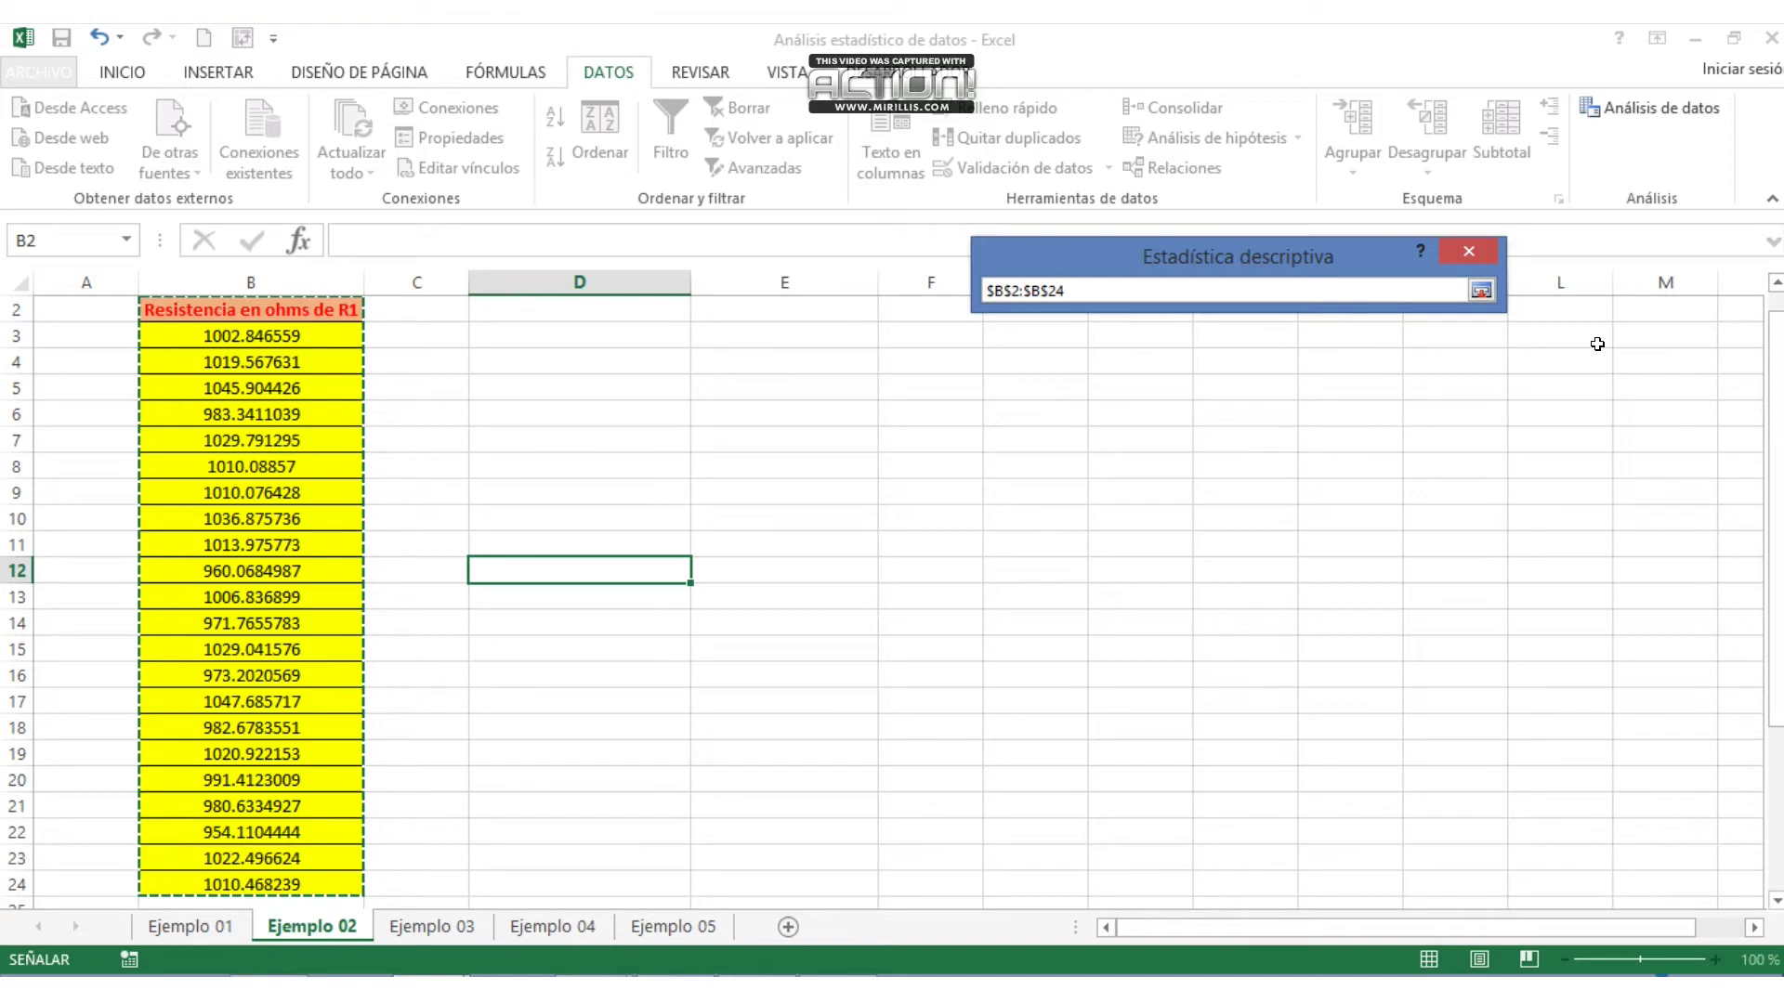
pyautogui.click(1485, 294)
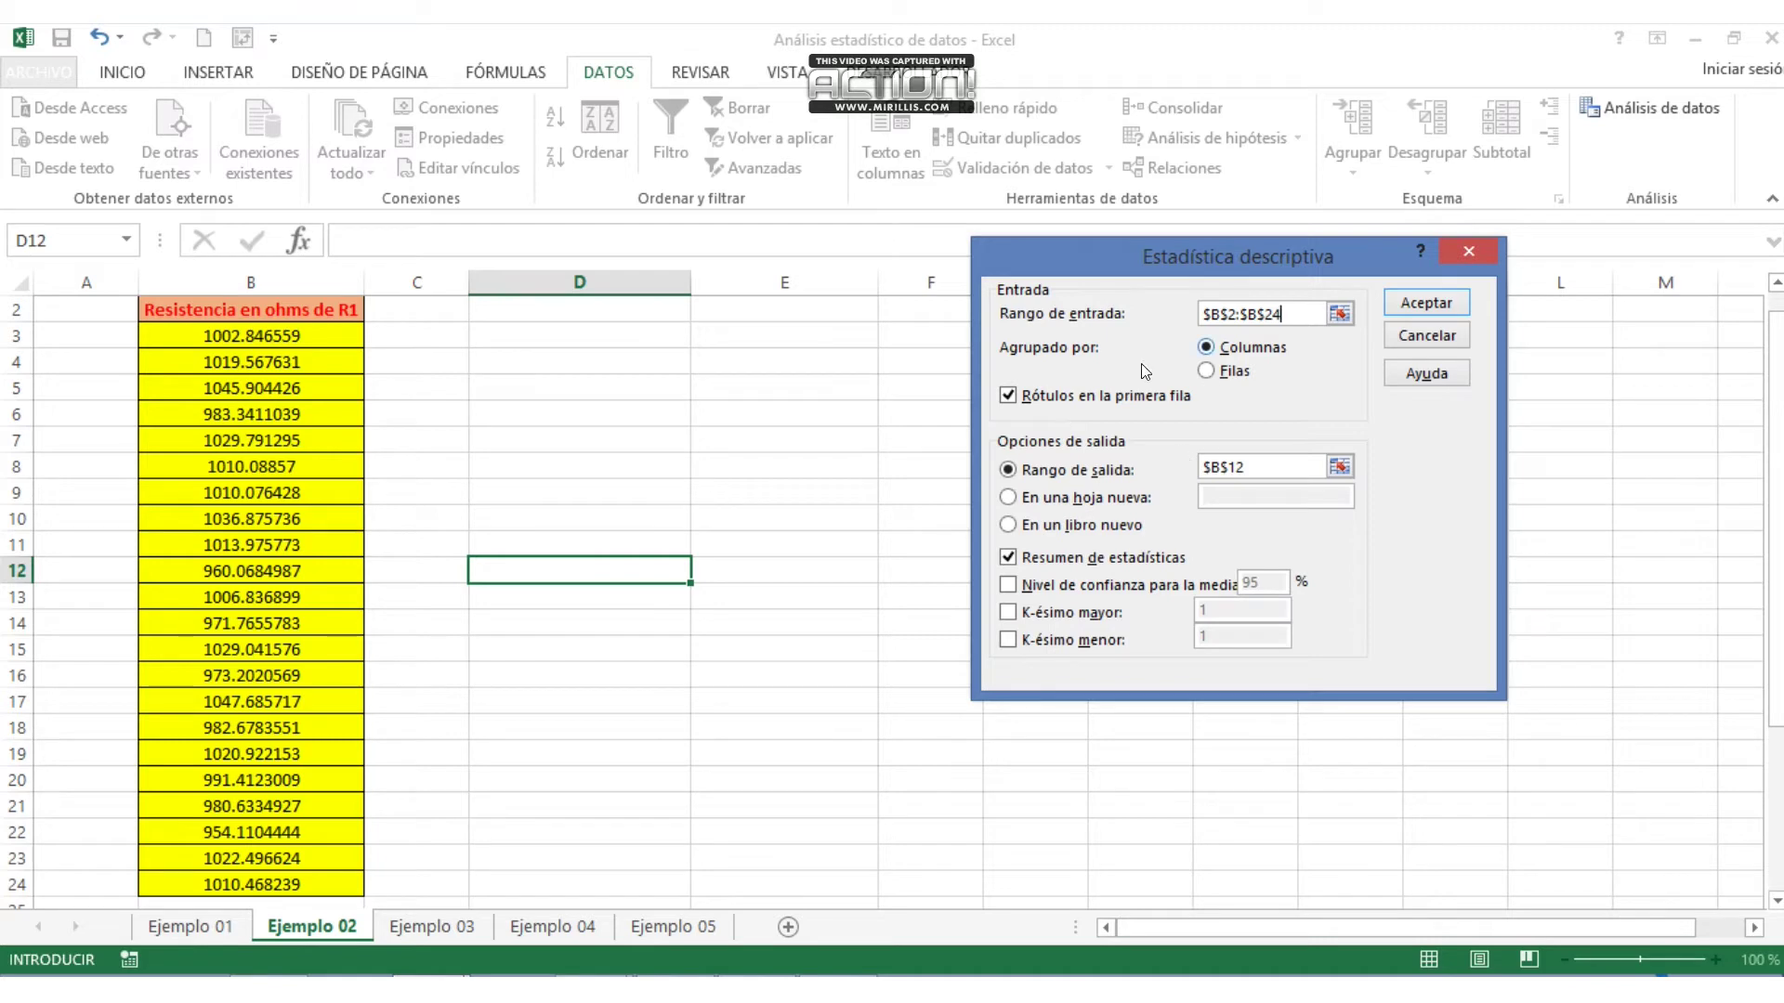
# - Set the output range to $D$3 and generate the R1 summary statistics
pyautogui.click(1340, 467)
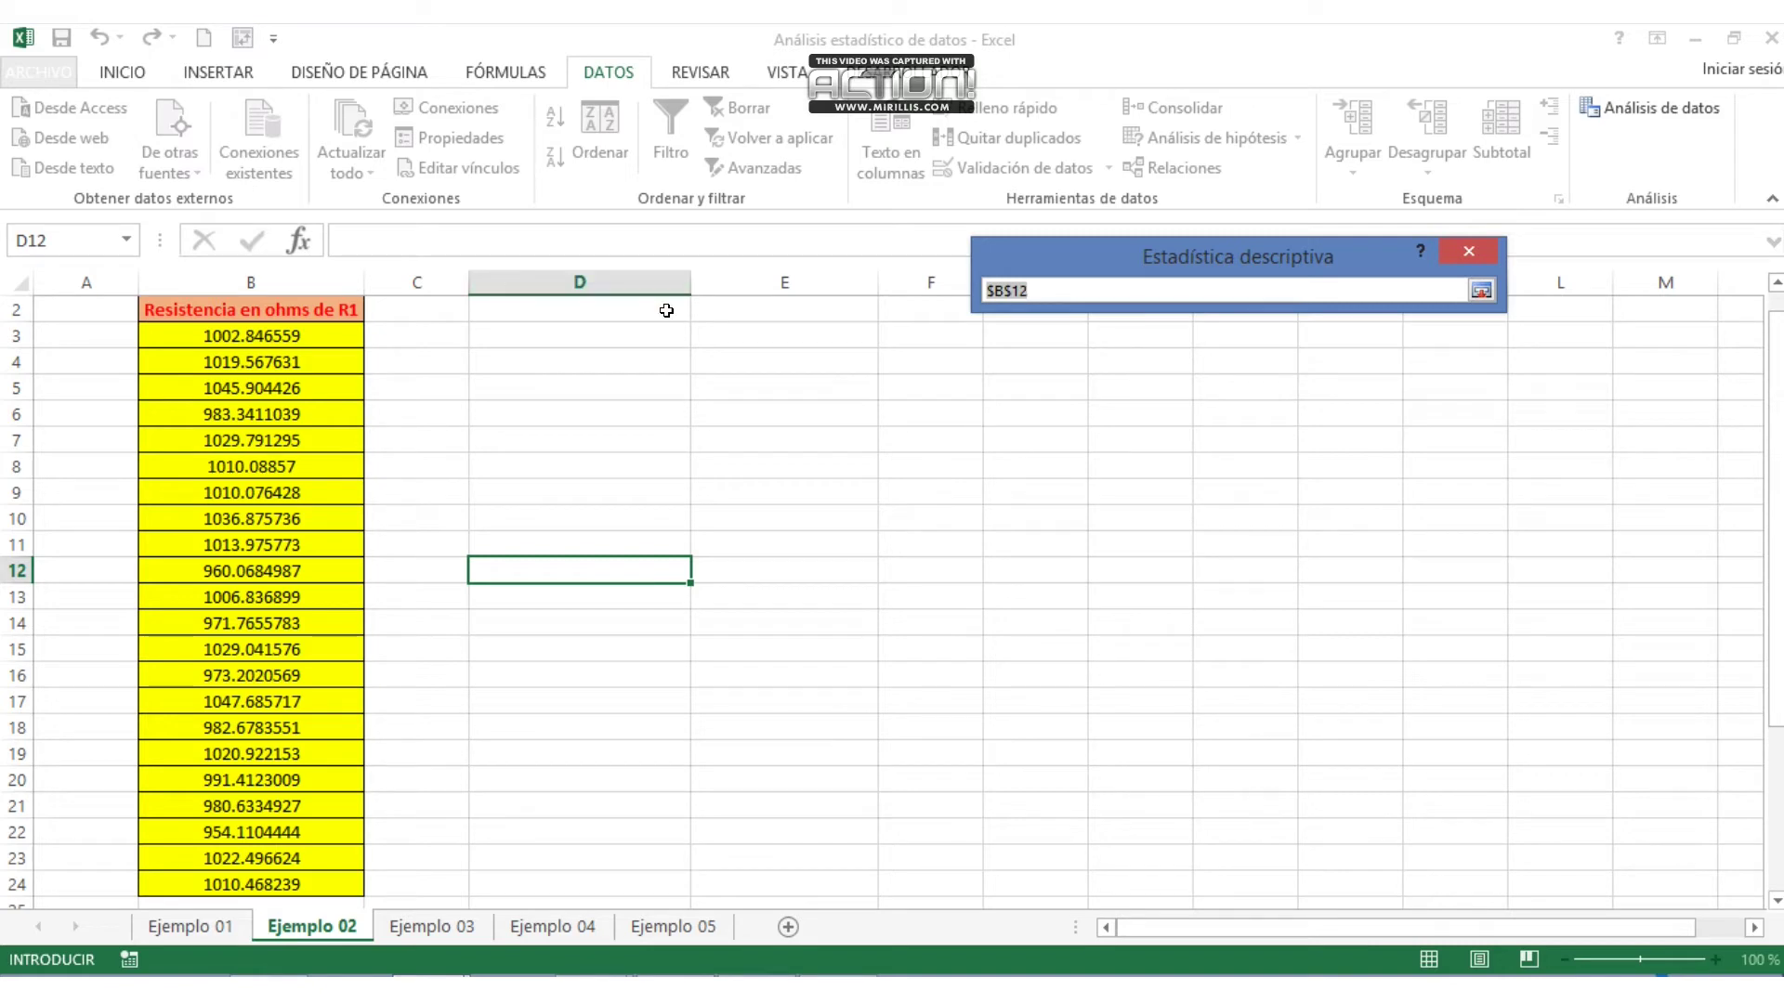
pyautogui.click(539, 332)
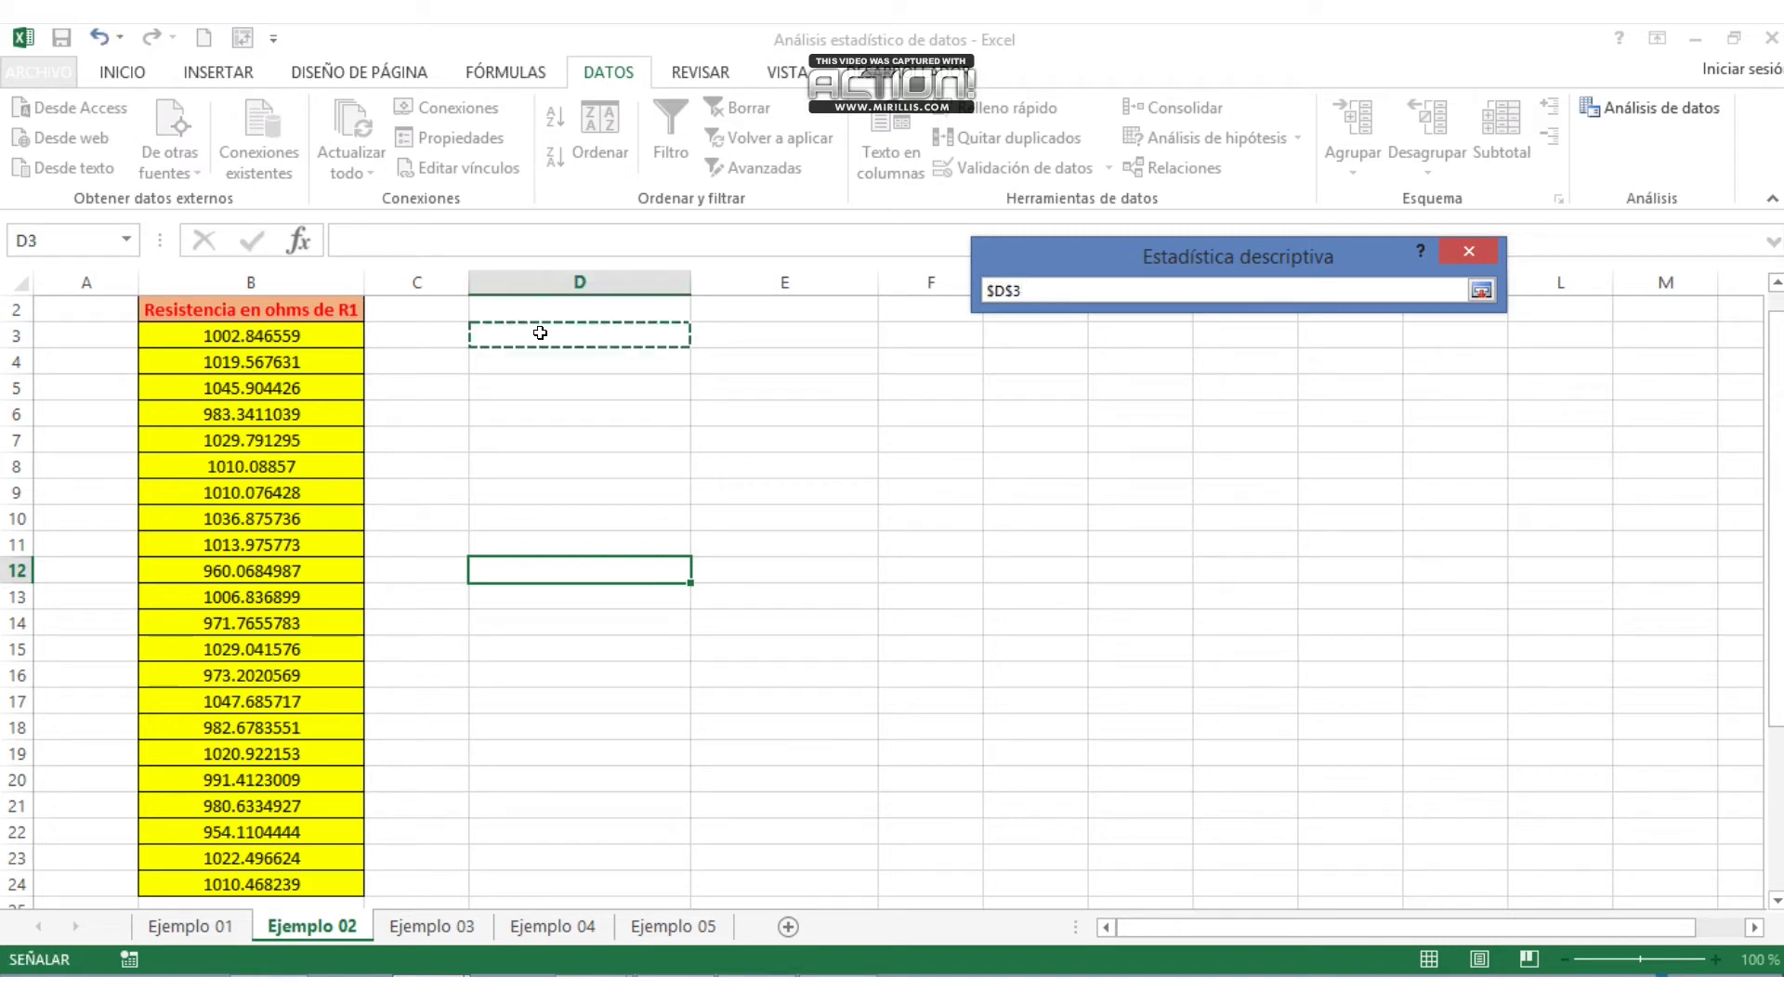
pyautogui.click(1486, 292)
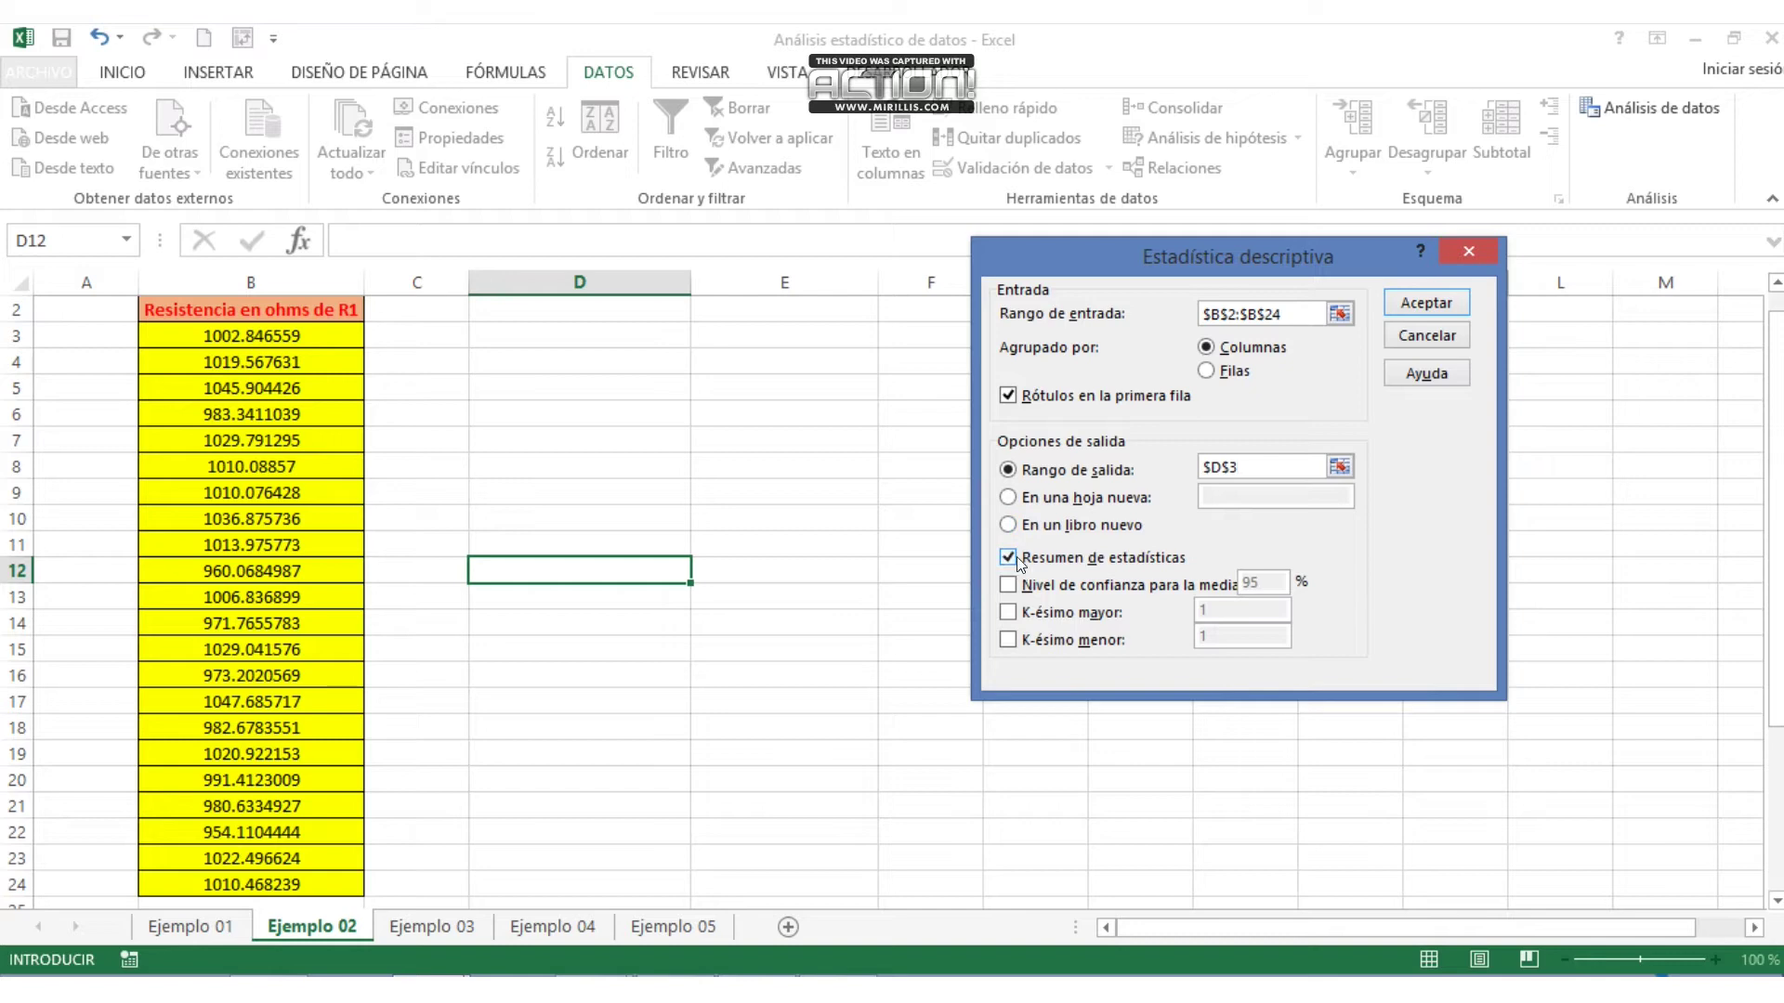
pyautogui.click(1431, 307)
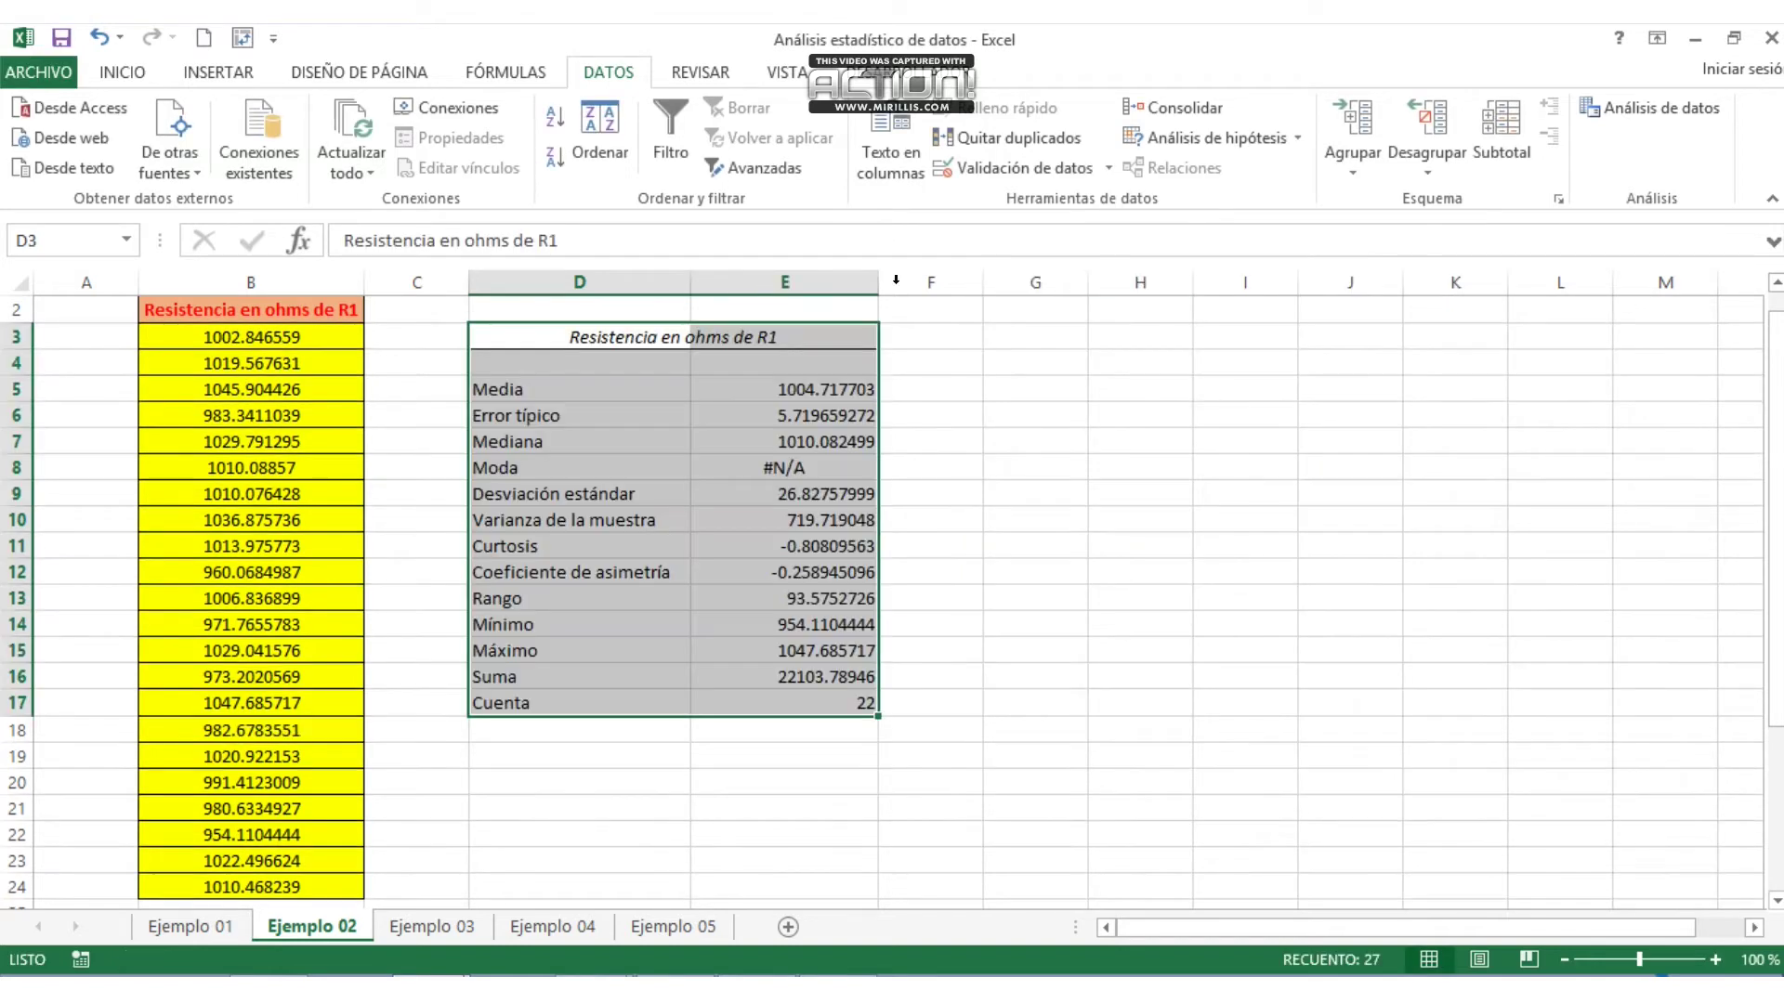
# - Look over the Media, Mediana and Moda rows of the R1 statistics table
pyautogui.click(762, 430)
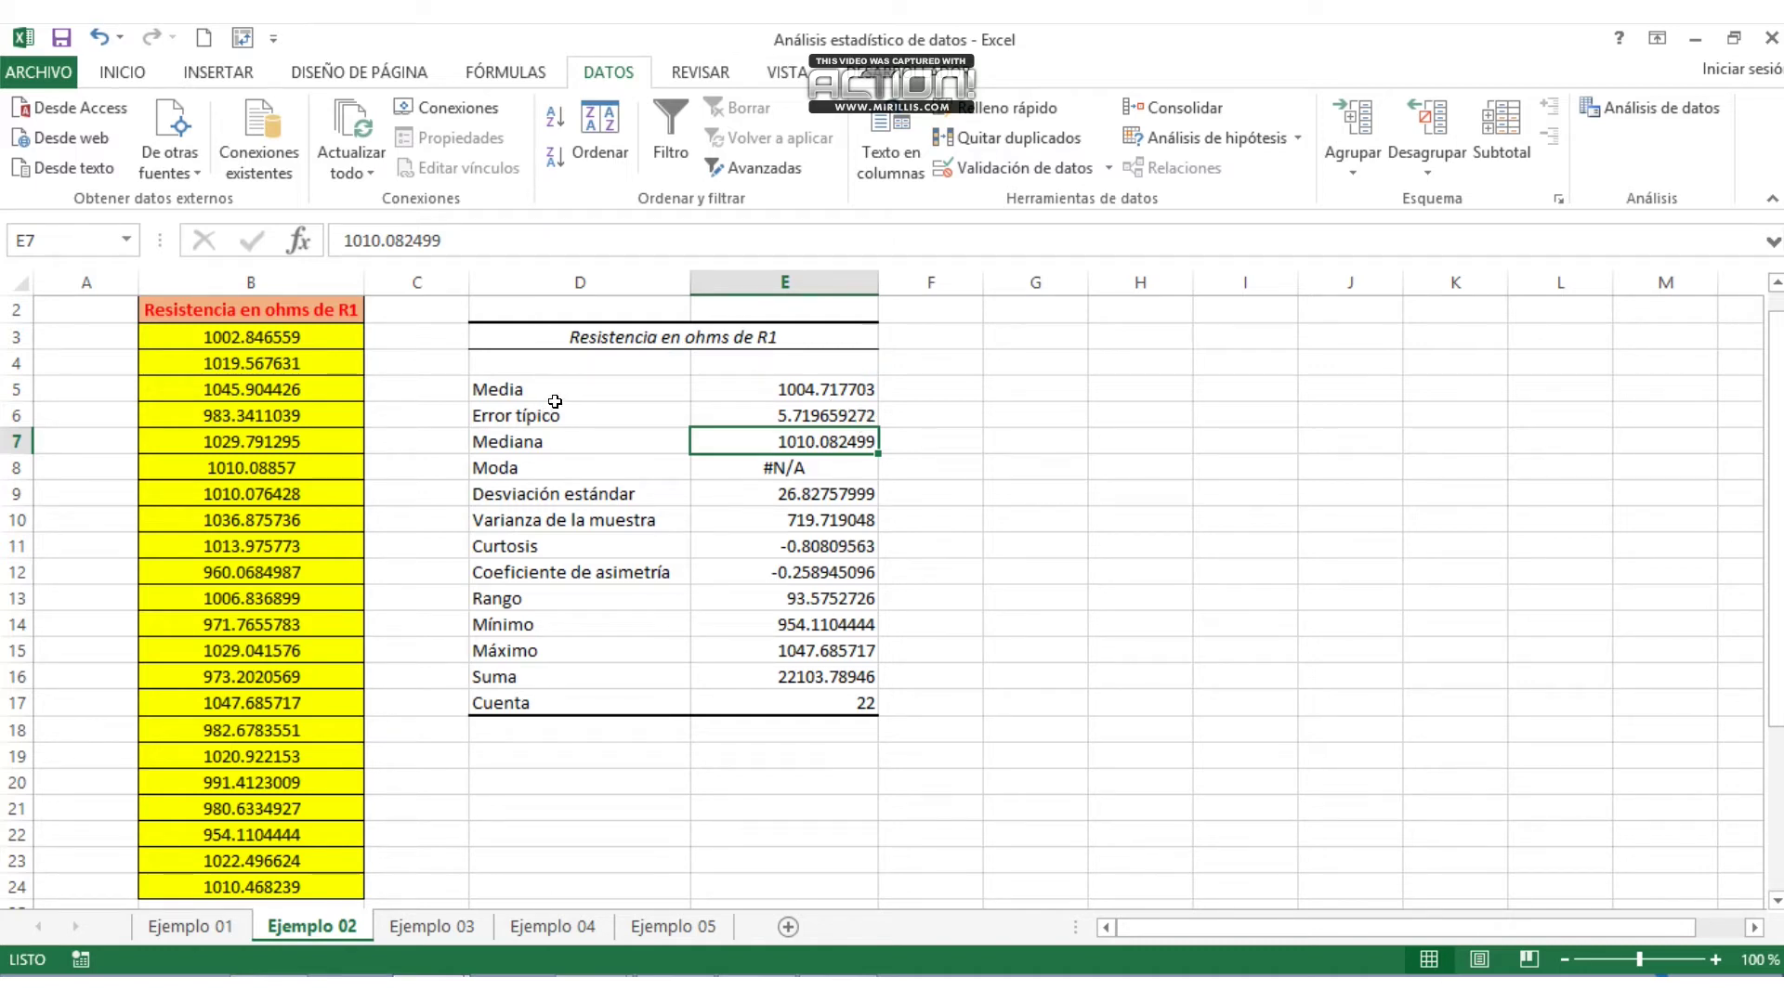
pyautogui.moveTo(556, 396); pyautogui.dragTo(558, 408)
pyautogui.click(600, 465)
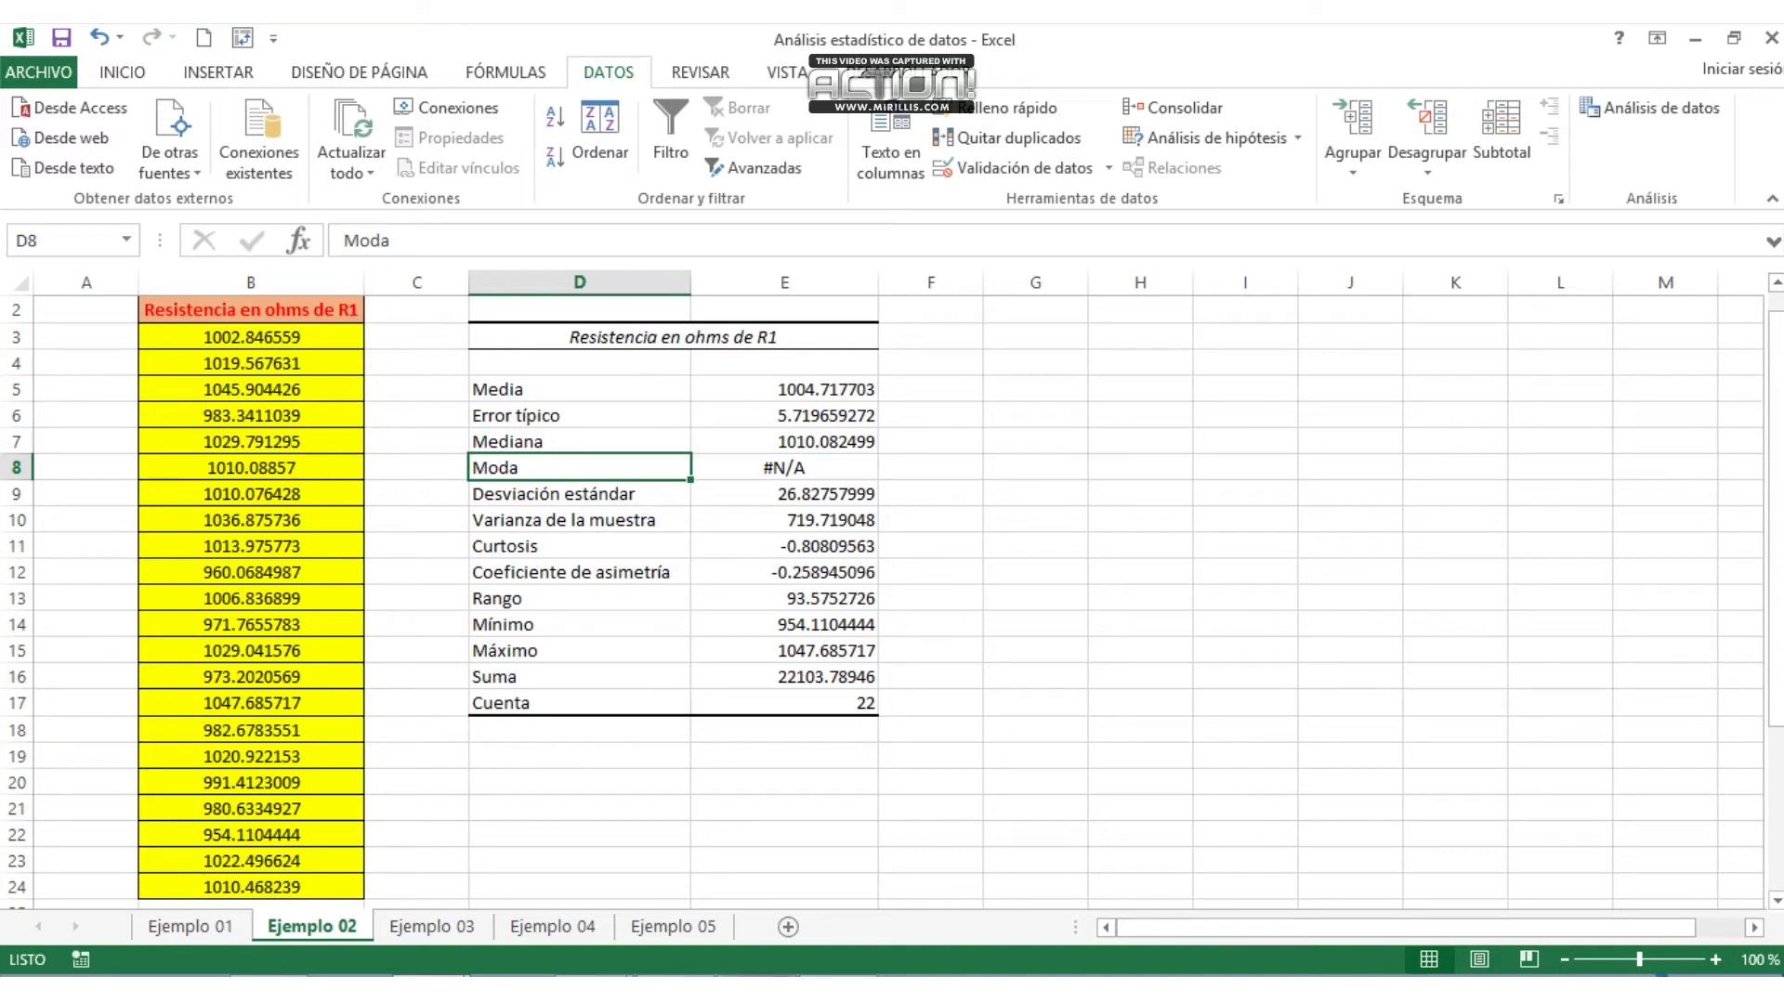
pyautogui.press('F9')
pyautogui.click(1500, 152)
# - Start the Histograma analysis and set its input range to $B$2:$B$24
pyautogui.click(1650, 118)
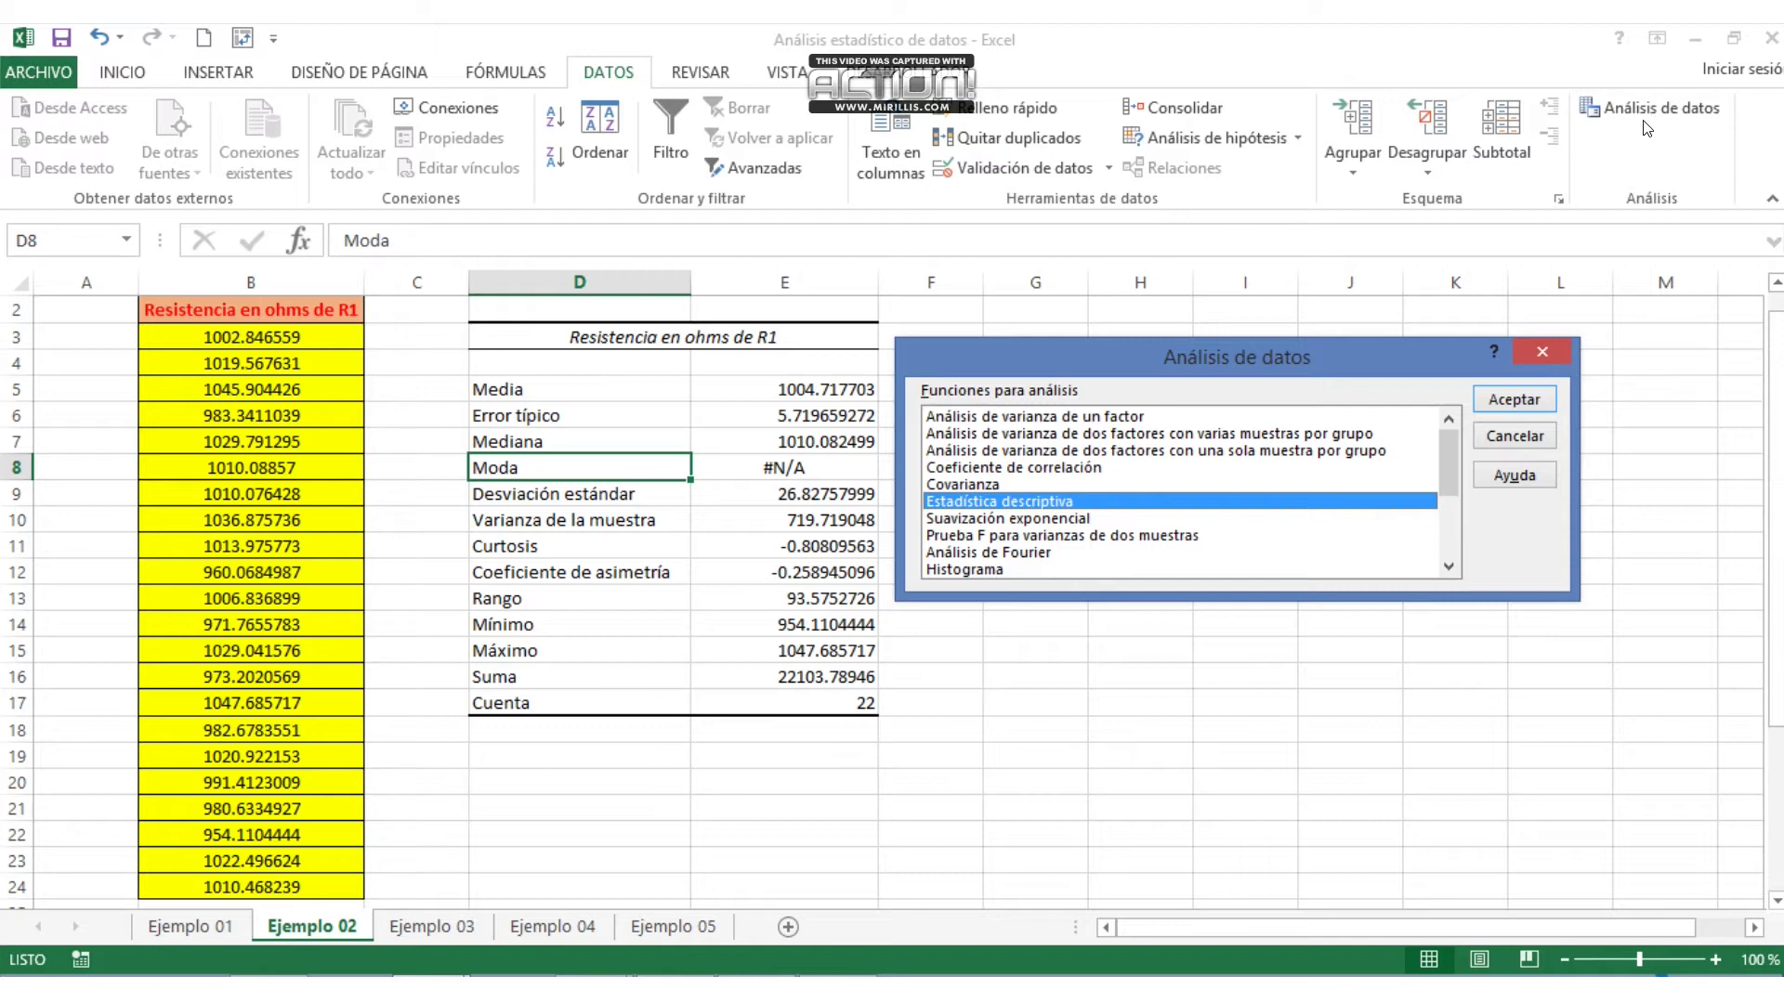
pyautogui.click(957, 570)
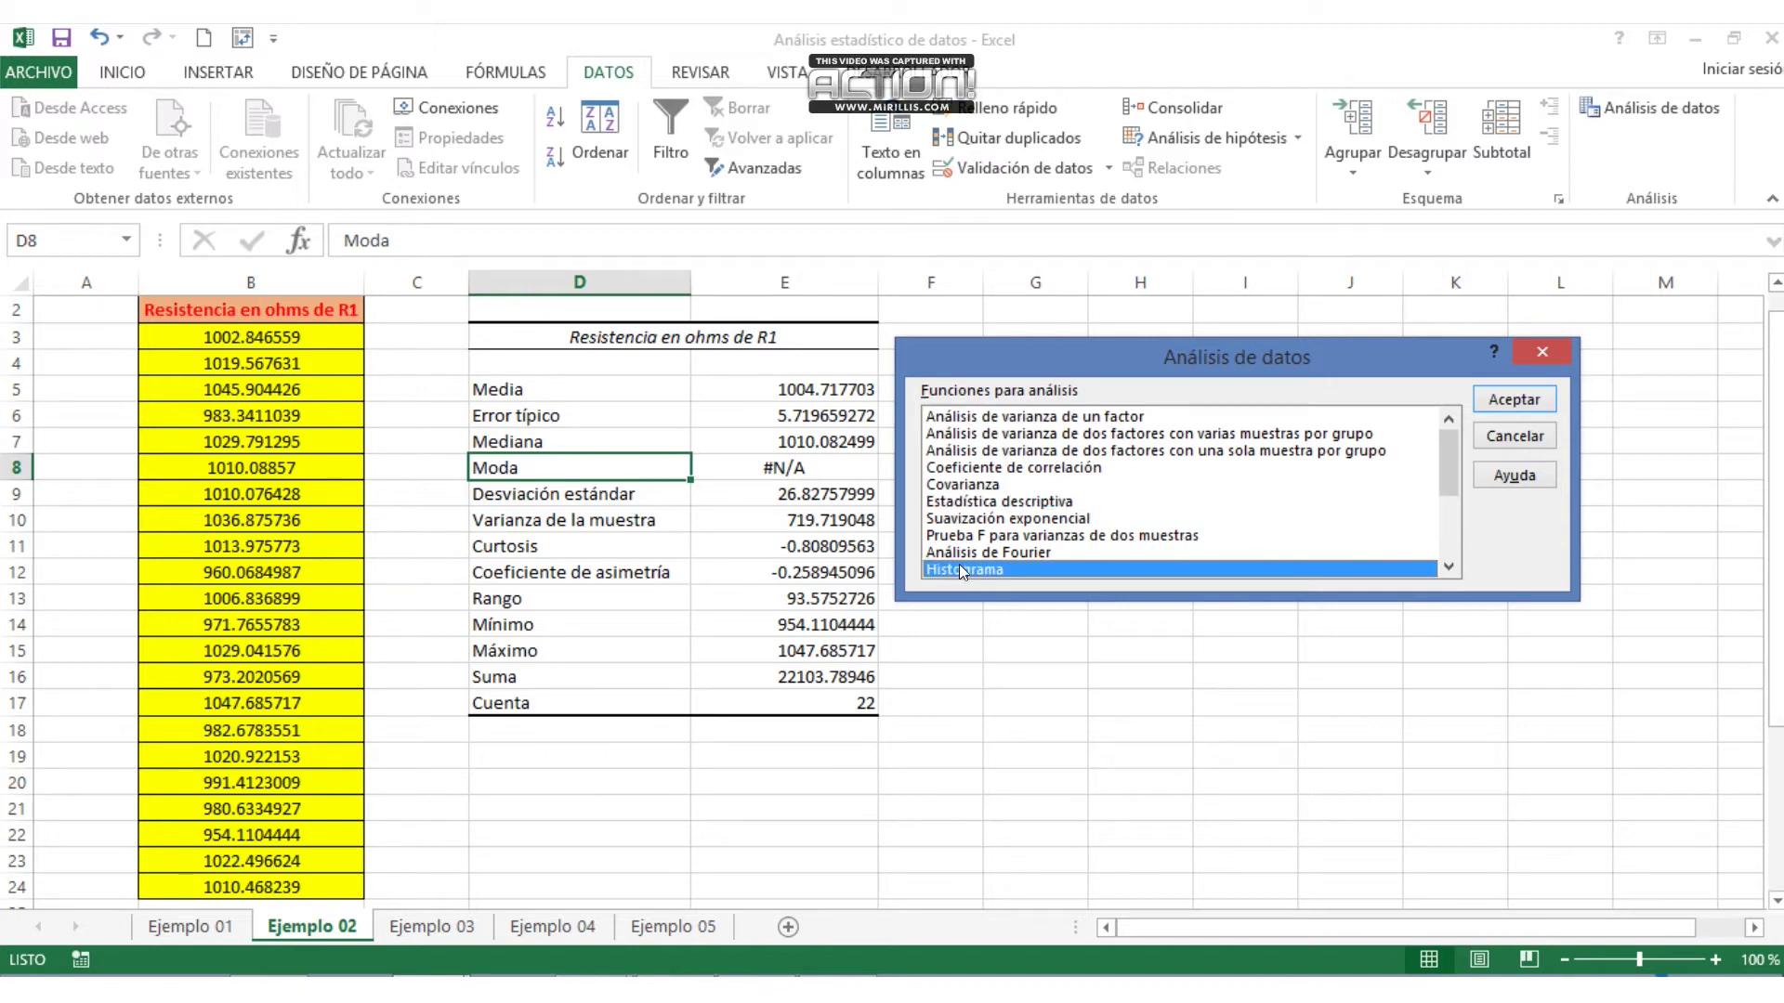
pyautogui.click(1501, 403)
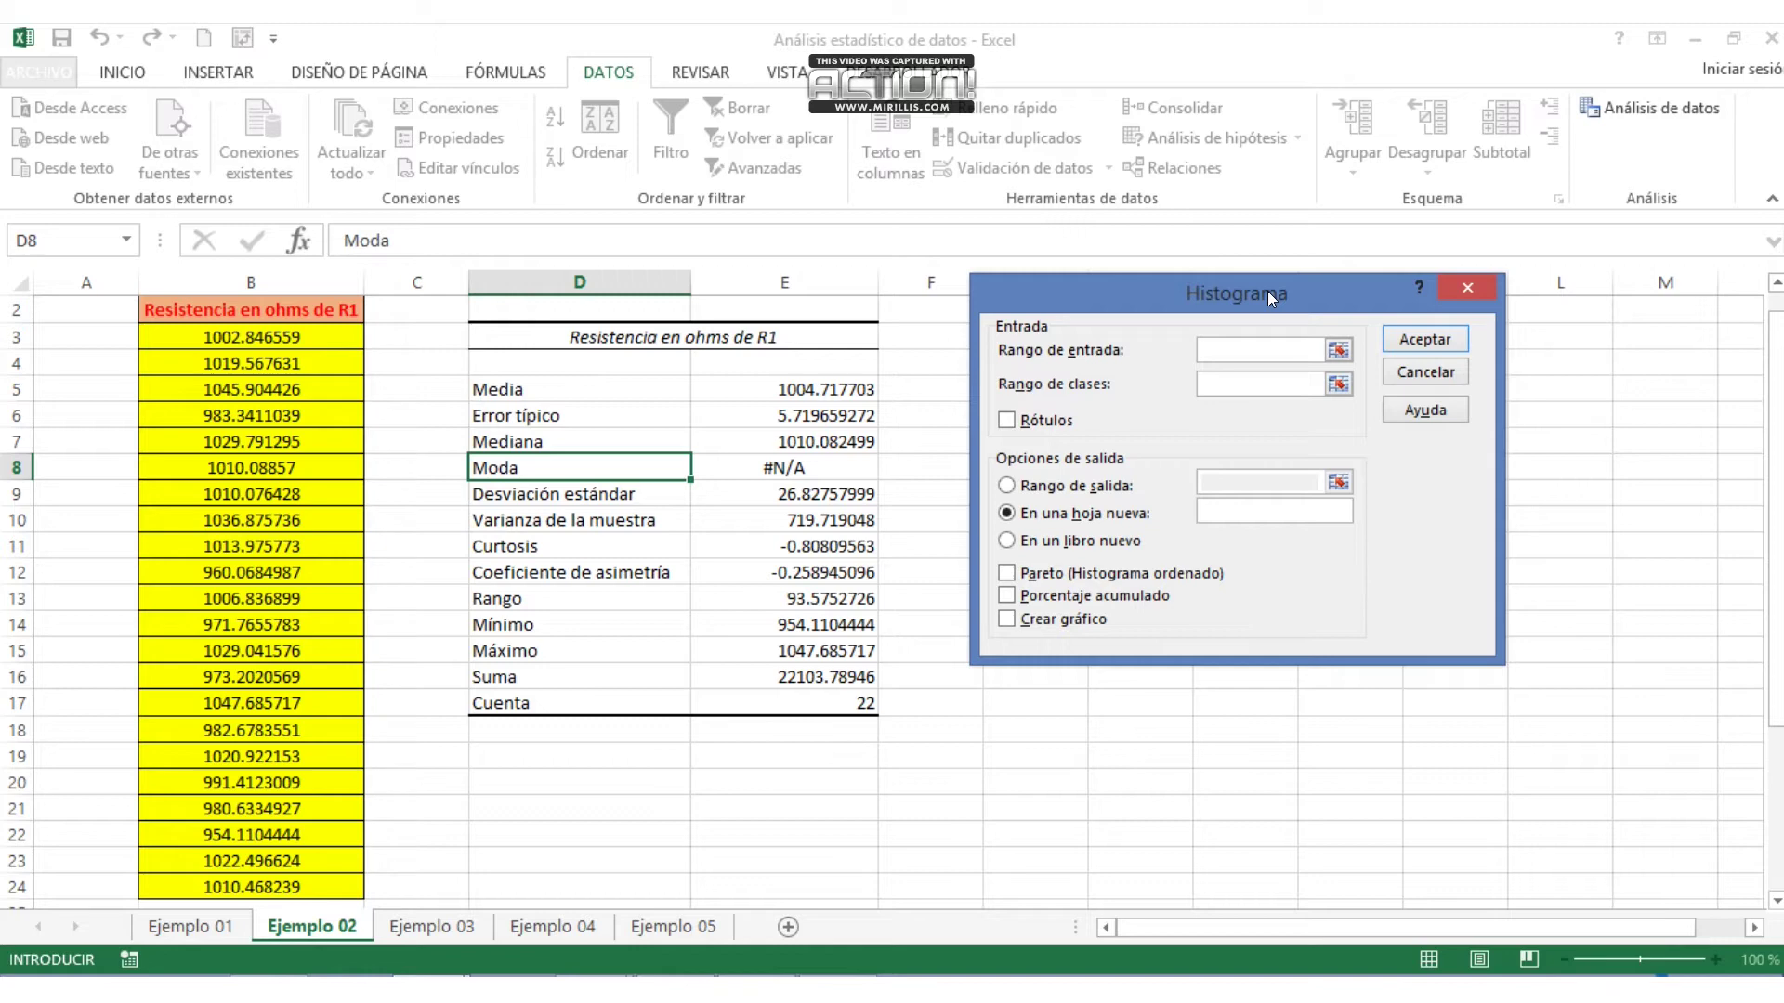
pyautogui.moveTo(1246, 292); pyautogui.dragTo(1399, 348)
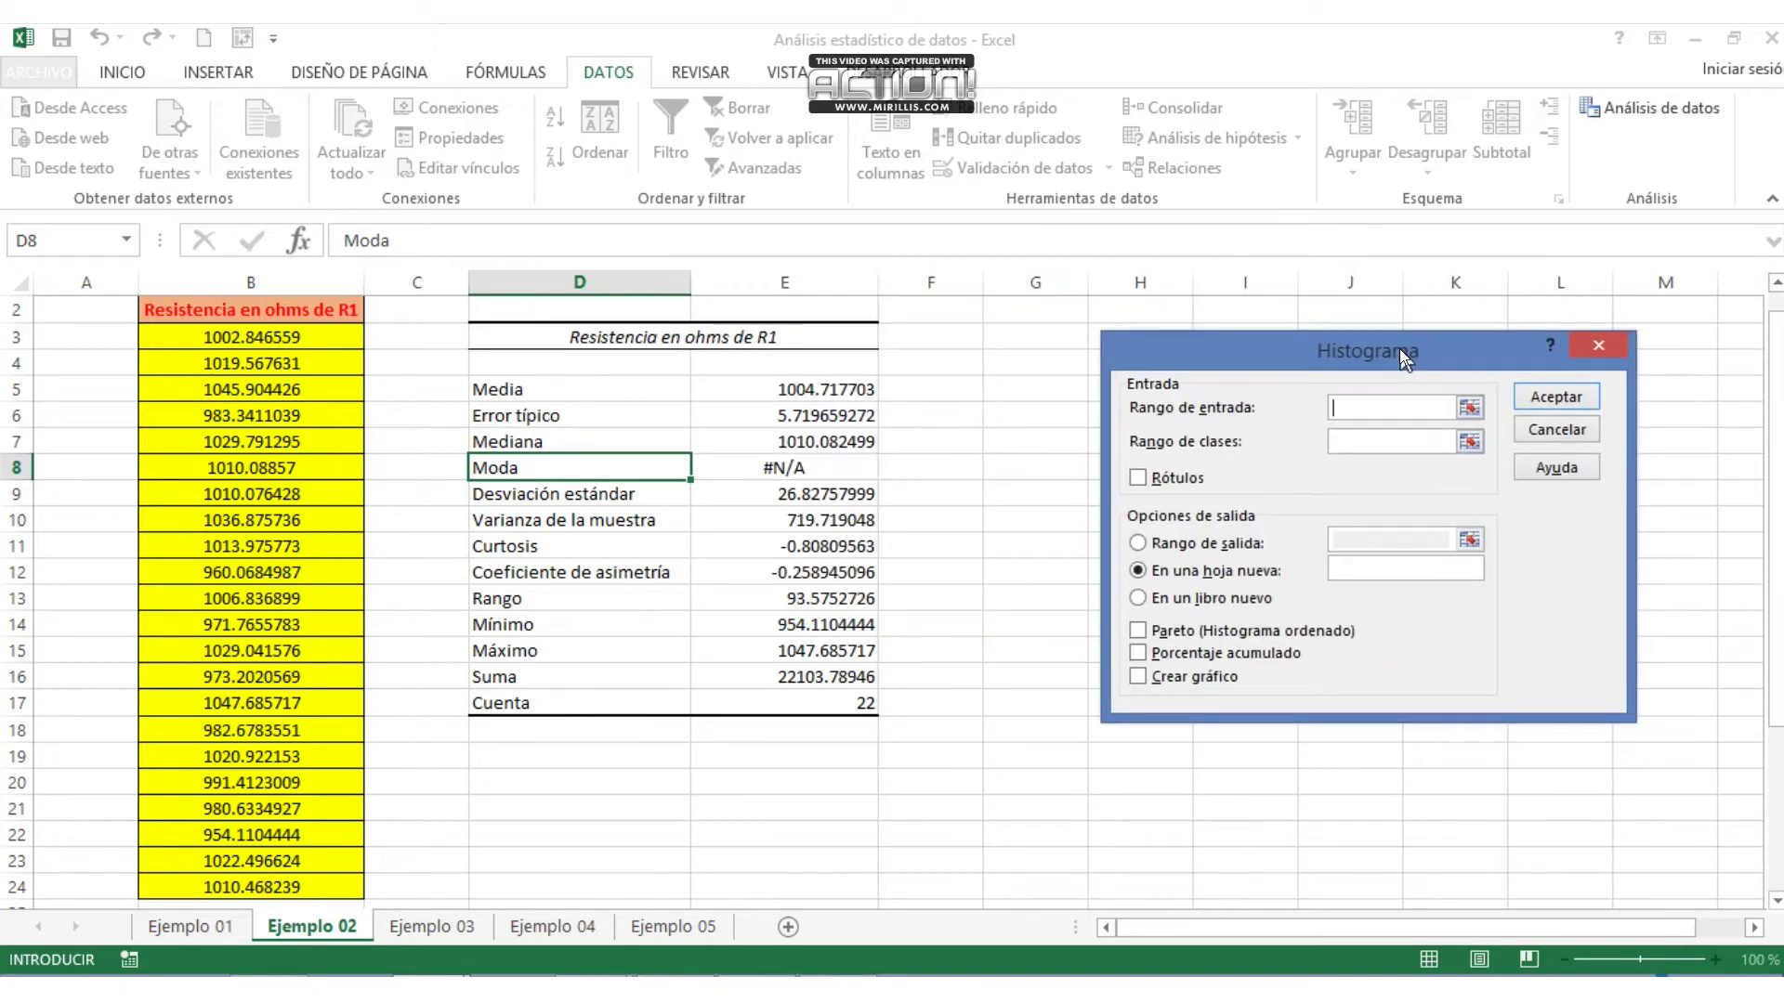
pyautogui.click(1472, 406)
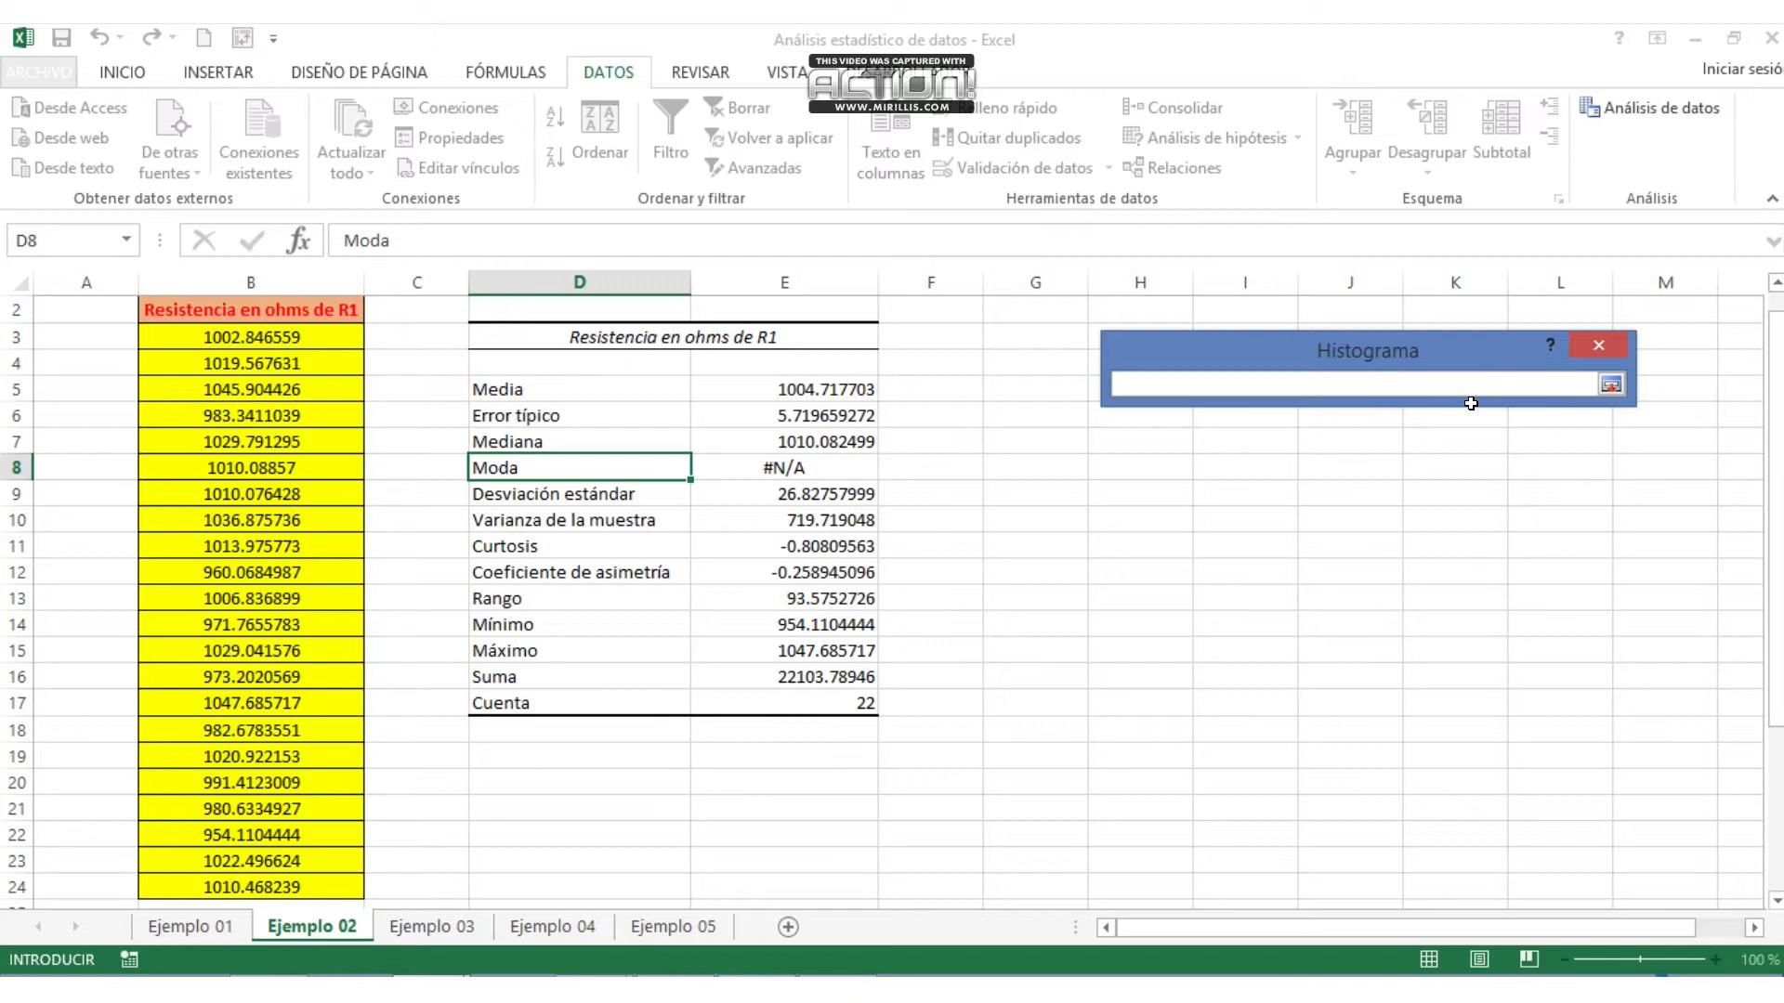
pyautogui.moveTo(299, 313); pyautogui.dragTo(264, 875)
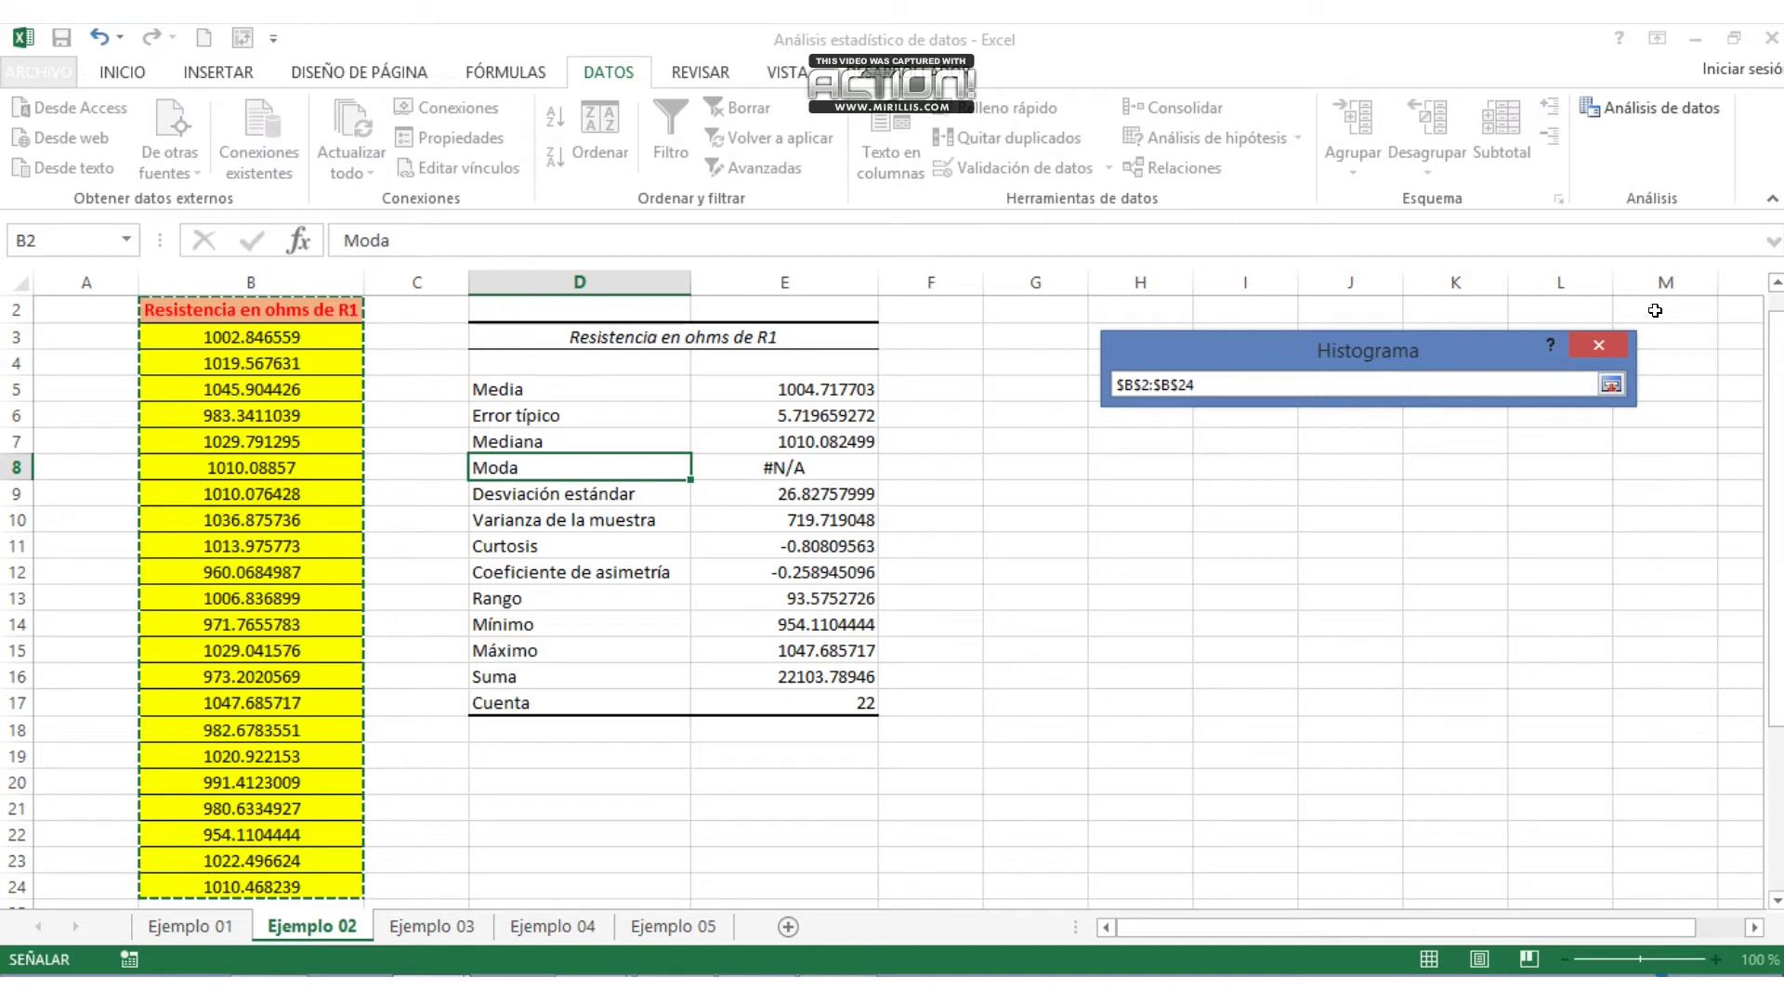
pyautogui.click(1613, 387)
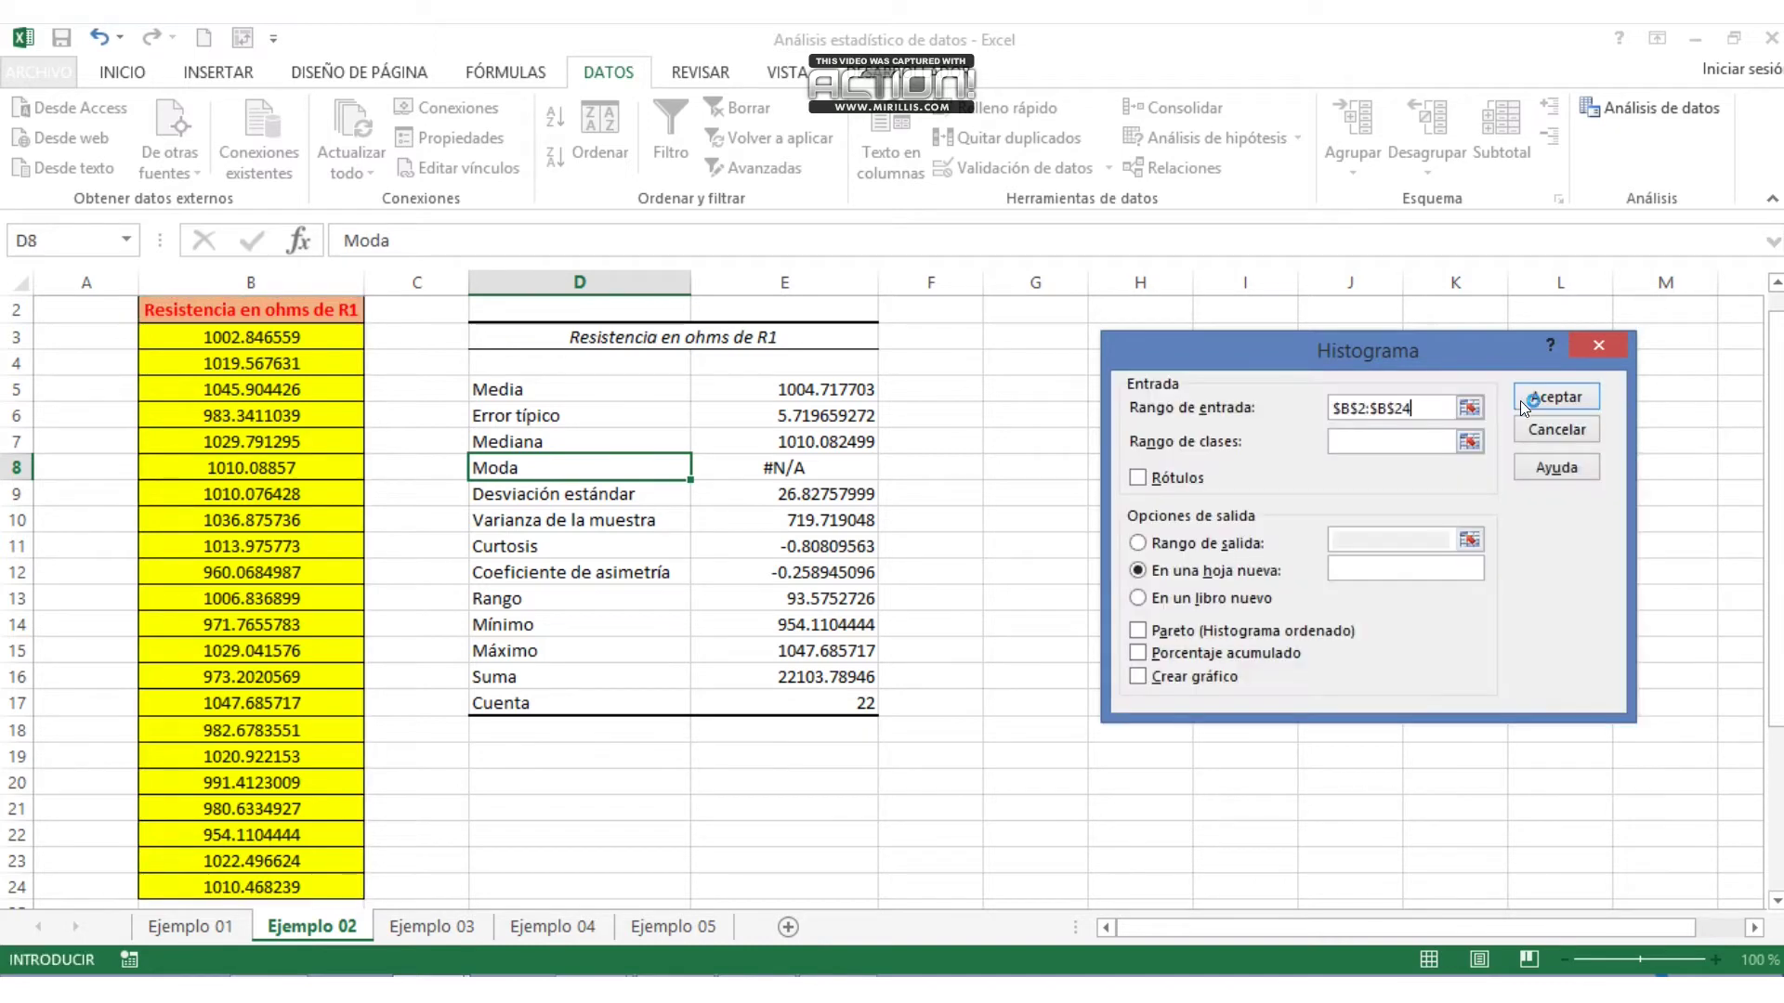
# - Enable Rótulos for the histogram and set its output range to $G$3
pyautogui.moveTo(1445, 347); pyautogui.dragTo(1317, 293)
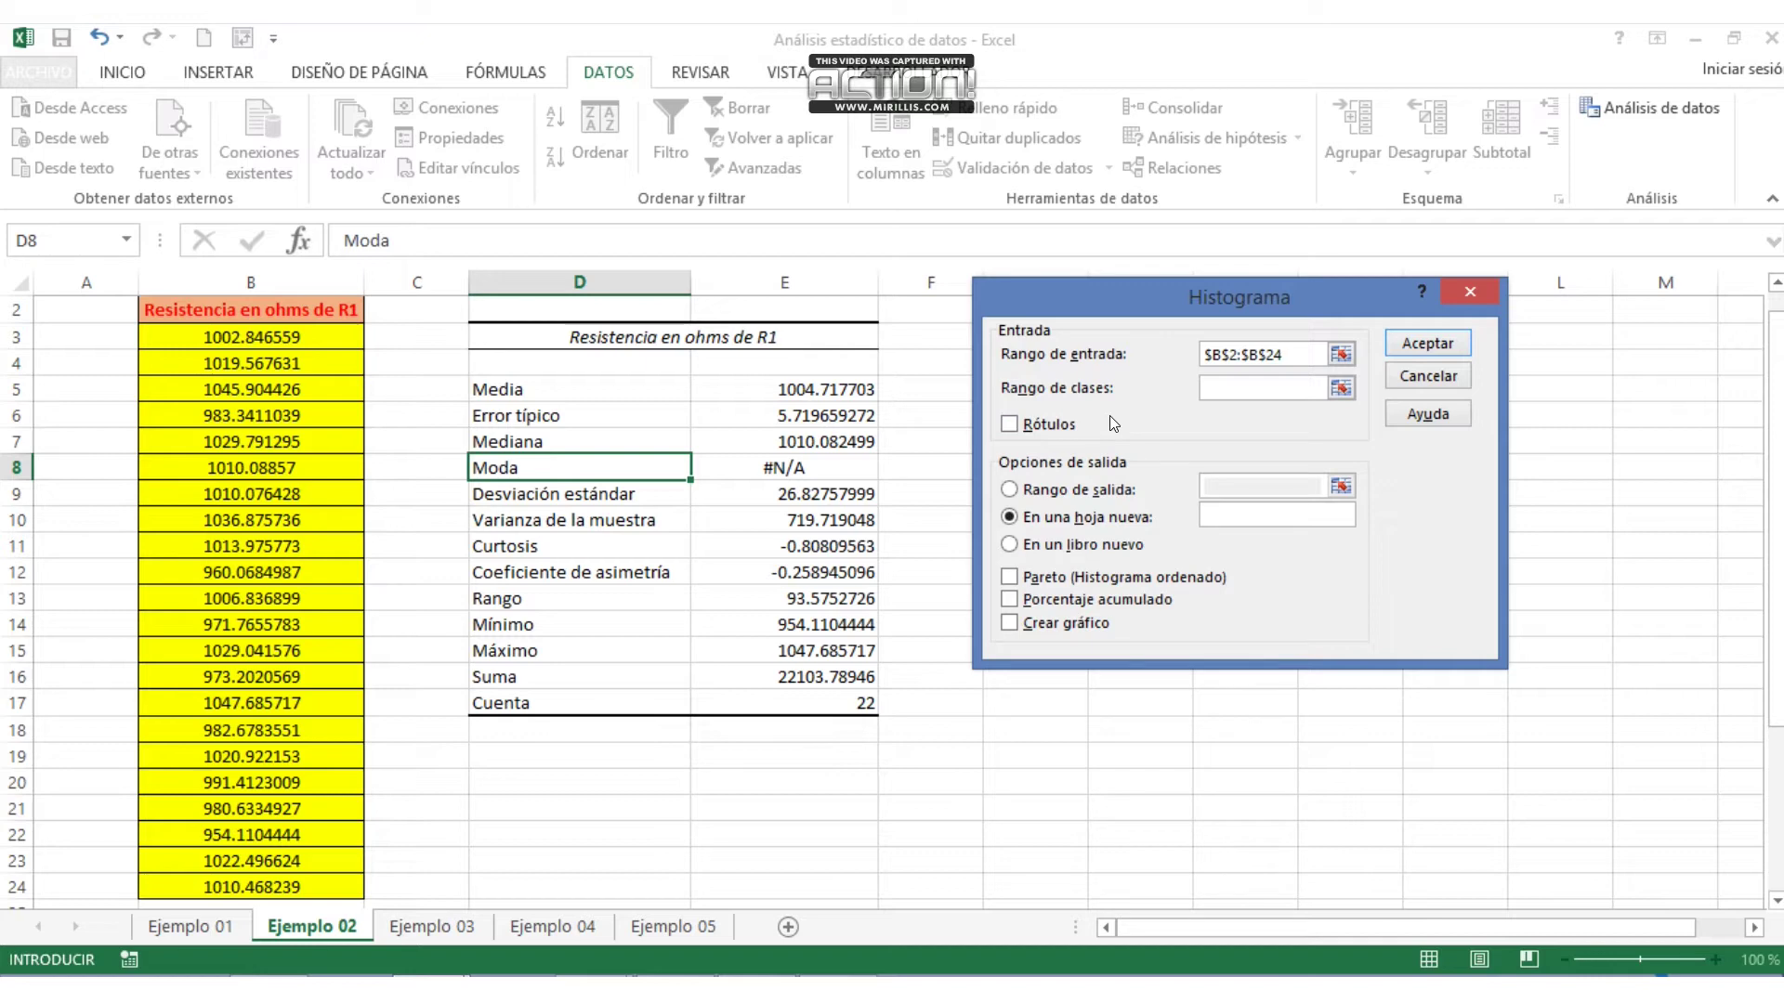
pyautogui.click(1010, 425)
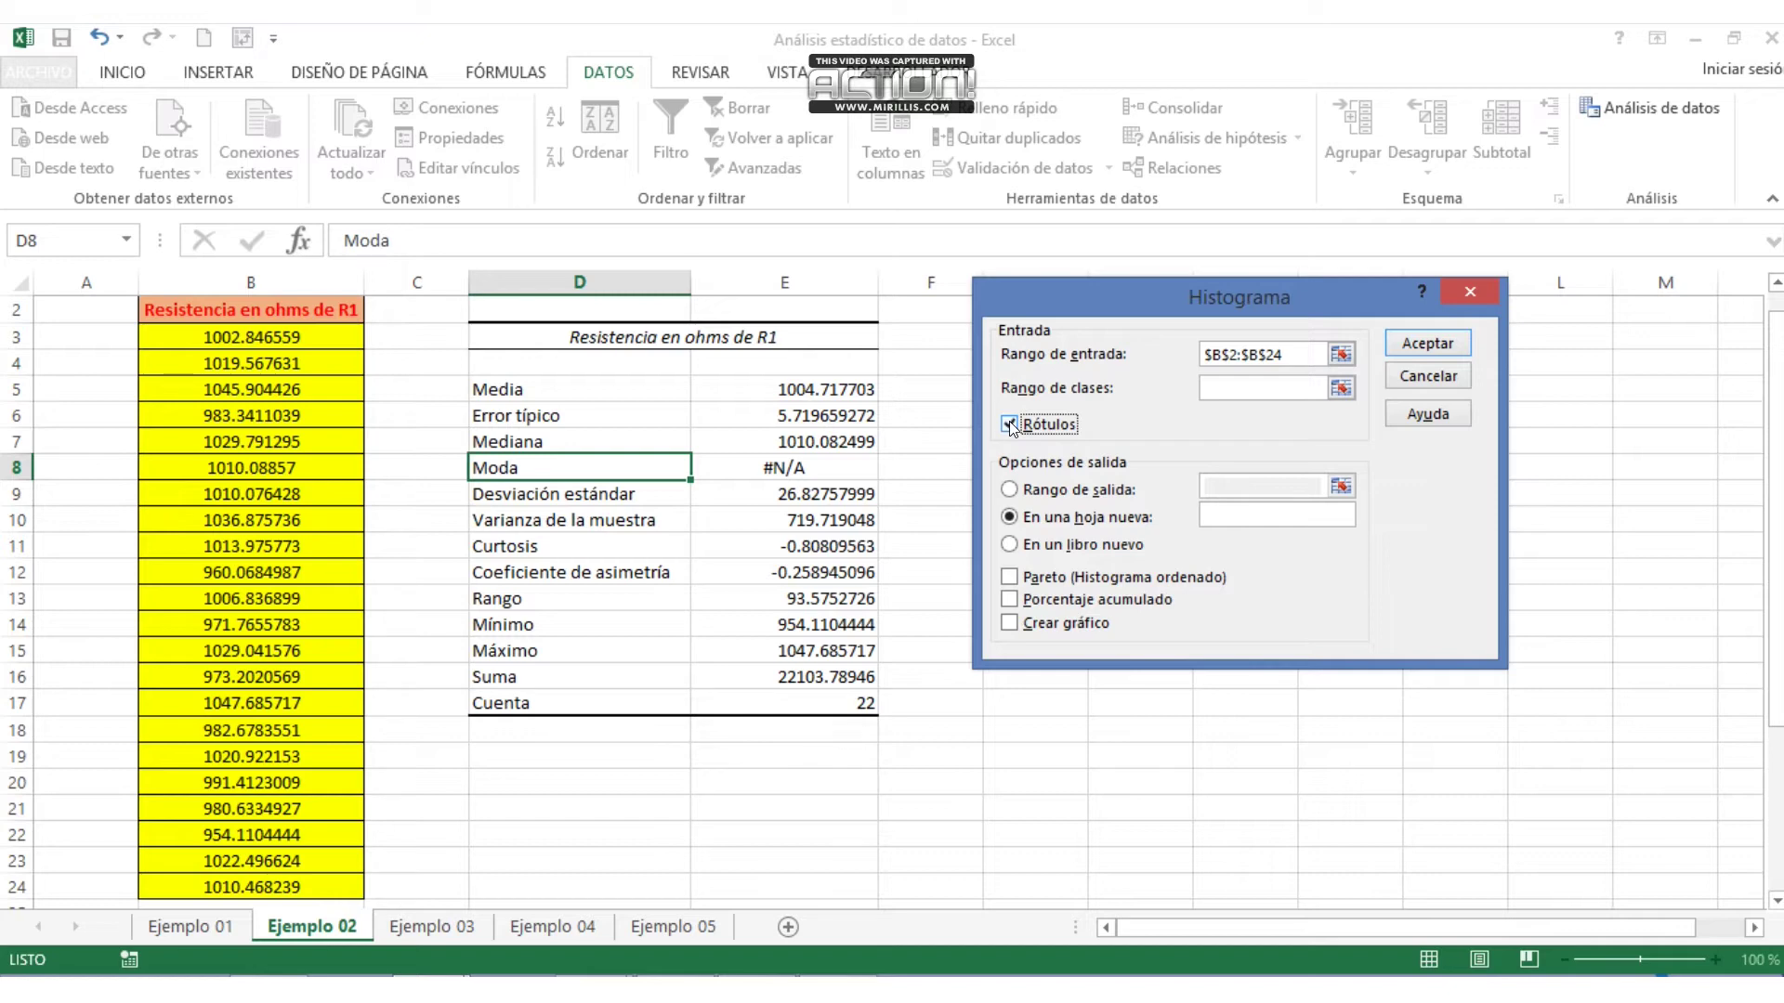
pyautogui.click(1010, 491)
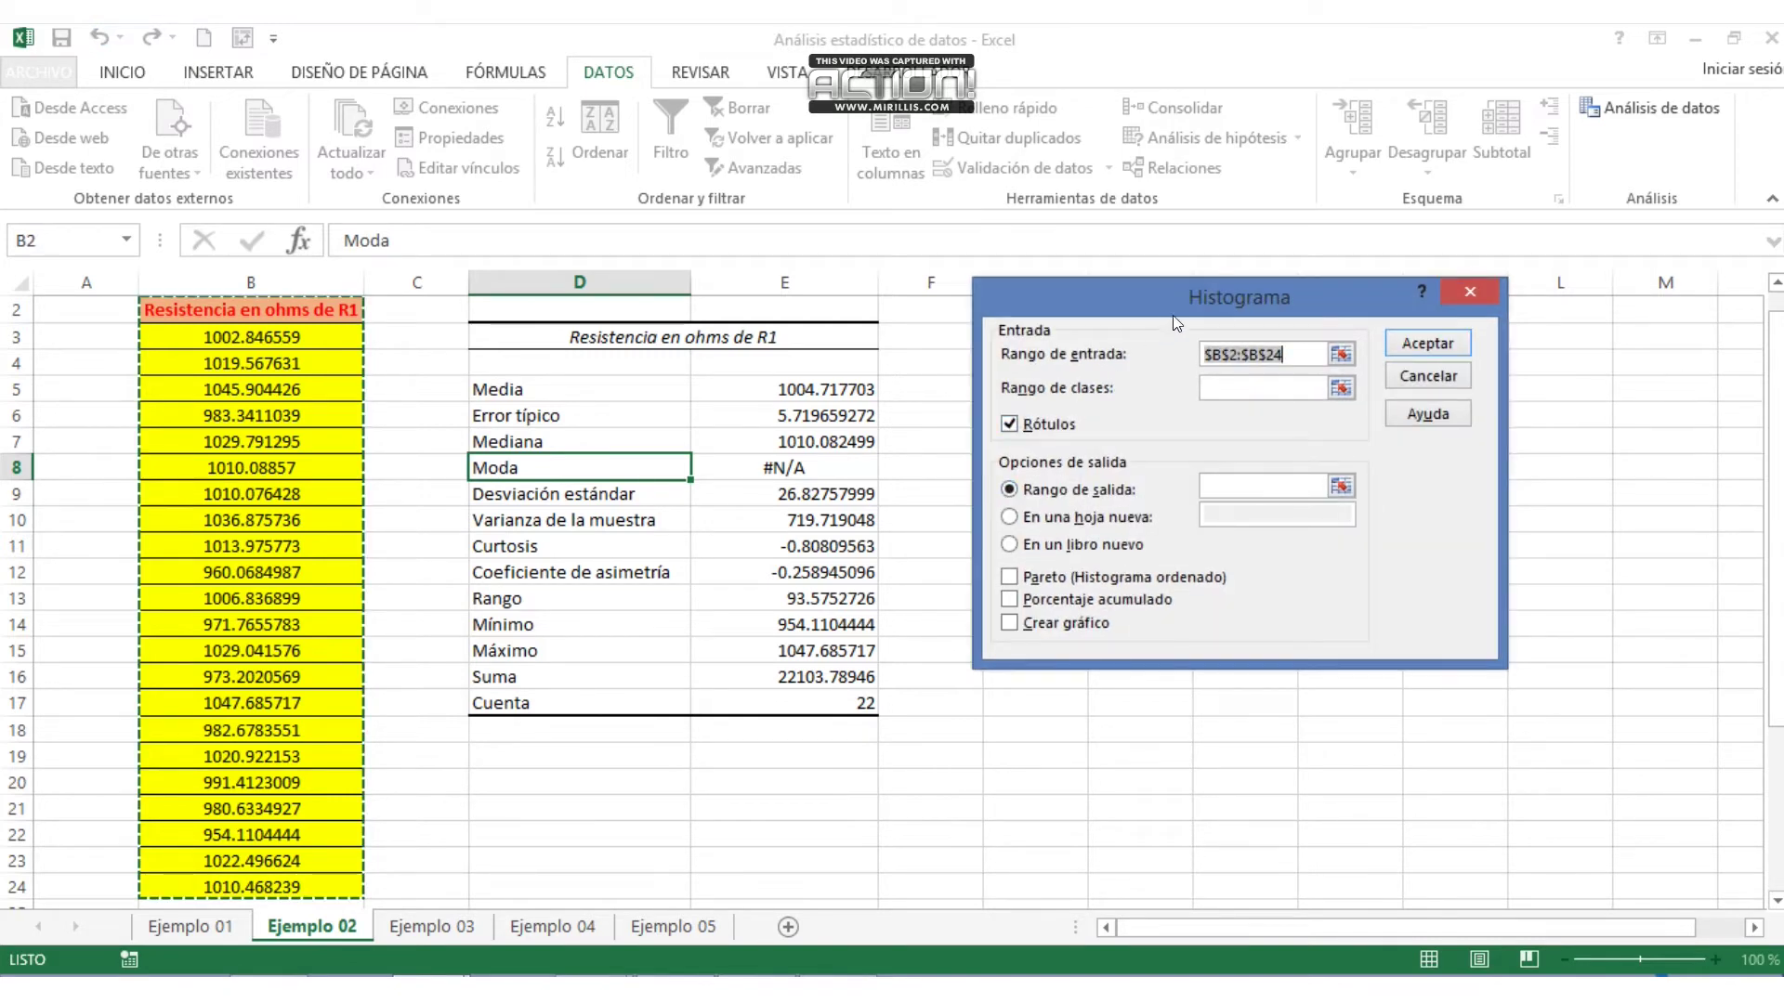
pyautogui.click(1341, 486)
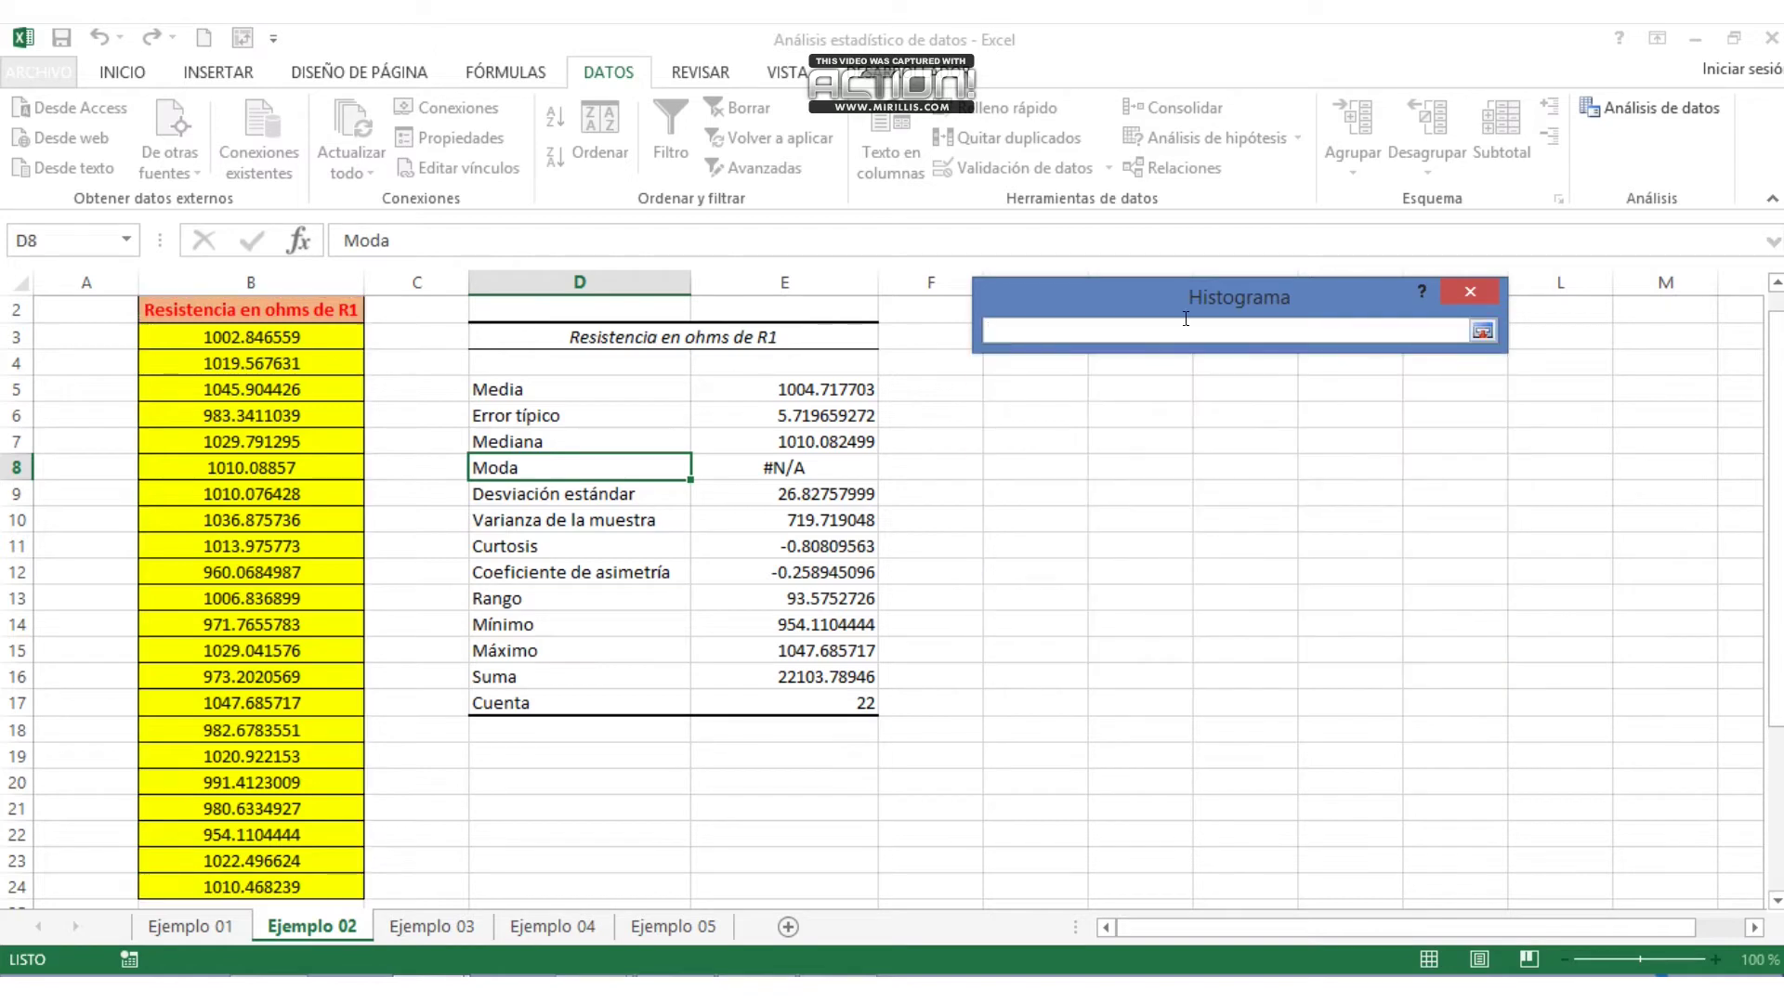
pyautogui.moveTo(1198, 299); pyautogui.dragTo(1308, 209)
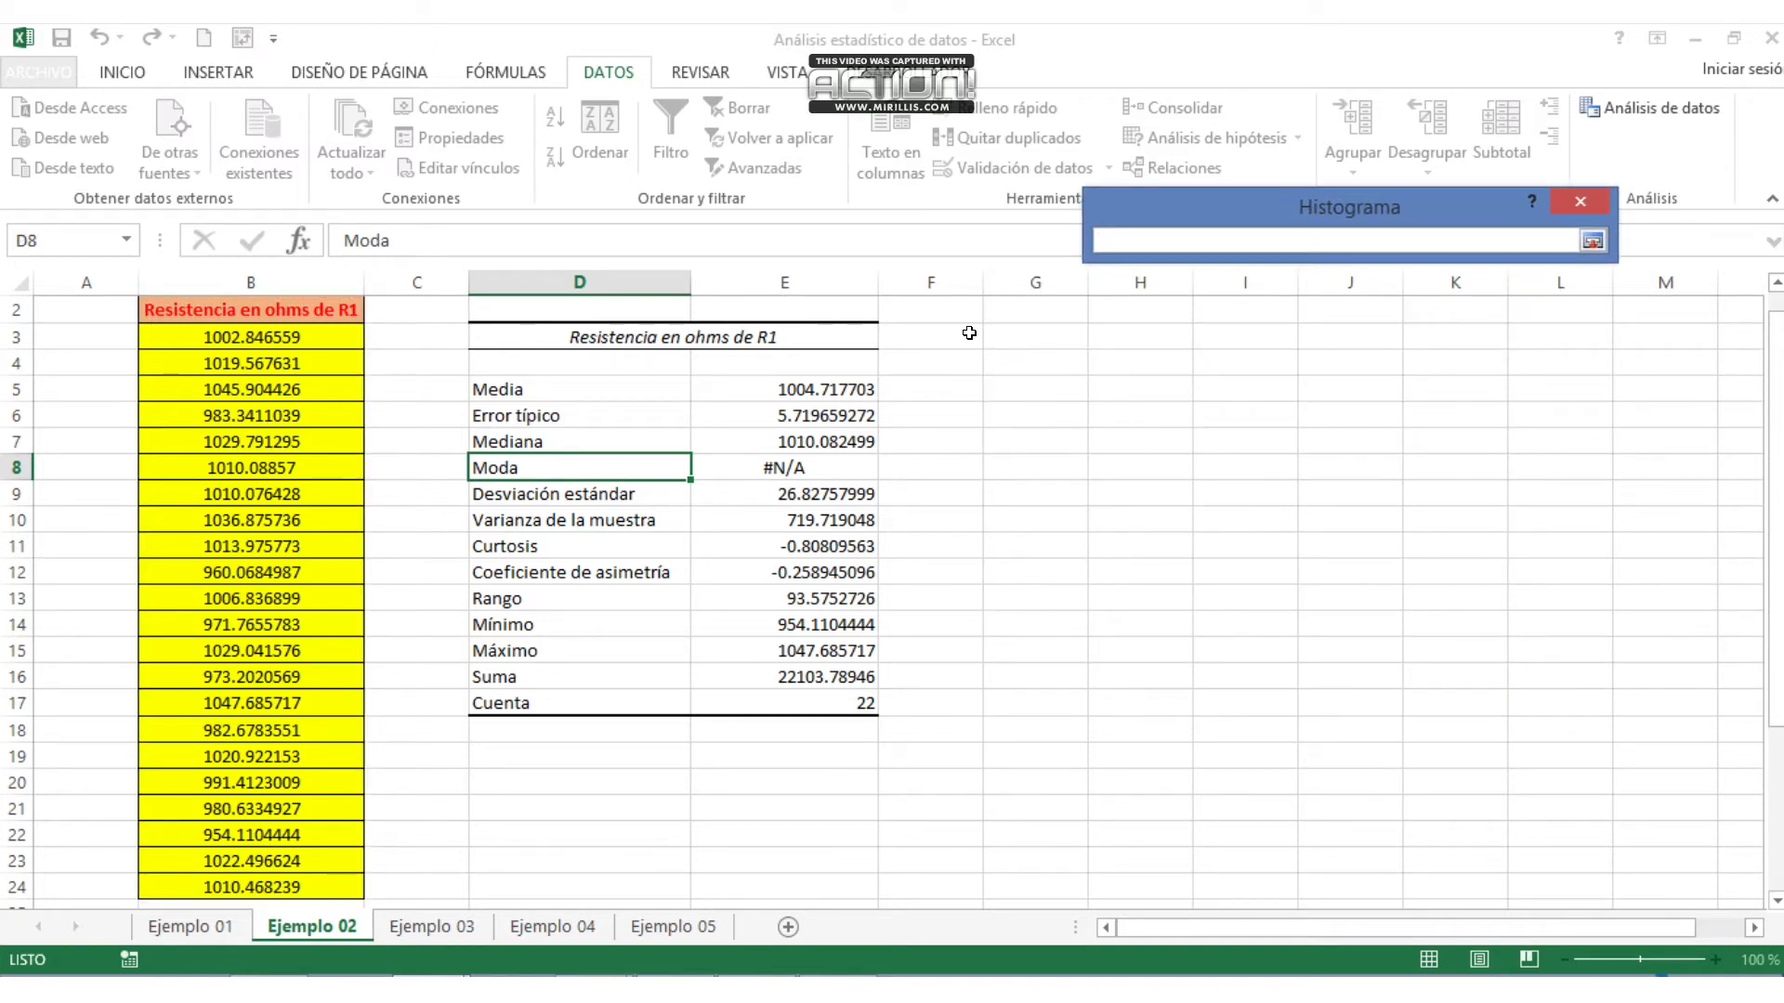
pyautogui.click(999, 333)
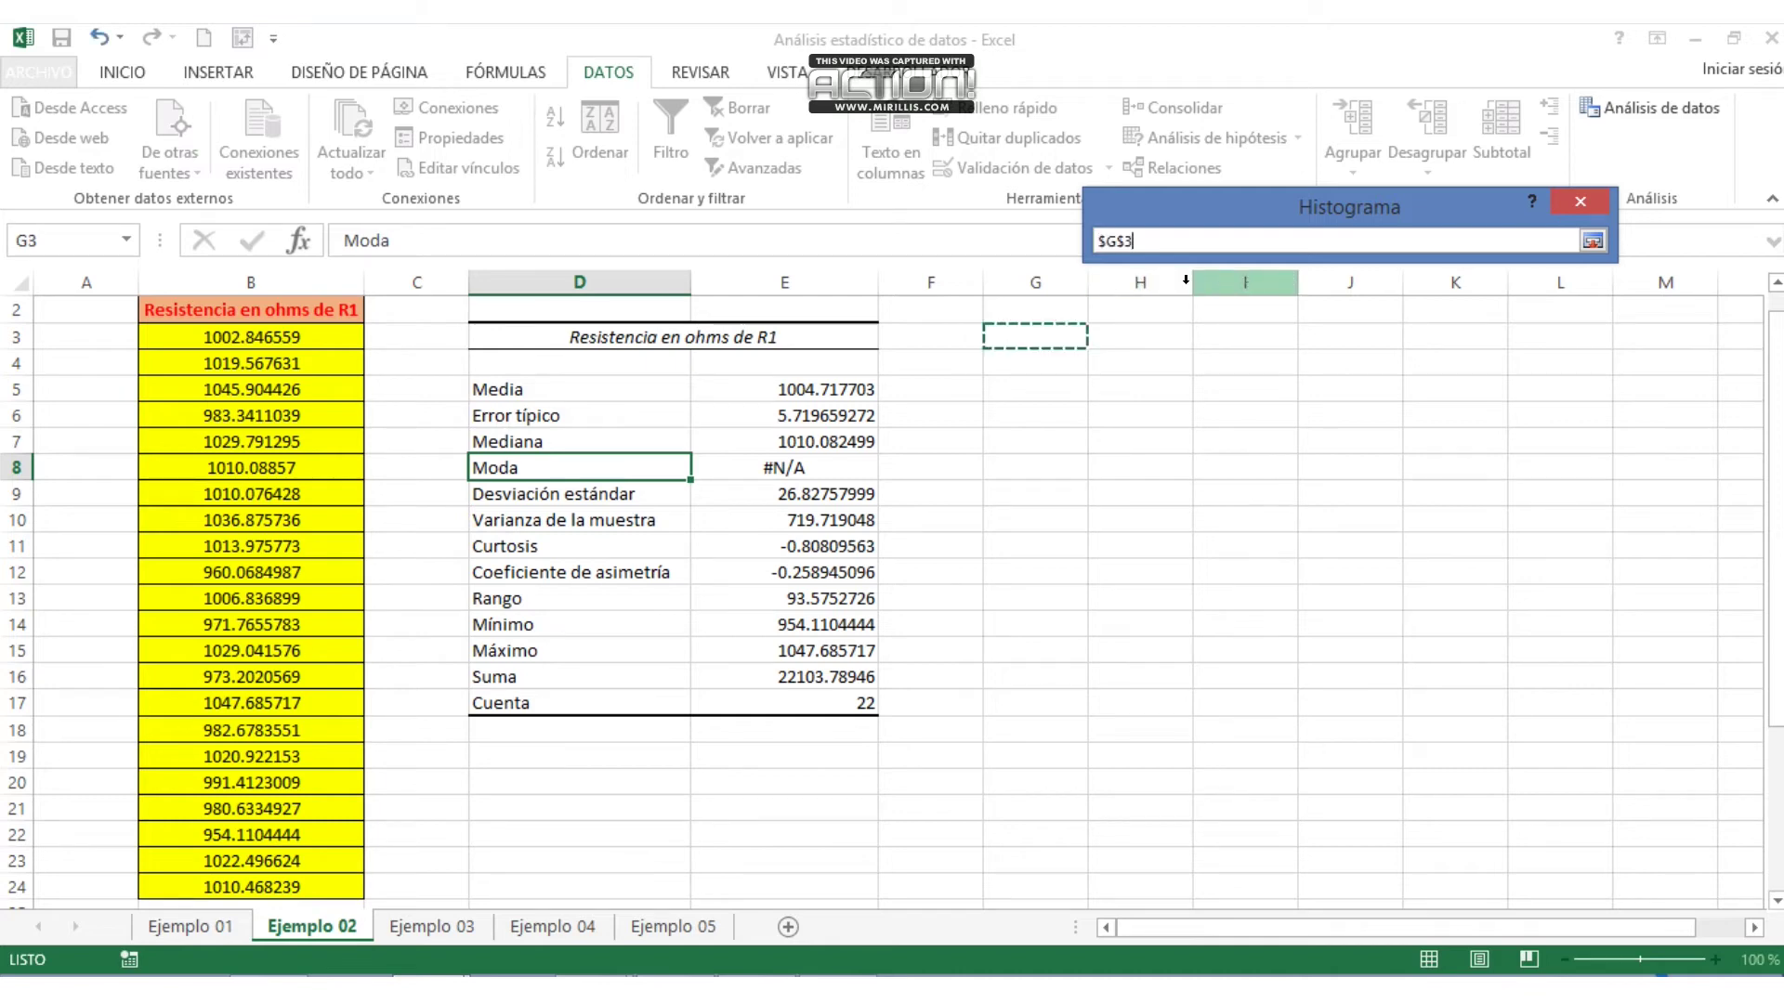
pyautogui.click(1592, 240)
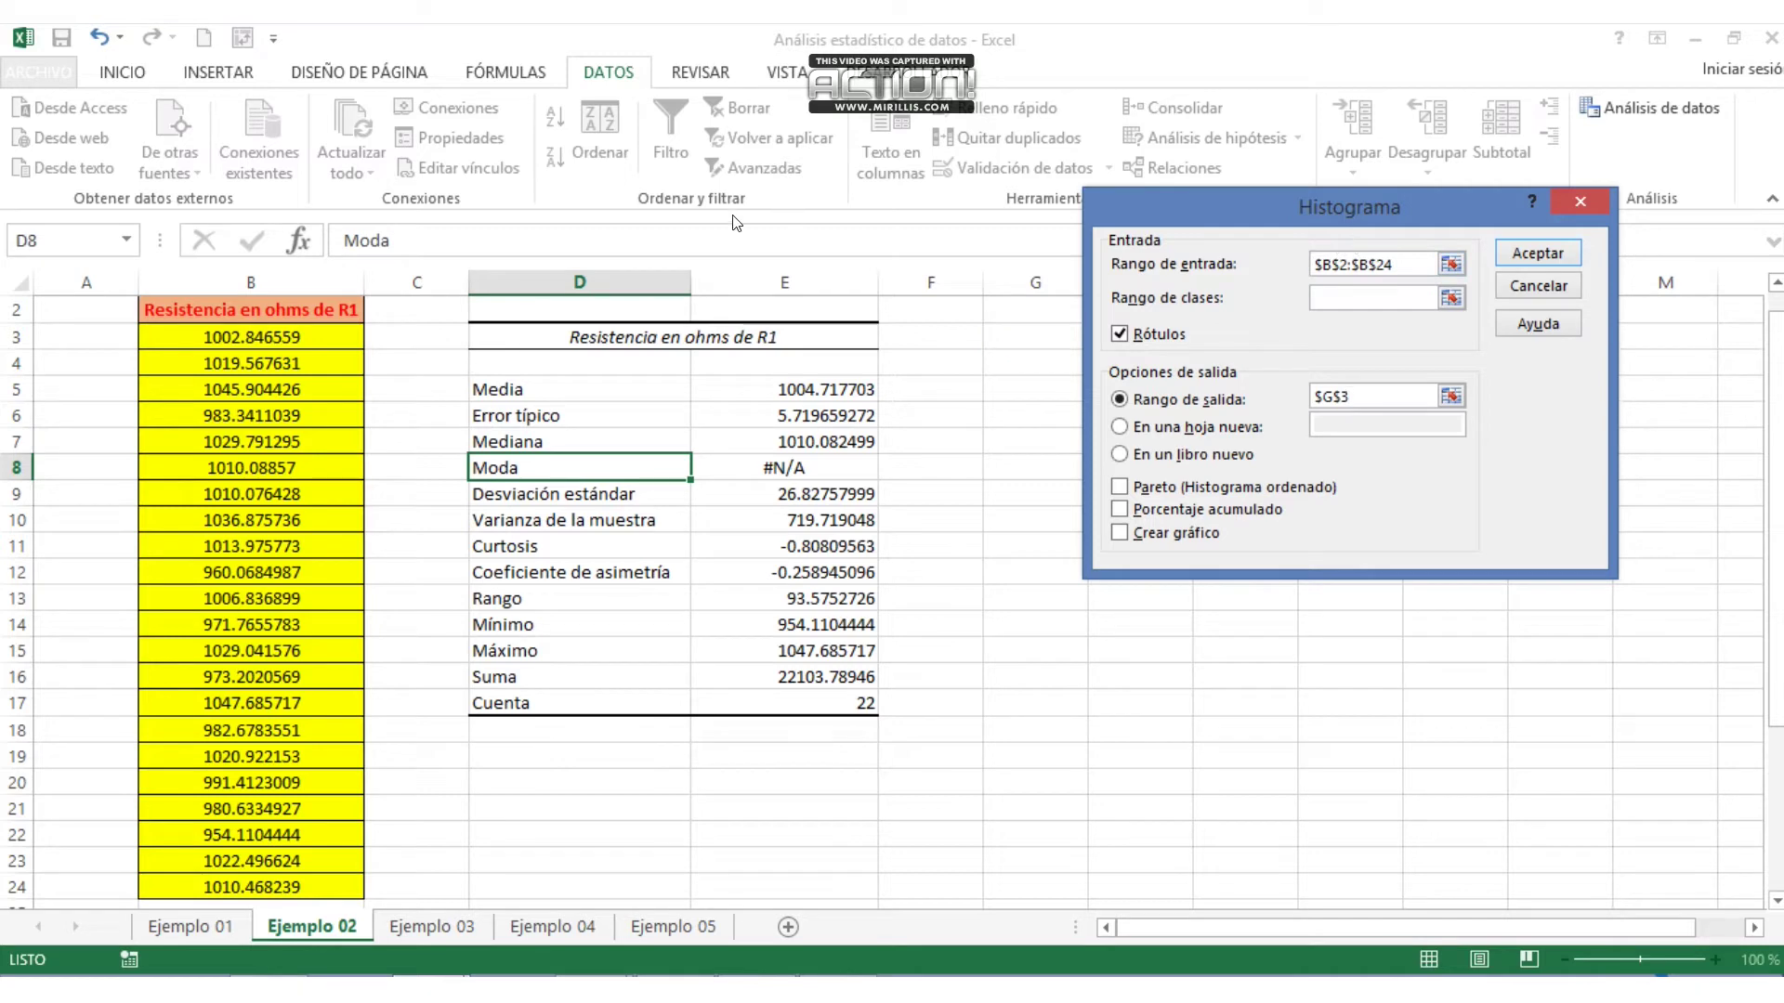
pyautogui.moveTo(1247, 210); pyautogui.dragTo(322, 131)
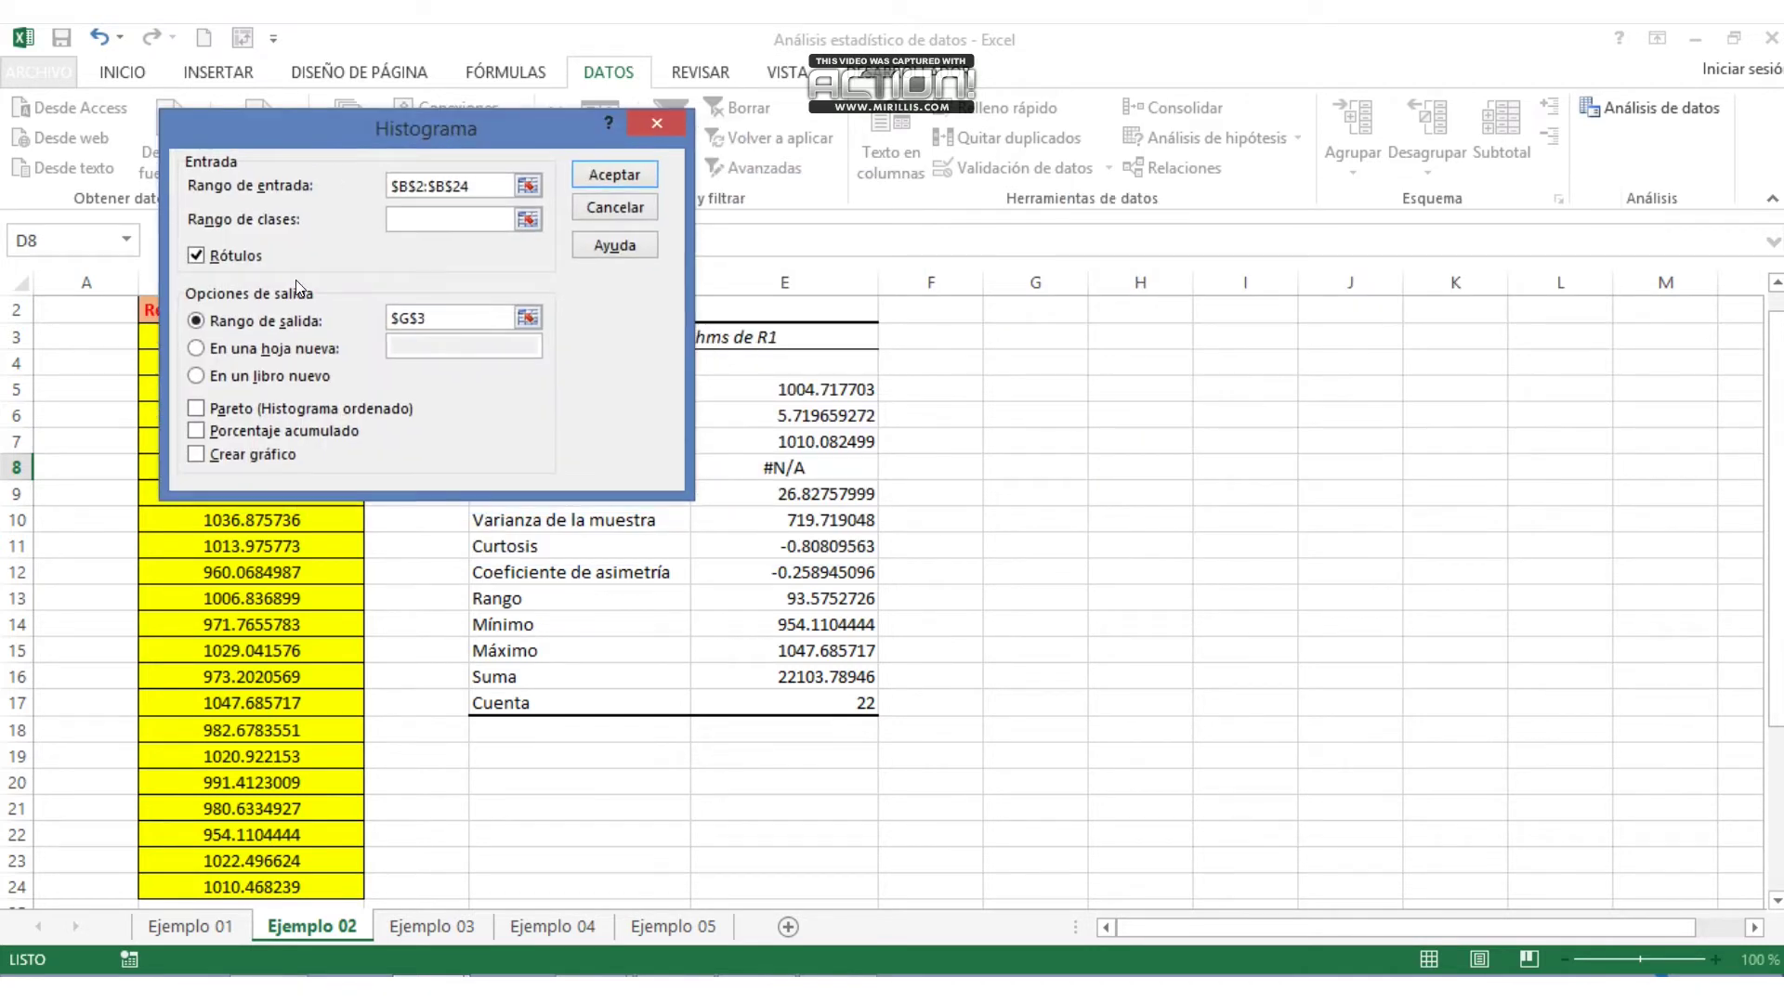
# - Generate the R1 histogram with Crear gráfico enabled and move its chart below the Clase and Frecuencia table
pyautogui.click(194, 456)
pyautogui.click(615, 176)
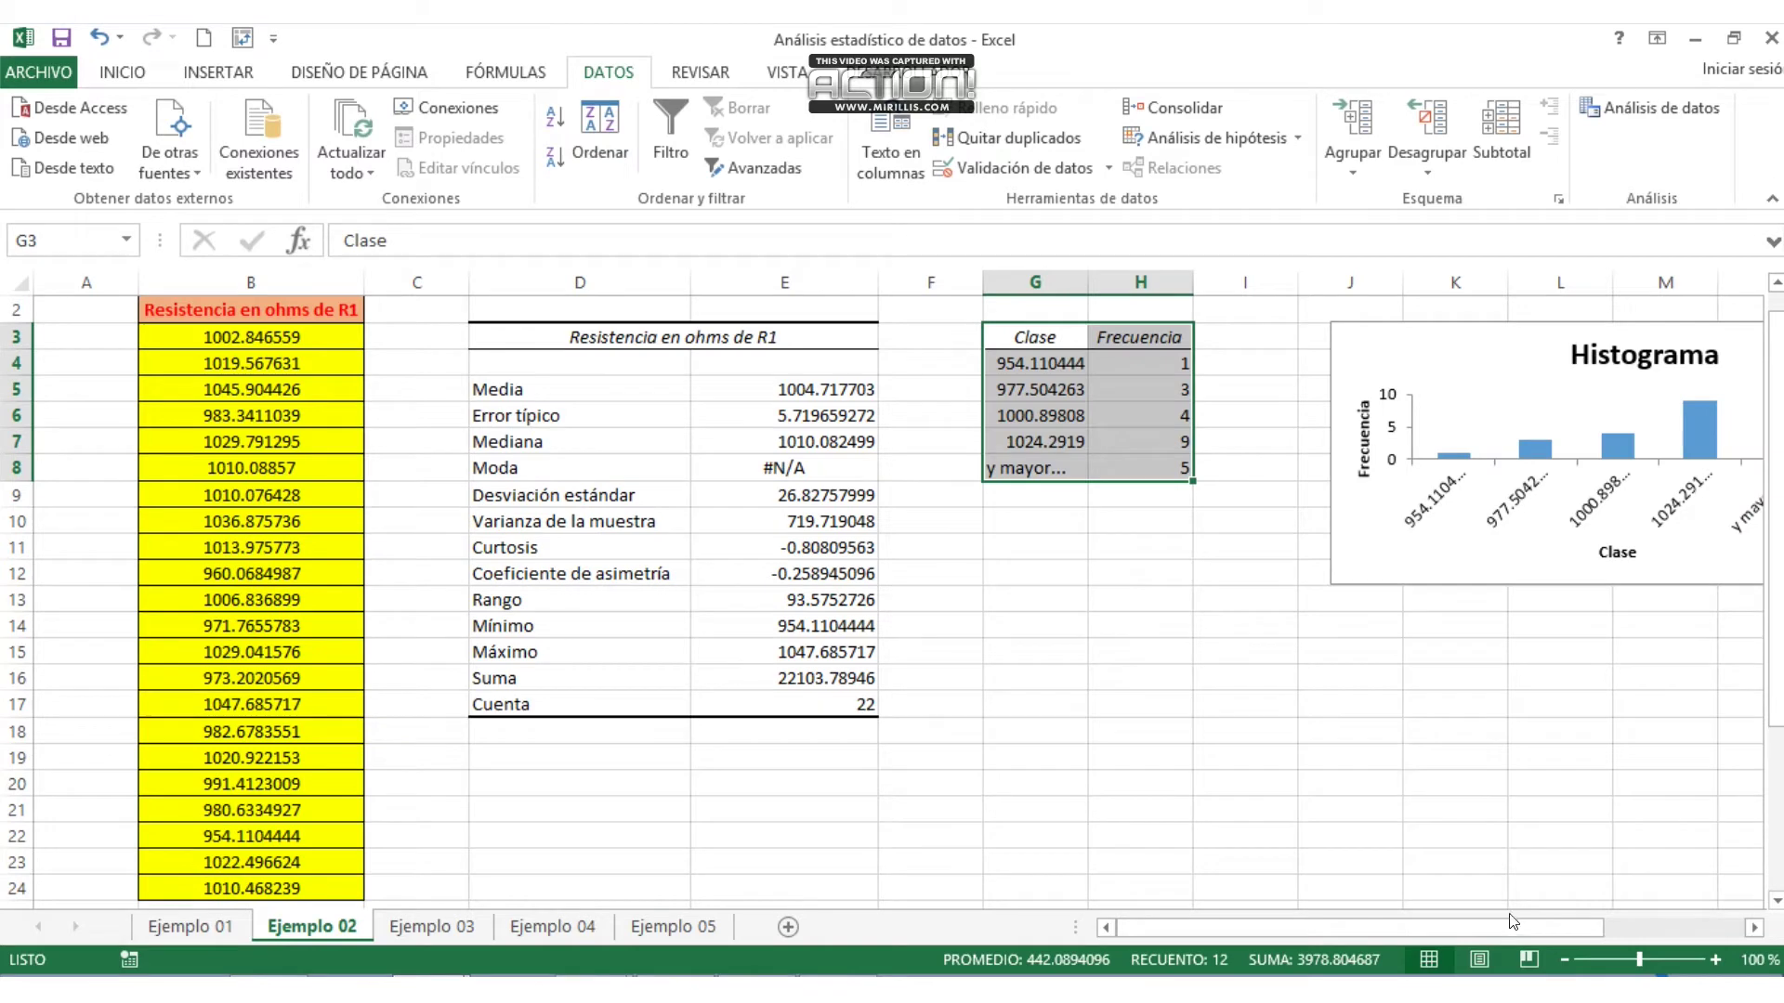
pyautogui.moveTo(1511, 927); pyautogui.dragTo(1589, 927)
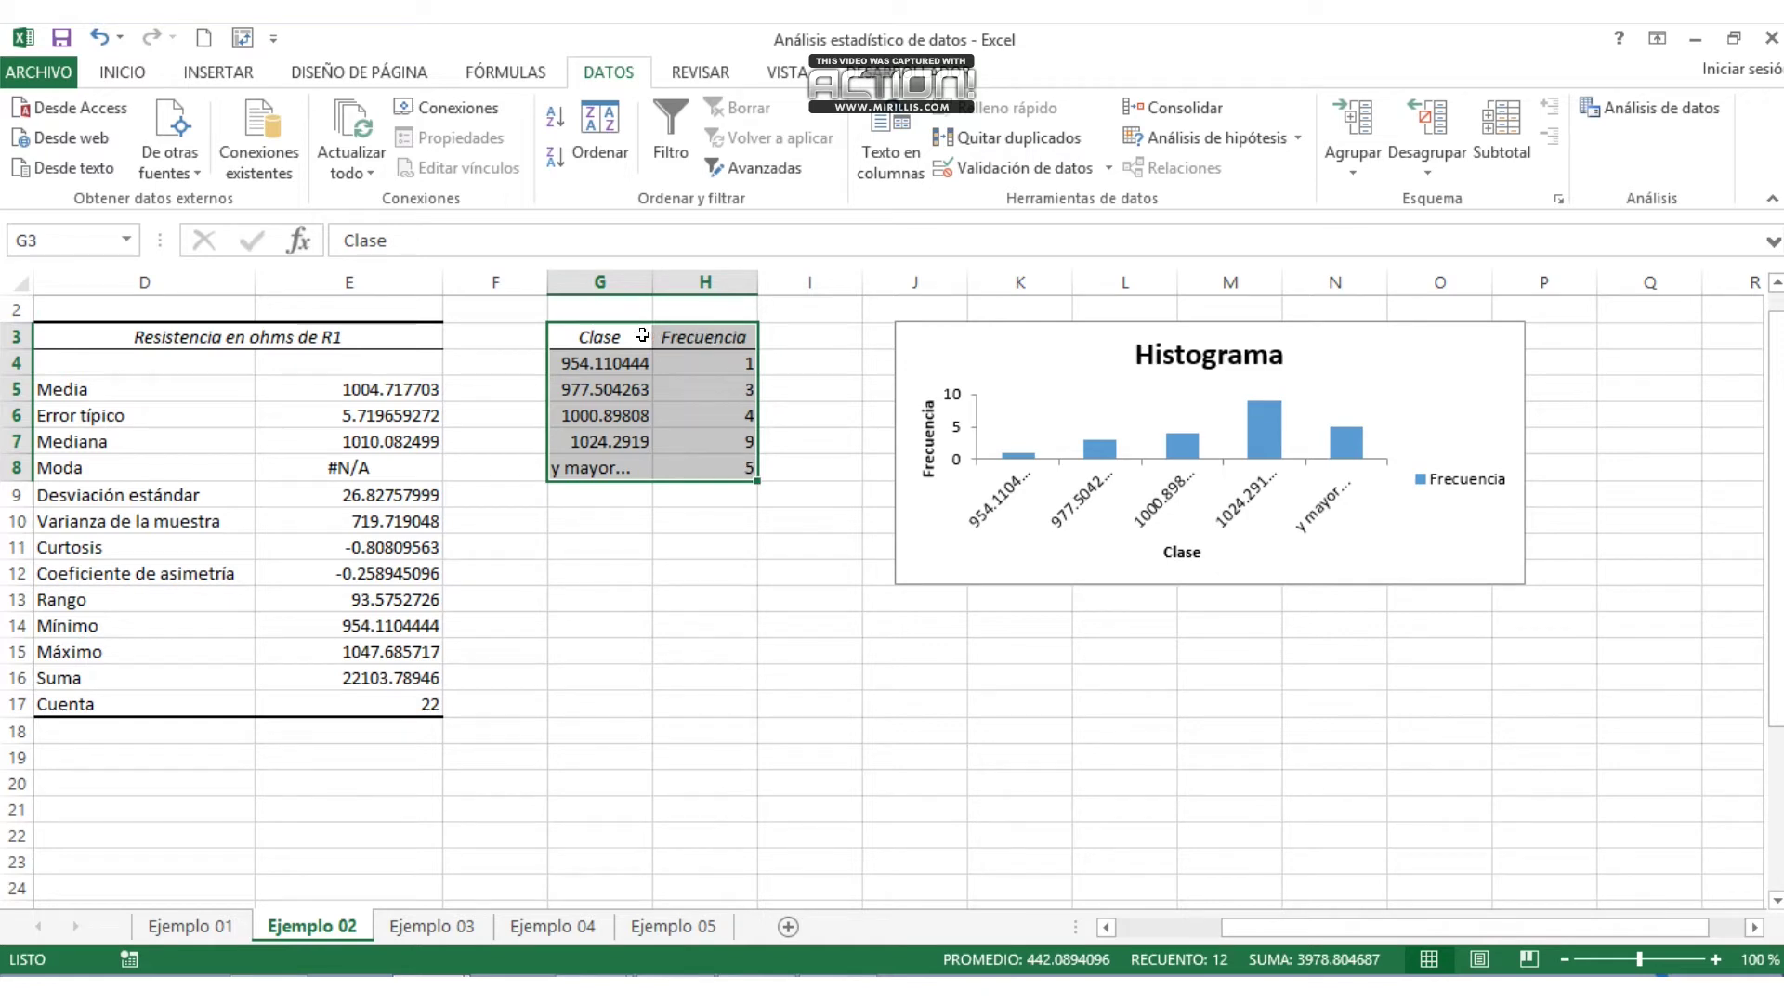
pyautogui.click(922, 503)
pyautogui.moveTo(924, 509)
pyautogui.mouseDown()
pyautogui.moveTo(635, 698)
pyautogui.moveTo(600, 697)
pyautogui.mouseUp()
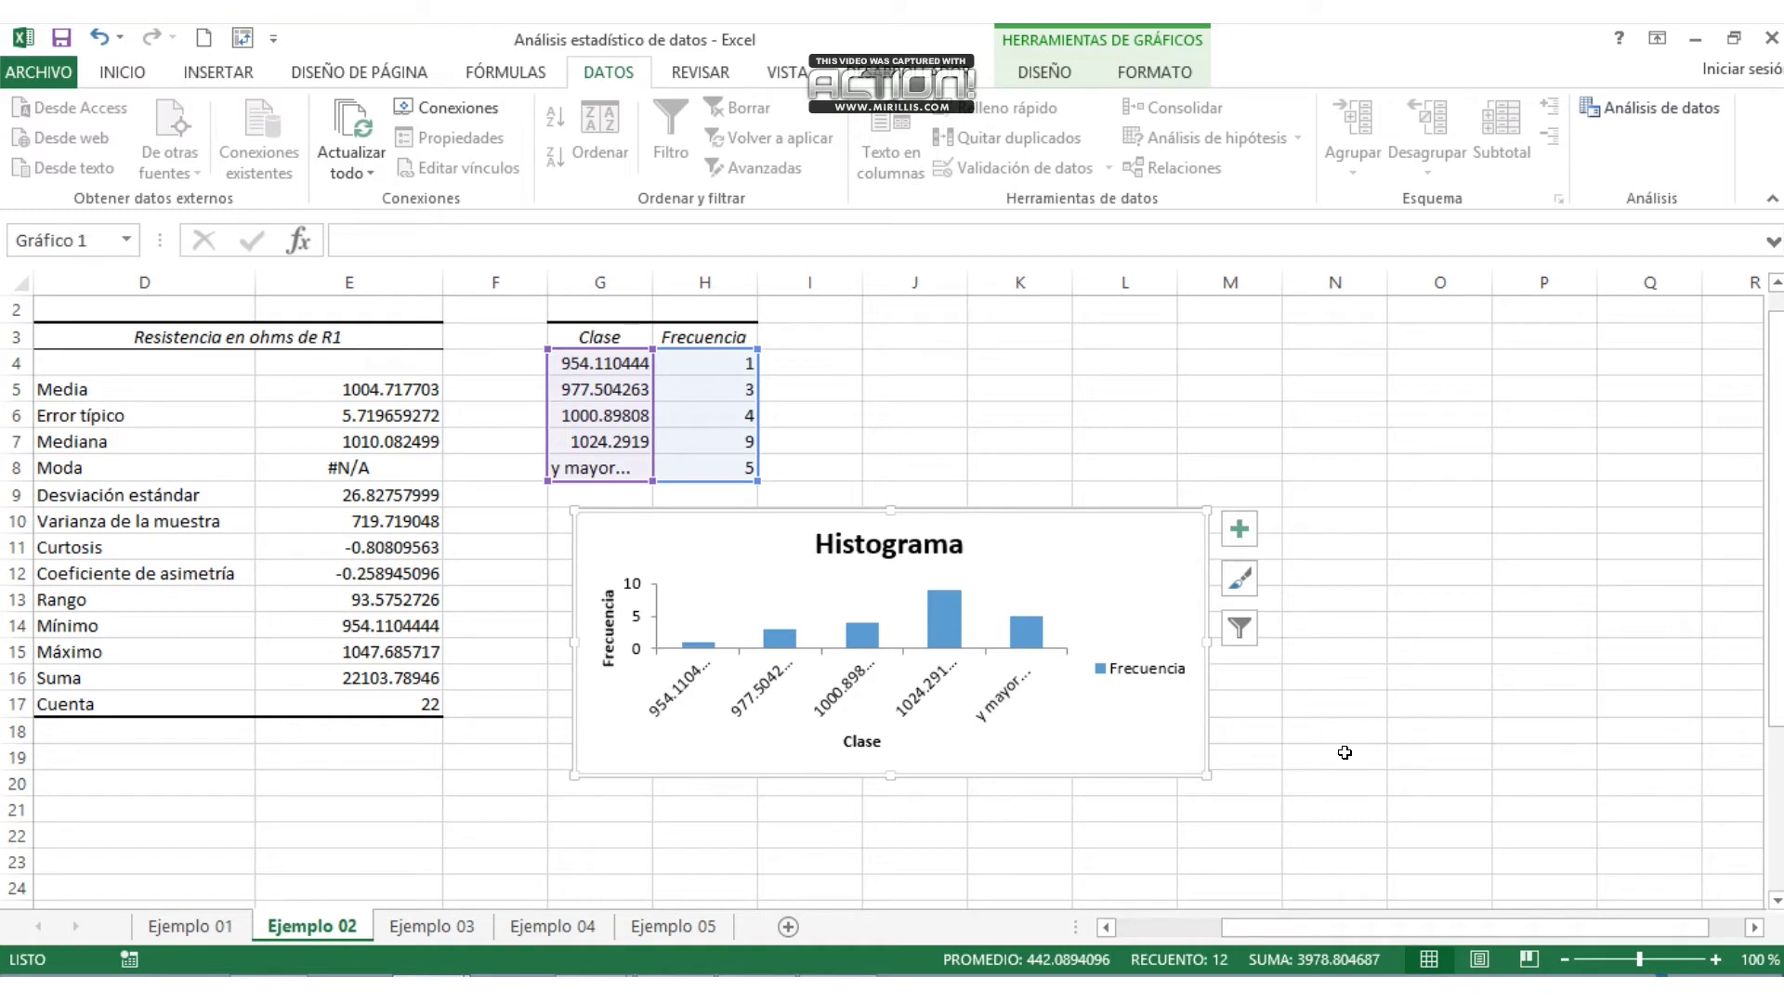
pyautogui.moveTo(1427, 929); pyautogui.dragTo(1238, 931)
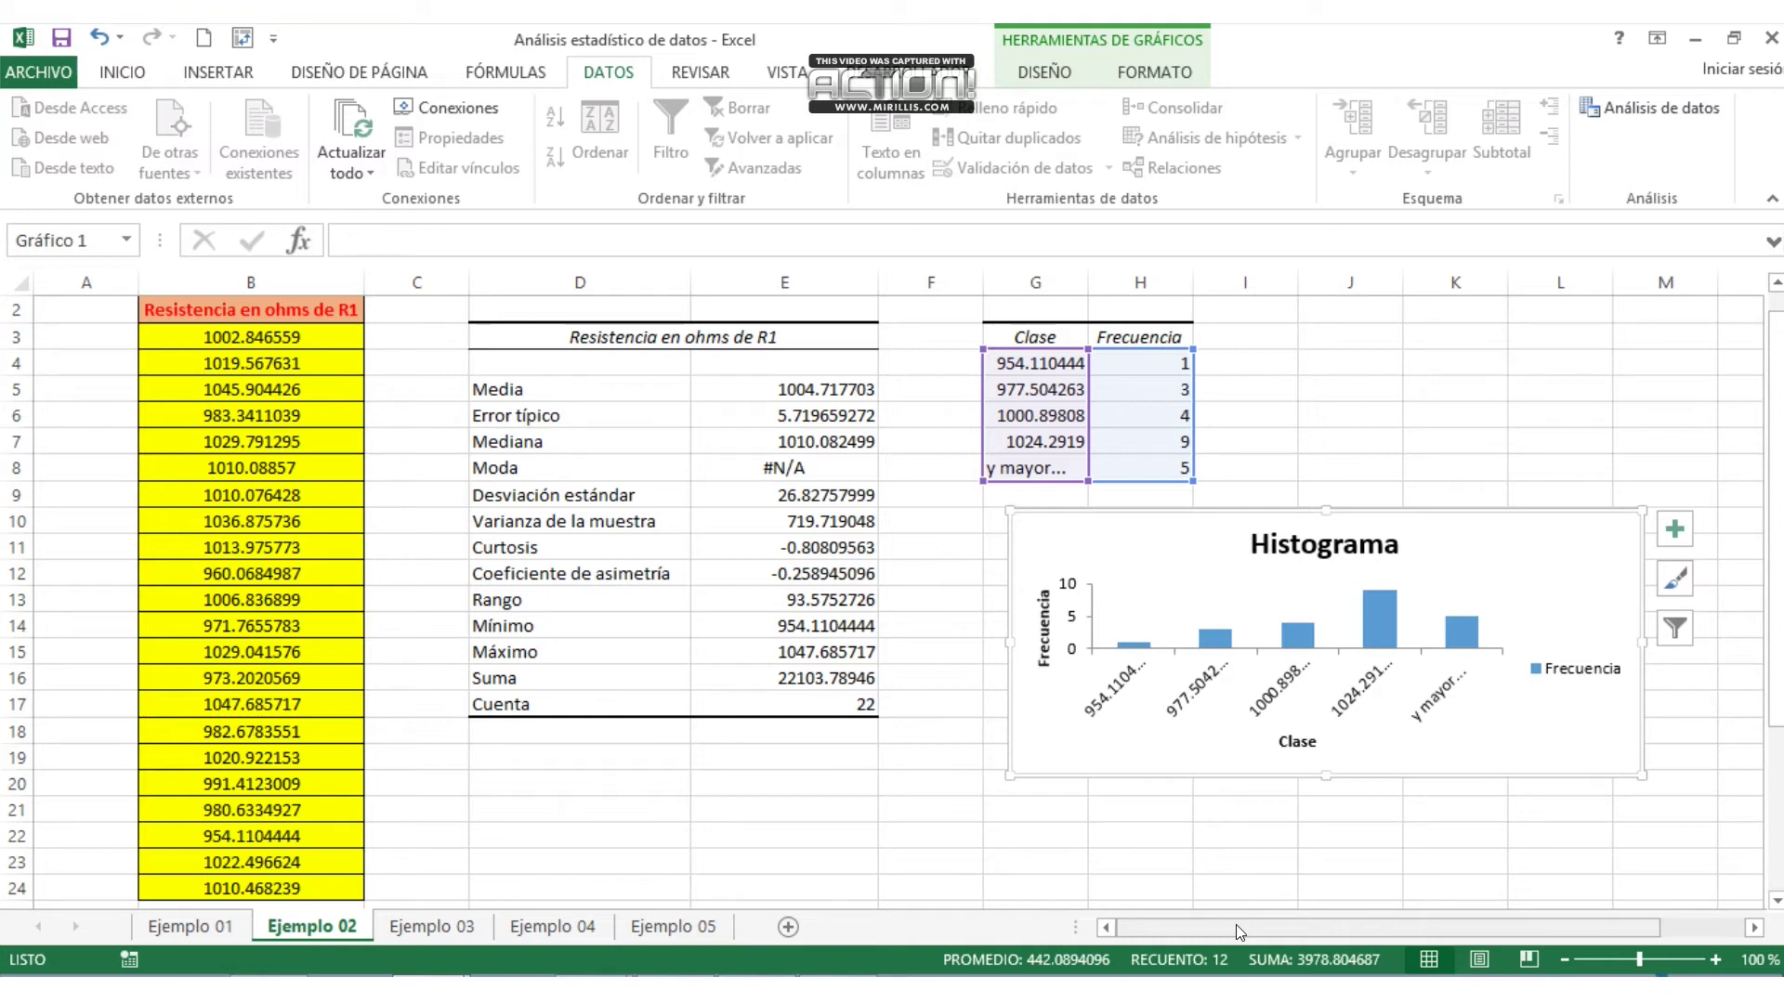
pyautogui.click(1355, 444)
pyautogui.click(1167, 535)
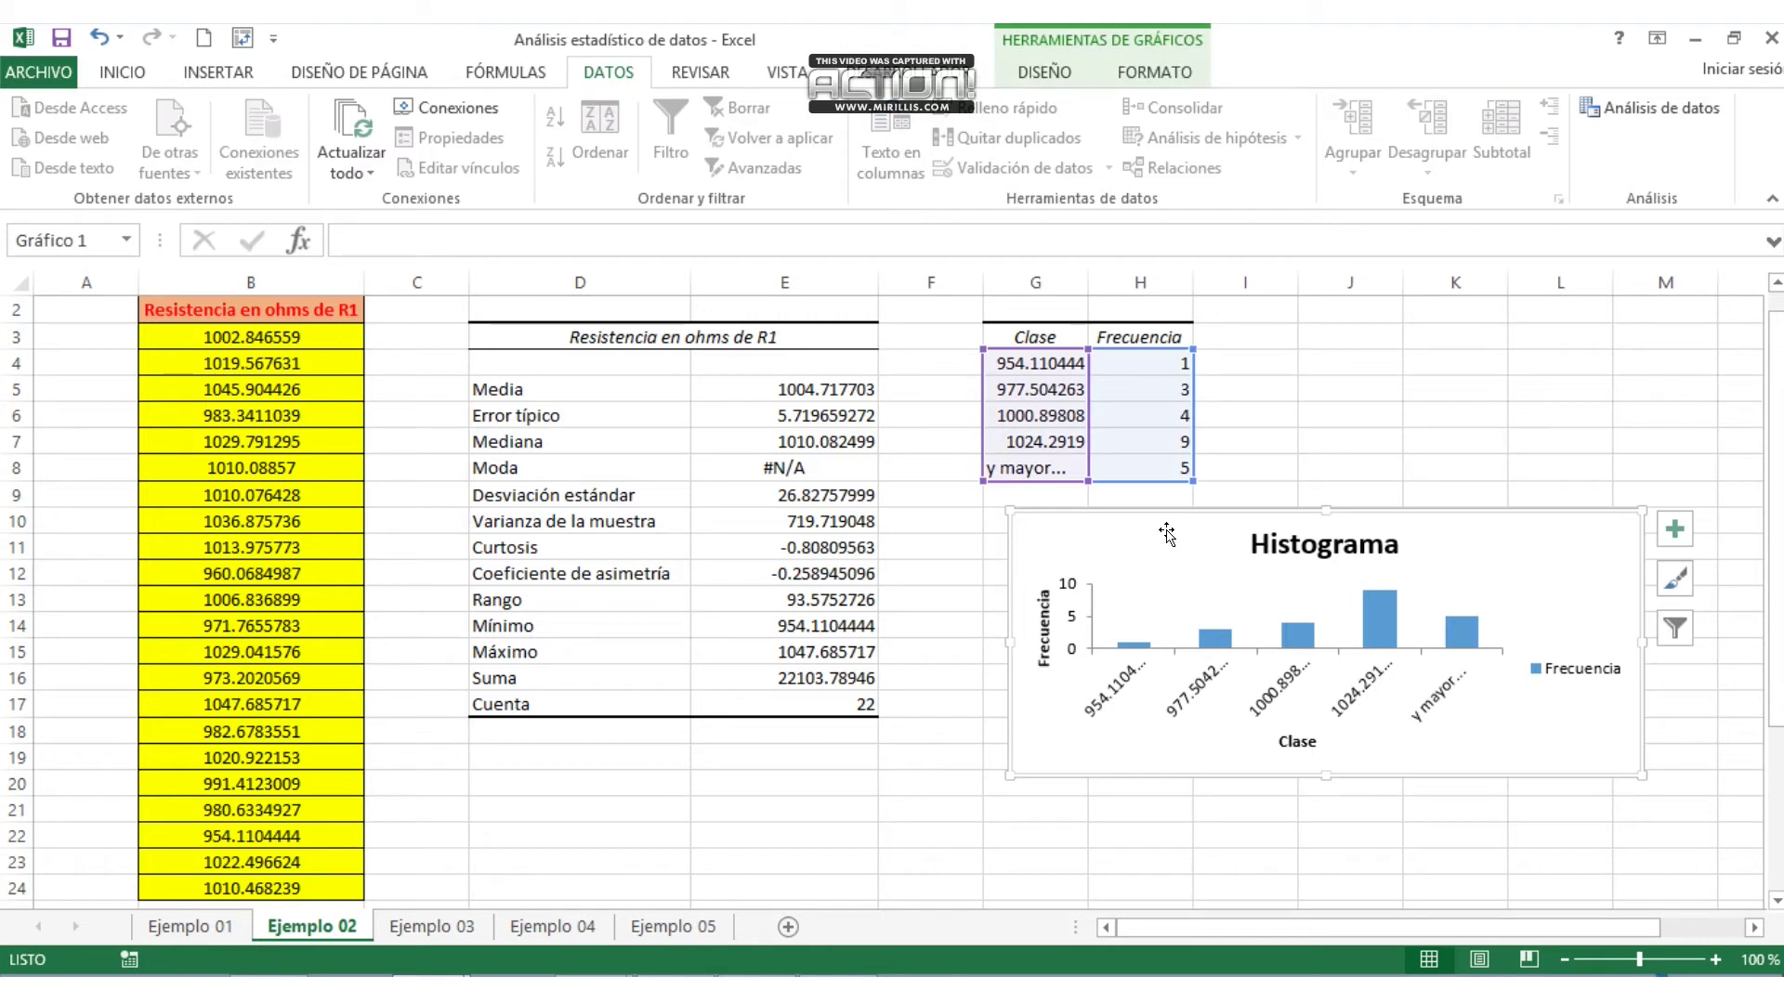
pyautogui.click(1044, 72)
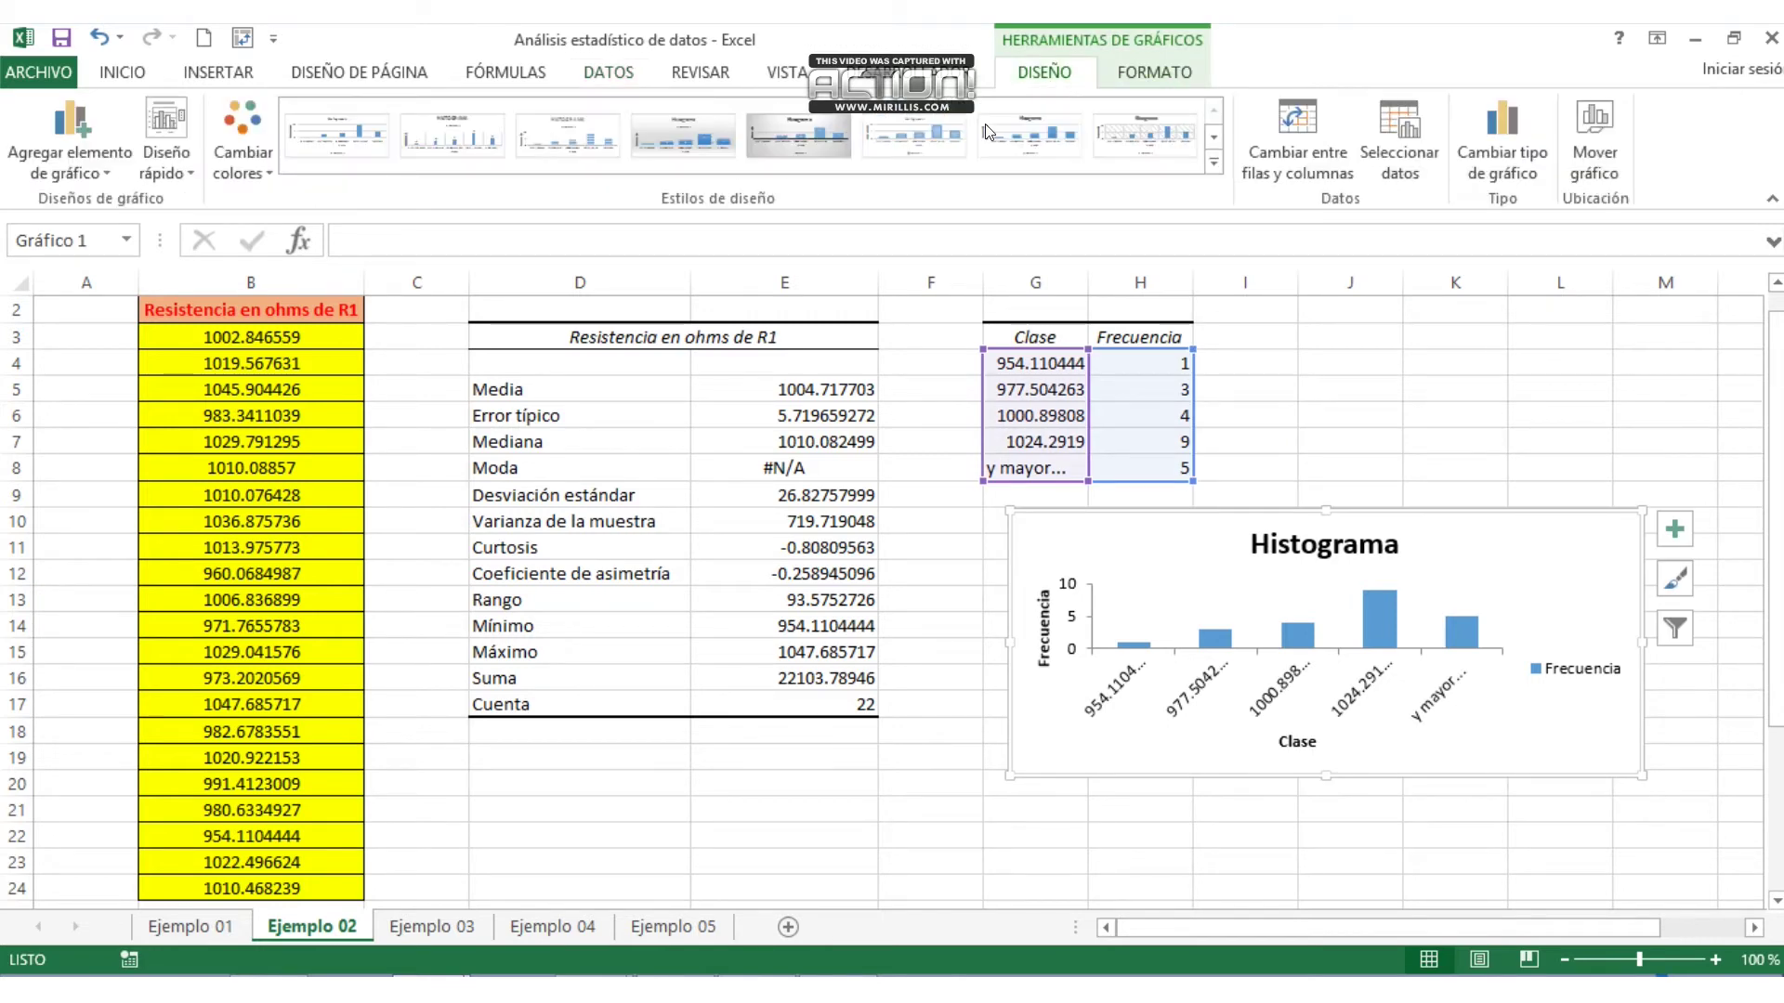
pyautogui.click(787, 122)
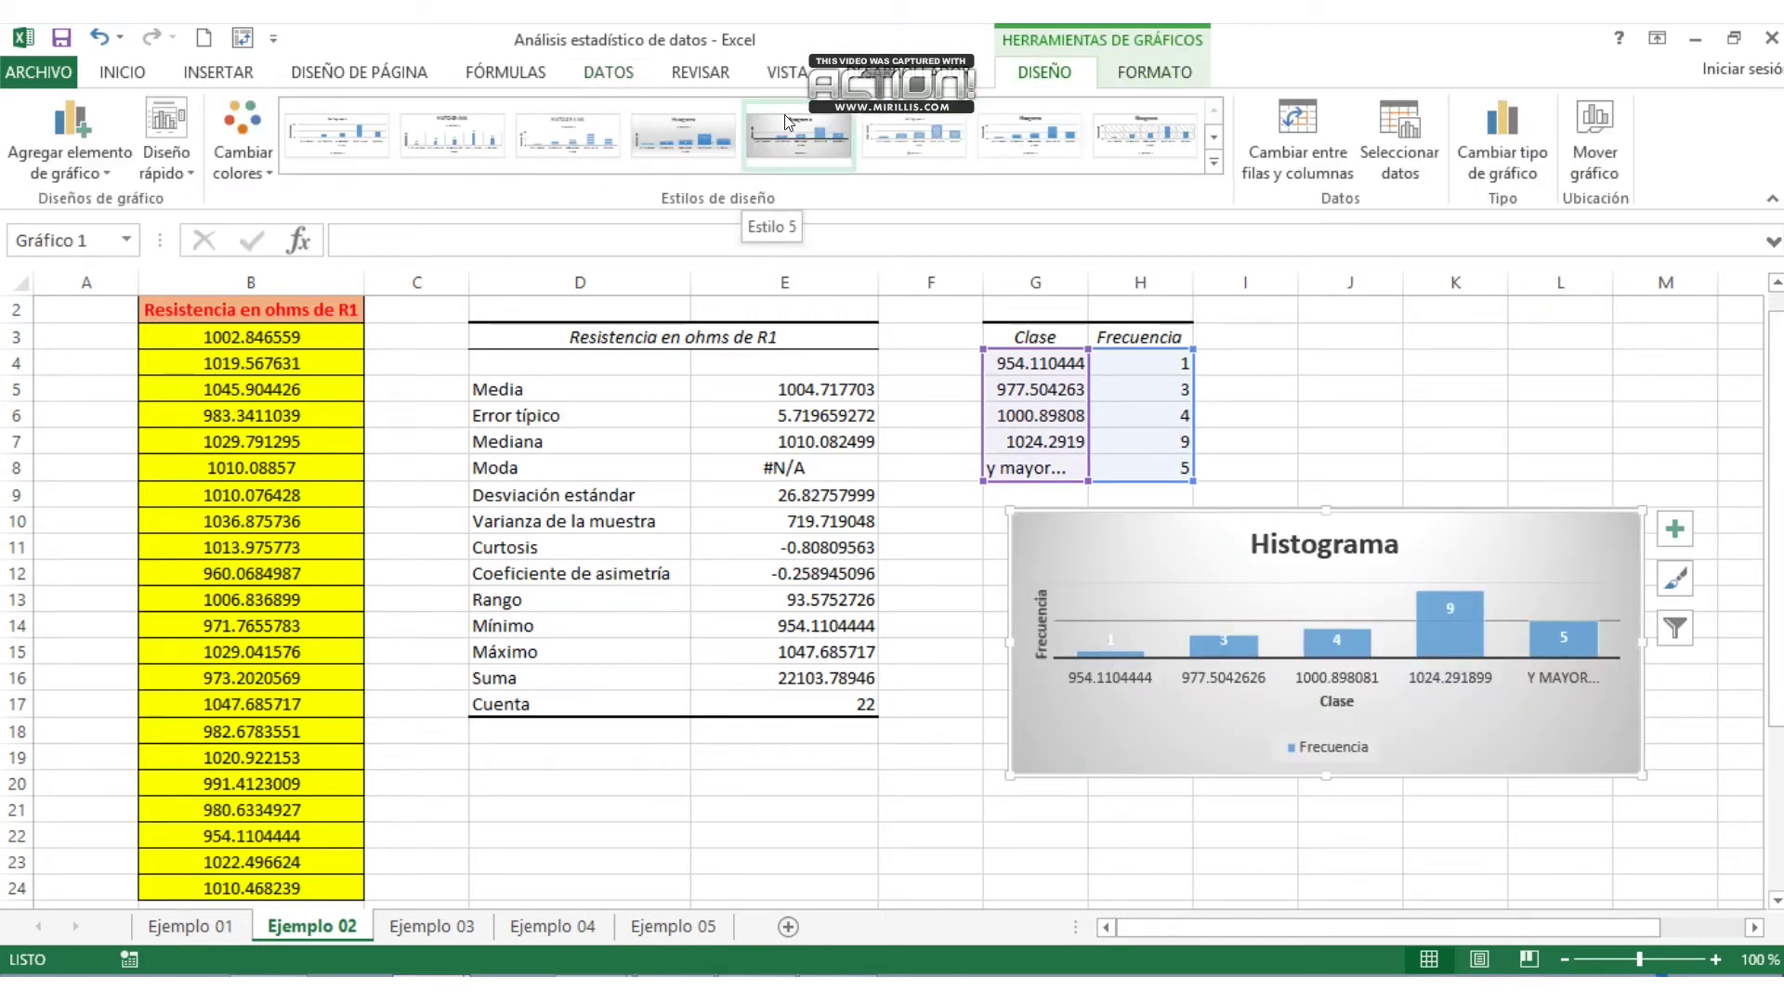
pyautogui.click(1213, 162)
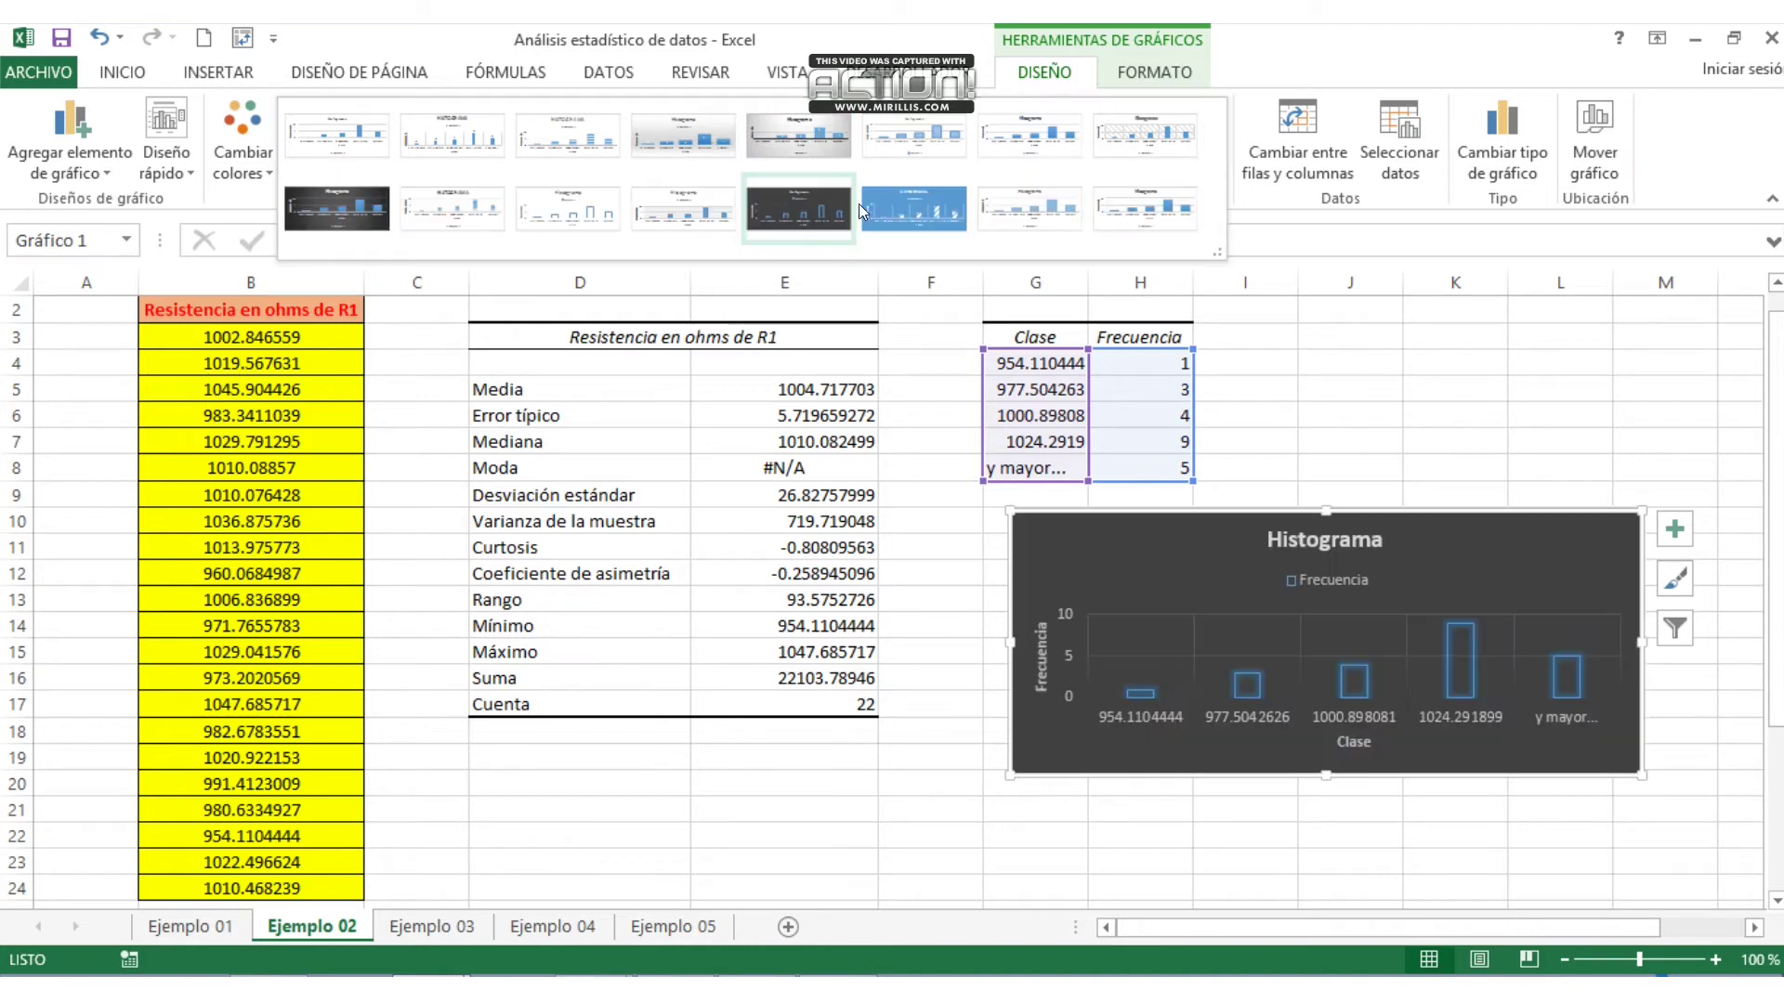
pyautogui.click(1460, 377)
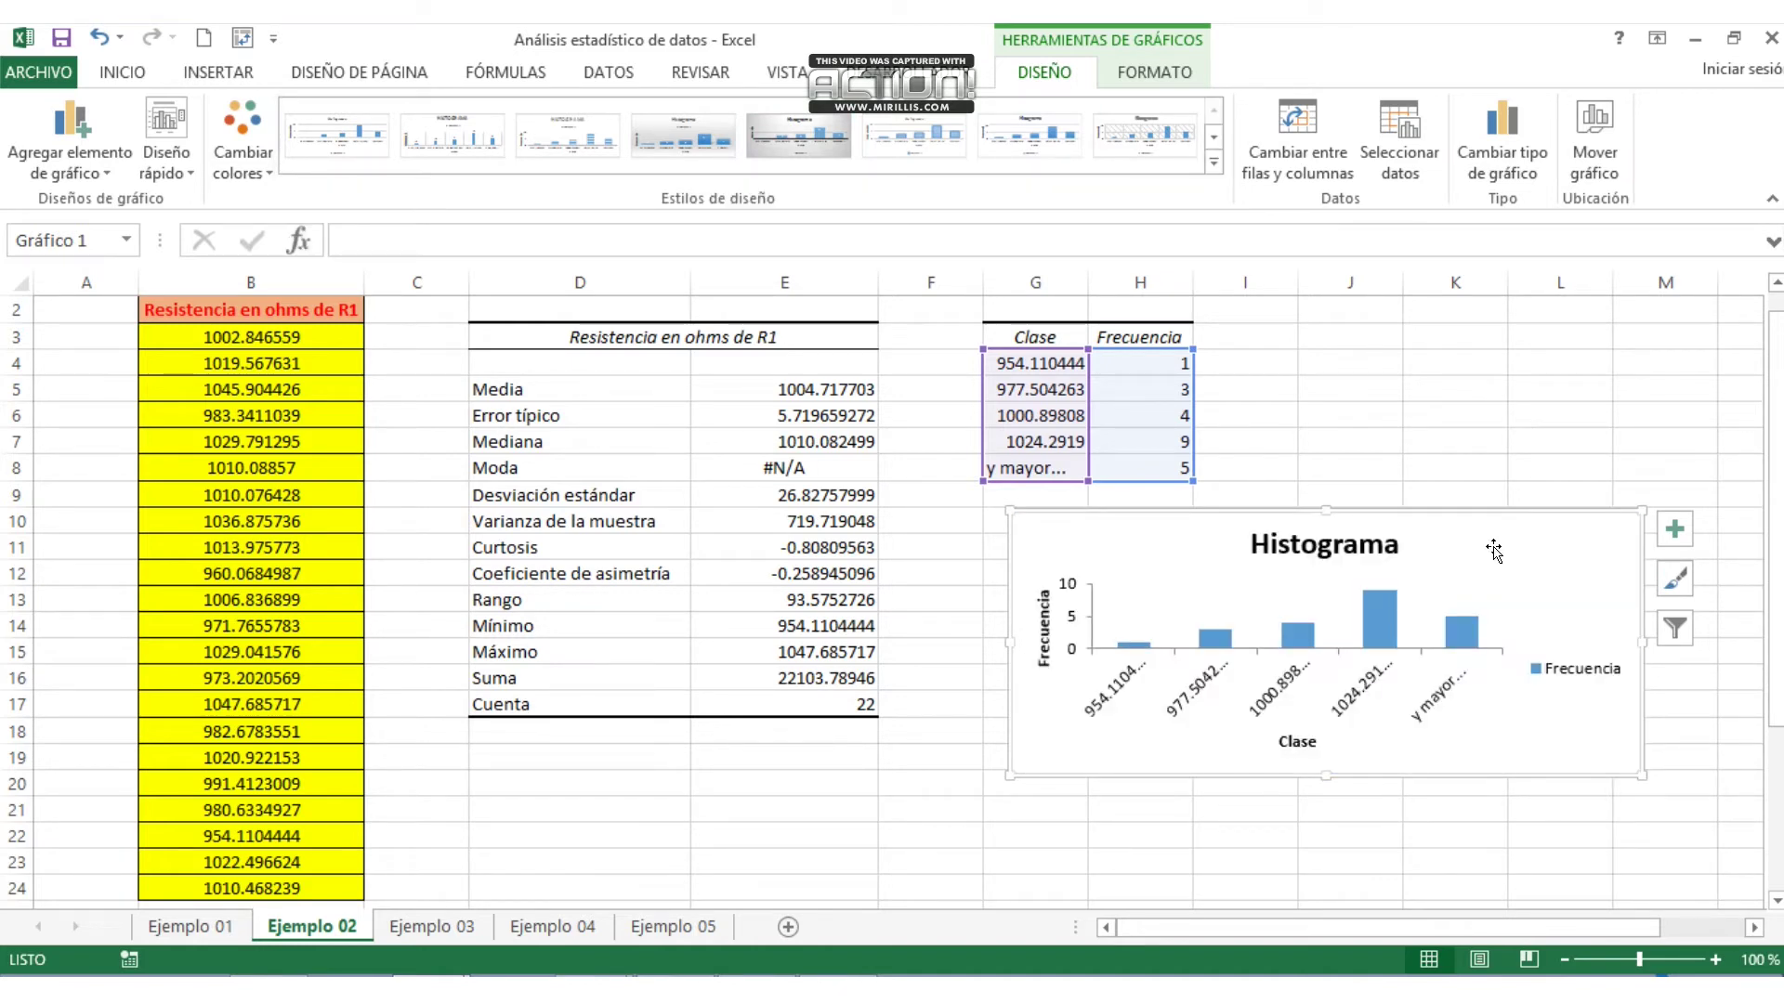
# - Apply the chart style with fine gridlines, a legend under the title and uppercase axis titles, and reposition the histogram below its frequency table
pyautogui.moveTo(1484, 511); pyautogui.dragTo(1459, 486)
pyautogui.click(1355, 611)
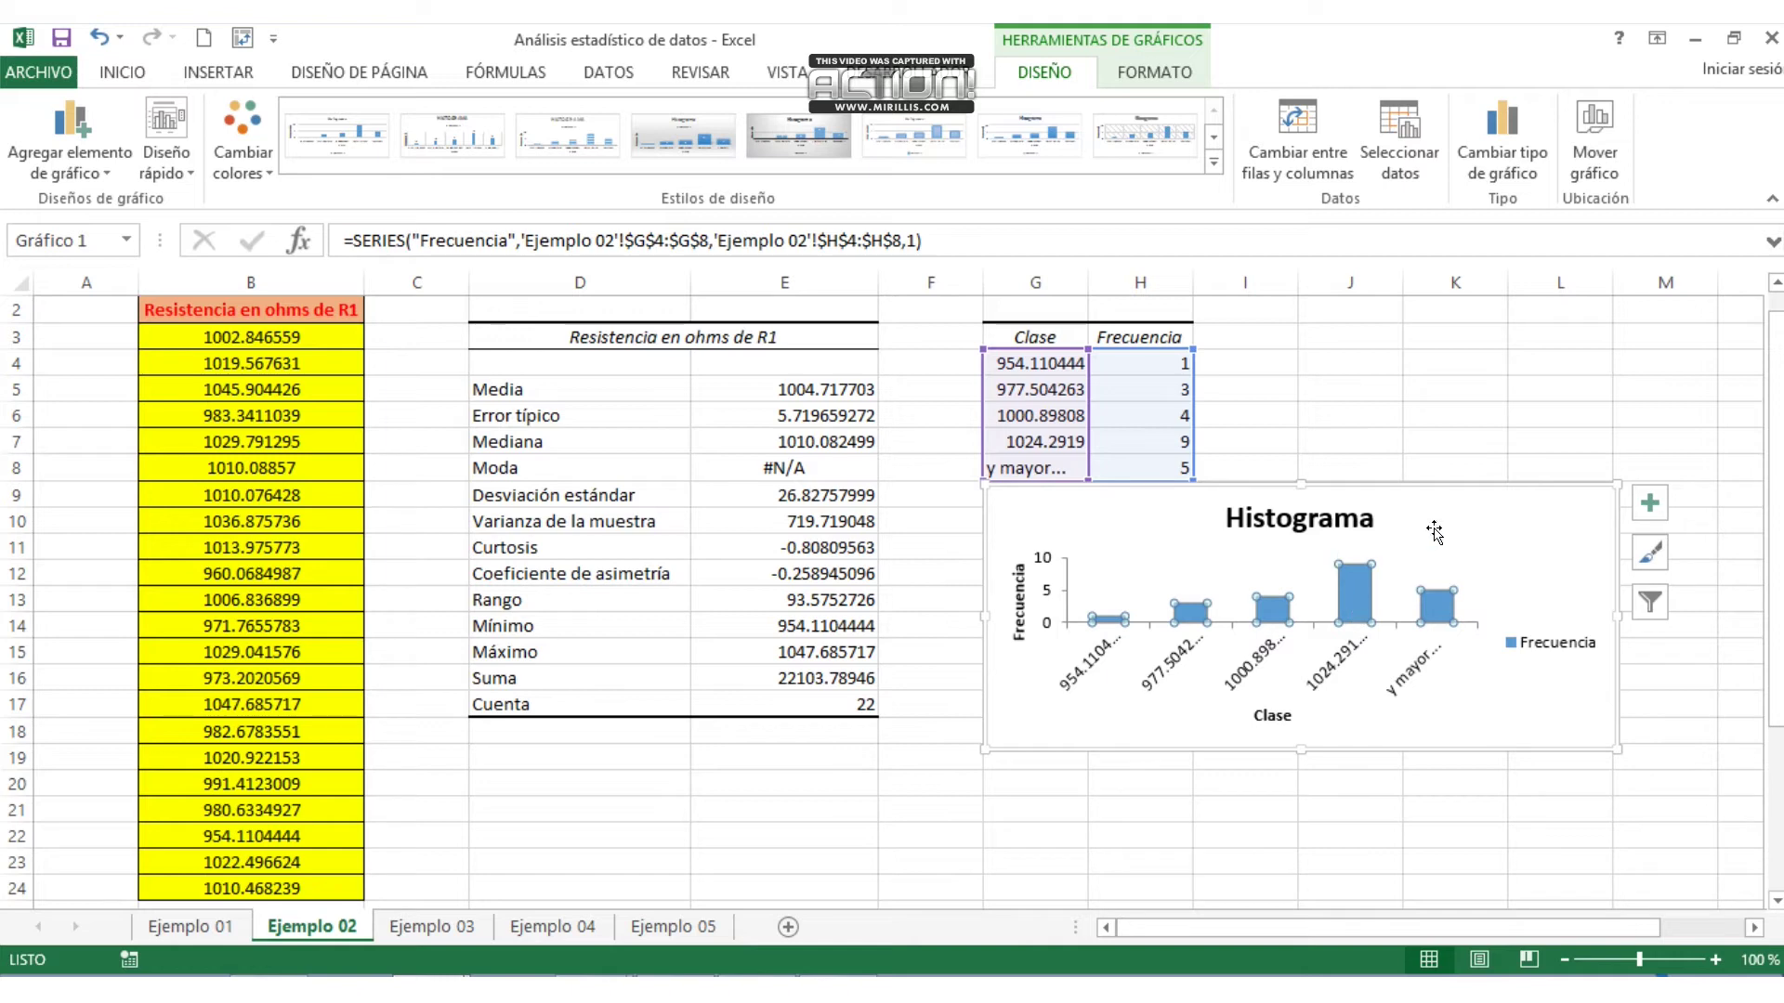
pyautogui.moveTo(1431, 532); pyautogui.dragTo(1403, 595)
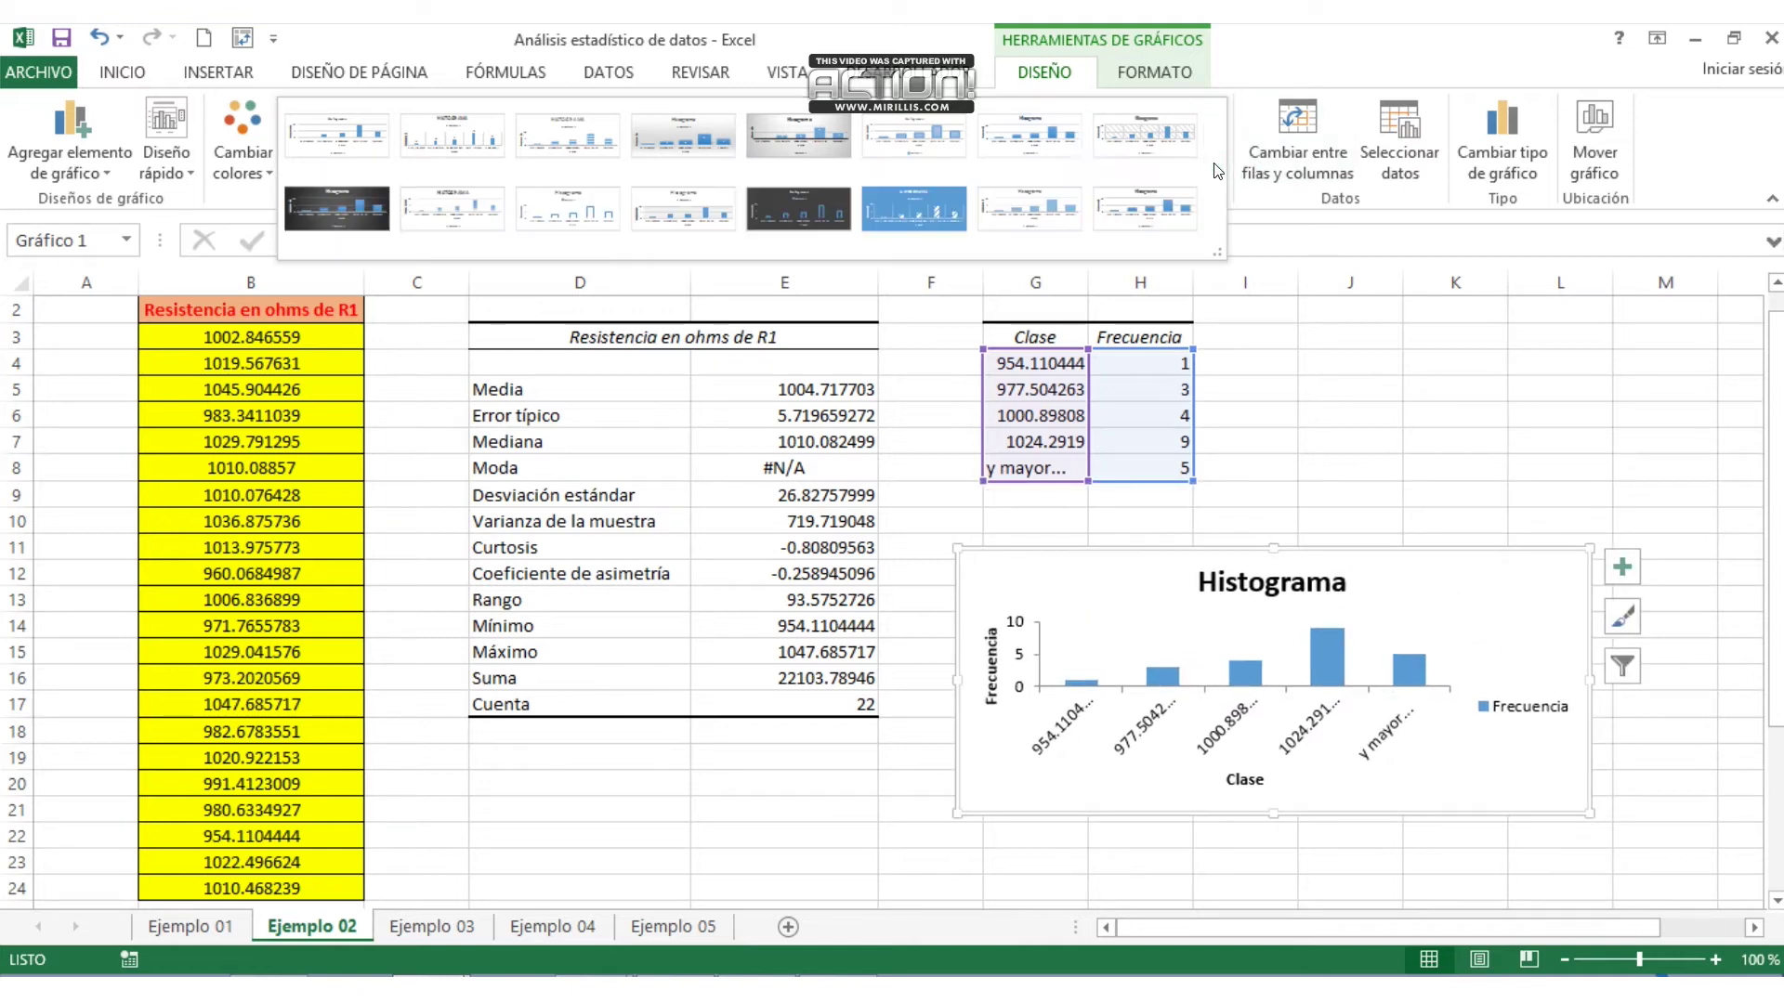
pyautogui.click(236, 124)
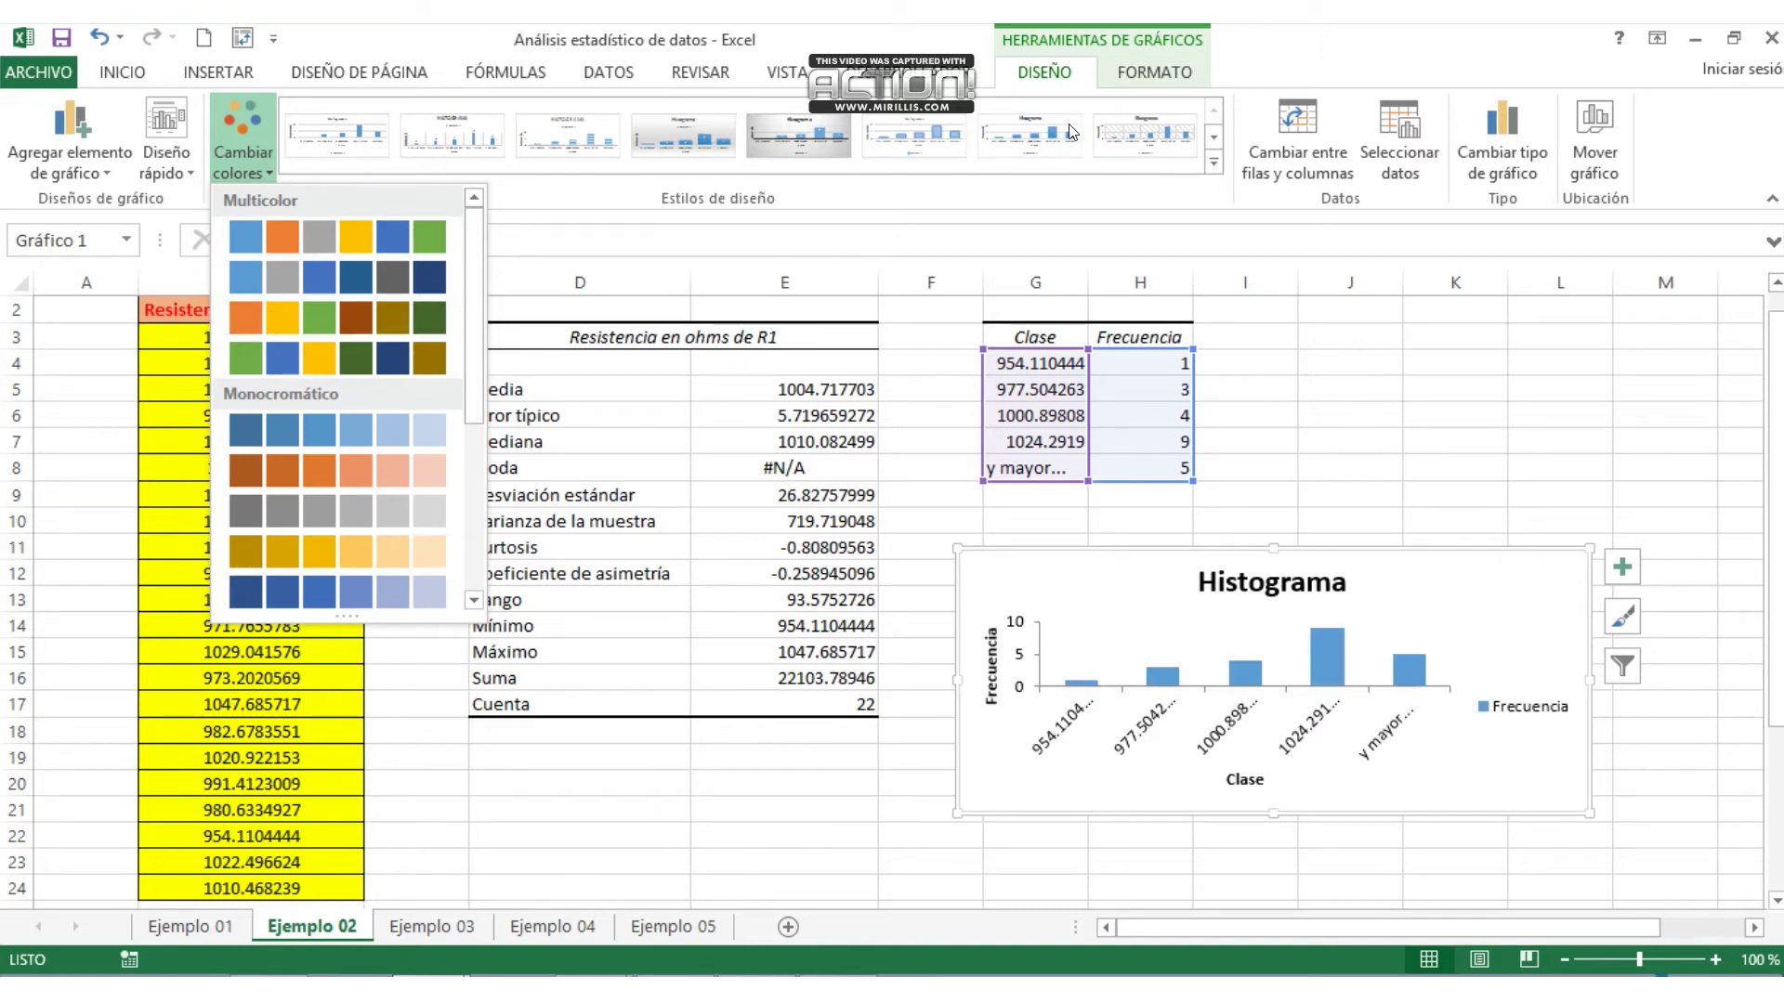
pyautogui.click(1213, 163)
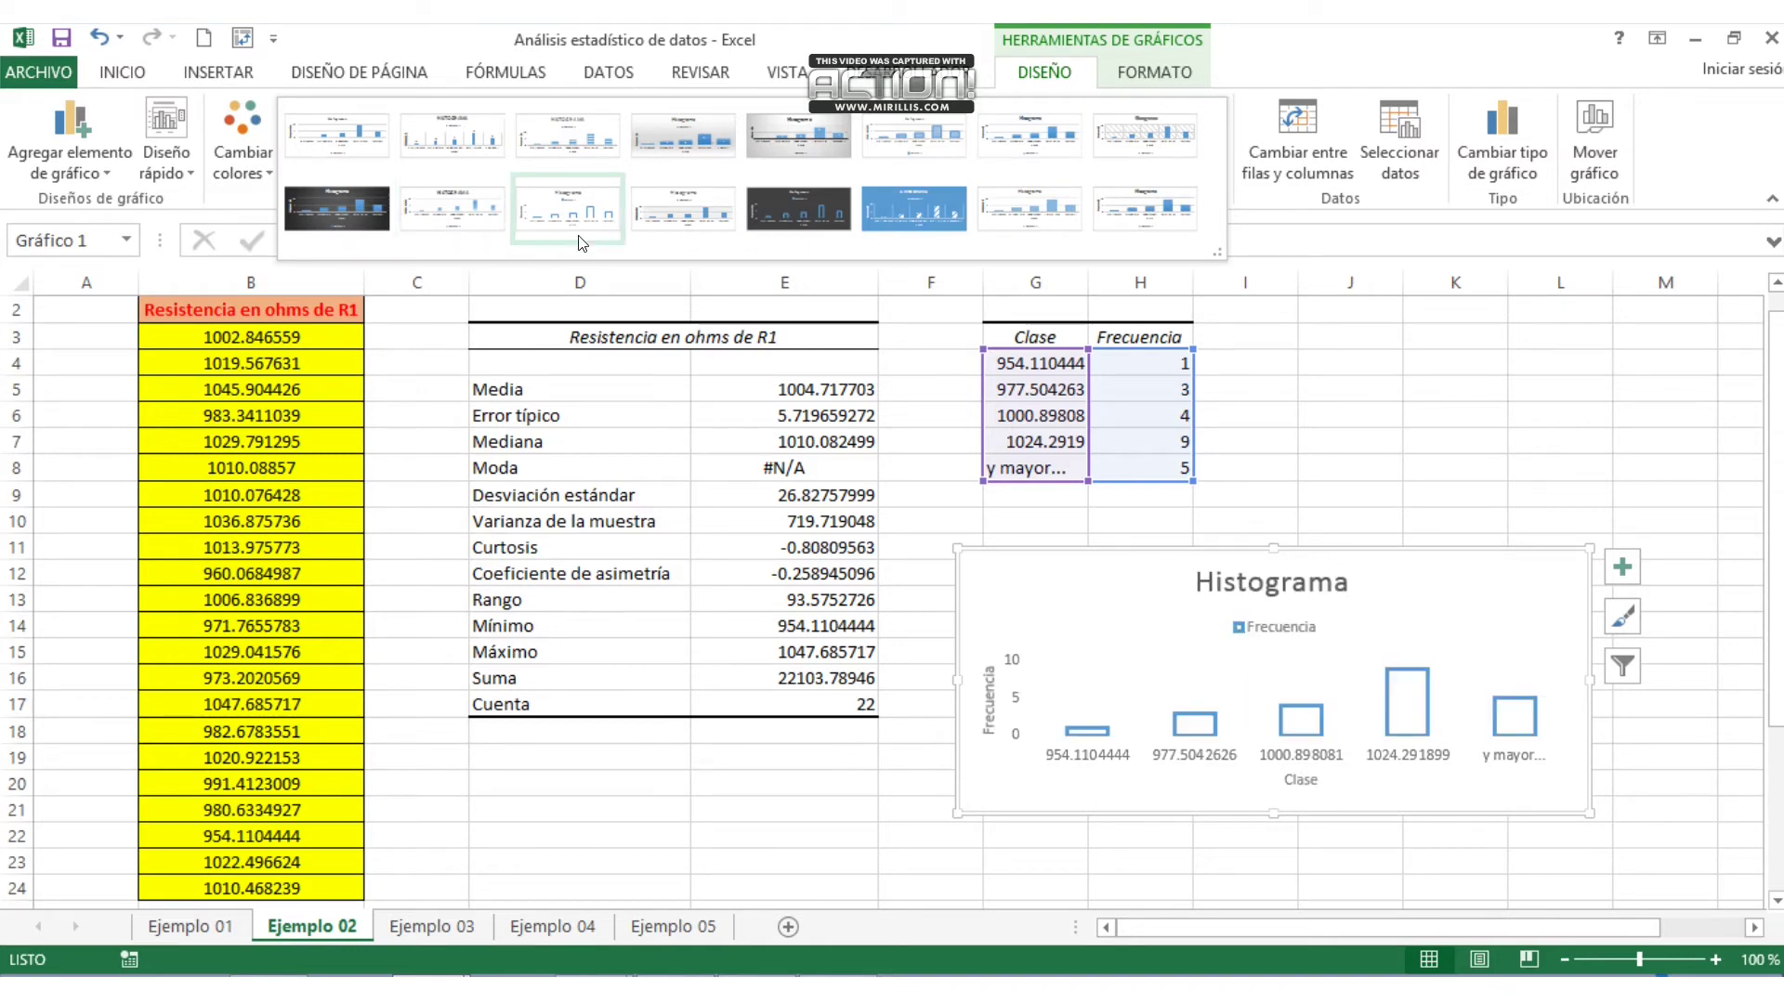
pyautogui.click(715, 237)
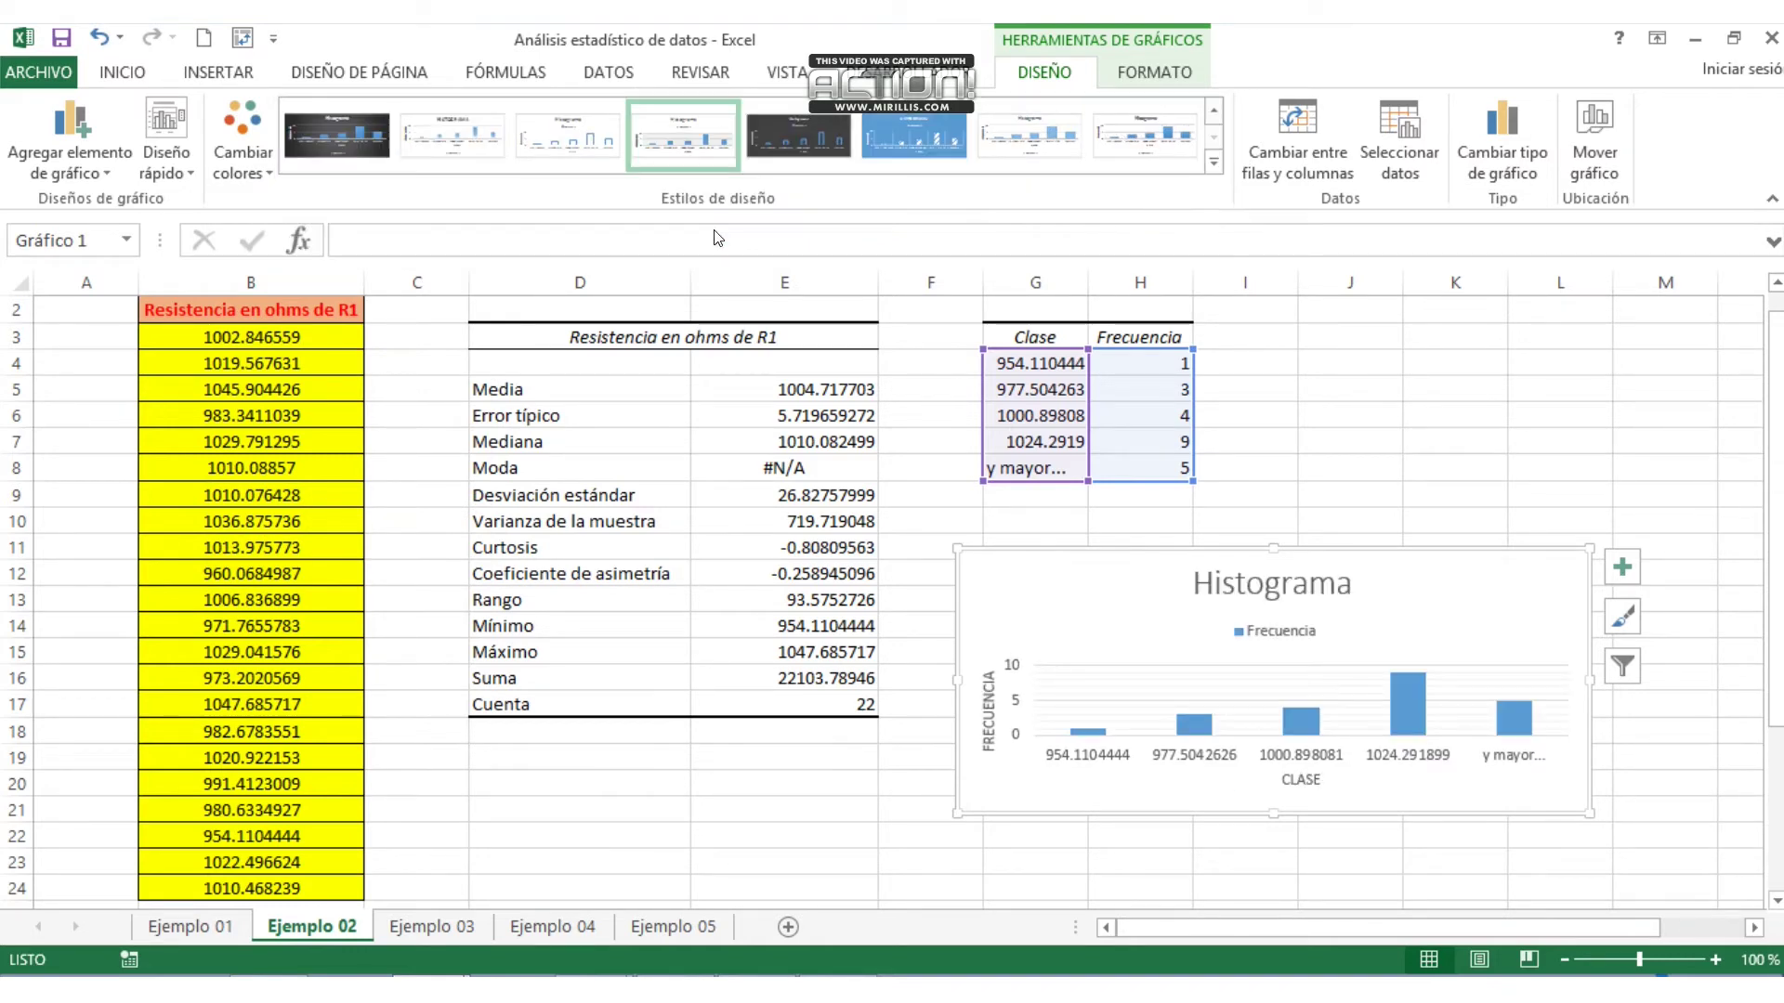
pyautogui.click(1382, 494)
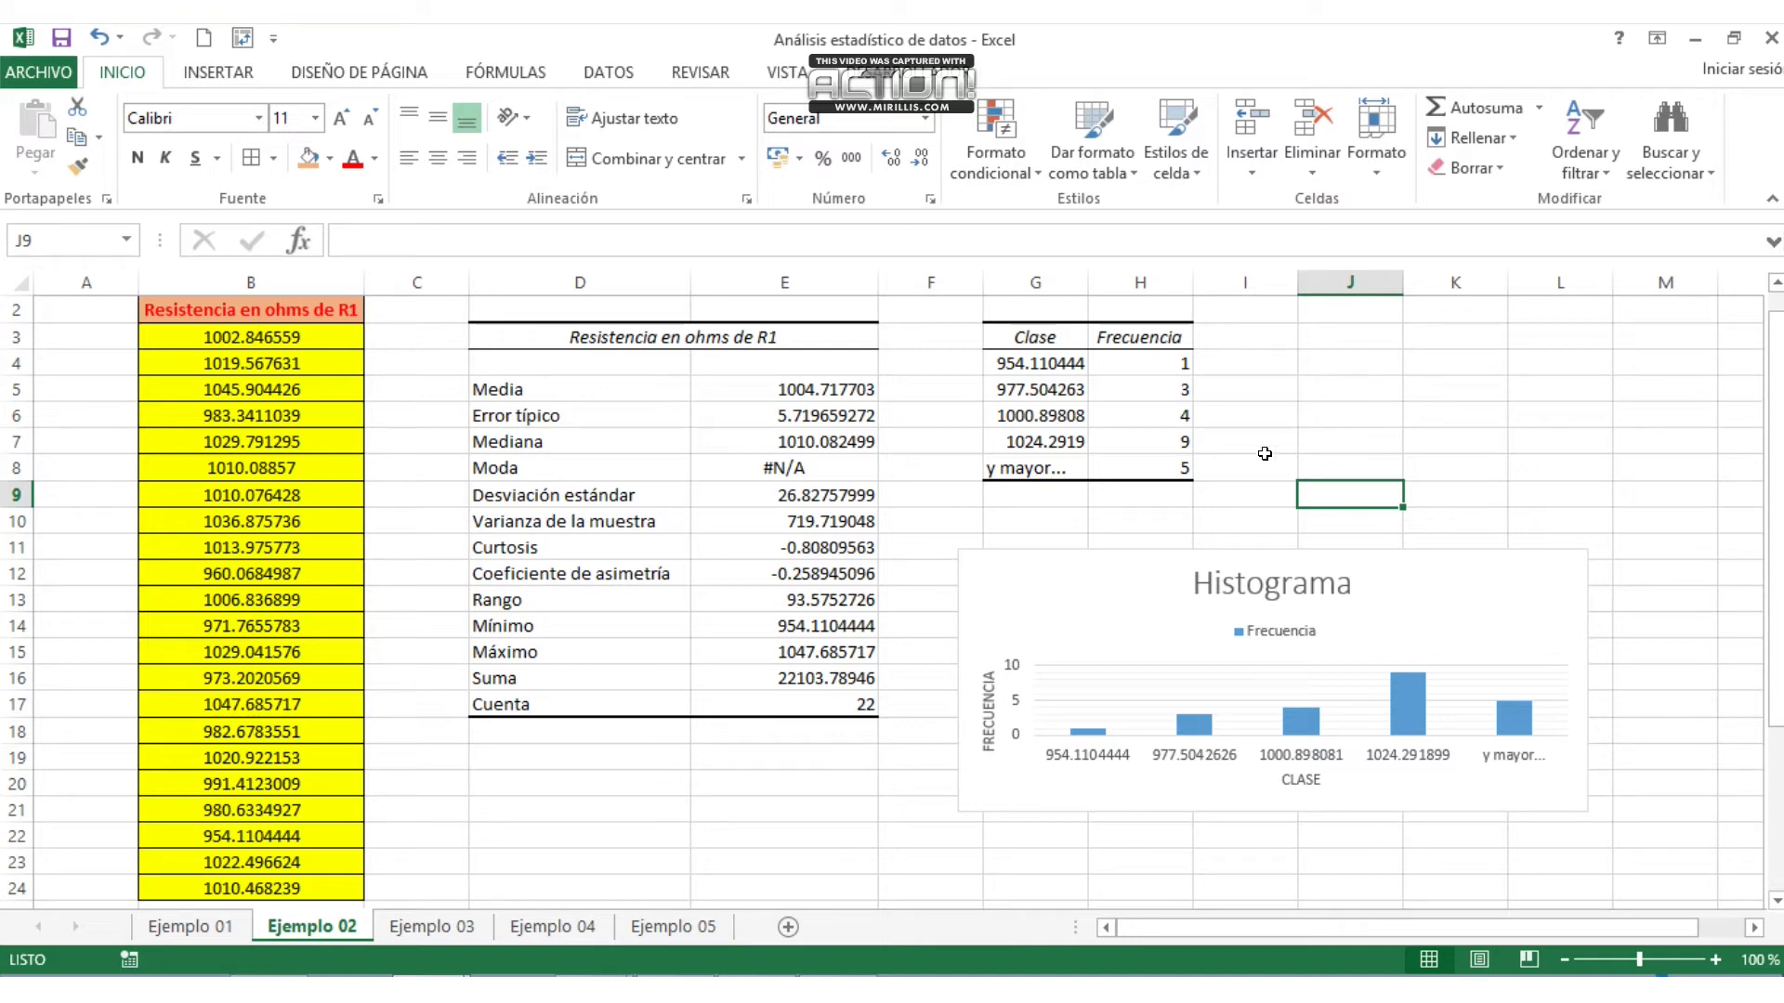
pyautogui.moveTo(1140, 565); pyautogui.dragTo(1178, 560)
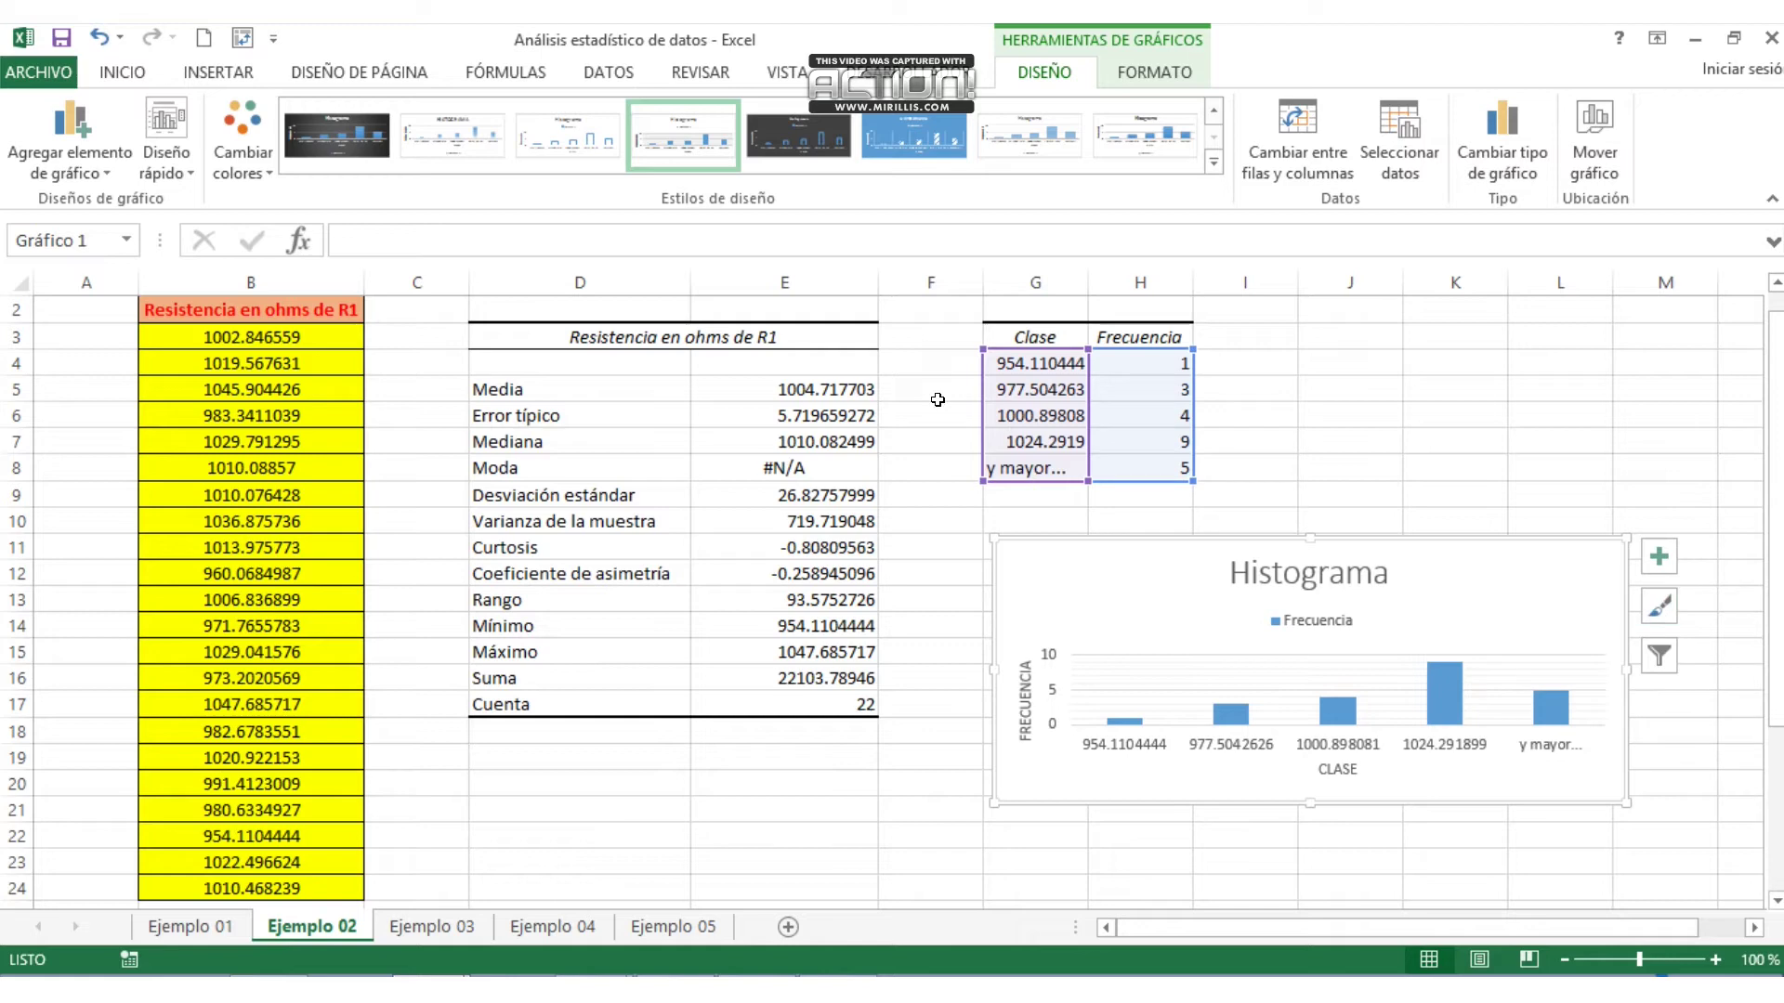
pyautogui.click(937, 349)
# - Start another Histograma analysis of the R1 data and set its output range to $F$23
pyautogui.moveTo(1776, 557); pyautogui.dragTo(1776, 621)
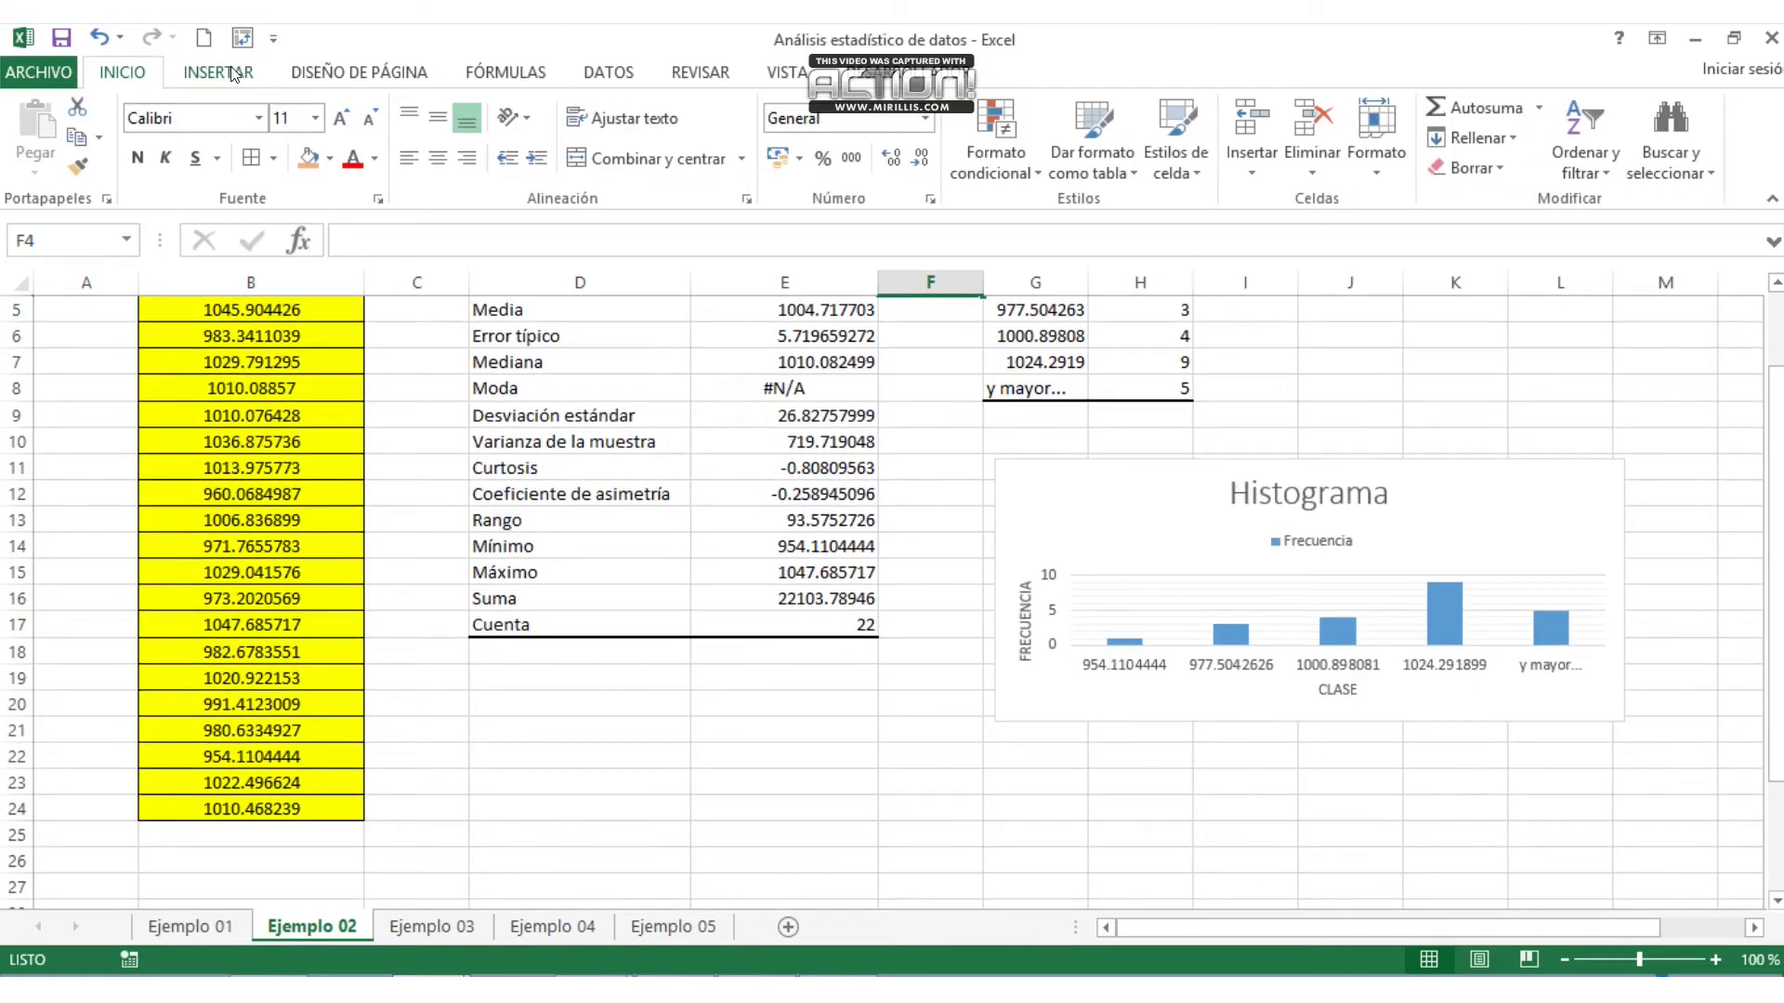
pyautogui.click(619, 78)
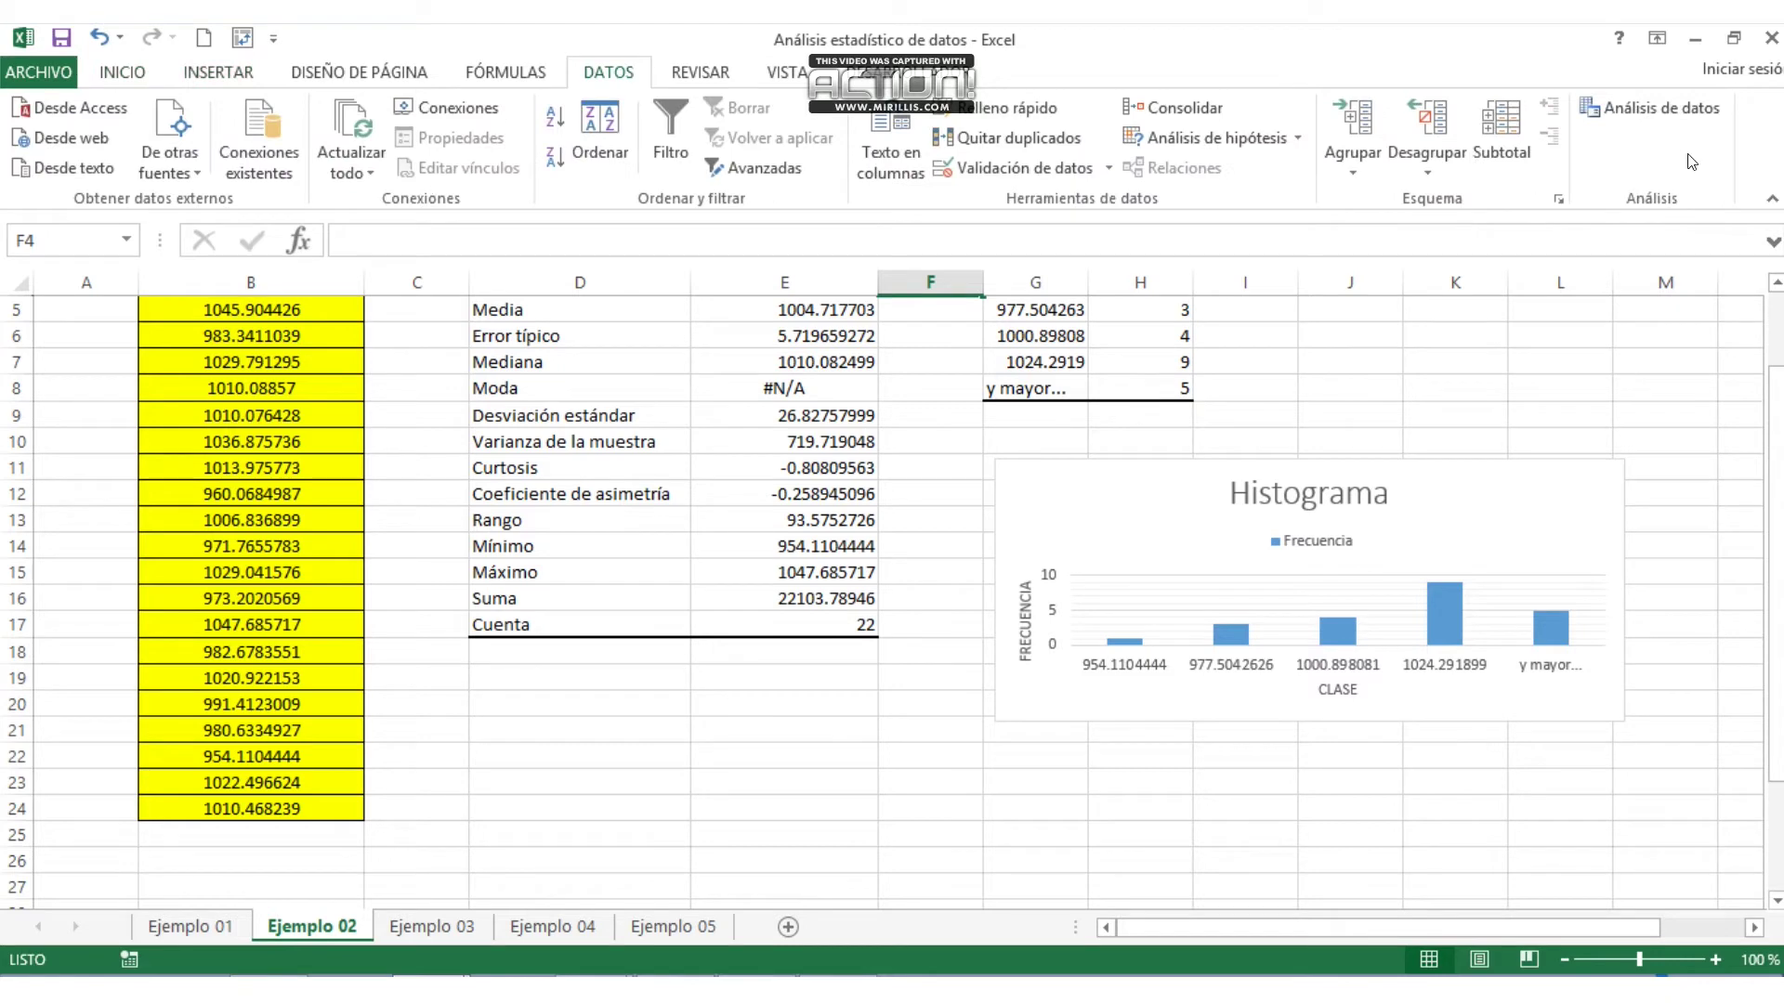
pyautogui.click(1661, 108)
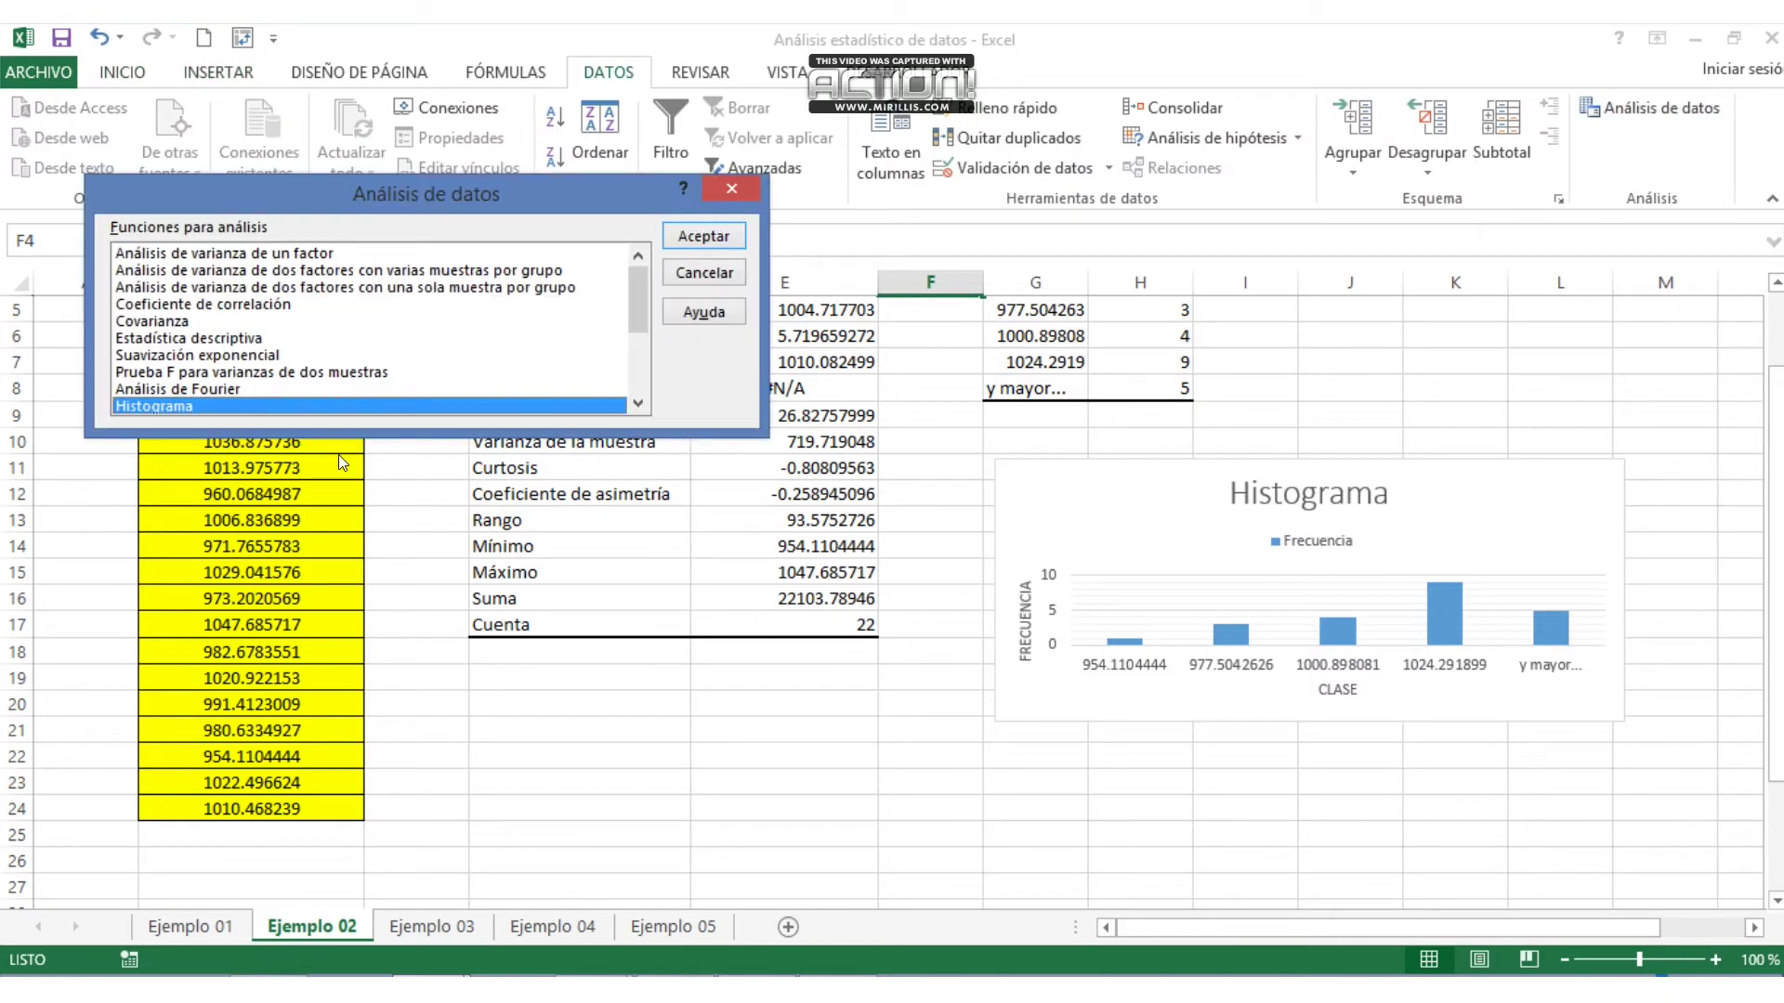
pyautogui.click(711, 238)
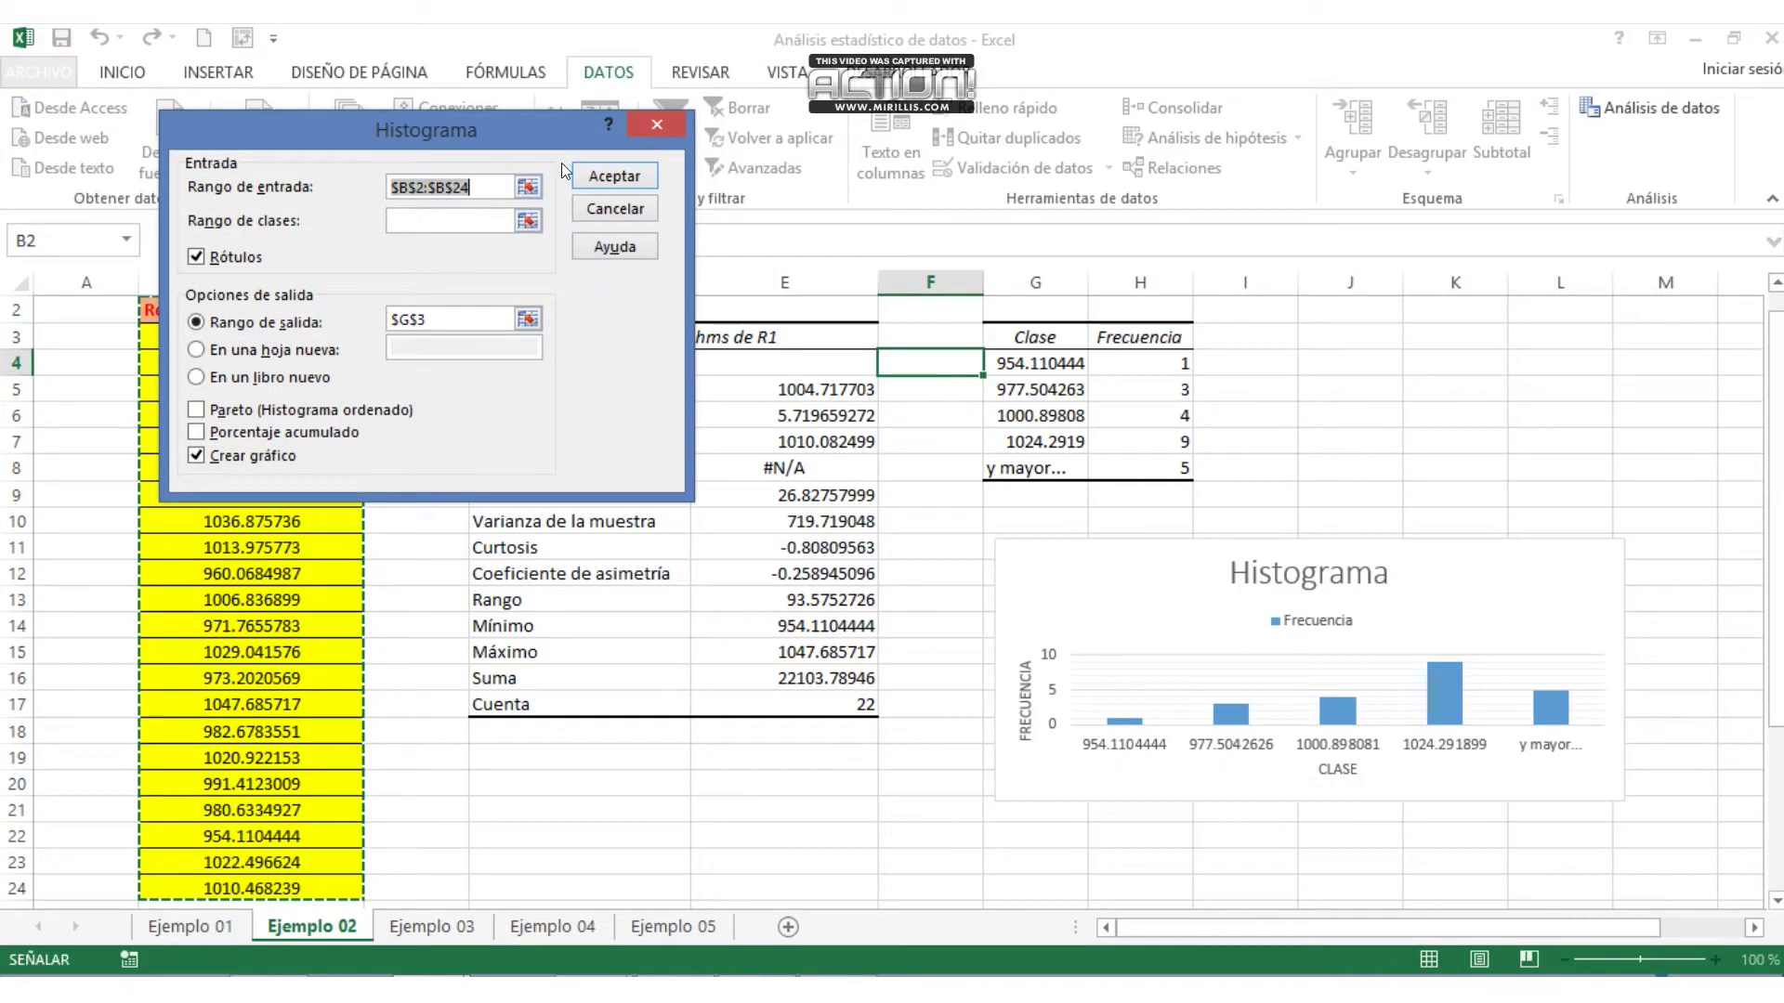
pyautogui.click(529, 320)
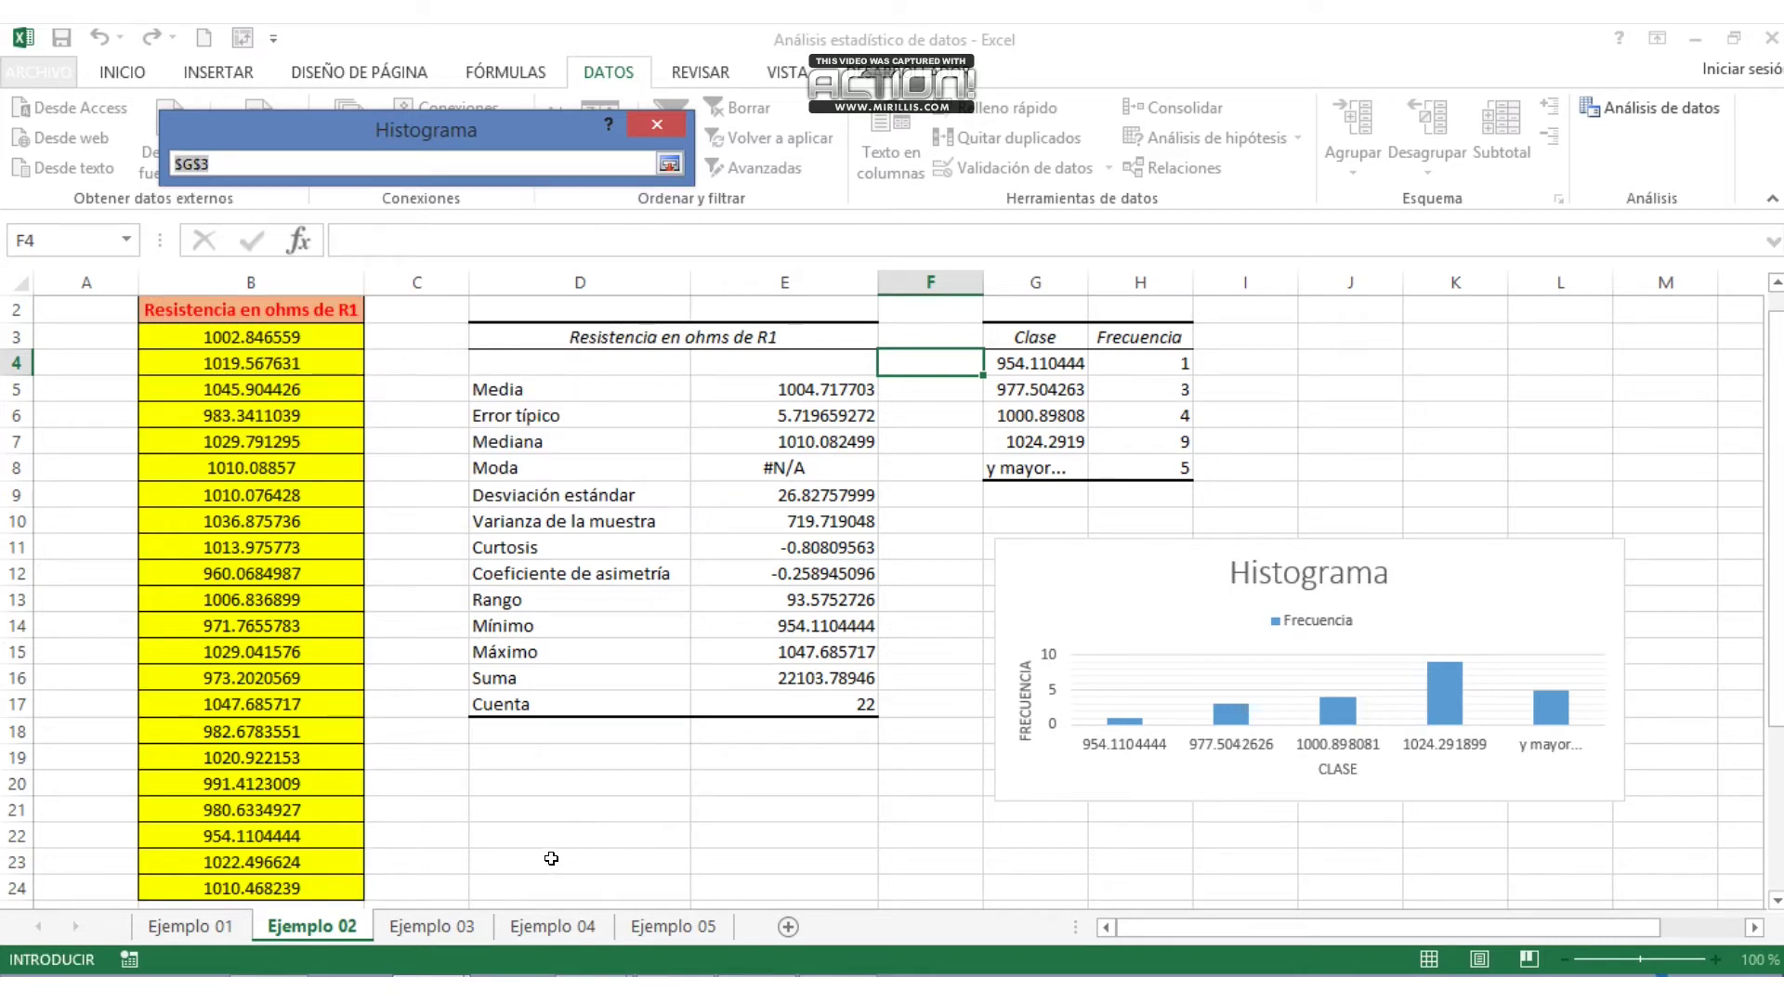
pyautogui.click(905, 862)
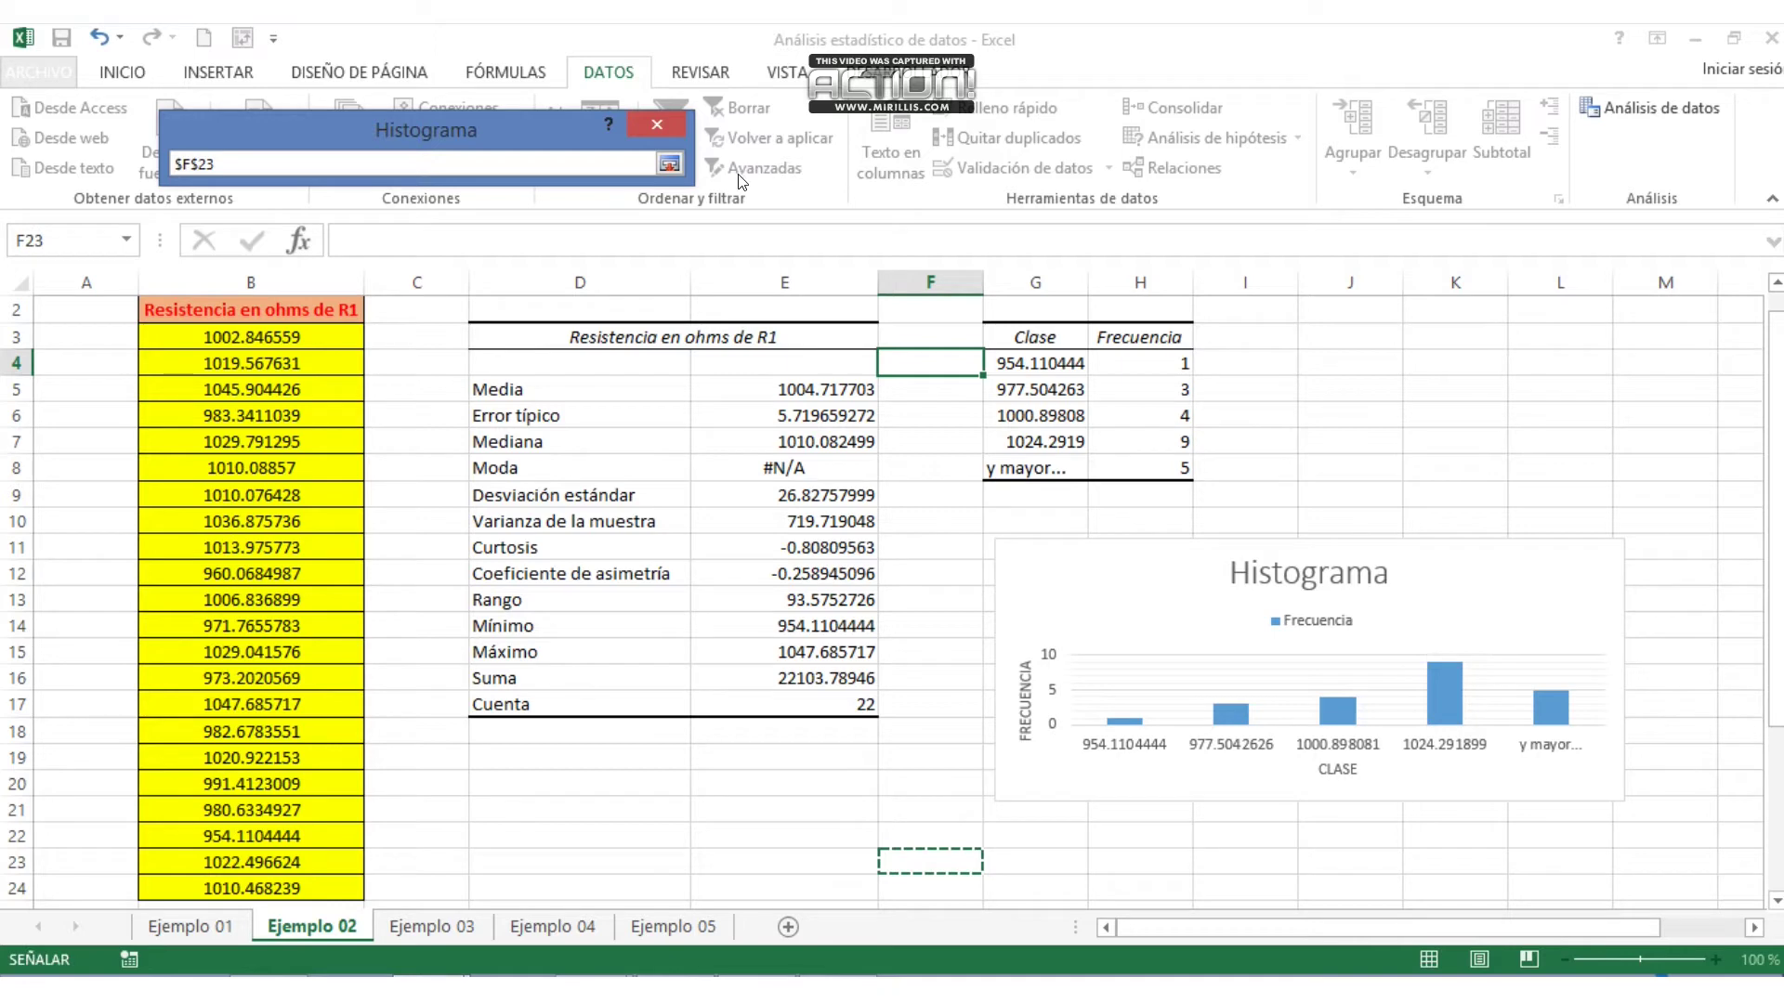
pyautogui.click(669, 164)
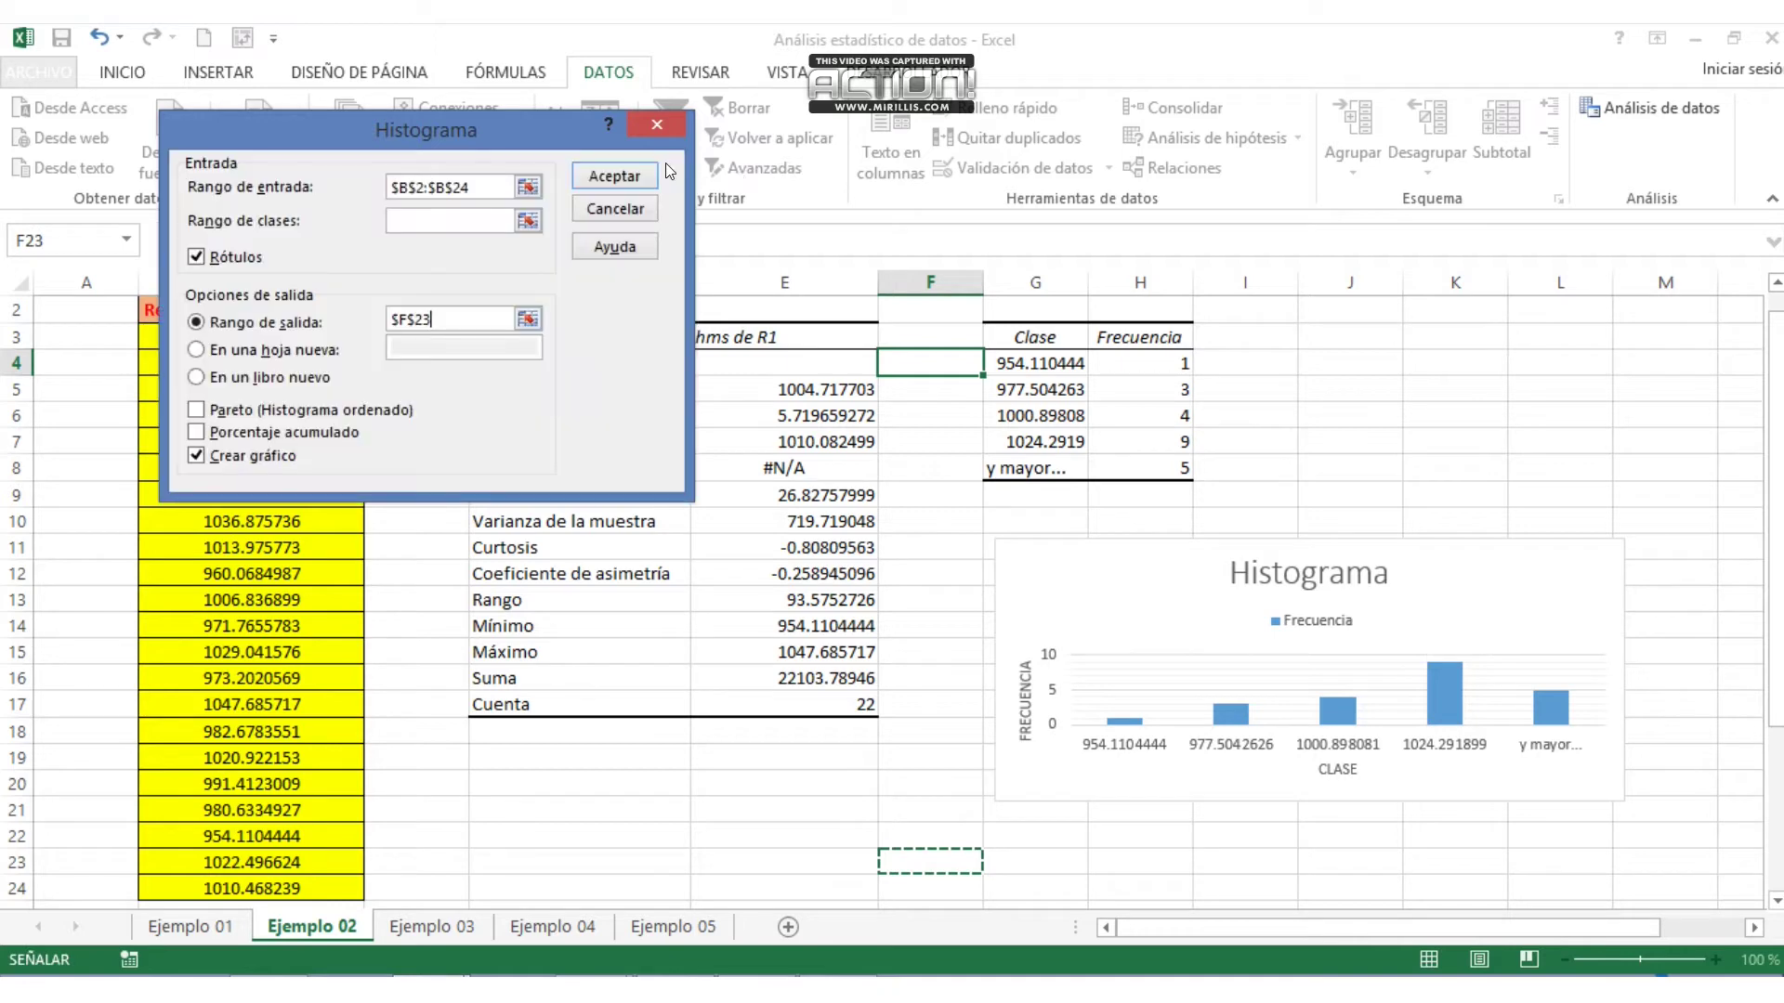
# - Enable Pareto (Histograma ordenado), generate the sorted histogram, and compare its table and chart with the first histogram
pyautogui.click(197, 411)
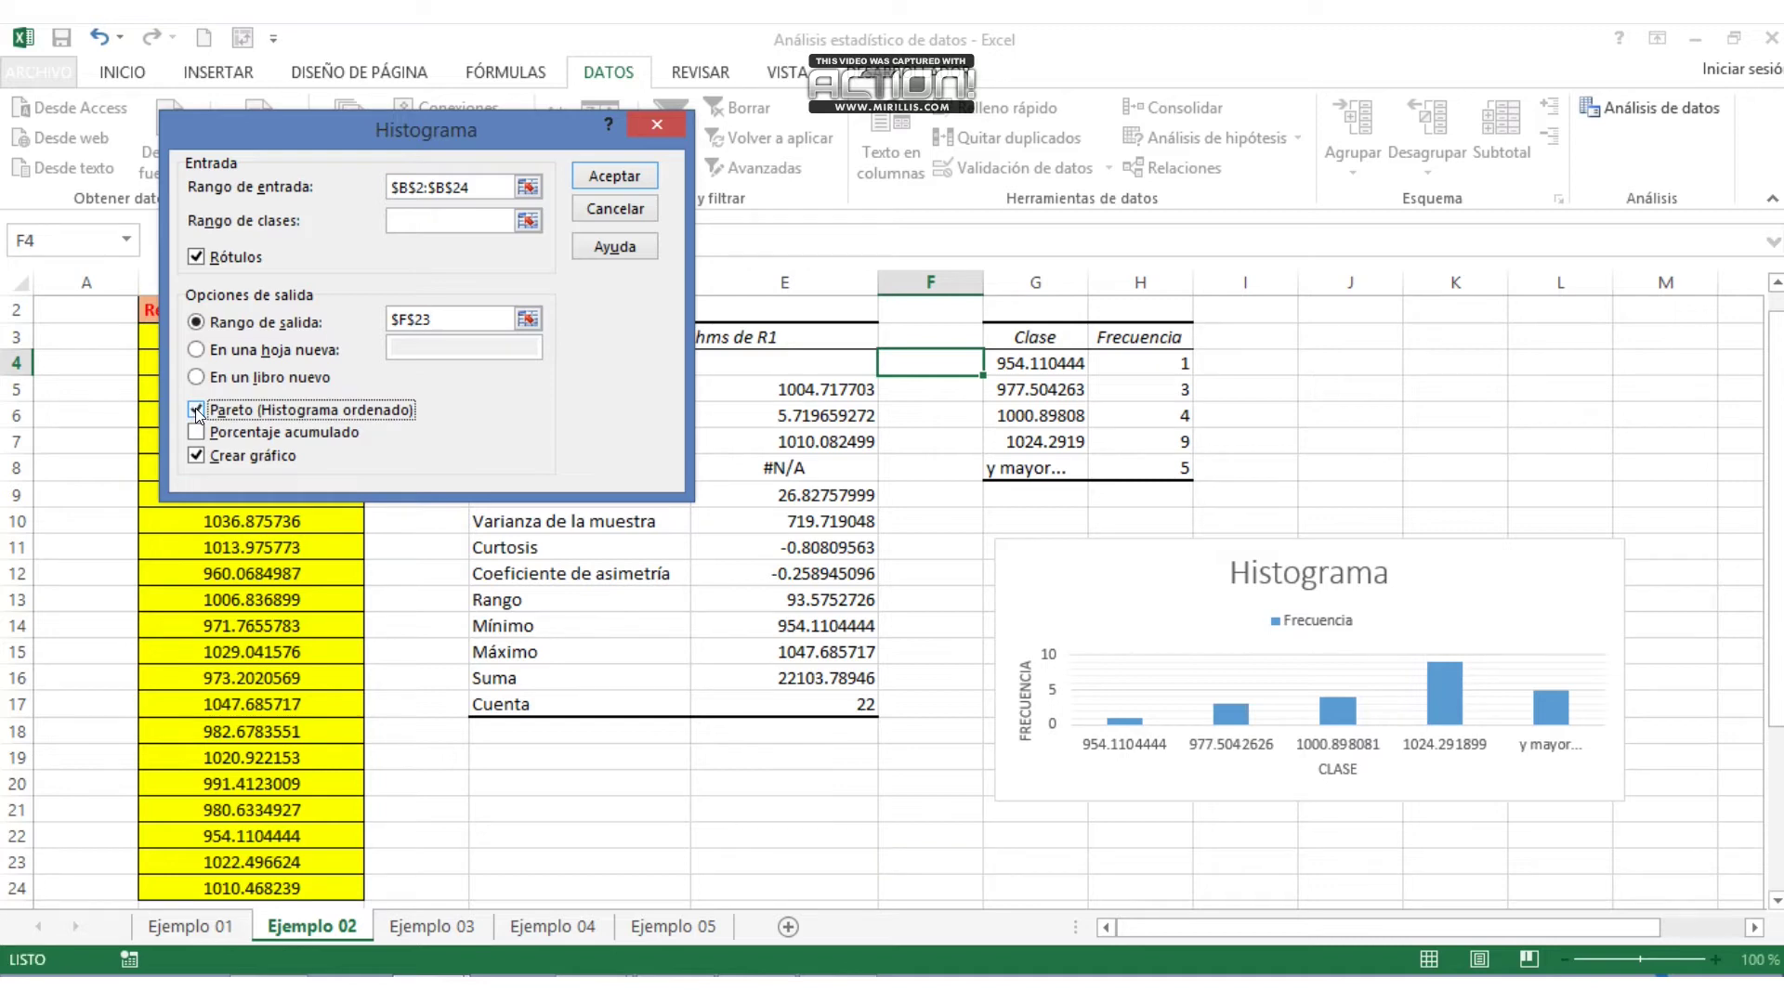
pyautogui.click(615, 176)
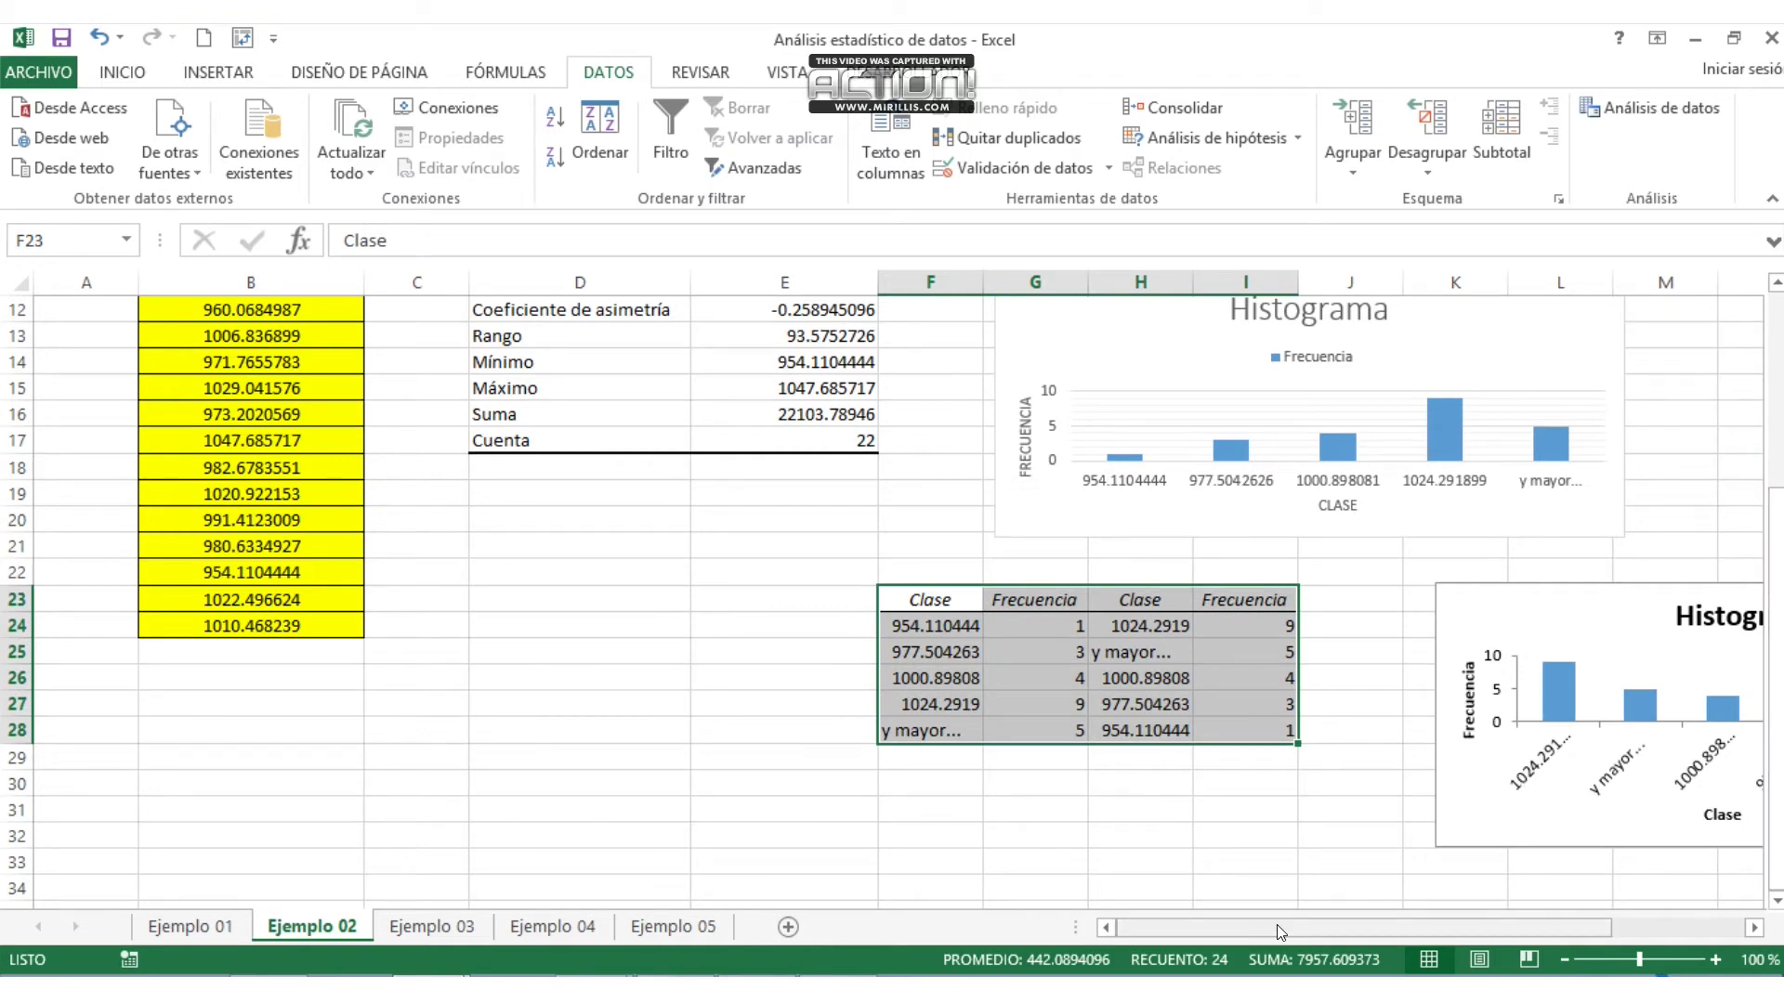
pyautogui.moveTo(1269, 928); pyautogui.dragTo(1367, 939)
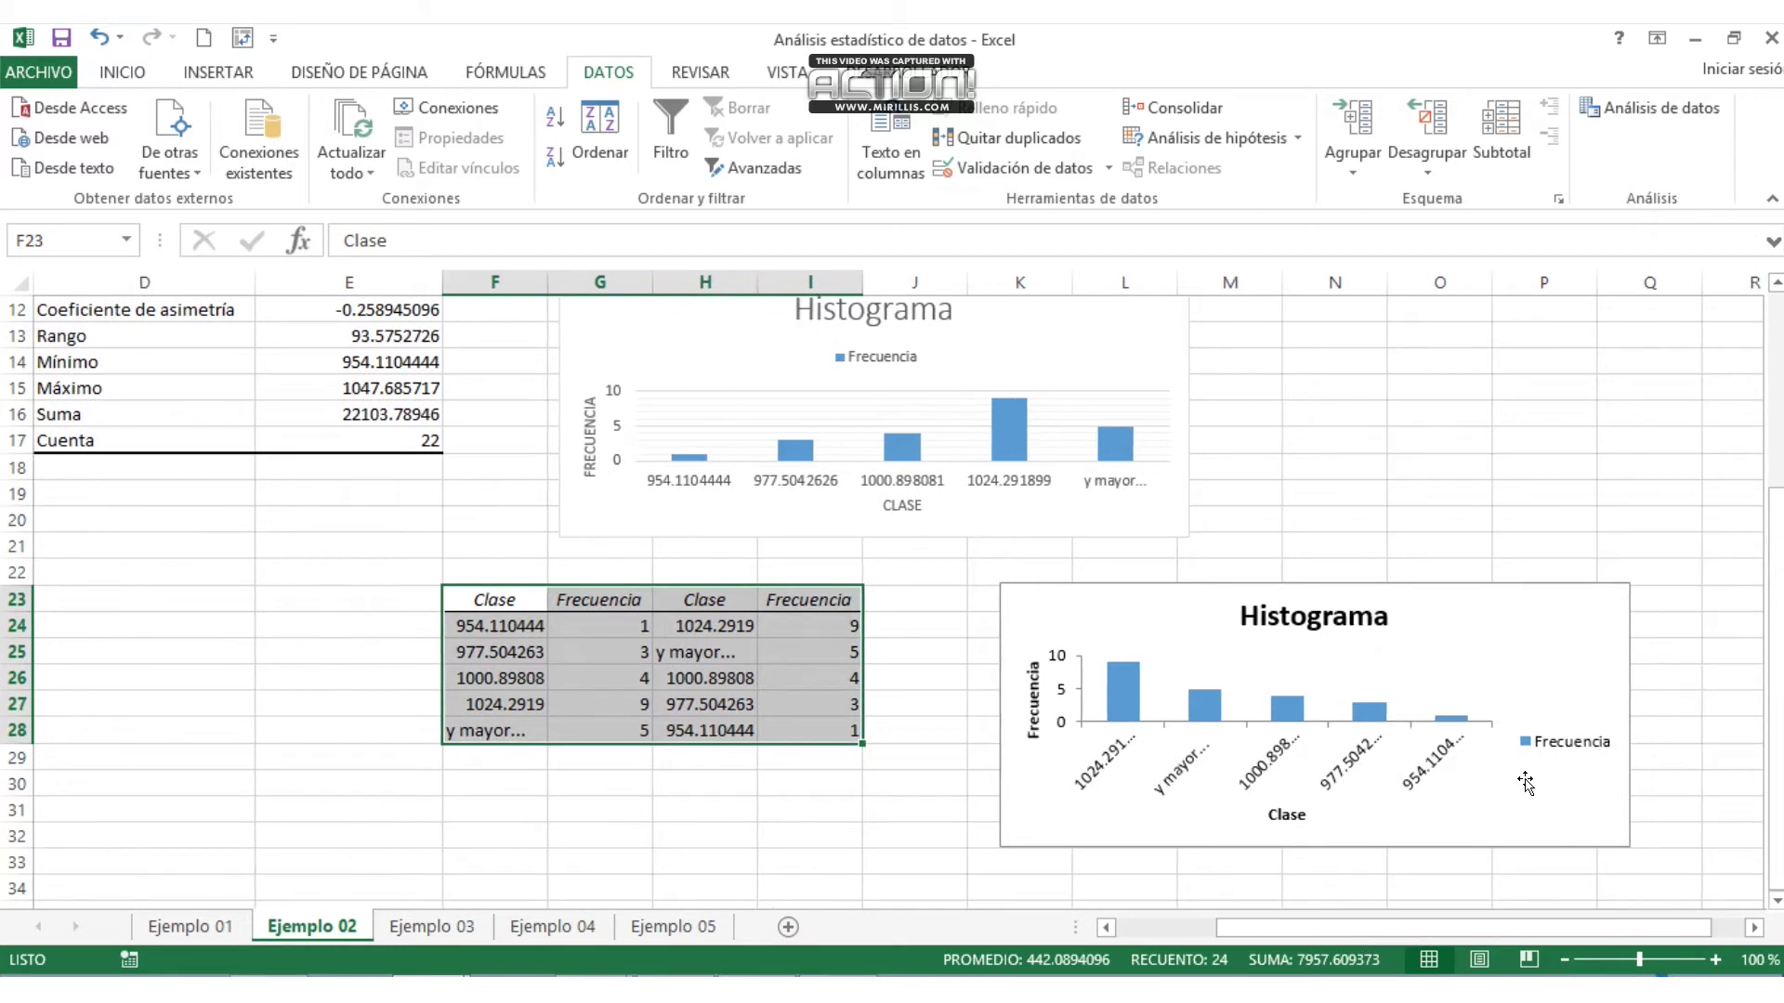
pyautogui.moveTo(1775, 580); pyautogui.dragTo(1775, 507)
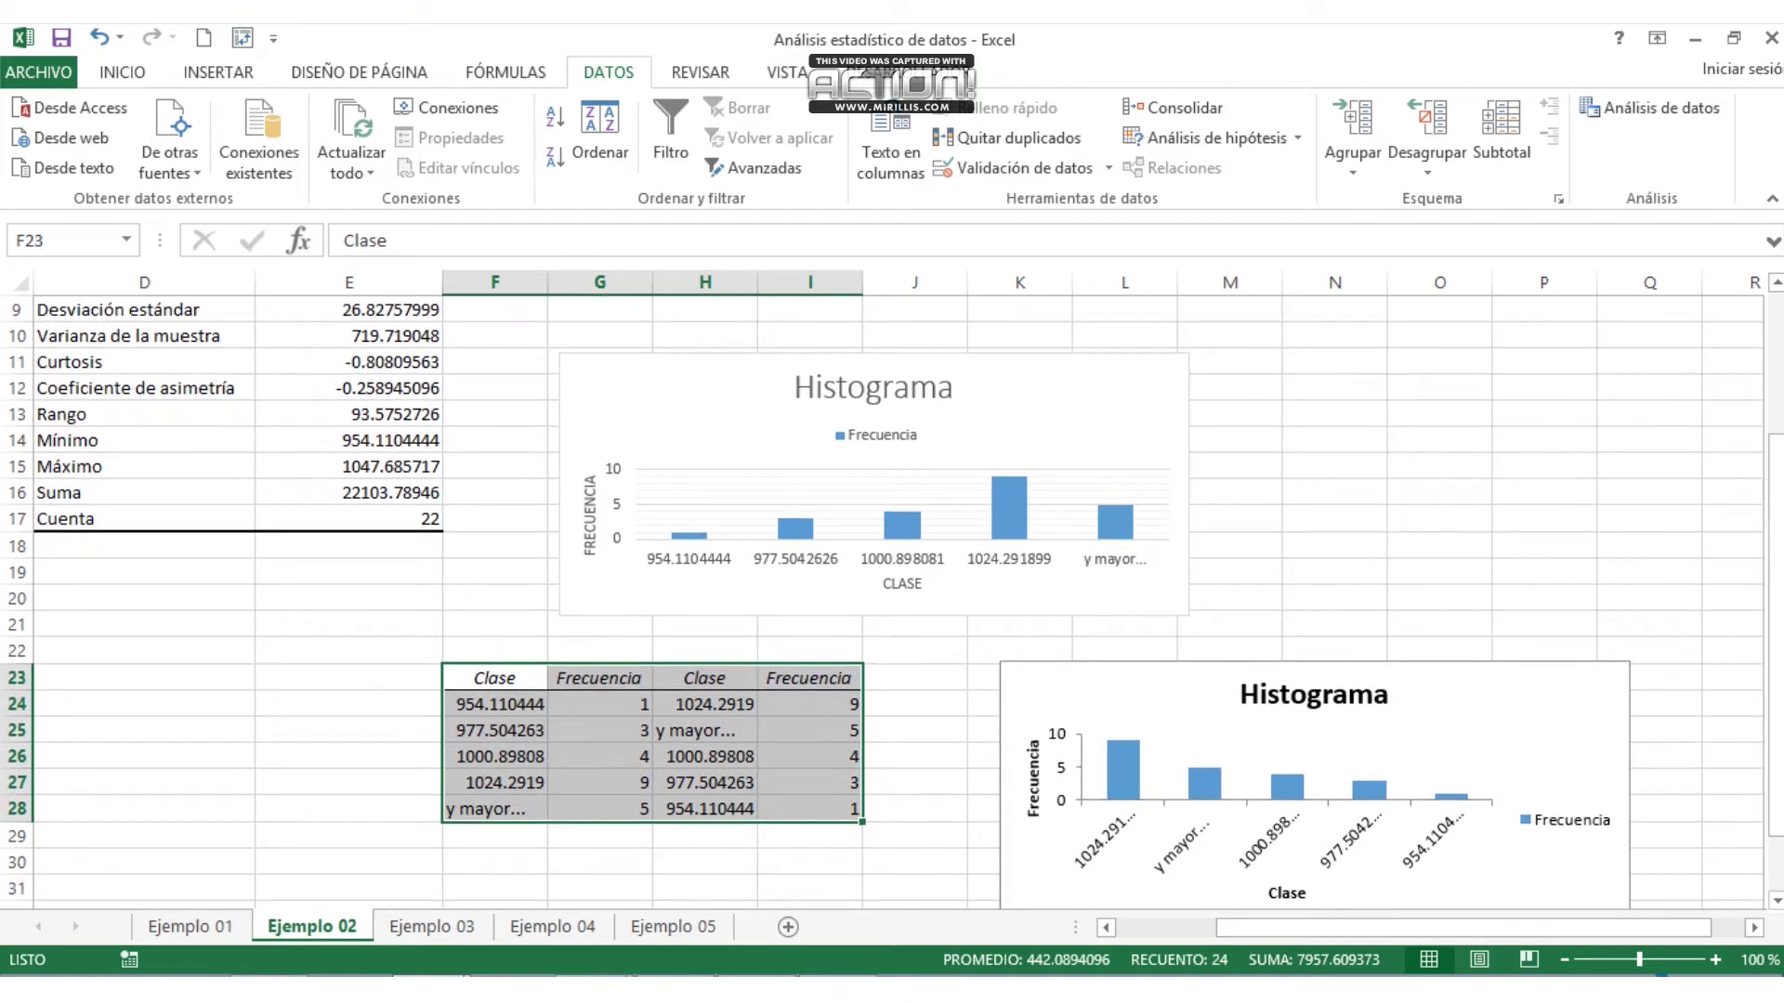
pyautogui.moveTo(1774, 507); pyautogui.dragTo(1775, 444)
pyautogui.moveTo(1369, 926); pyautogui.dragTo(1267, 926)
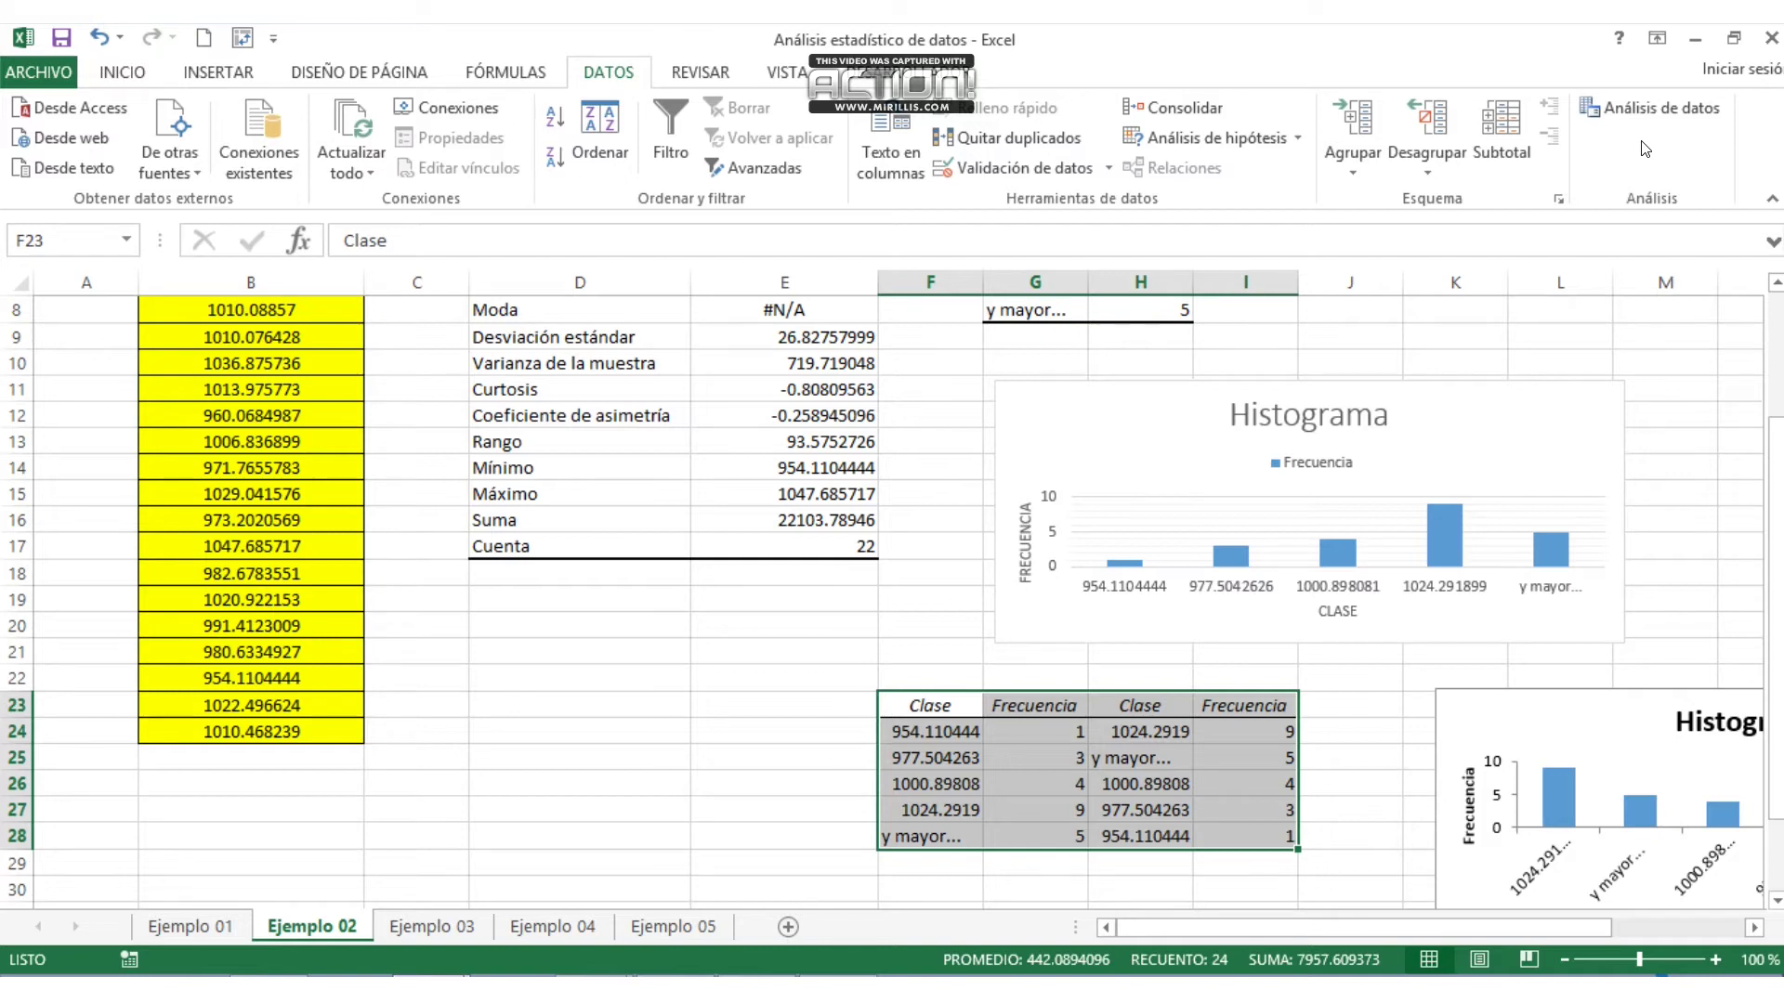
# - Check in the Excel add-ins manager whether Herramientas para análisis is enabled, and close it without changes
pyautogui.click(38, 71)
pyautogui.click(71, 656)
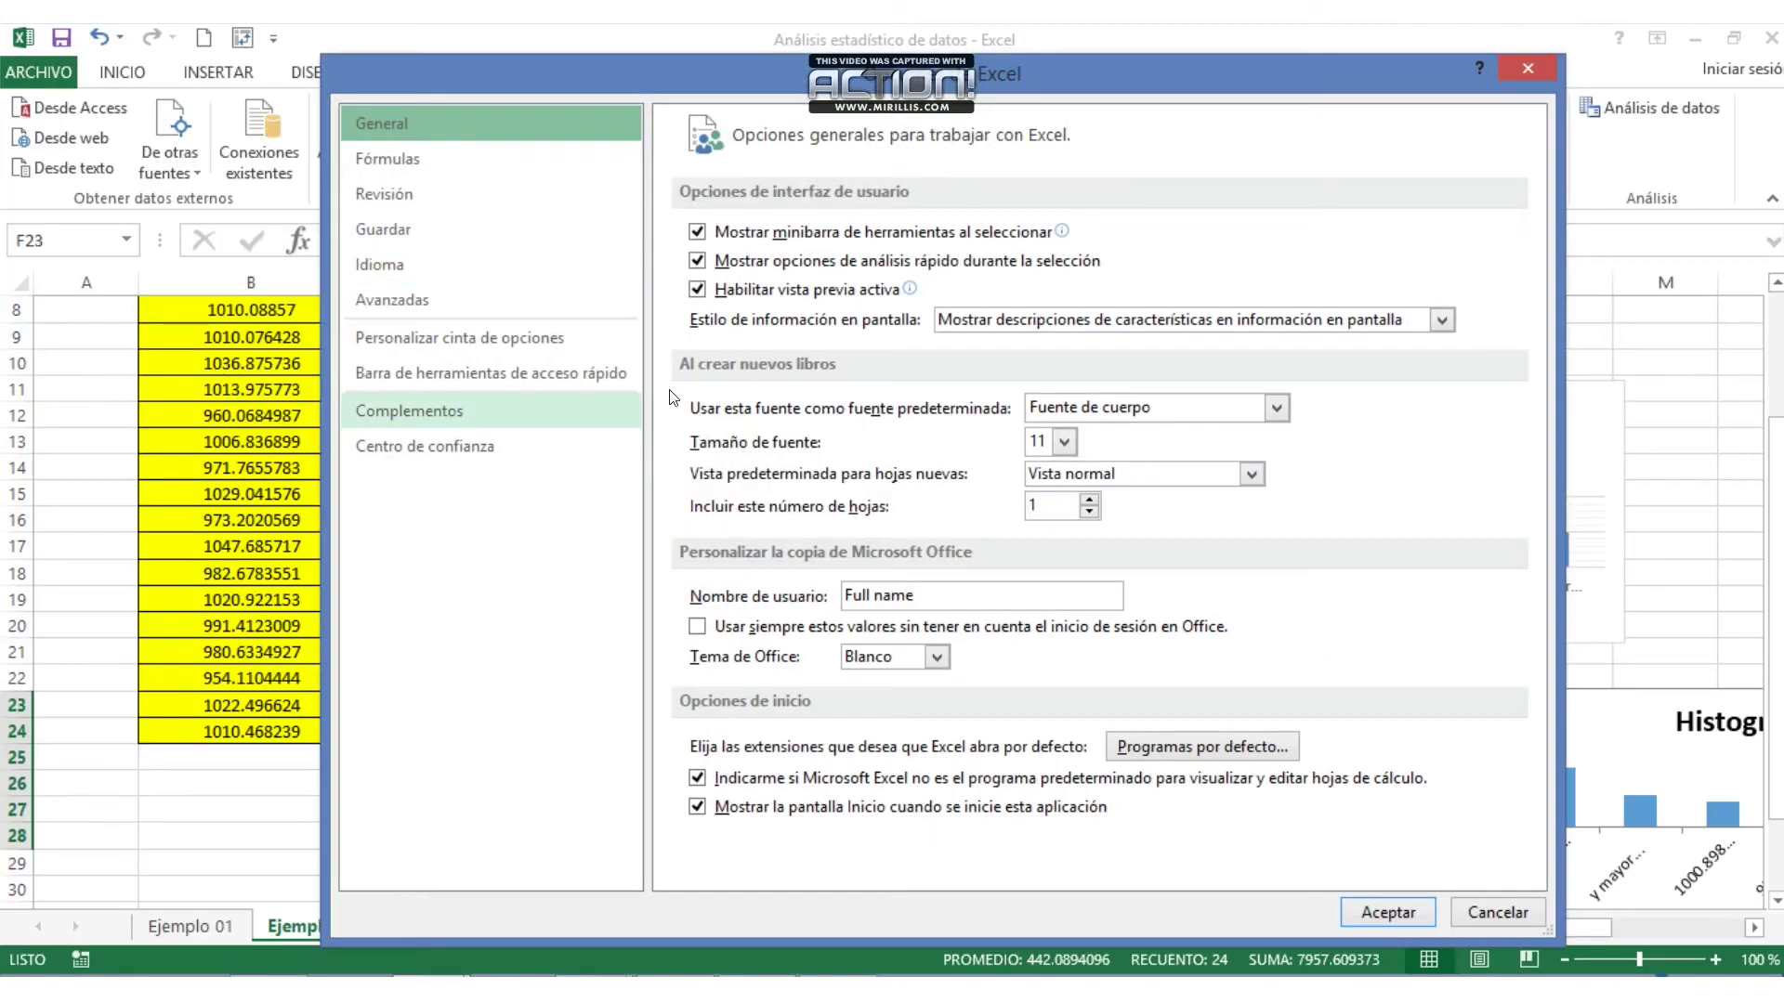
pyautogui.click(582, 408)
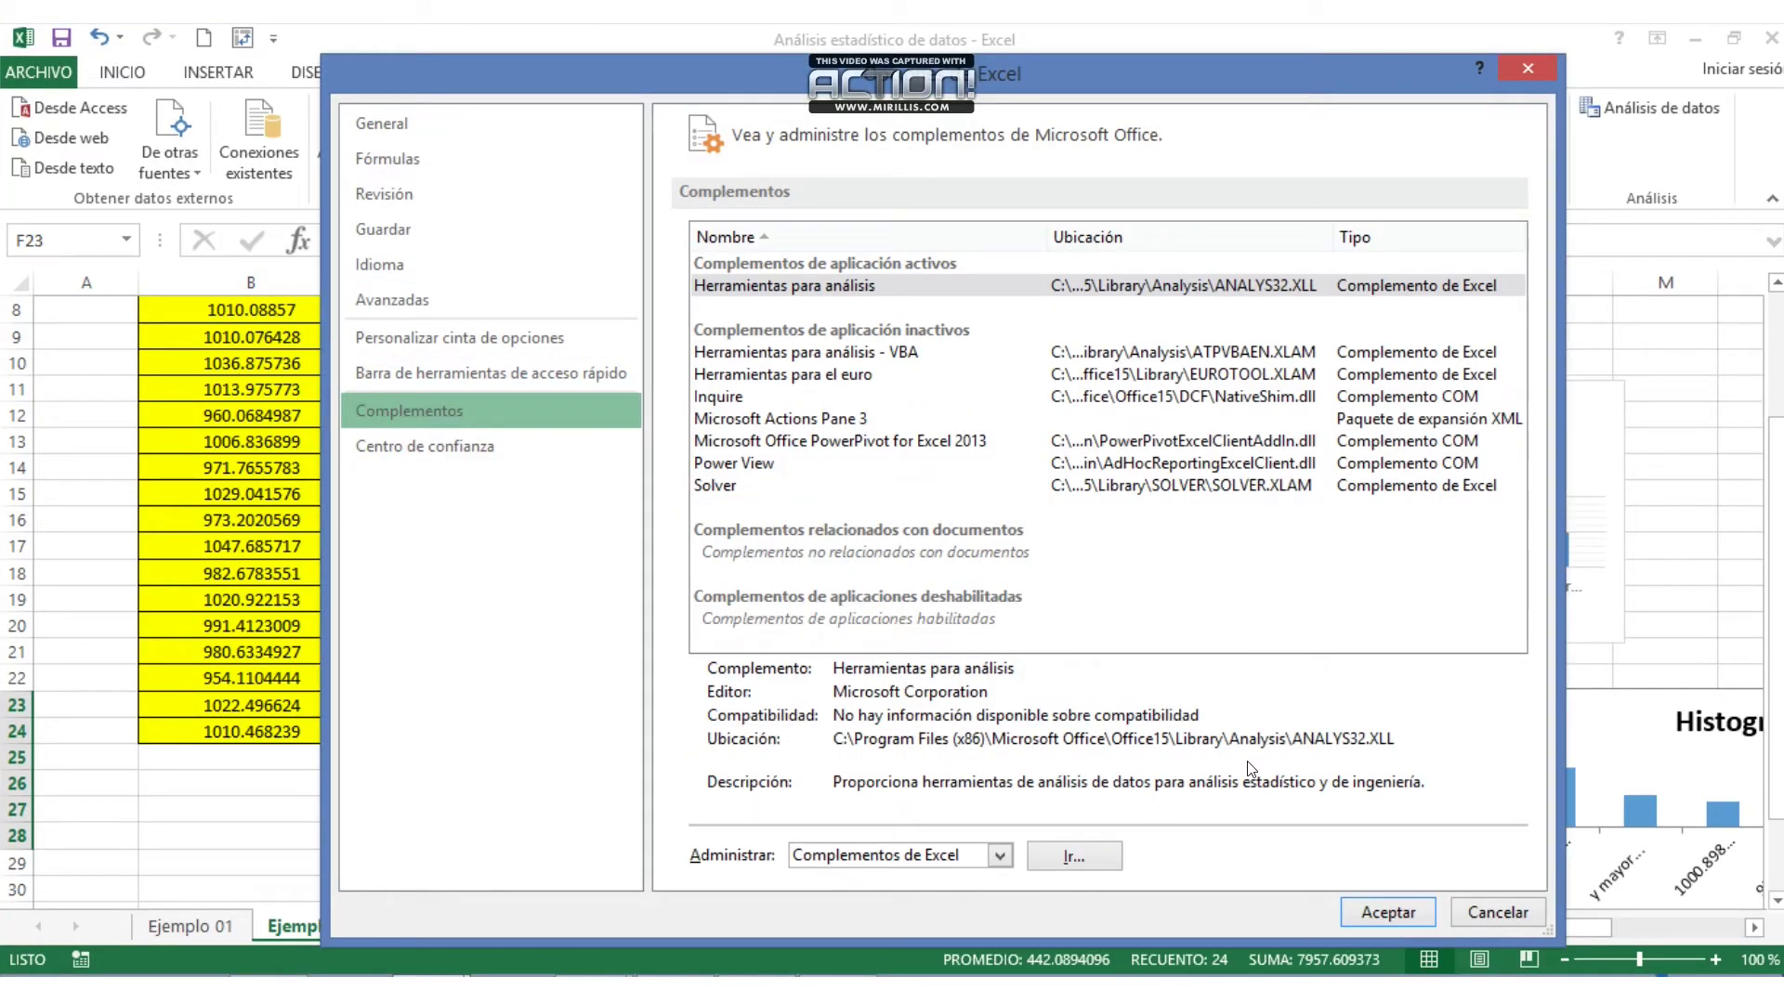
pyautogui.click(1108, 851)
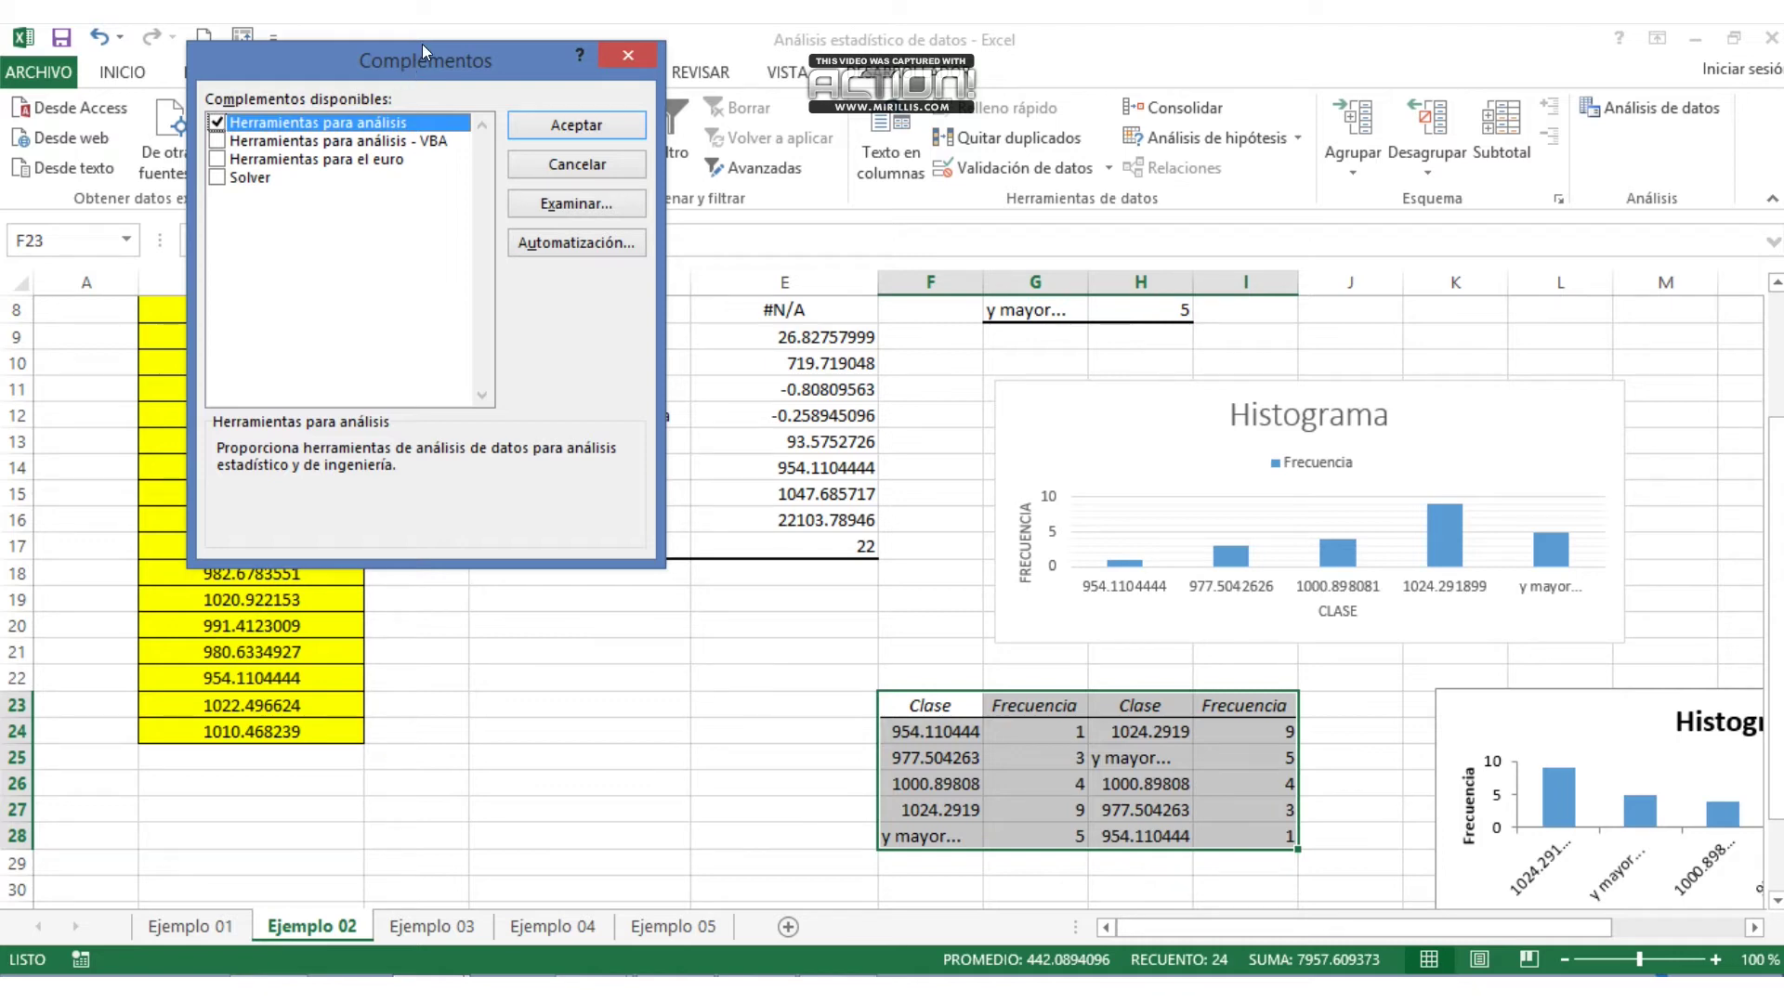
pyautogui.click(630, 56)
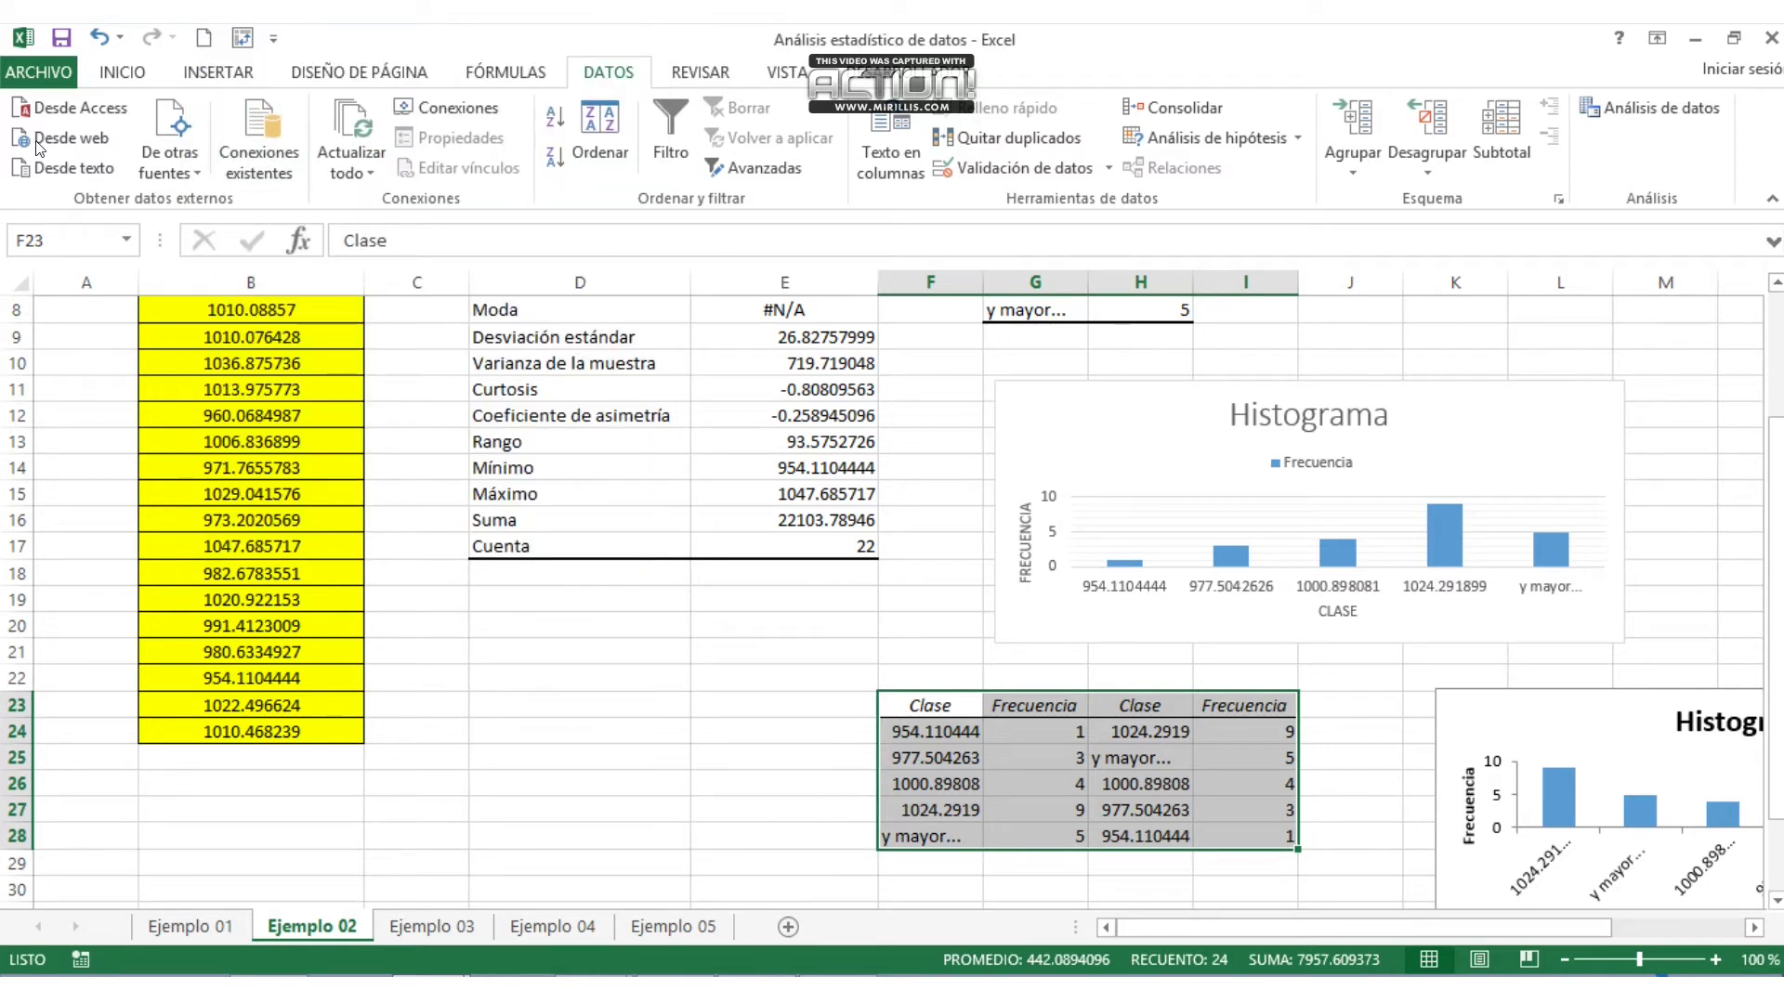
# - Go to the Ejemplo 03 sheet and look over the EPS, foundation, current studies and educational program headings of the survey table
pyautogui.click(445, 929)
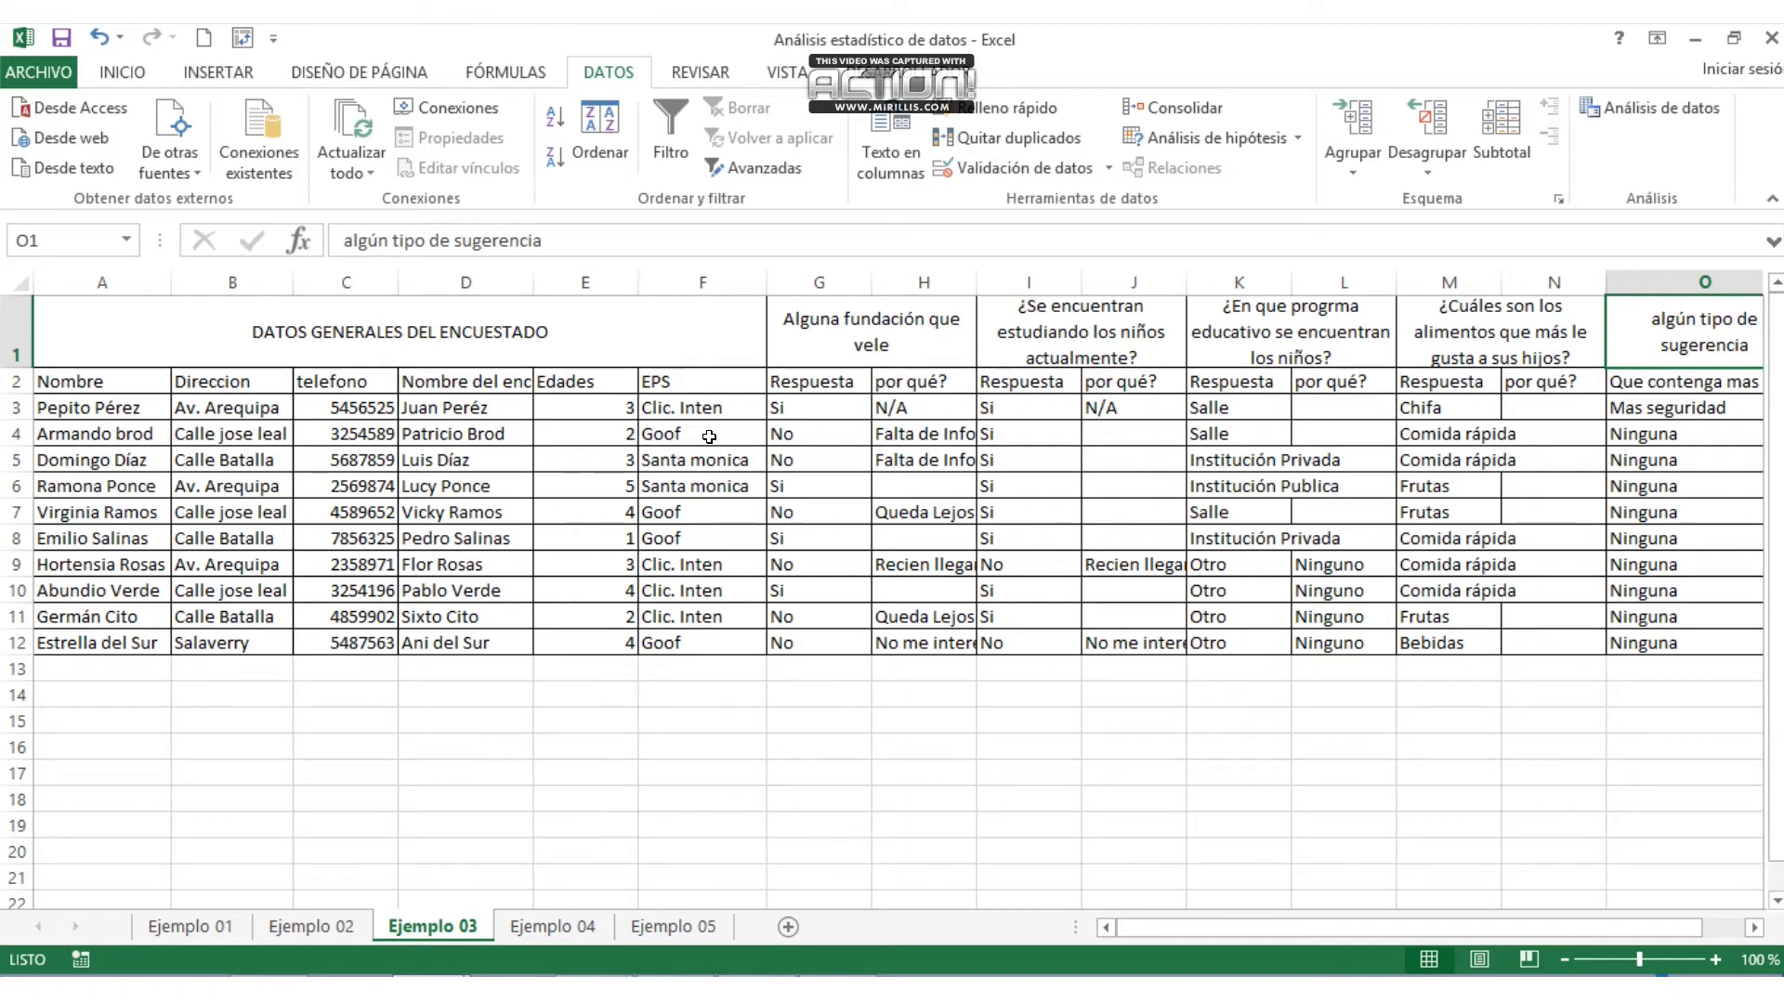
pyautogui.click(682, 380)
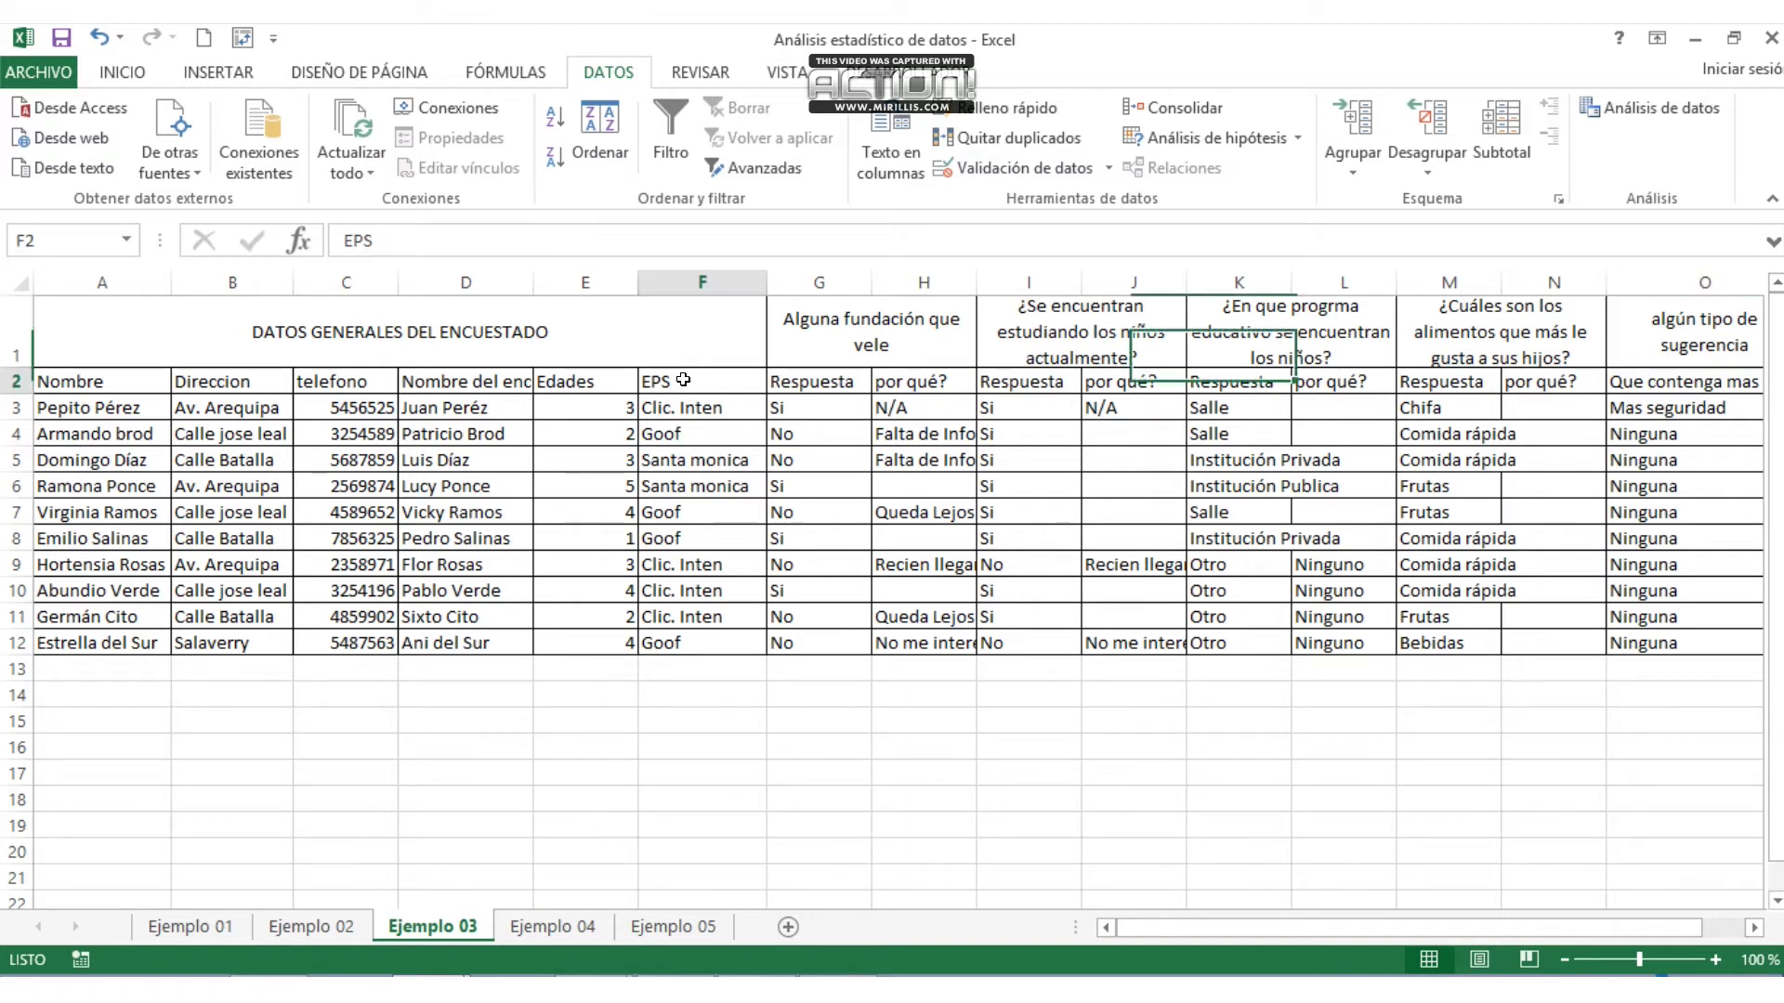
pyautogui.click(850, 320)
pyautogui.click(1070, 351)
pyautogui.click(1305, 334)
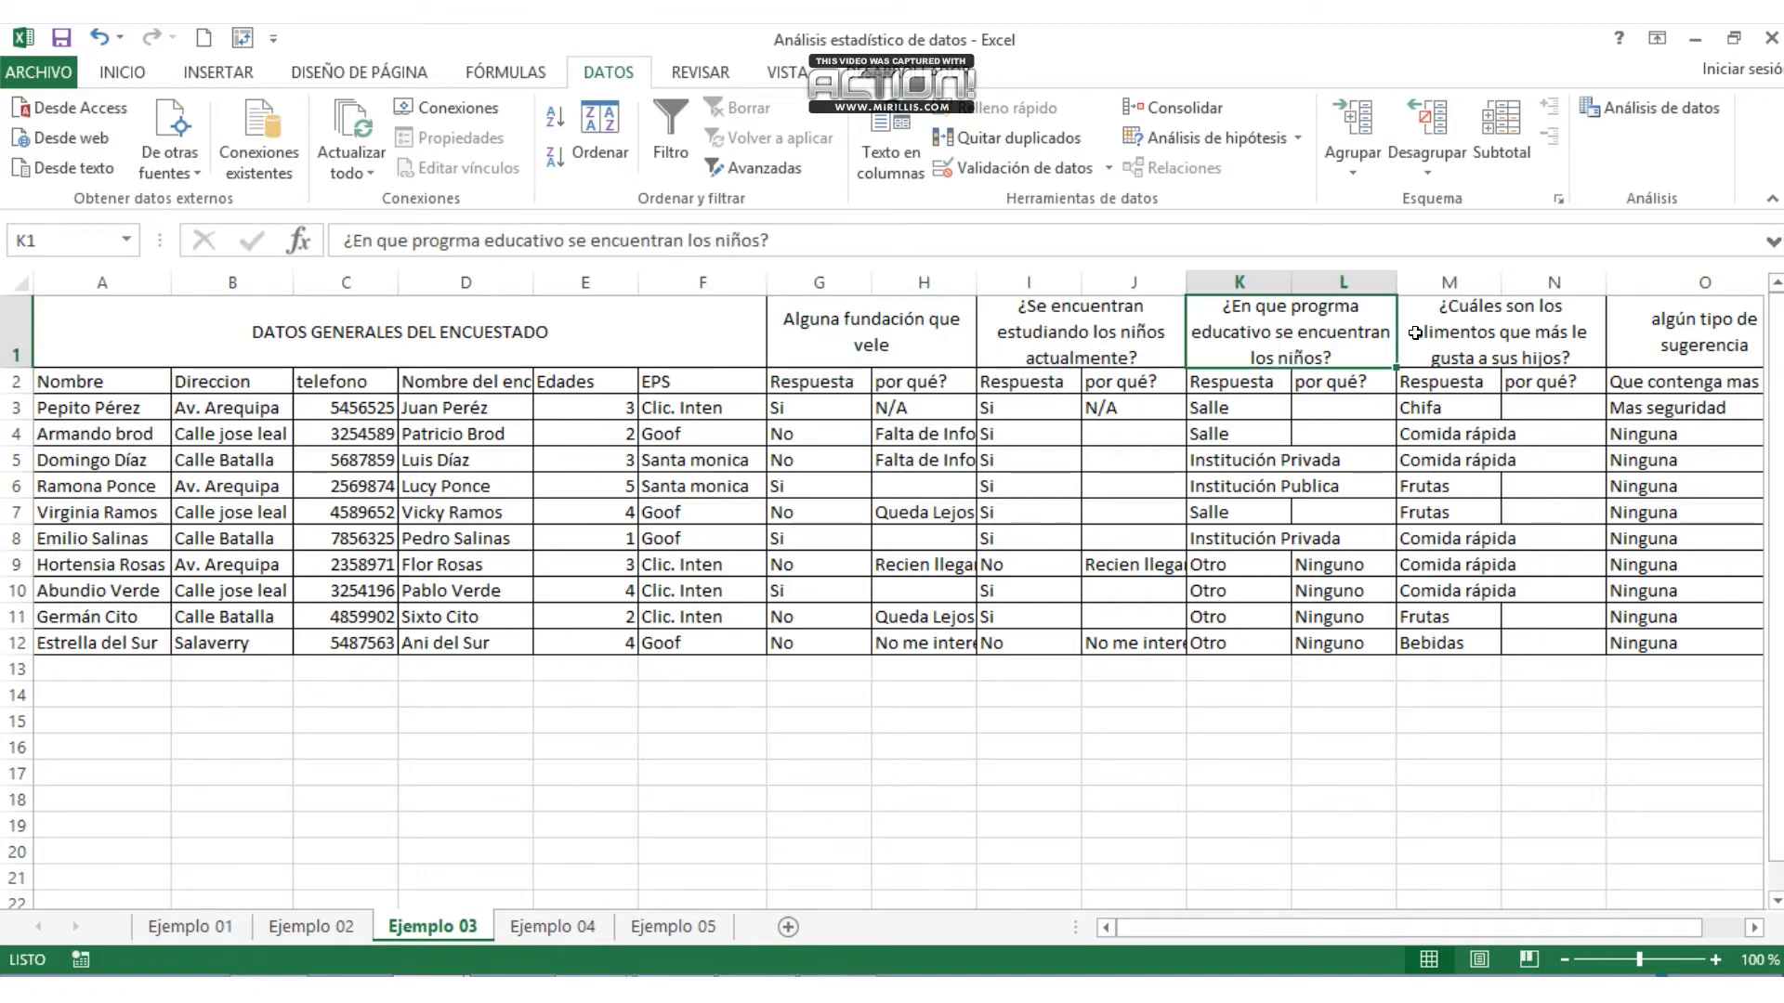
# - Unmerge the DATOS GENERALES DEL ENCUESTADO heading in A1:F1 and turn off its text wrapping
pyautogui.click(1464, 334)
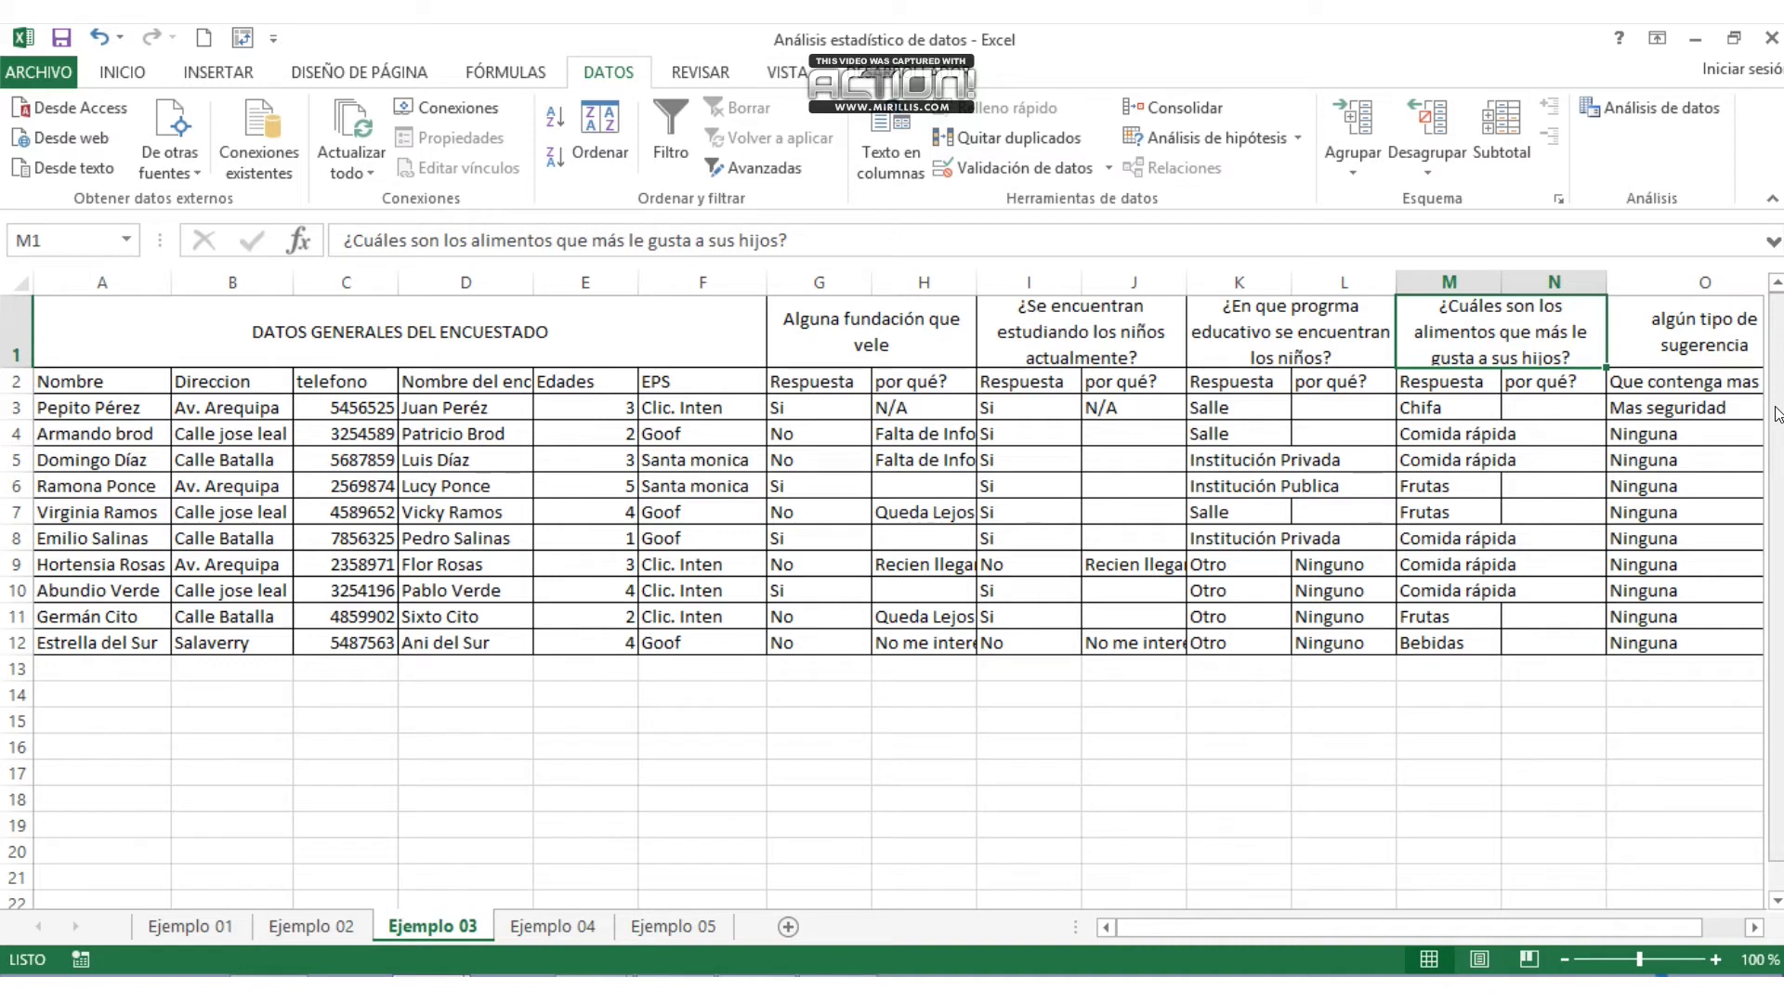
pyautogui.moveTo(1776, 414); pyautogui.dragTo(1776, 413)
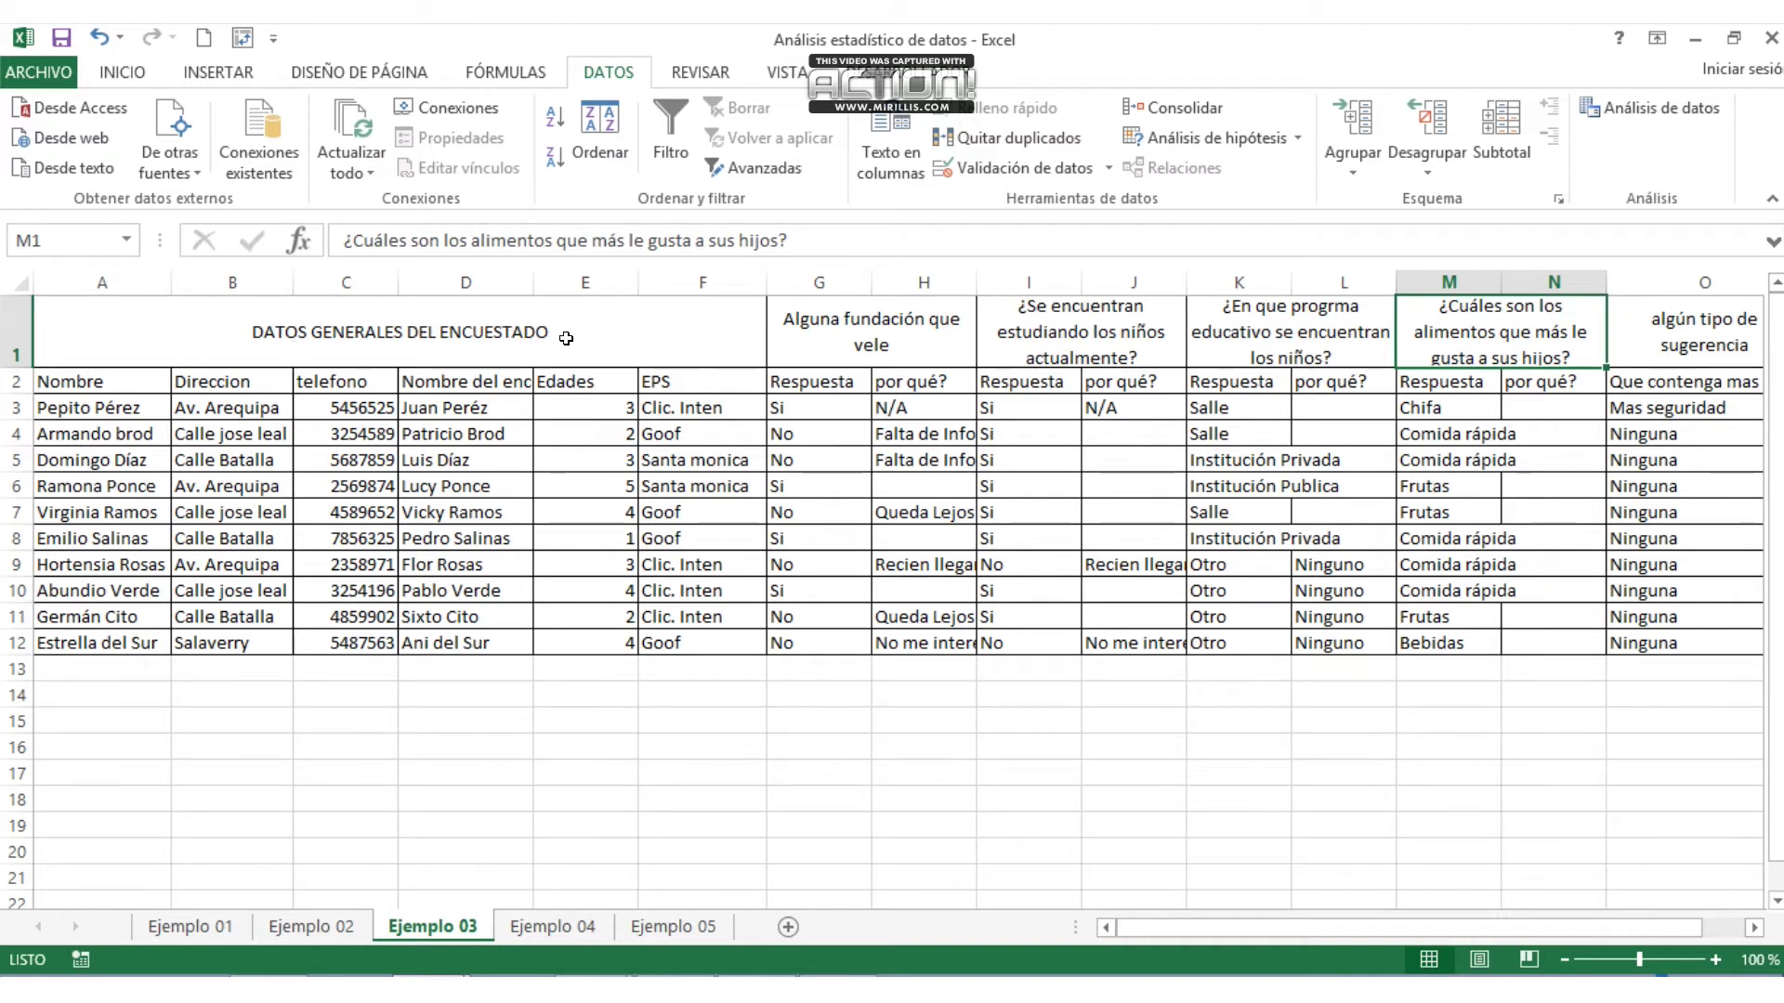
pyautogui.click(417, 358)
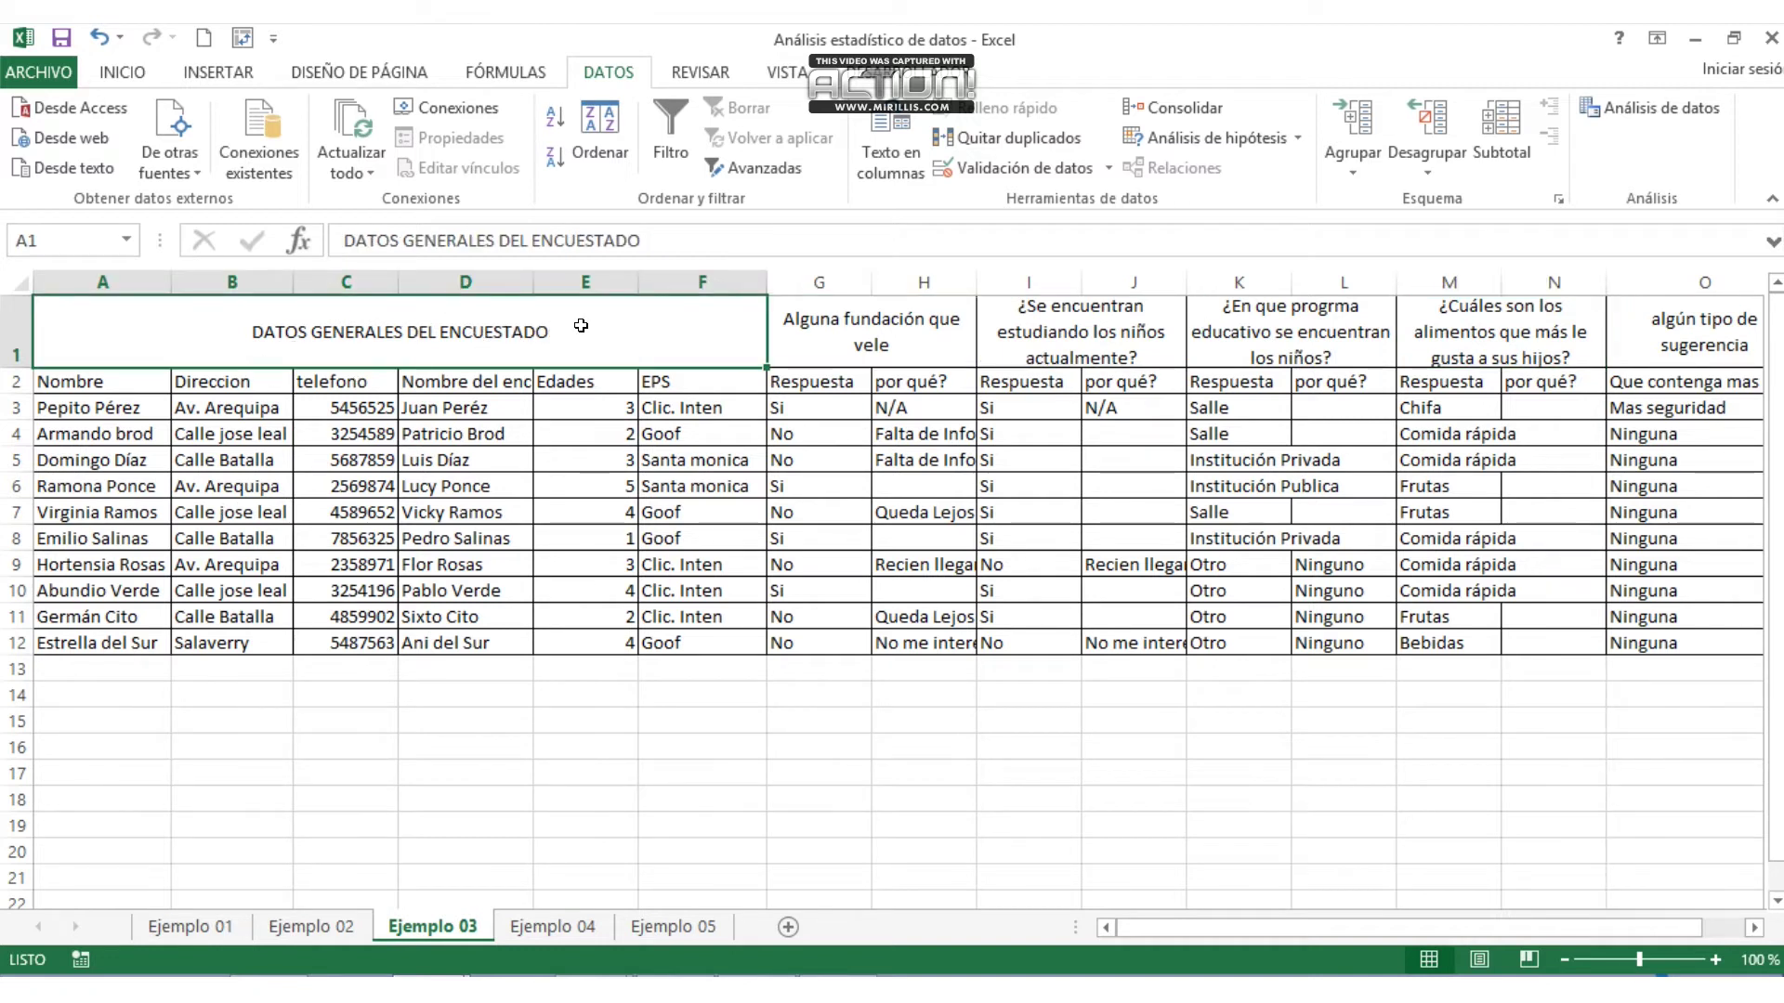
pyautogui.click(122, 71)
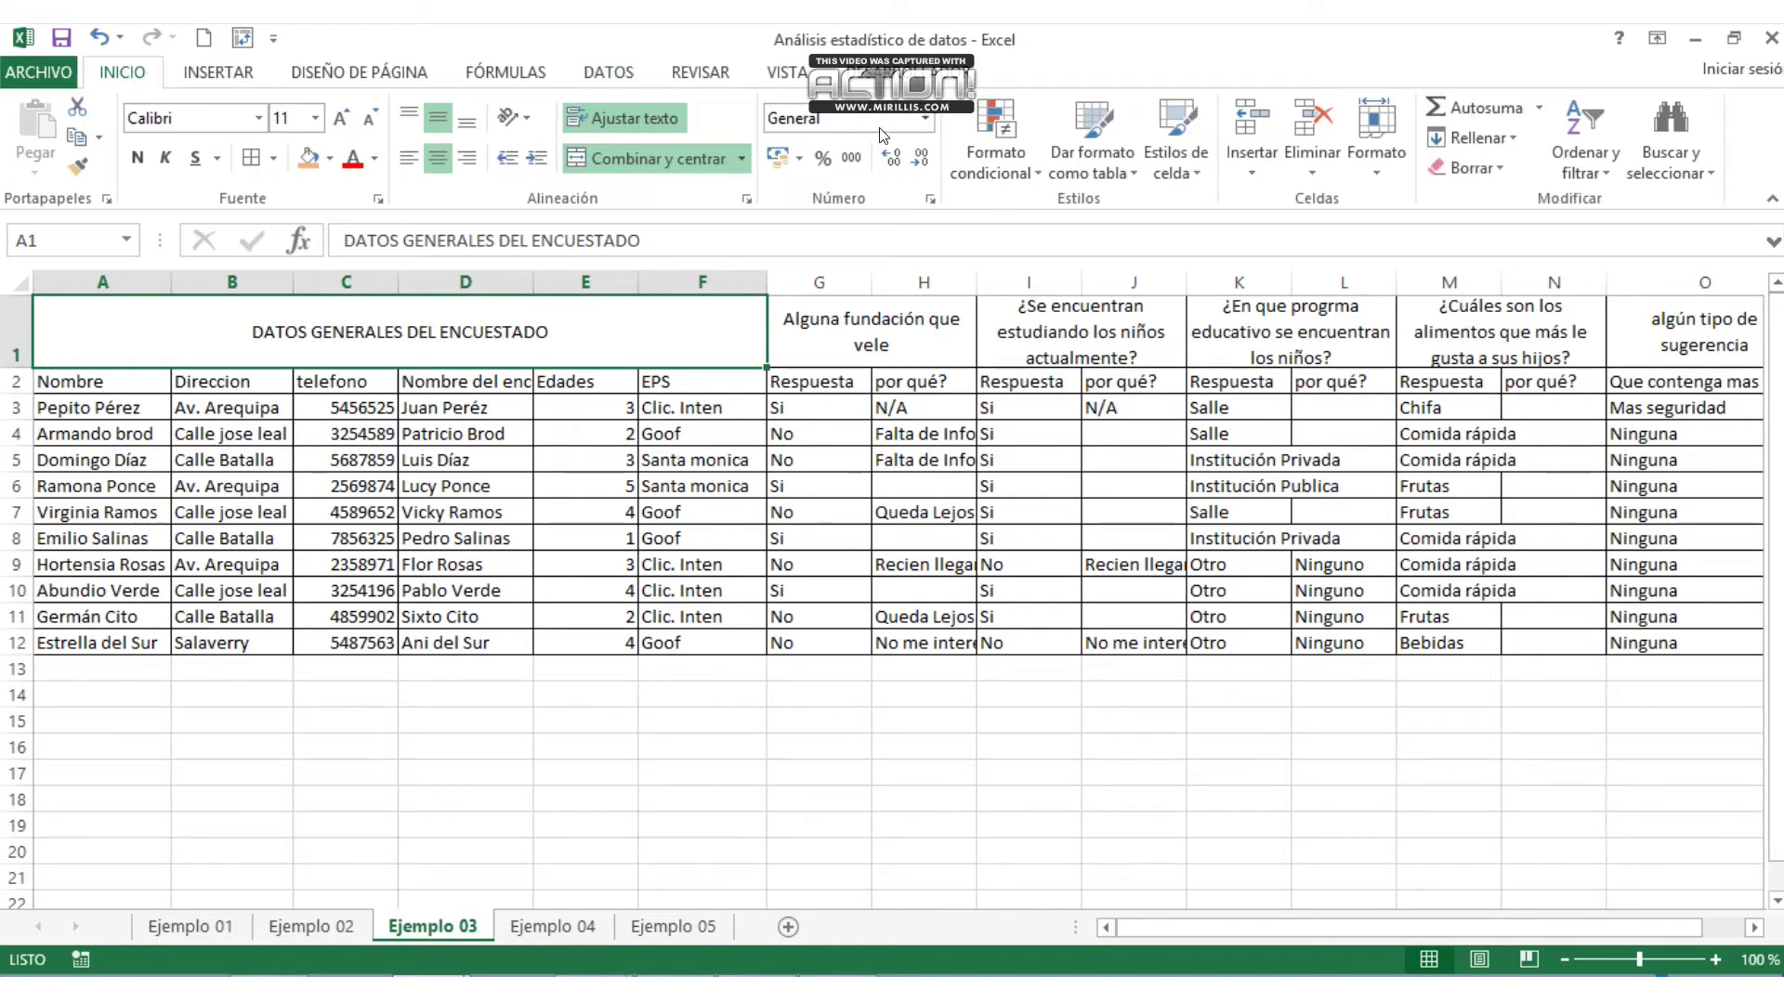
pyautogui.click(586, 151)
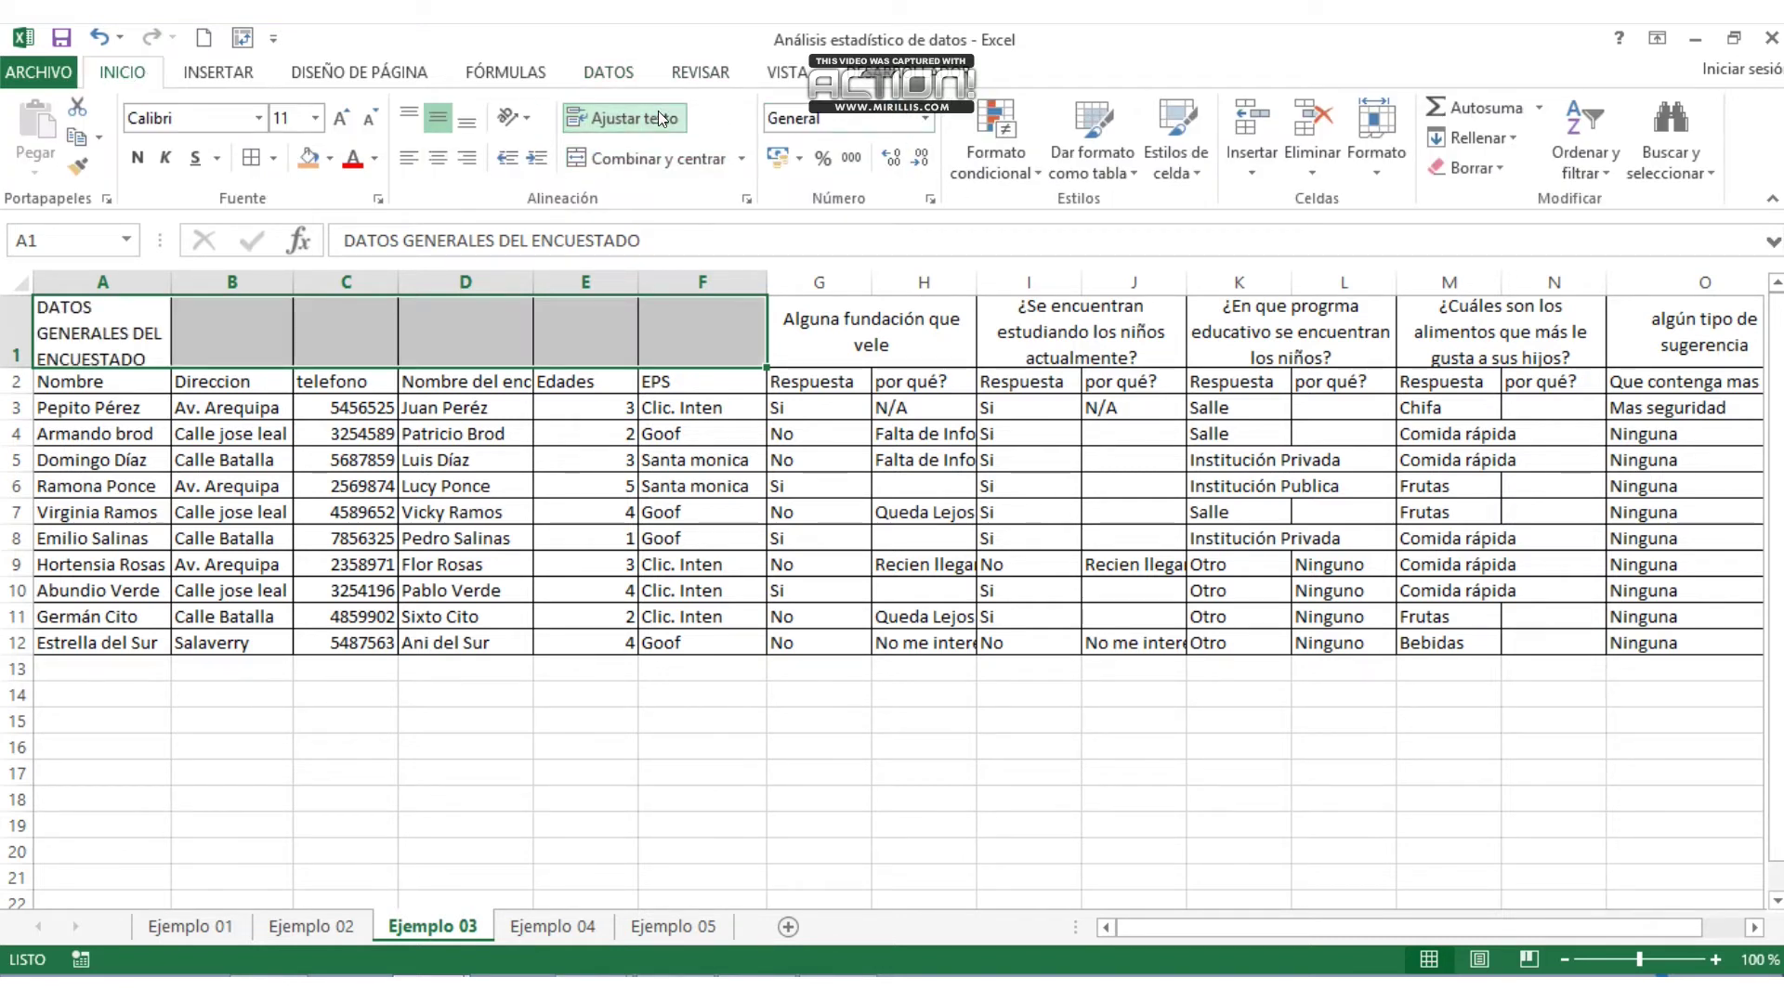
pyautogui.click(625, 118)
# - Unmerge the foundation question heading in G1:H1 and the current studies question heading in I1:J1
pyautogui.click(781, 327)
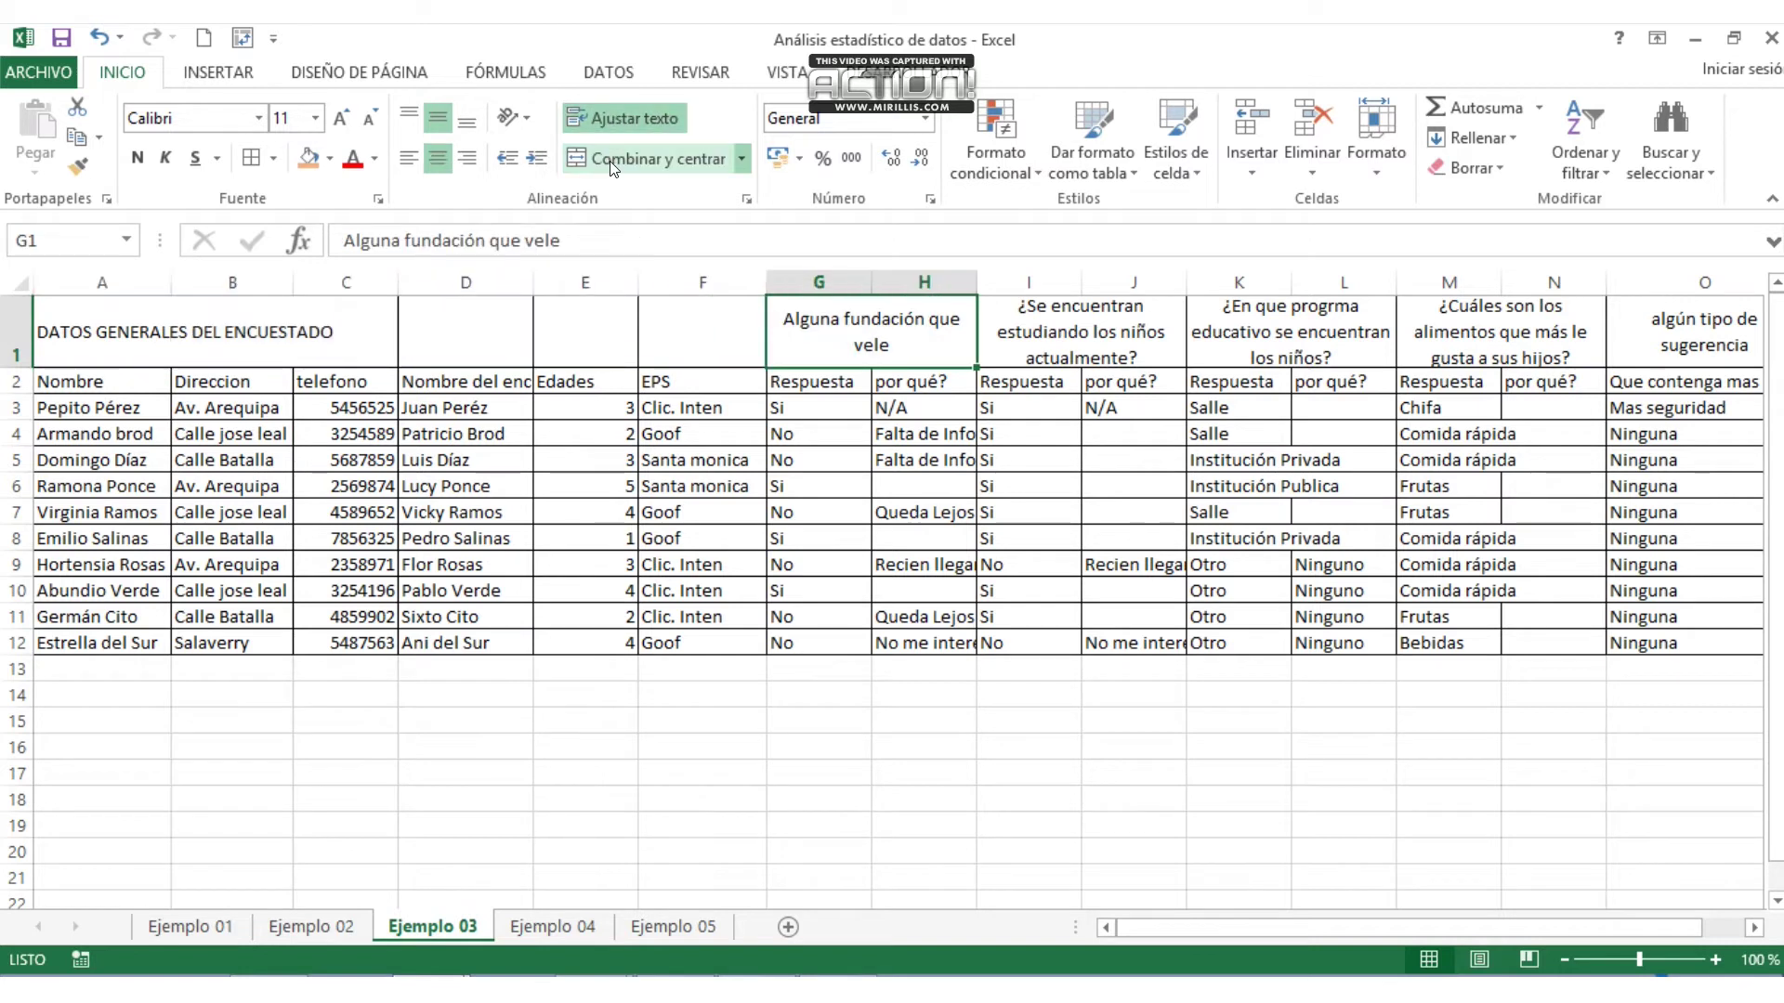
pyautogui.click(669, 157)
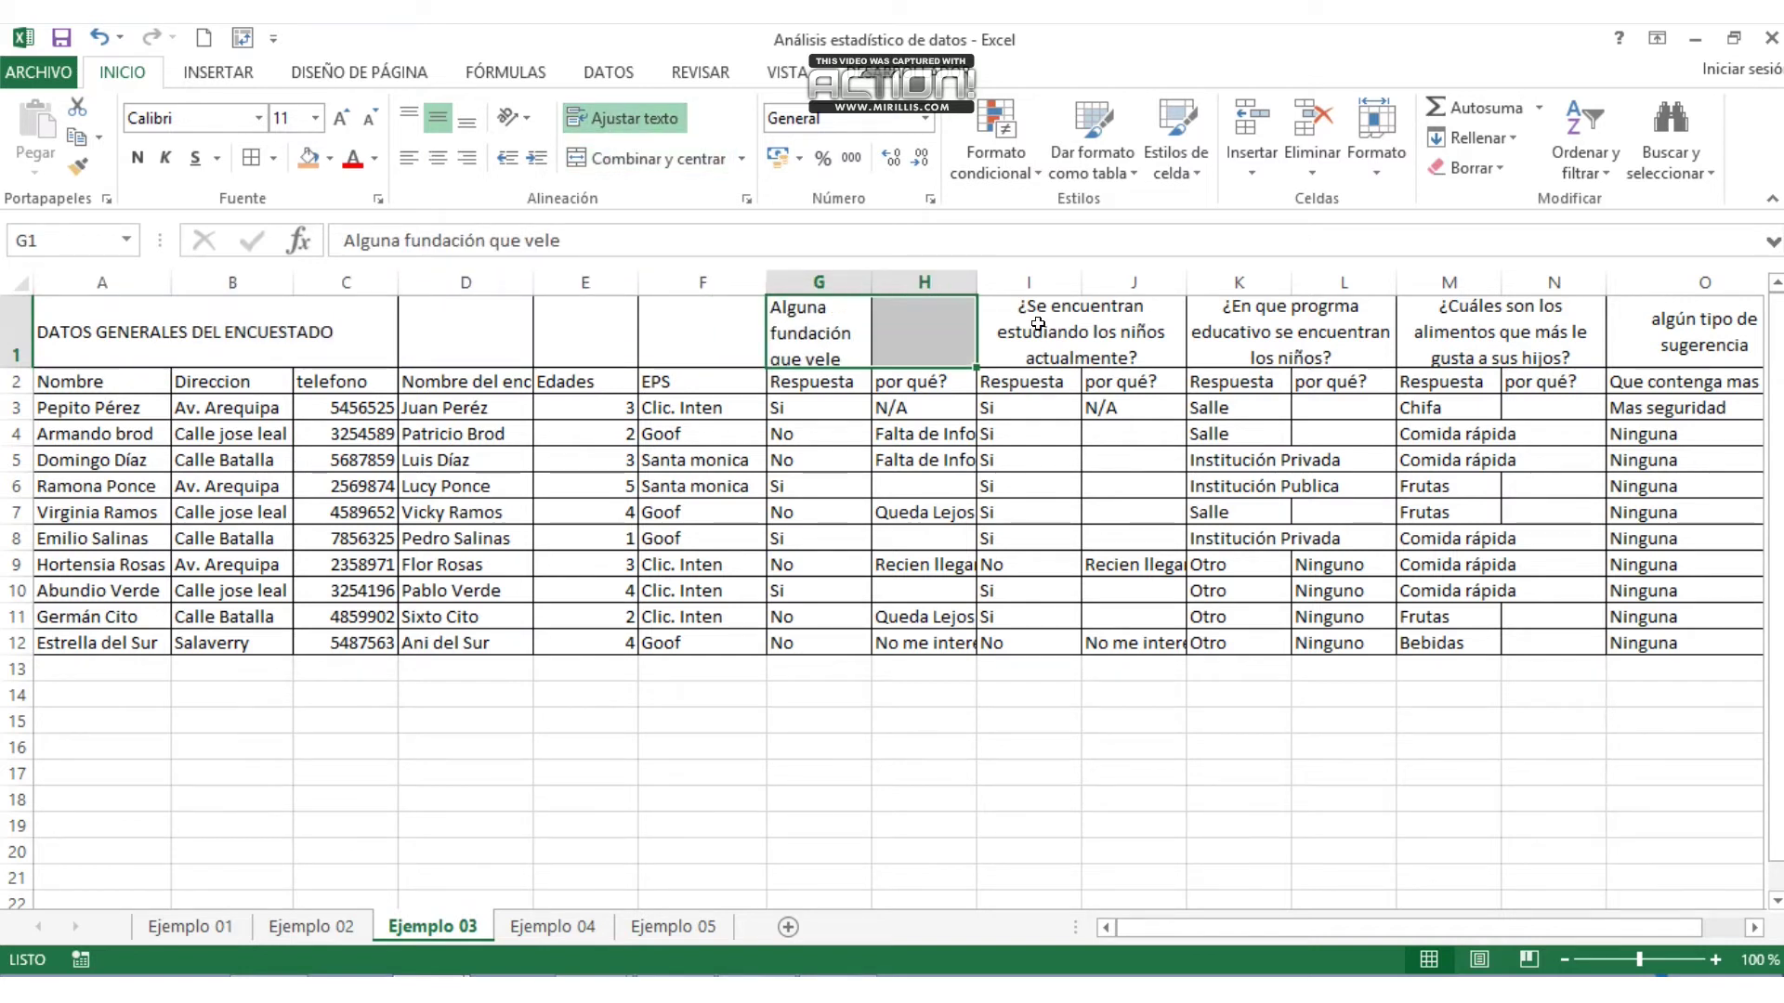
pyautogui.click(1038, 323)
pyautogui.click(619, 154)
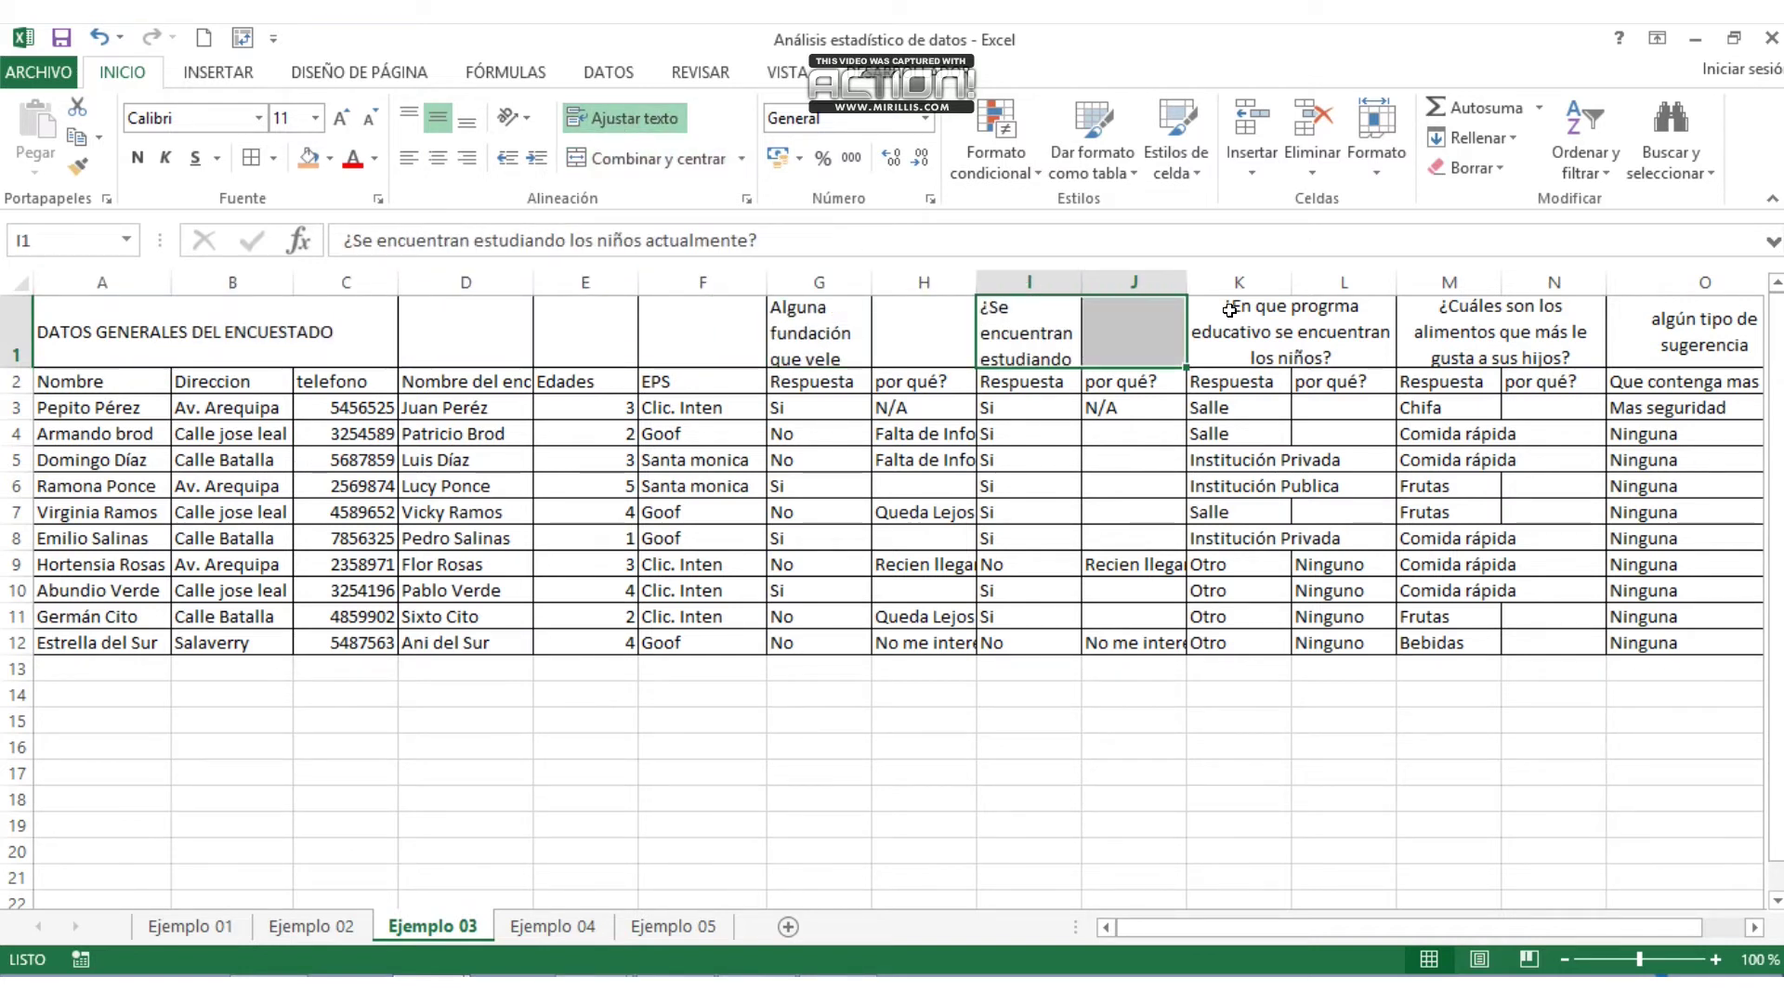
# - Unmerge the educational program heading in K1:L1 and the favourite foods heading in M1:N1, and turn off their text wrapping
pyautogui.click(1231, 321)
pyautogui.click(618, 154)
pyautogui.click(621, 120)
pyautogui.click(1431, 321)
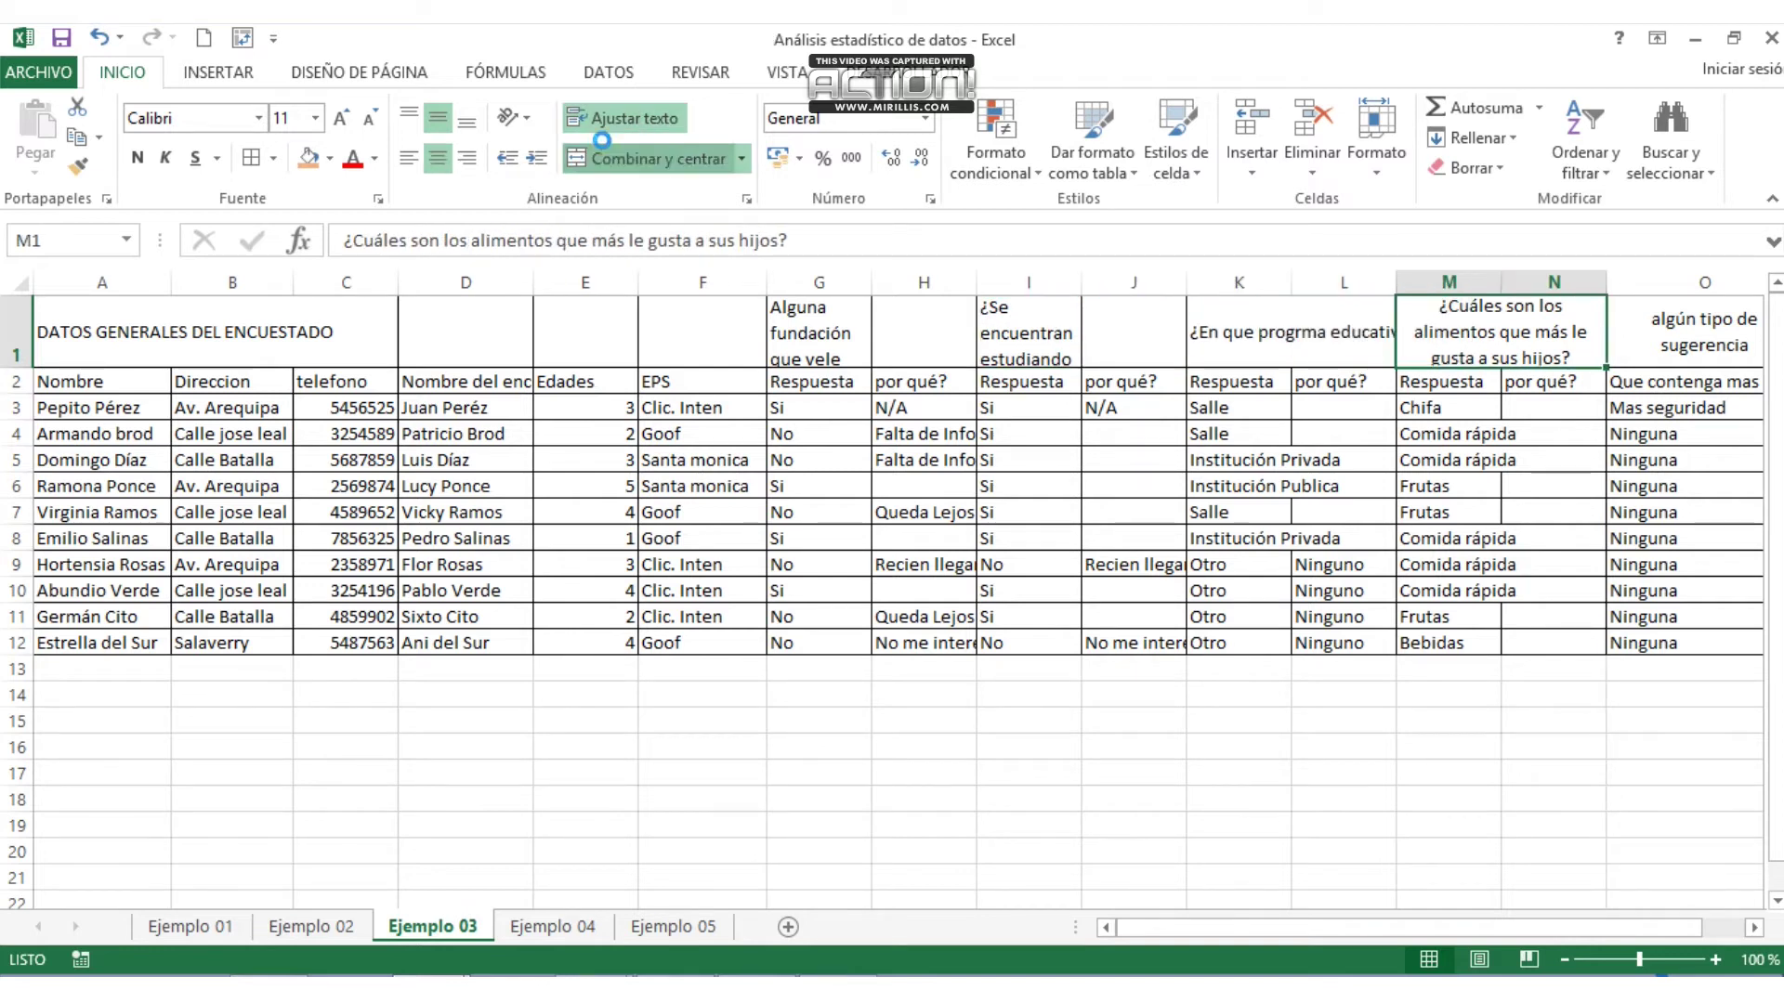
pyautogui.click(650, 158)
pyautogui.click(624, 118)
# - Center the favourite foods question heading in M1 and wrap its text within the cell
pyautogui.click(1268, 337)
pyautogui.click(1339, 336)
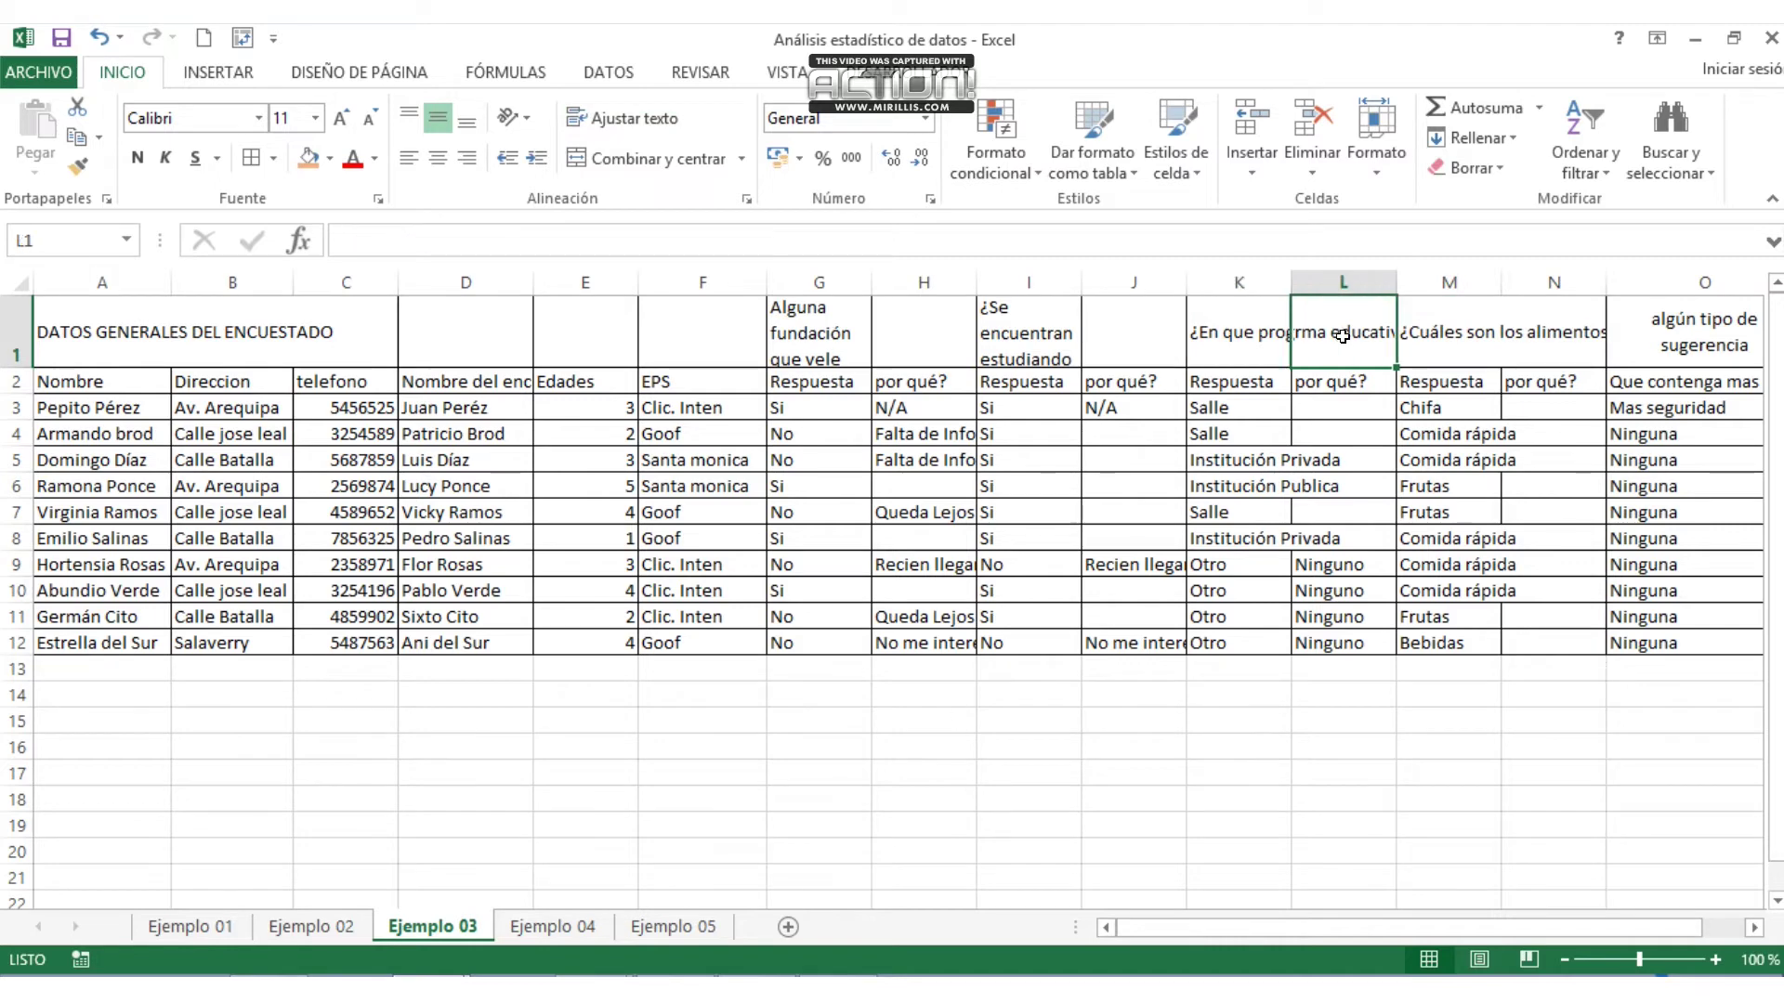
pyautogui.moveTo(1256, 929); pyautogui.dragTo(1297, 928)
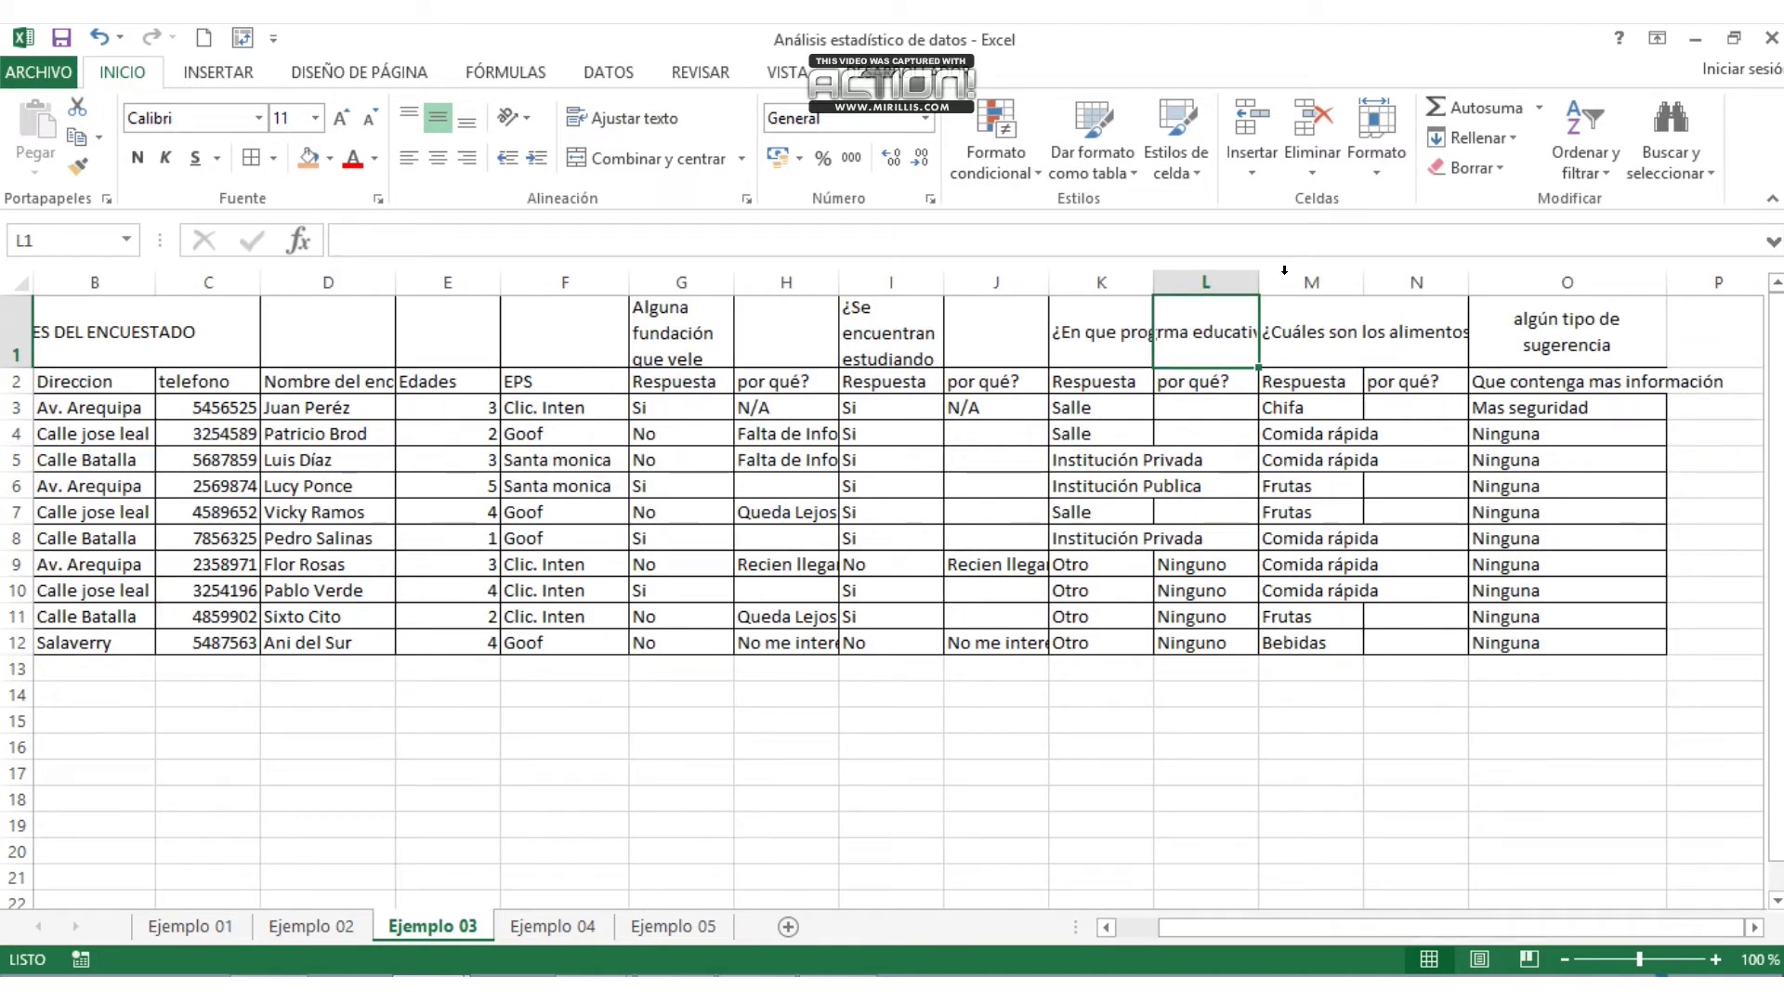
pyautogui.click(1293, 342)
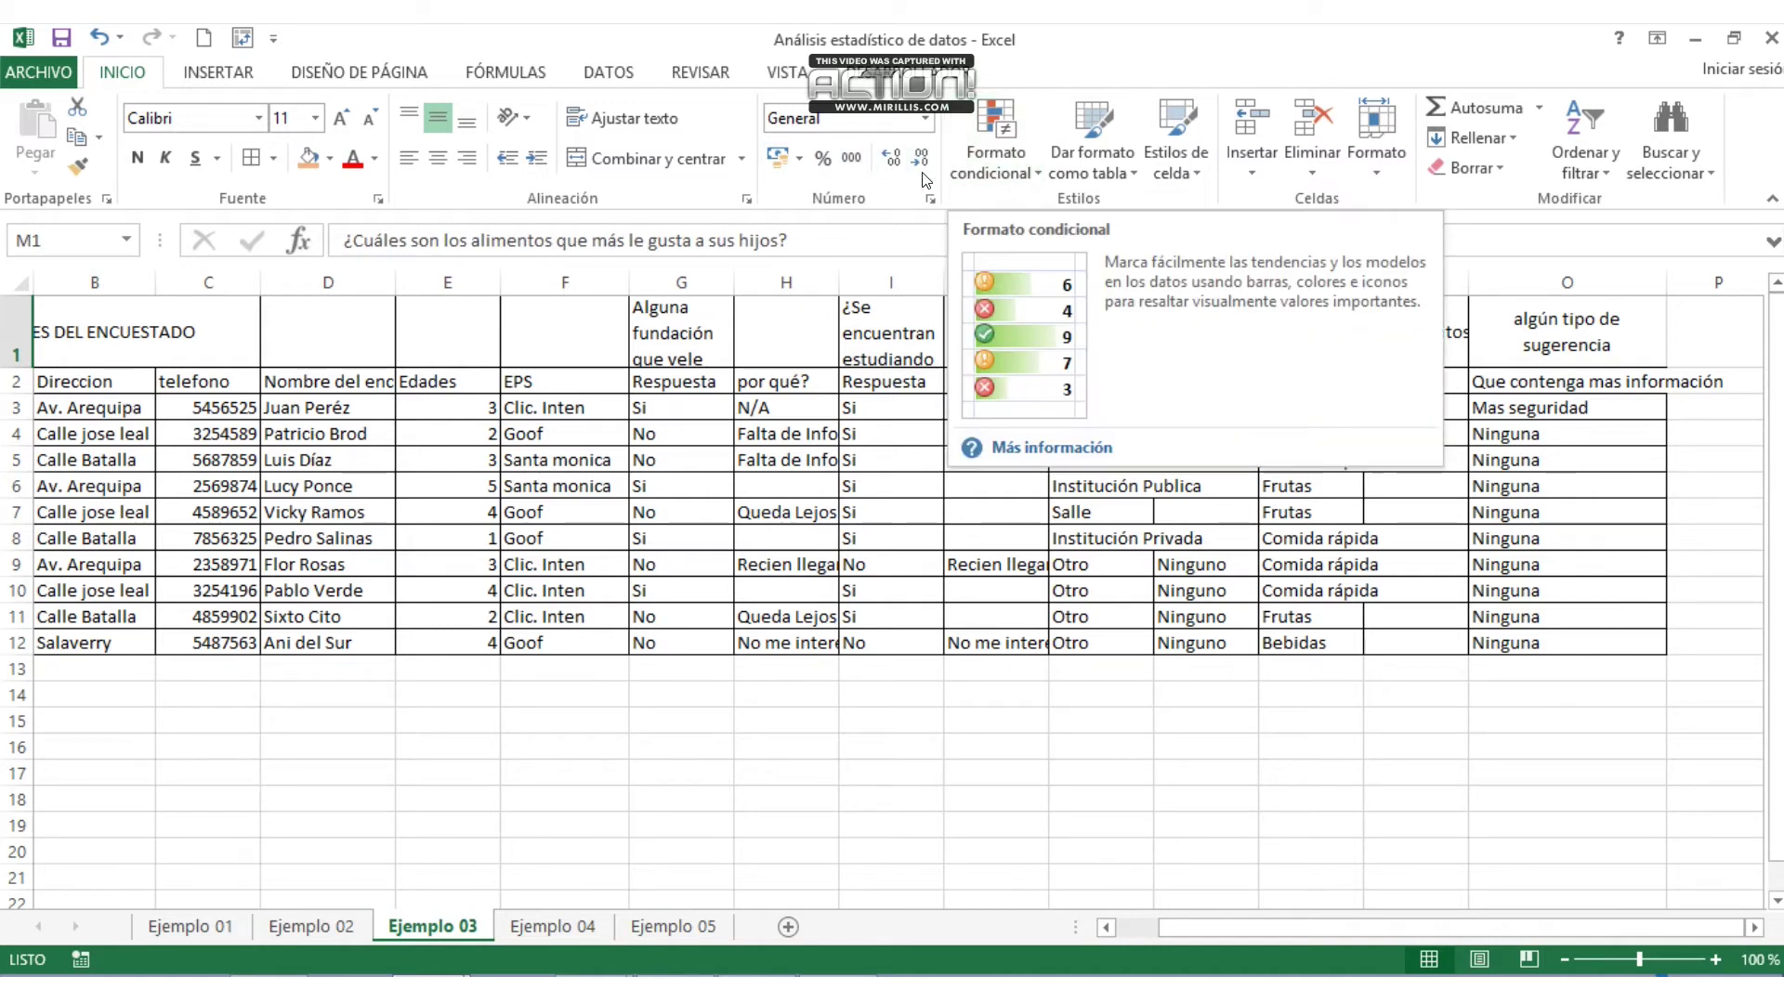
pyautogui.click(663, 150)
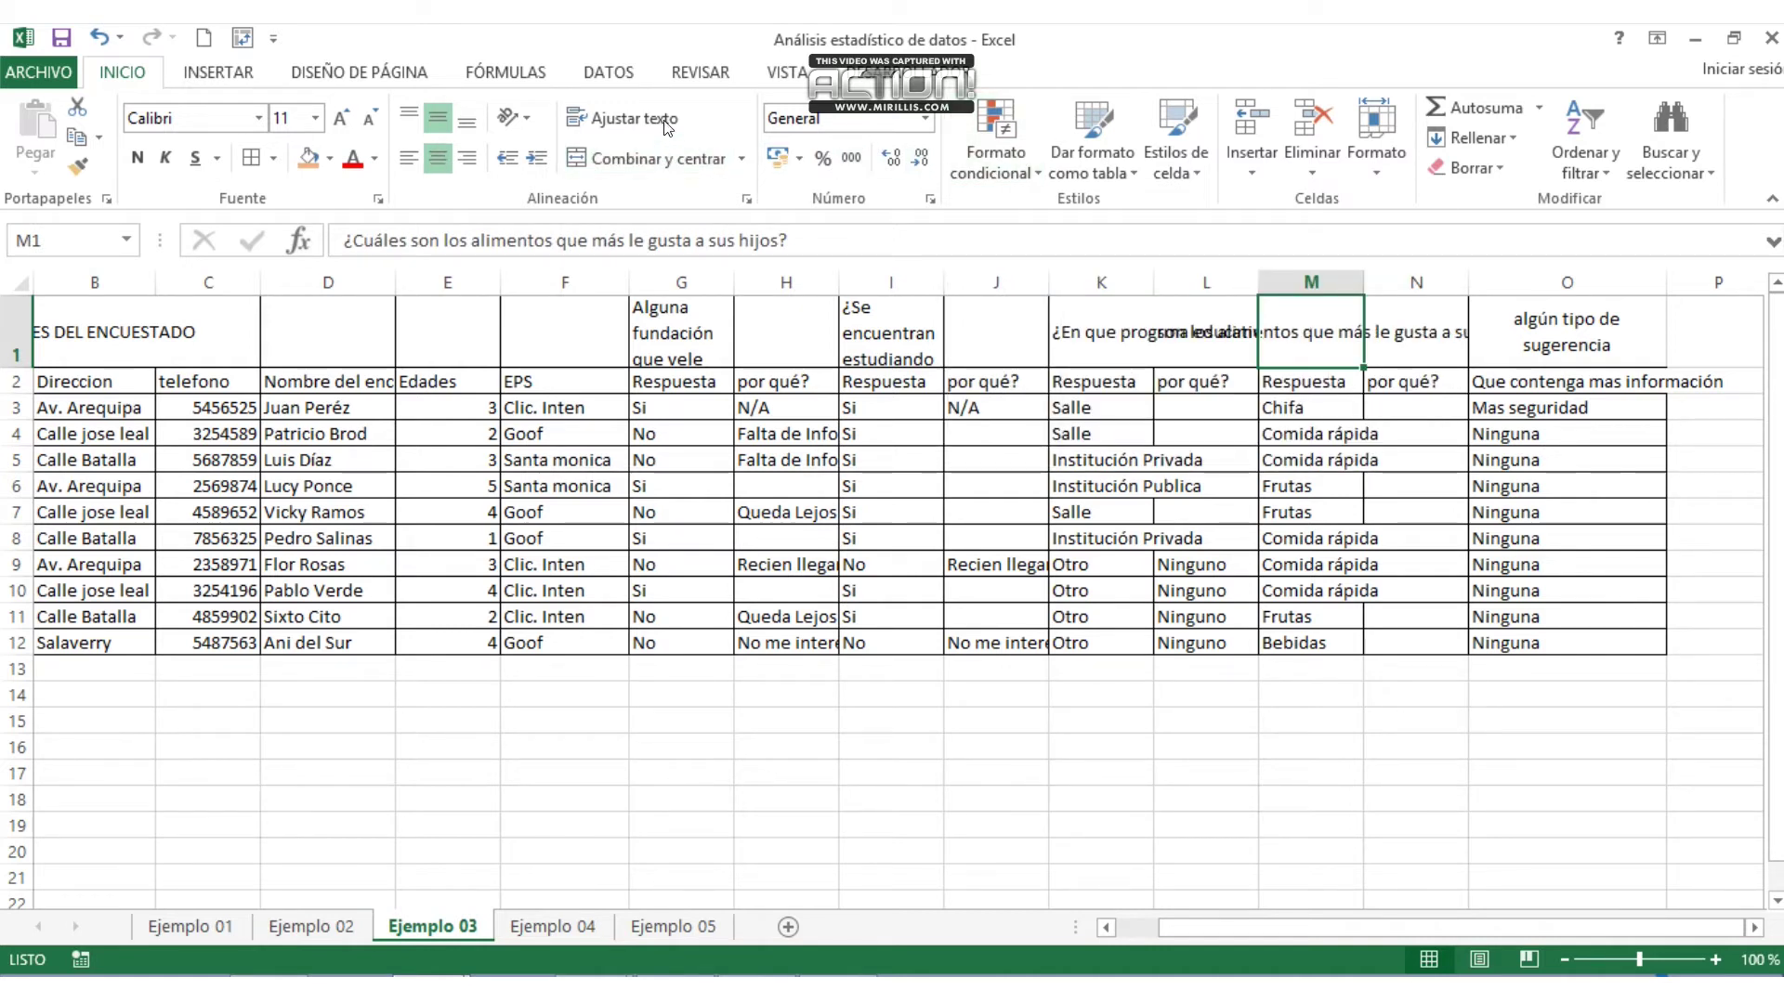
pyautogui.click(620, 116)
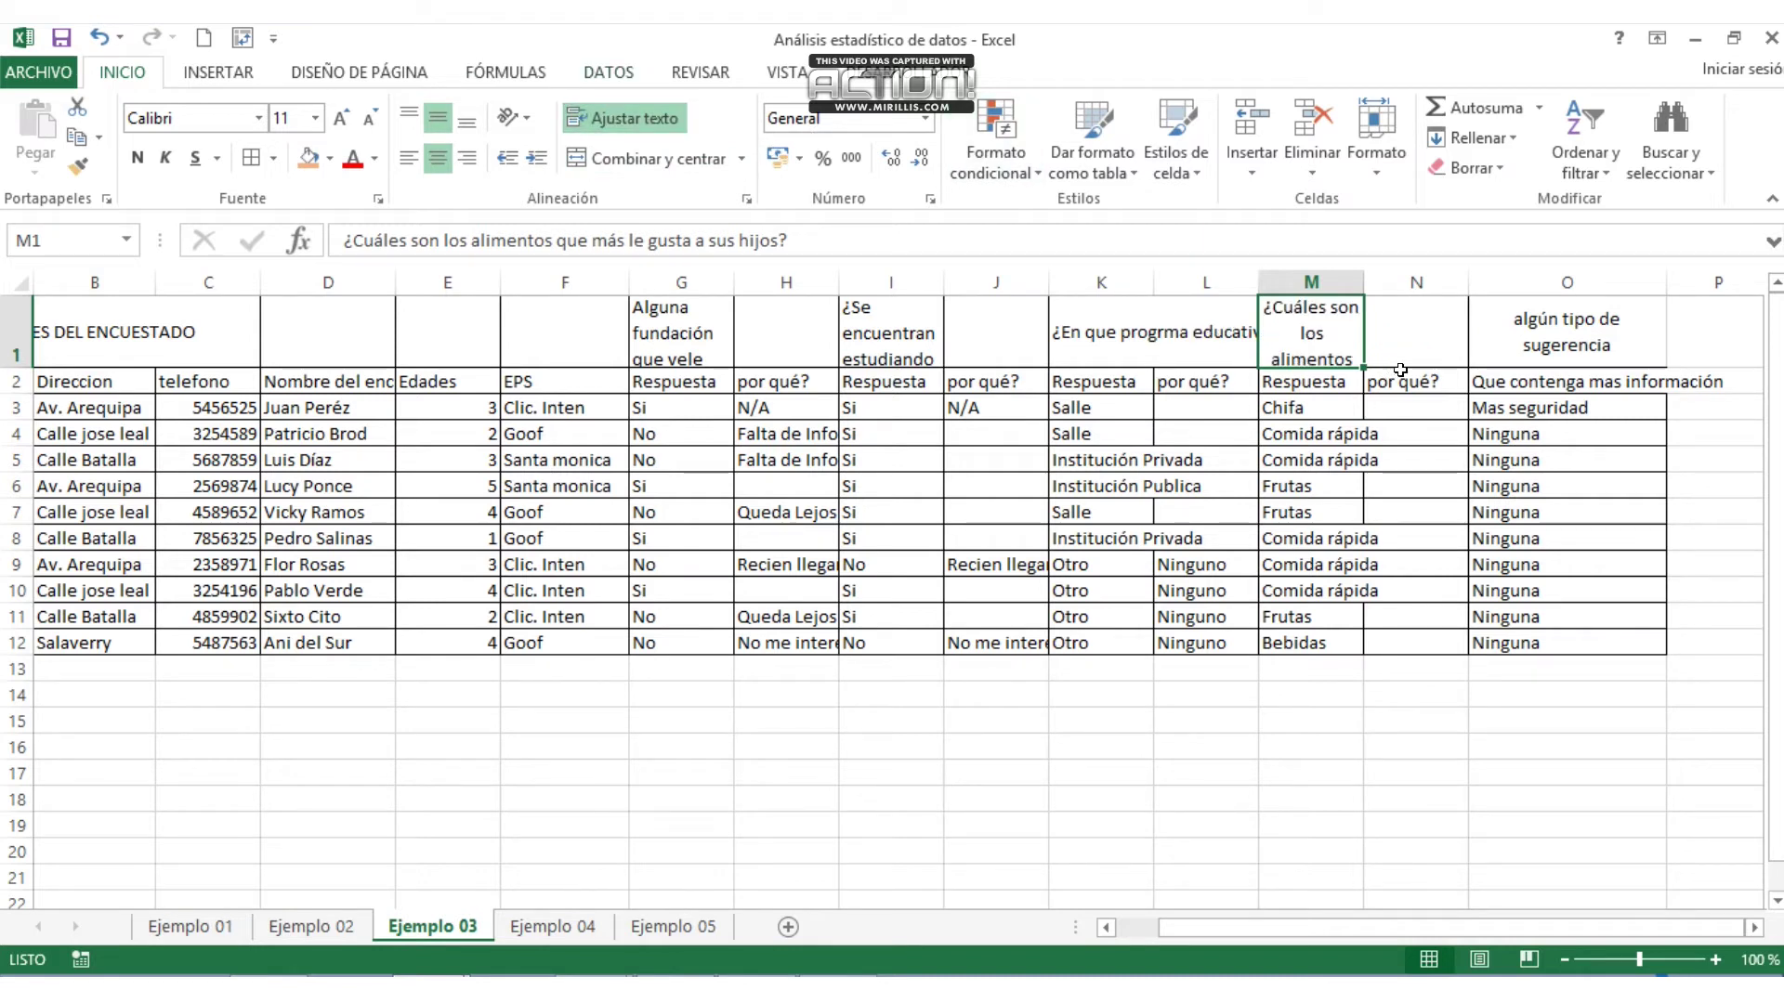
# - Turn off text wrapping for the "algún tipo de sugerencia" heading in O1
pyautogui.click(1528, 343)
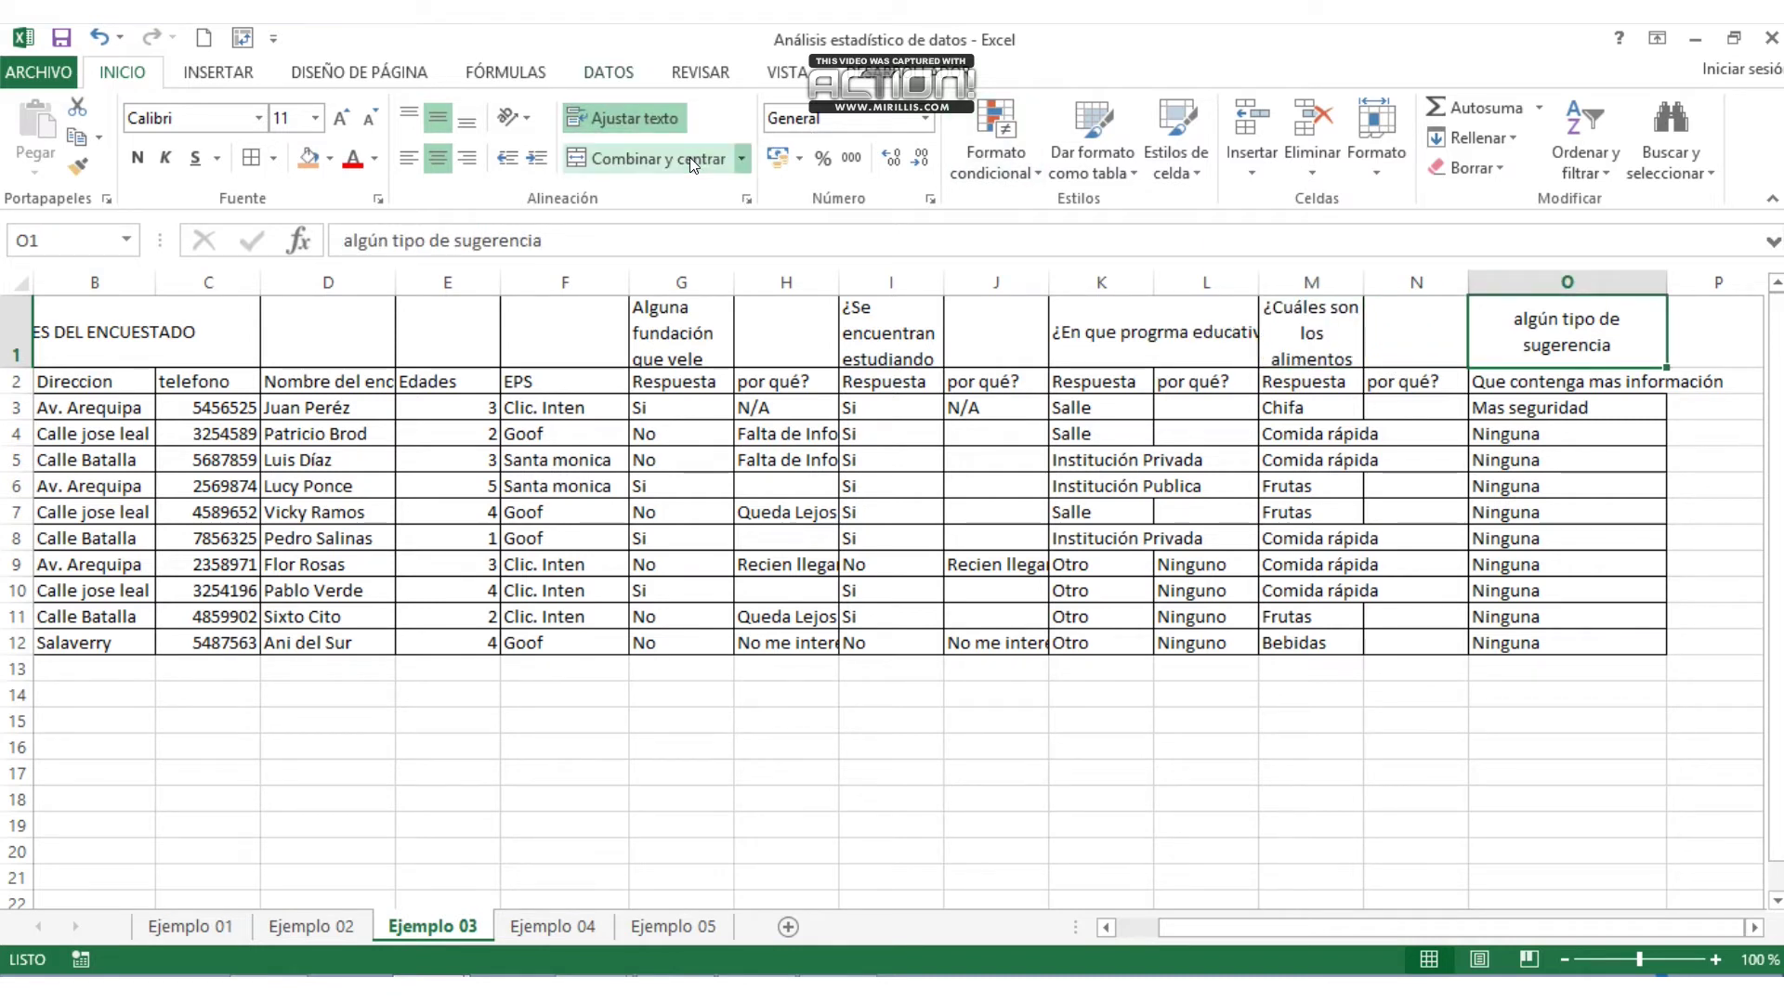
pyautogui.click(626, 112)
pyautogui.click(932, 661)
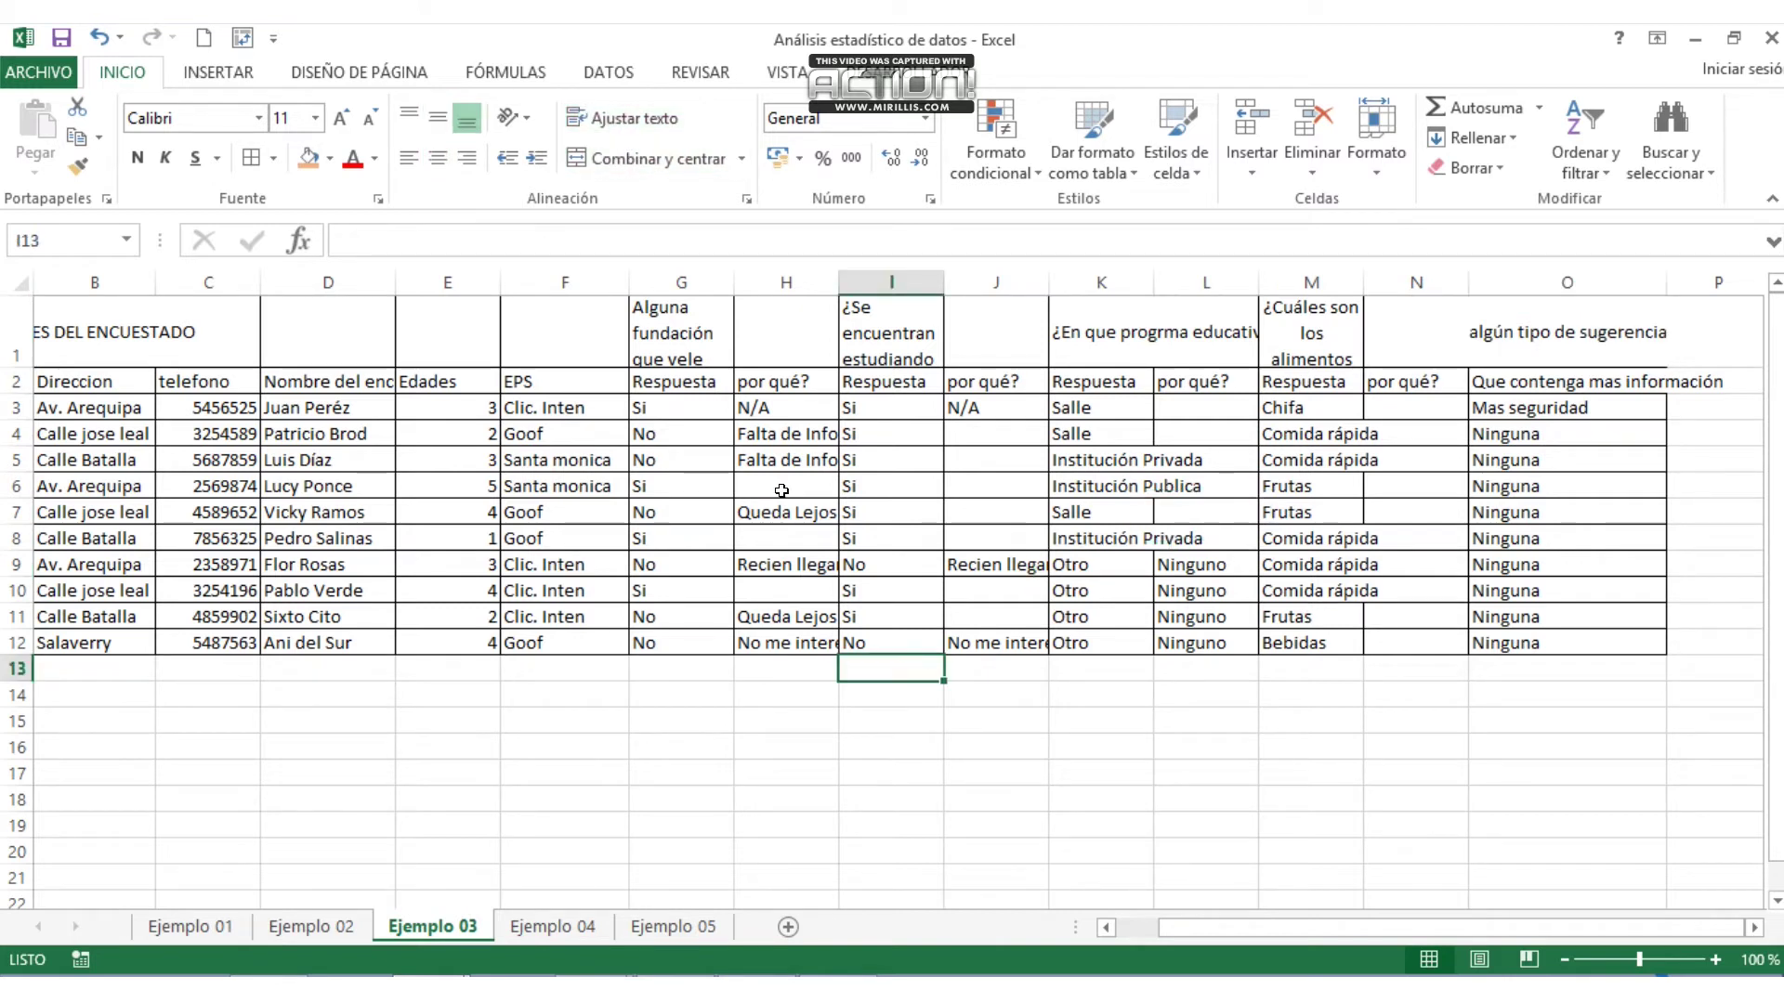
pyautogui.moveTo(1384, 922); pyautogui.dragTo(1316, 927)
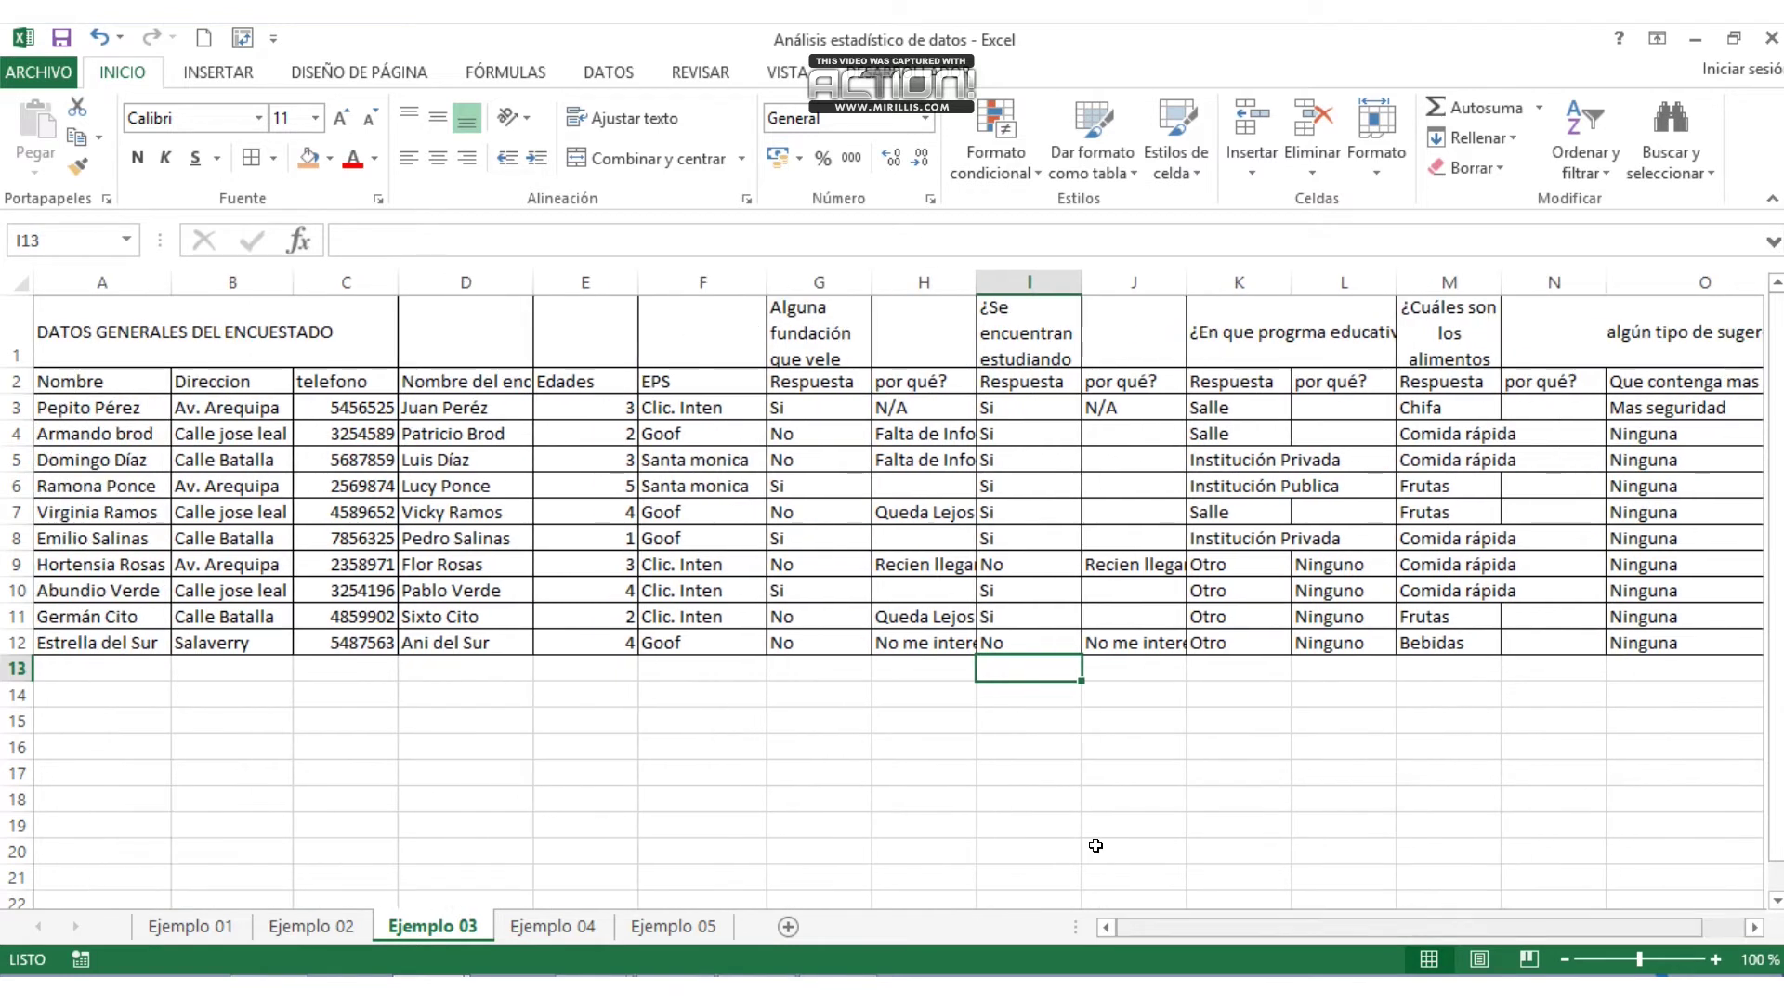
# - Delete the foundation question's "por qué?" cells in H1:H12, shifting the remaining cells to the left
pyautogui.click(800, 509)
pyautogui.moveTo(797, 409); pyautogui.dragTo(947, 361)
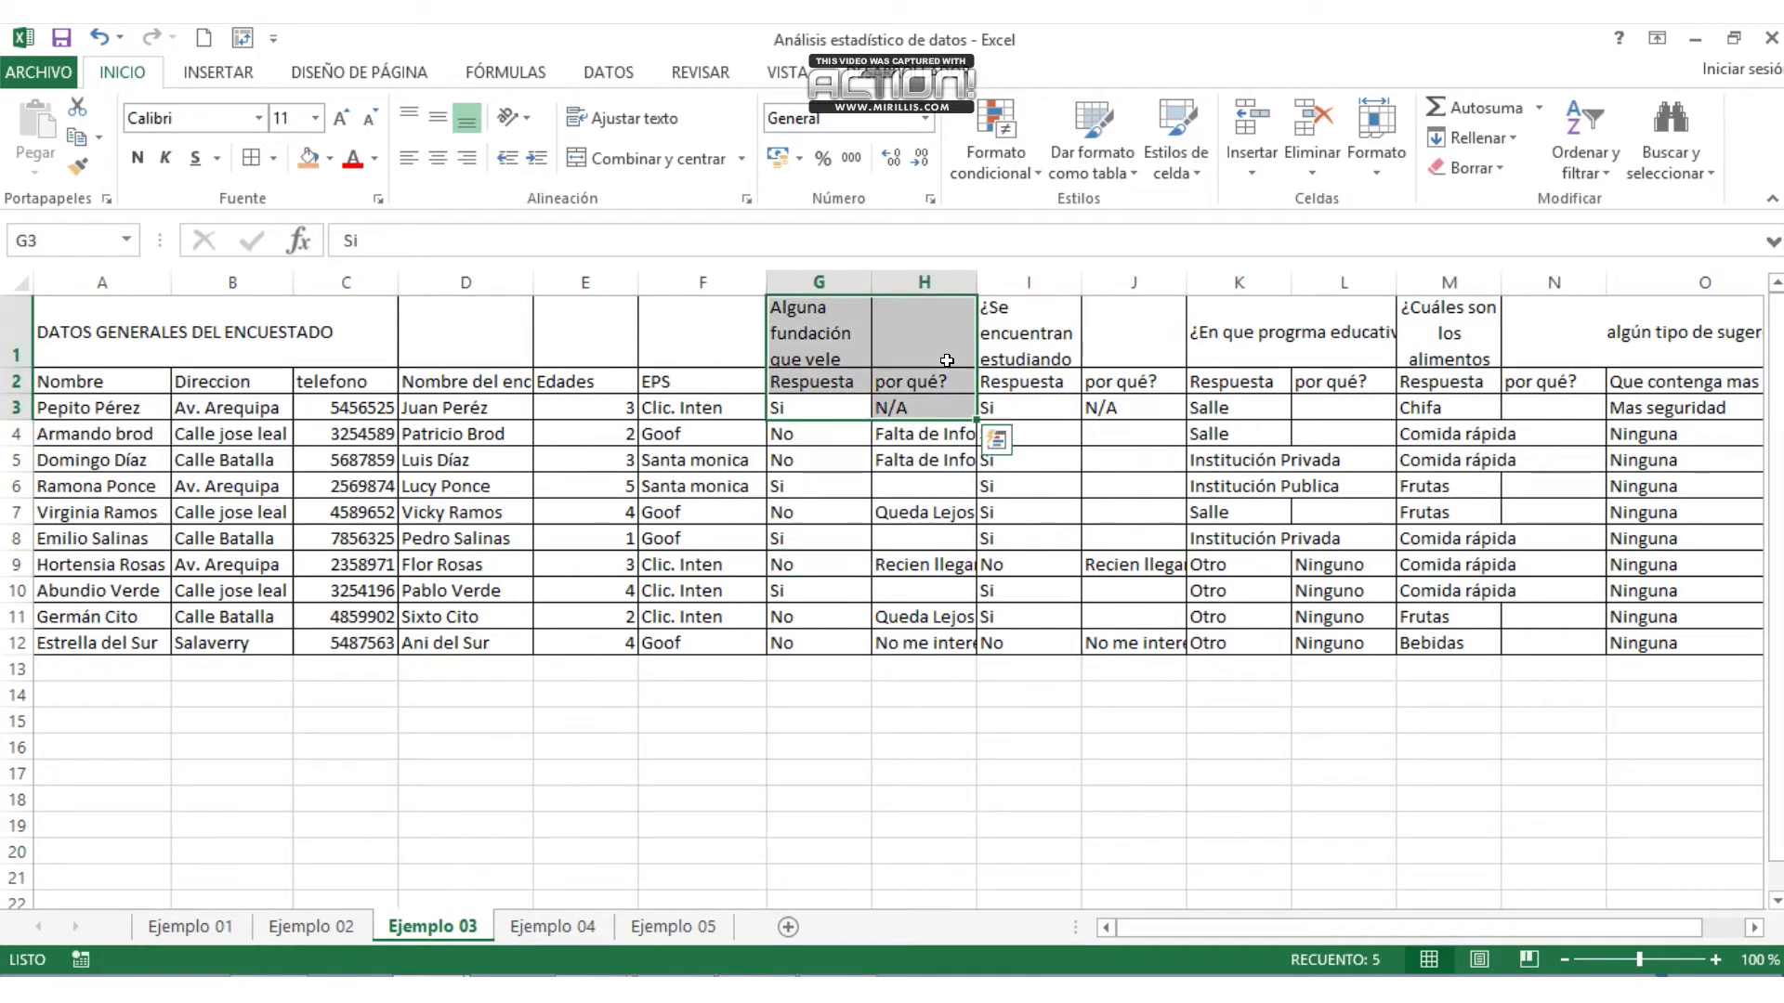
pyautogui.click(871, 475)
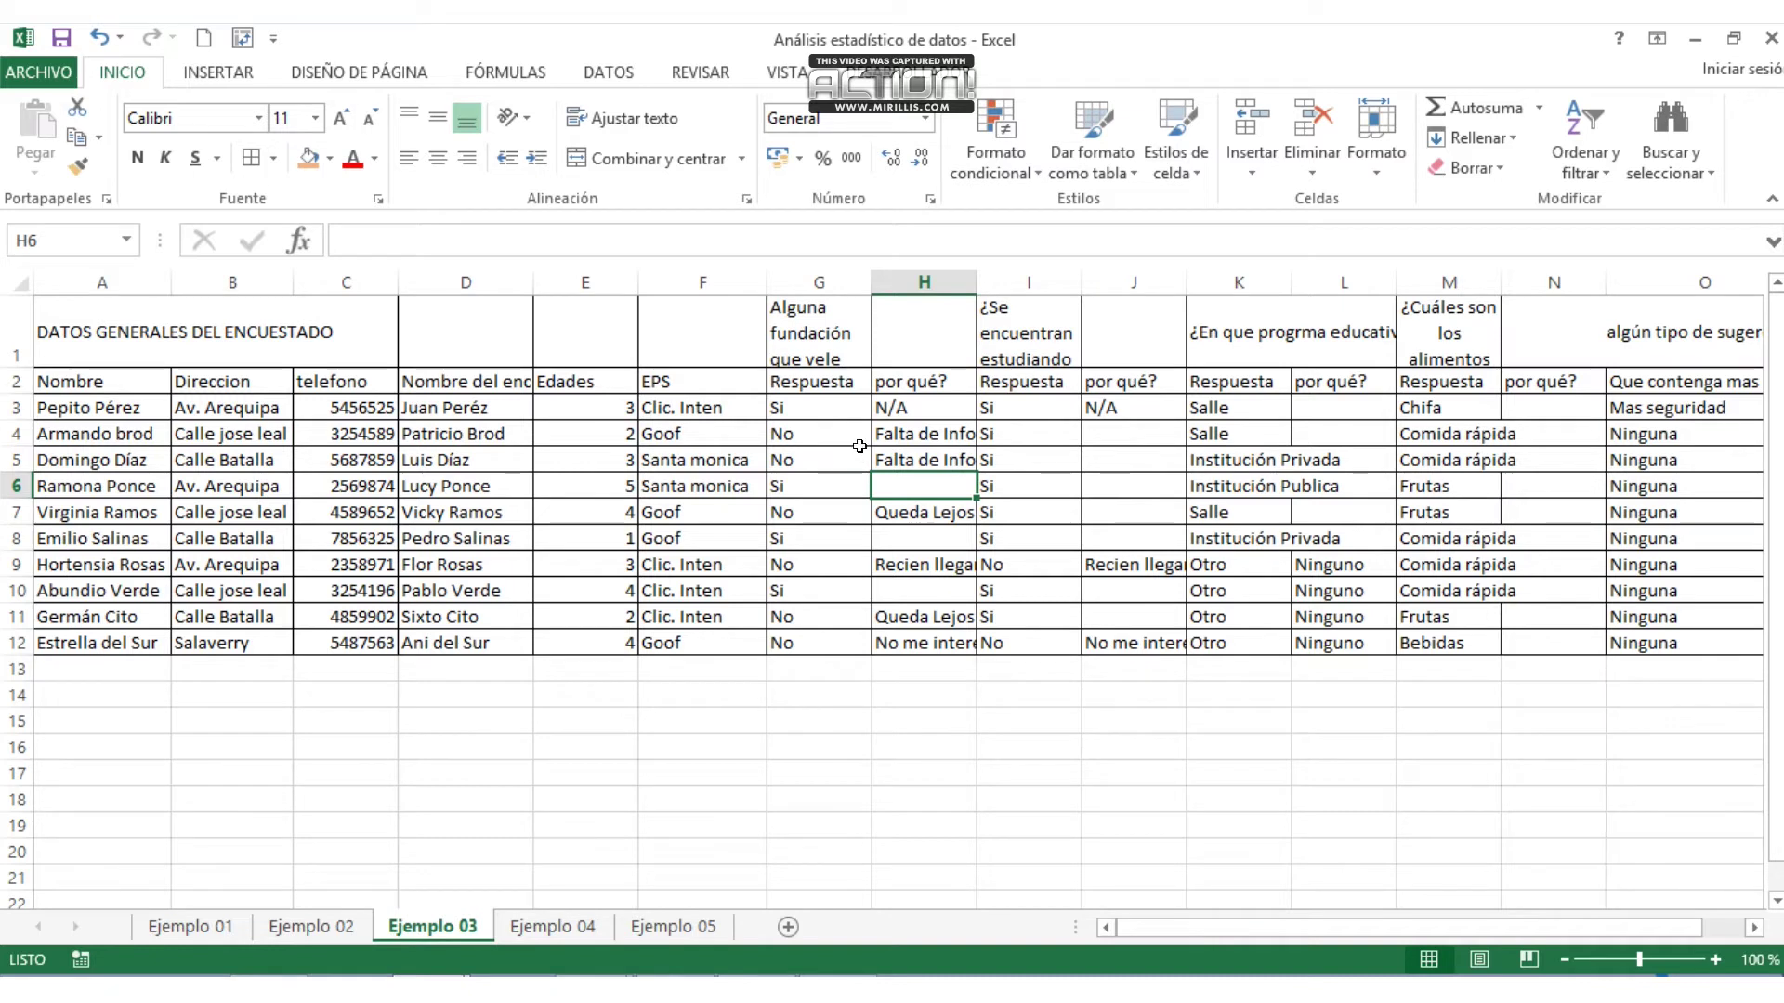
pyautogui.click(896, 451)
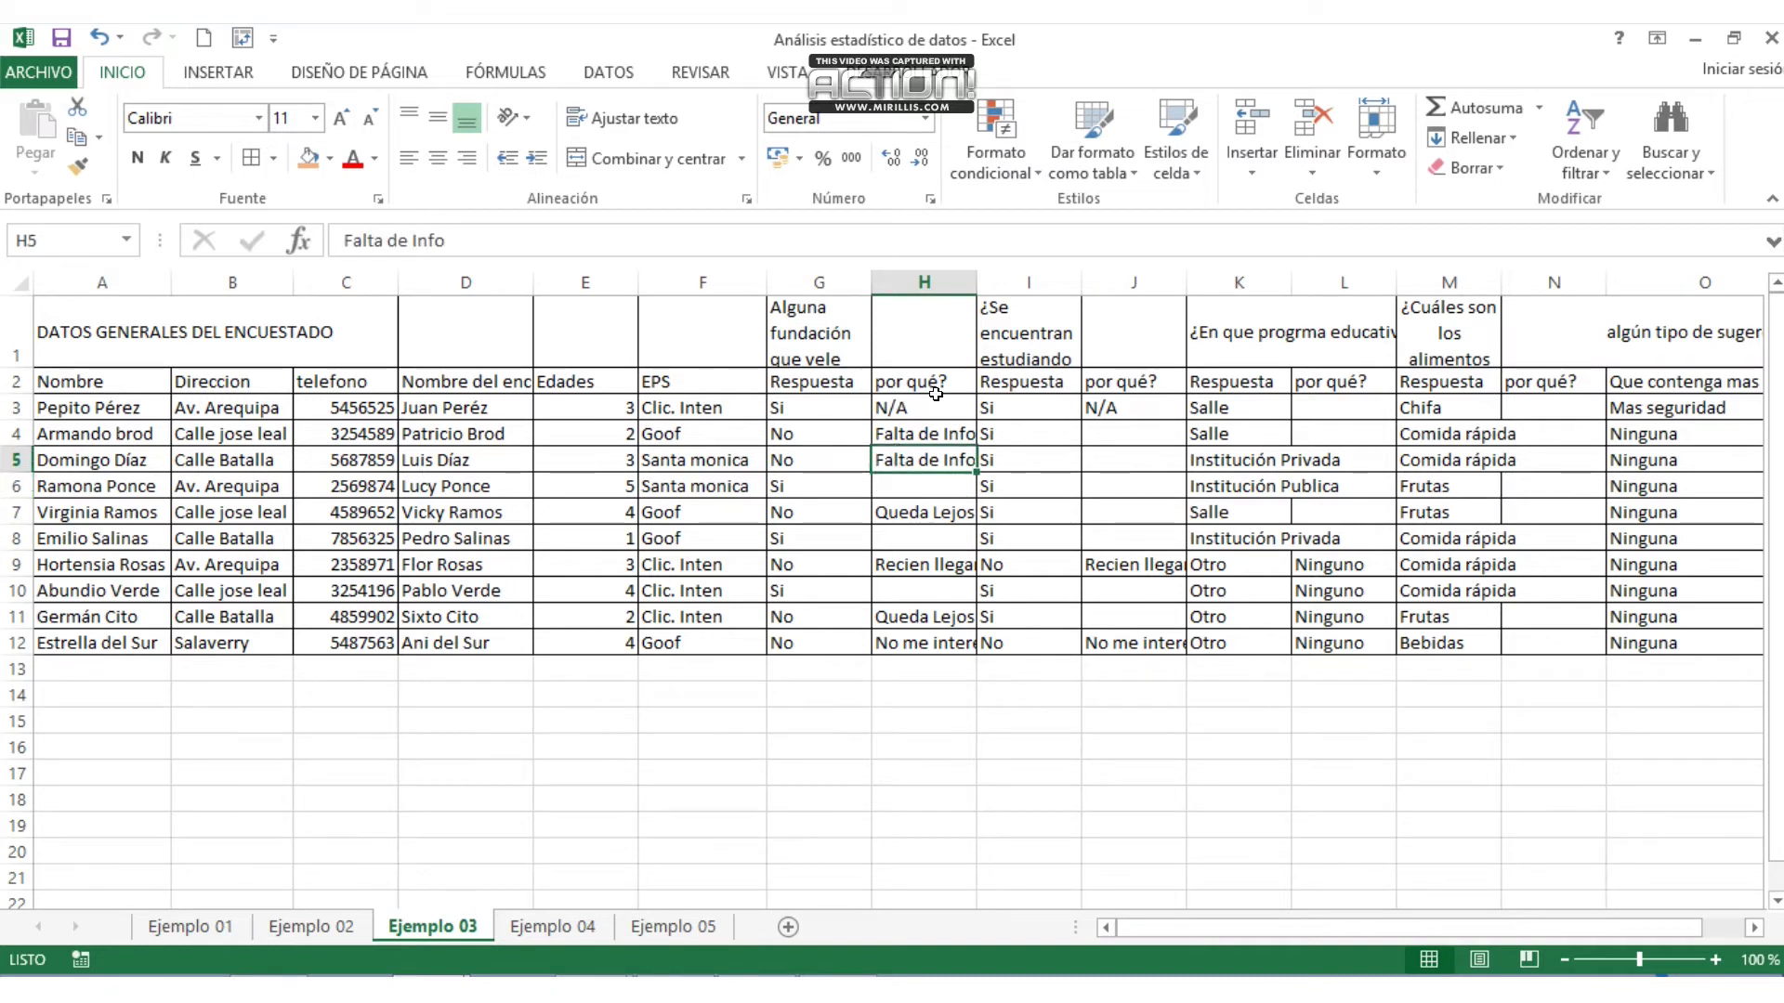
pyautogui.click(893, 308)
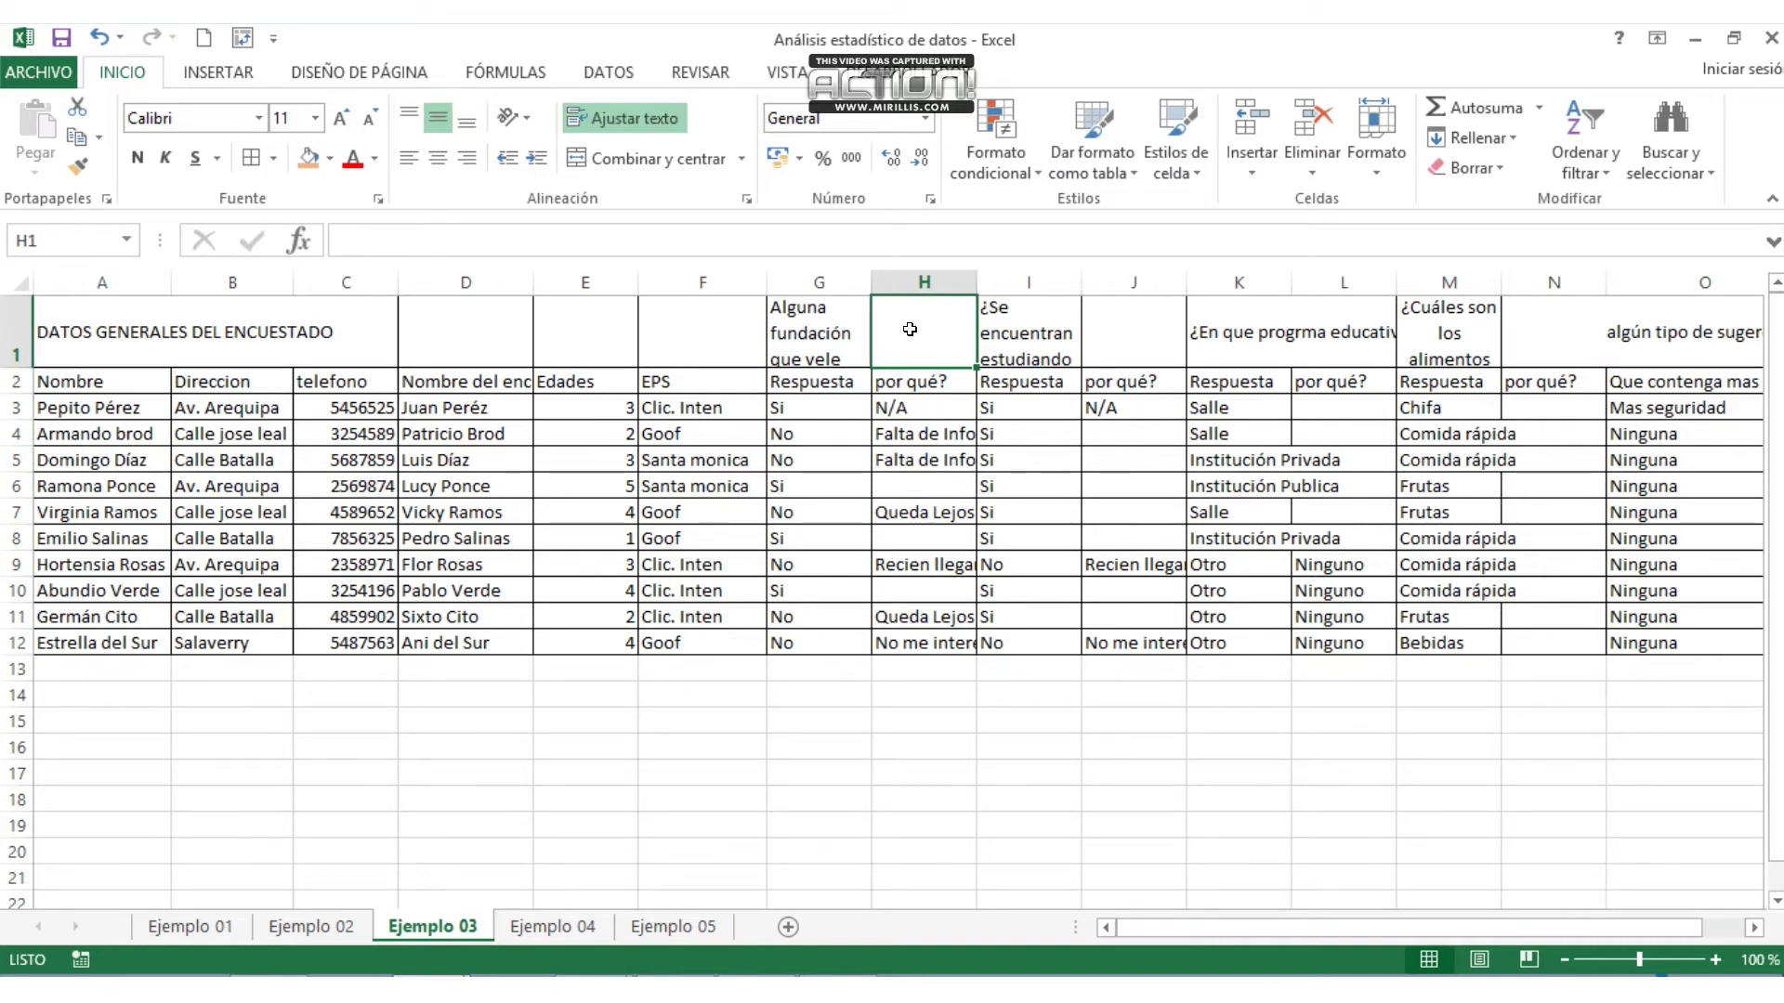
pyautogui.moveTo(909, 328); pyautogui.dragTo(919, 637)
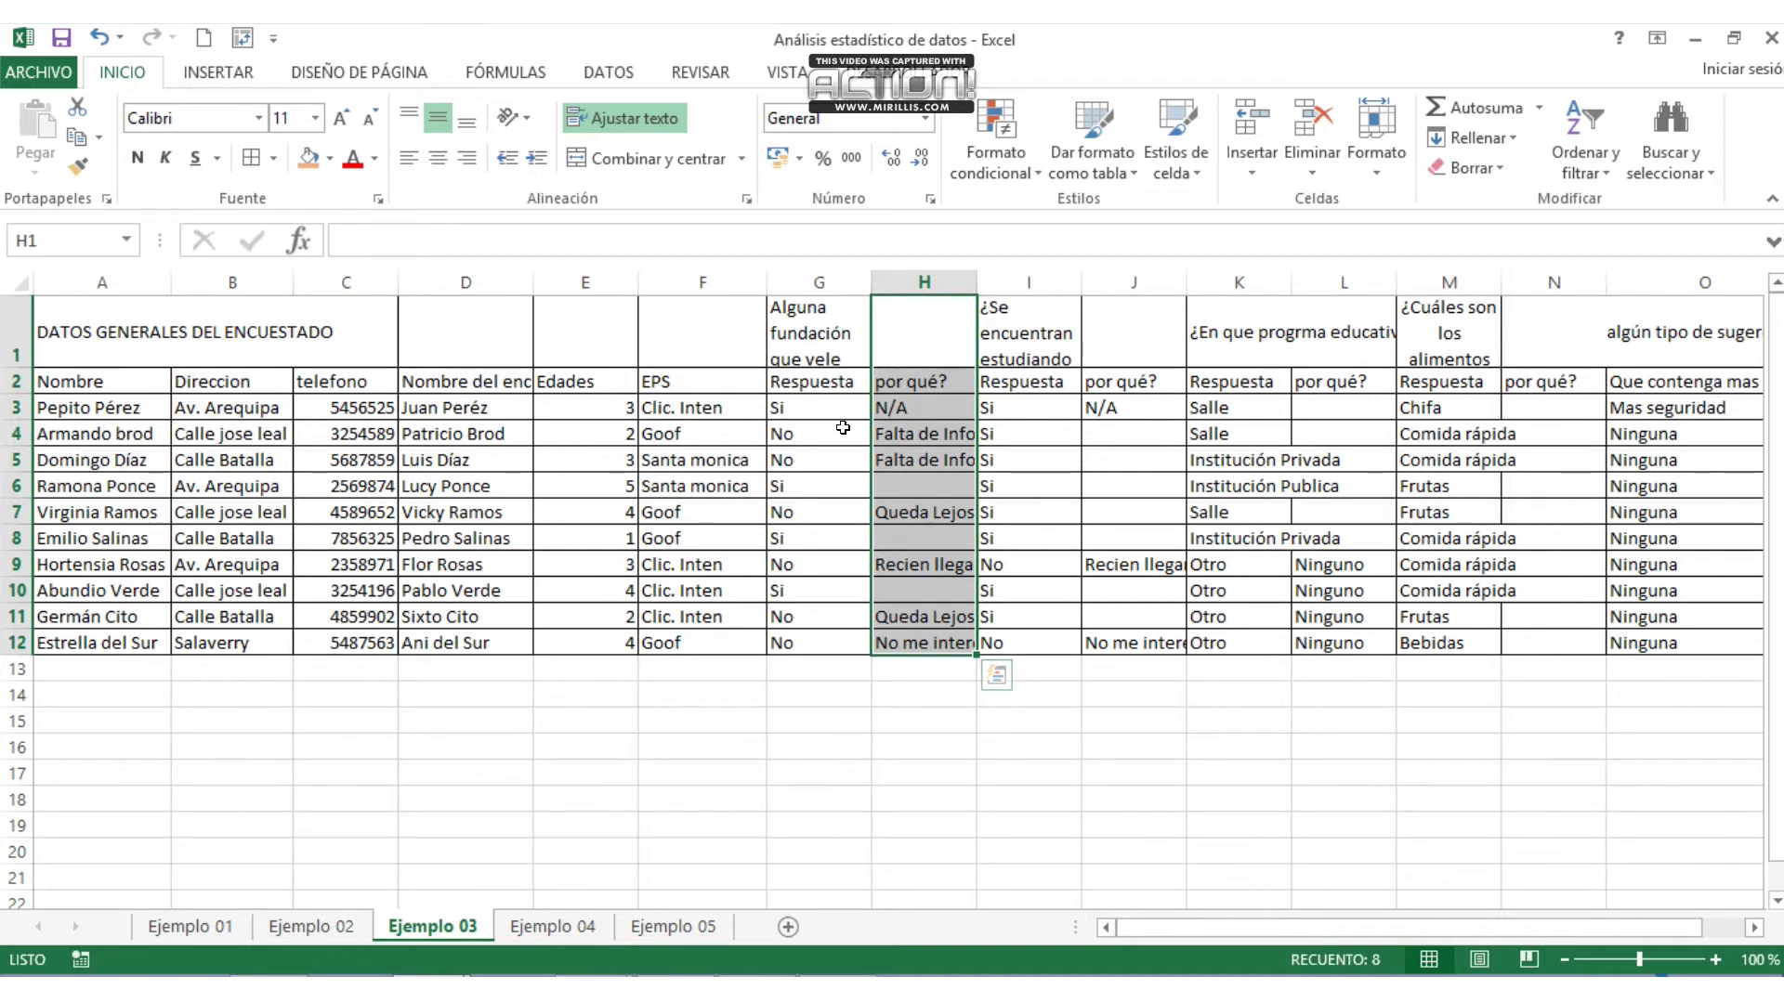
pyautogui.rightClick(927, 351)
pyautogui.click(1028, 567)
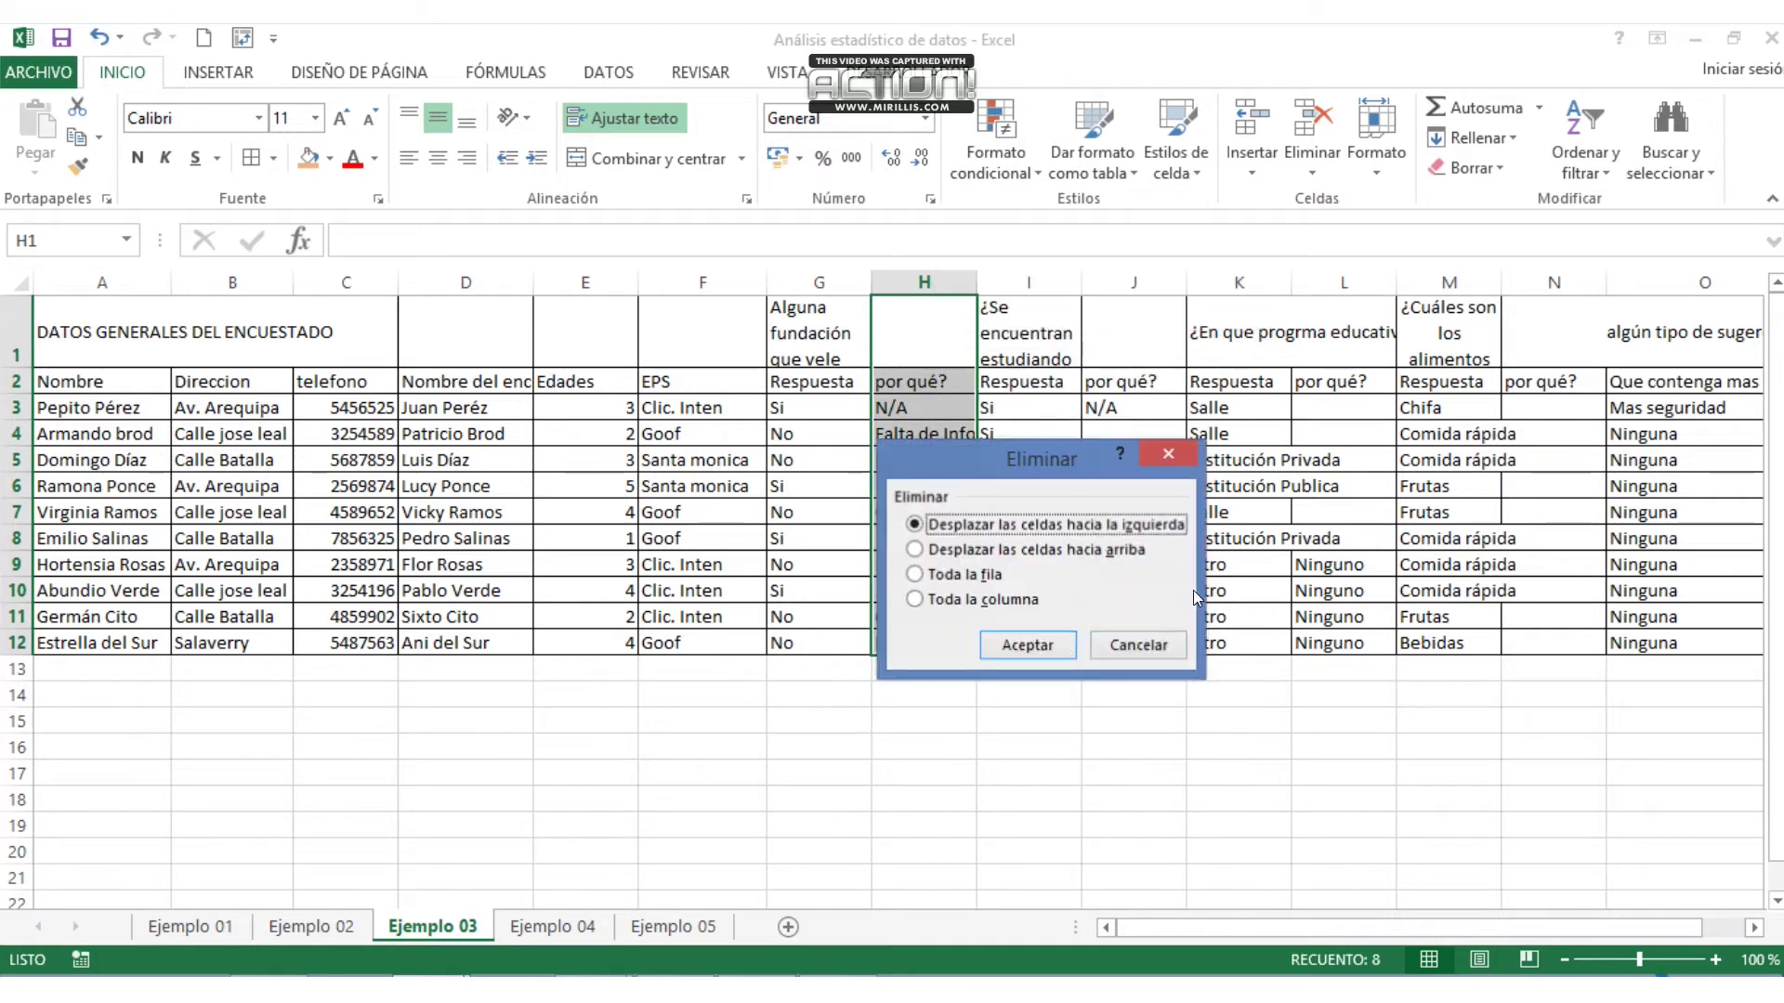
pyautogui.click(1041, 644)
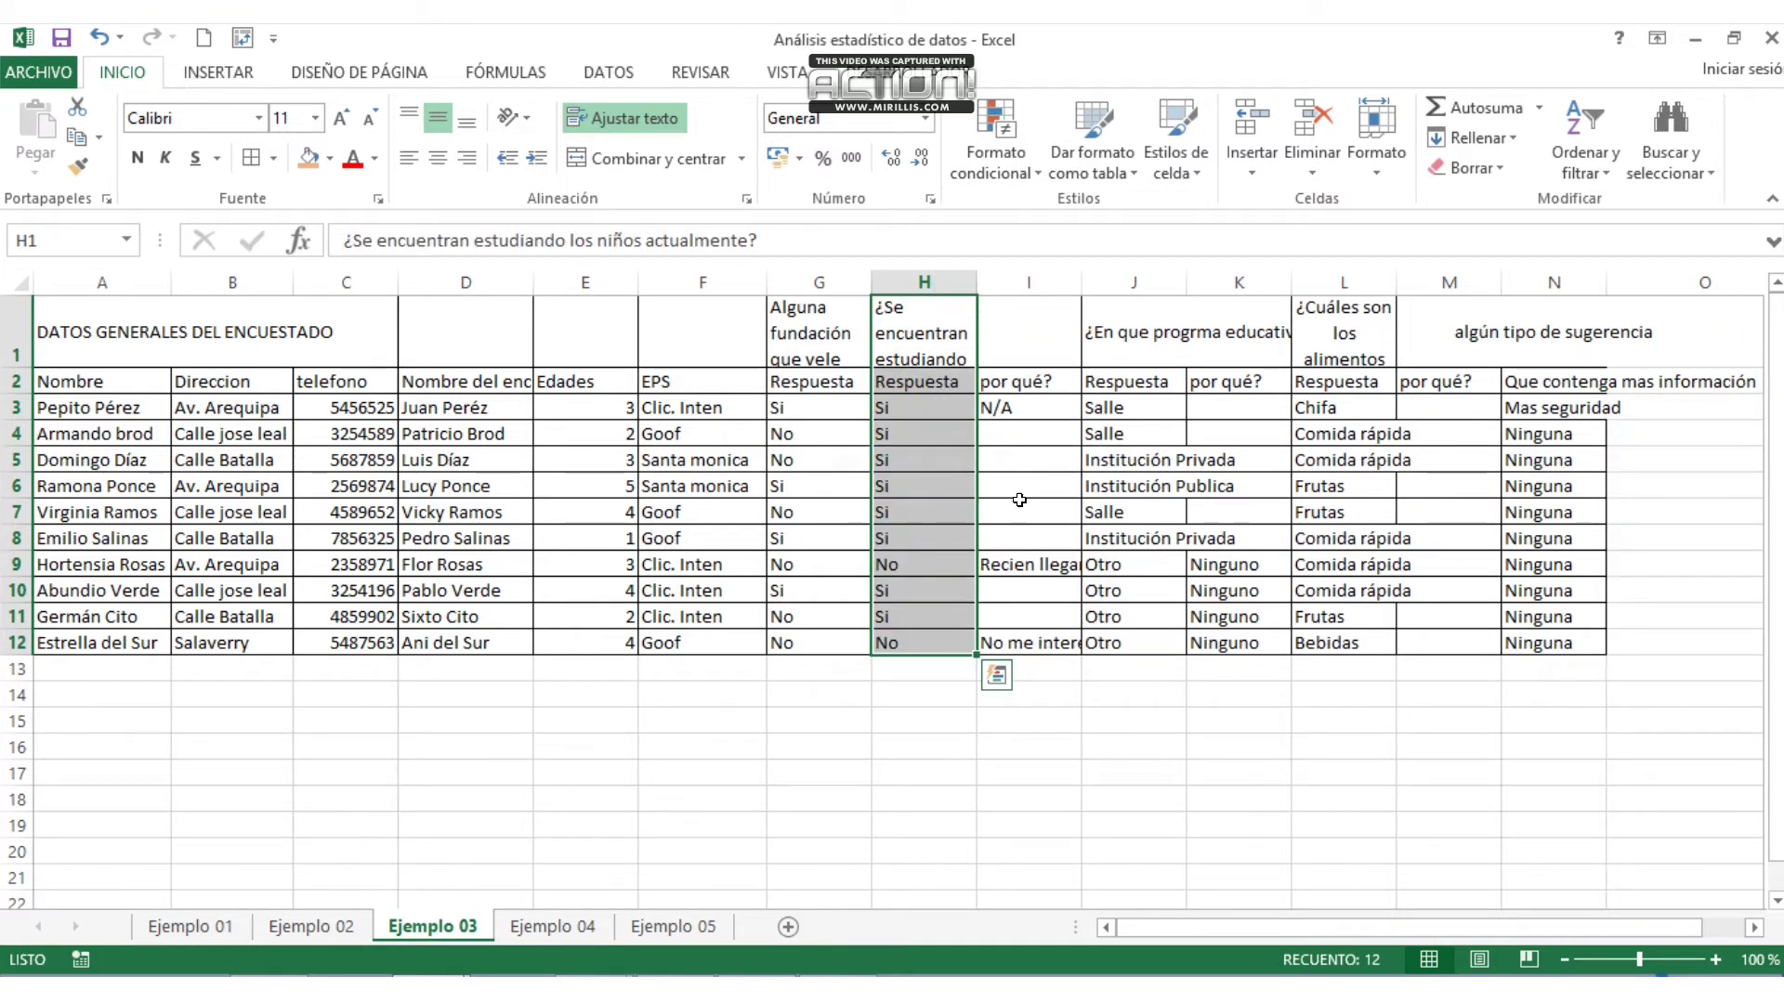
# - Delete the entire "por qué?" column I belonging to the current studies question
pyautogui.moveTo(1014, 342); pyautogui.dragTo(1047, 630)
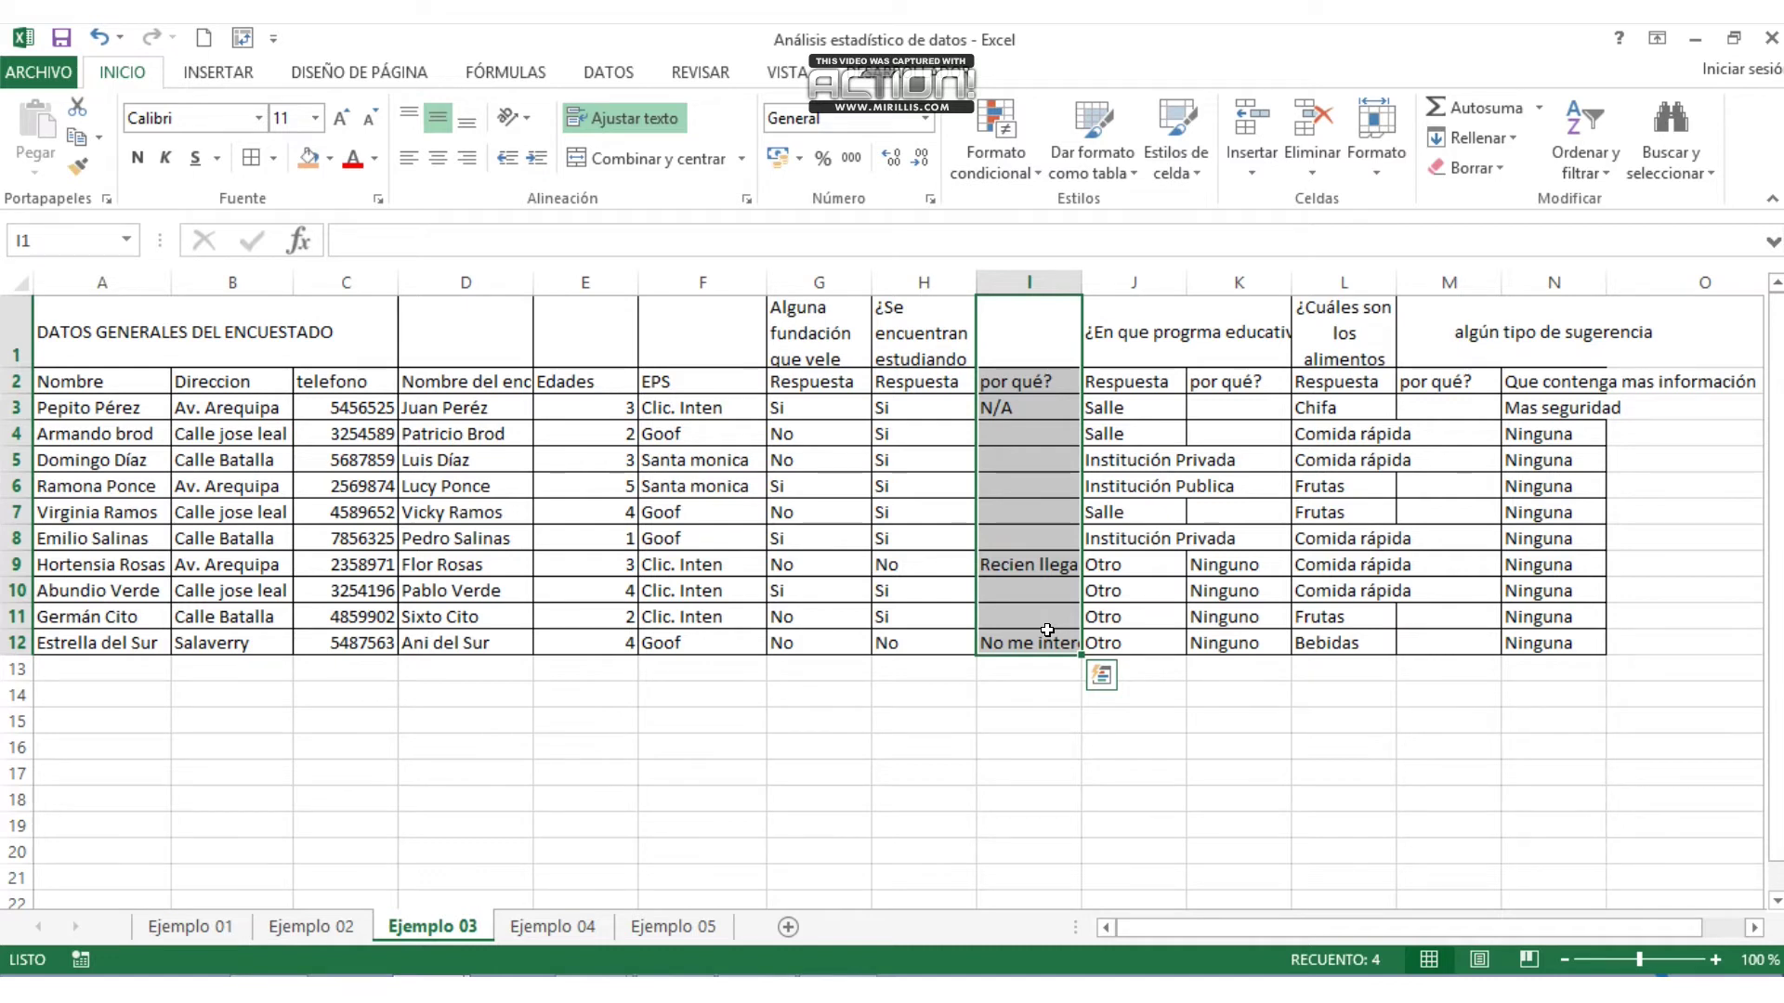
pyautogui.click(928, 323)
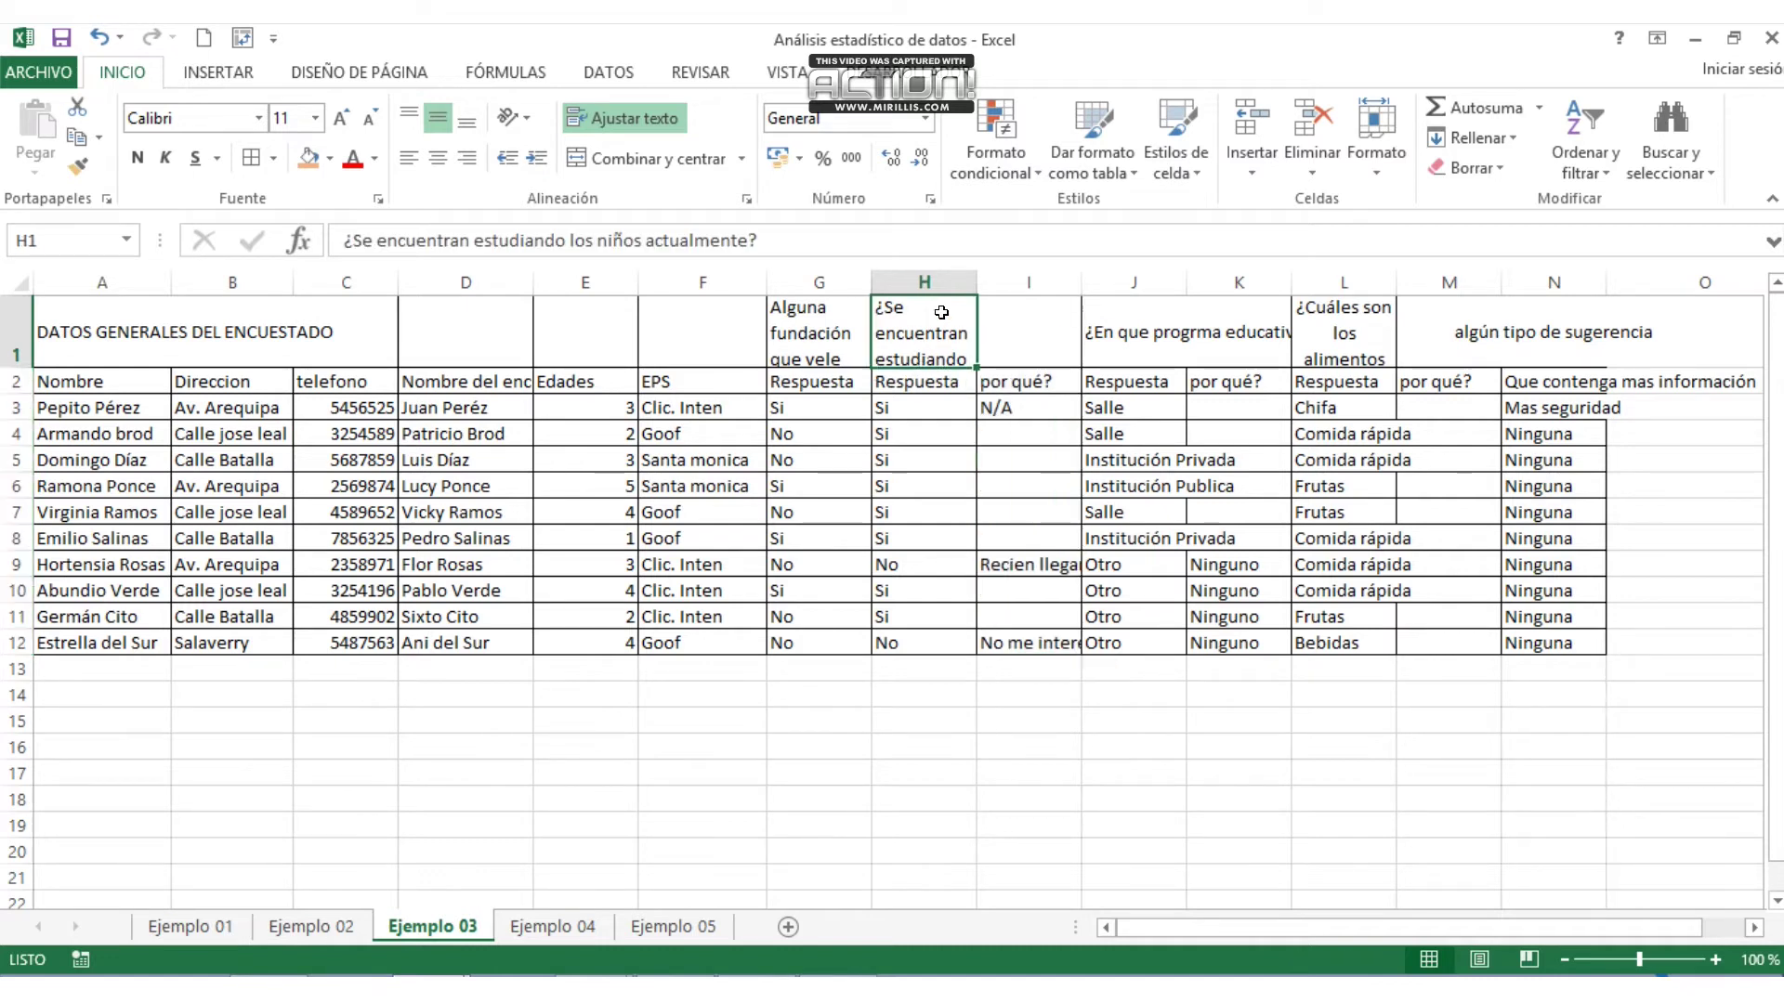
pyautogui.moveTo(1036, 329); pyautogui.dragTo(1030, 641)
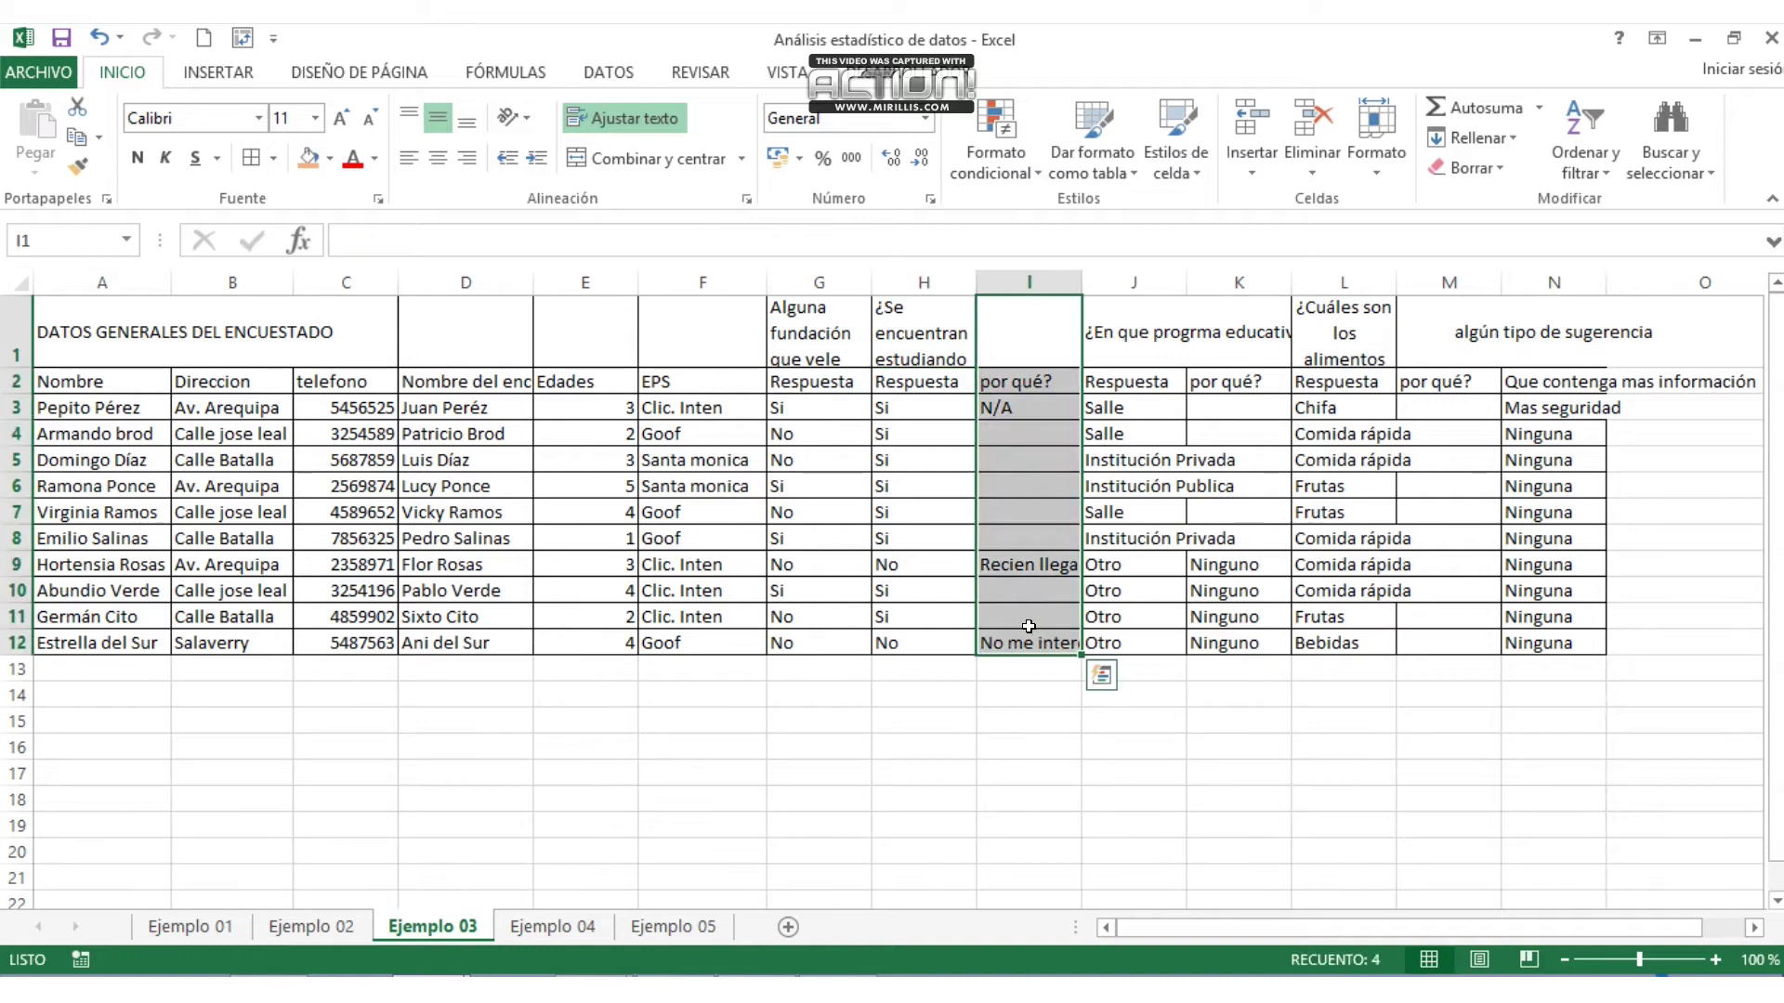
pyautogui.rightClick(1028, 445)
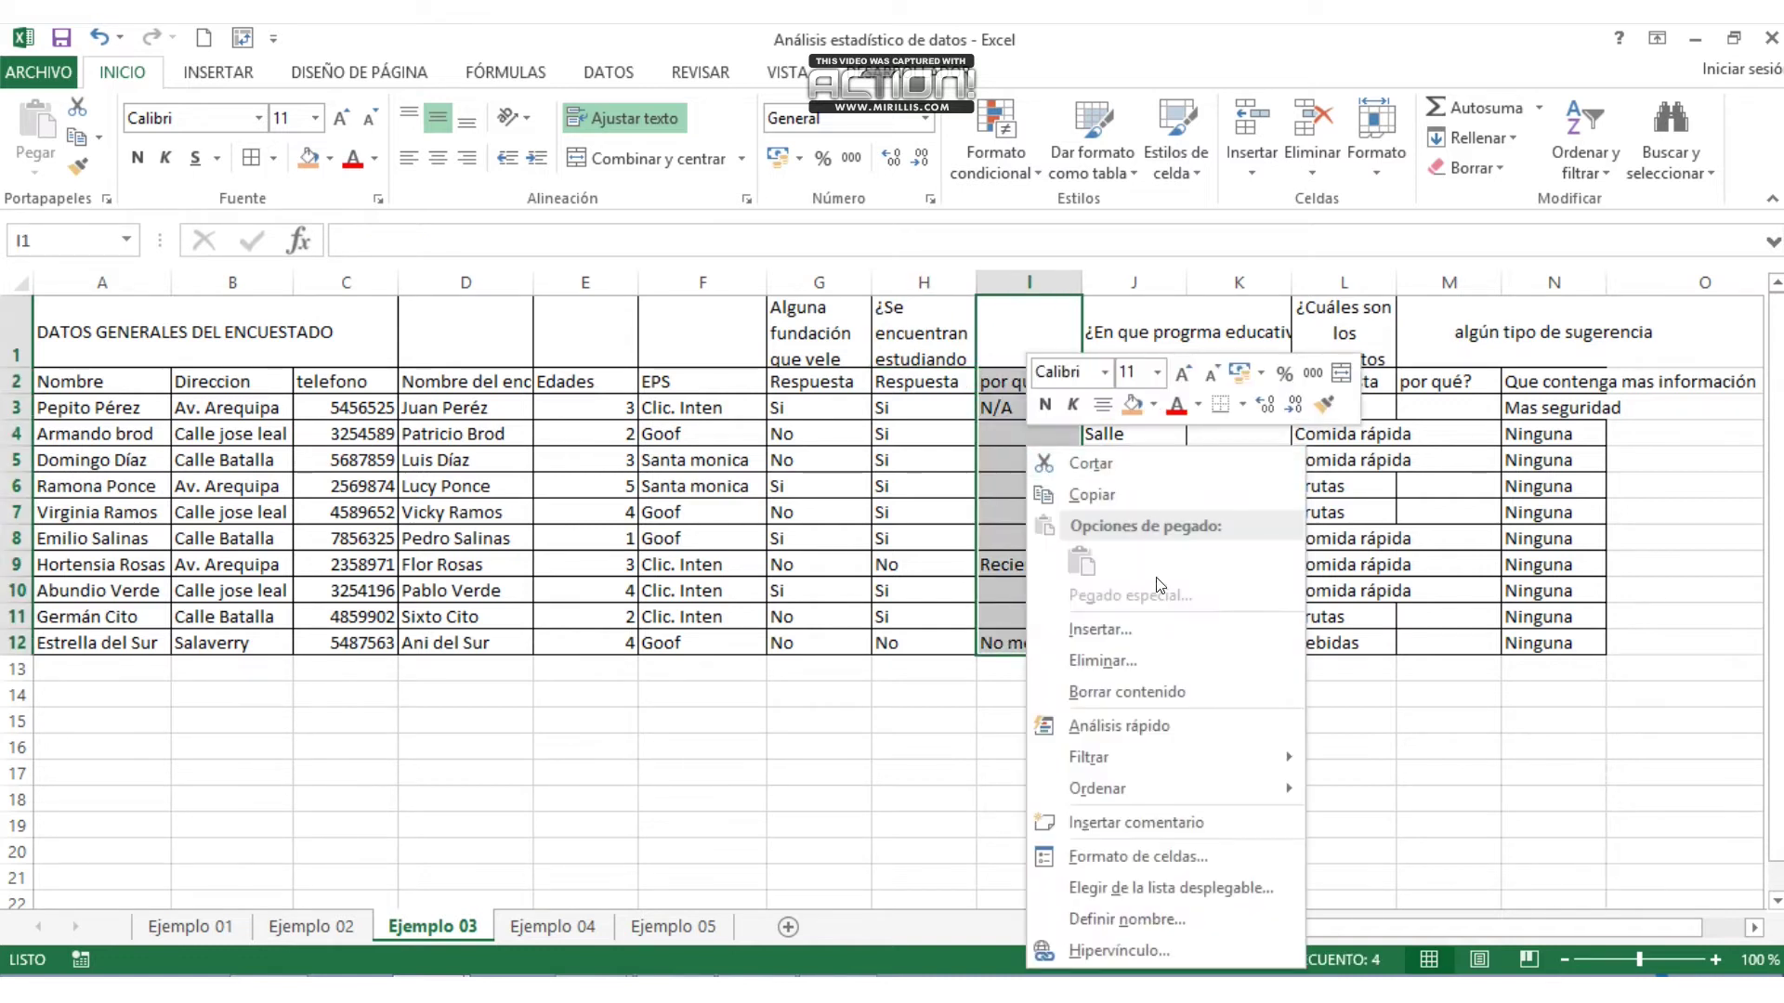
pyautogui.click(1154, 660)
pyautogui.click(1028, 683)
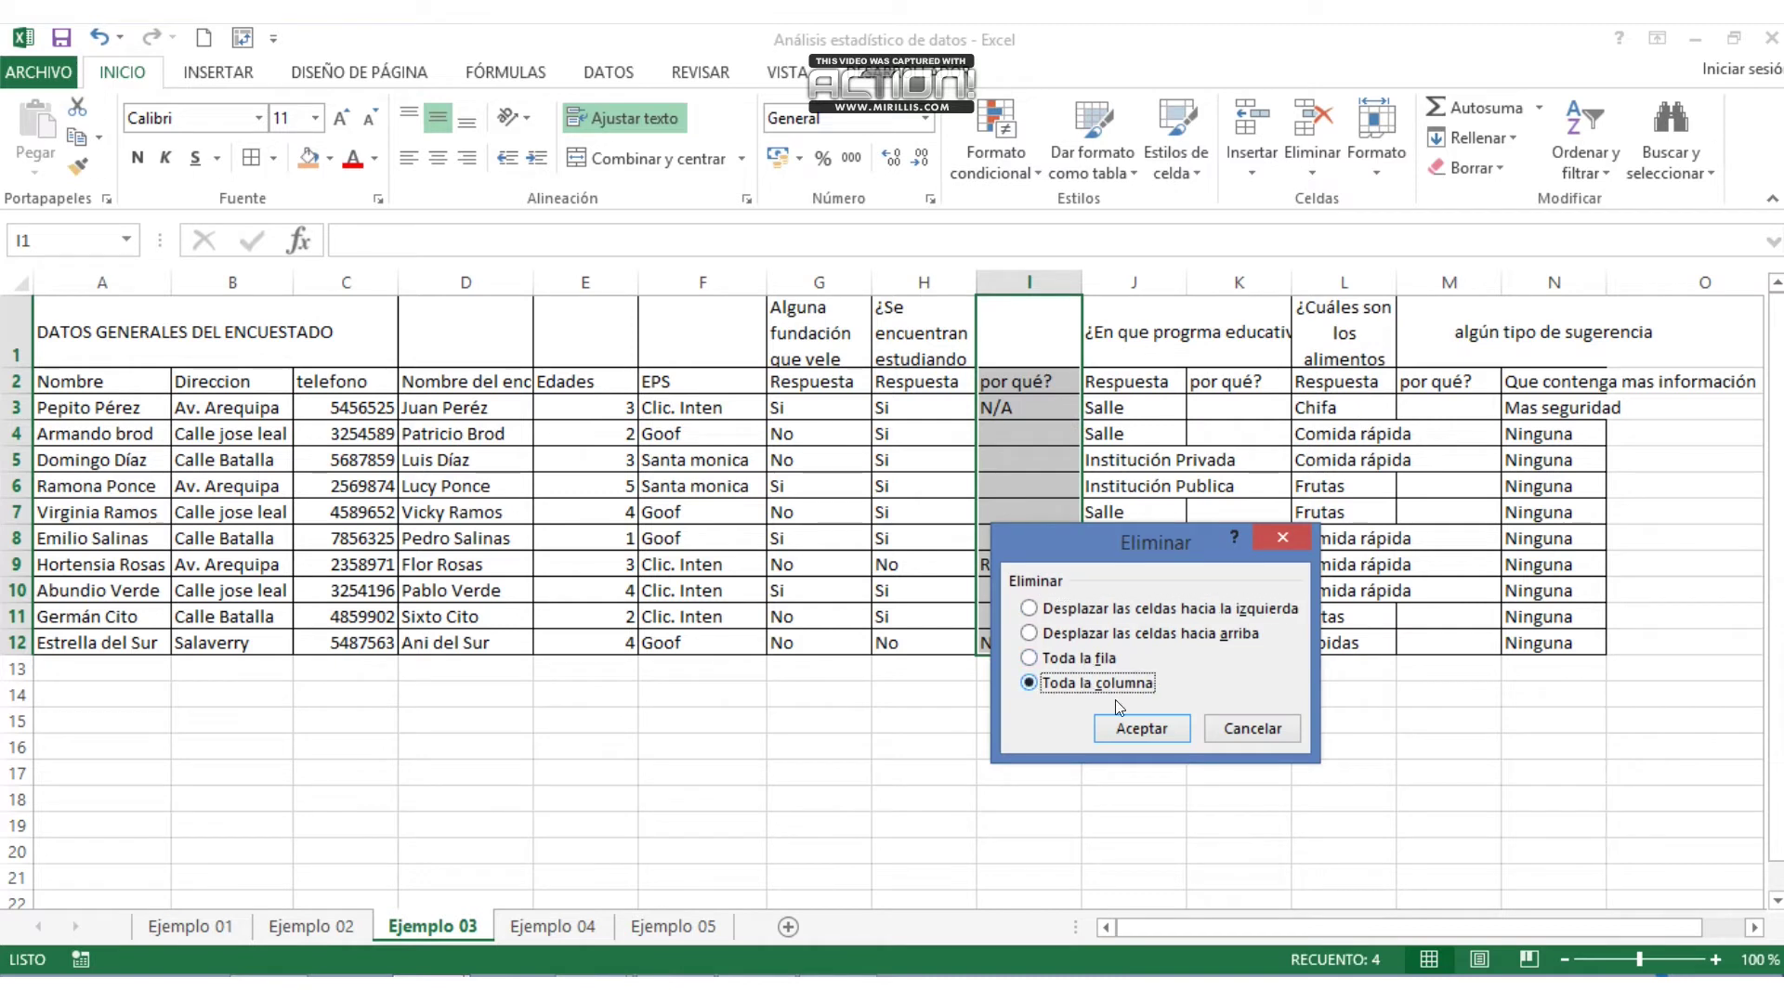
pyautogui.click(1141, 728)
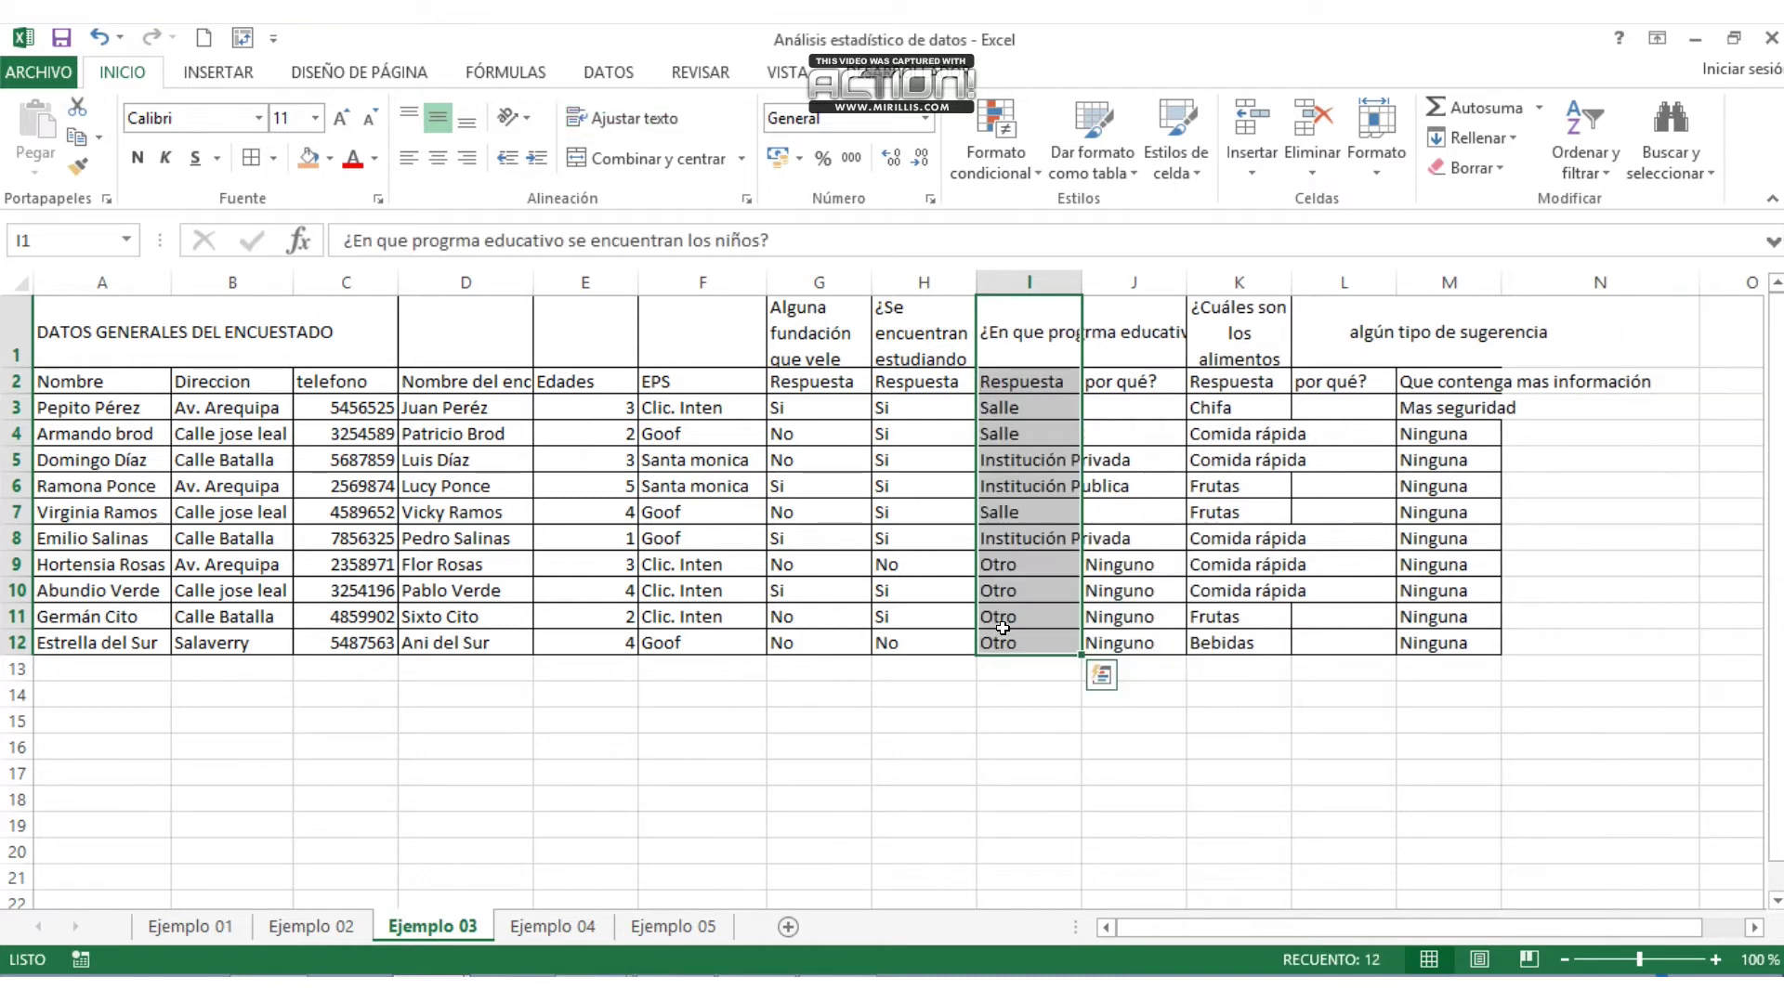
# - Copy the "Ninguno" answers from J9:J12 over the "Otro" answers in I9:I12 of the educational programme question
pyautogui.click(1129, 346)
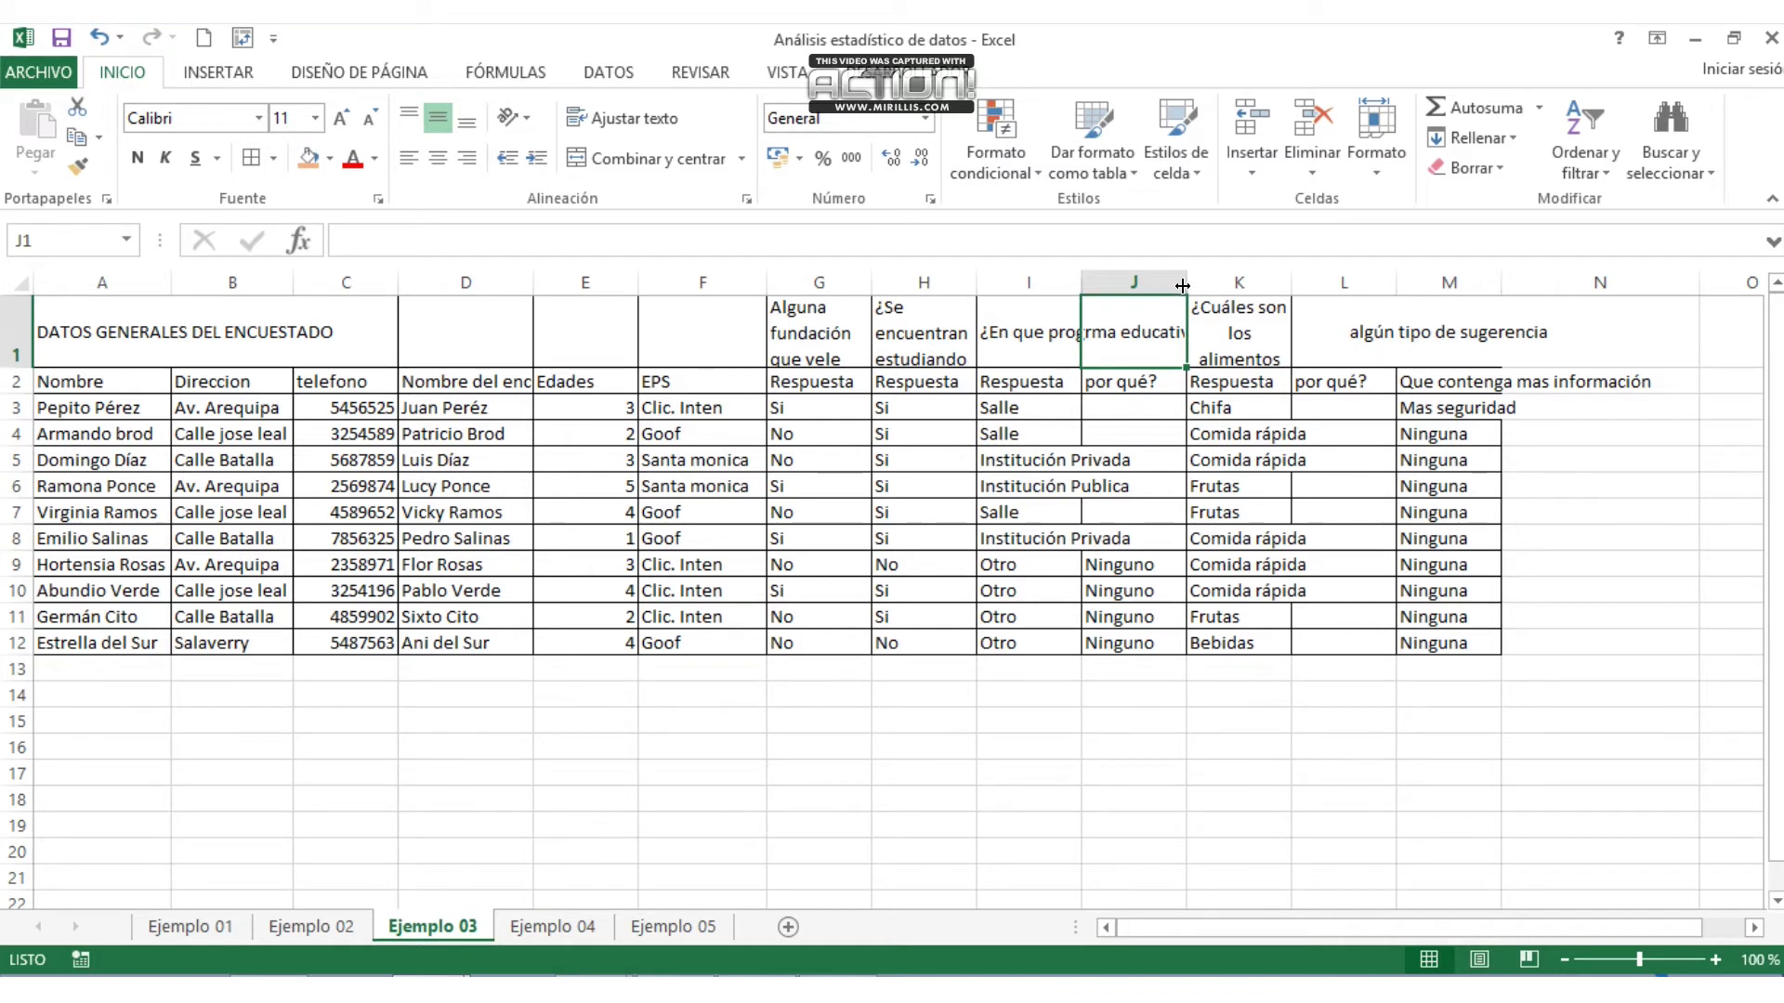
pyautogui.moveTo(1180, 287)
pyautogui.mouseDown()
pyautogui.moveTo(1210, 287)
pyautogui.moveTo(1172, 287)
pyautogui.mouseUp()
pyautogui.click(1128, 379)
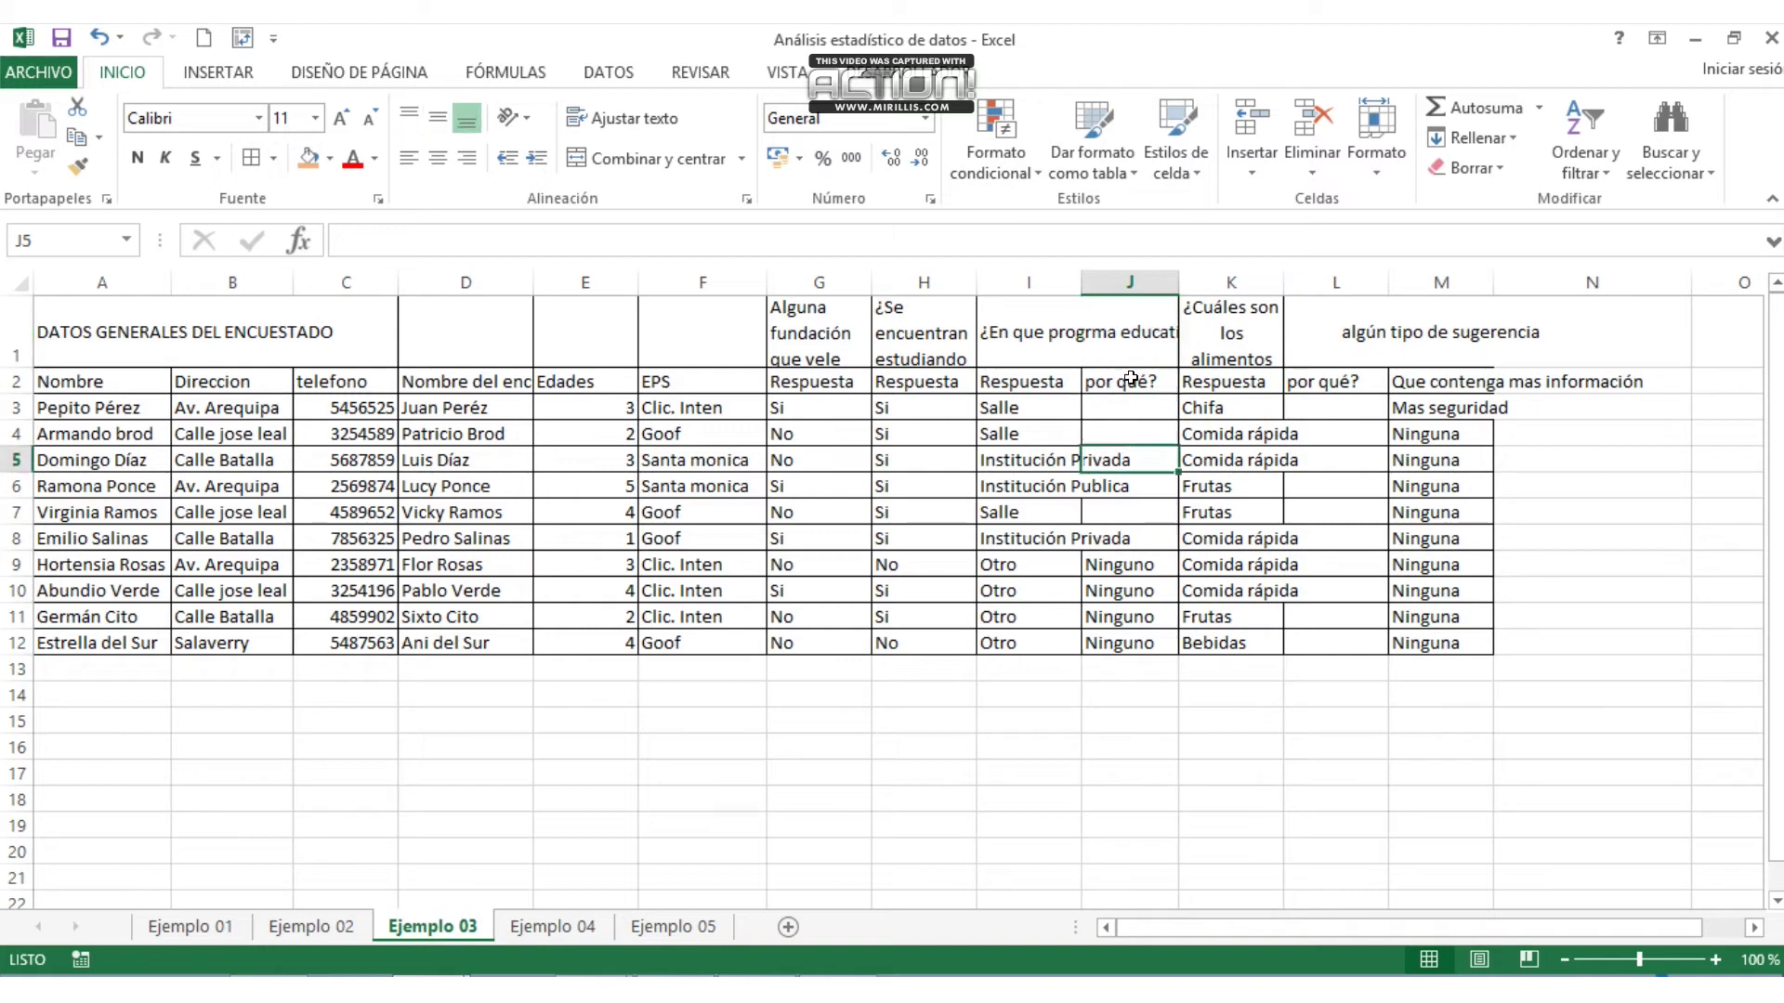
pyautogui.click(1131, 407)
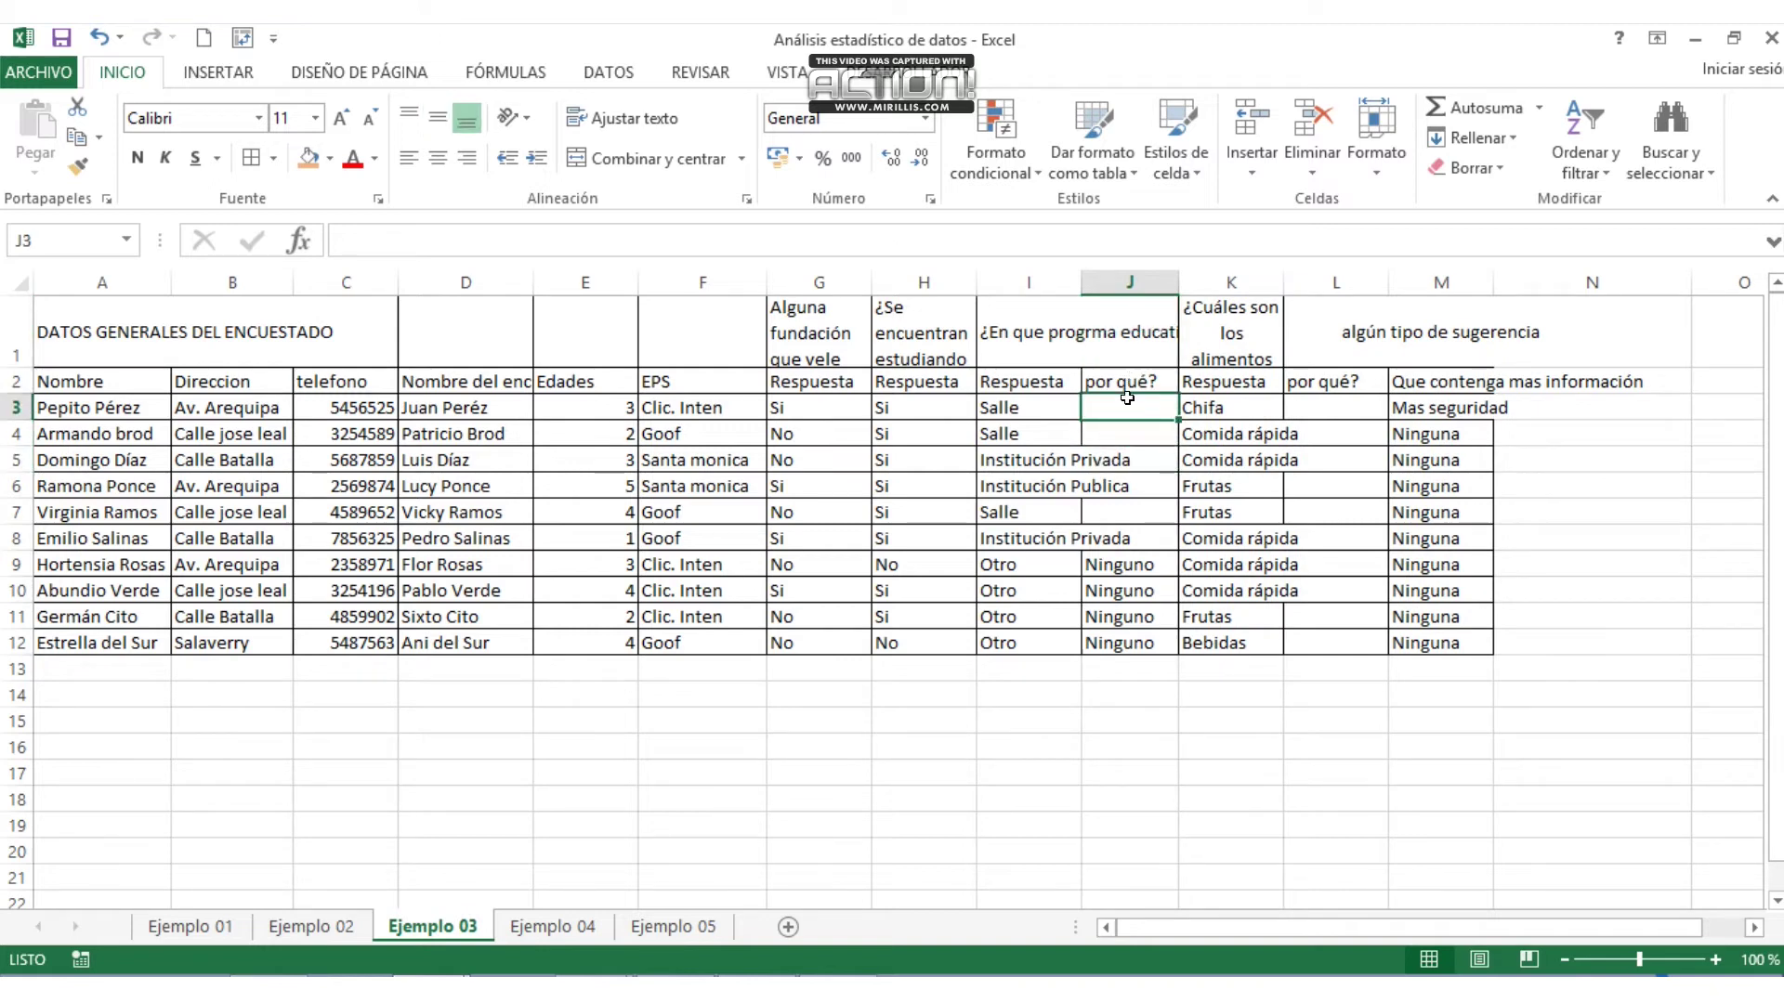
pyautogui.click(1119, 562)
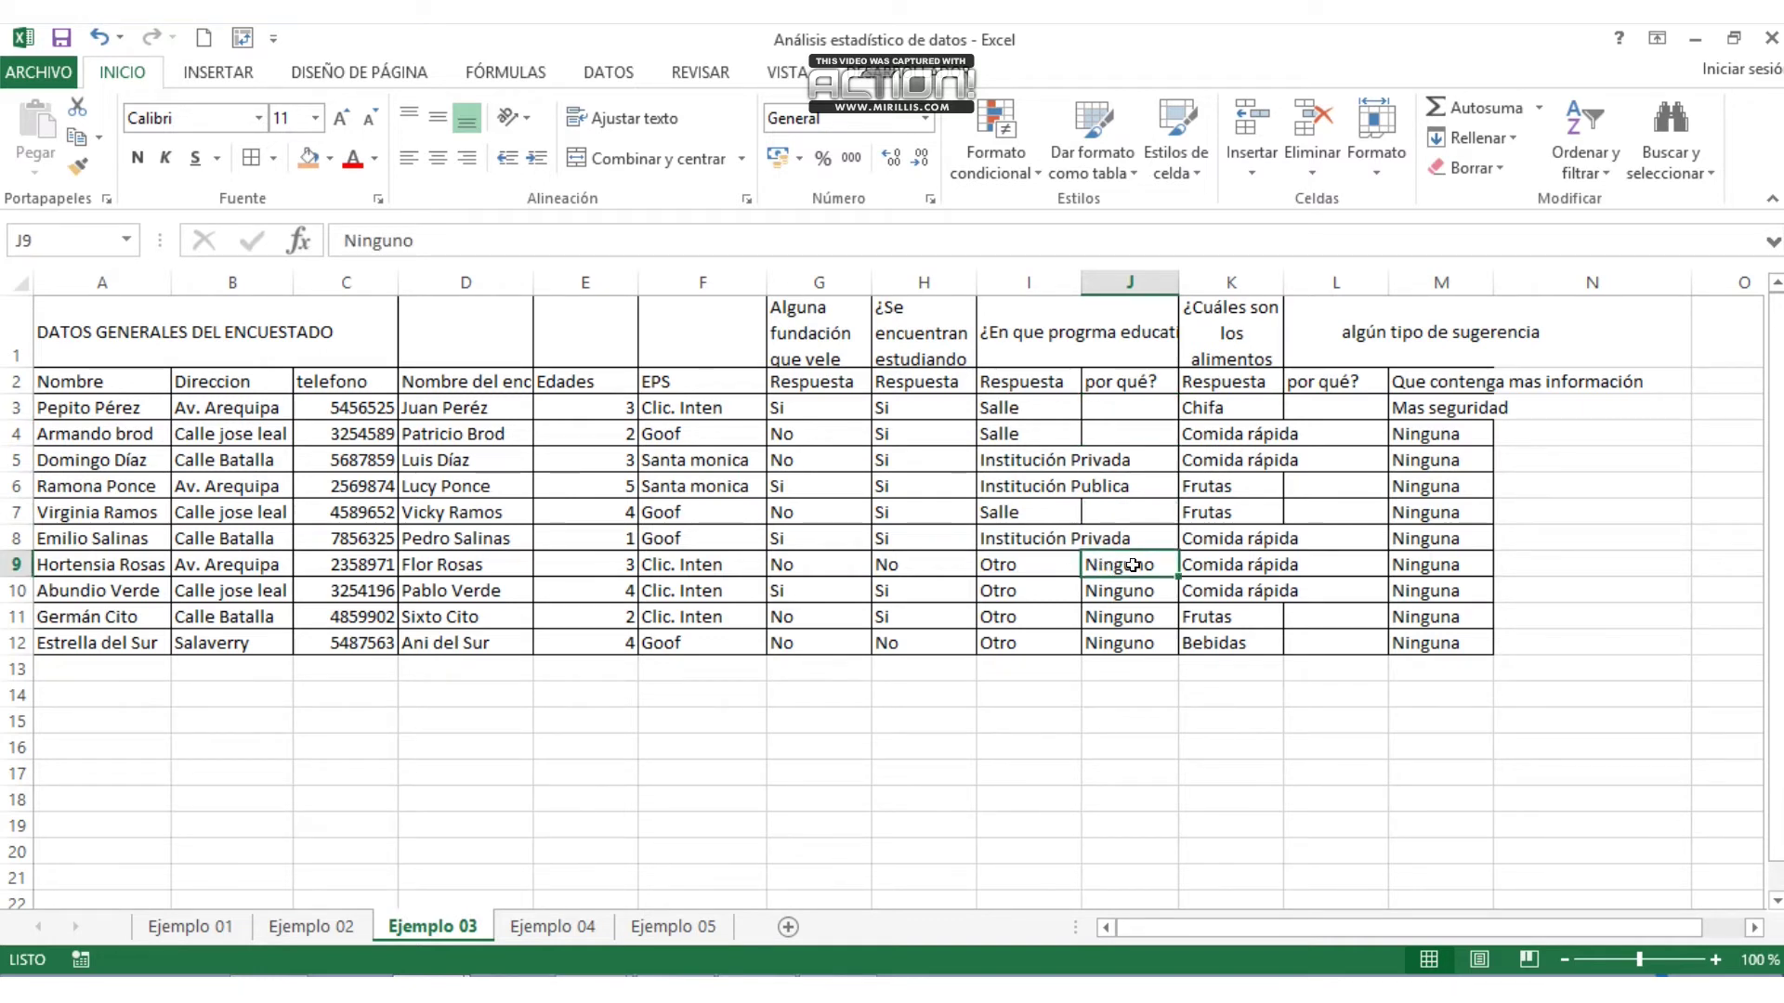
pyautogui.moveTo(1132, 564); pyautogui.dragTo(1136, 634)
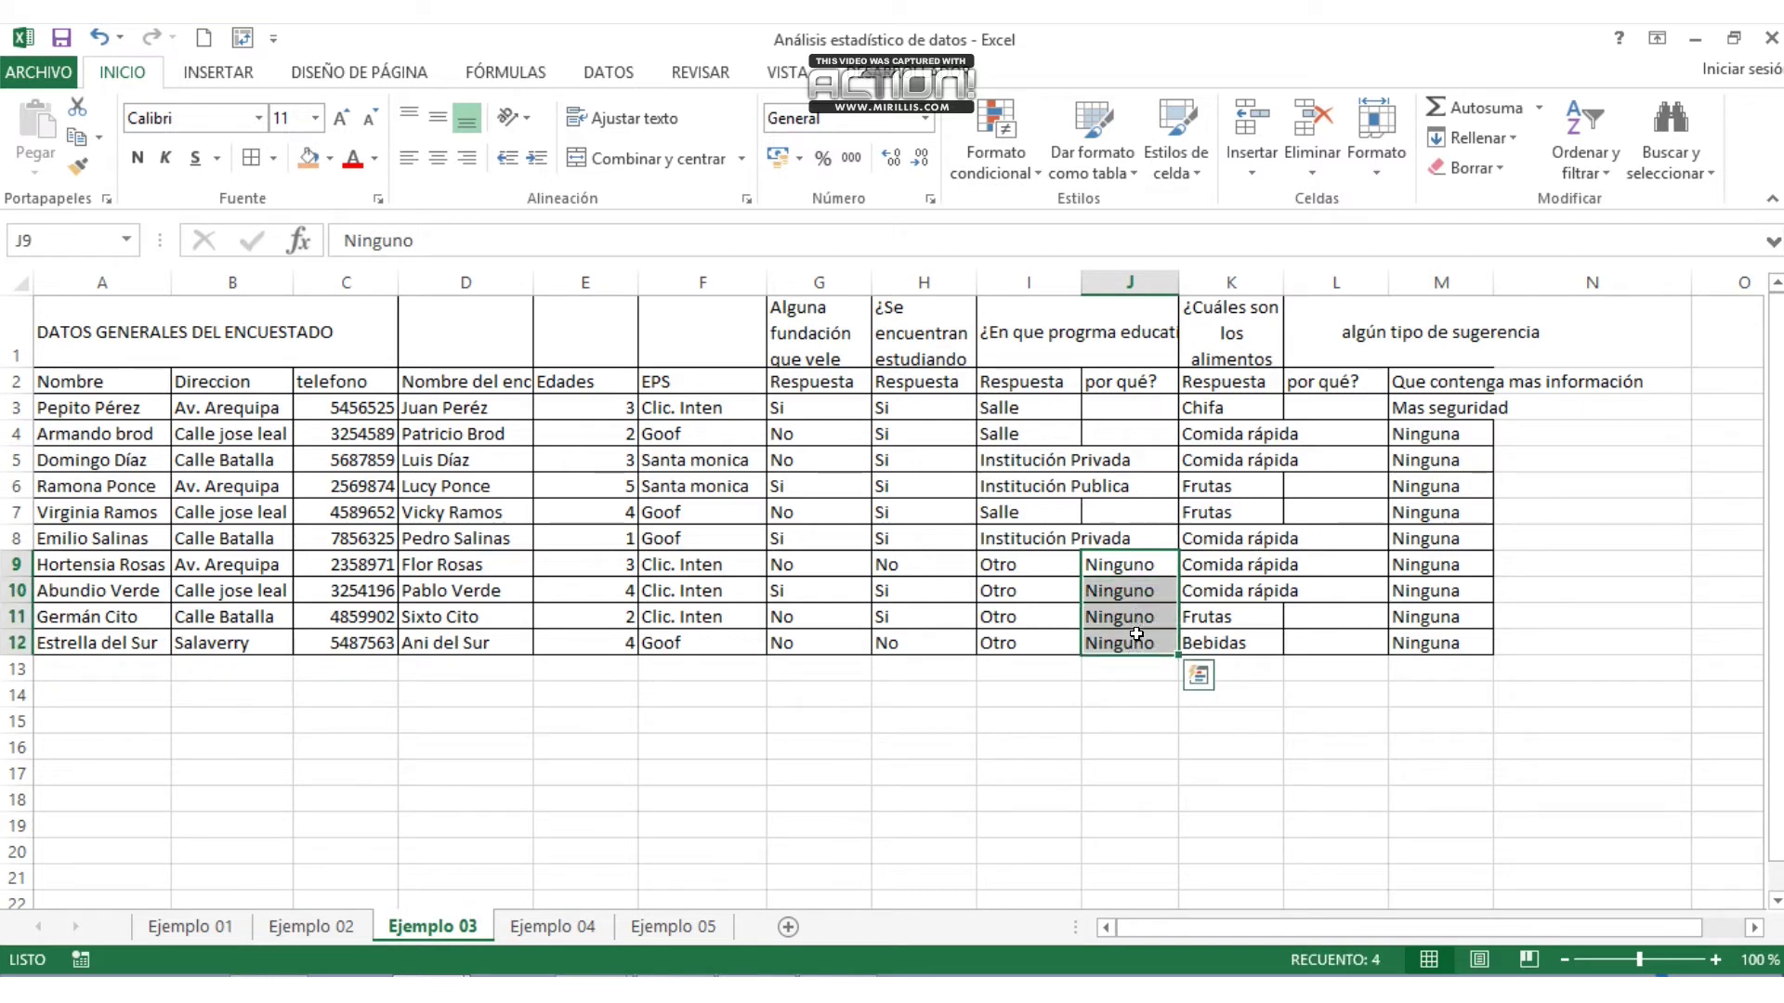
pyautogui.hotkey('ctrl', 'c')
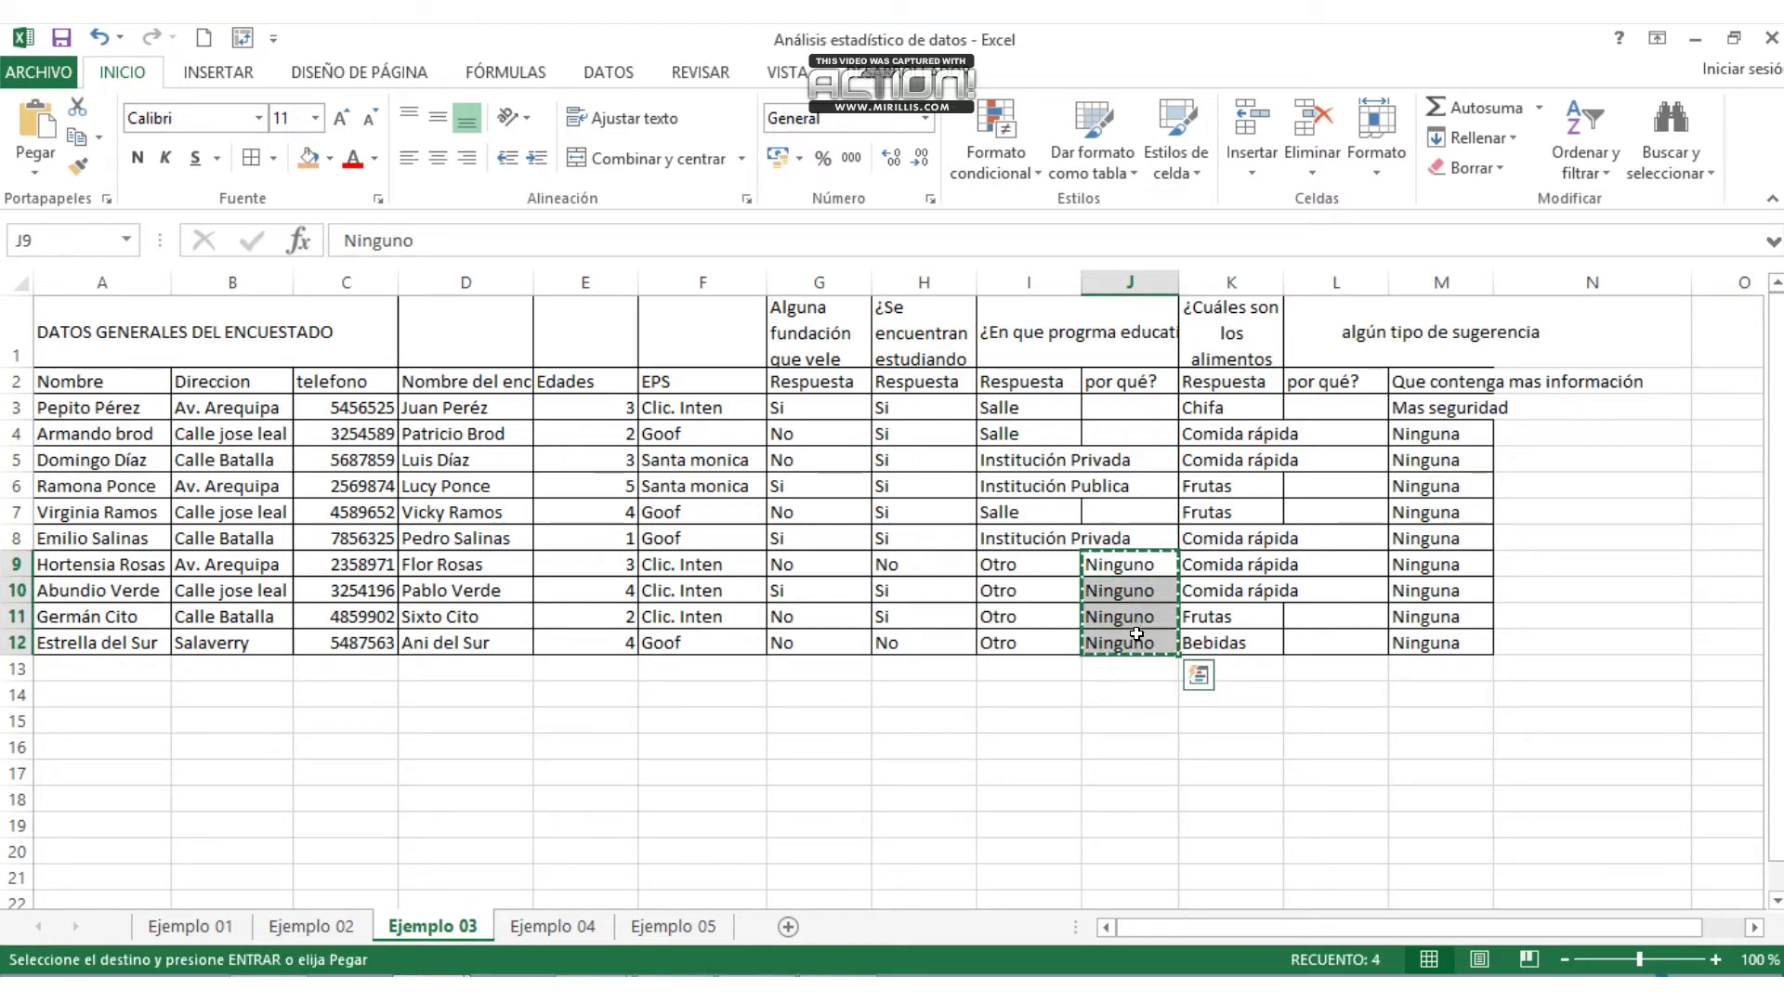
pyautogui.click(1012, 565)
pyautogui.hotkey('ctrl', 'v')
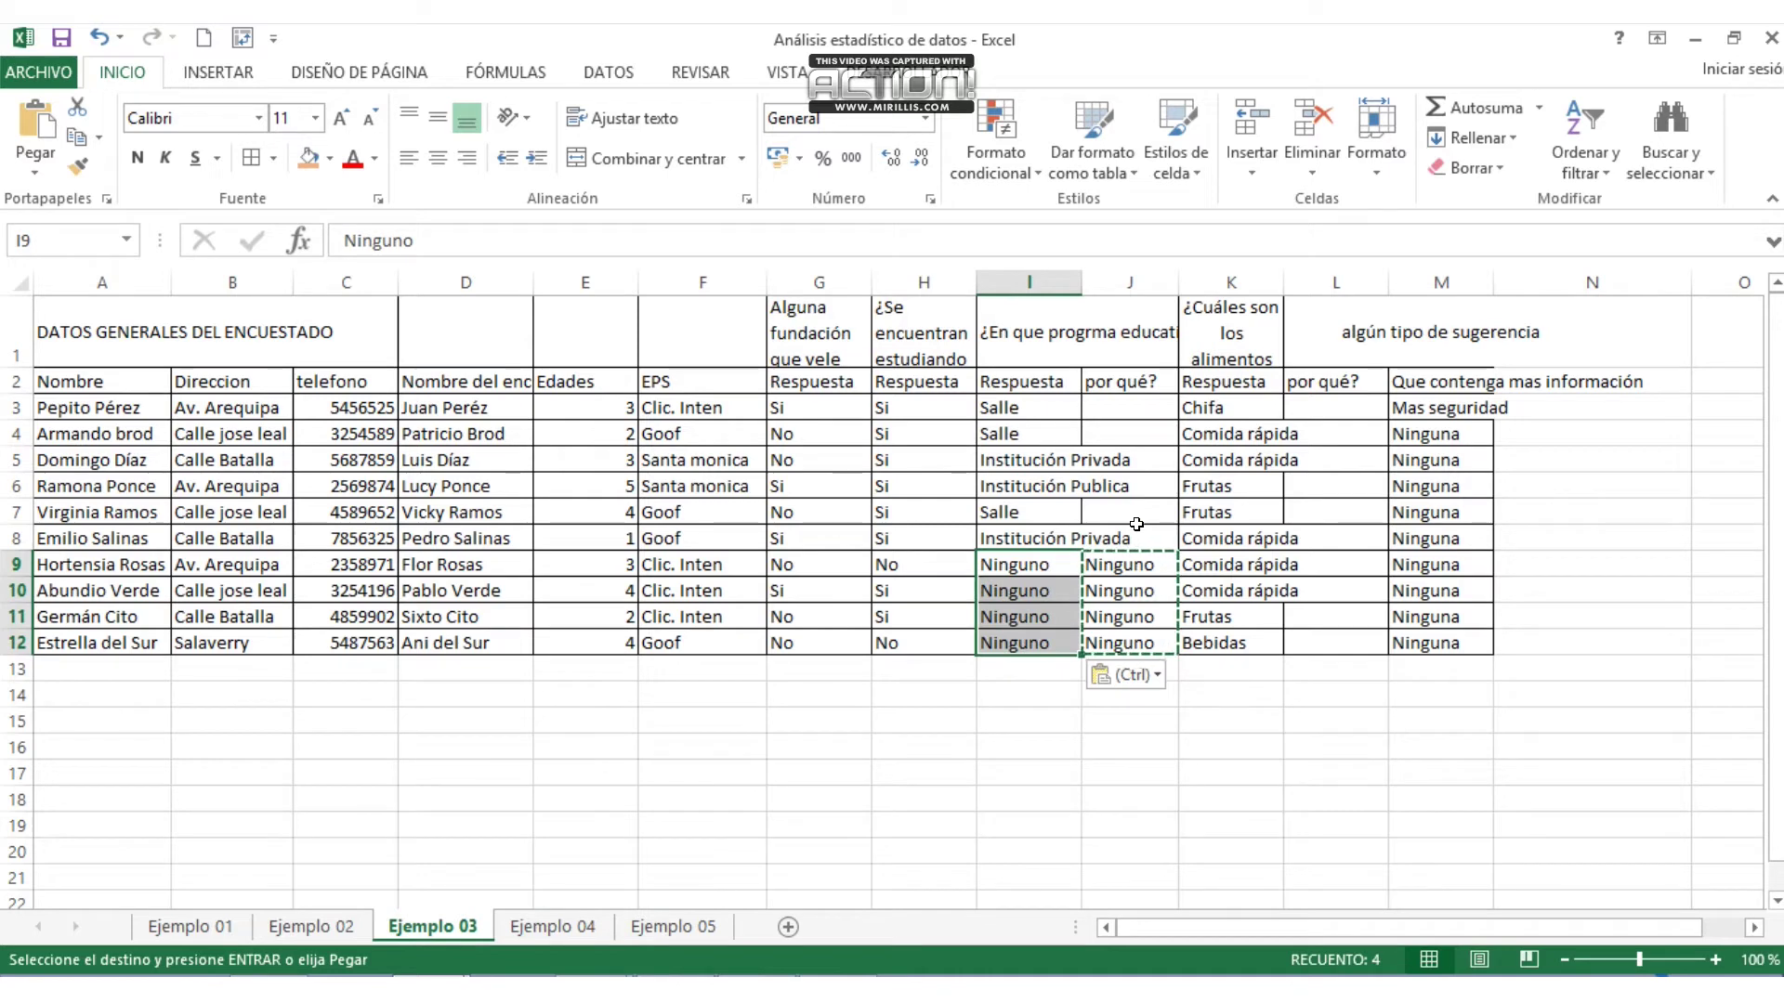
pyautogui.press('Escape')
# - Delete the entire "por qué?" column J belonging to the educational programme question
pyautogui.click(1138, 457)
pyautogui.rightClick(1138, 457)
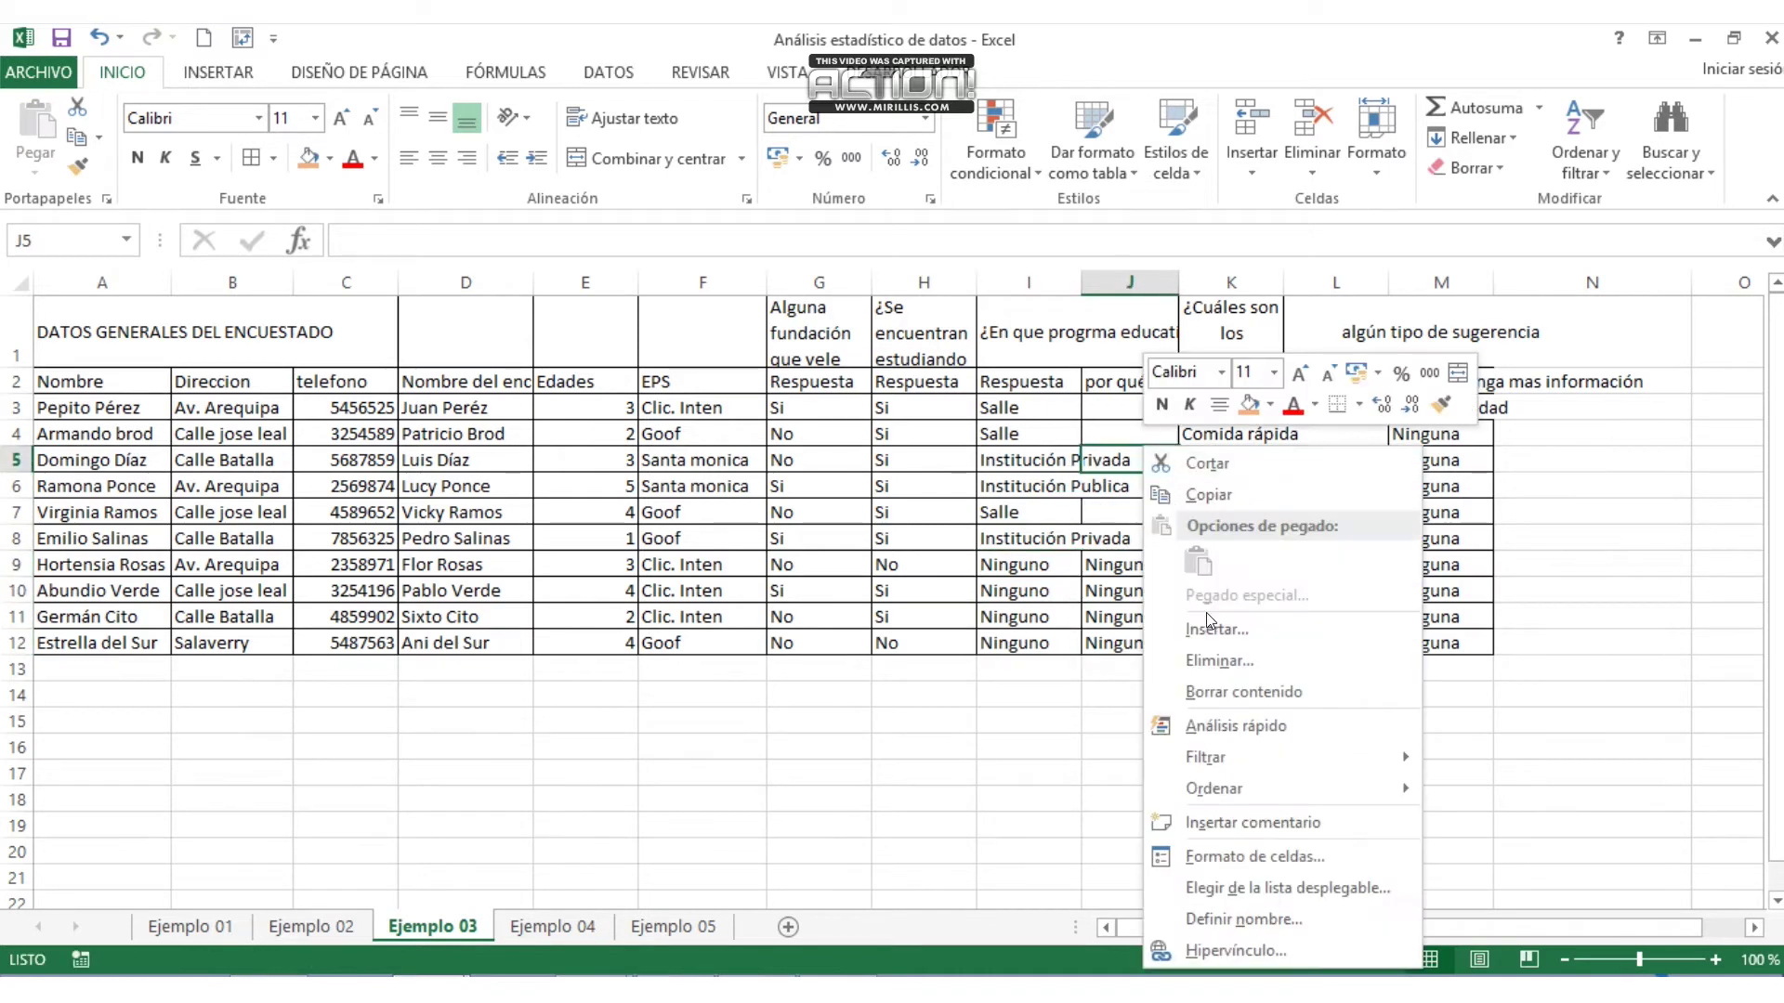
pyautogui.click(1207, 664)
pyautogui.click(1145, 694)
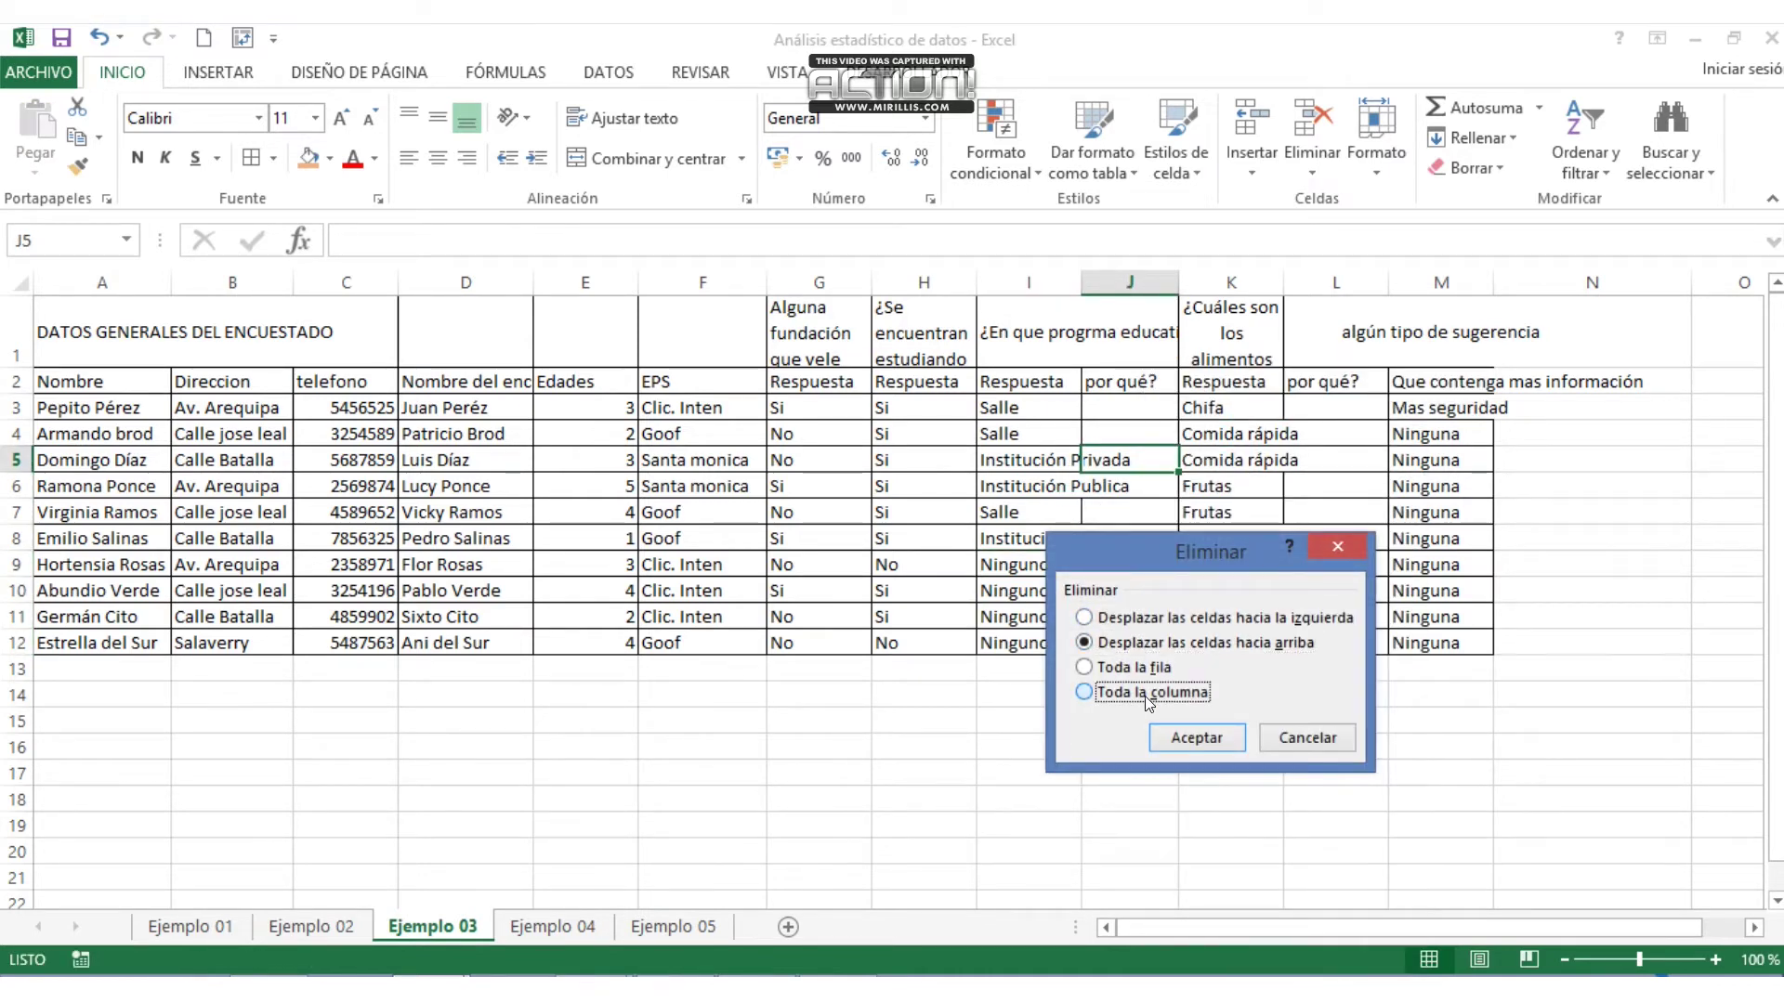
pyautogui.click(1208, 737)
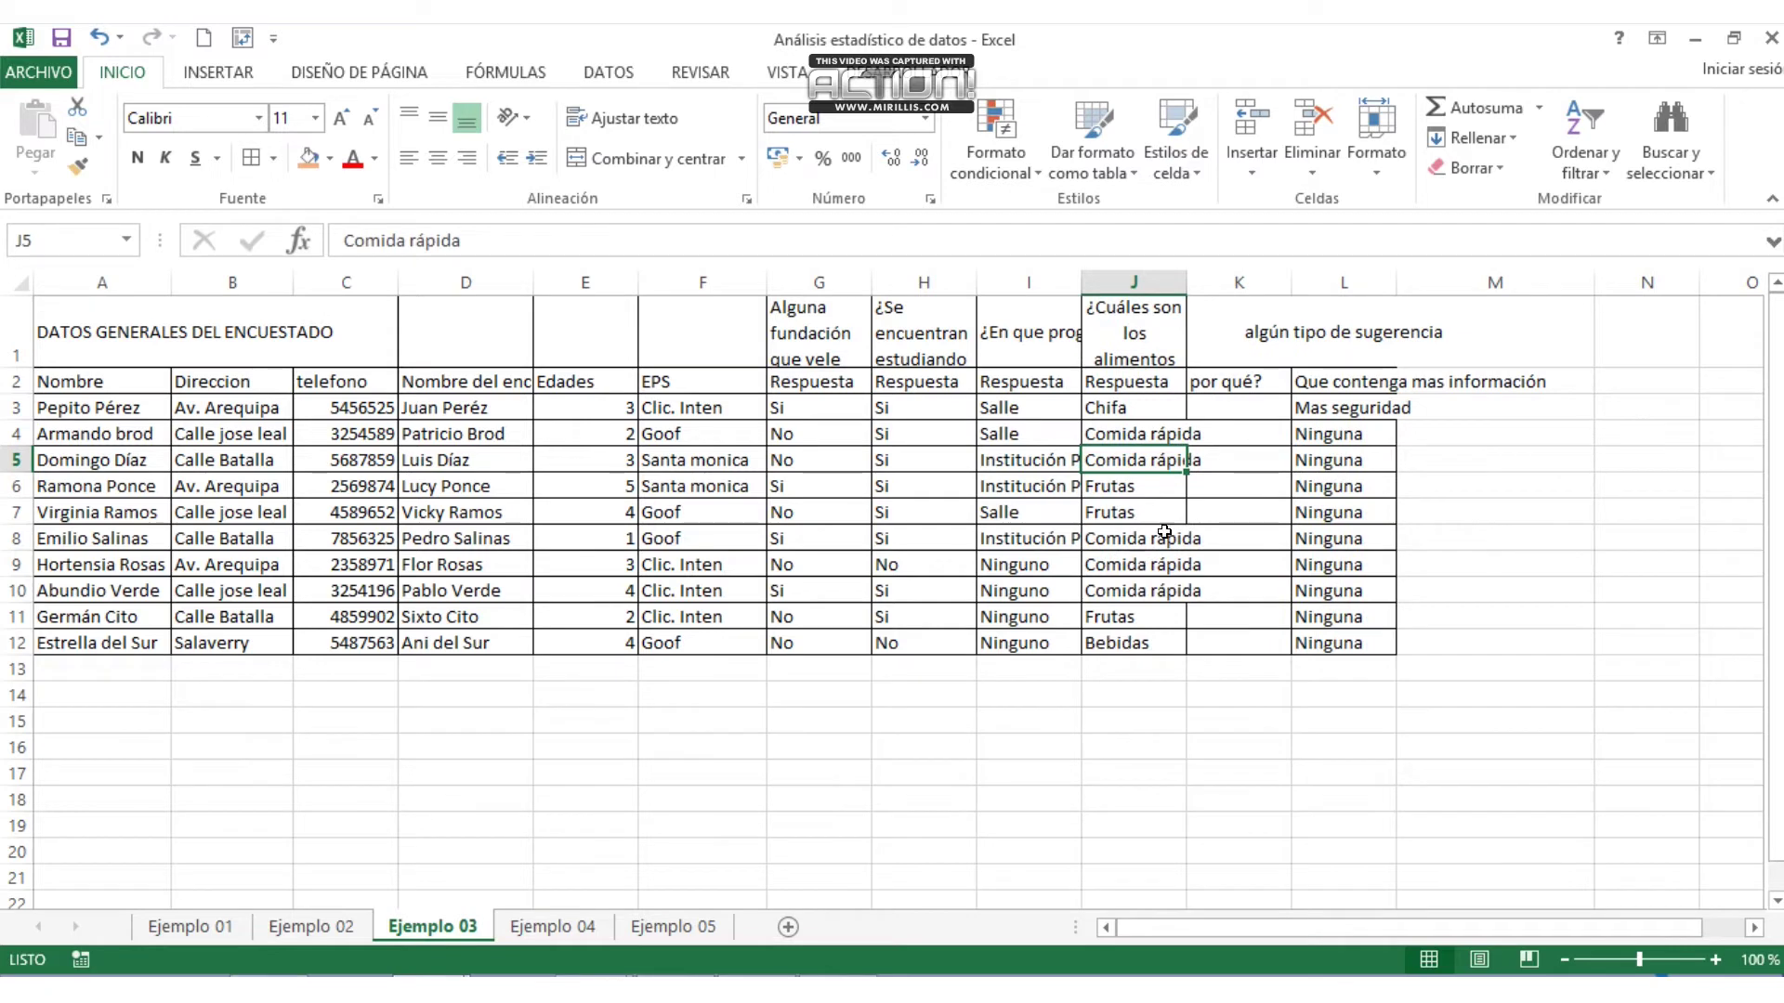
# - Delete the entire "por qué?" column K next to the favourite foods answers
pyautogui.click(1245, 439)
pyautogui.rightClick(1236, 391)
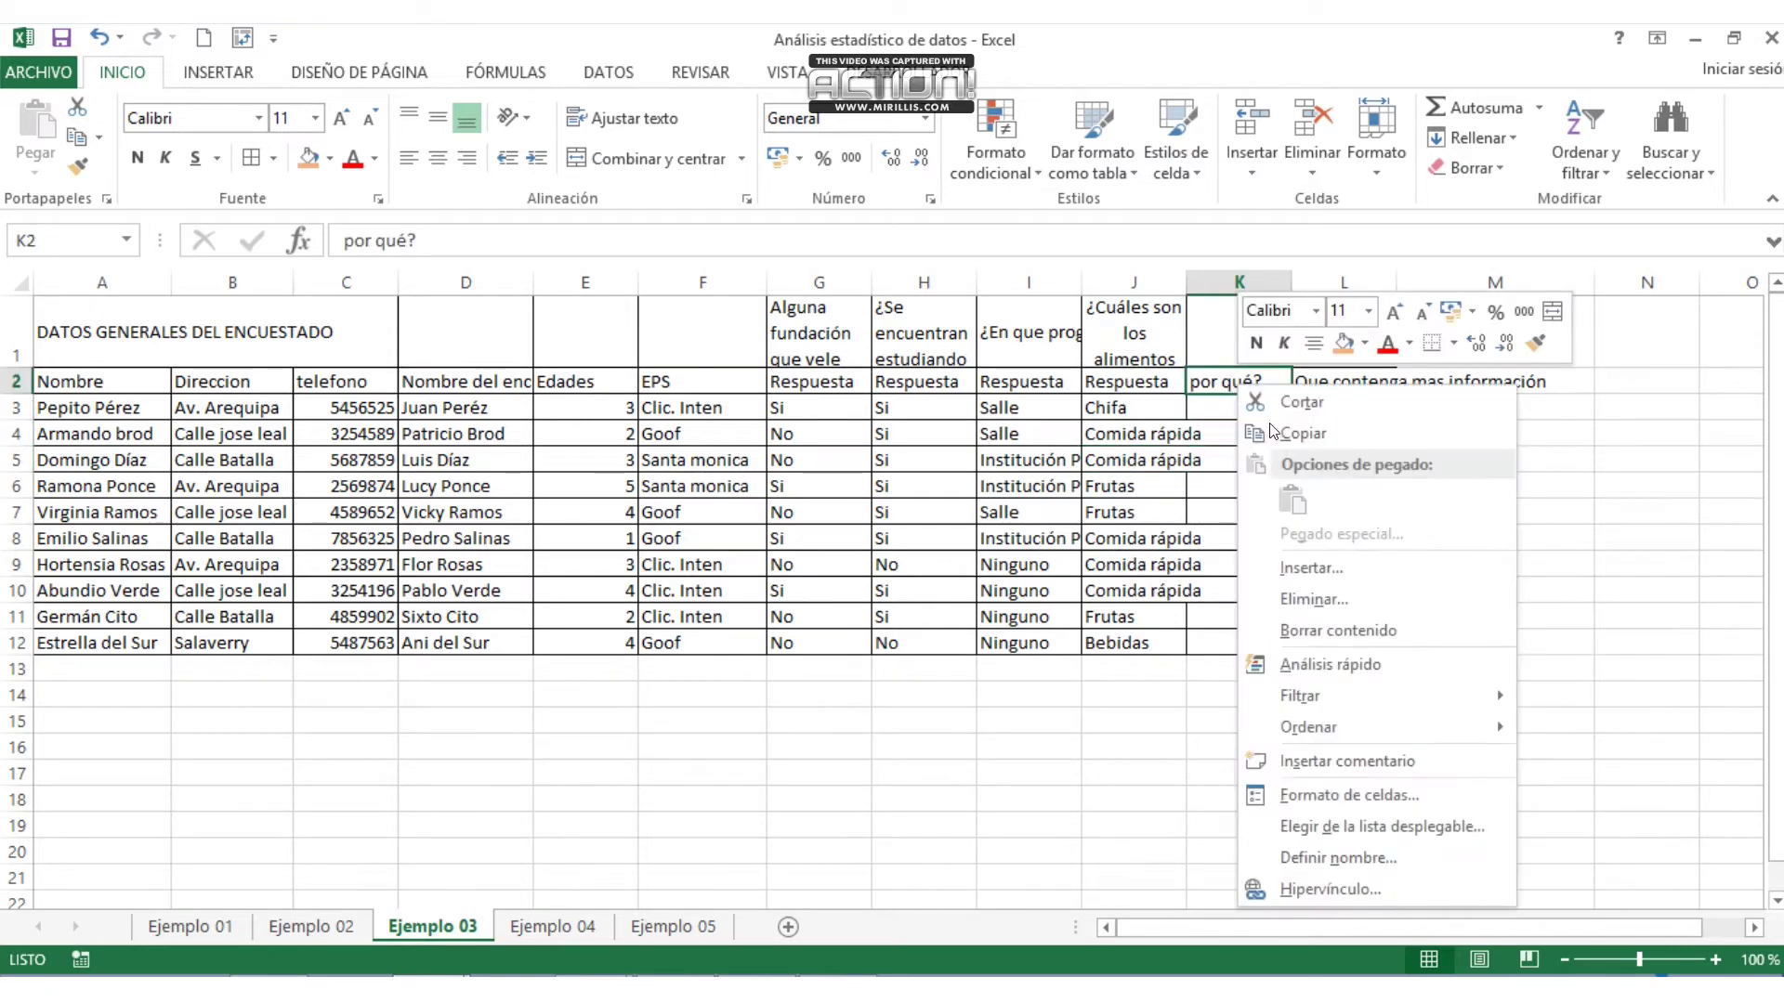
pyautogui.click(1313, 599)
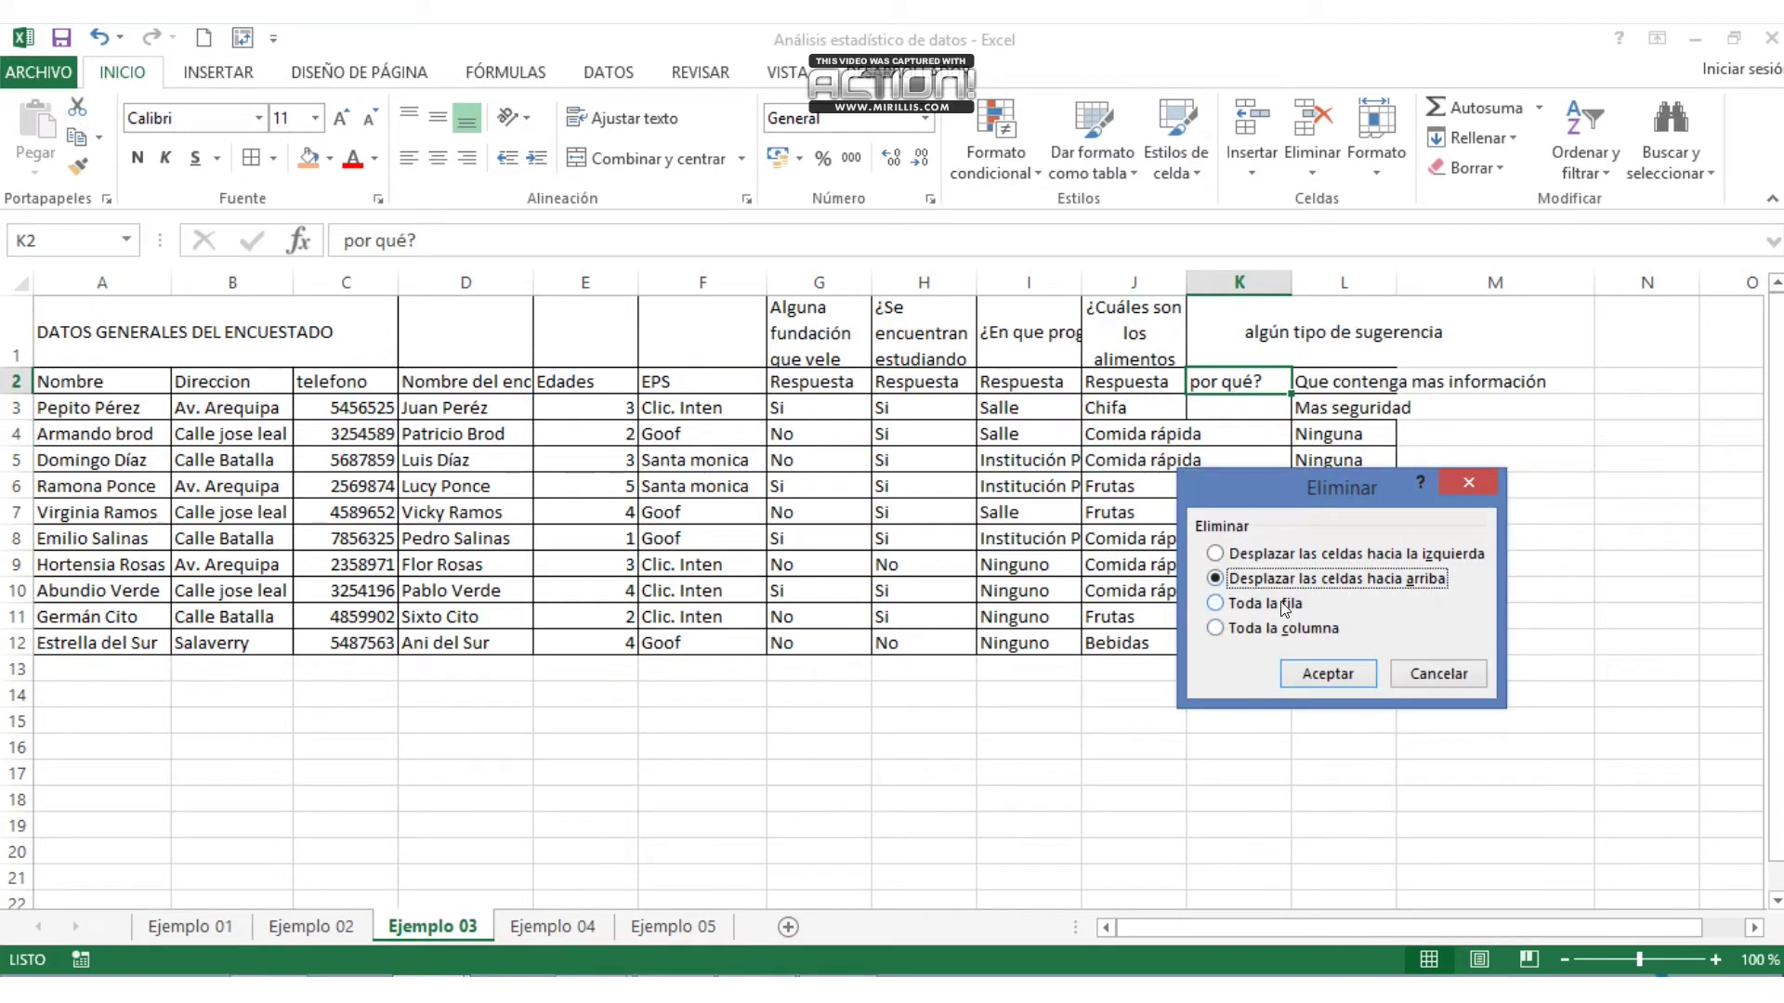
pyautogui.click(1286, 628)
pyautogui.click(1325, 673)
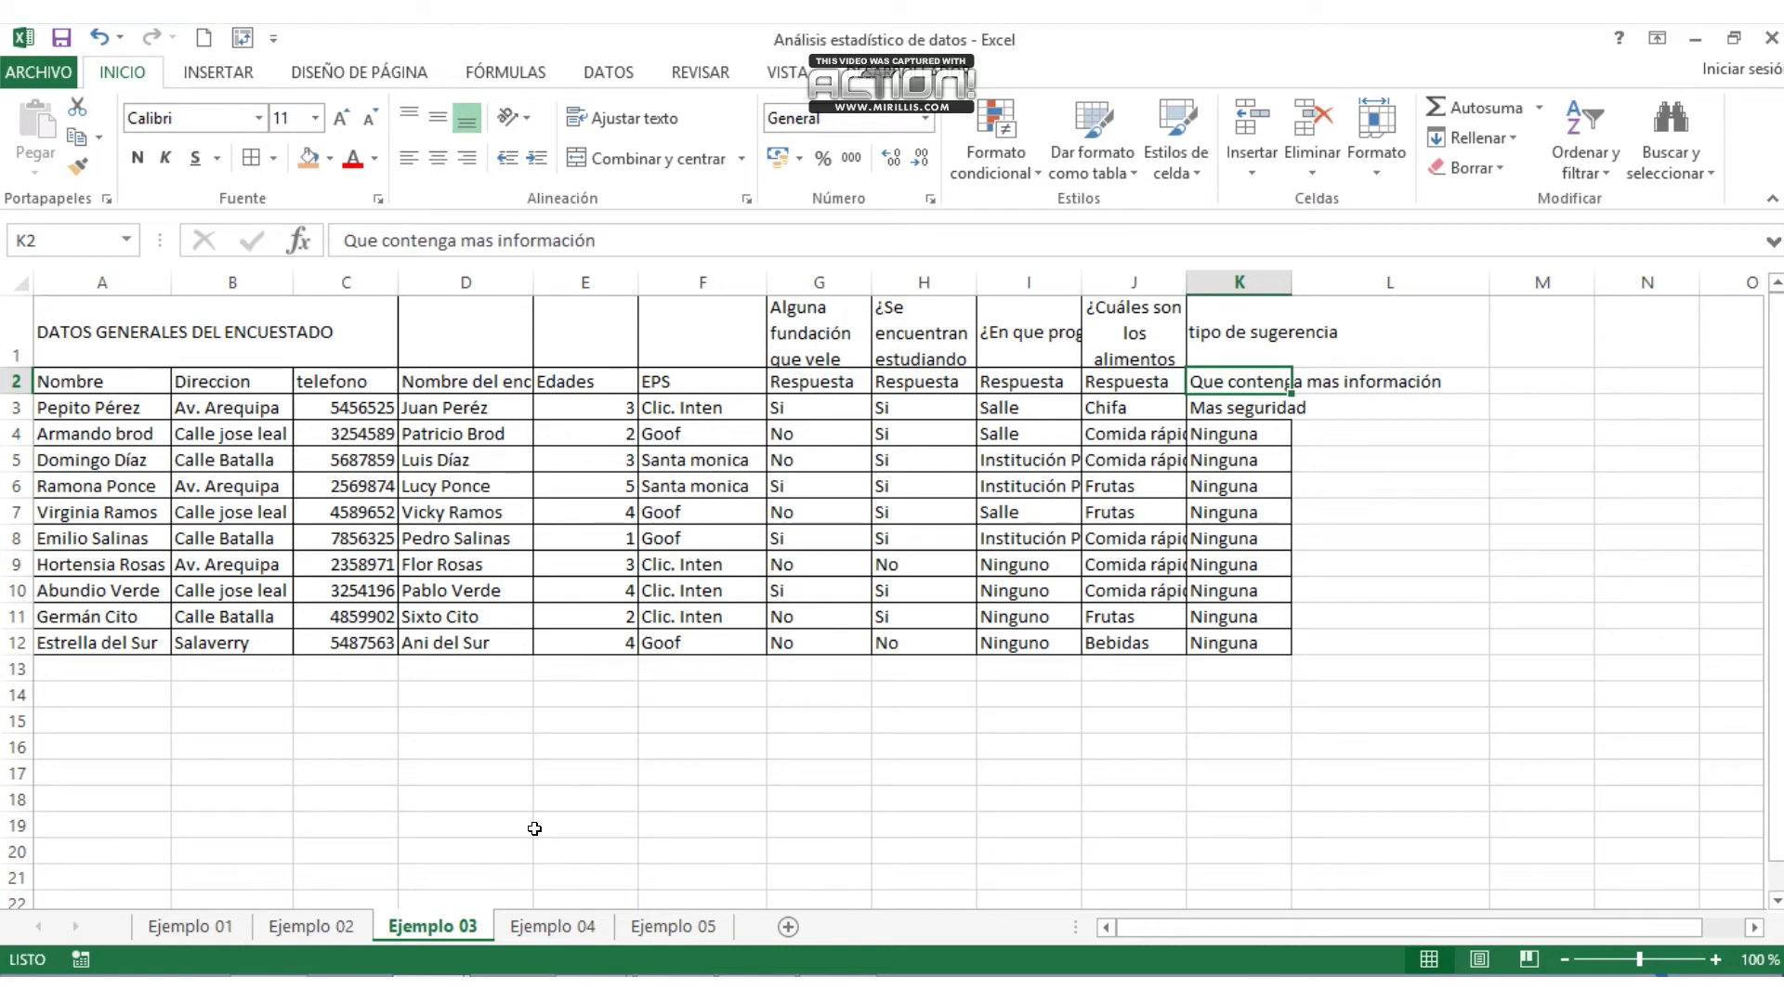
# - Add a new worksheet named Resultados after Ejemplo 03, and return to the Ejemplo 03 sheet
pyautogui.click(788, 926)
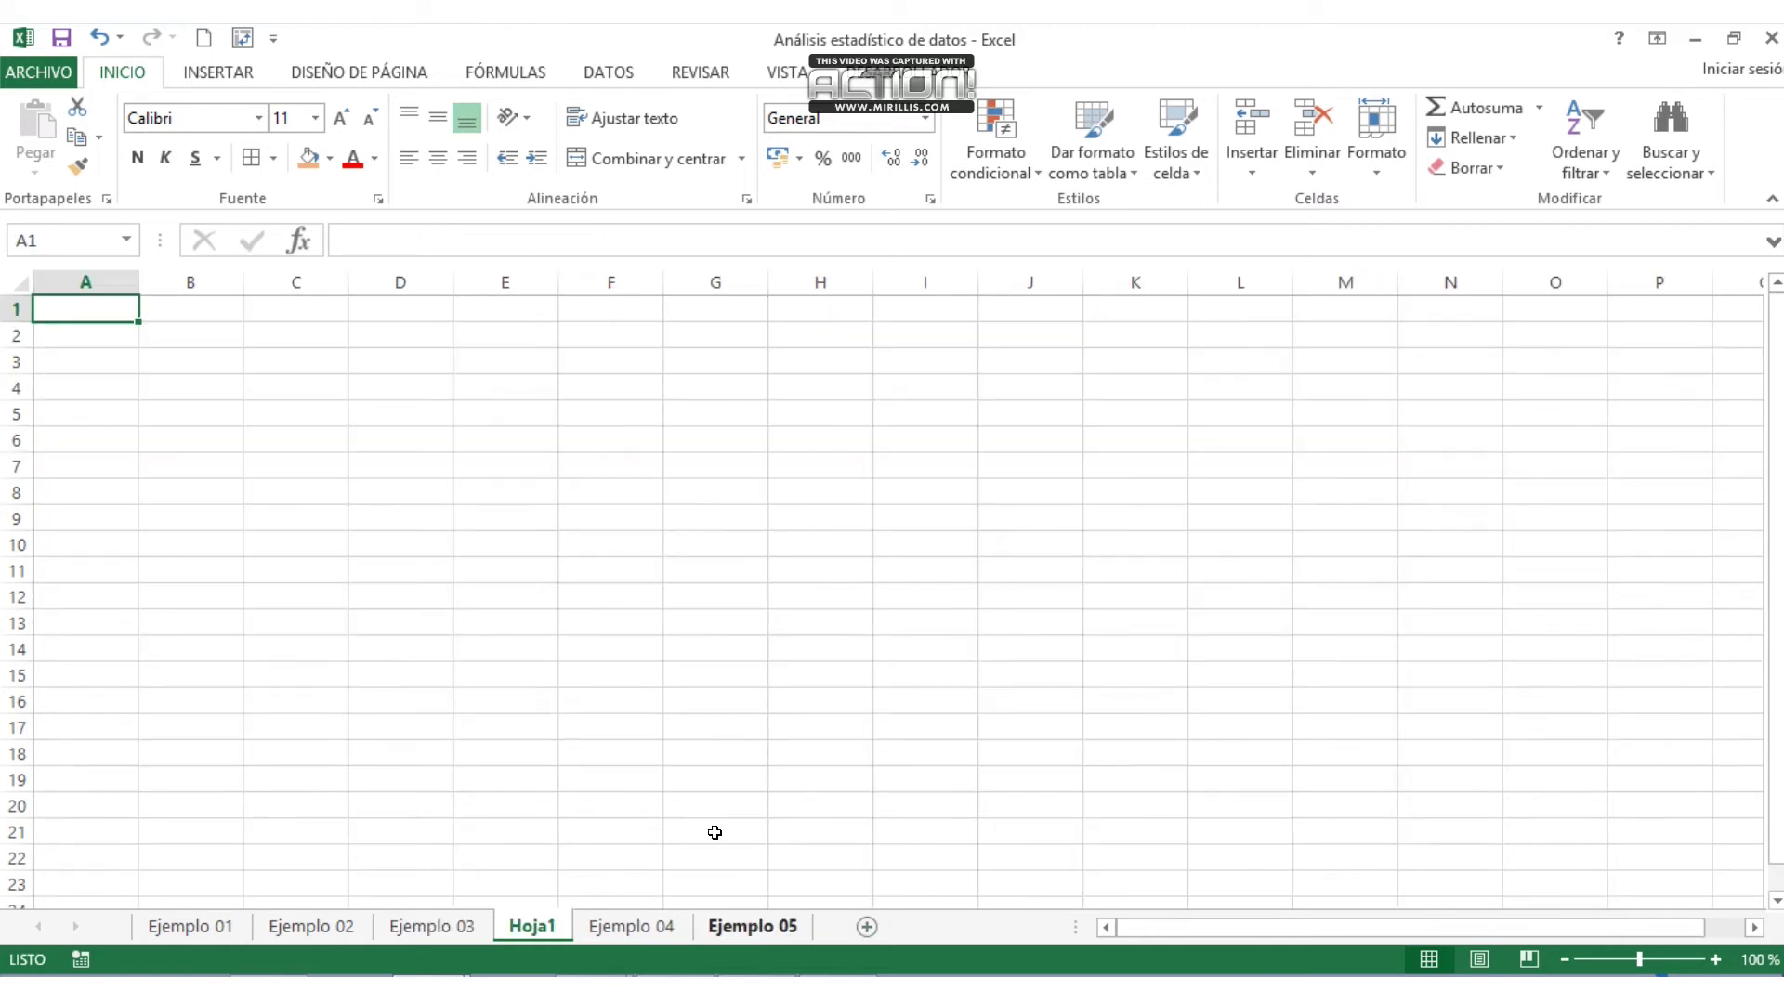
pyautogui.doubleClick(534, 922)
pyautogui.write('Re')
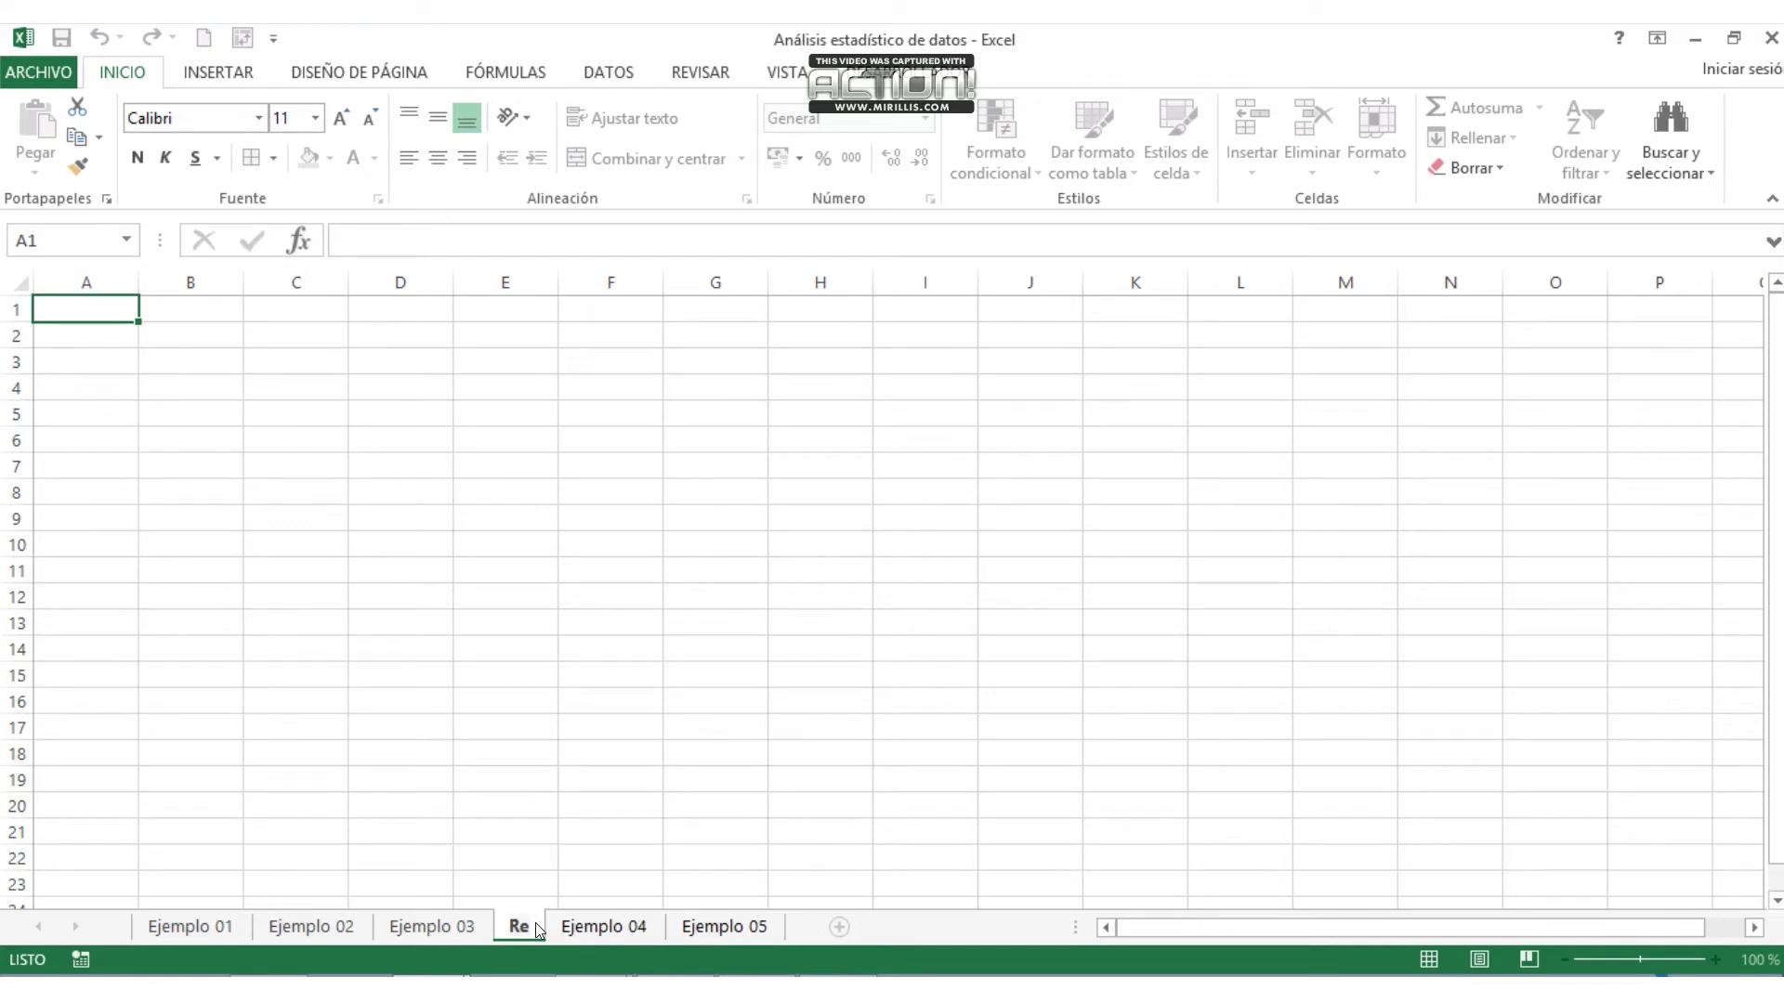
pyautogui.write('sultados')
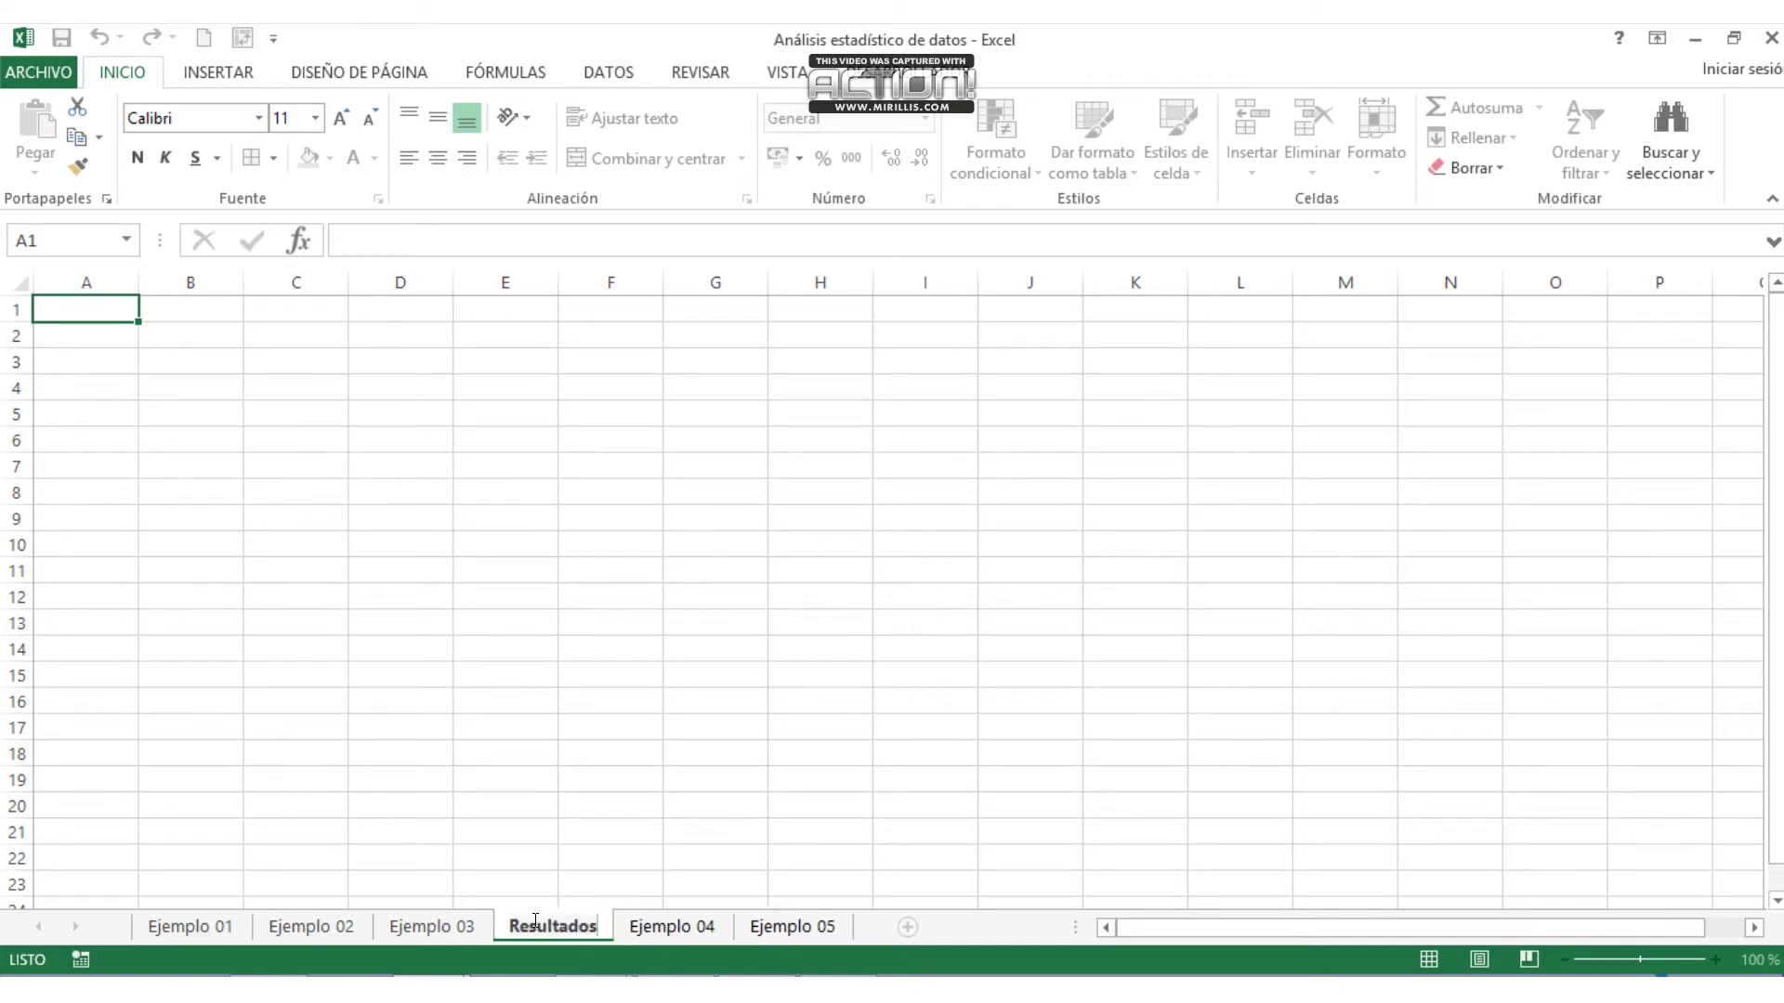
pyautogui.press('Return')
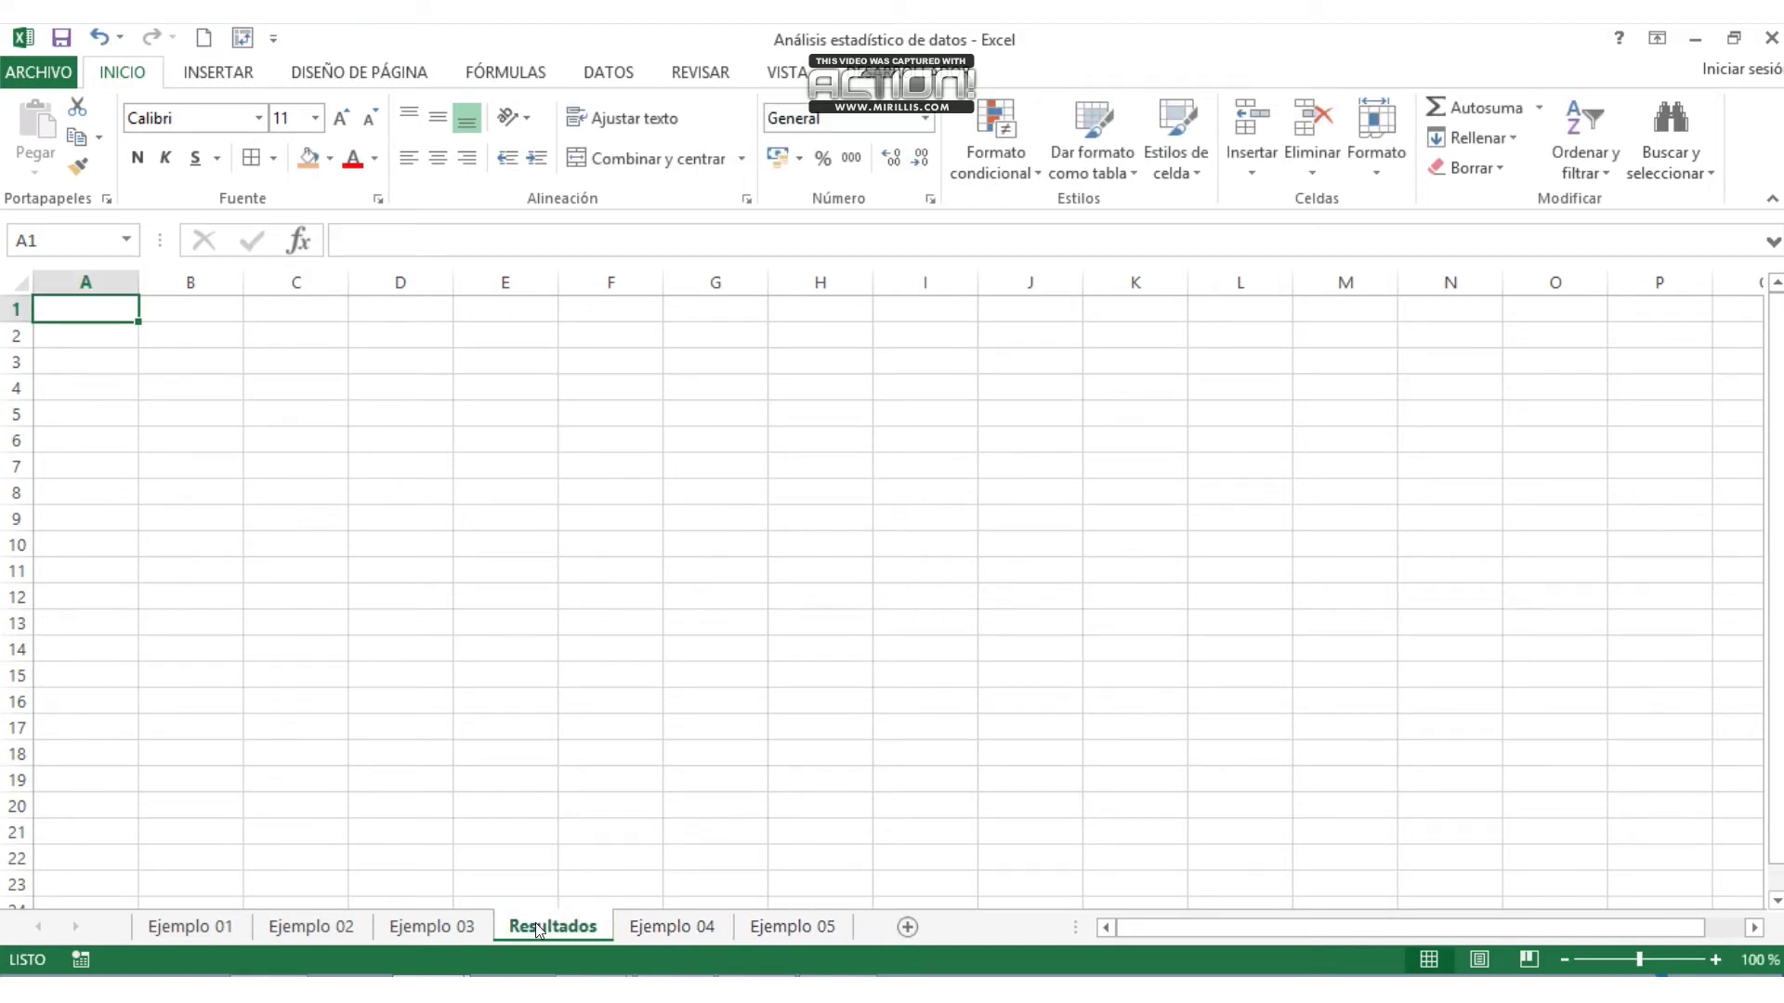
pyautogui.click(463, 929)
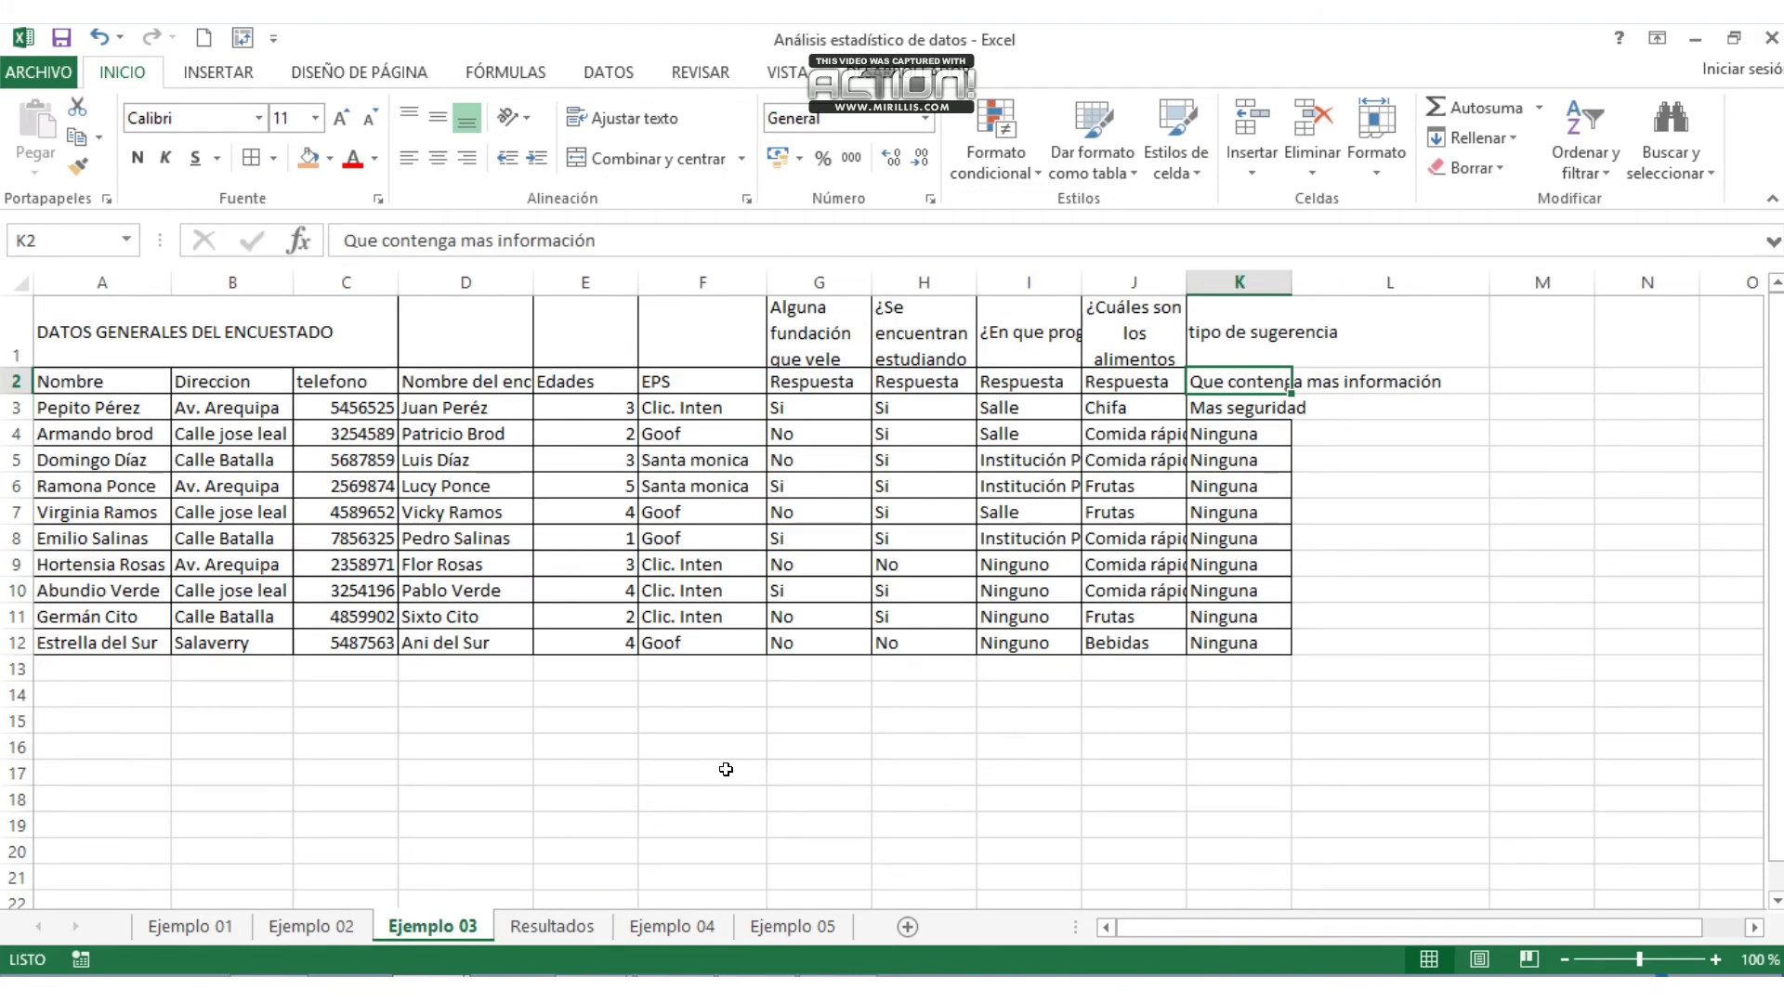
pyautogui.click(1384, 700)
pyautogui.hscroll(3, 1401, 665)
pyautogui.moveTo(1591, 923); pyautogui.dragTo(1397, 938)
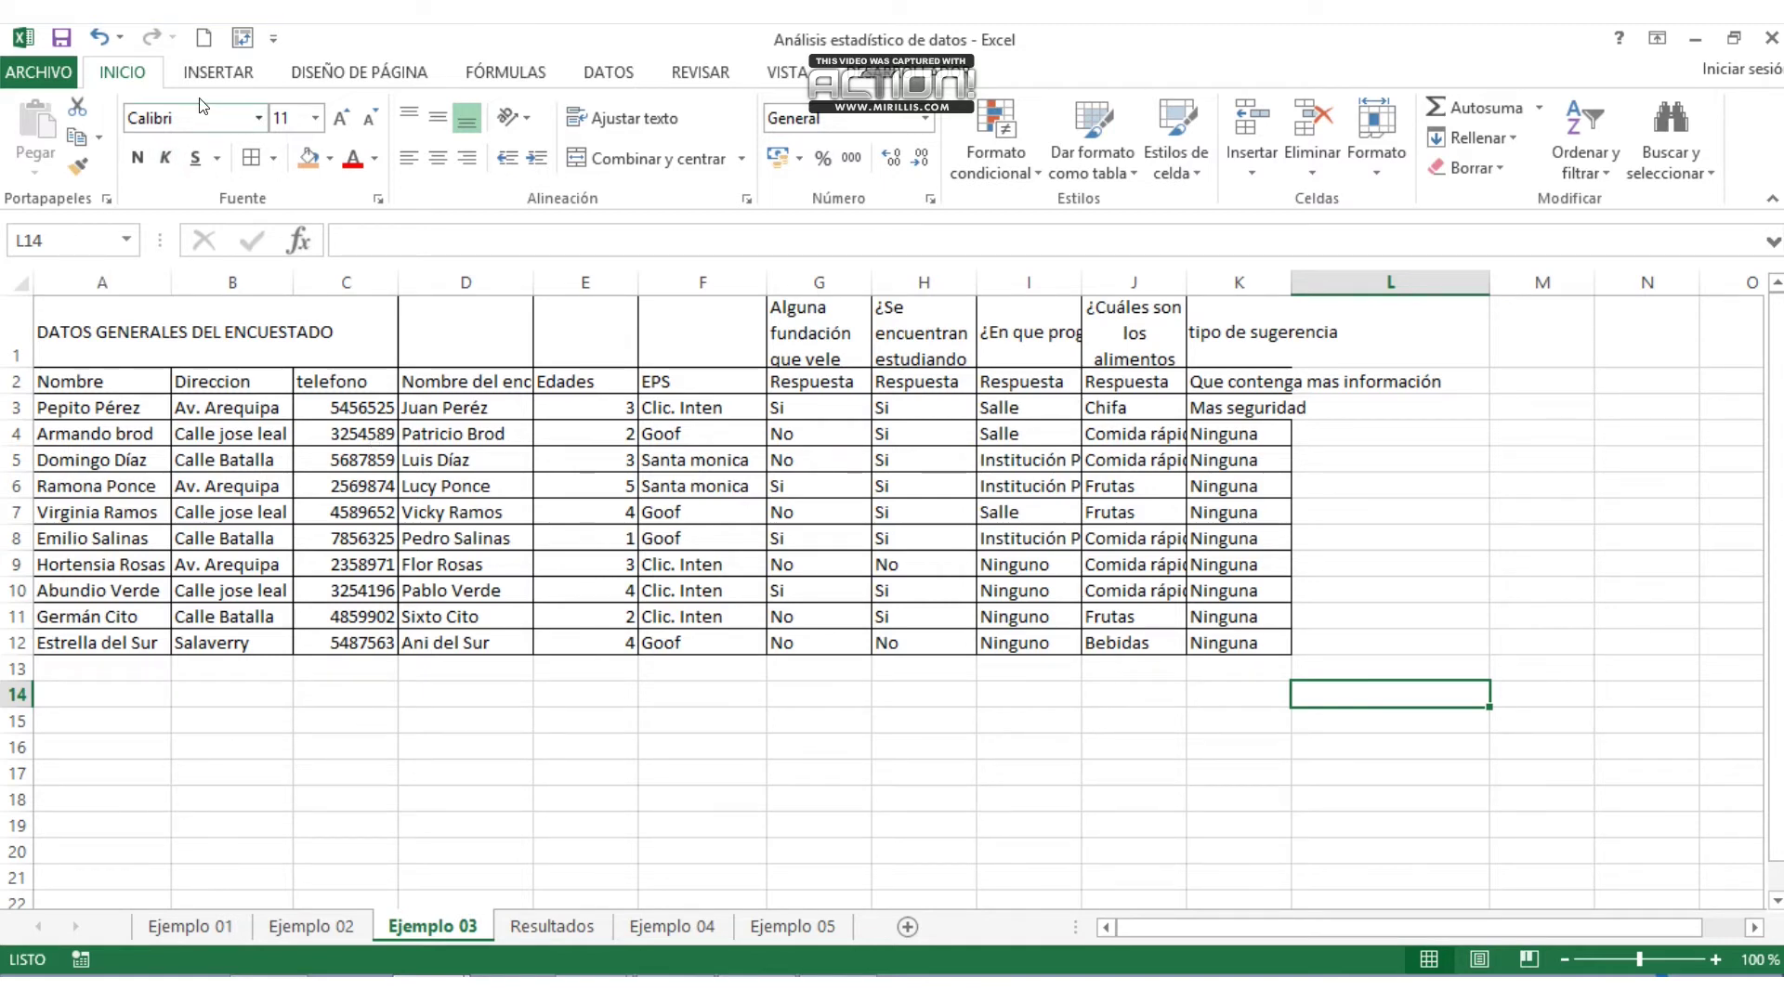
pyautogui.click(212, 71)
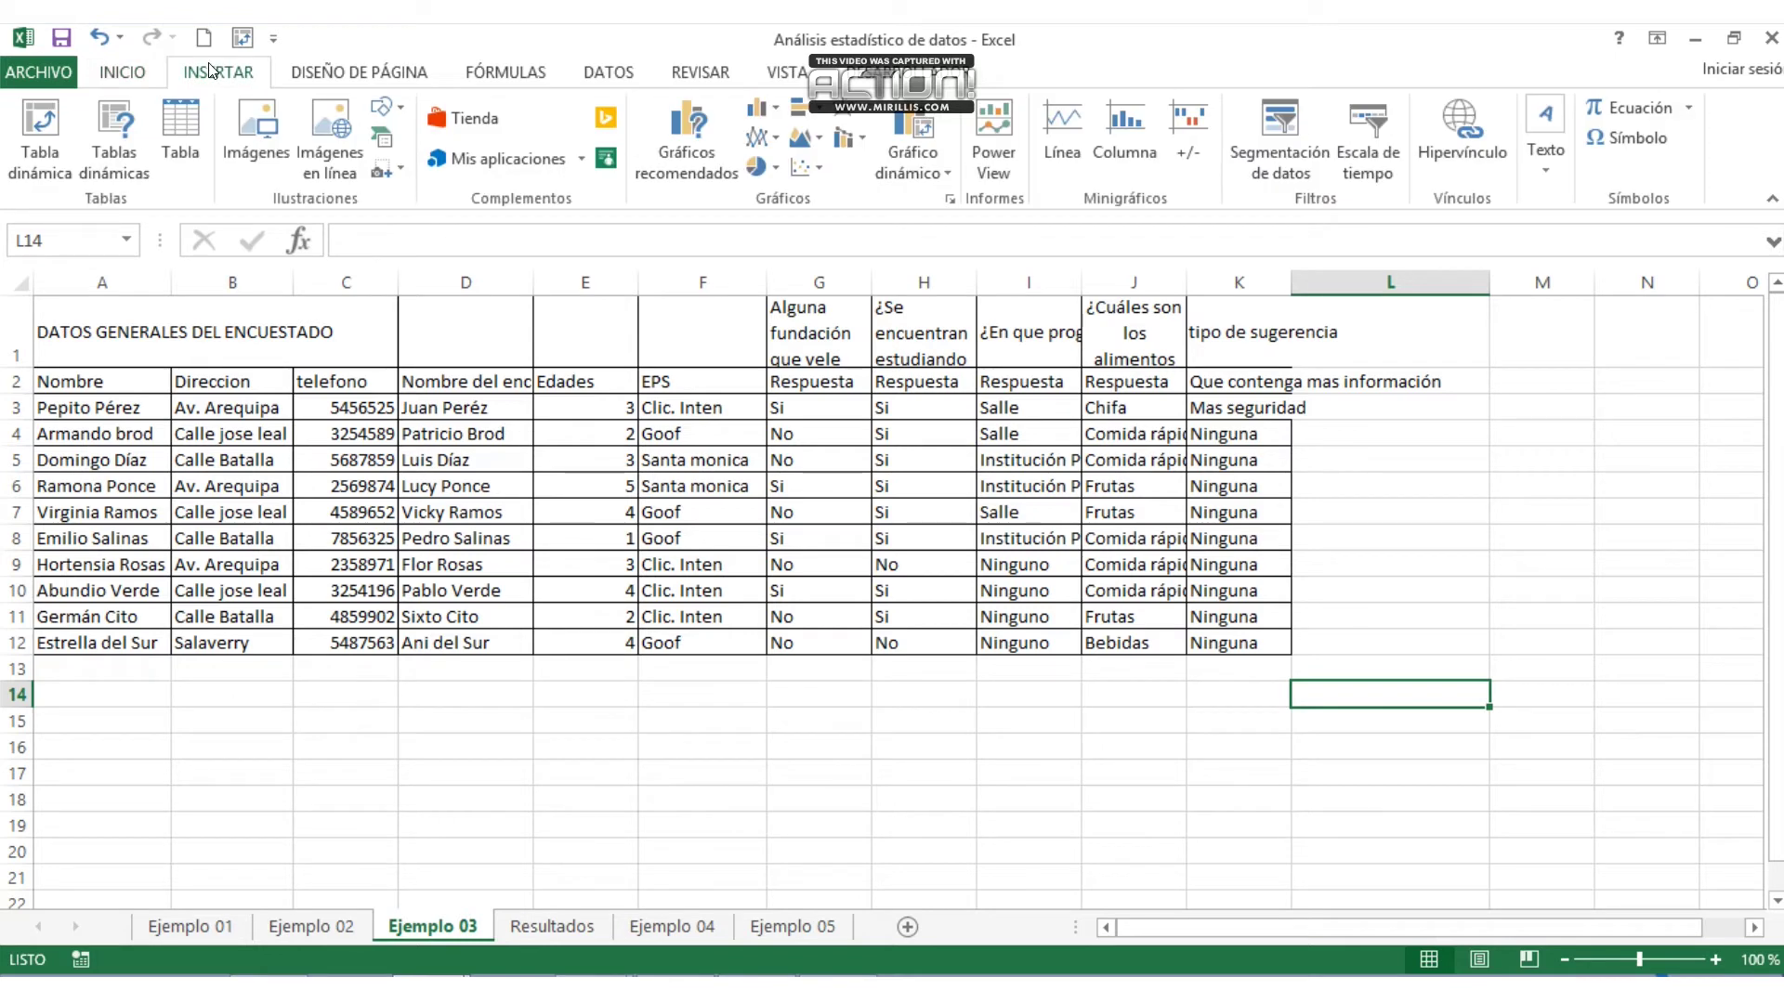
pyautogui.click(17, 166)
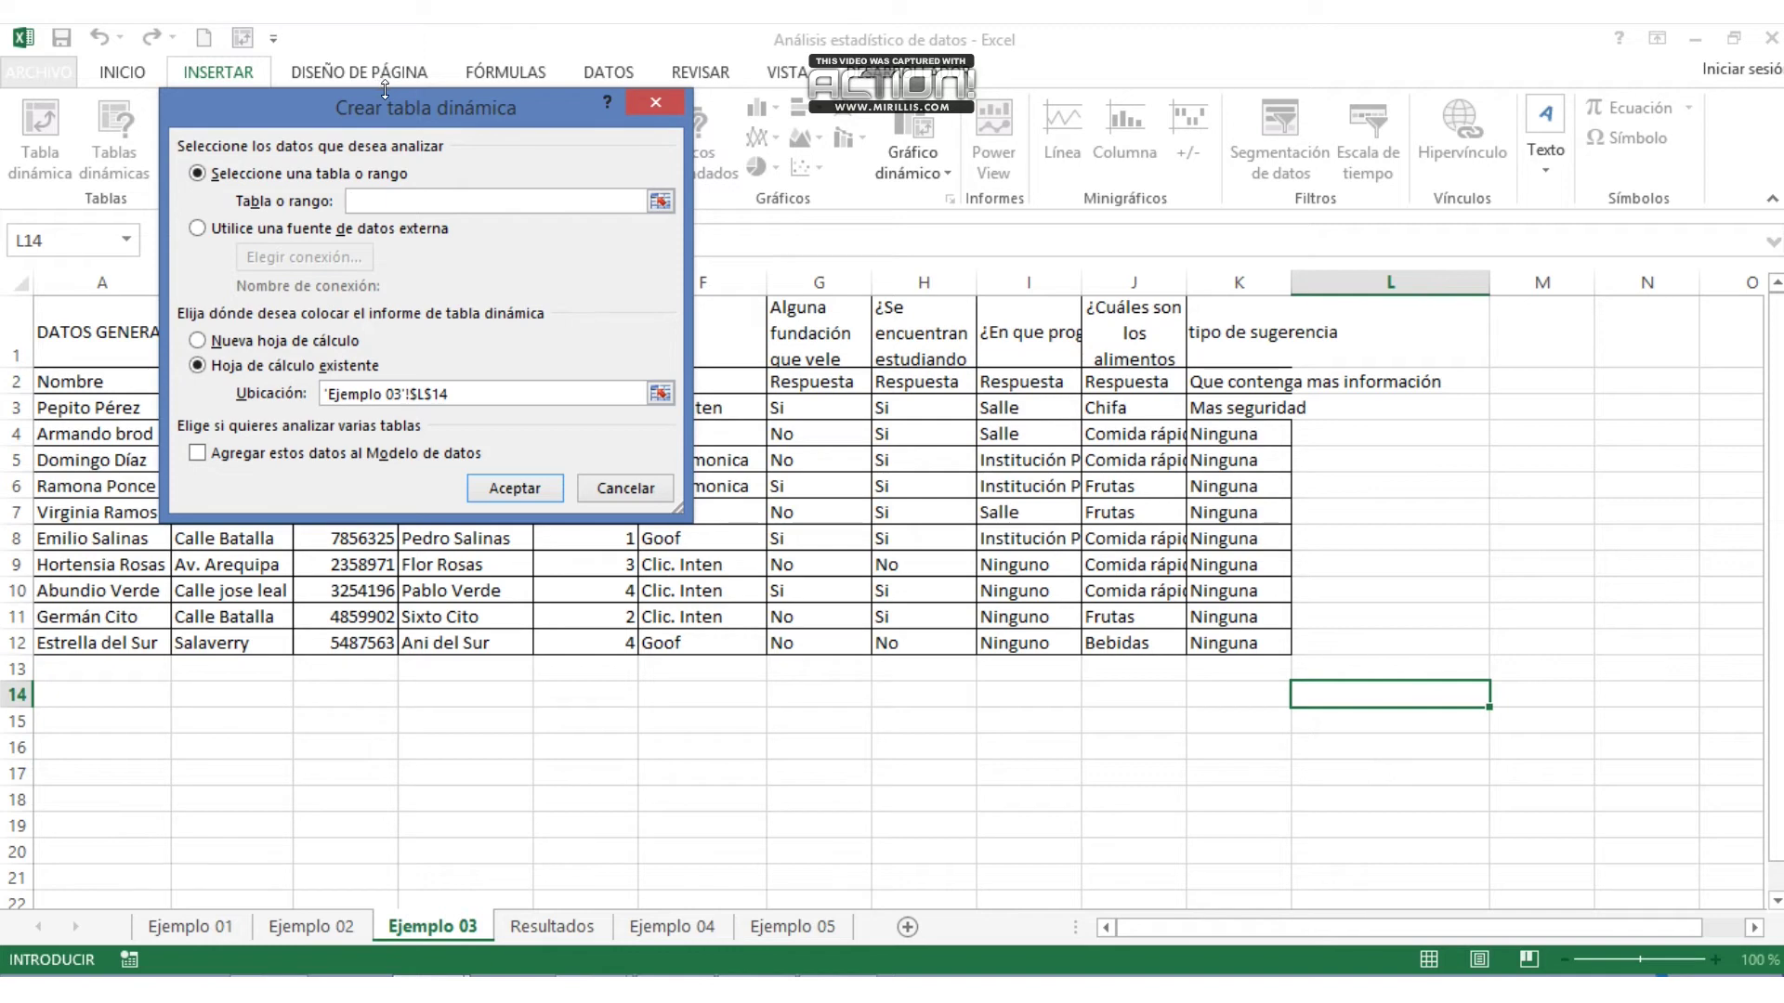
pyautogui.moveTo(390, 102); pyautogui.dragTo(889, 417)
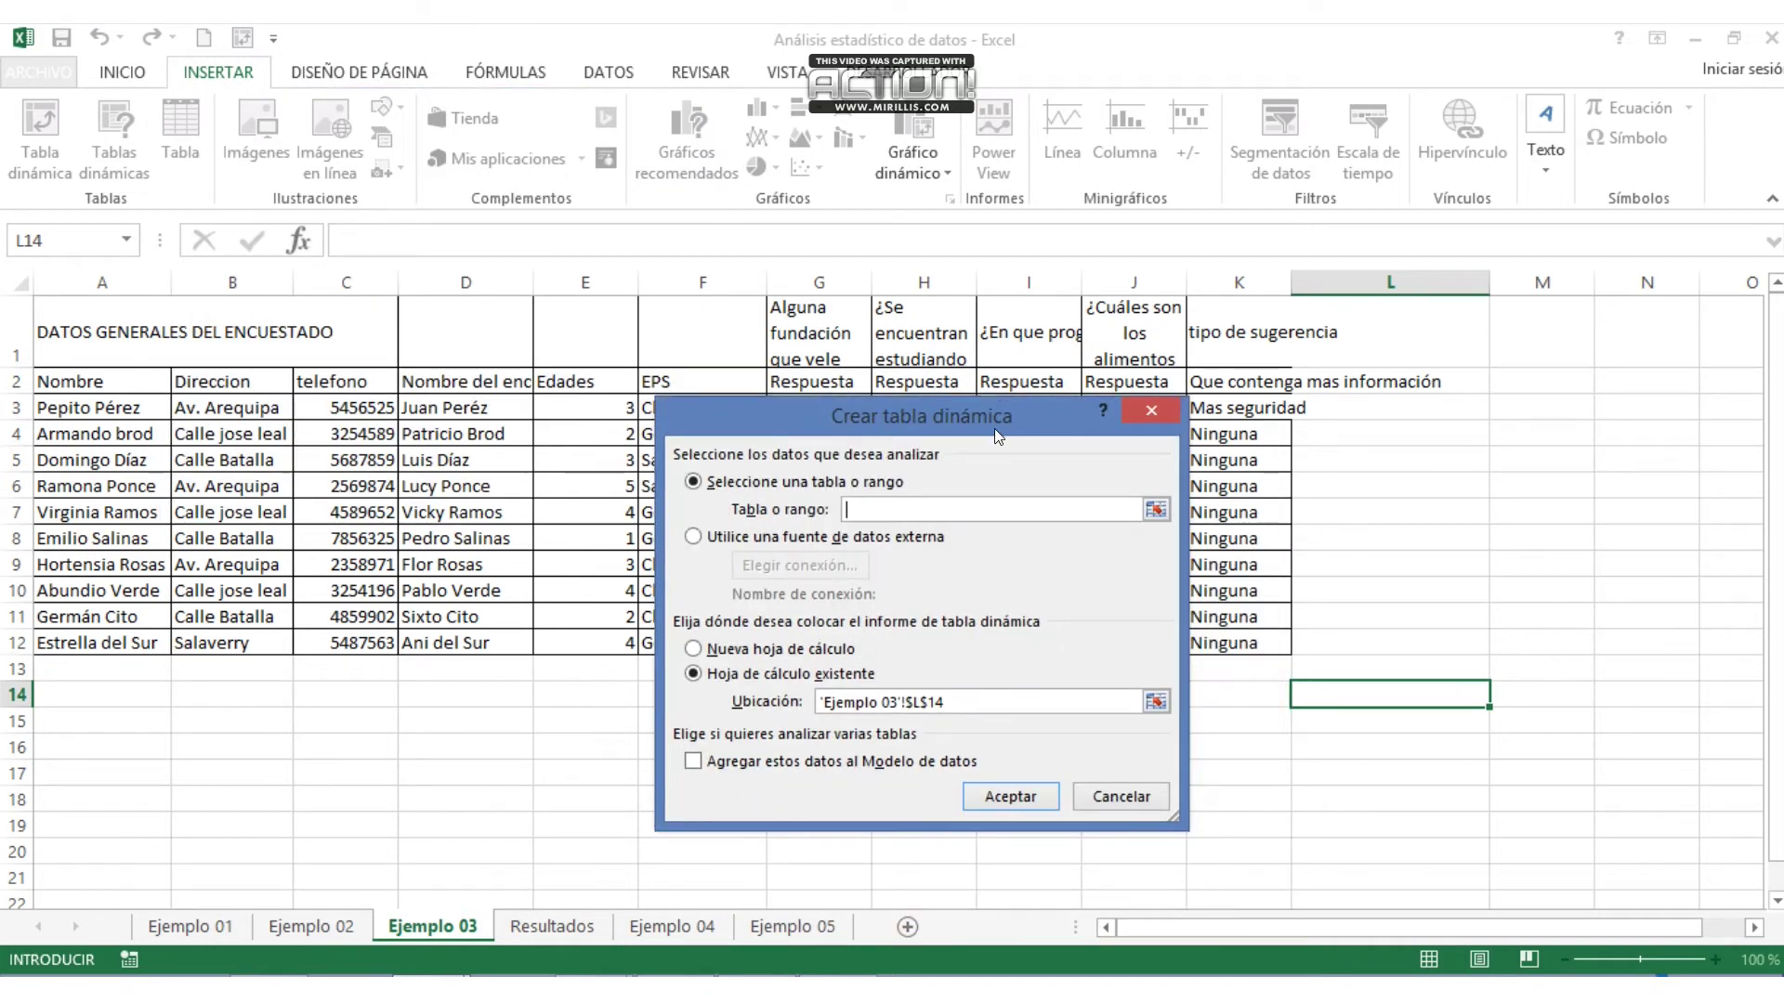
pyautogui.click(1152, 410)
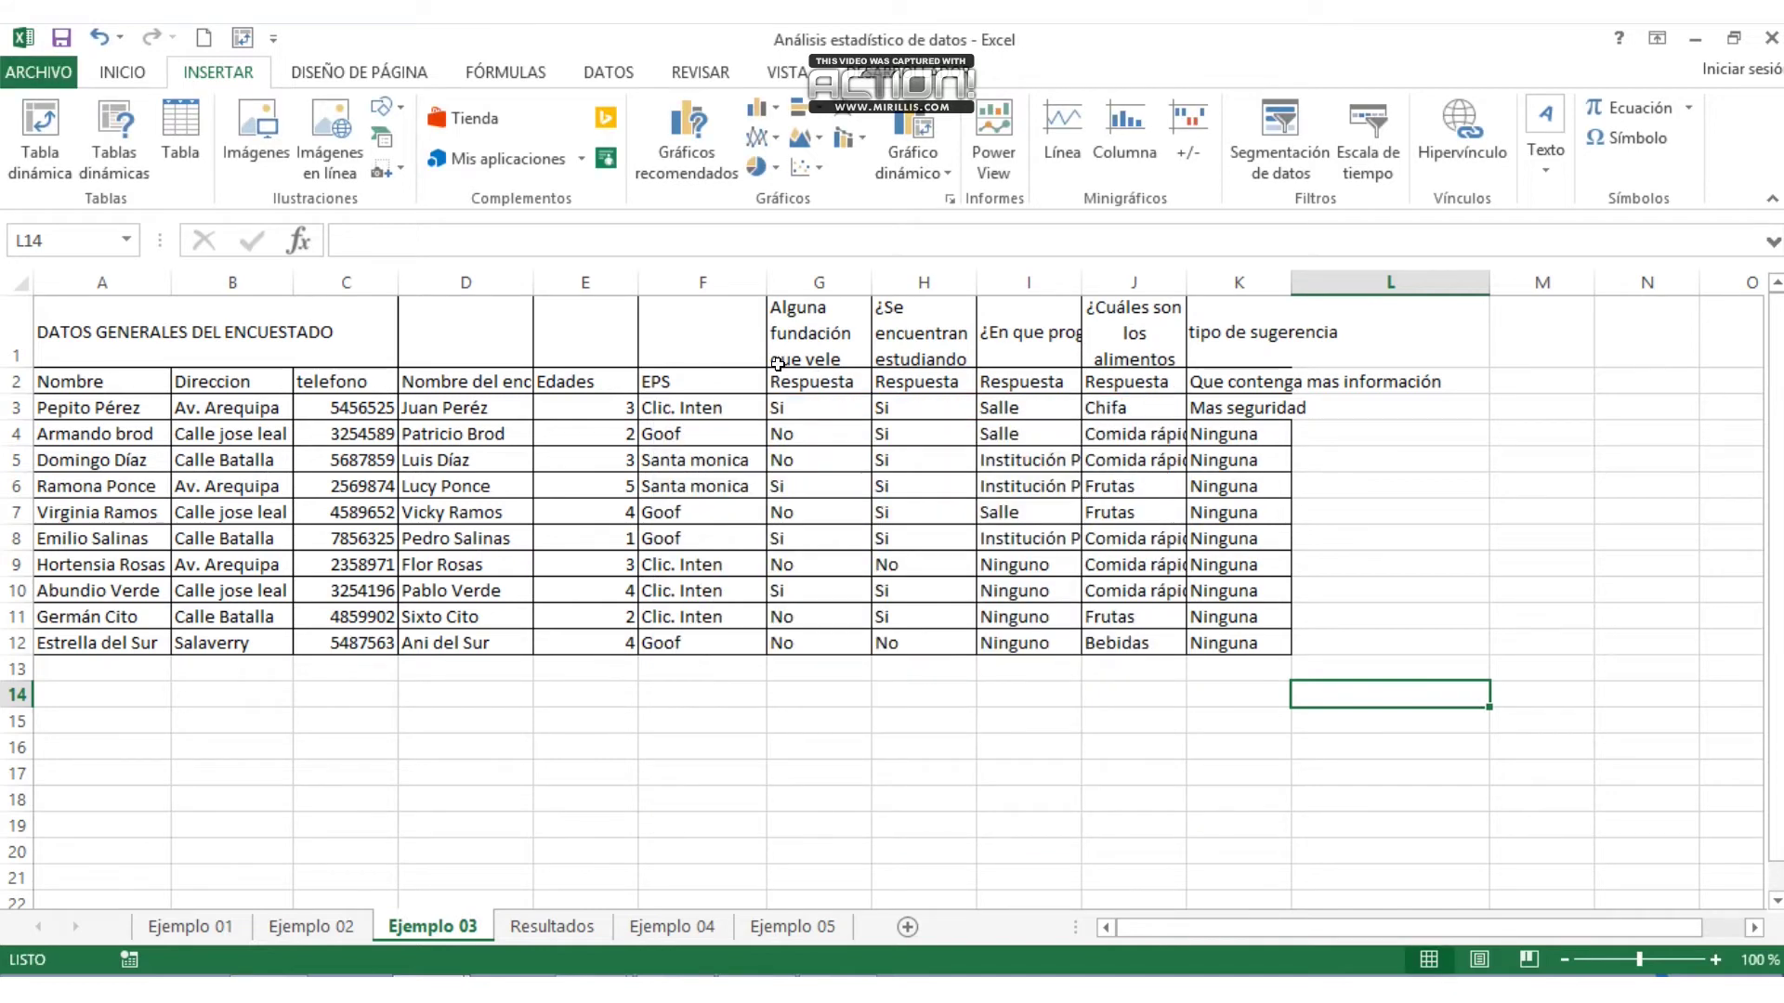
pyautogui.click(789, 381)
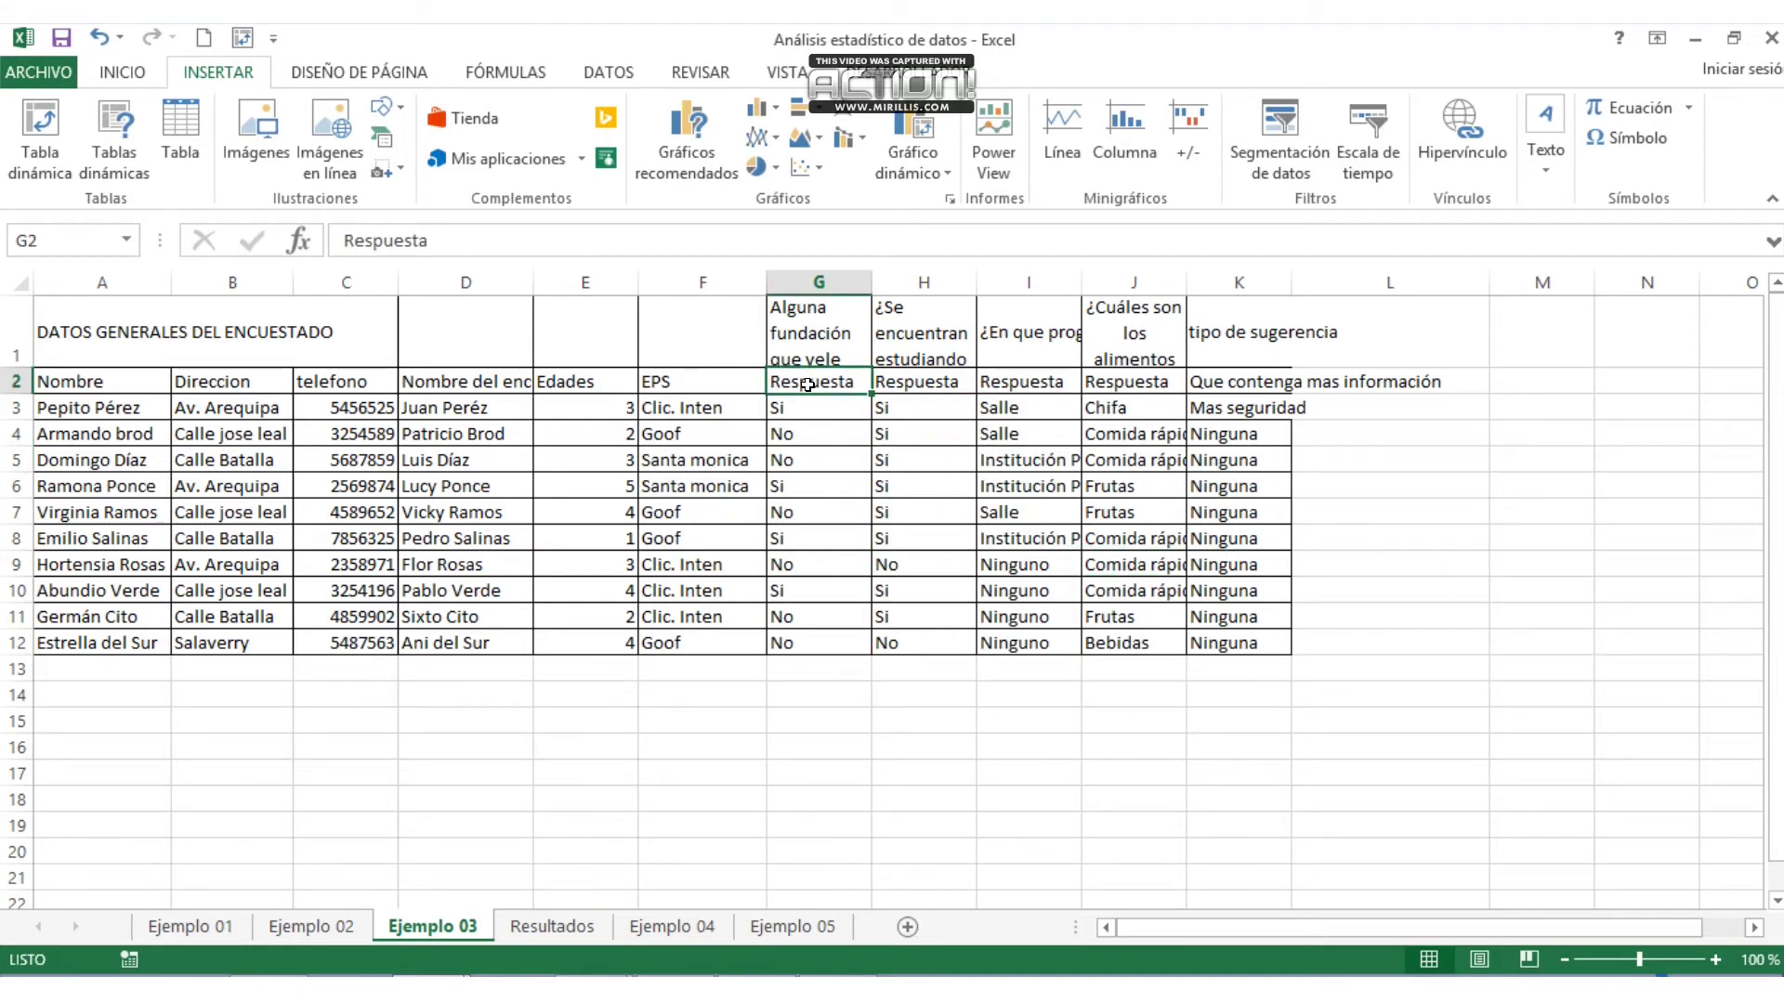
pyautogui.moveTo(822, 384); pyautogui.dragTo(1412, 382)
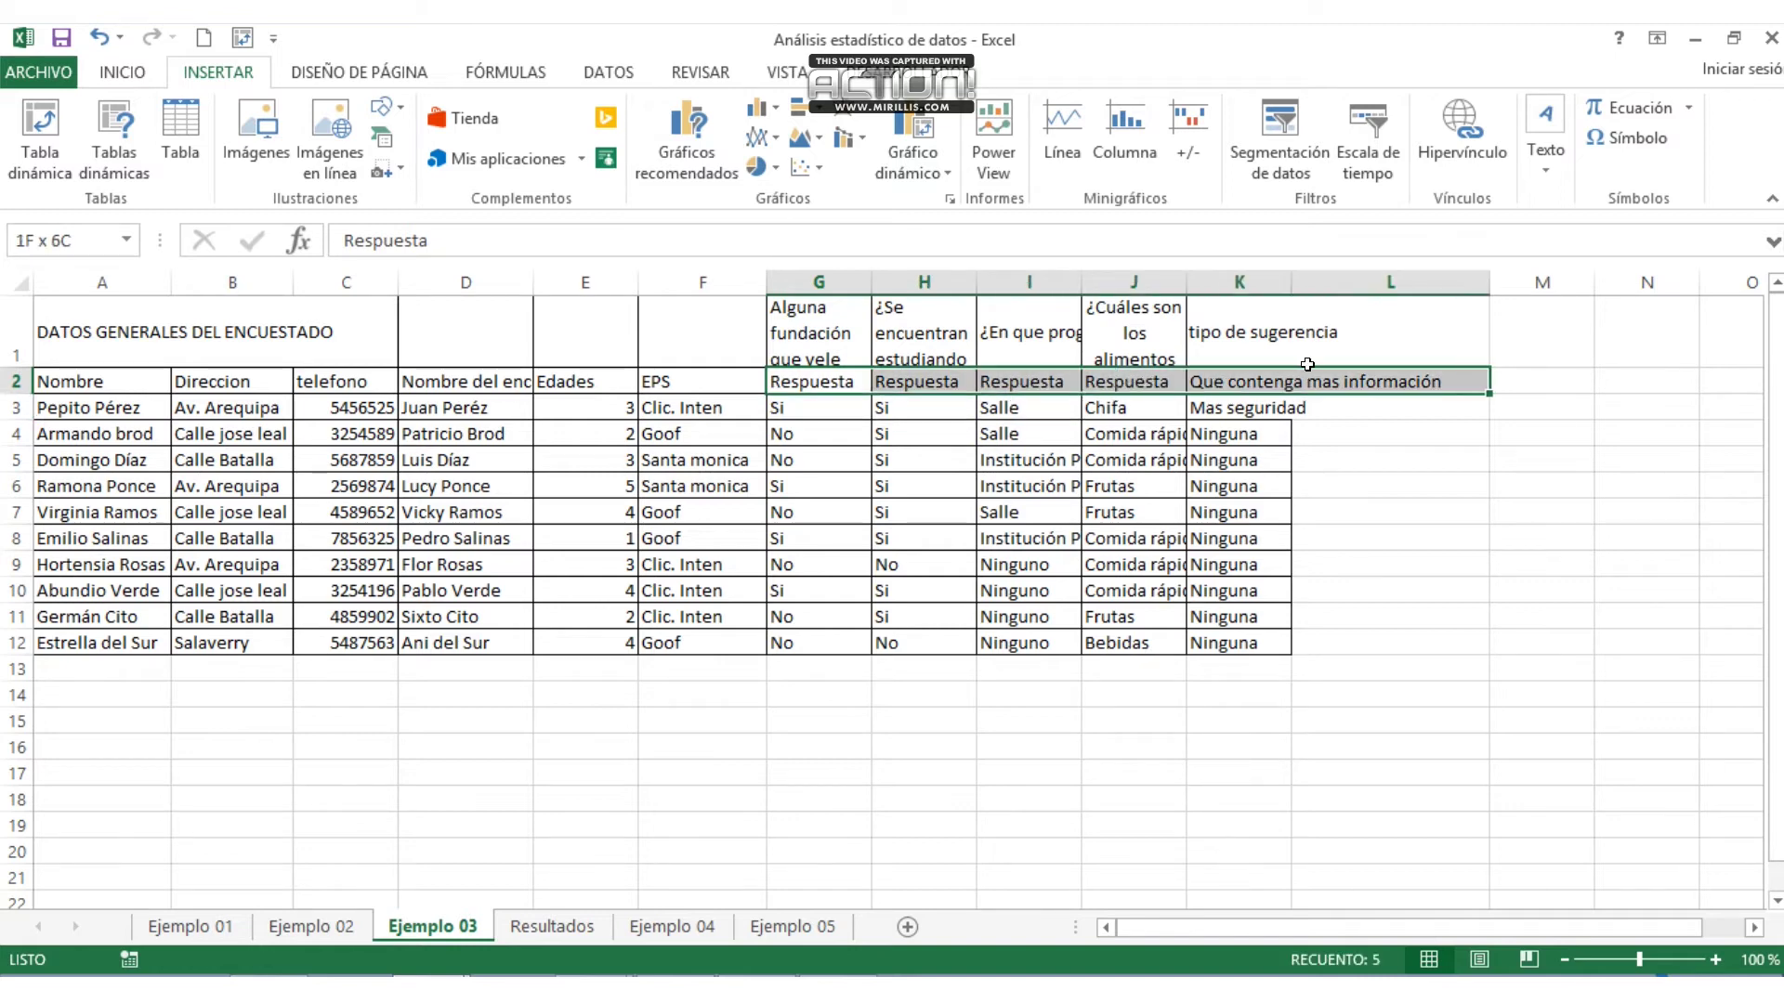
pyautogui.rightClick(1290, 383)
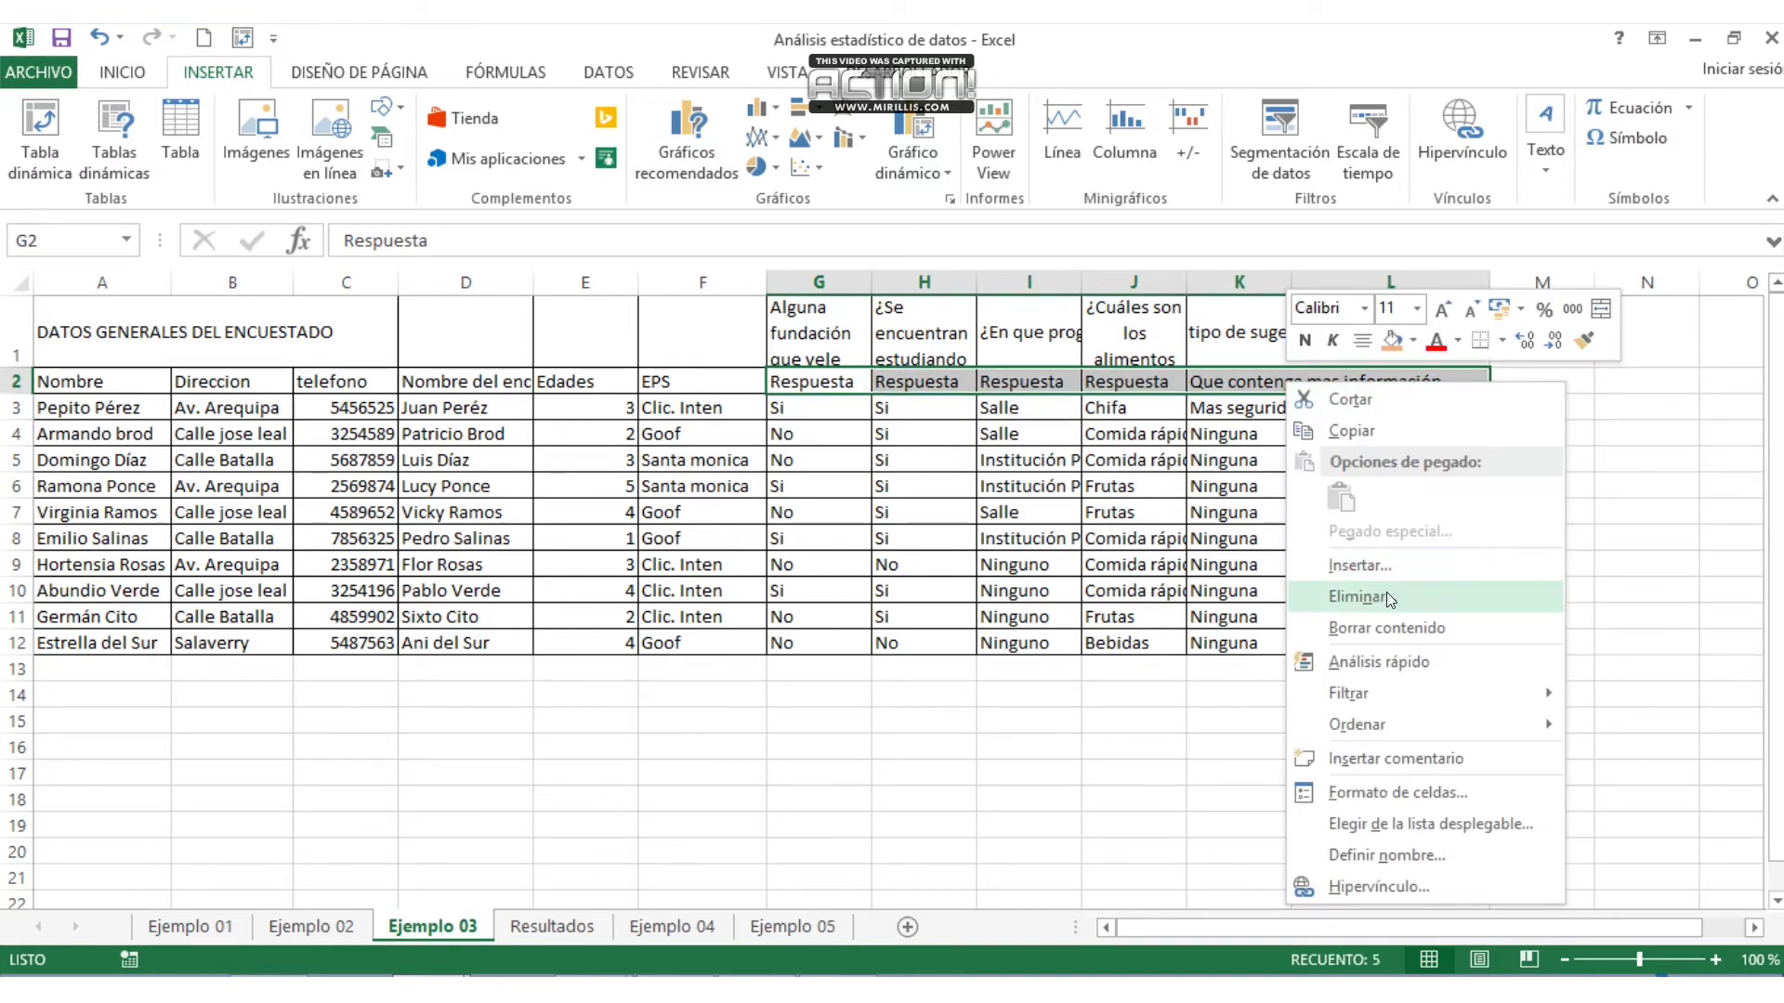
pyautogui.press('Escape')
# - Copy the question headings from G1:K1 over the answer headings in G2:K2 and reduce the height of row 2
pyautogui.moveTo(799, 316); pyautogui.dragTo(1208, 327)
pyautogui.click(1208, 330)
pyautogui.moveTo(861, 297); pyautogui.dragTo(1192, 328)
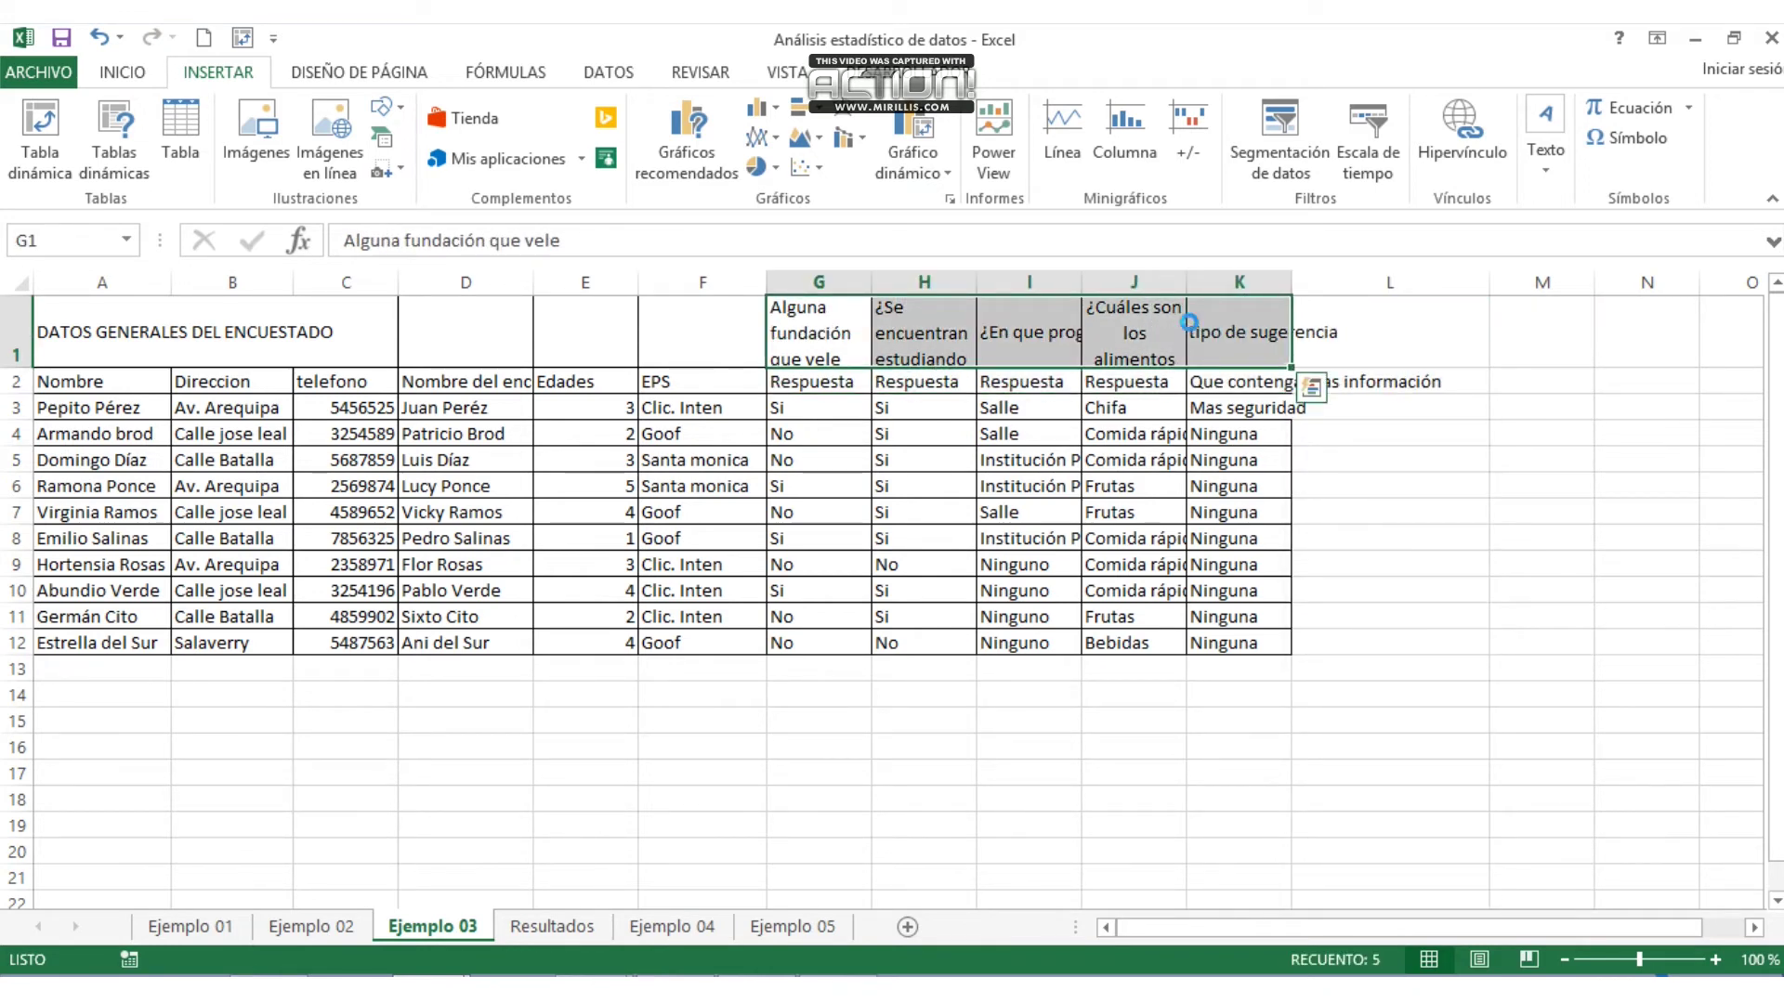
pyautogui.hotkey('ctrl', 'c')
pyautogui.click(810, 379)
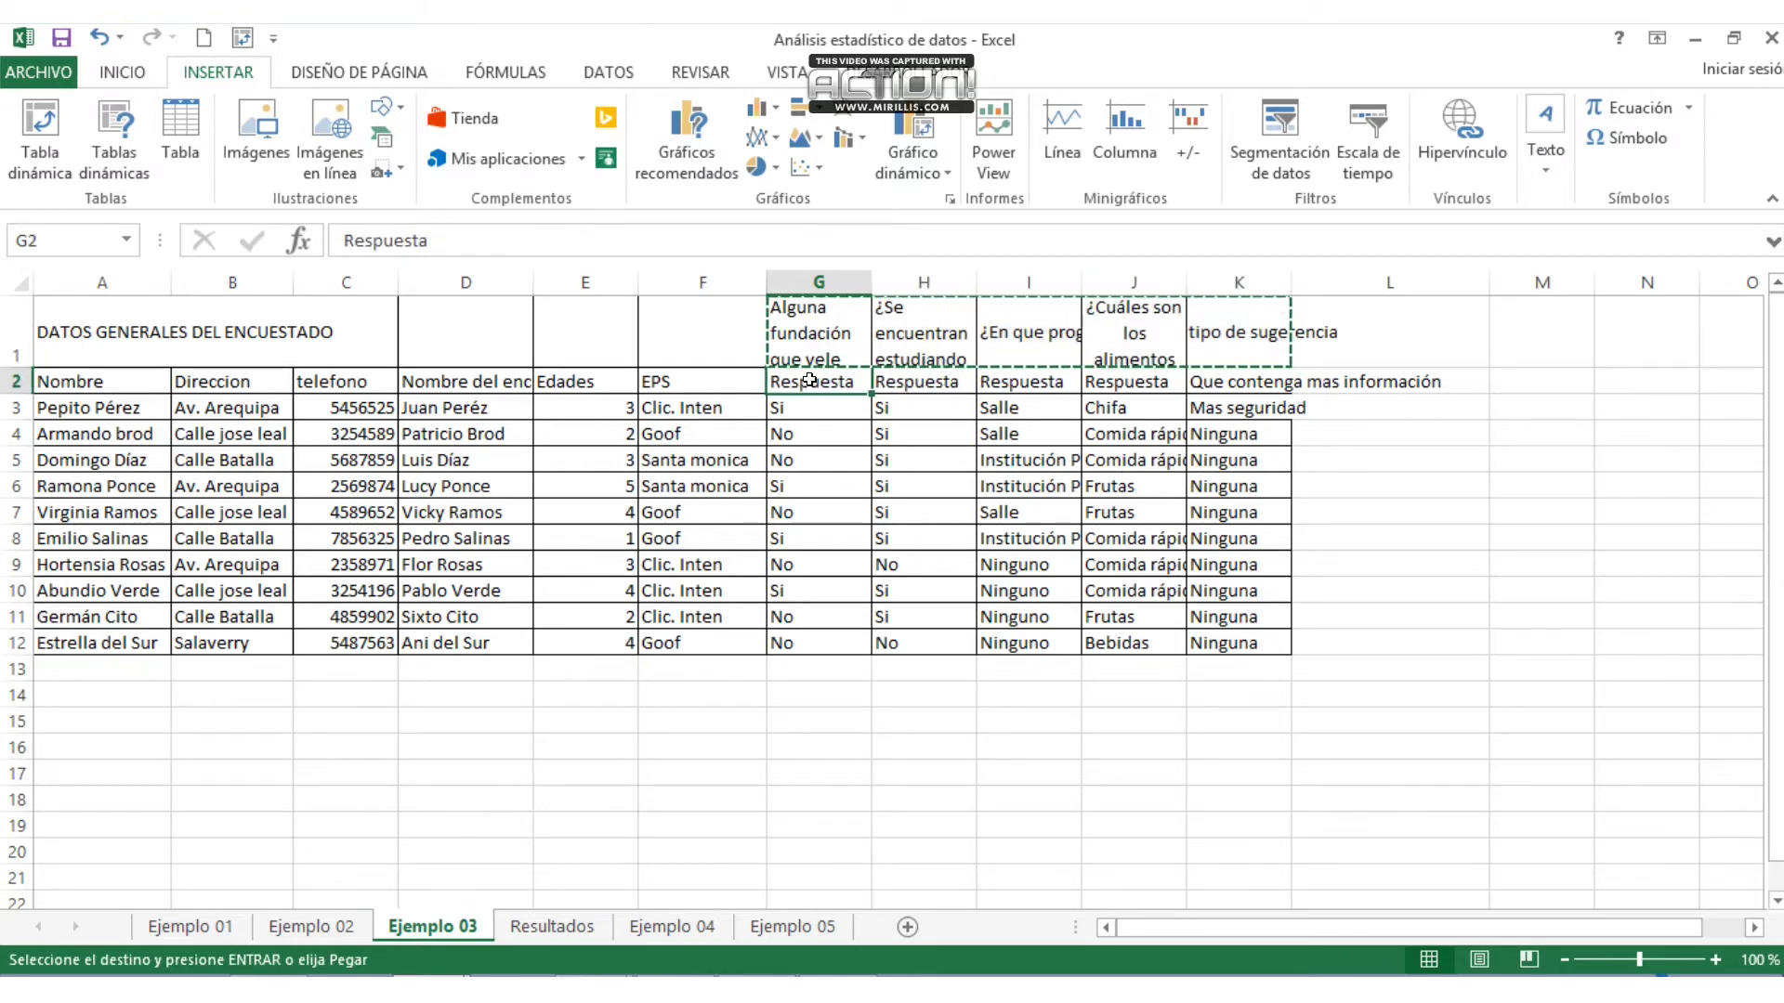
pyautogui.hotkey('ctrl', 'v')
pyautogui.moveTo(12, 524); pyautogui.dragTo(12, 465)
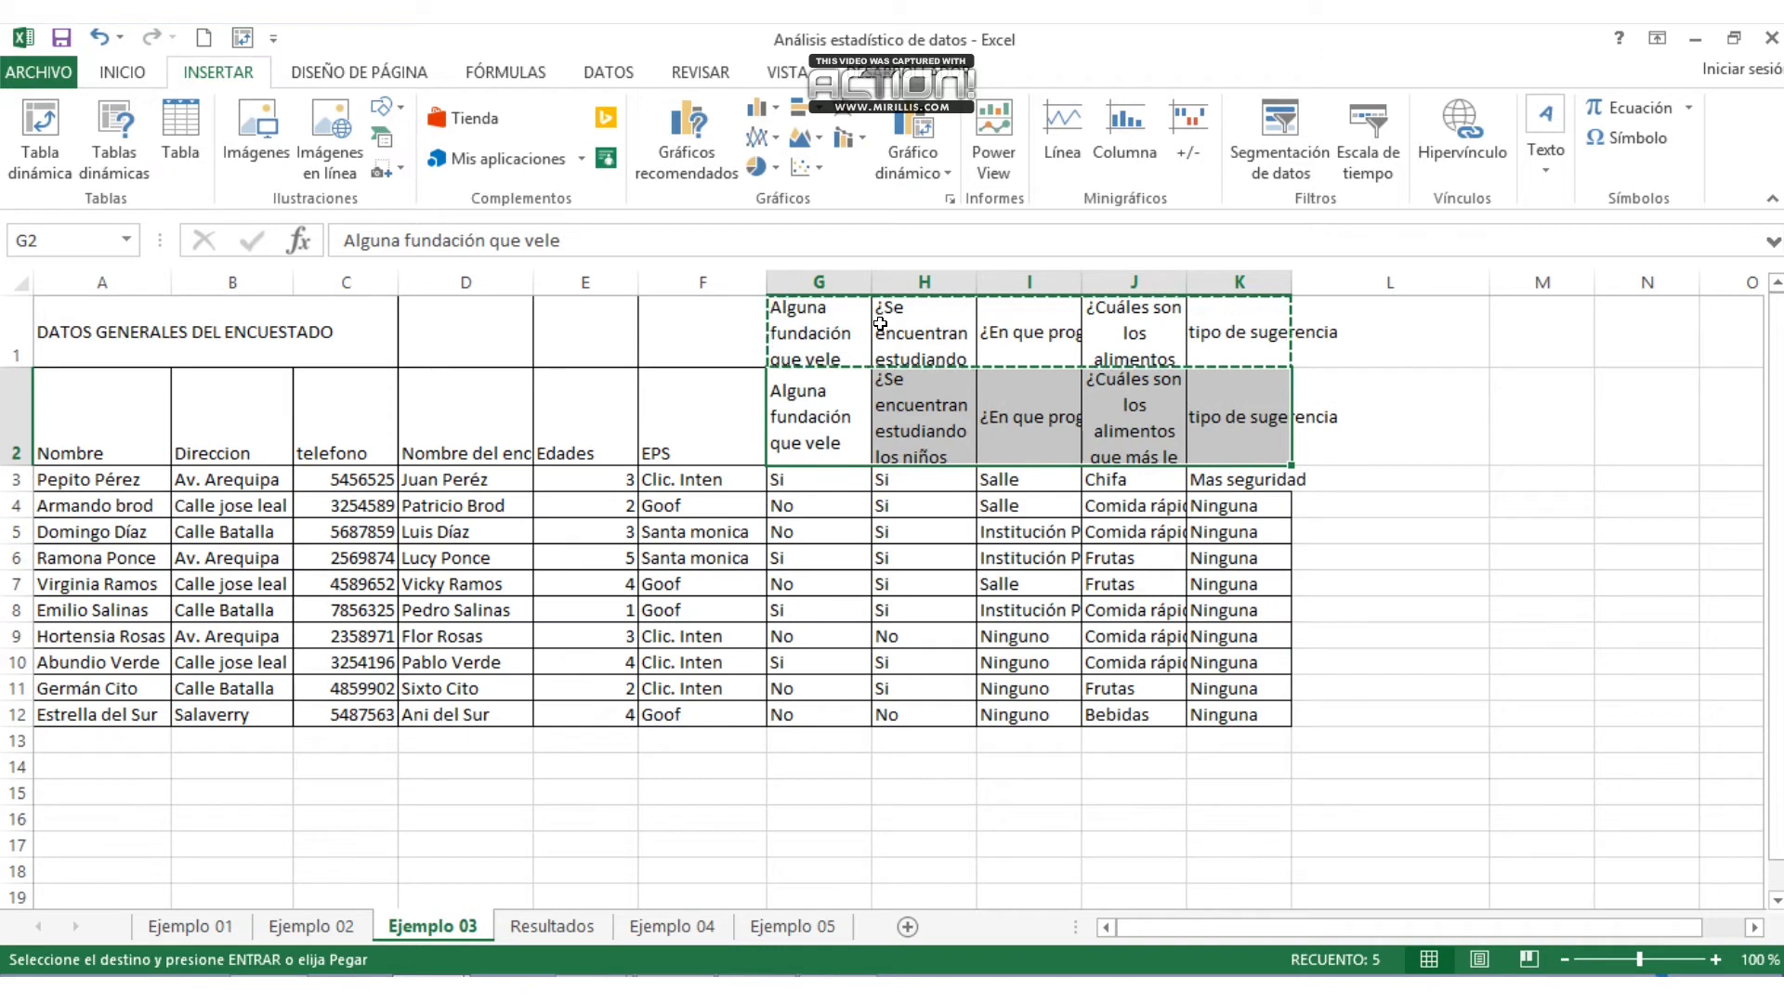
pyautogui.press('Escape')
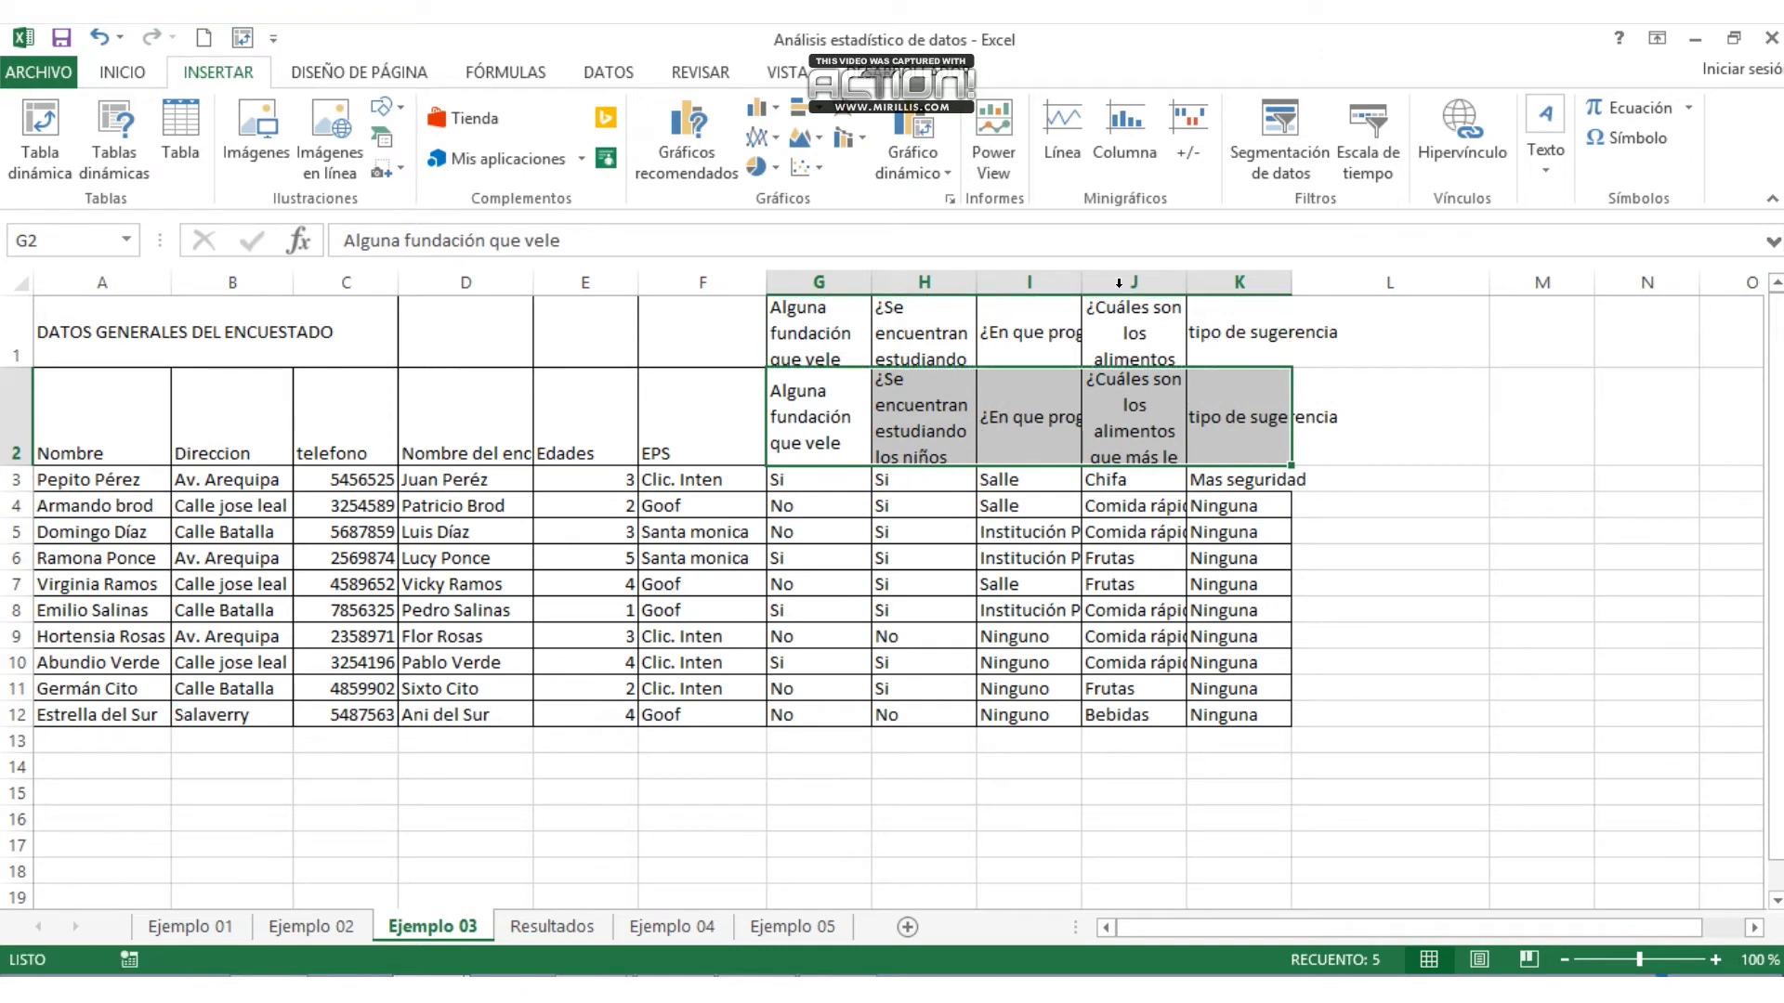
# - Widen column I to fit its answers and wrap the educational programme question in I2
pyautogui.moveTo(1081, 283); pyautogui.dragTo(1138, 285)
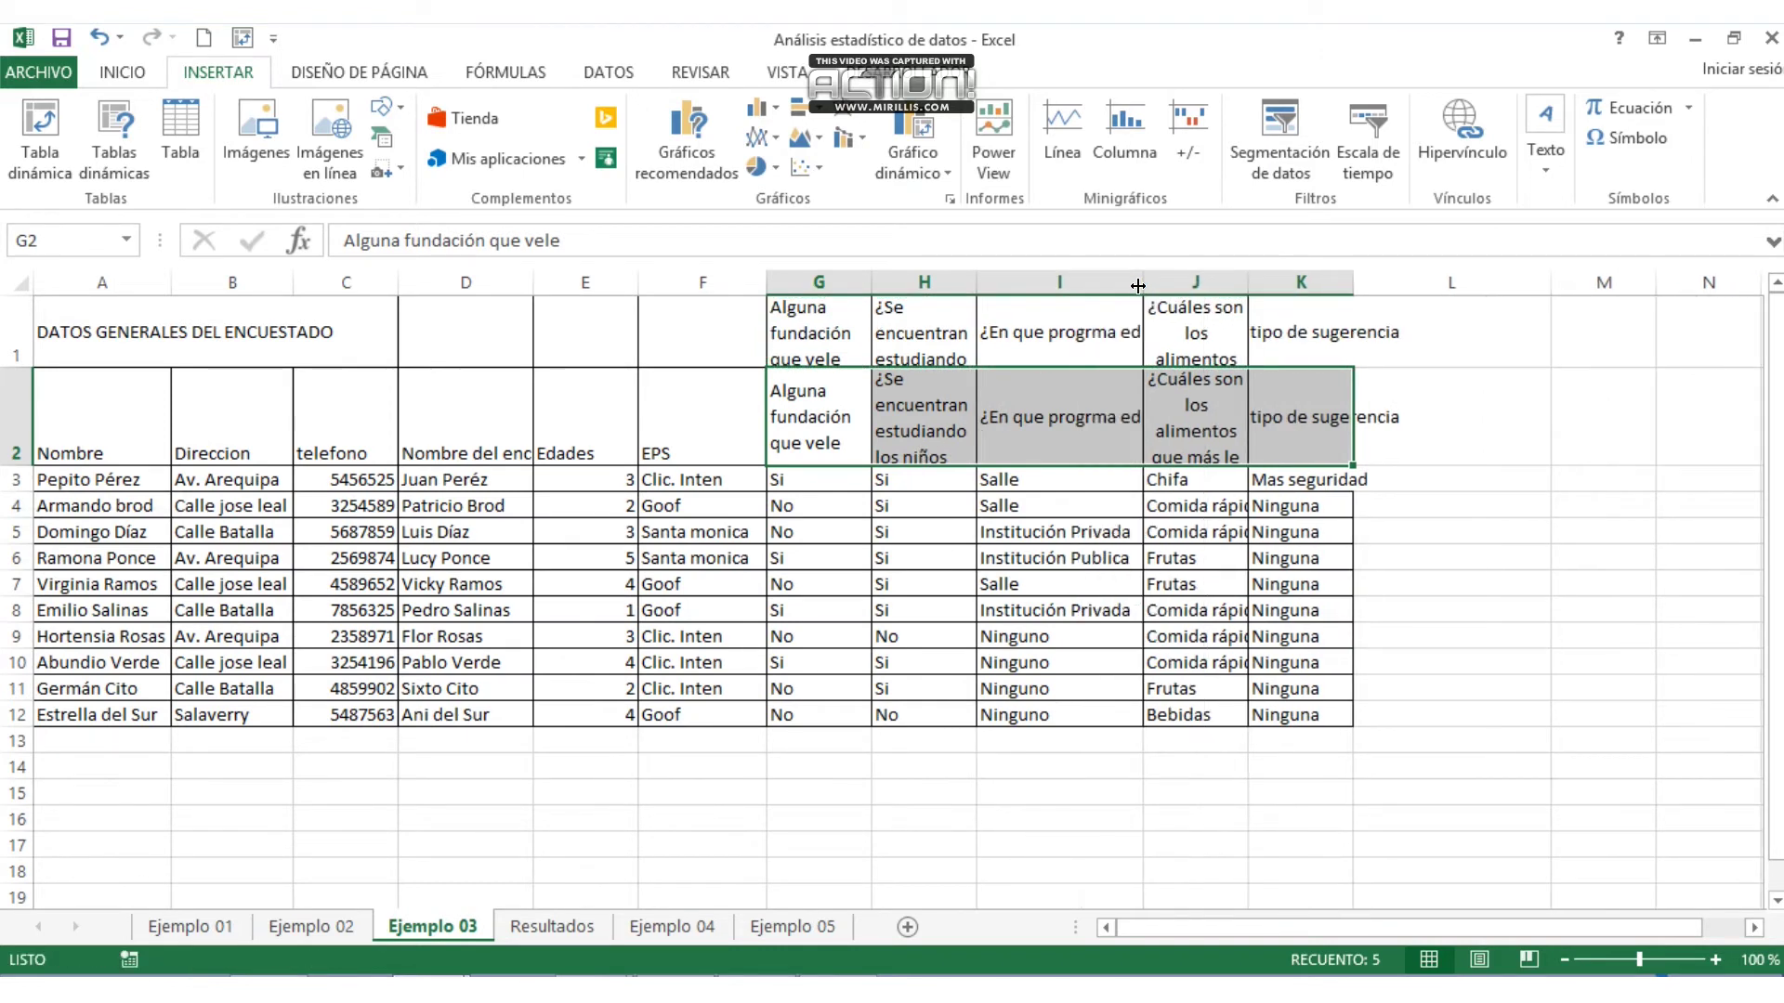
pyautogui.click(1048, 395)
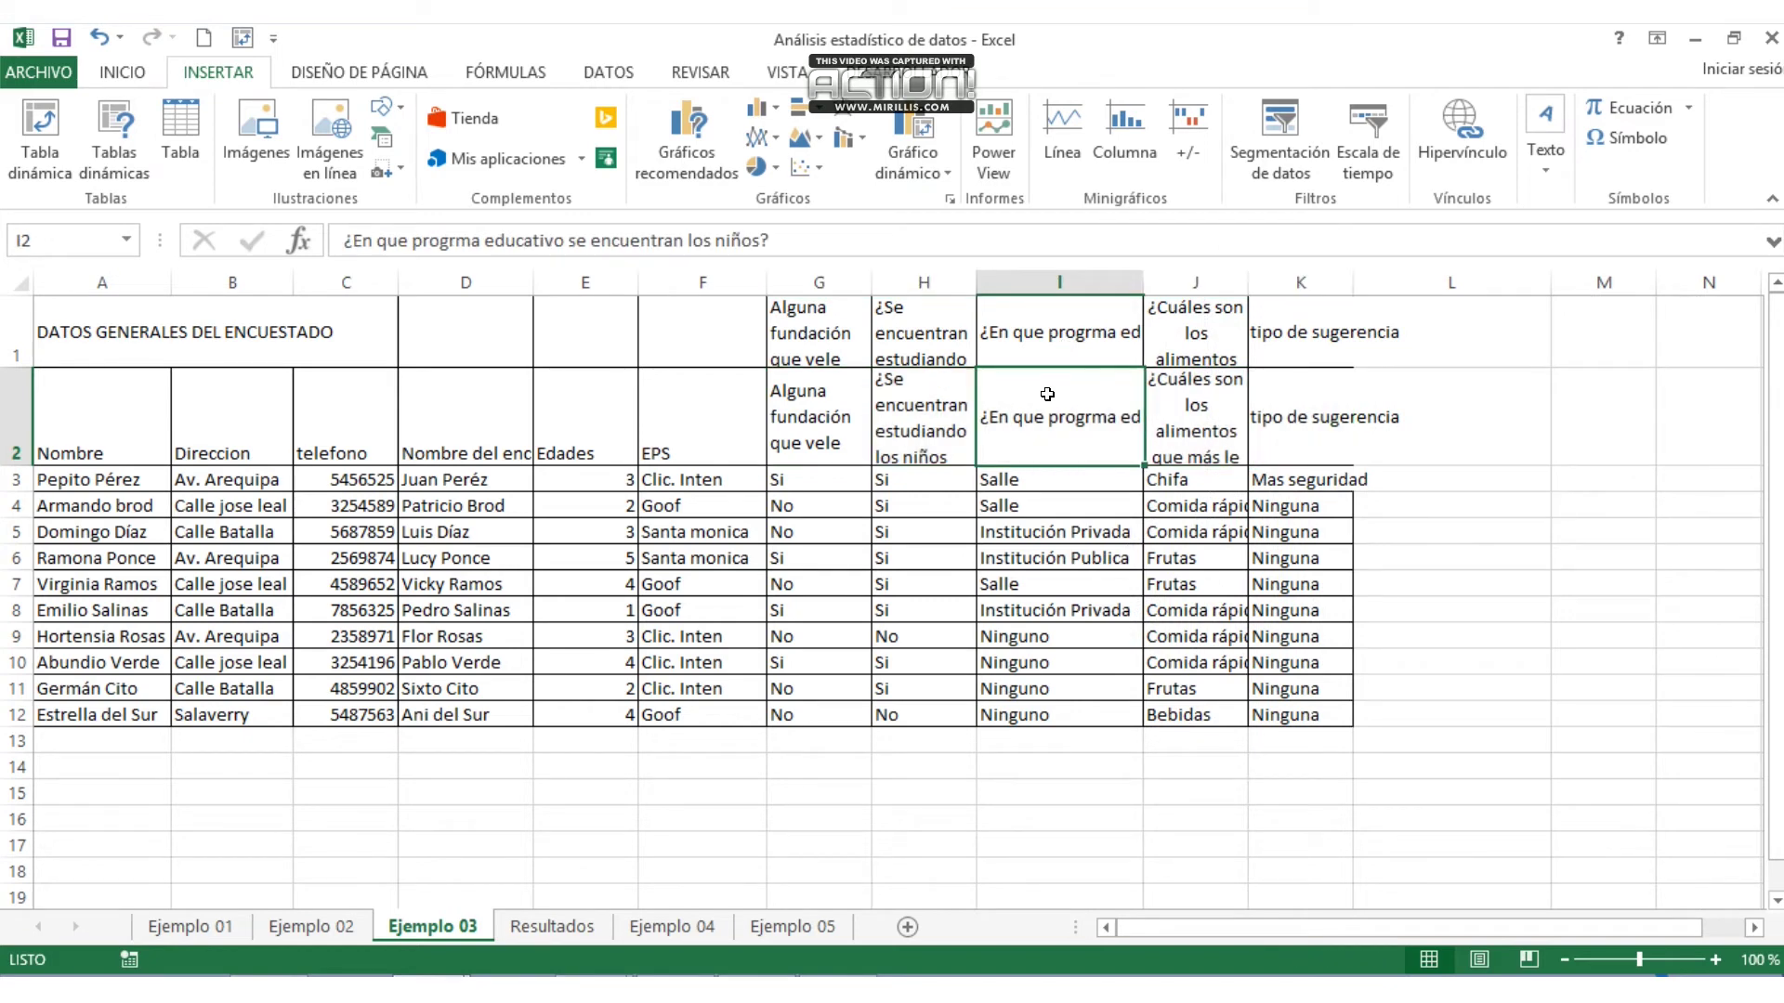
pyautogui.click(130, 74)
pyautogui.click(621, 117)
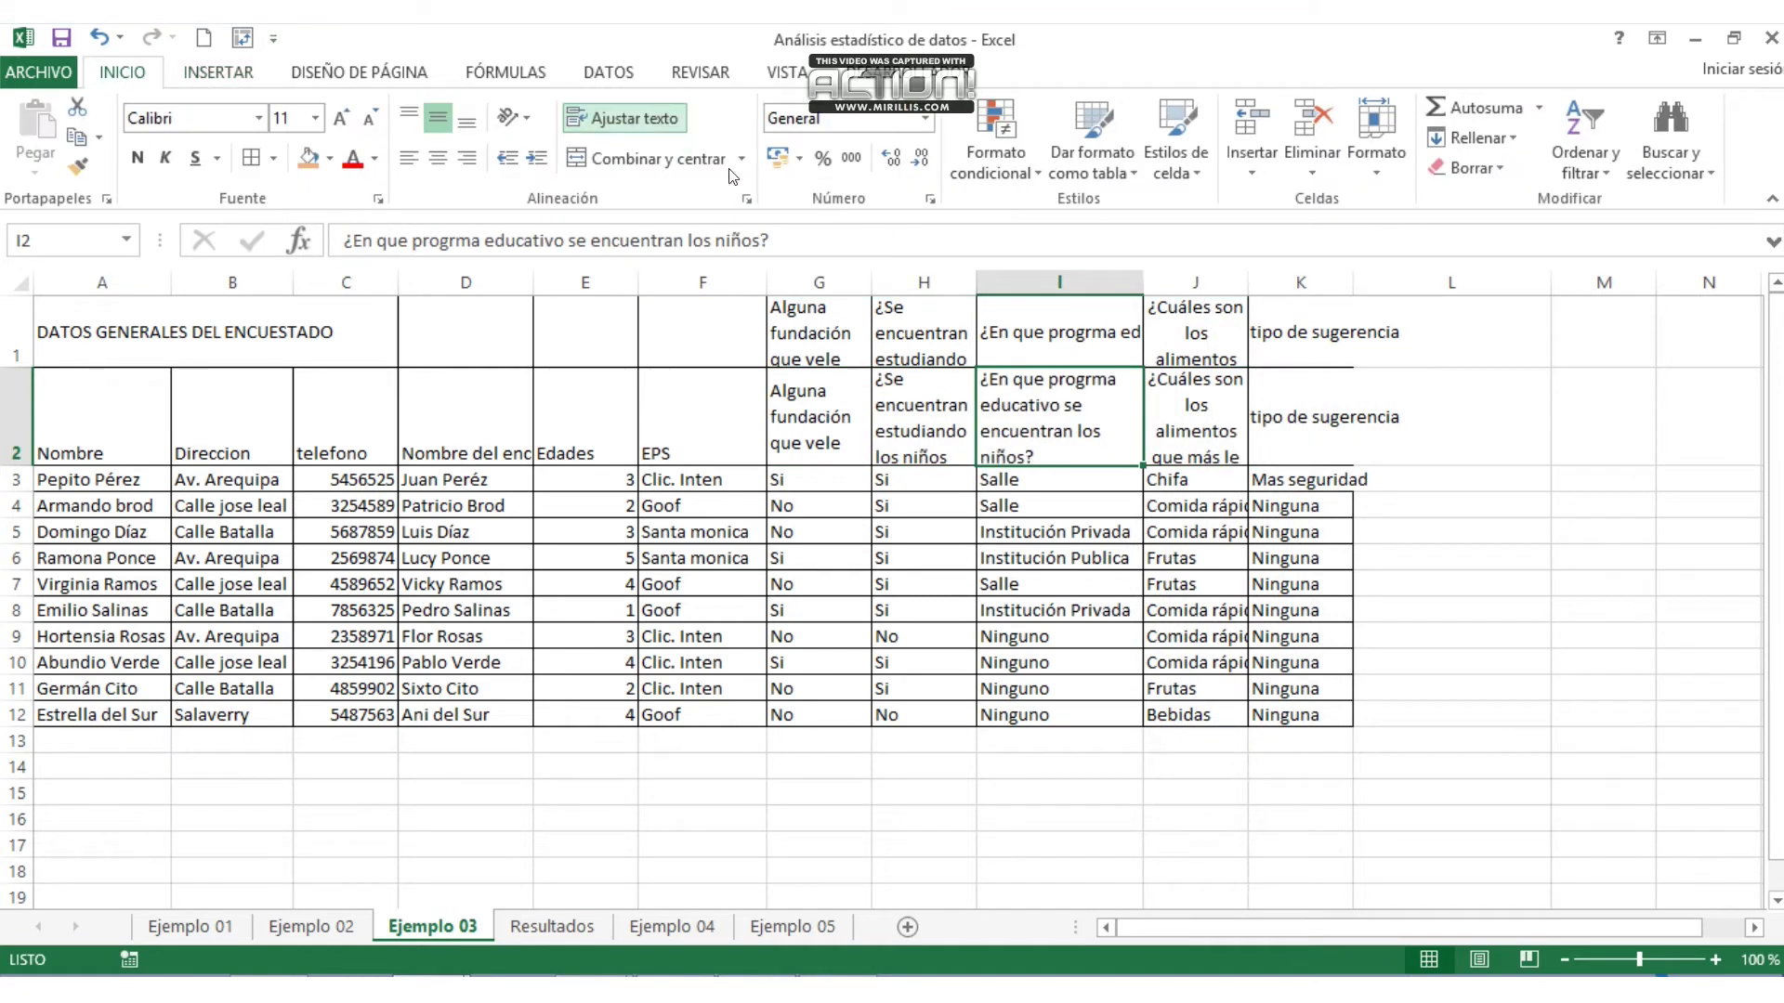
pyautogui.click(1205, 418)
pyautogui.click(911, 428)
pyautogui.click(827, 410)
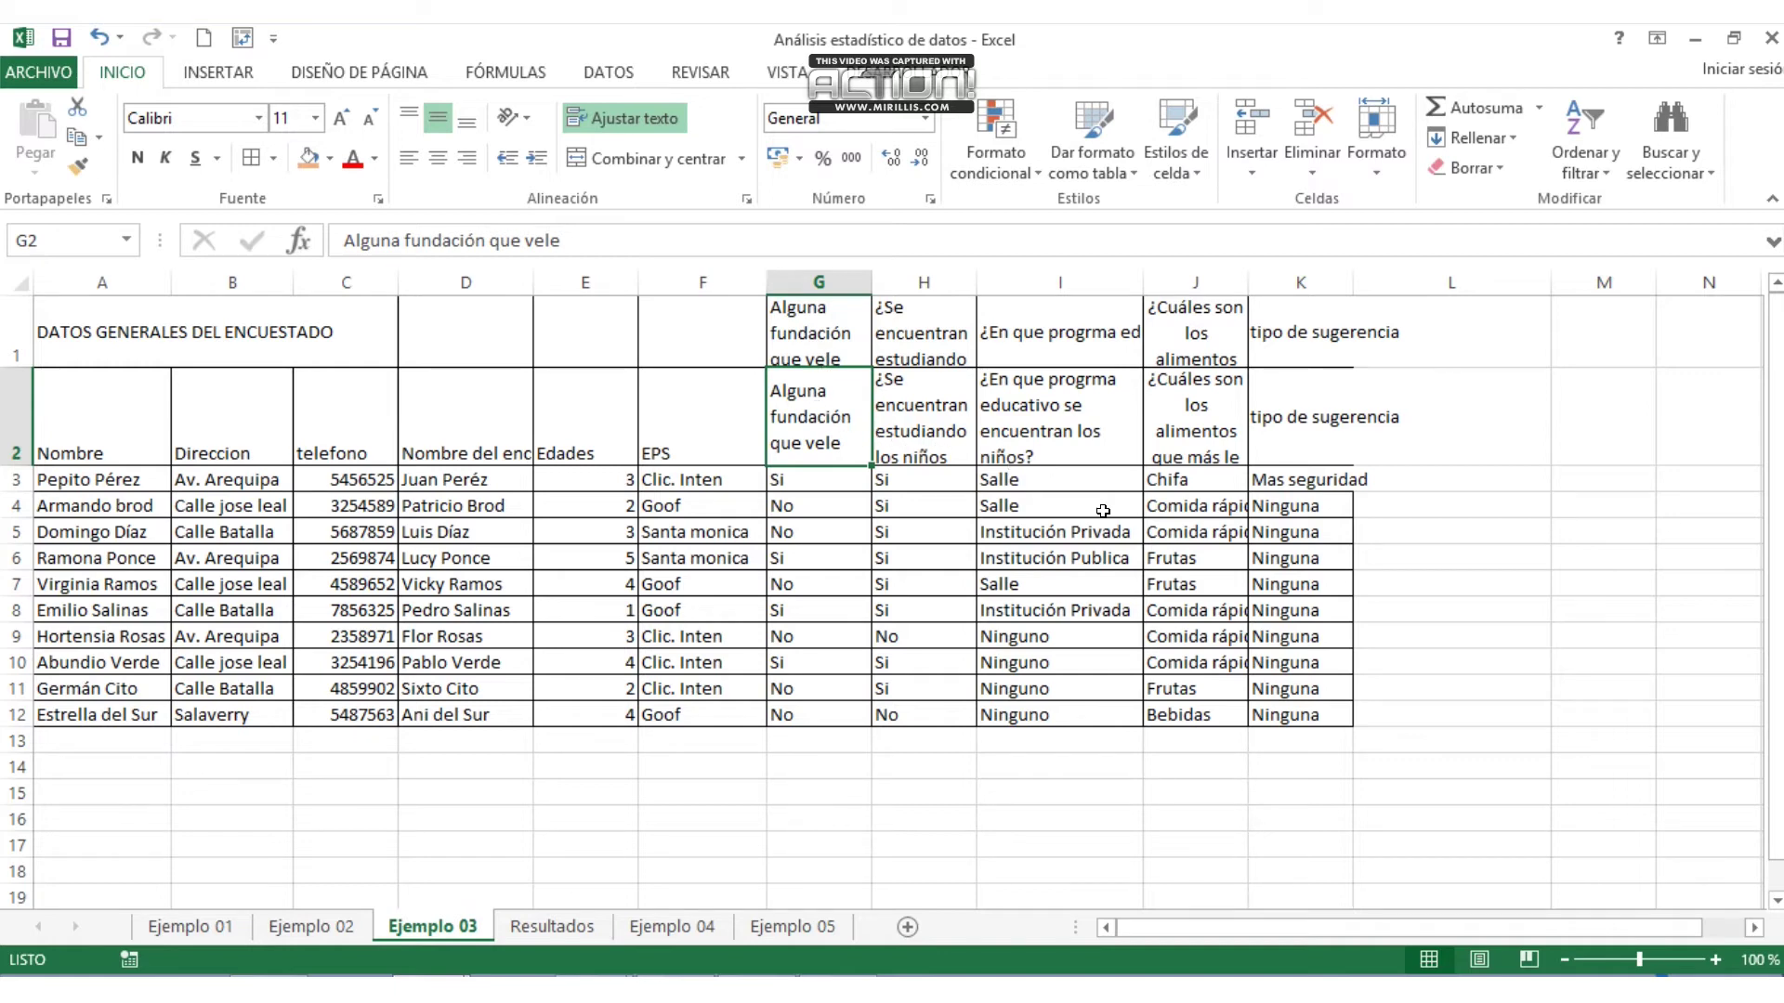
# - Undo the text wrapping, the column and row resizing, and the question headings pasted into G2:K2
pyautogui.hotkey('ctrl', 'z')
pyautogui.hotkey('ctrl', 'z')
pyautogui.hotkey('ctrl', 'z')
pyautogui.hotkey('ctrl', 'z')
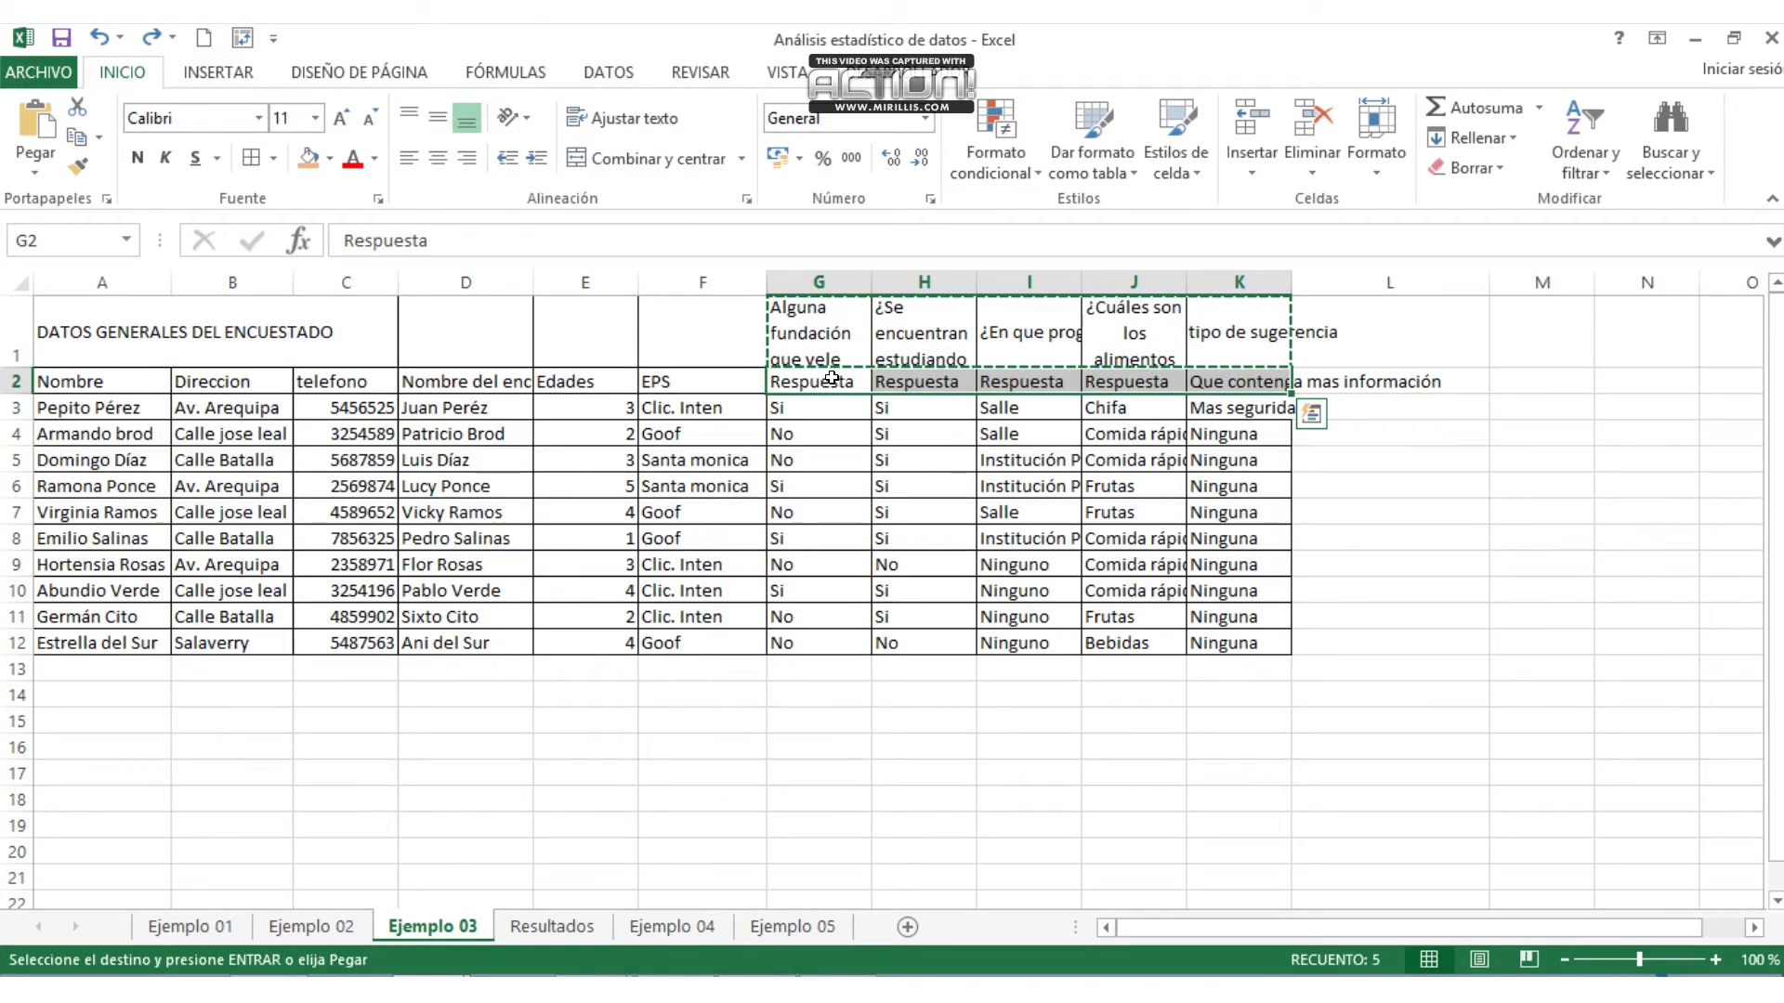
# - Copy the question headings from G1:K1 over the answer headings in G2:K2 and reduce the height of row 2
pyautogui.hotkey('ctrl', 'z')
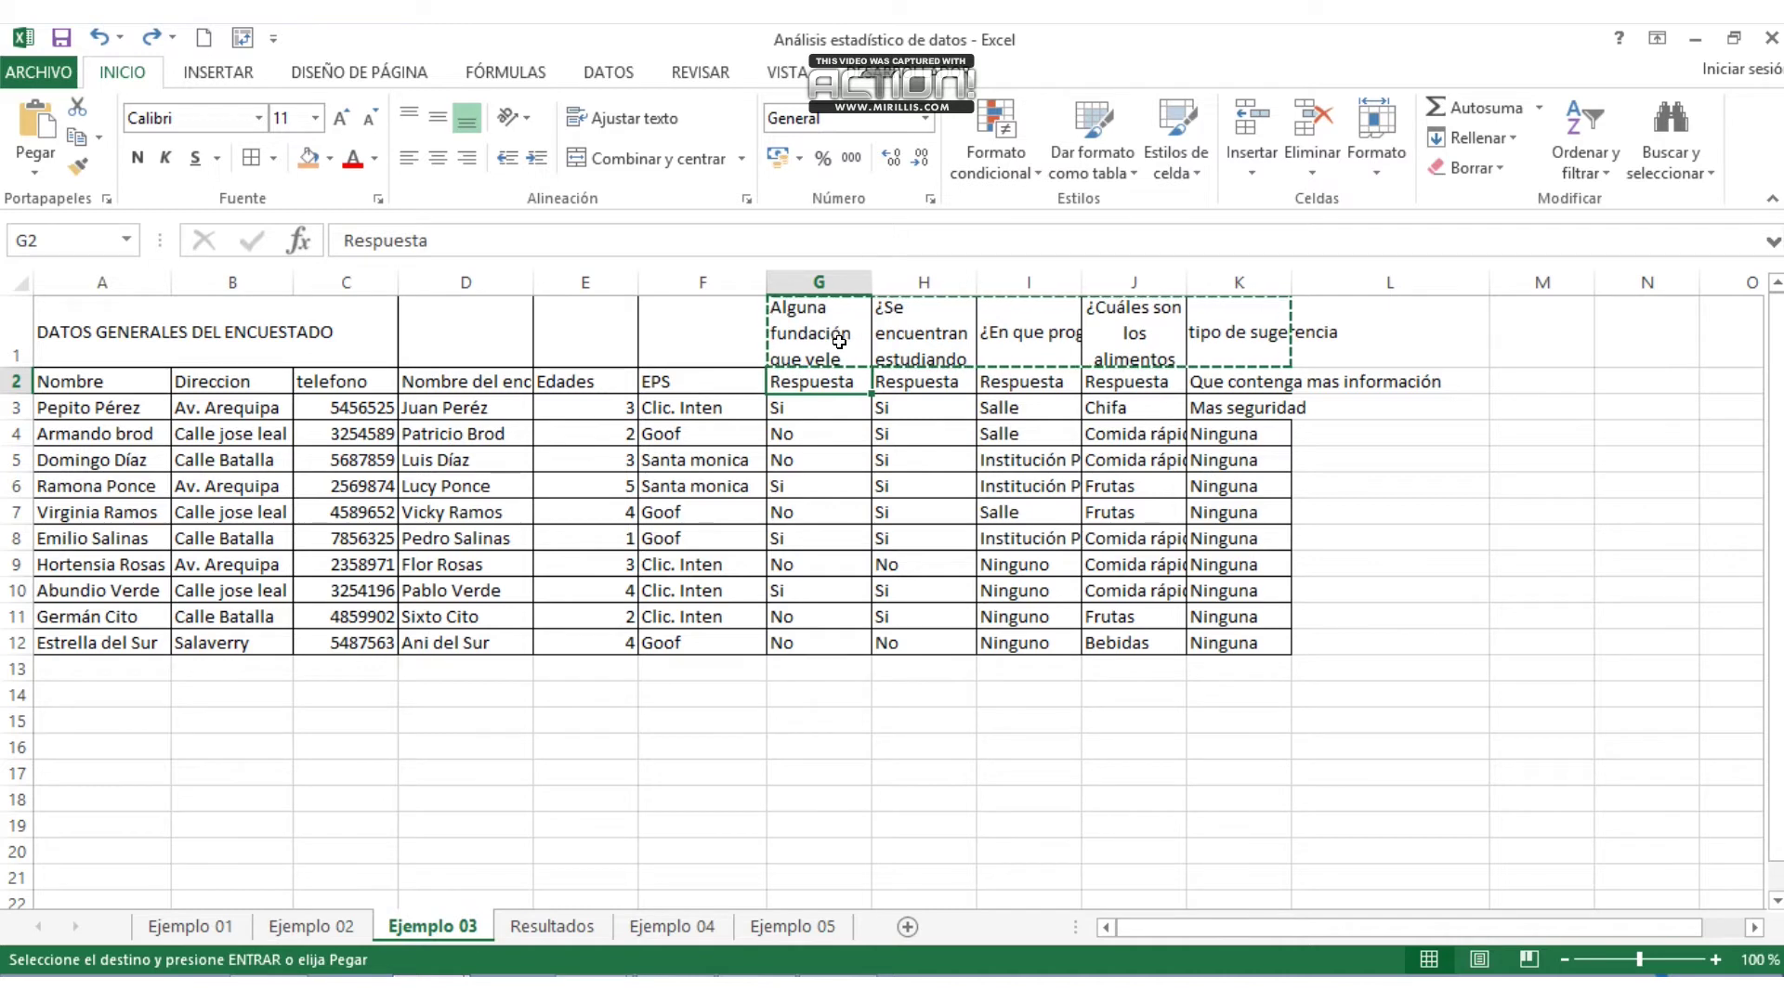
pyautogui.hotkey('ctrl', 'c')
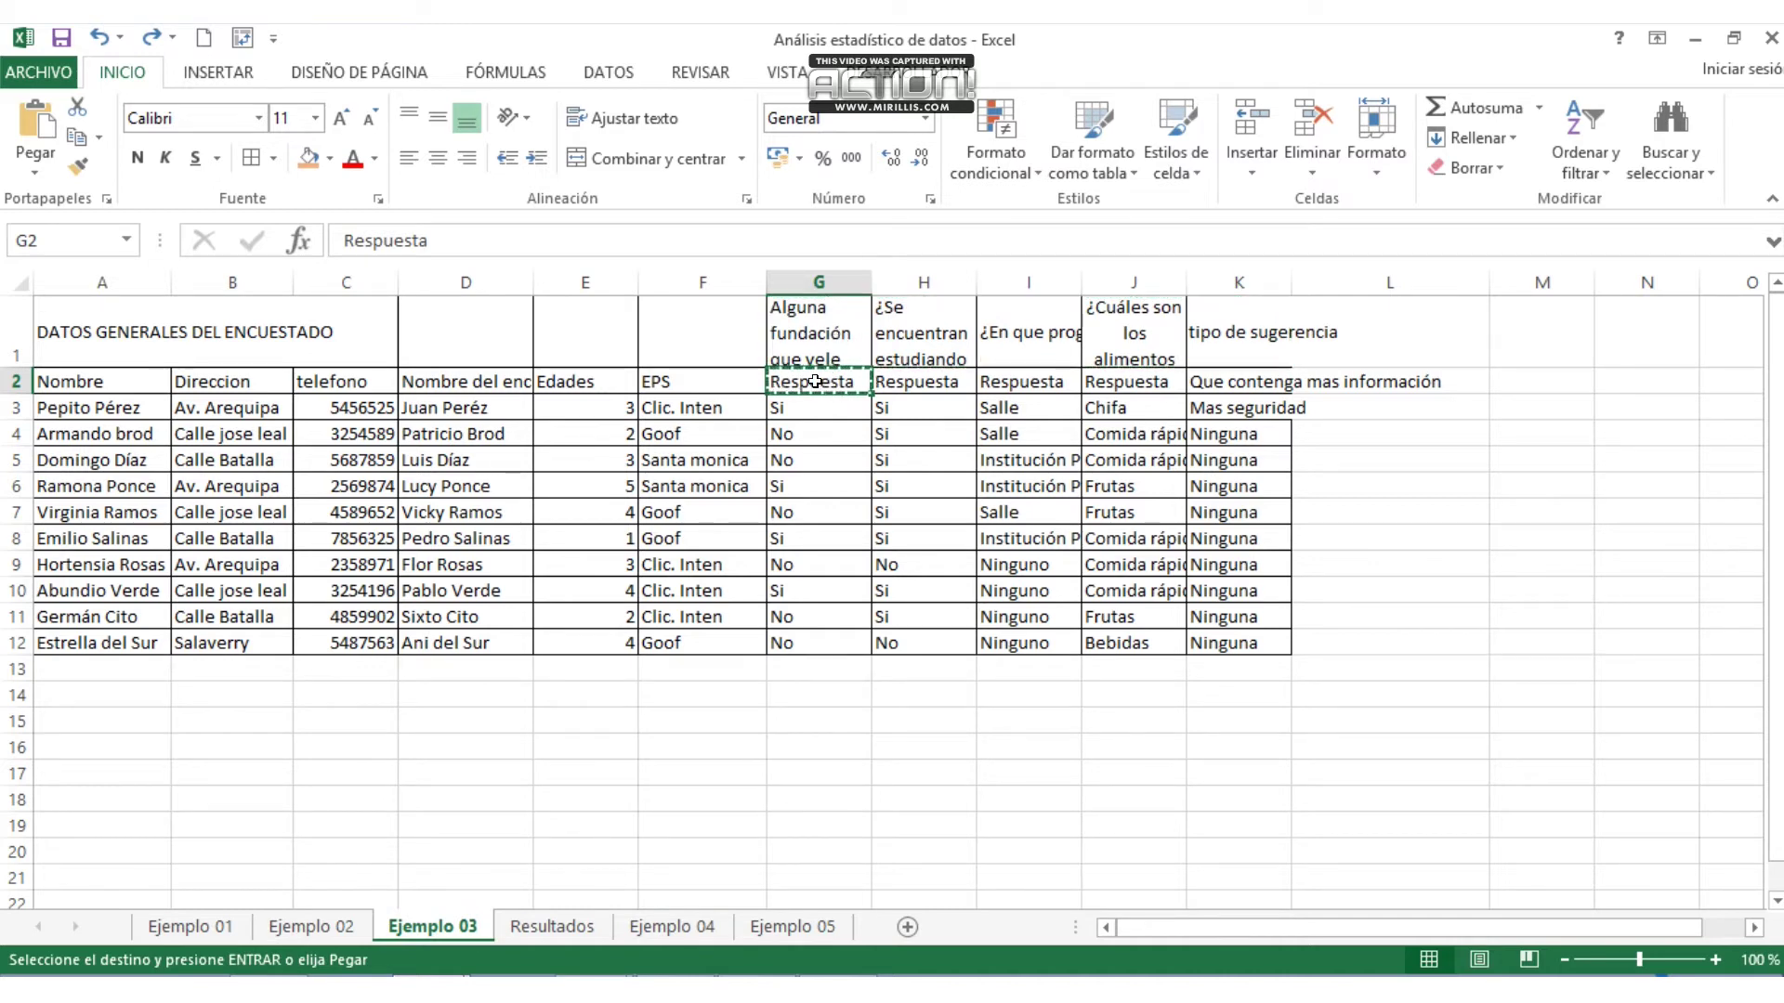
pyautogui.hotkey('ctrl', 'v')
pyautogui.moveTo(816, 342); pyautogui.dragTo(1208, 324)
pyautogui.hotkey('ctrl', 'c')
pyautogui.click(841, 375)
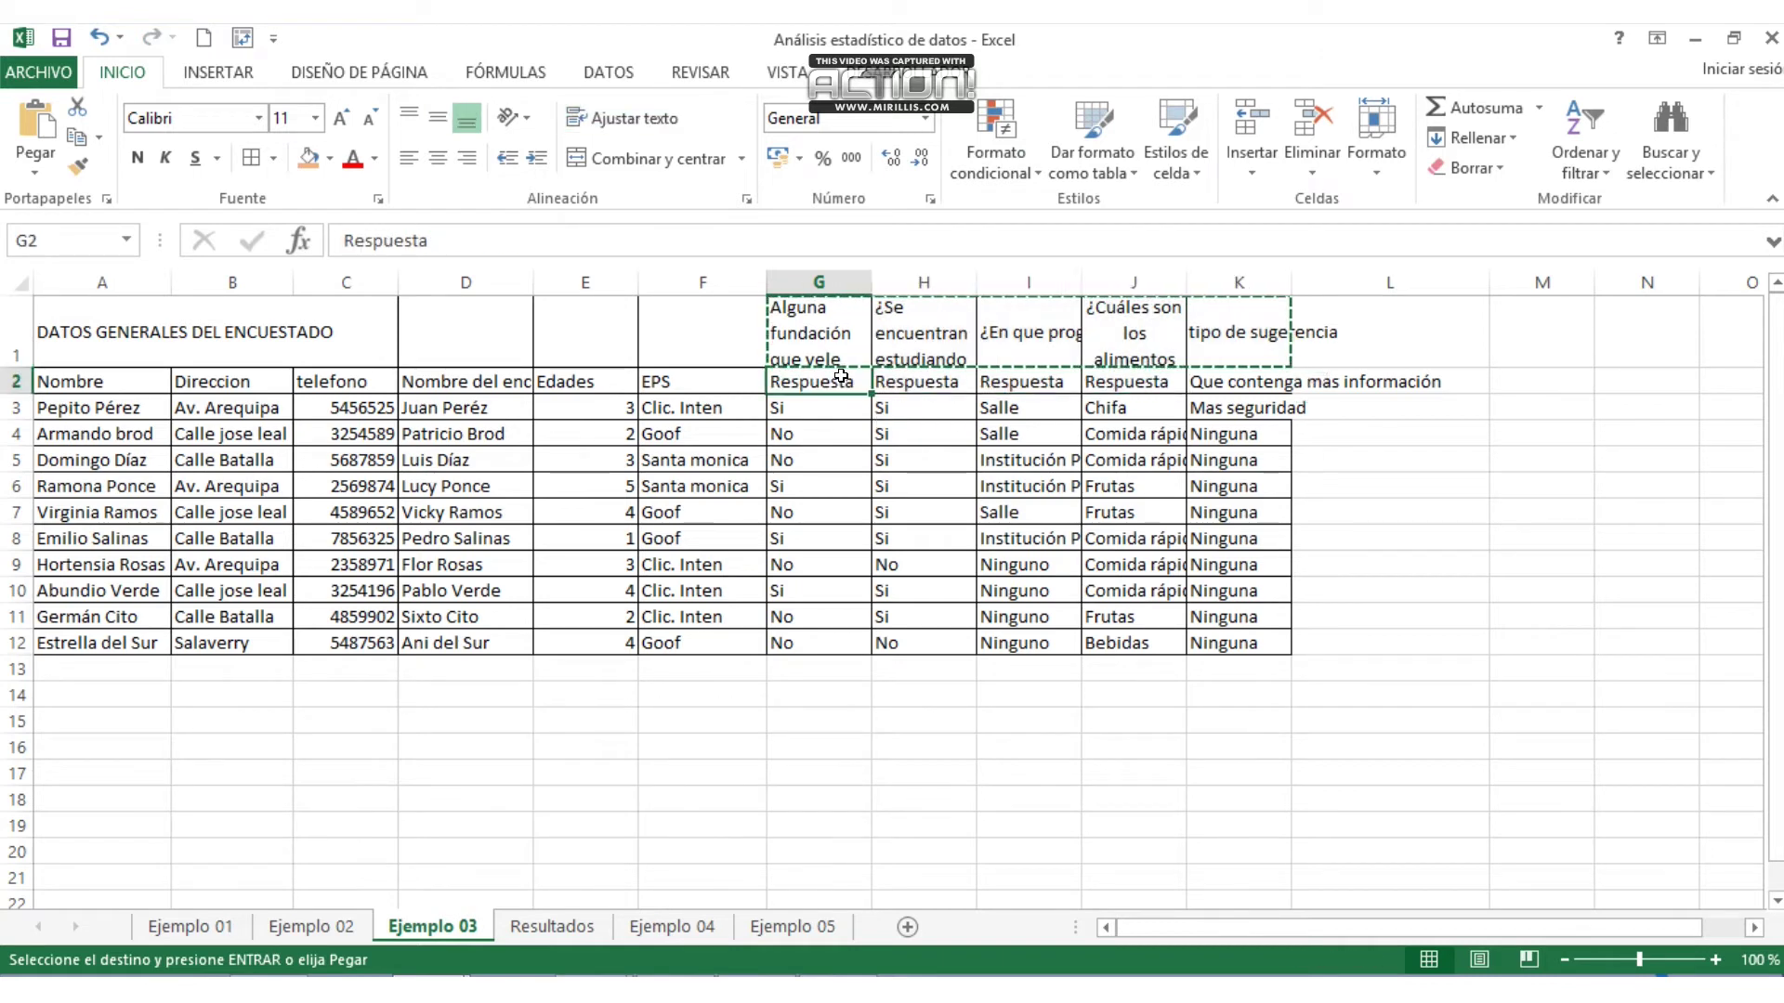
pyautogui.hotkey('ctrl', 'v')
pyautogui.moveTo(16, 523); pyautogui.dragTo(25, 462)
pyautogui.click(657, 594)
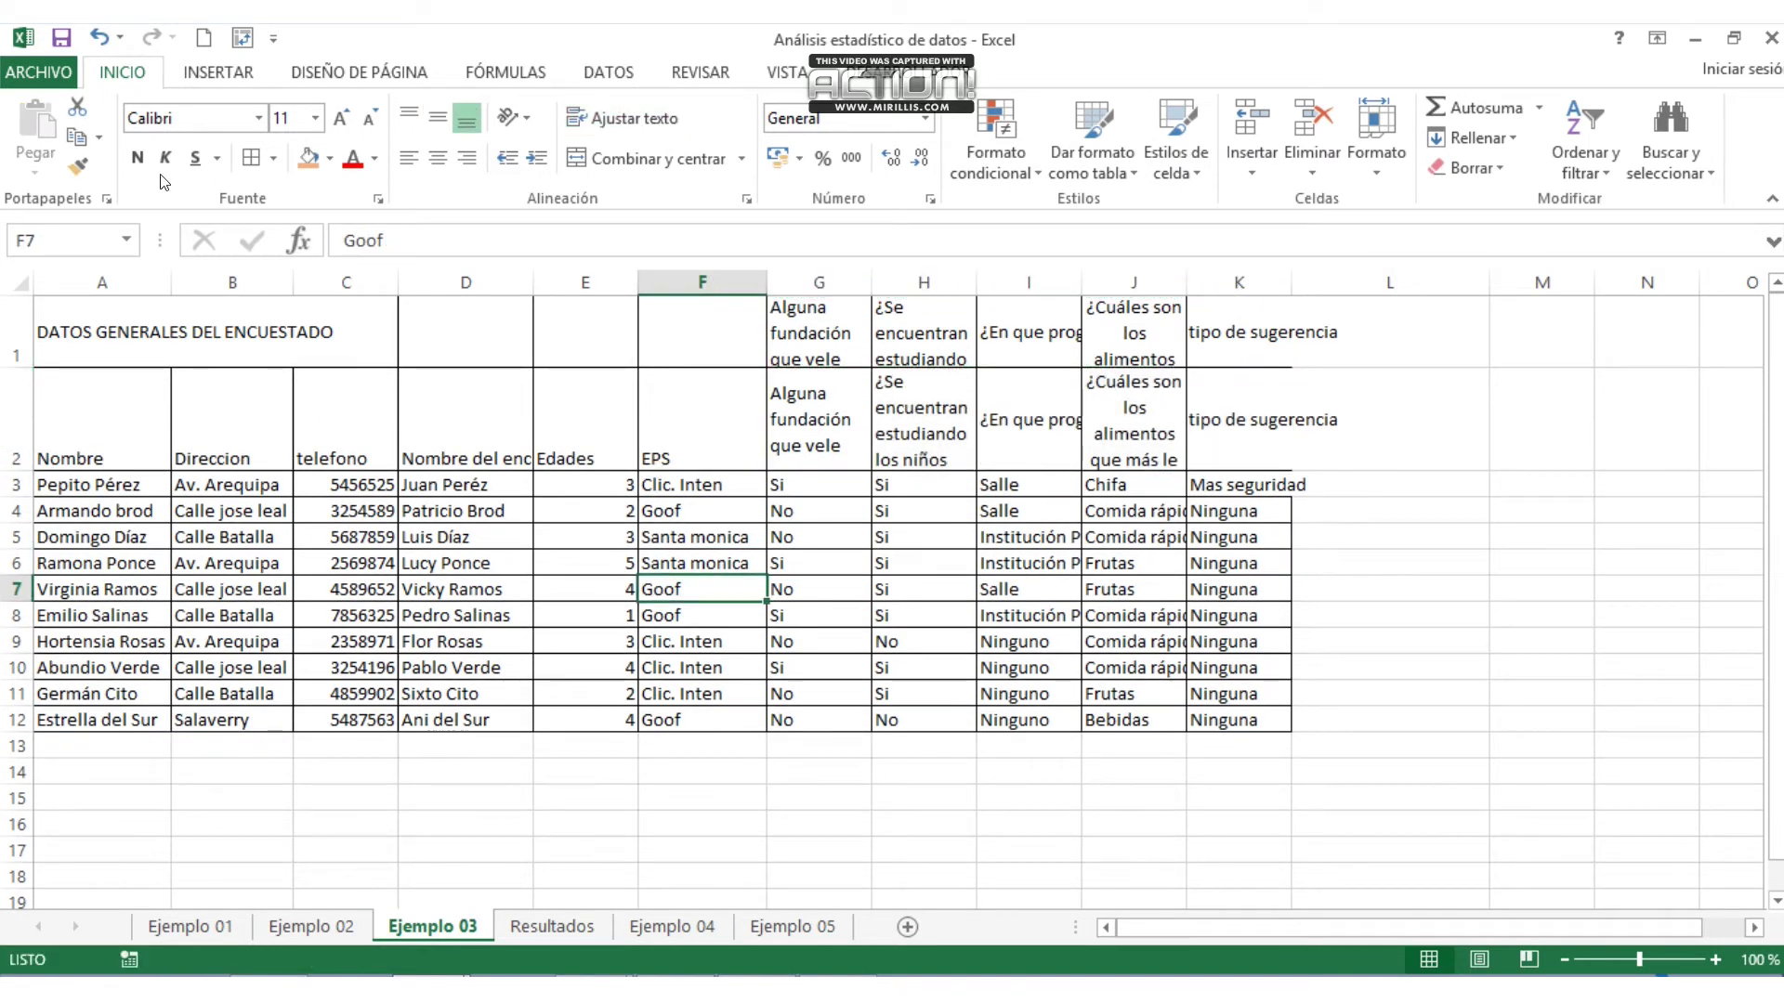
# - Create a pivot table on a new worksheet from the survey range 'Ejemplo 03'!$A$2:$K$12
pyautogui.click(252, 73)
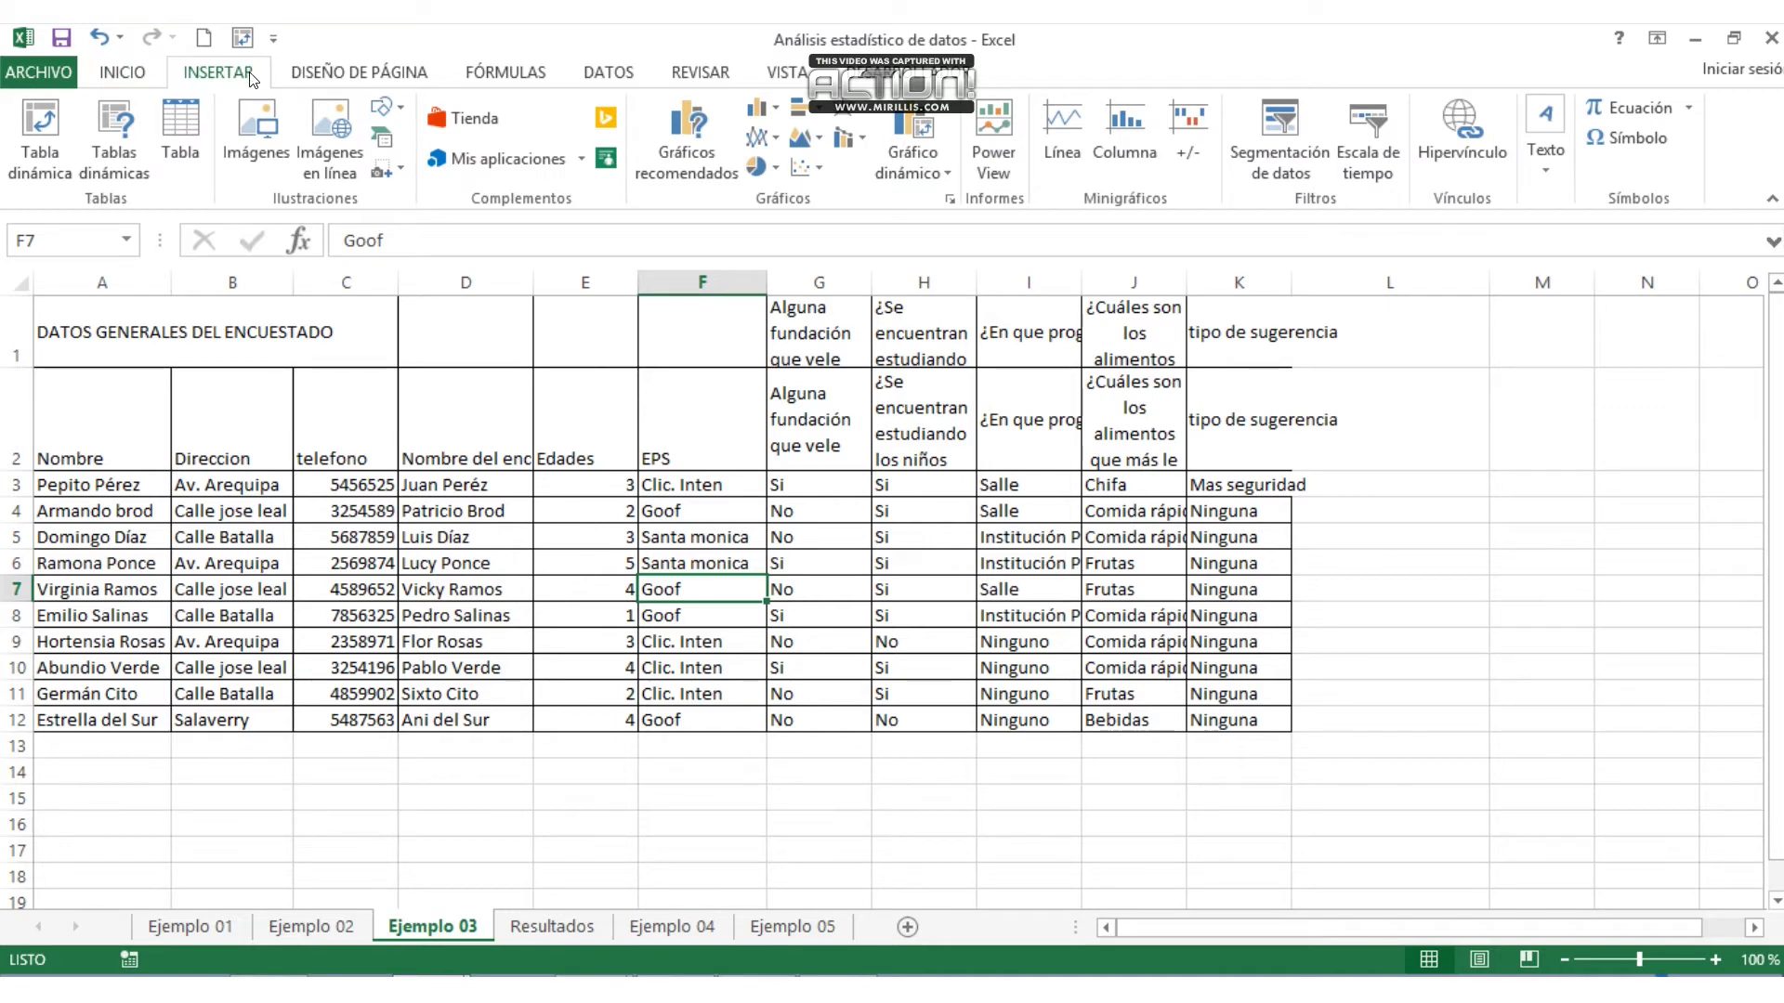
pyautogui.click(45, 149)
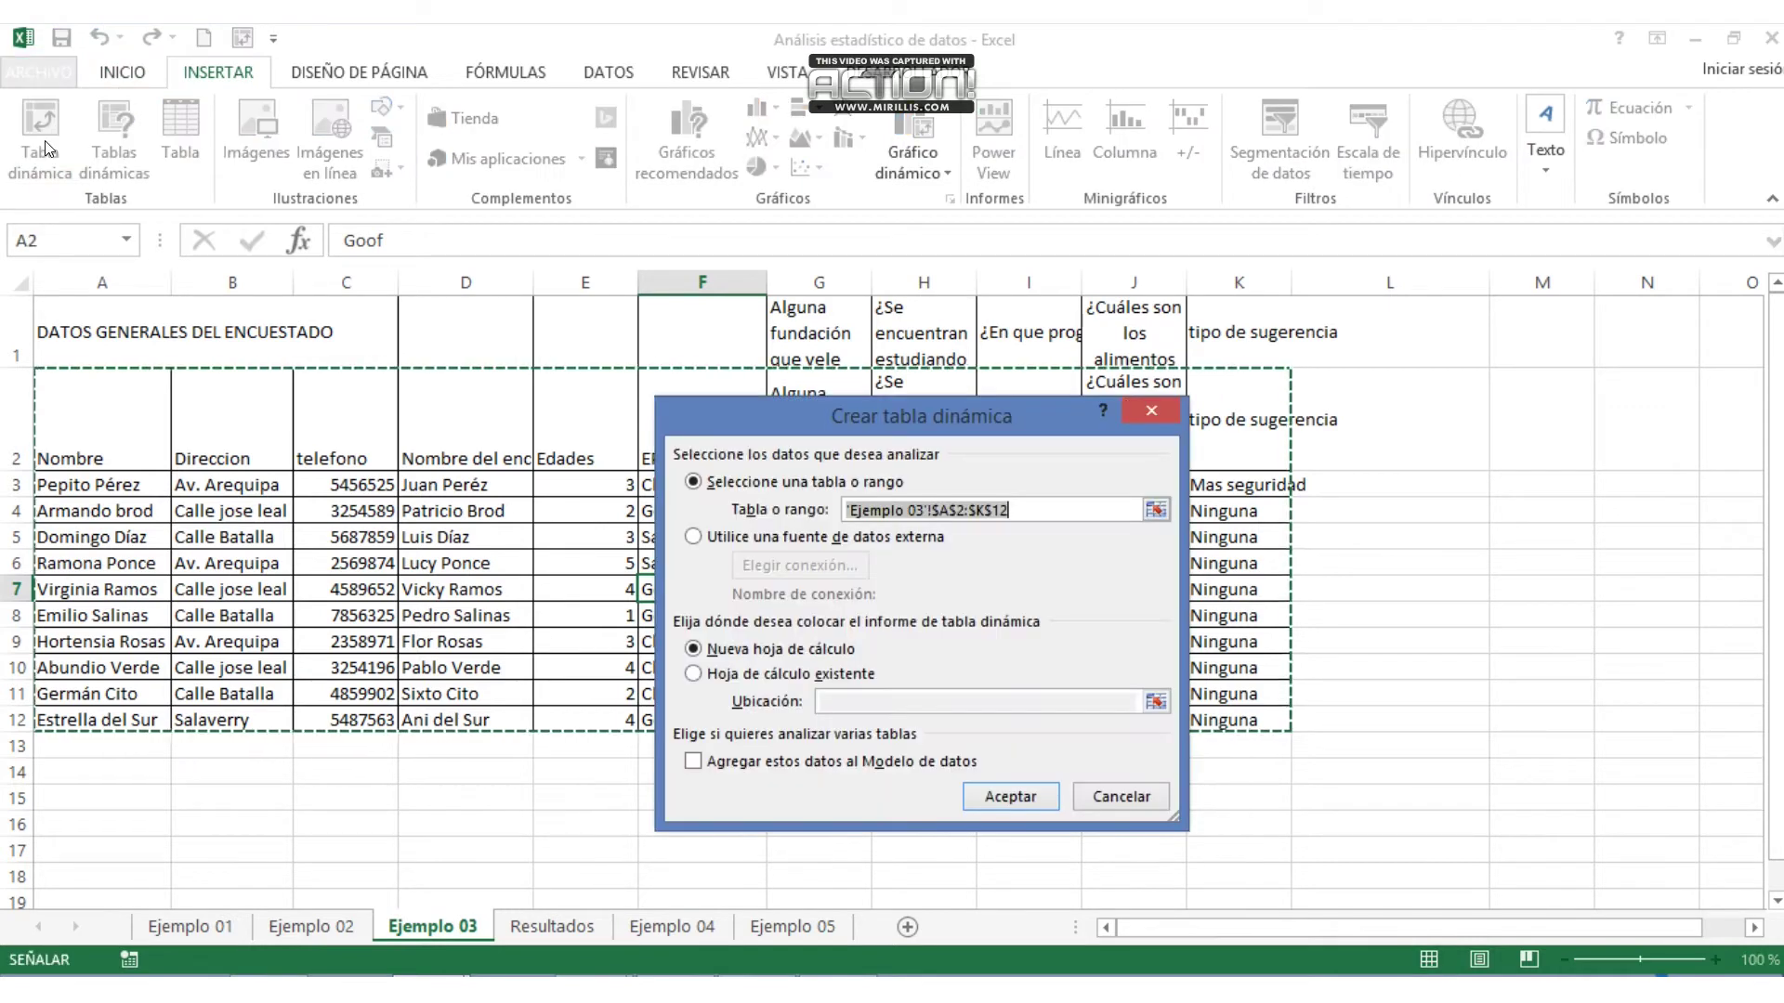
pyautogui.moveTo(946, 415); pyautogui.dragTo(1358, 254)
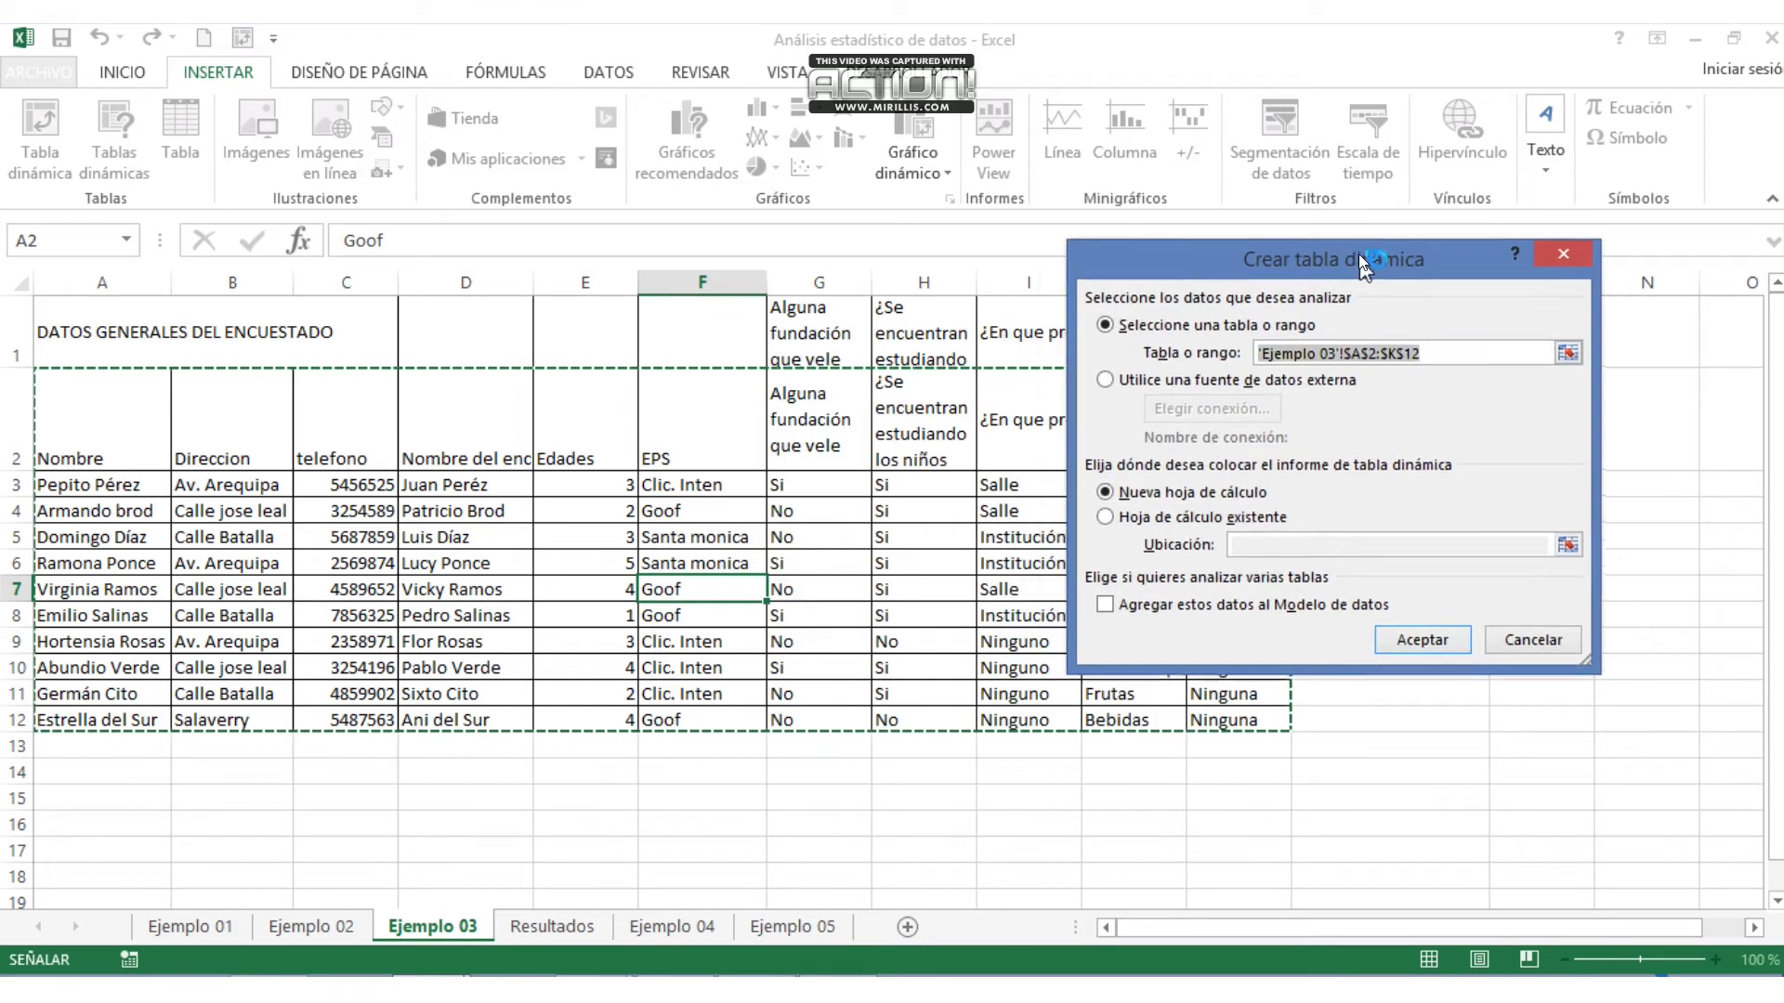
pyautogui.click(1562, 351)
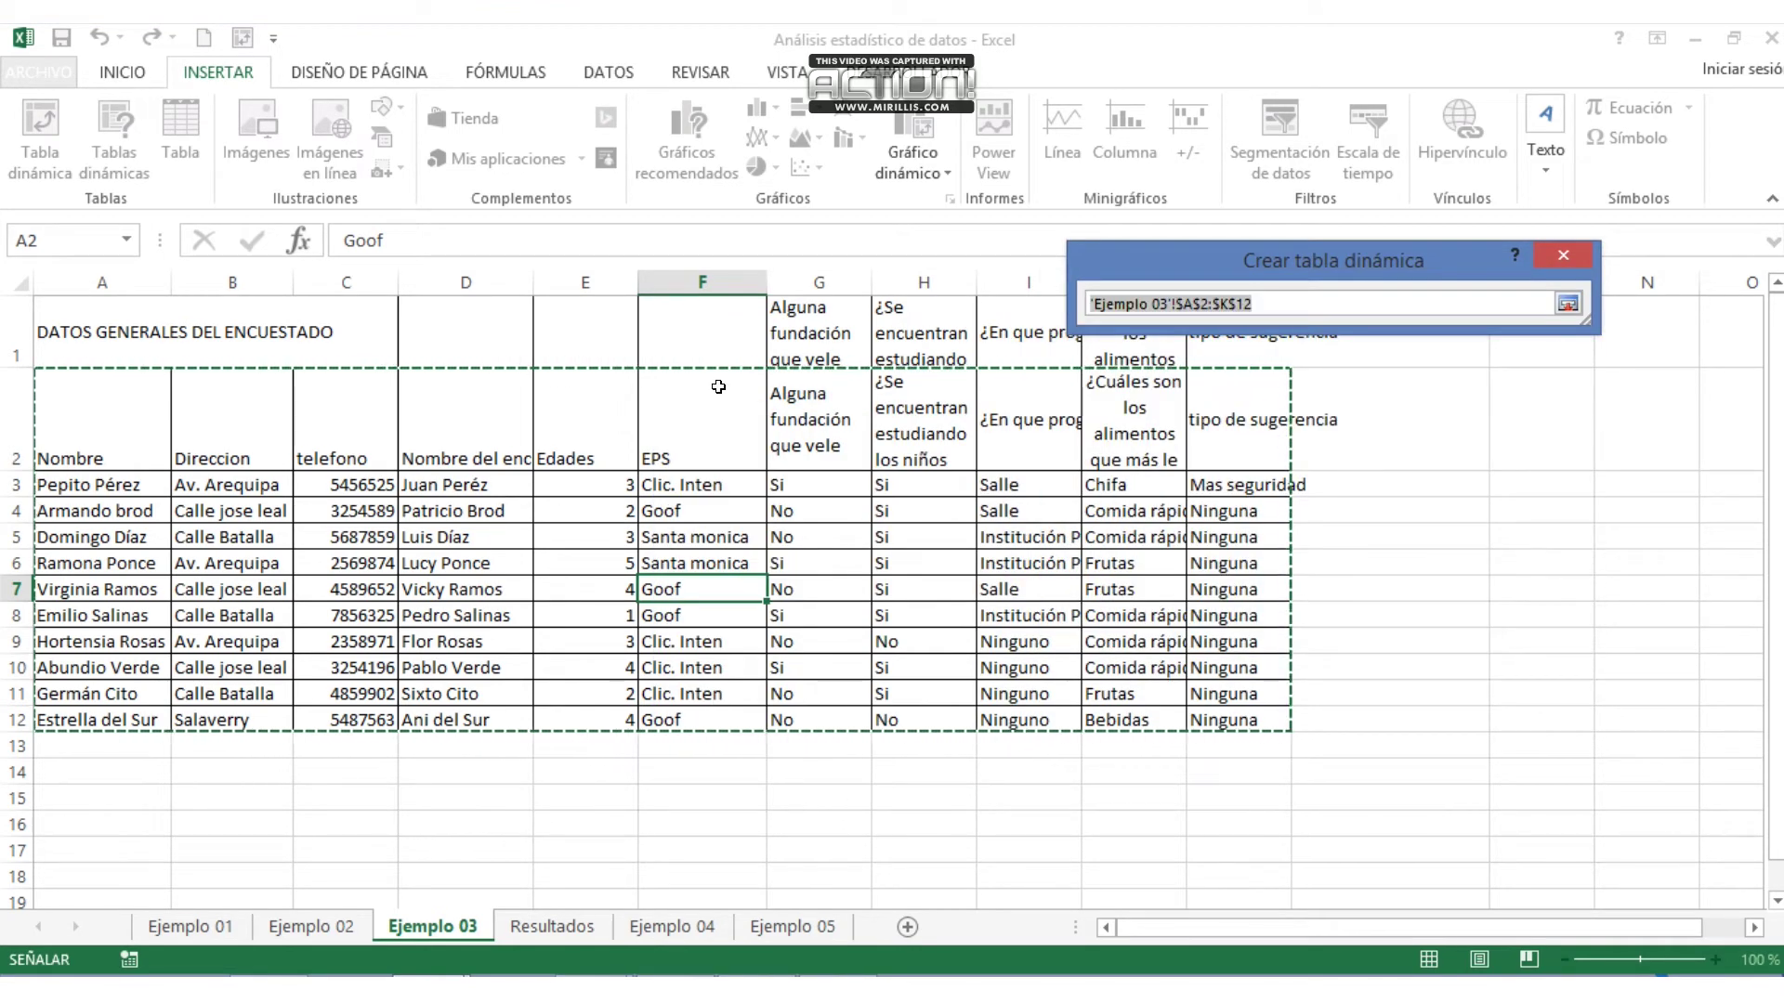
pyautogui.moveTo(87, 430); pyautogui.dragTo(1267, 720)
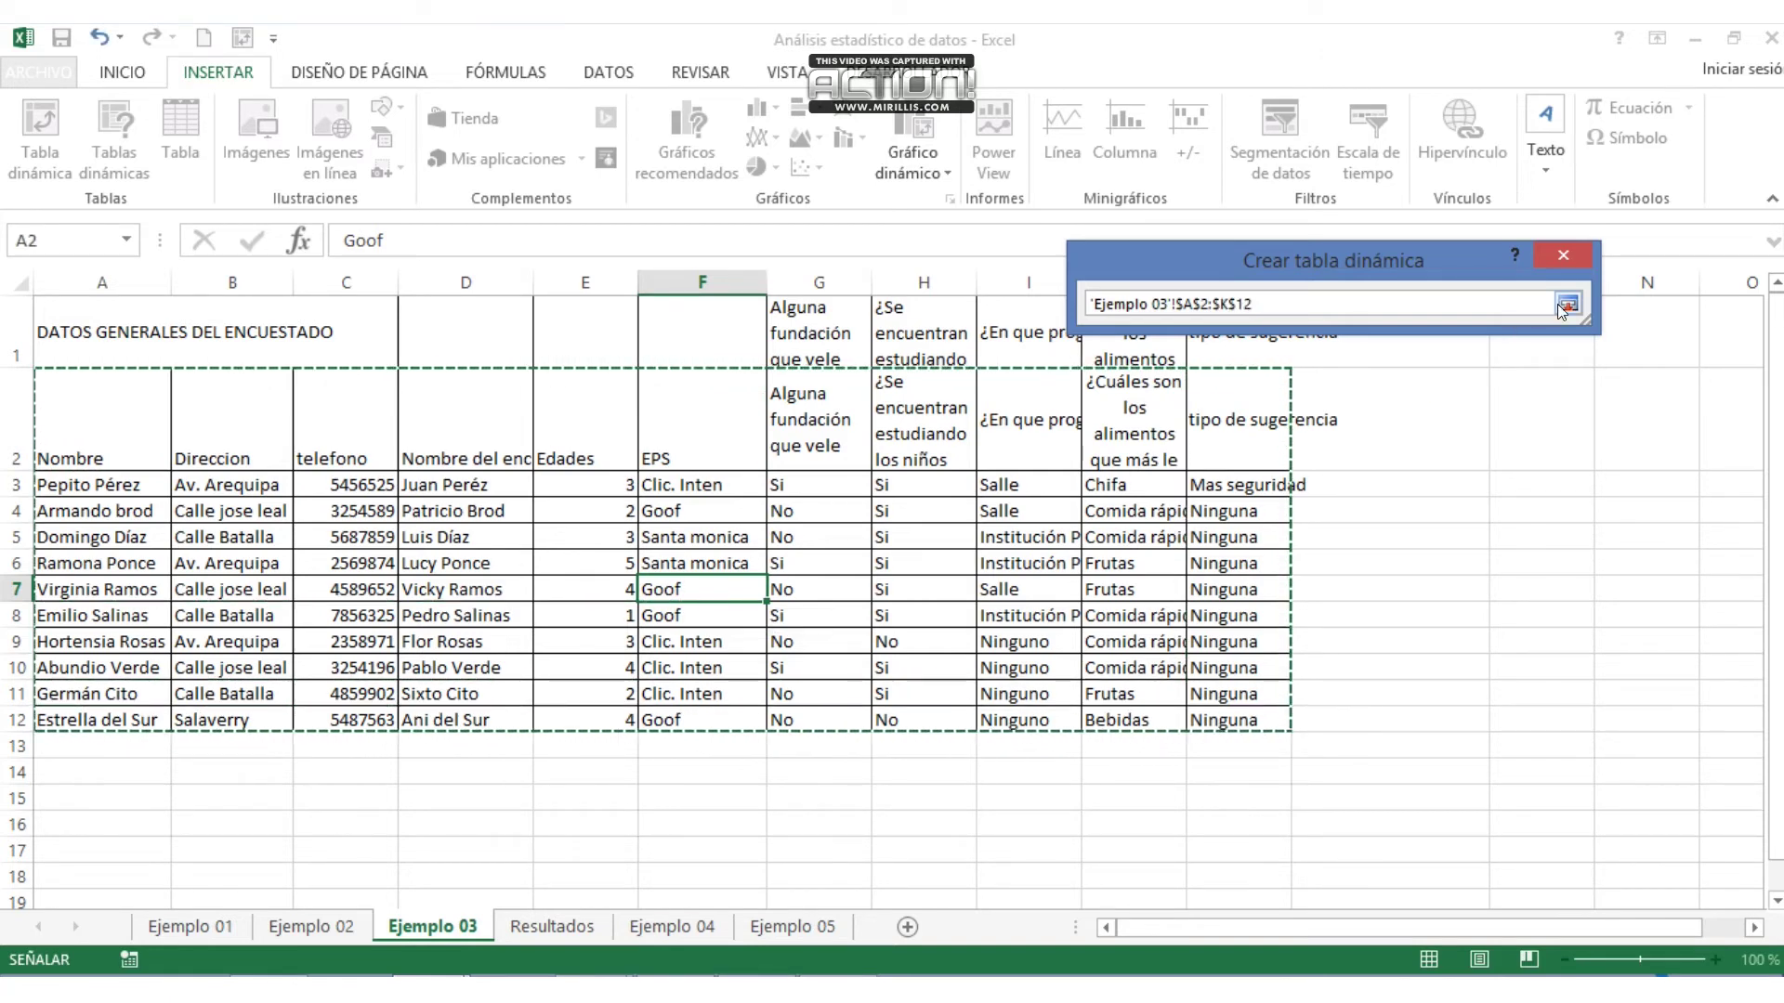
pyautogui.press('Return')
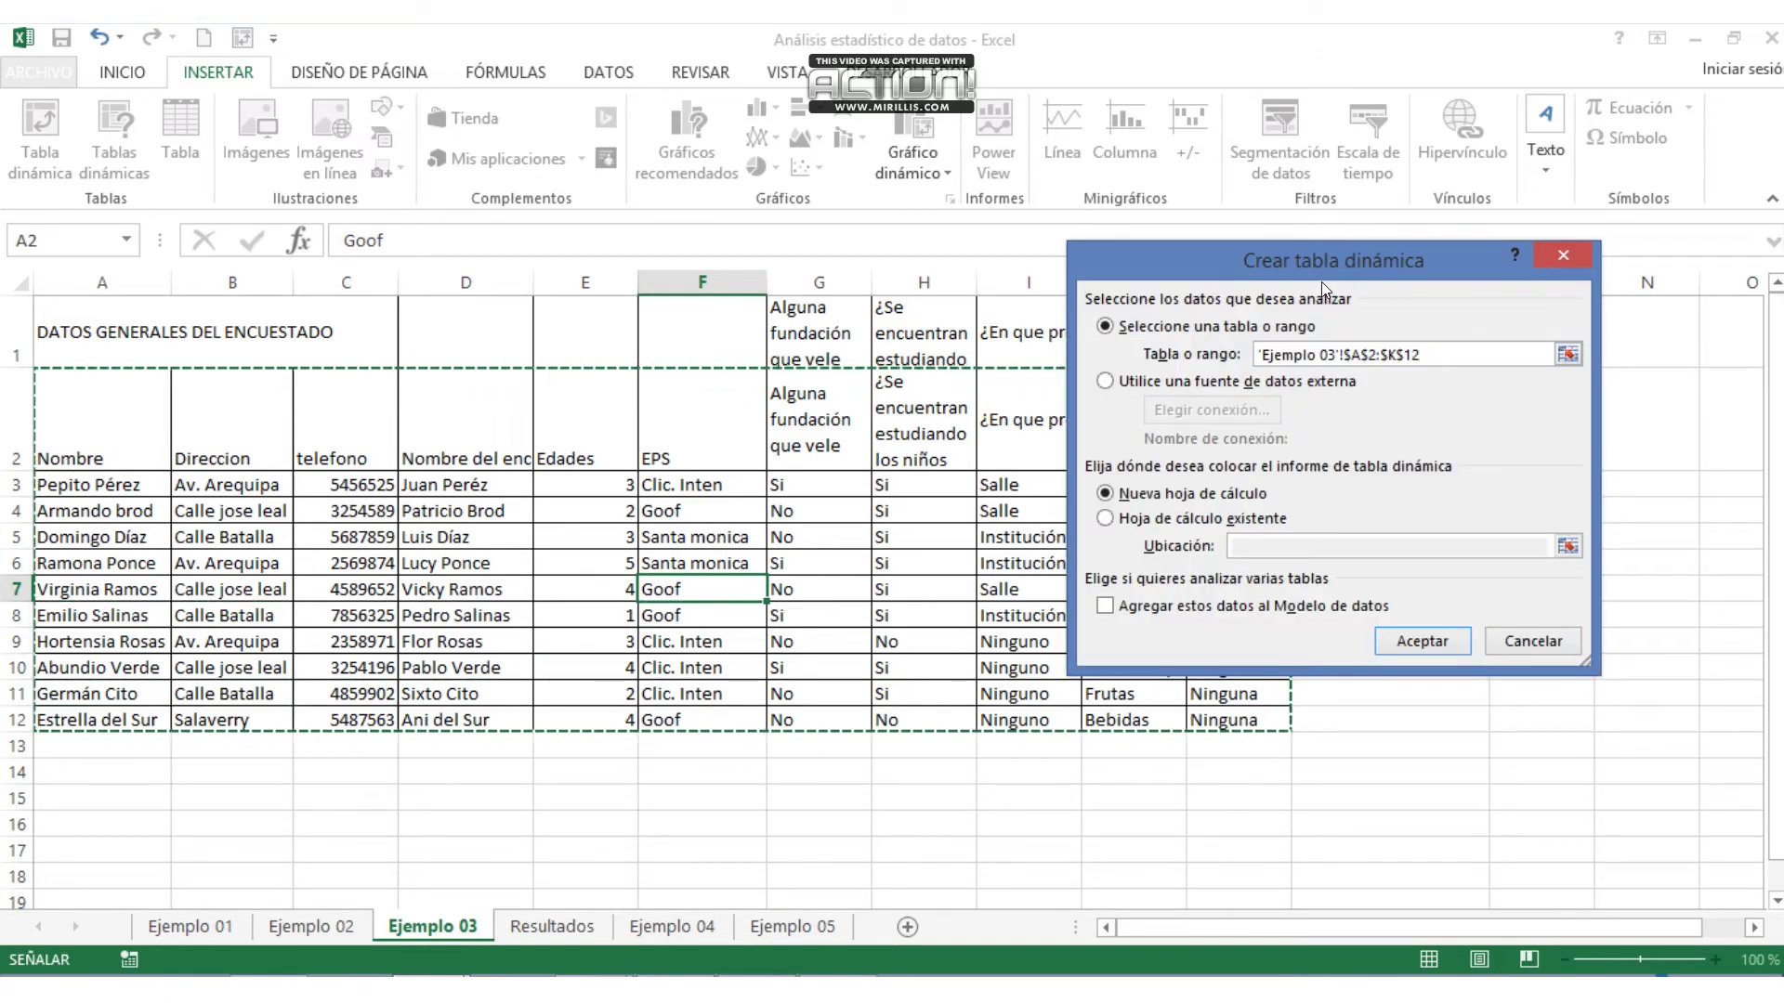
pyautogui.moveTo(1332, 259); pyautogui.dragTo(1168, 193)
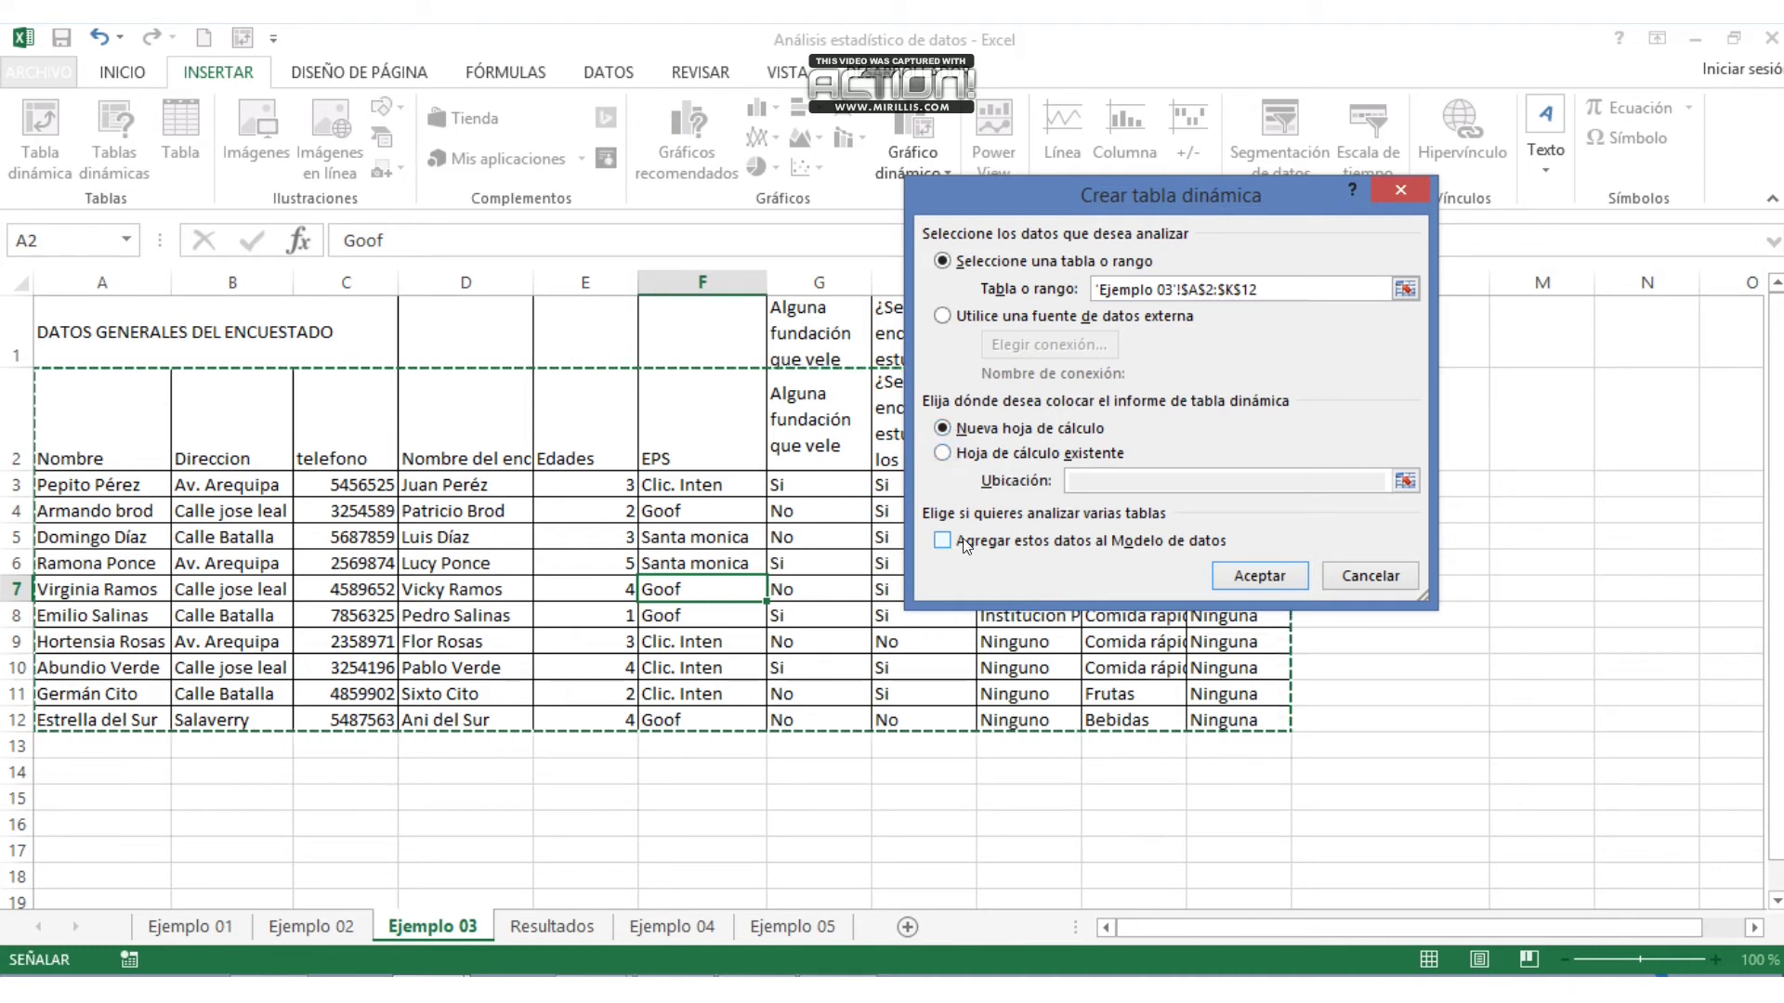
pyautogui.click(1256, 574)
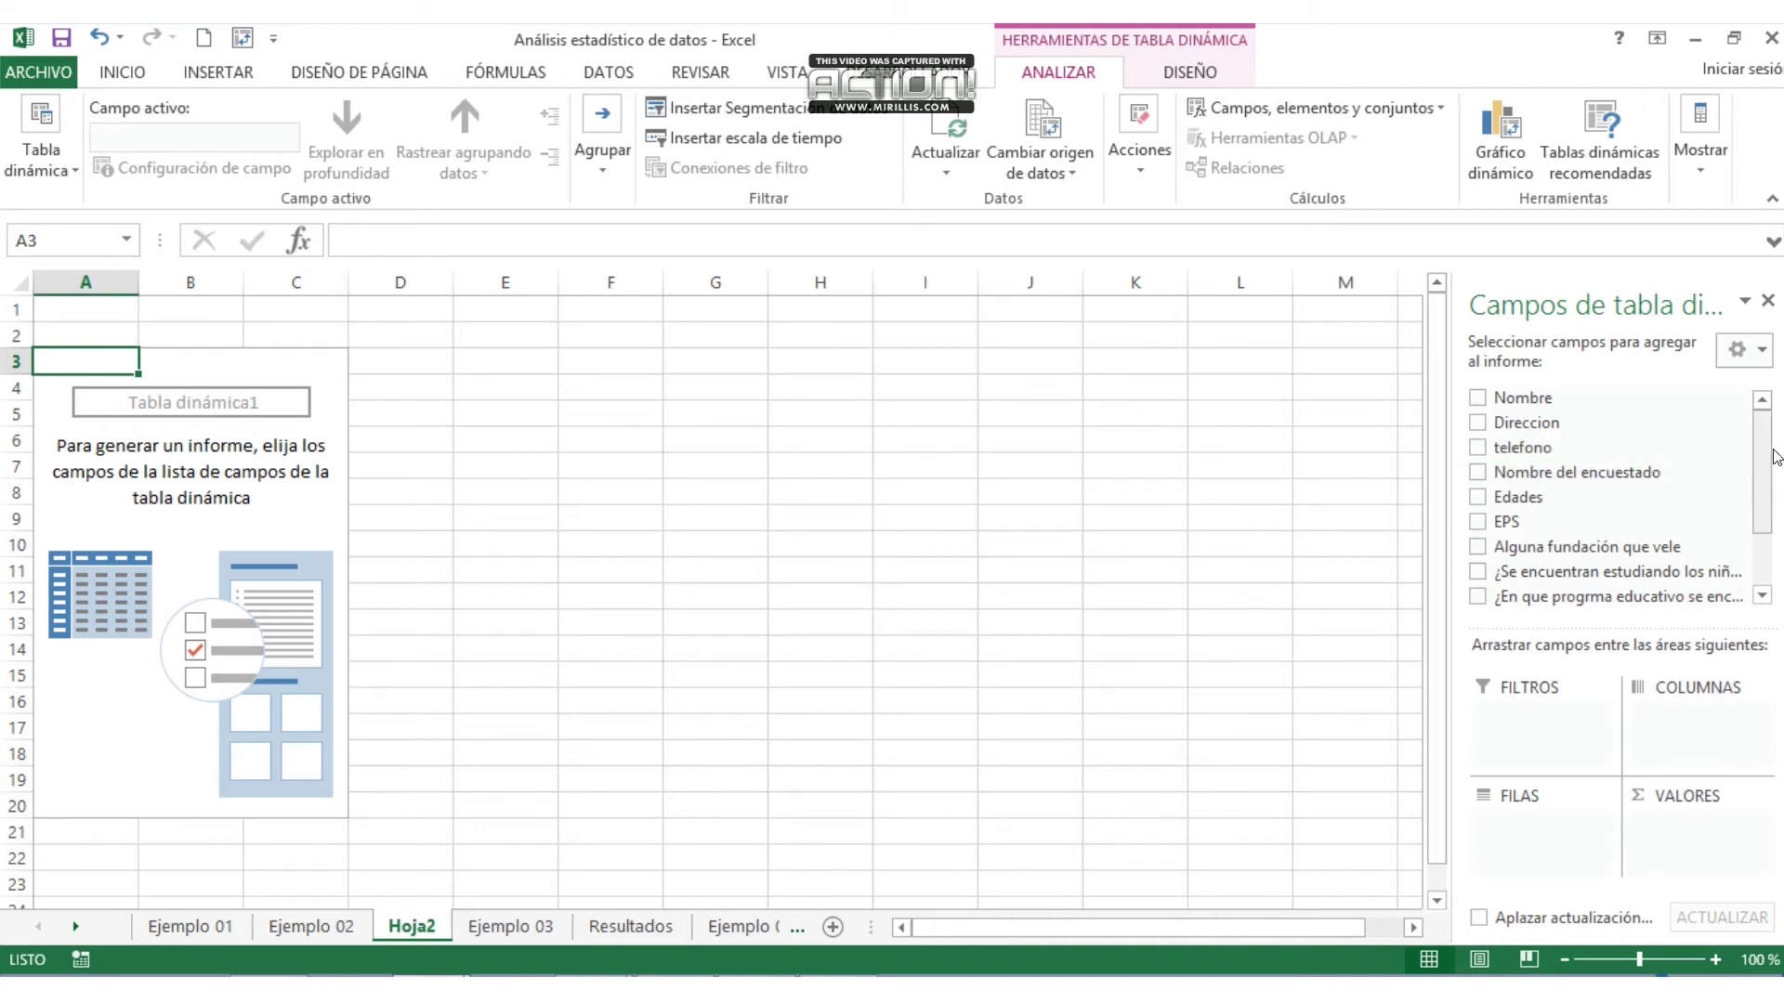
# - Use the question "¿Se encuentran estudiando los niños actualmente?" as the pivot table's row labels and as its counted value
pyautogui.moveTo(1767, 455); pyautogui.dragTo(1768, 497)
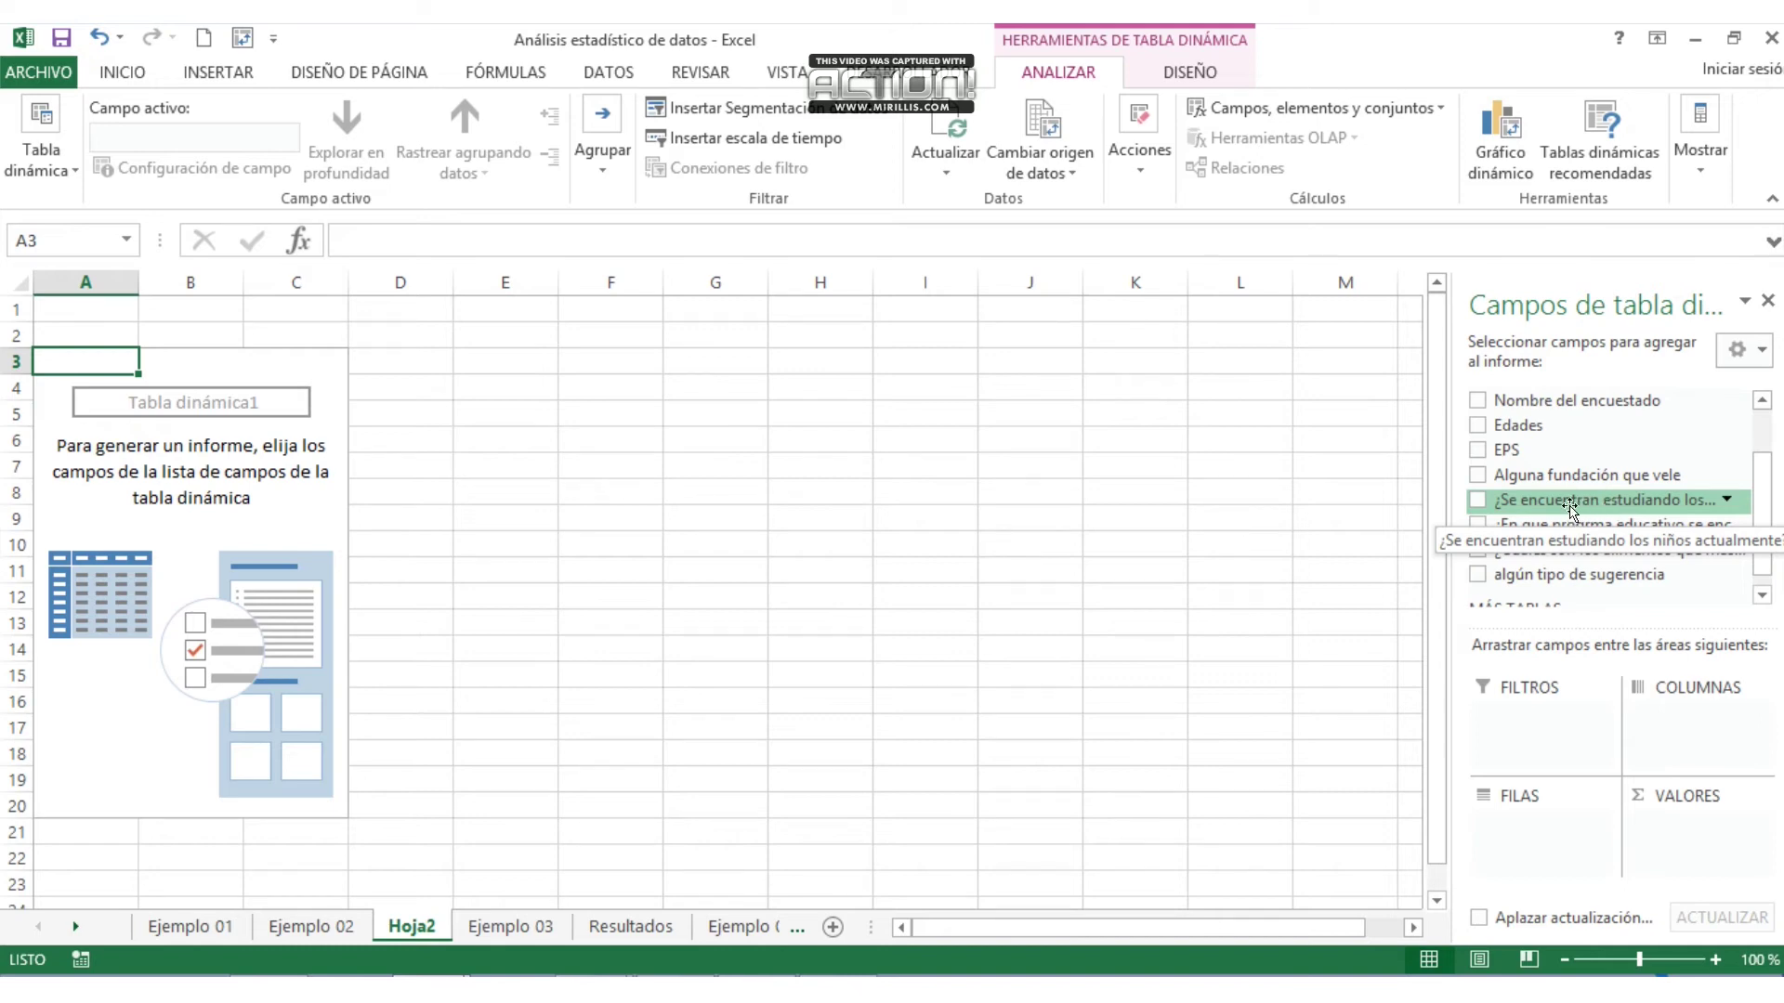
pyautogui.moveTo(1573, 502); pyautogui.dragTo(1552, 826)
pyautogui.moveTo(1533, 509); pyautogui.dragTo(1672, 721)
pyautogui.moveTo(1502, 485); pyautogui.dragTo(1705, 841)
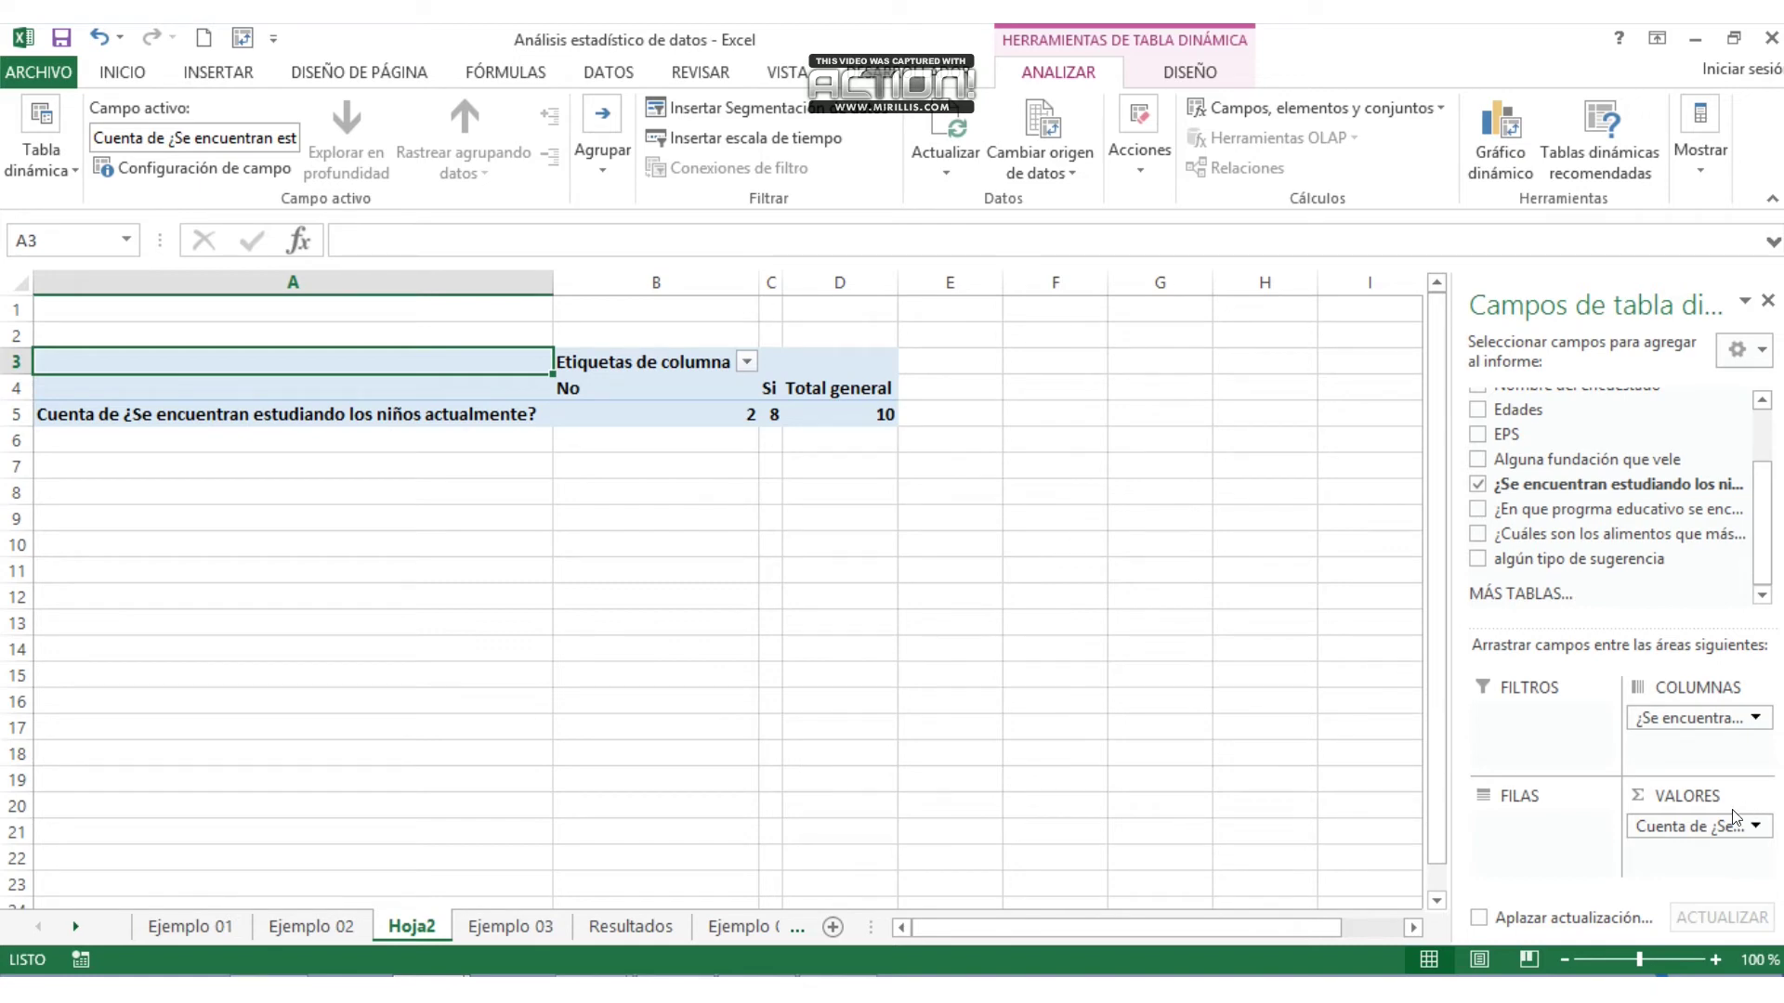
pyautogui.moveTo(1700, 824); pyautogui.dragTo(1533, 846)
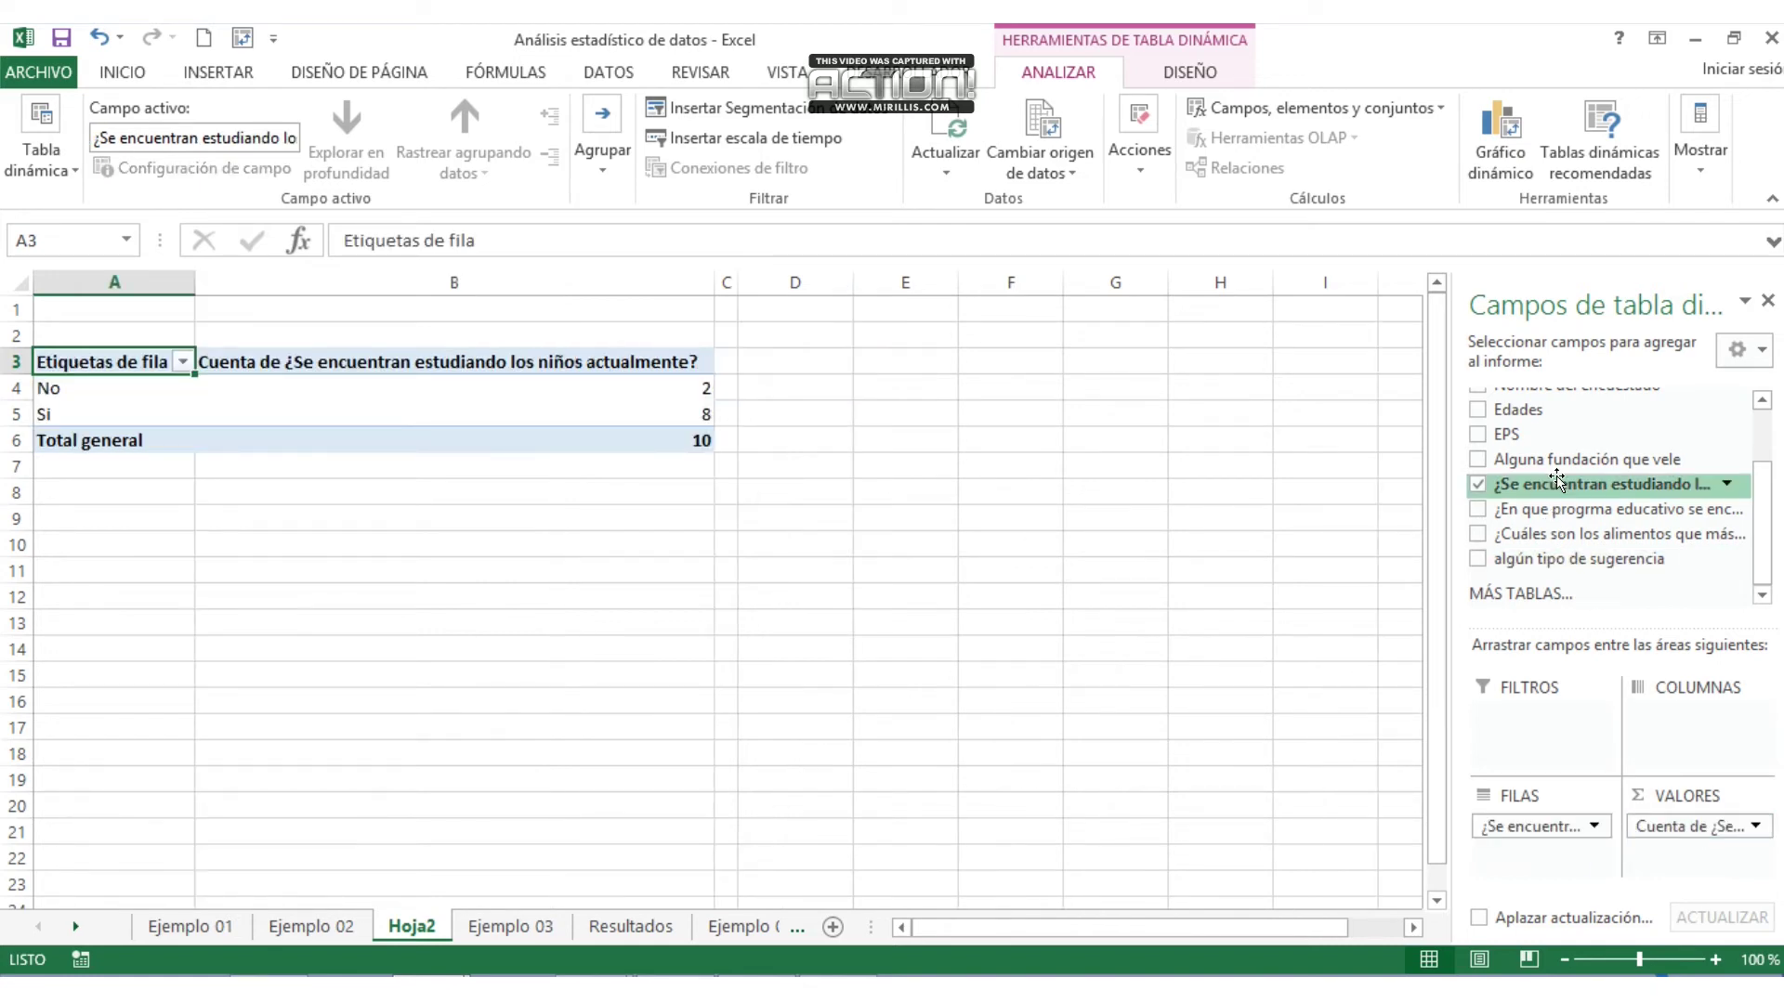
# - Try the question about the children studying as the pivot table's column labels and return it to the row labels
pyautogui.moveTo(1557, 480); pyautogui.dragTo(1699, 733)
pyautogui.moveTo(1686, 826); pyautogui.dragTo(1532, 826)
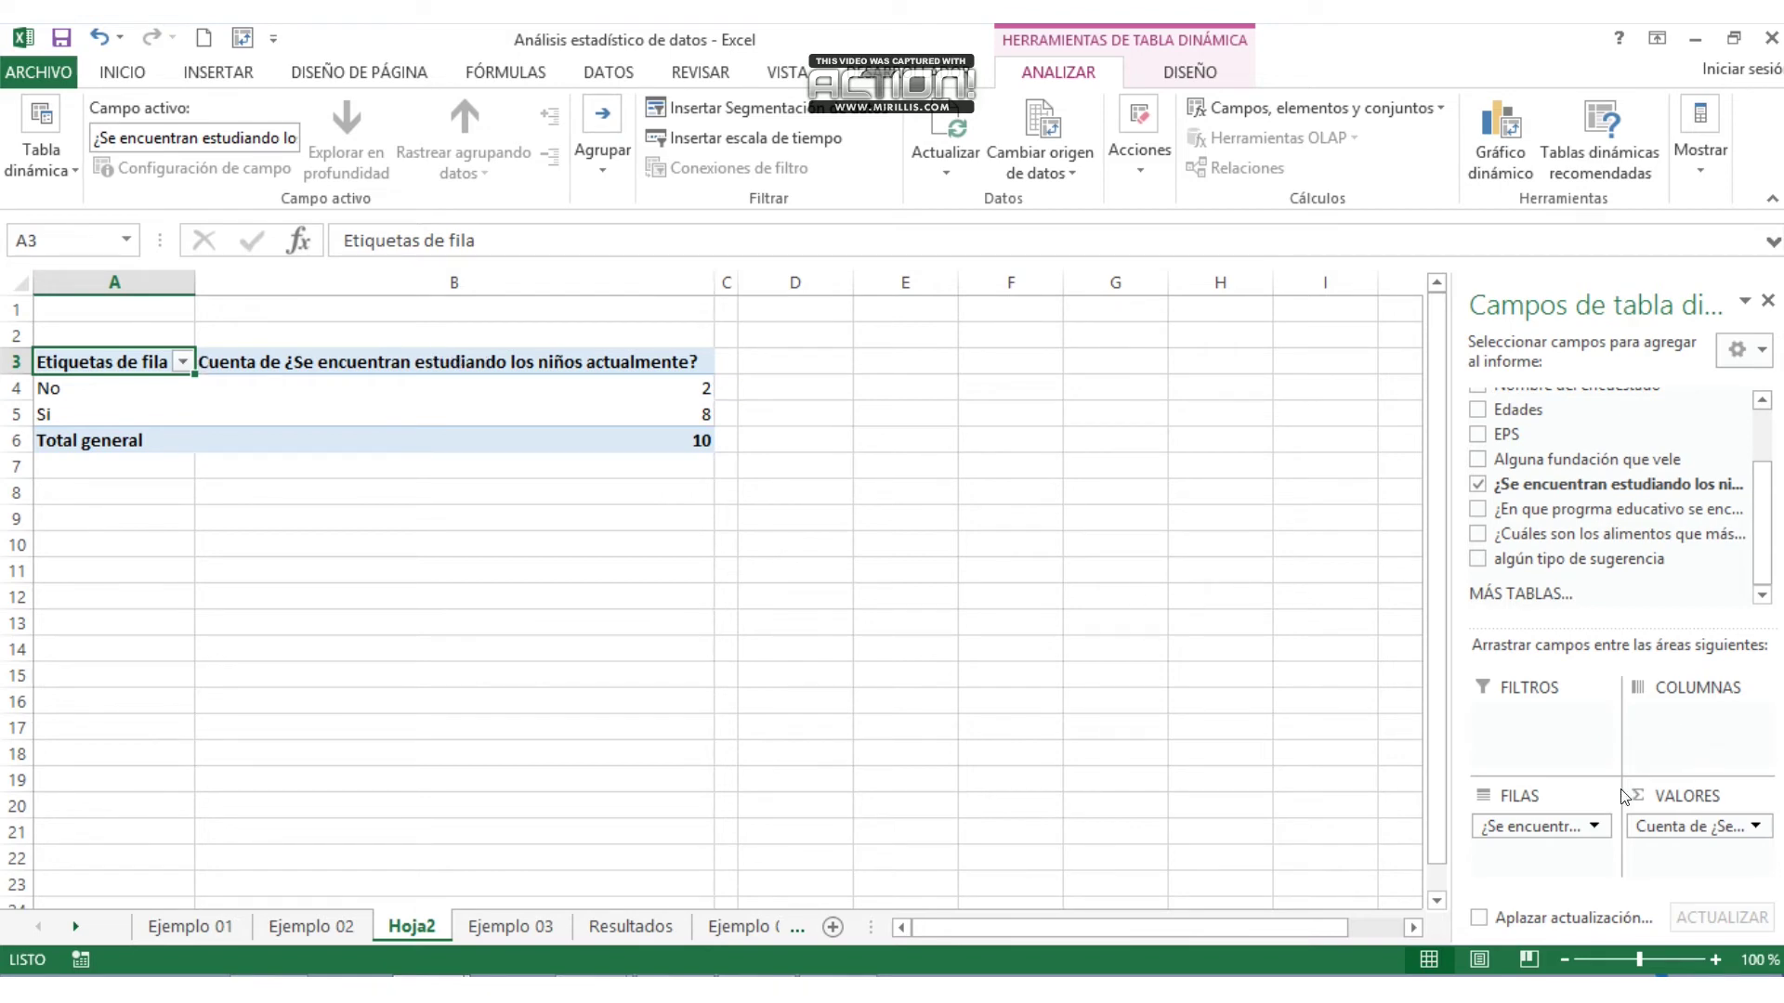
pyautogui.moveTo(1612, 484); pyautogui.dragTo(1712, 740)
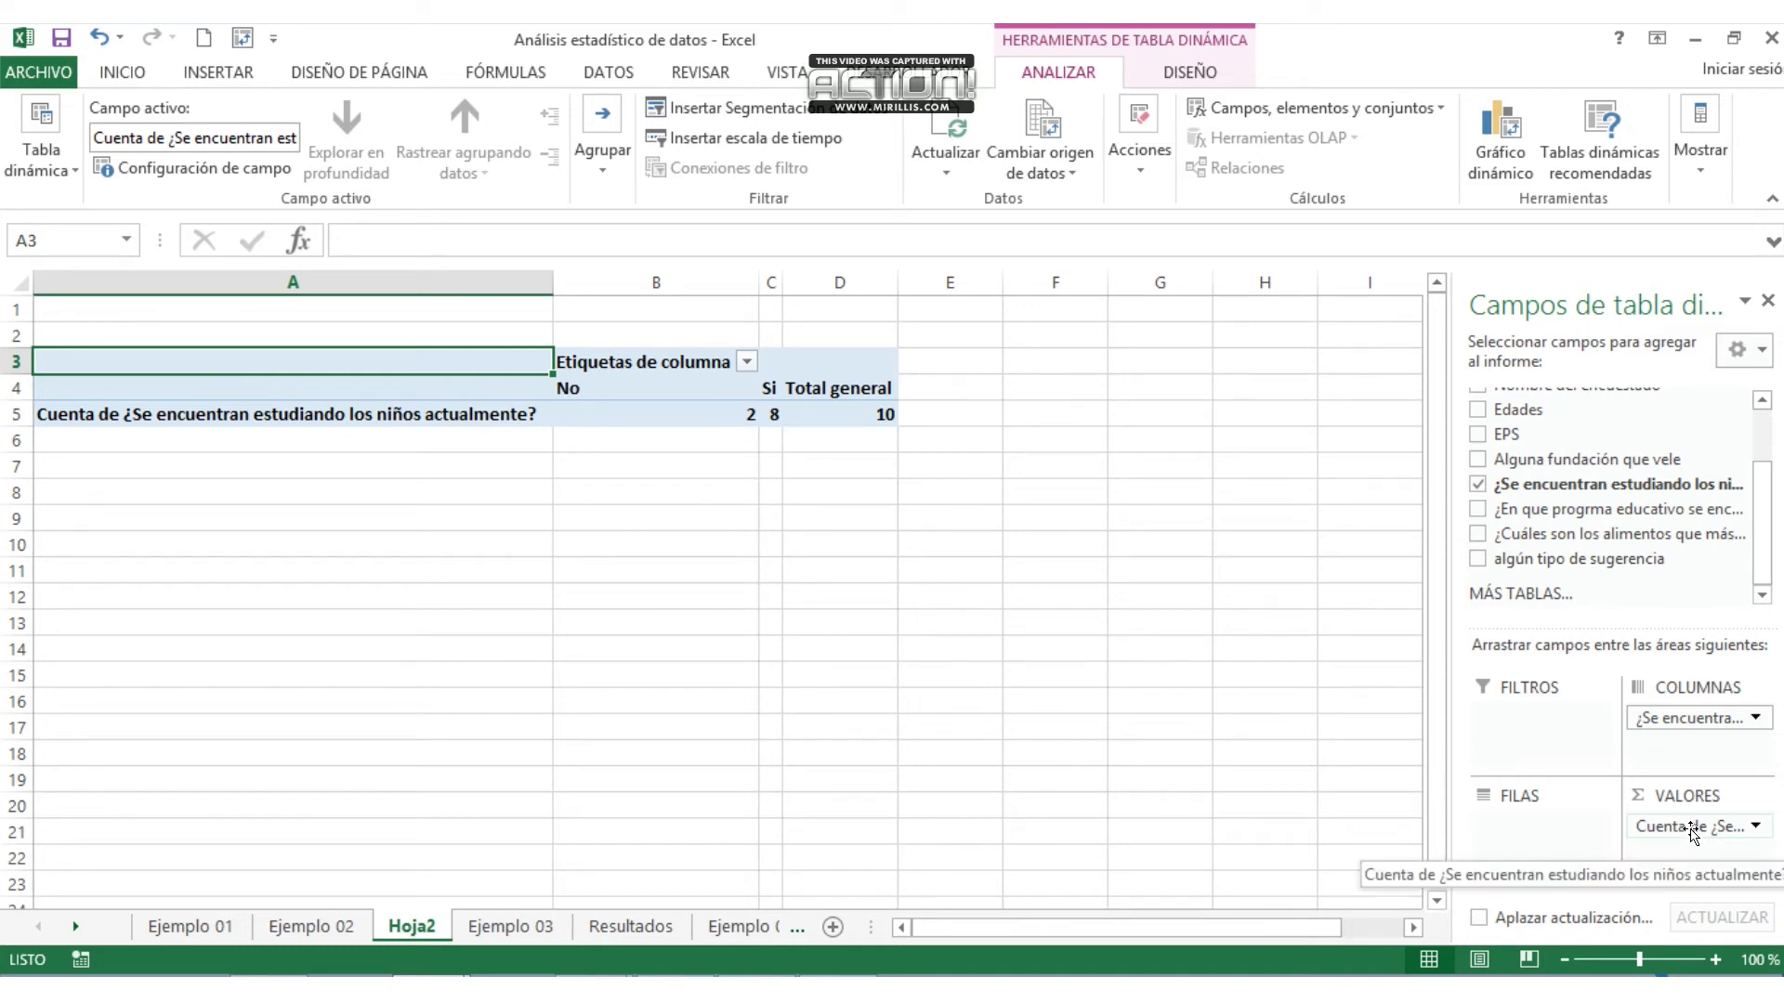
pyautogui.moveTo(1691, 718); pyautogui.dragTo(1549, 848)
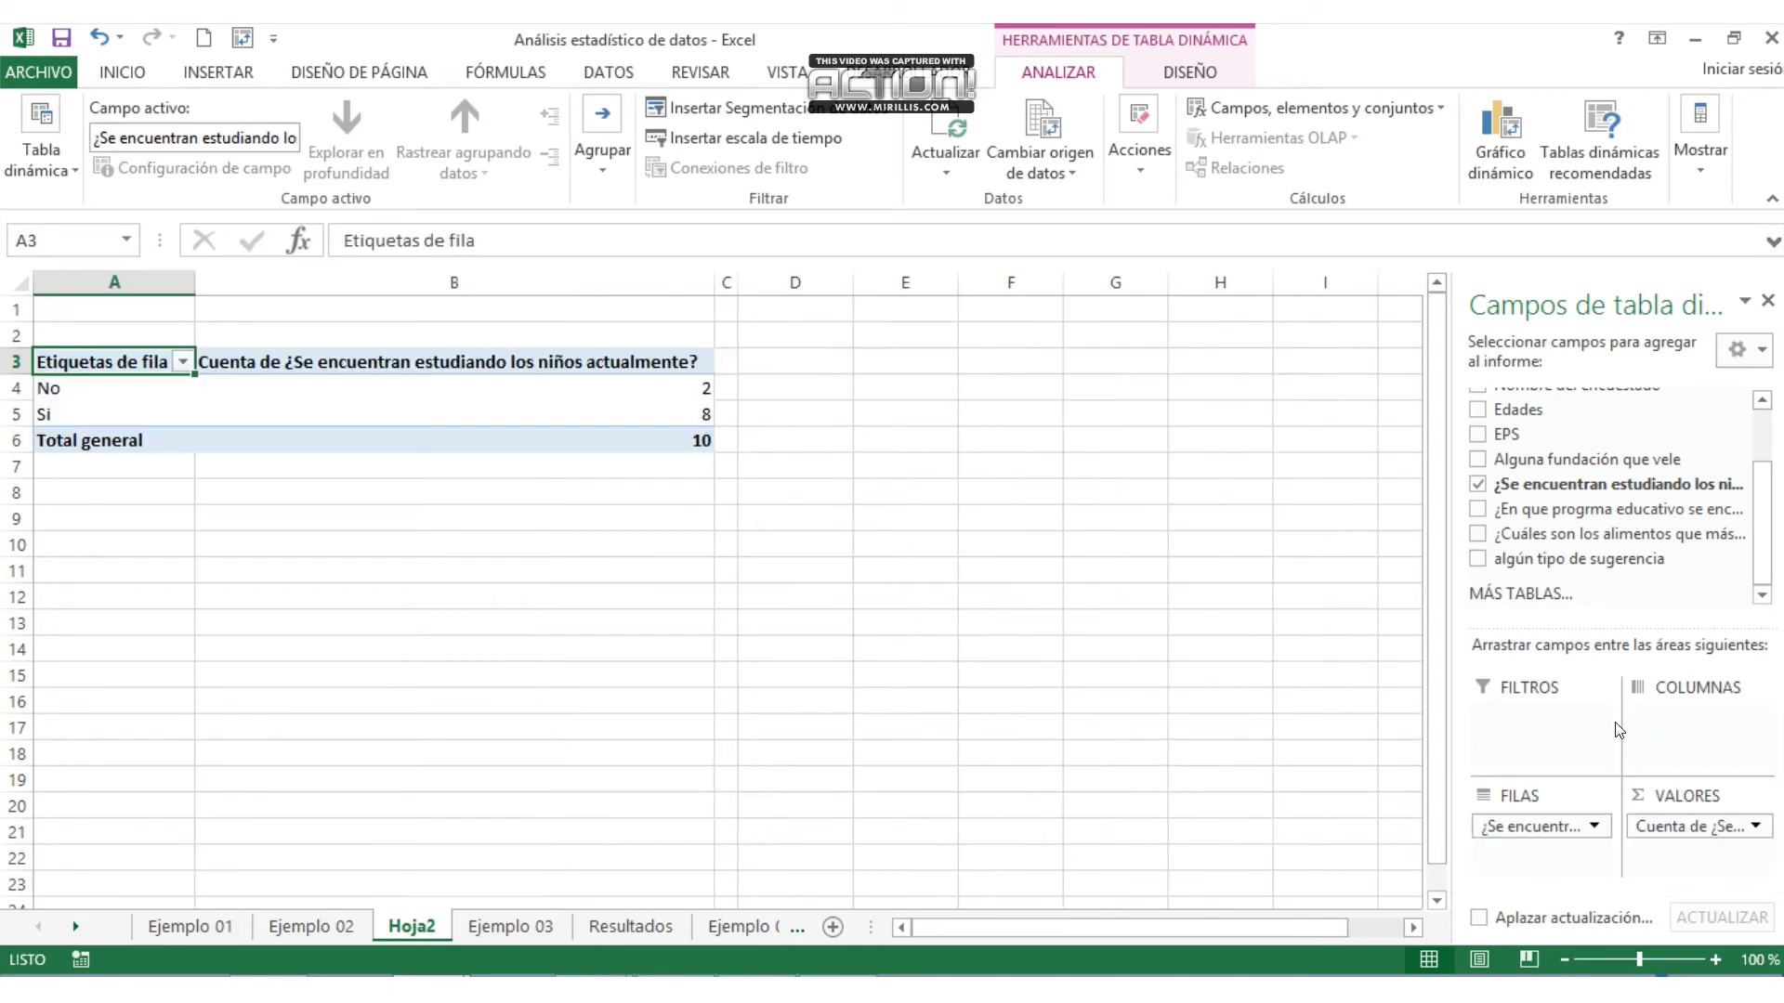
# - Add a second count of "¿Se encuentran estudiando los niños actualmente?" to the pivot table's values and select the heading in B3
pyautogui.moveTo(1613, 483); pyautogui.dragTo(1698, 853)
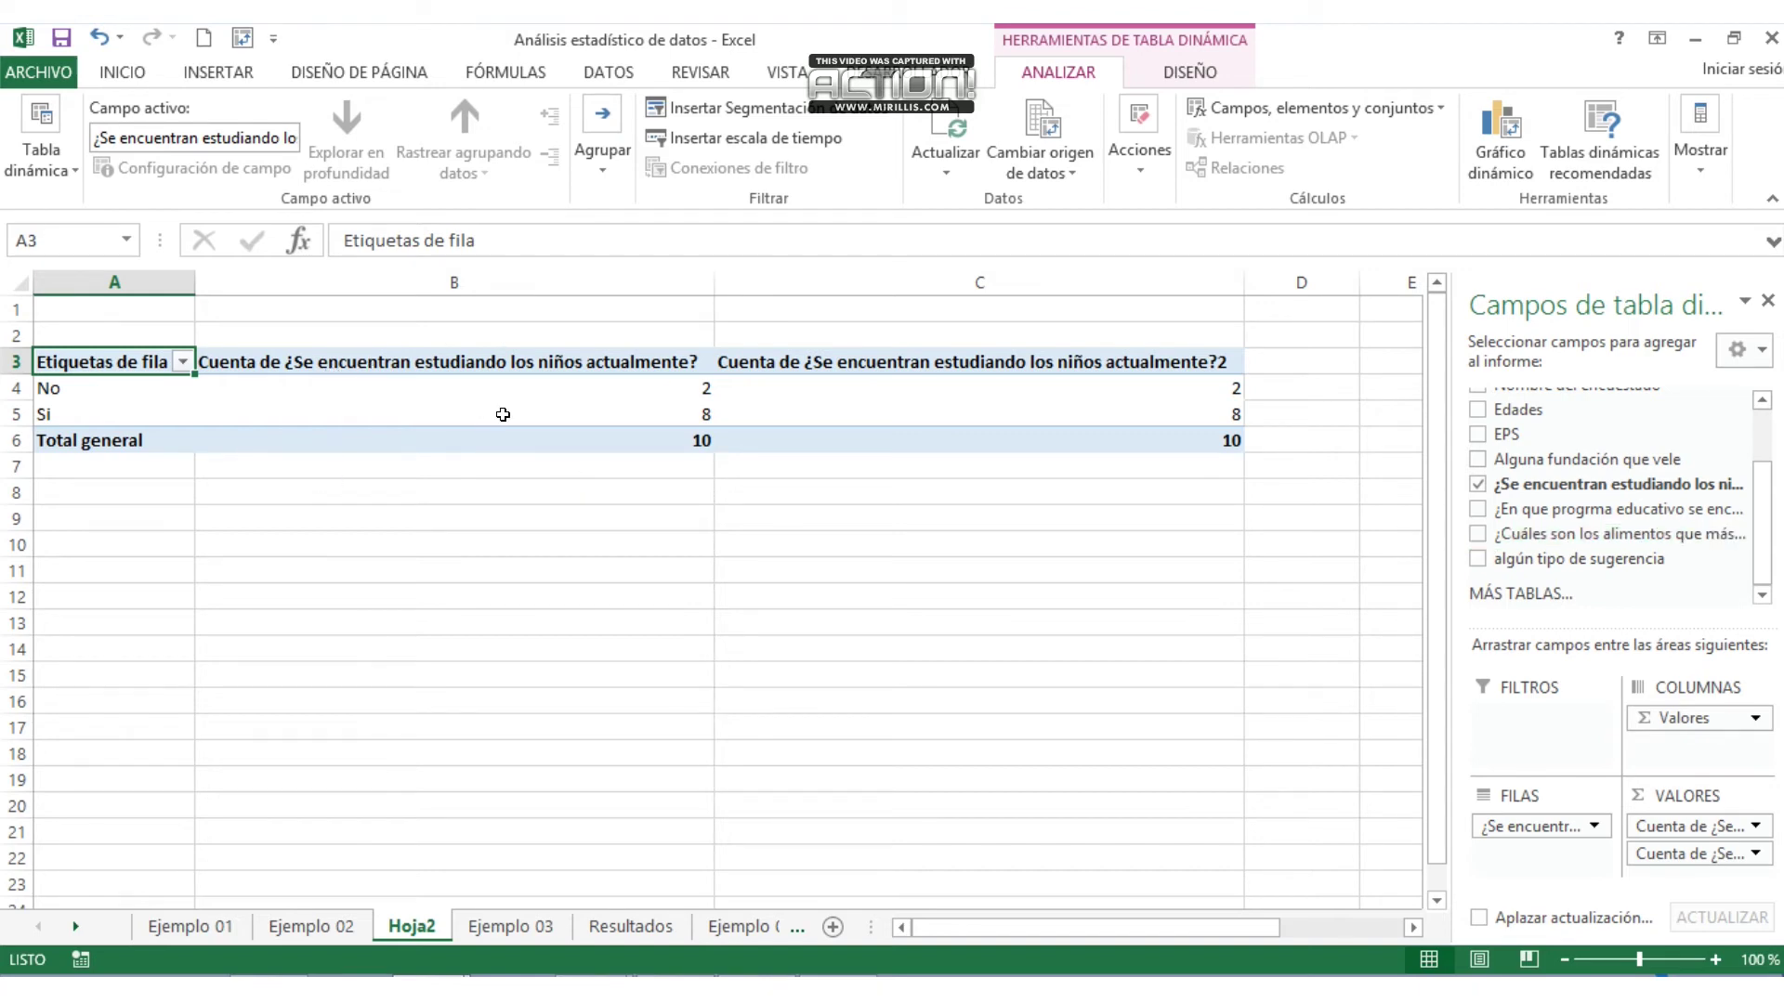
pyautogui.click(607, 387)
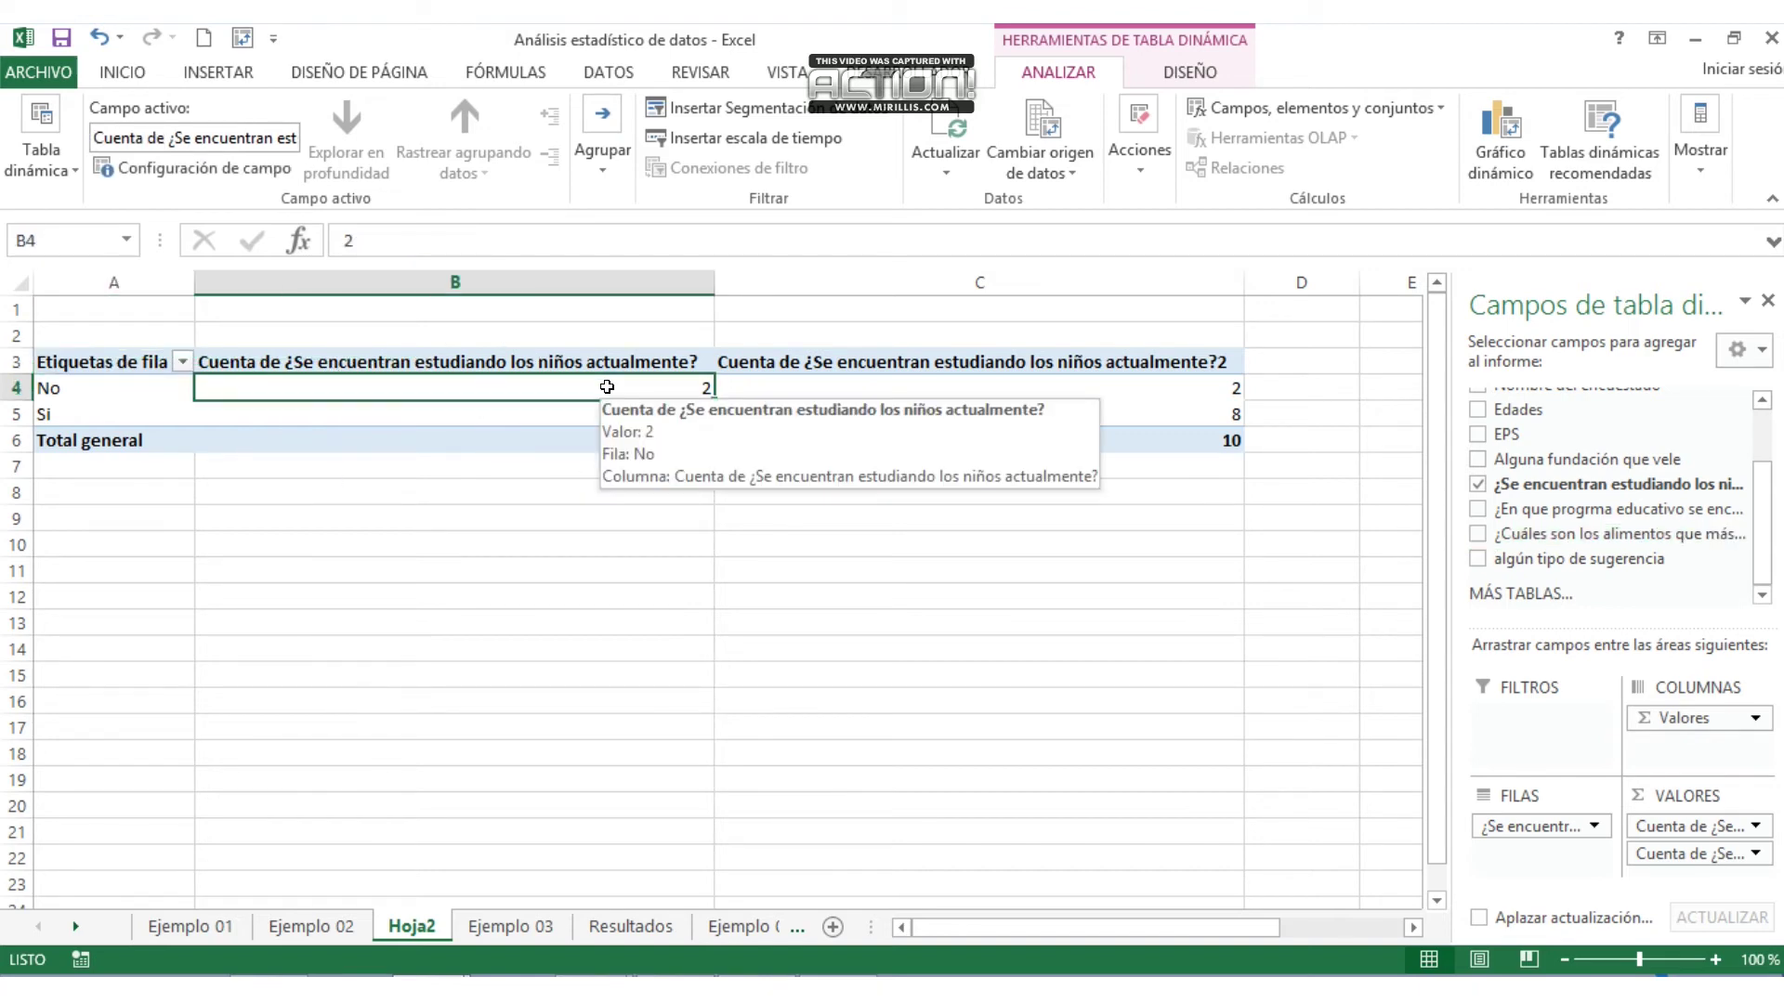
pyautogui.rightClick(607, 361)
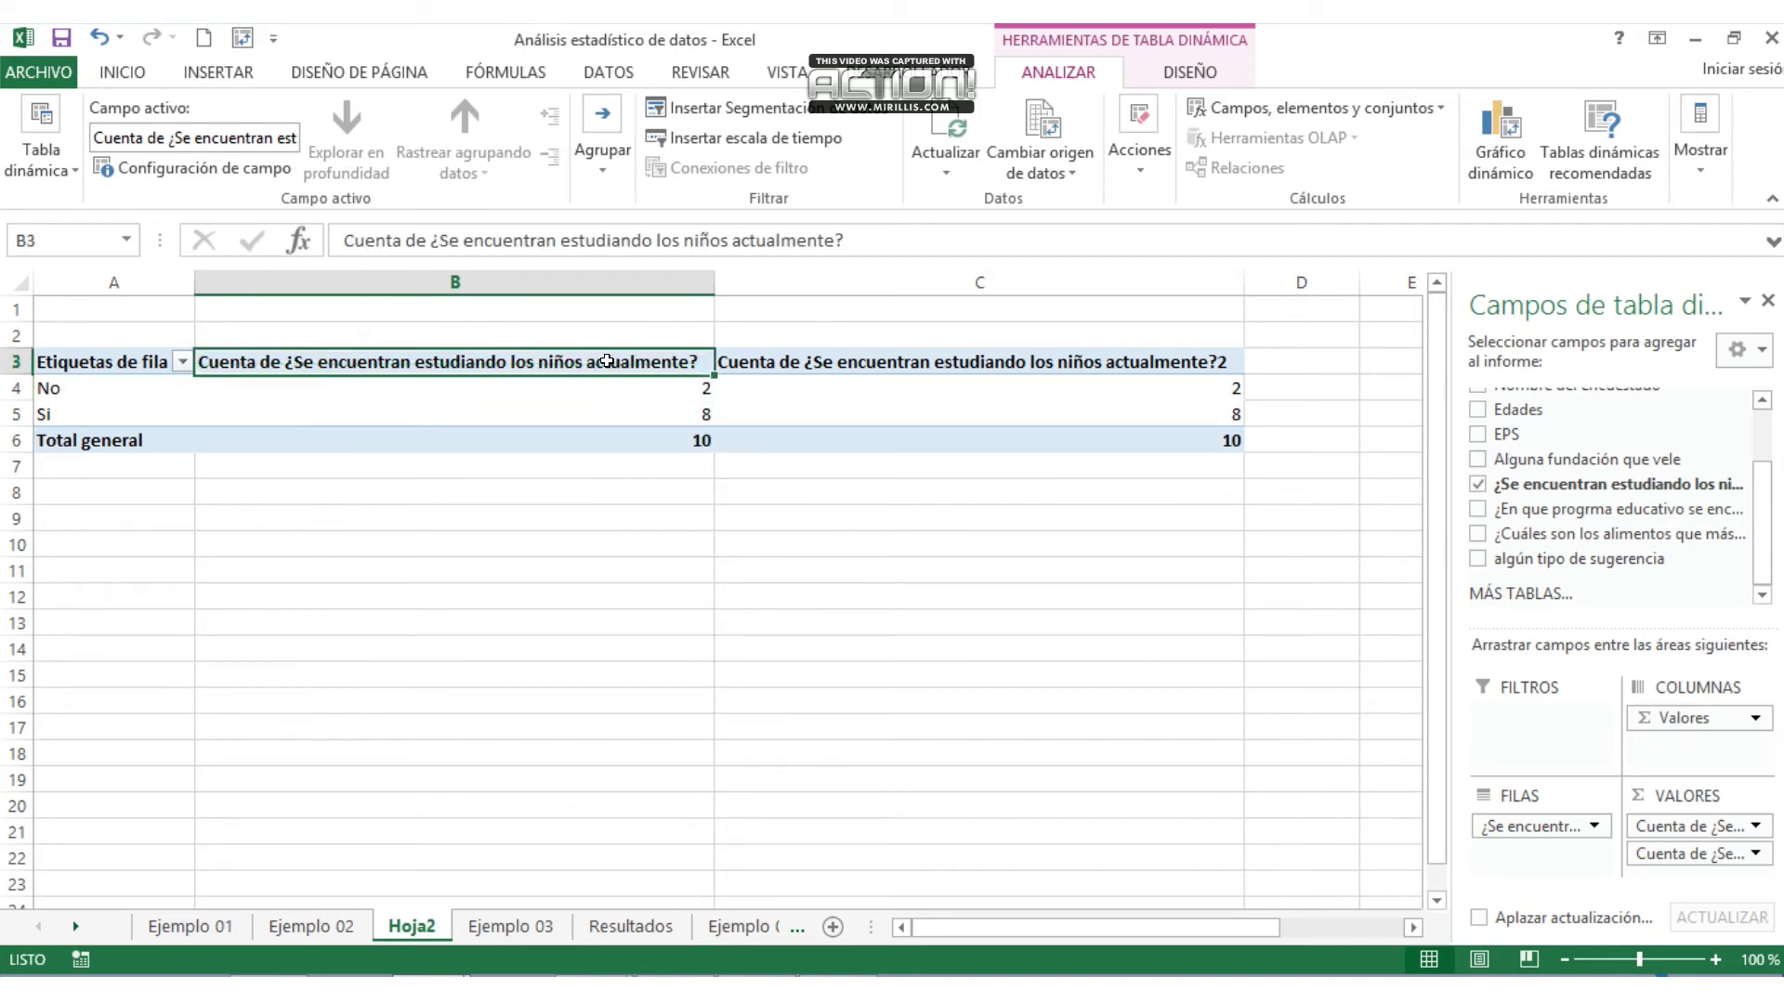
pyautogui.click(467, 408)
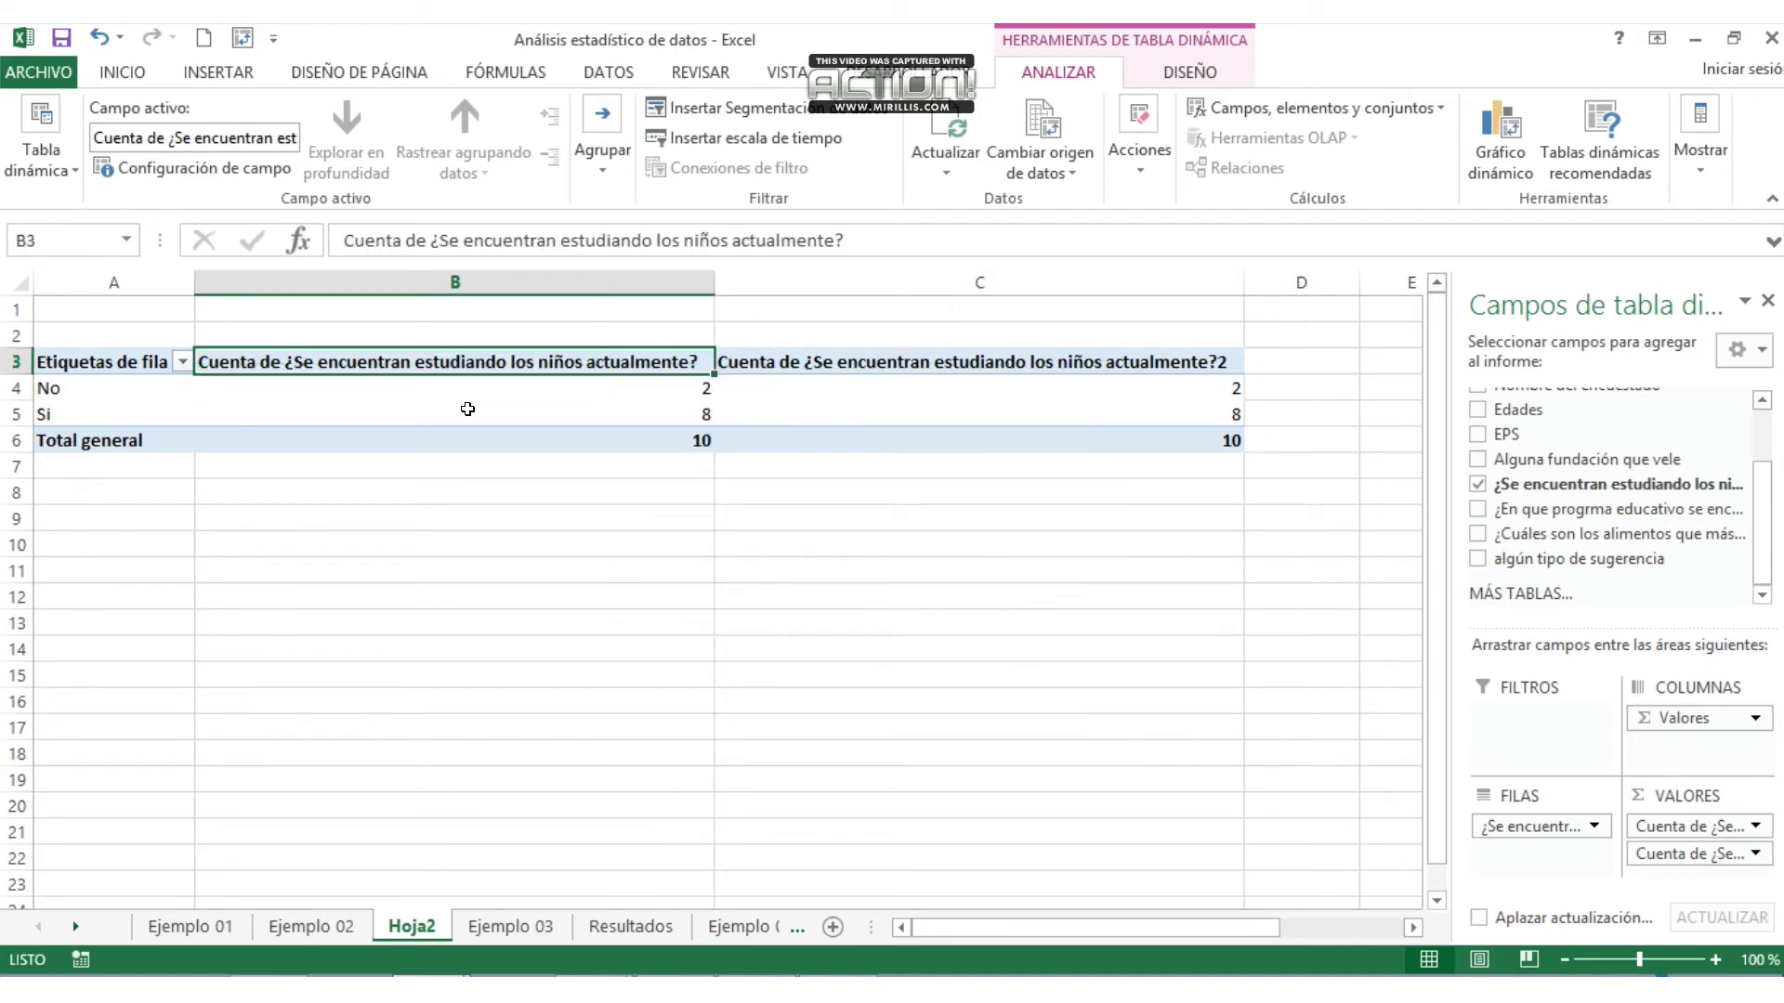
# - Try showing the first count column as % del total general through its value field settings and undo the change
pyautogui.rightClick(566, 364)
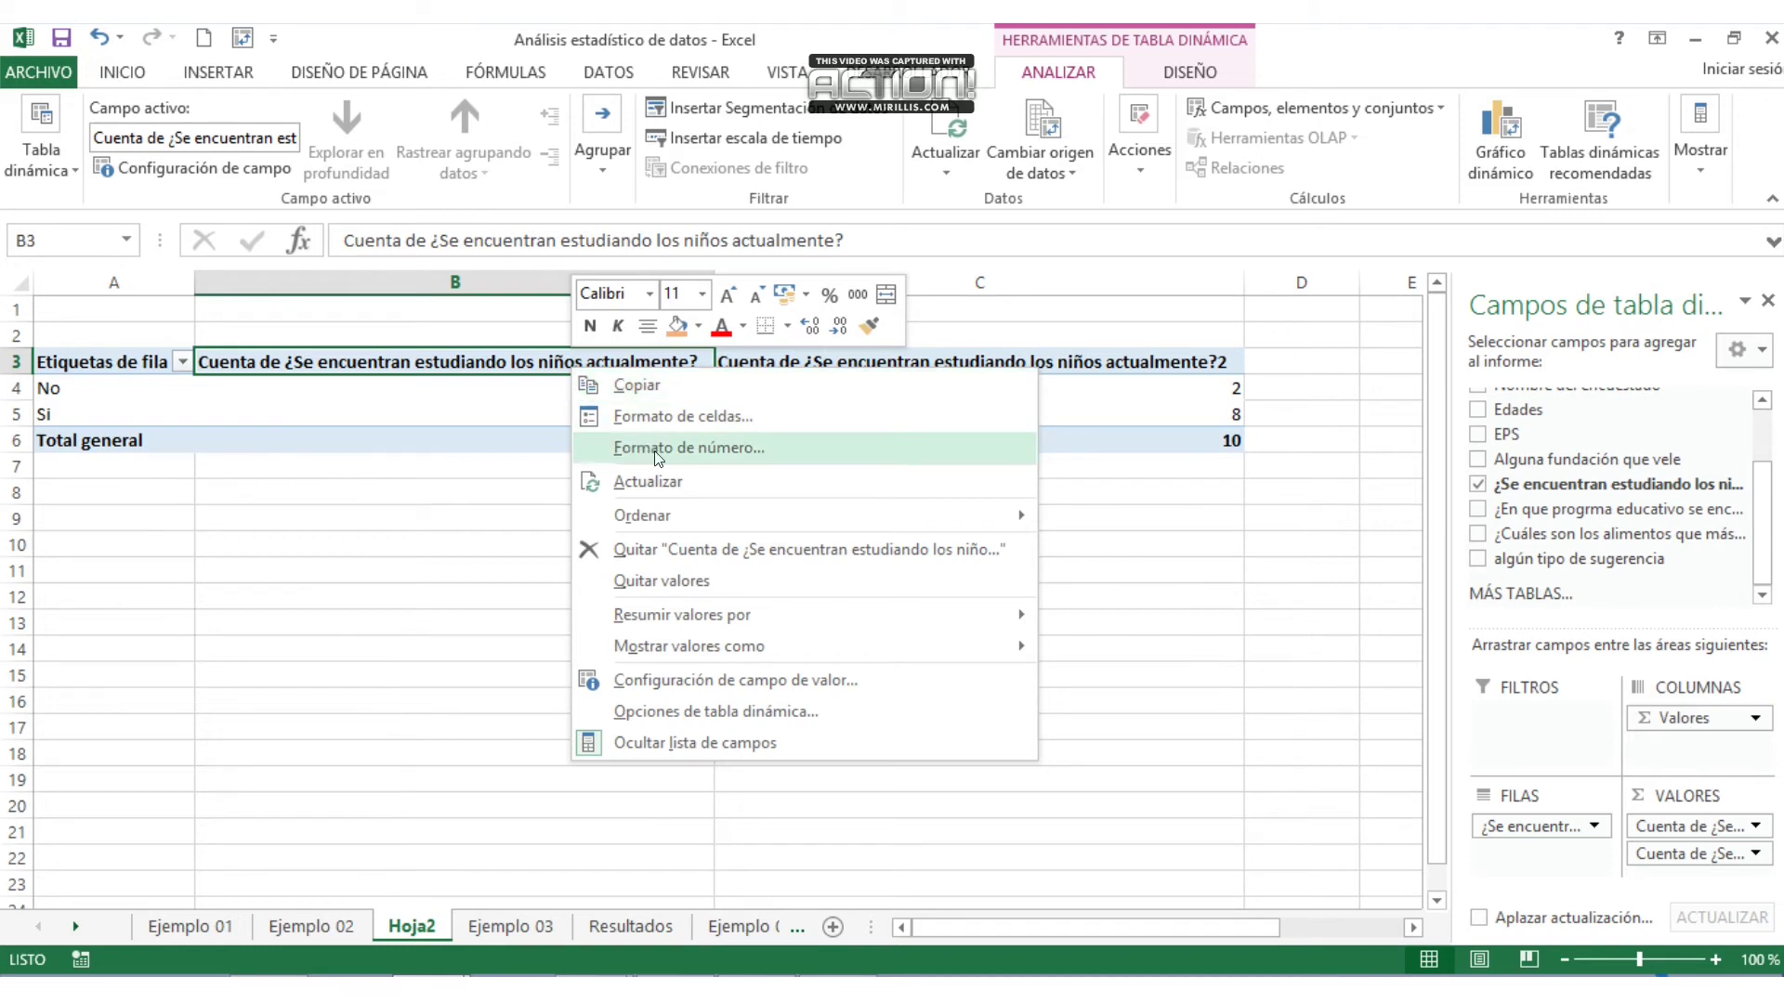
pyautogui.click(860, 691)
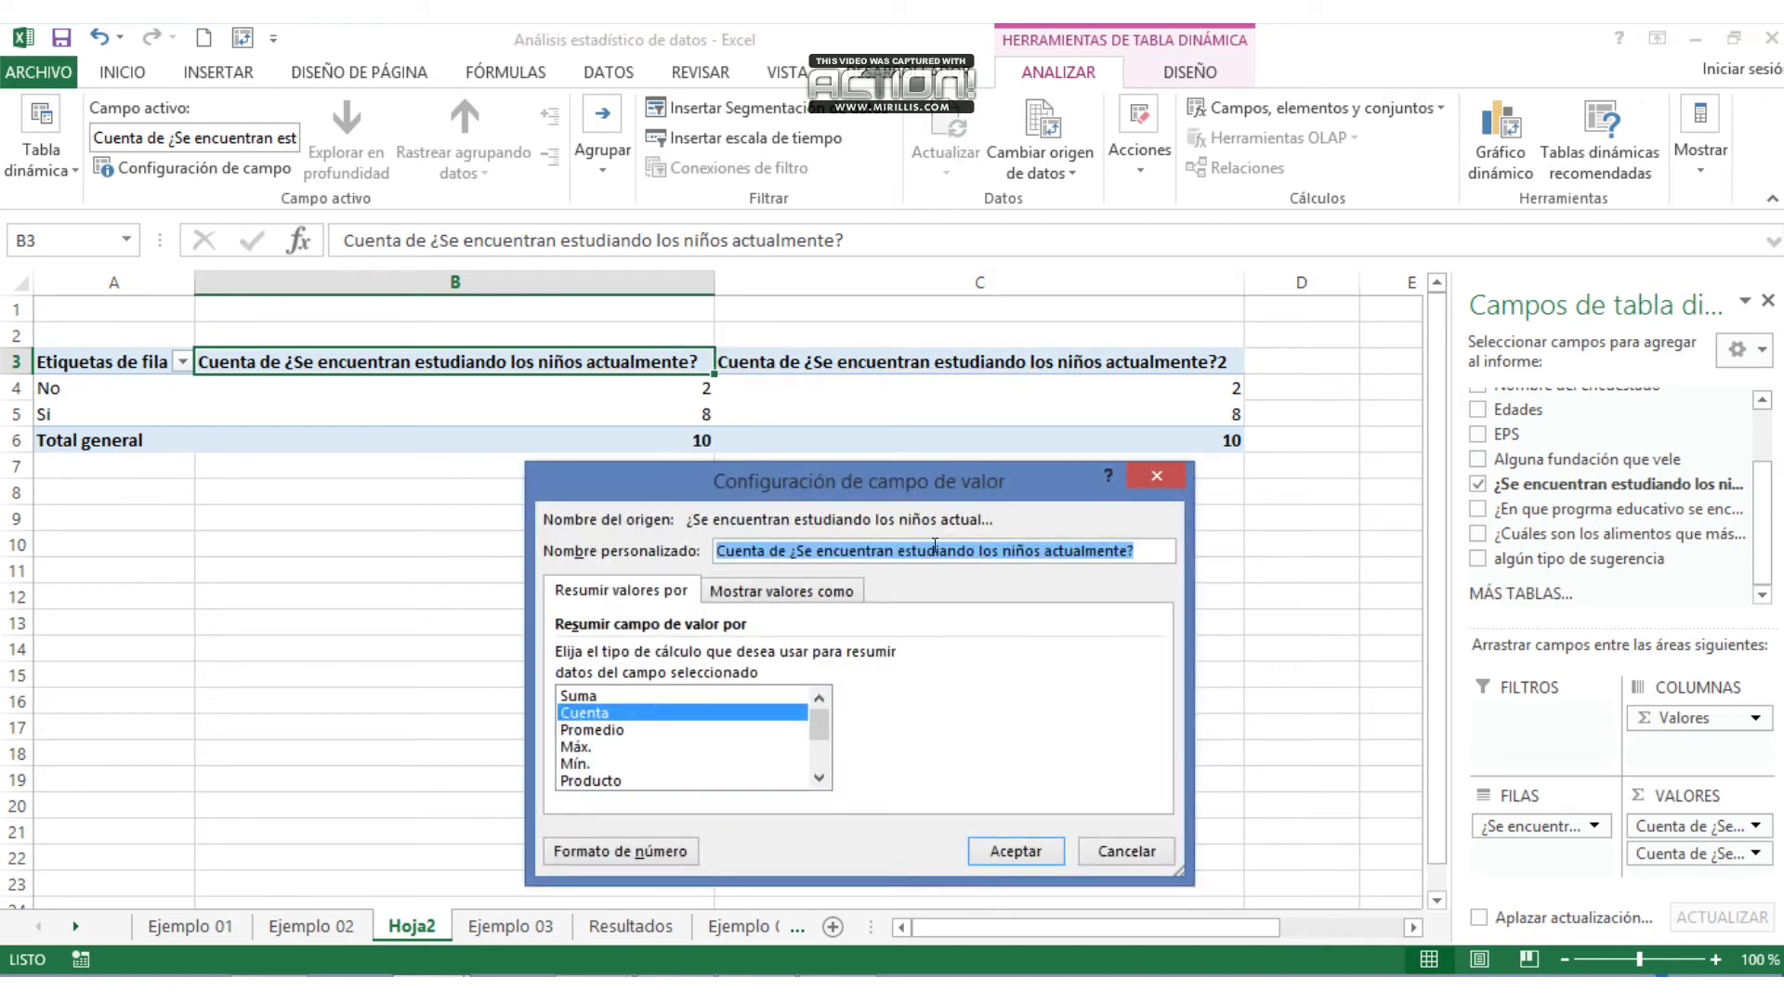
pyautogui.click(822, 594)
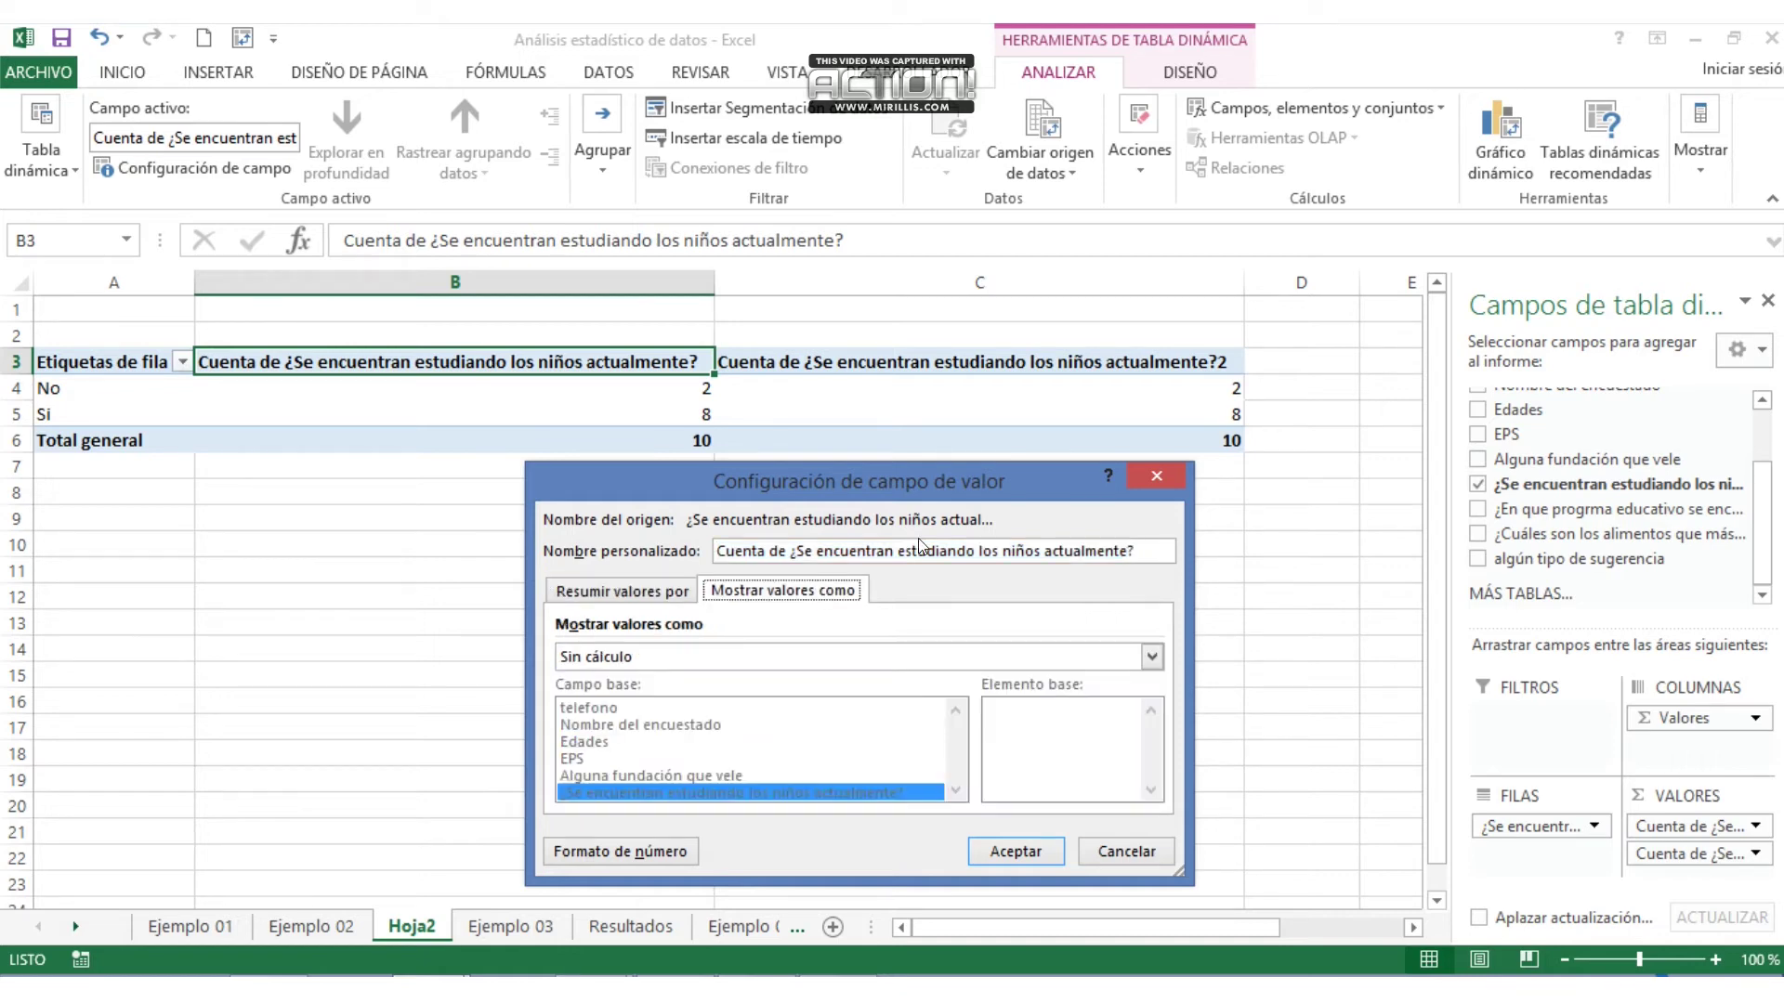
pyautogui.moveTo(1011, 477); pyautogui.dragTo(989, 355)
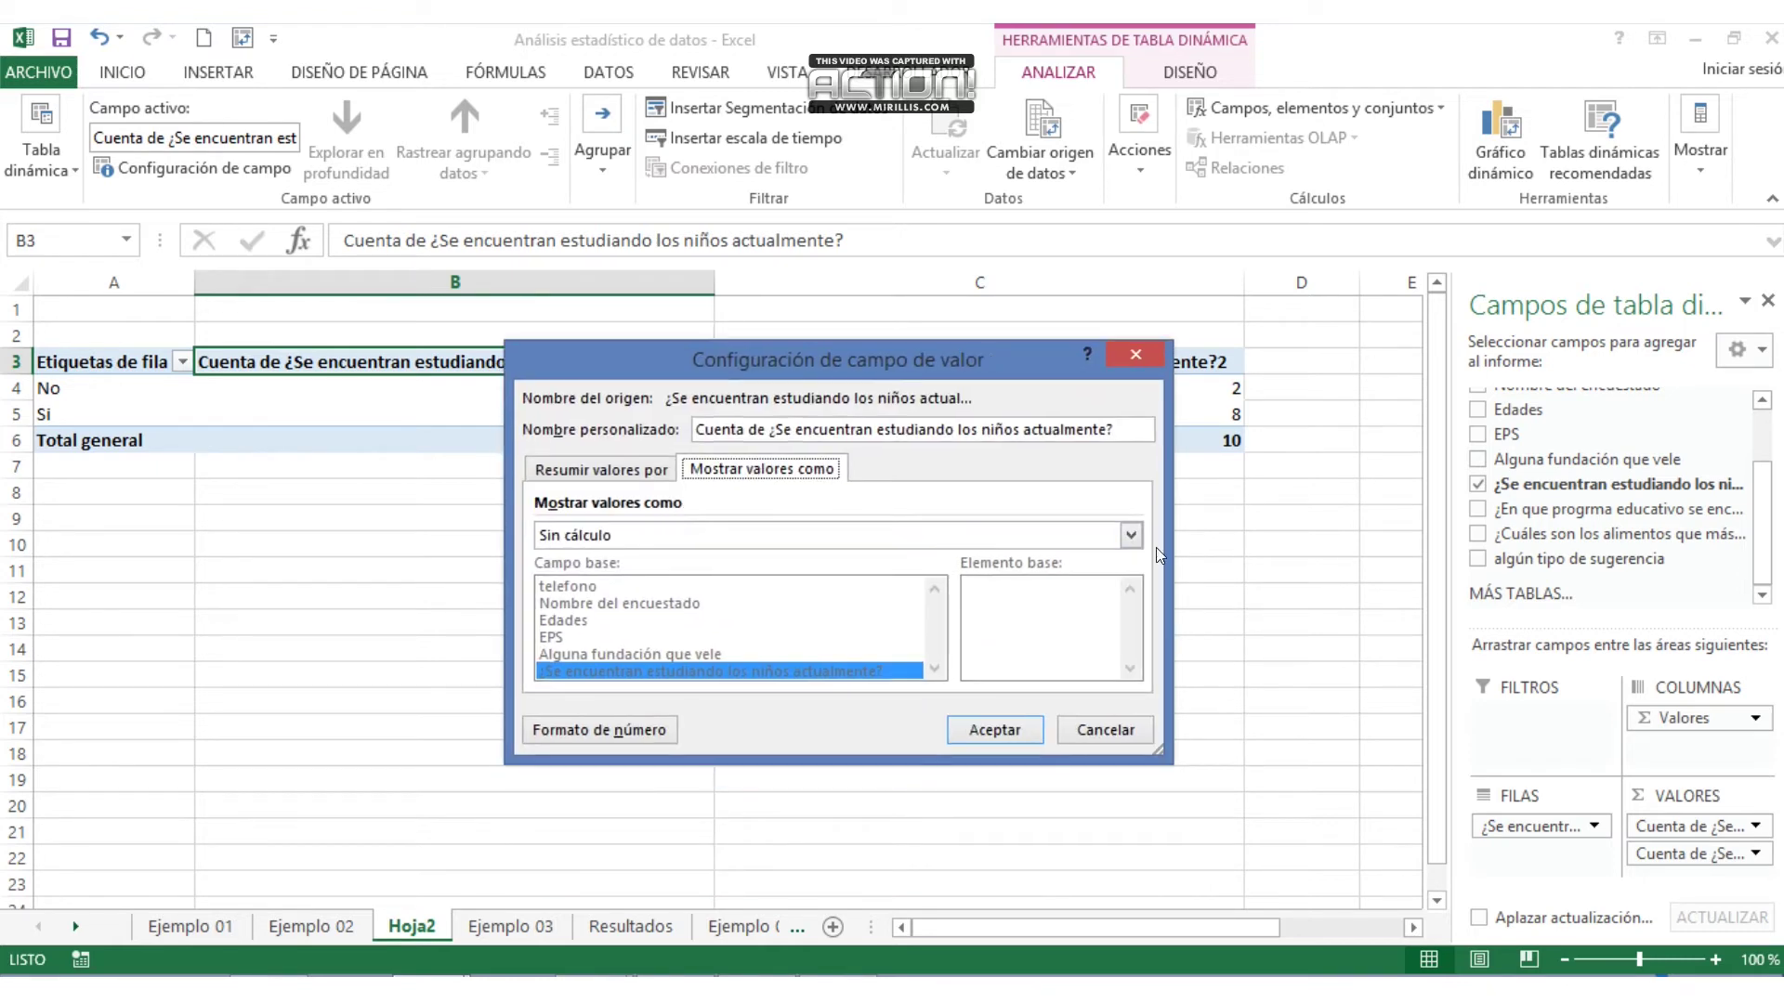
pyautogui.click(1130, 537)
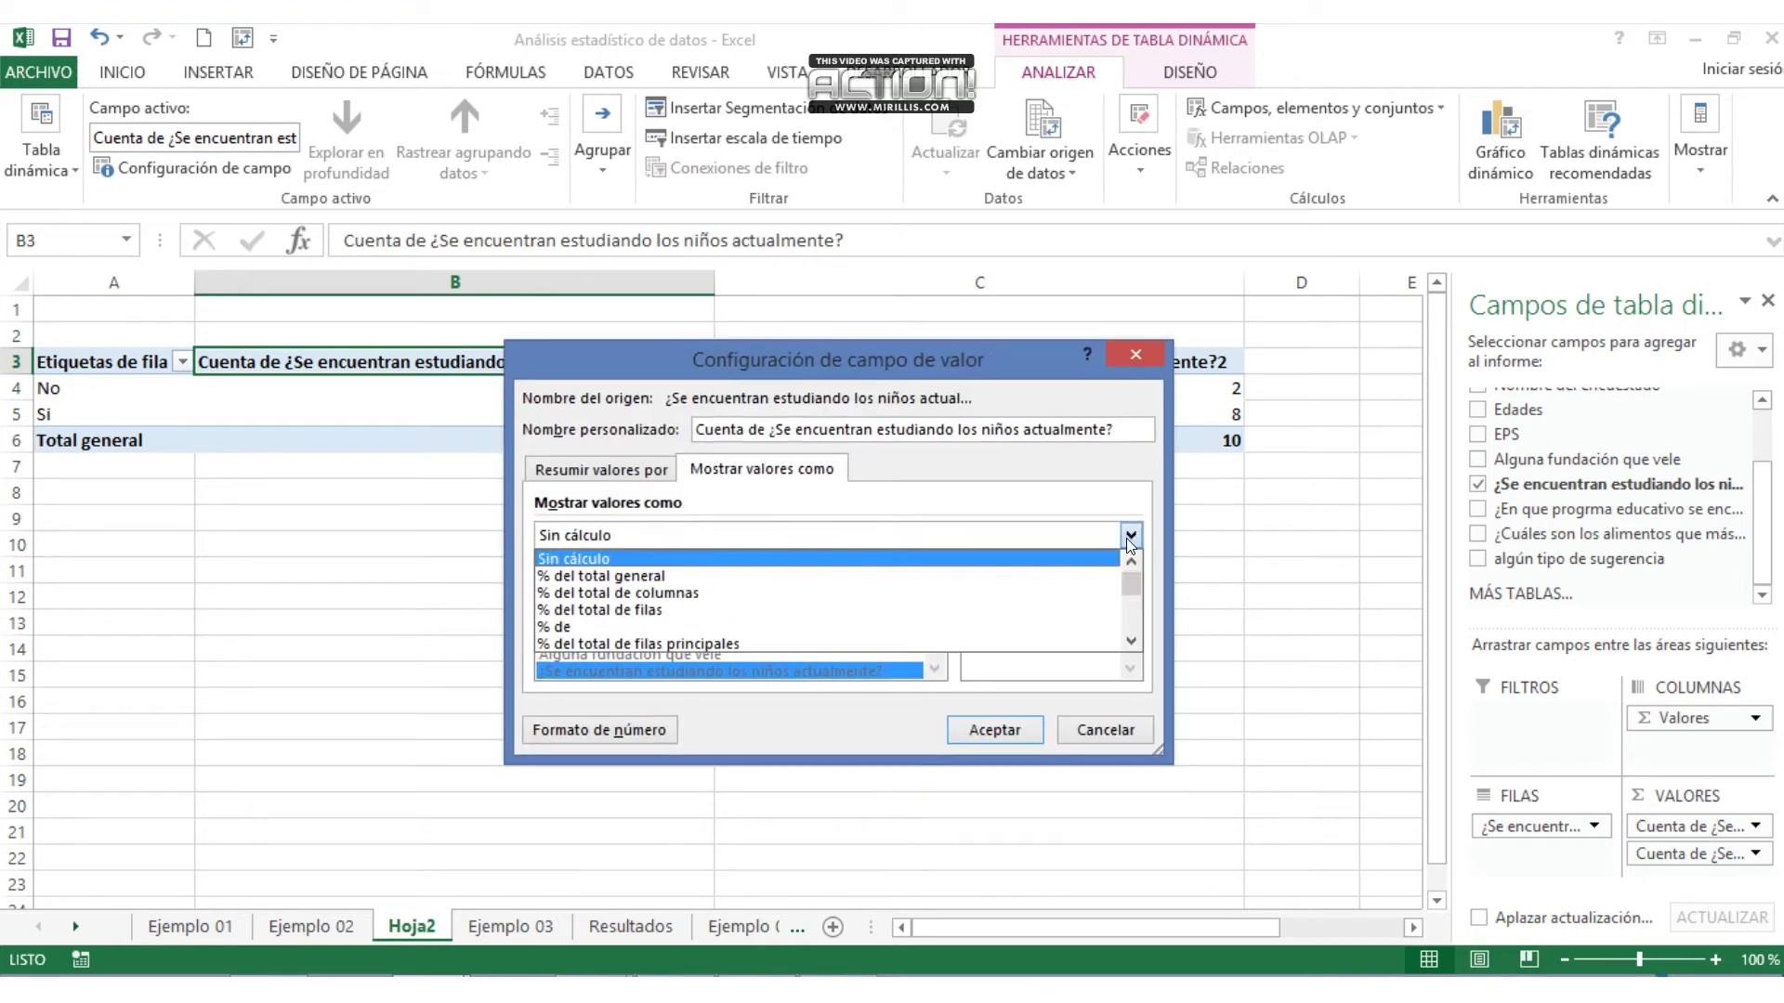
pyautogui.click(864, 575)
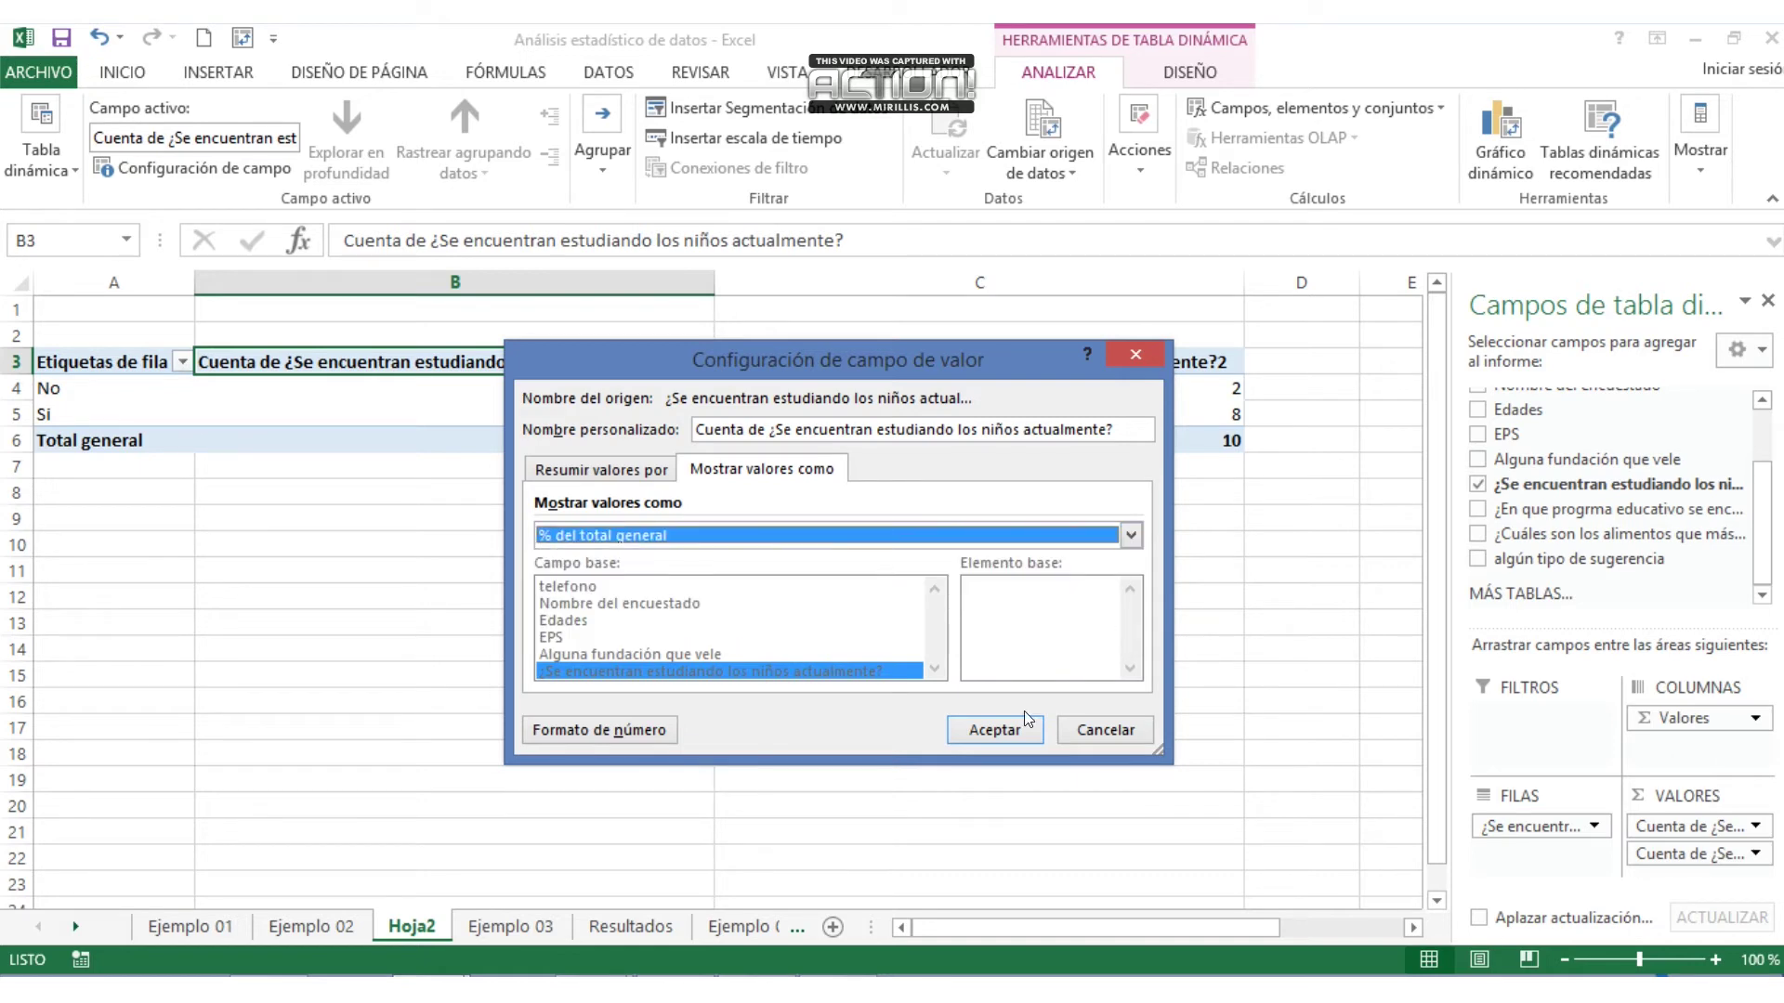
pyautogui.click(994, 729)
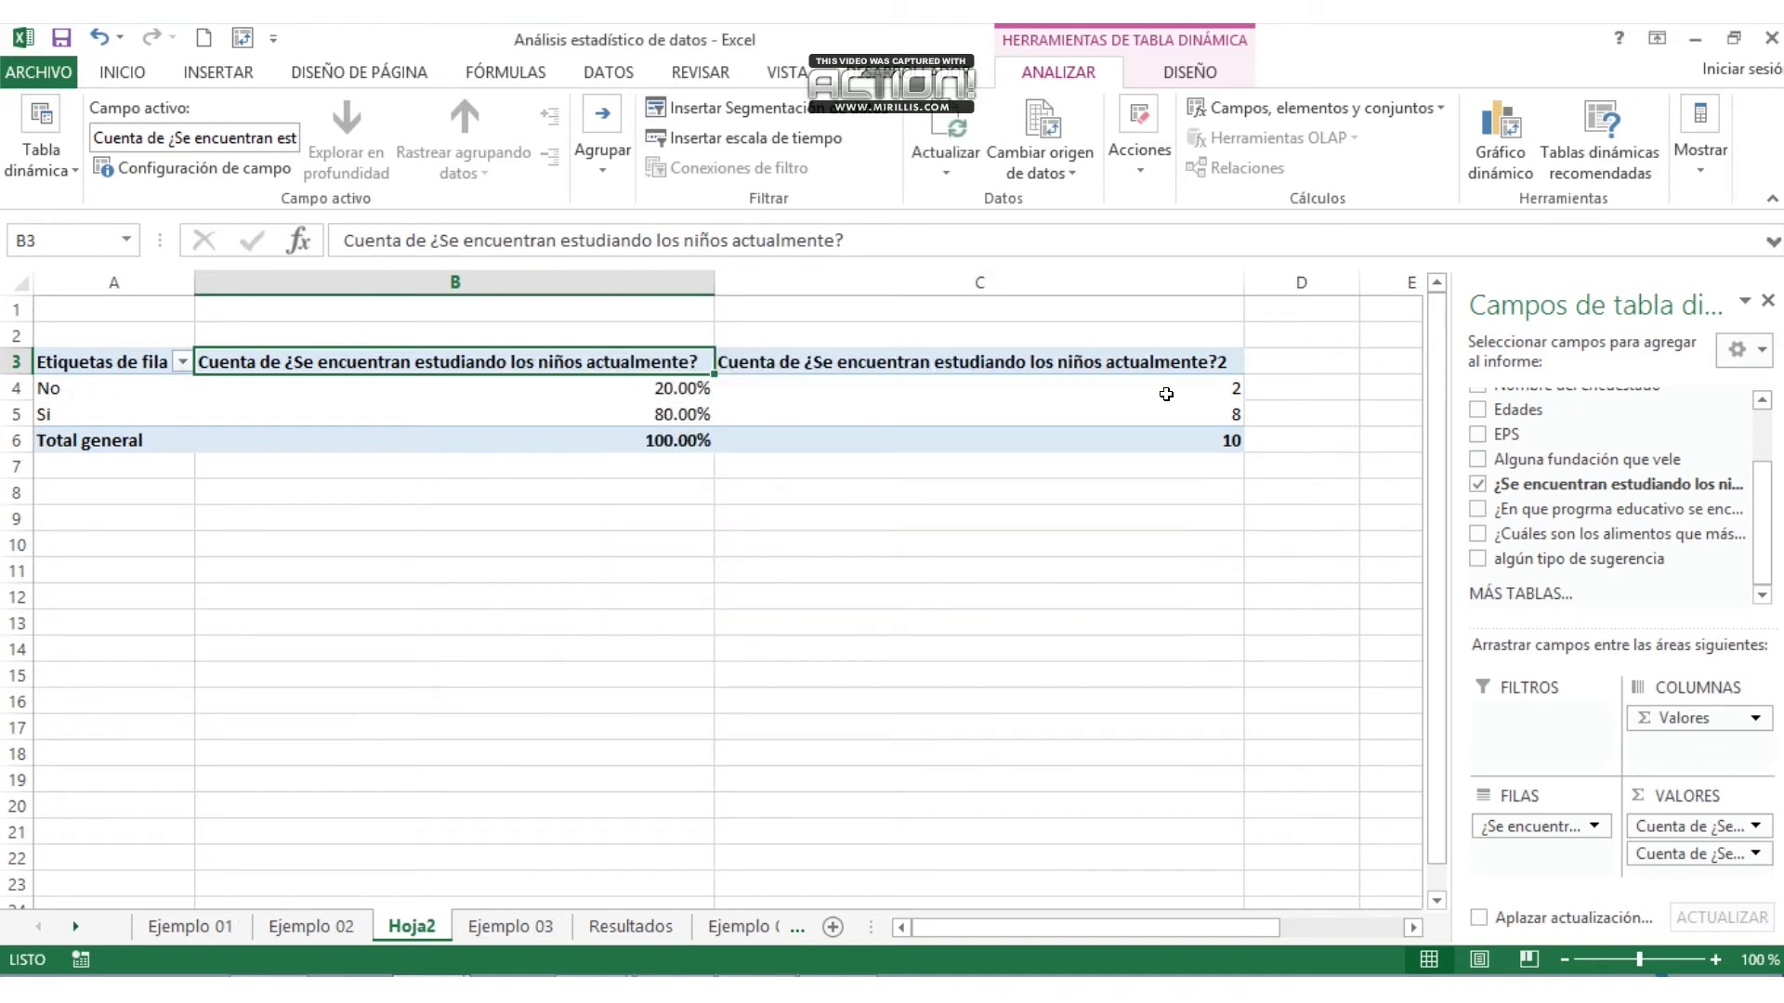
pyautogui.moveTo(1166, 394)
pyautogui.moveTo(625, 401)
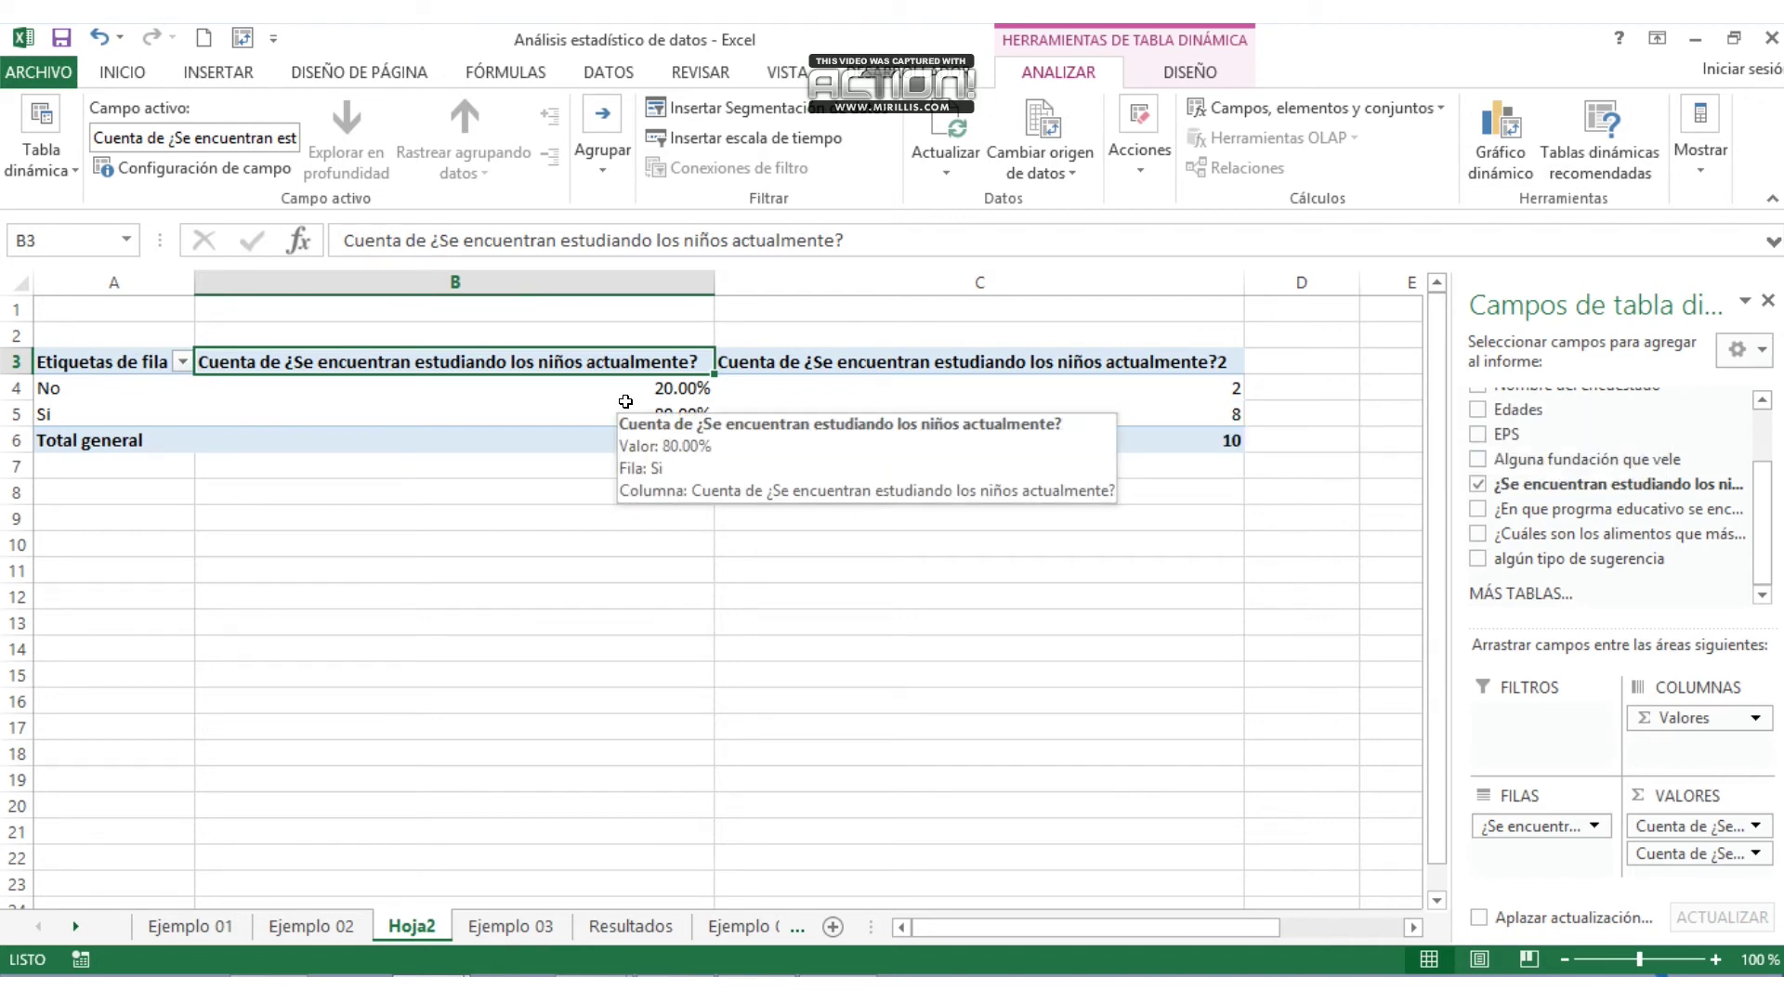
pyautogui.hotkey('ctrl', 'z')
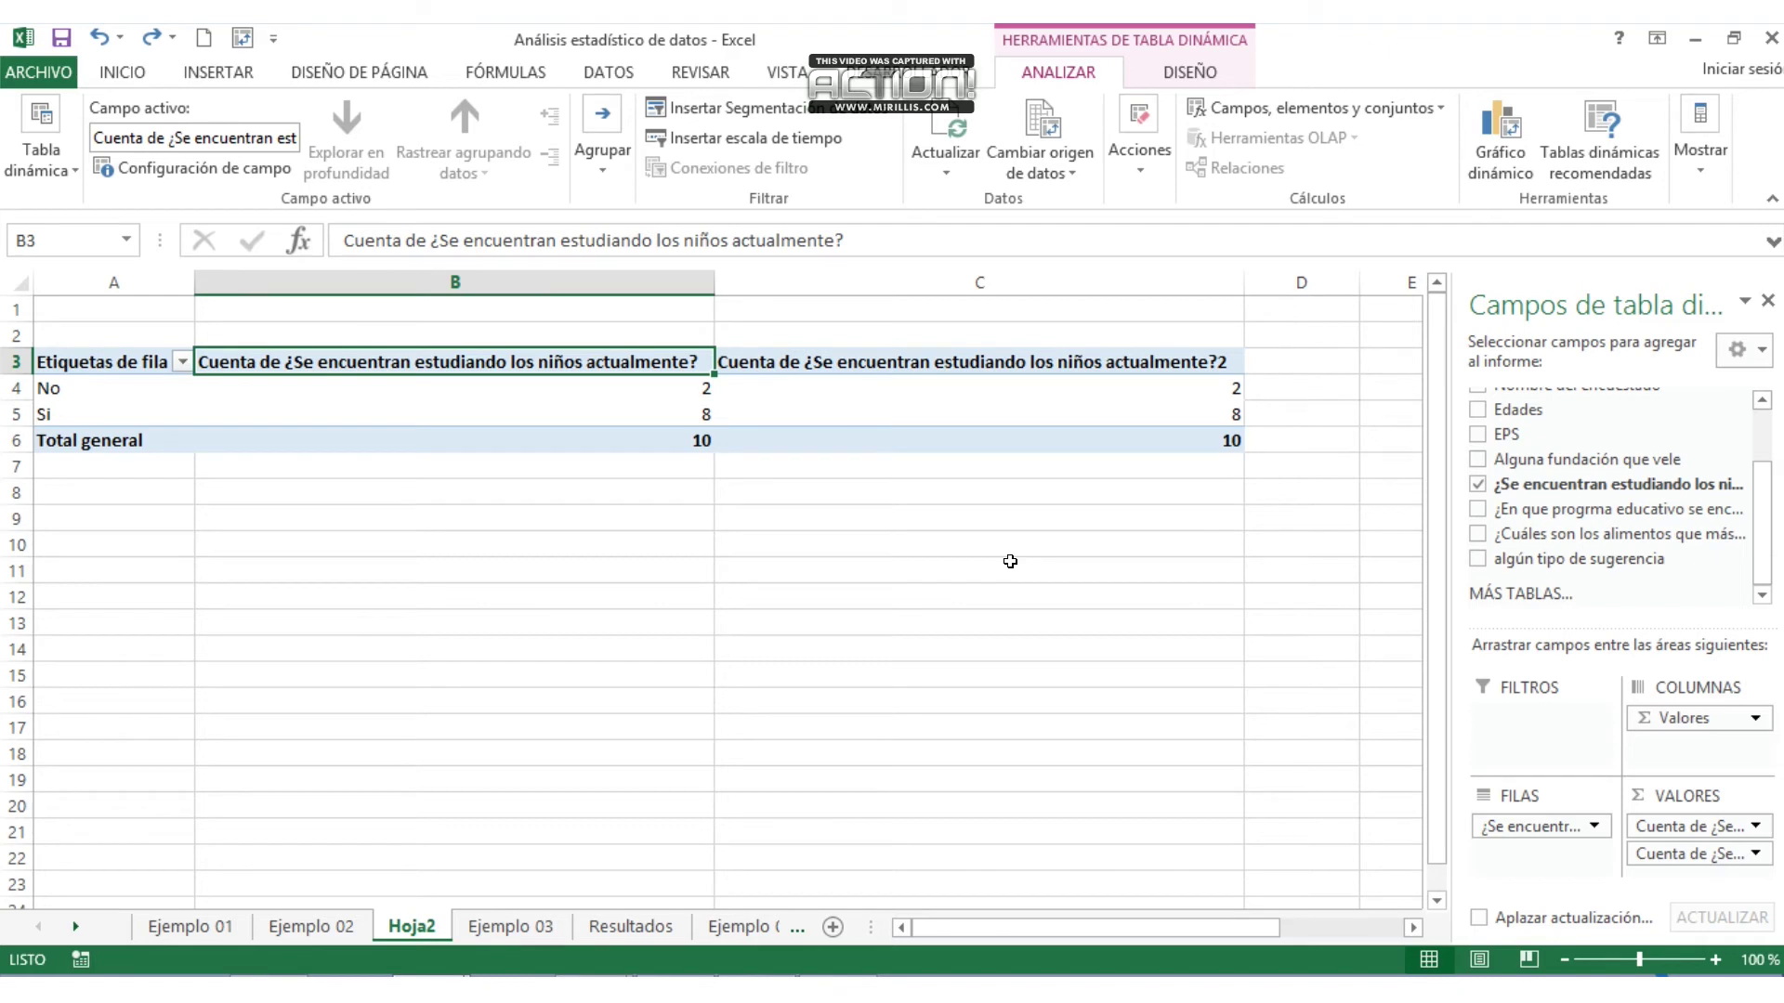
# - Show the first count column of the children's schooling pivot table as % del total general
pyautogui.rightClick(516, 365)
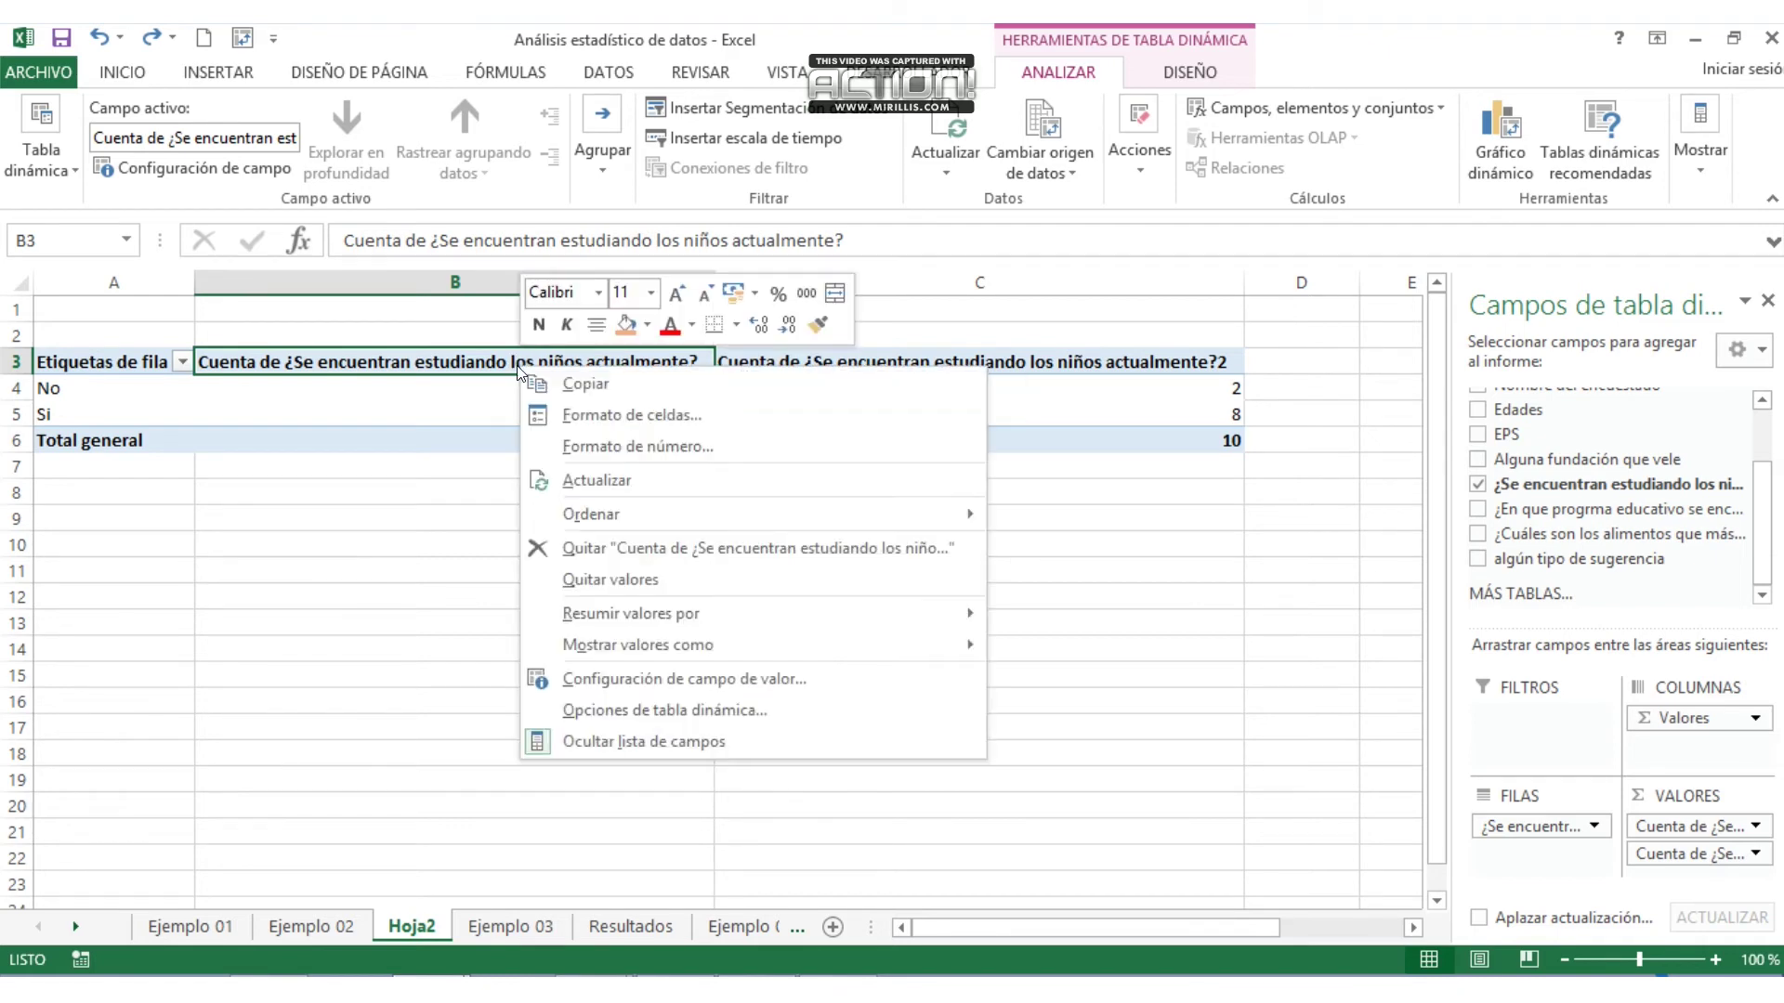
pyautogui.click(699, 679)
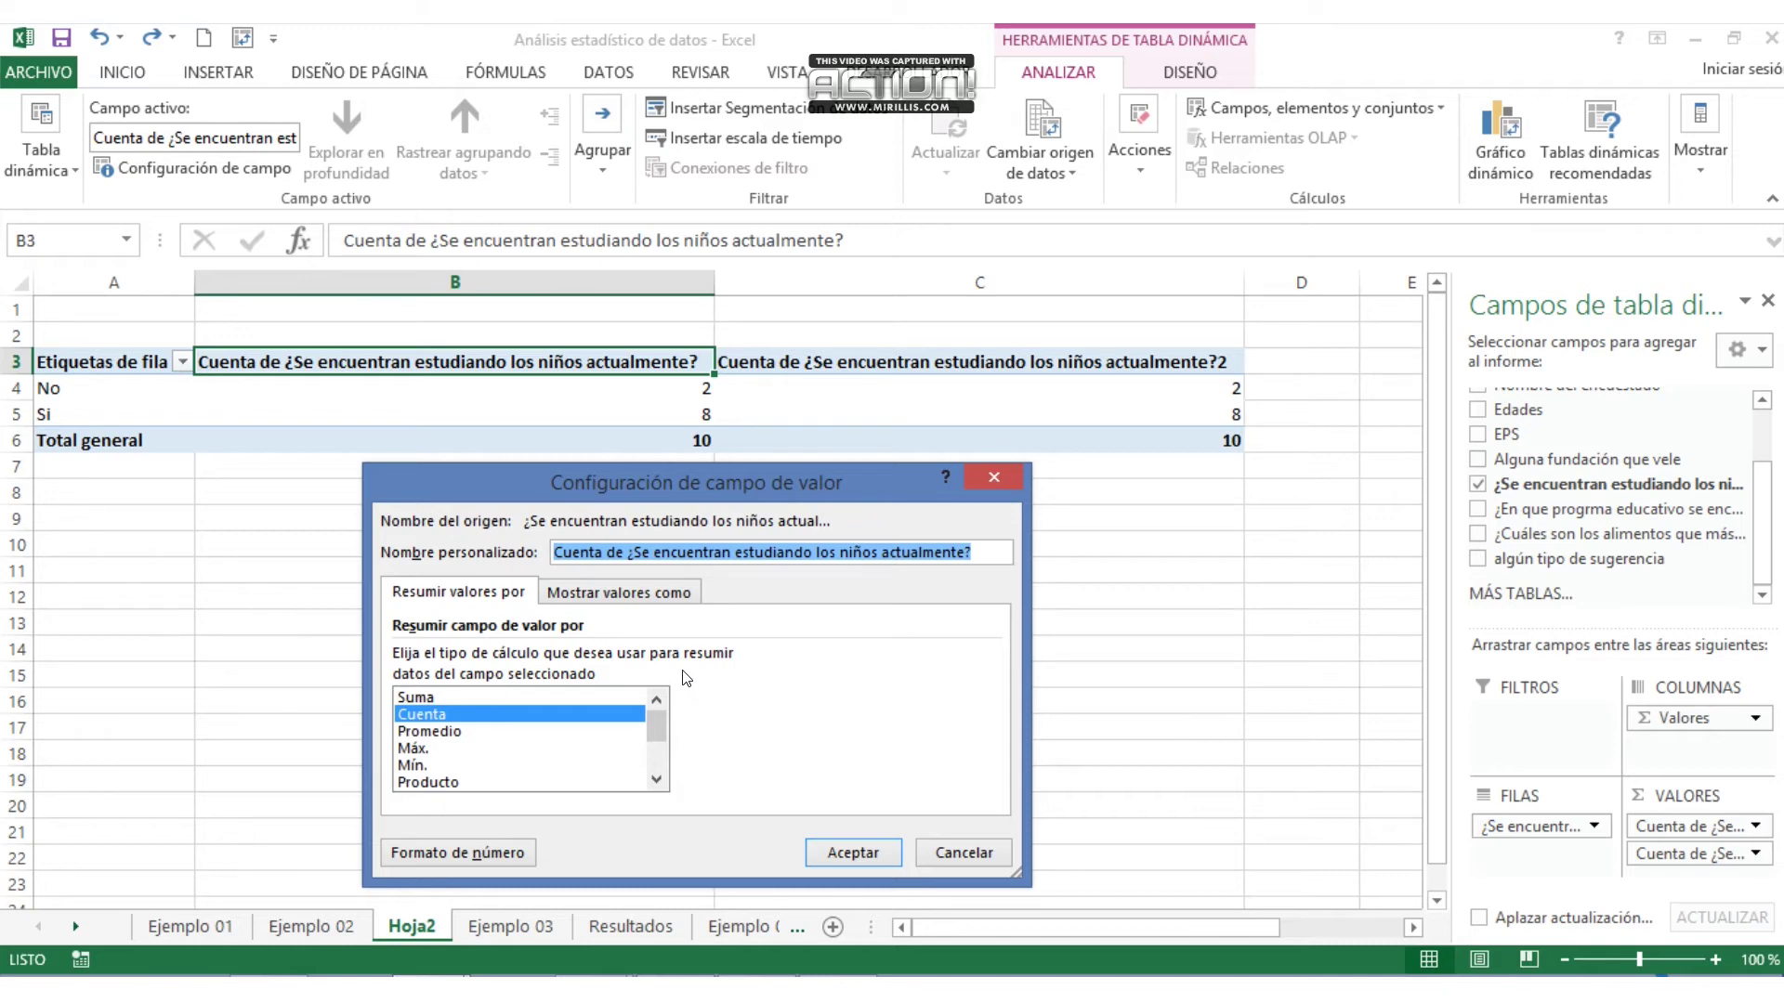
pyautogui.click(685, 600)
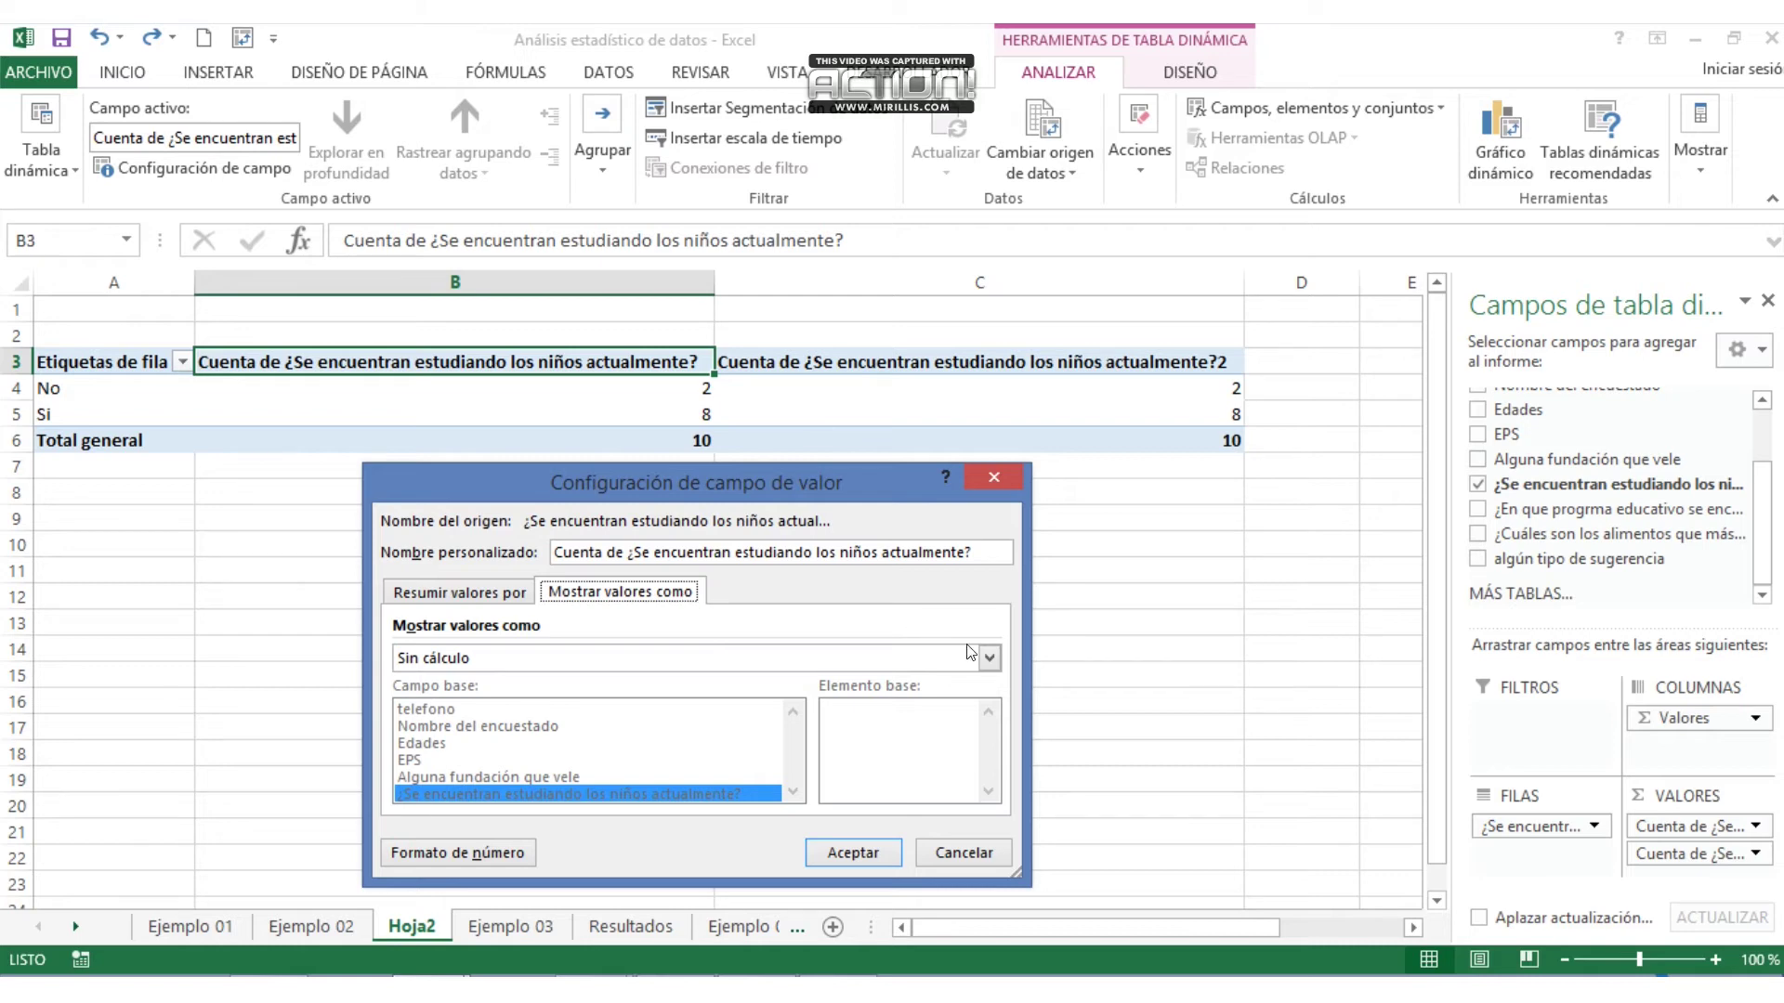
pyautogui.click(989, 658)
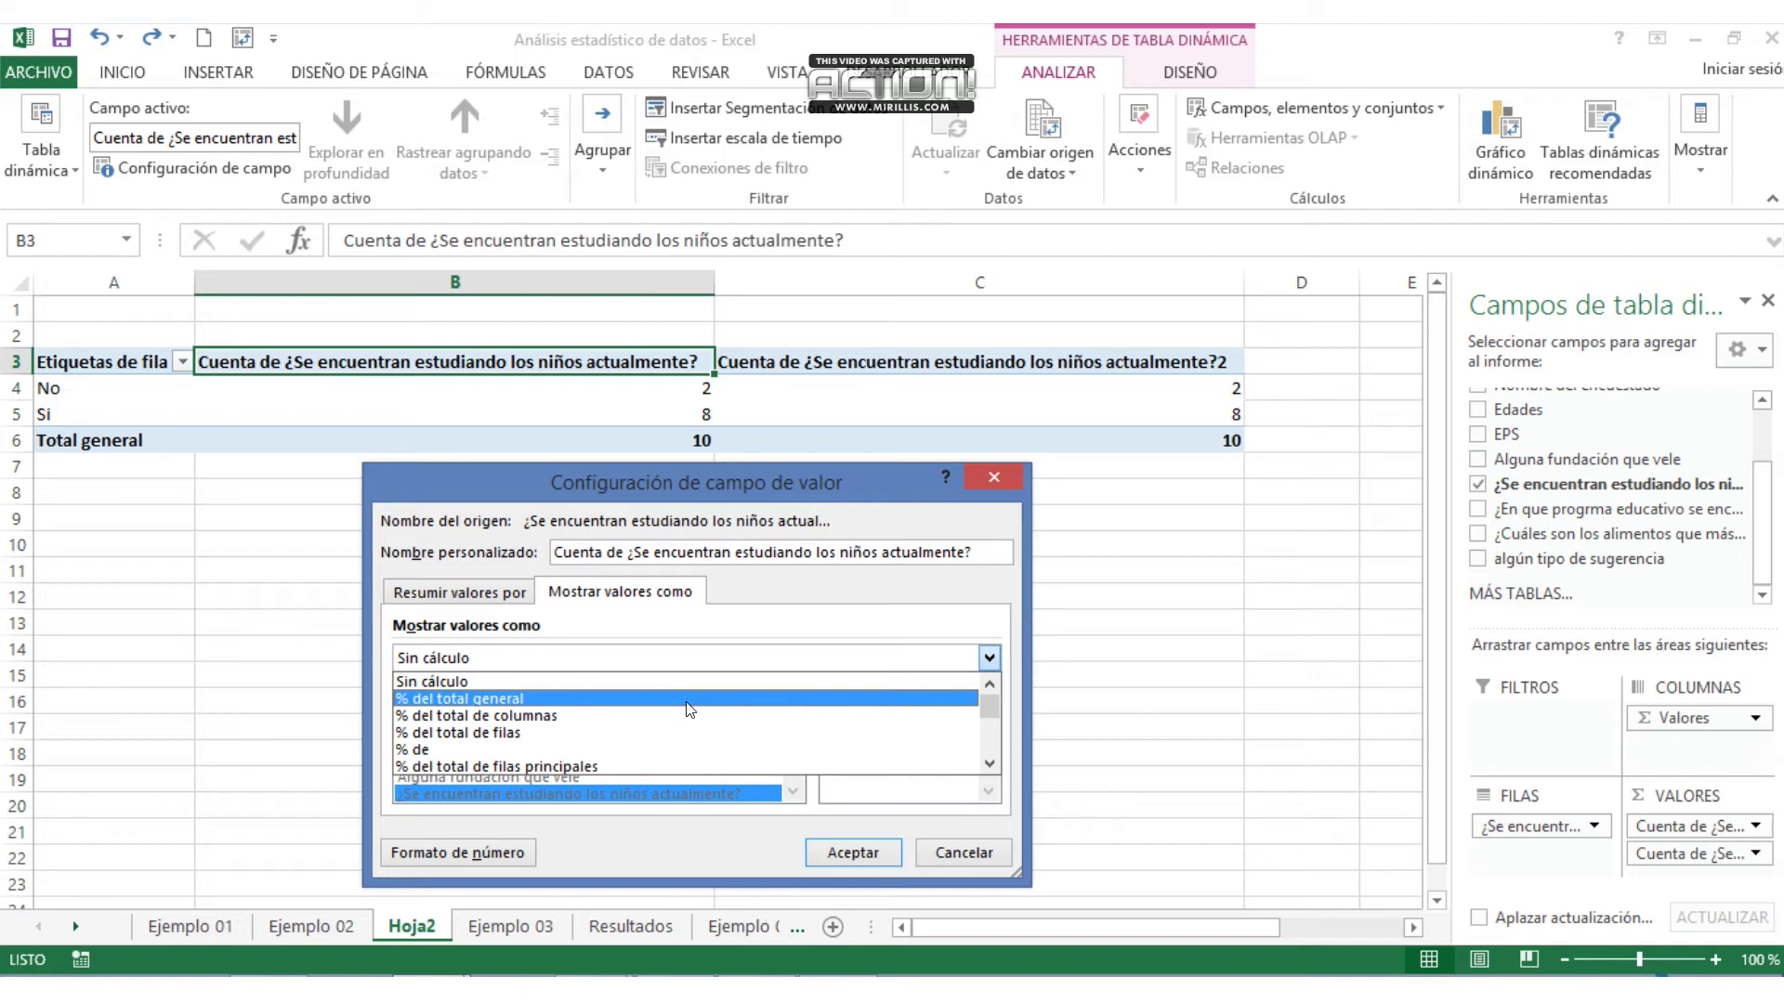
pyautogui.click(788, 703)
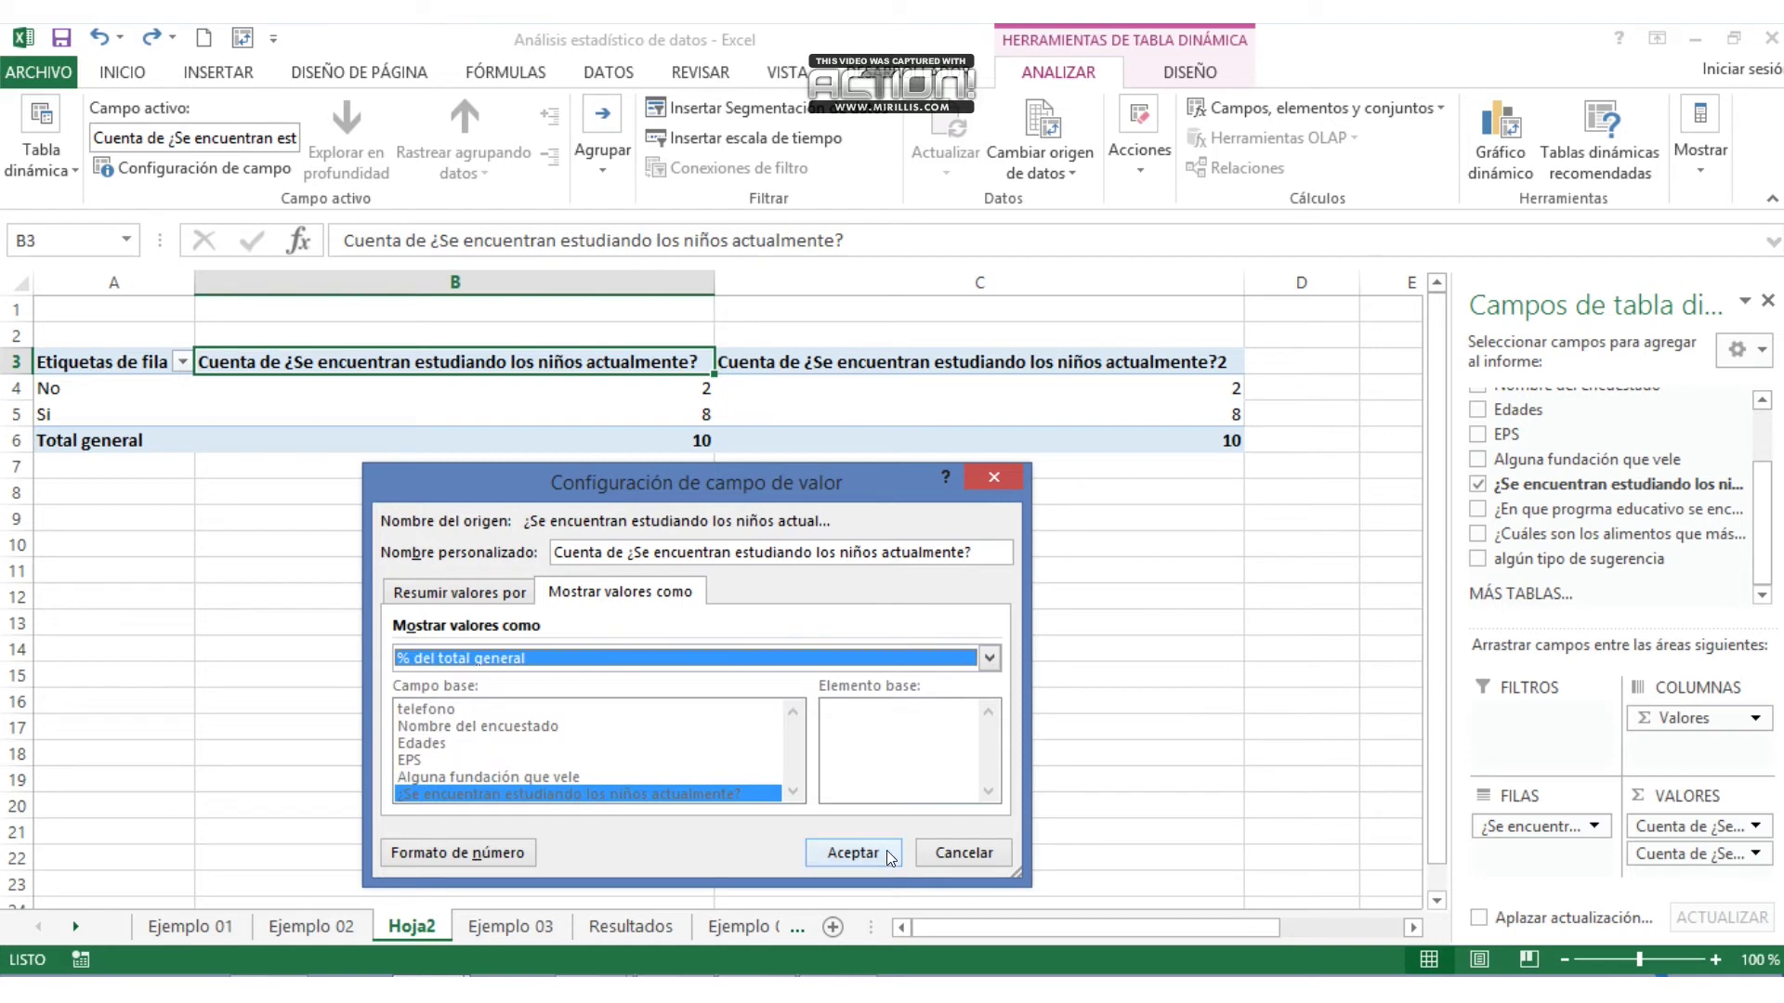
pyautogui.click(853, 853)
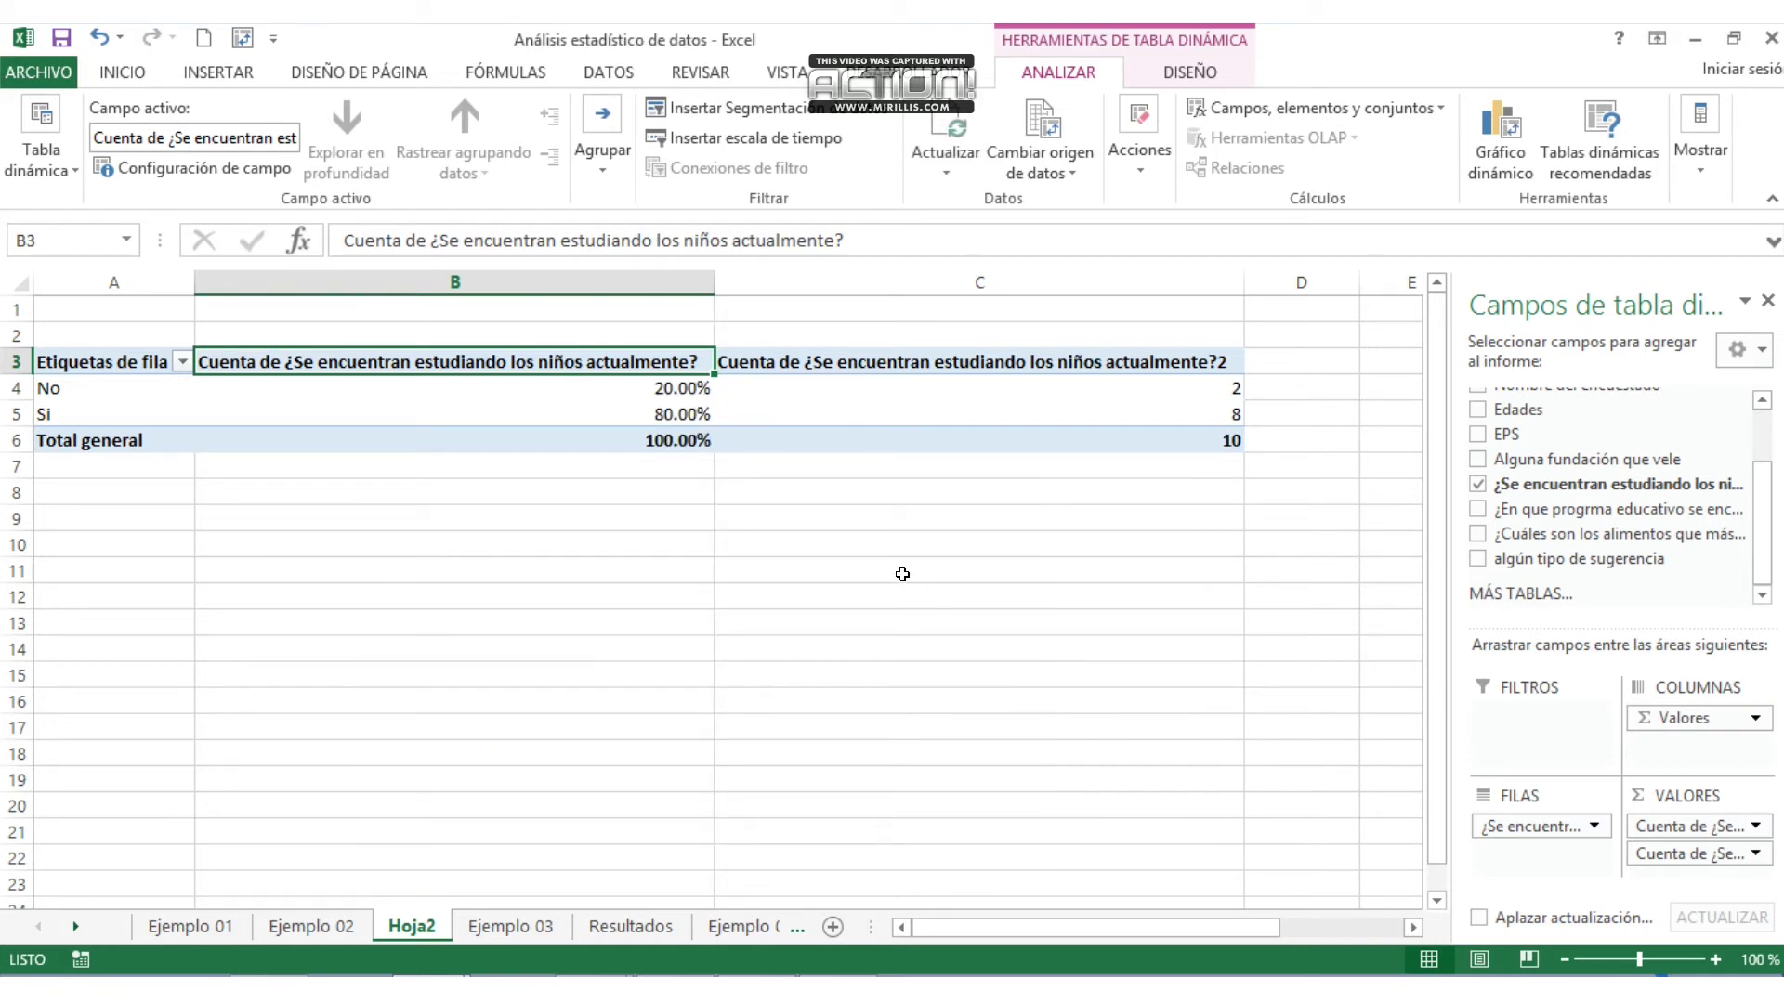
# - Remove the decimals from the percentages in B4:B6, then select the empty cell A9 below the pivot table
pyautogui.click(664, 385)
pyautogui.moveTo(669, 416); pyautogui.dragTo(669, 440)
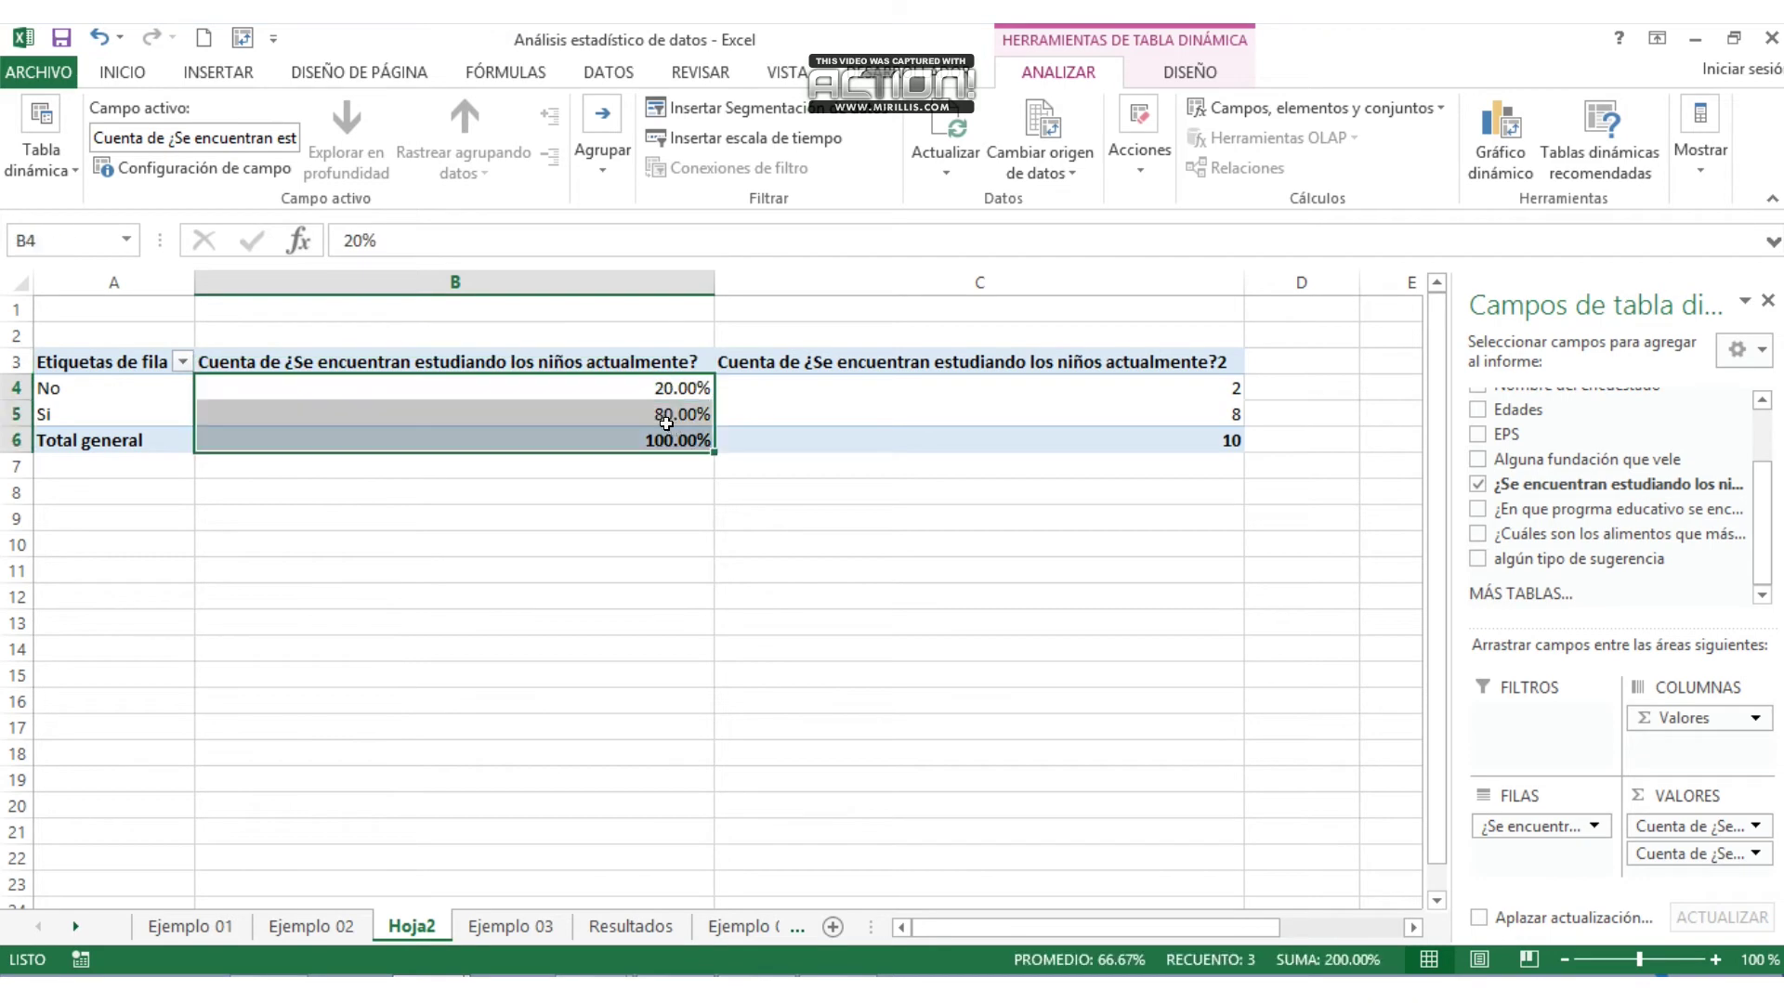
pyautogui.click(122, 72)
pyautogui.click(923, 158)
pyautogui.click(922, 158)
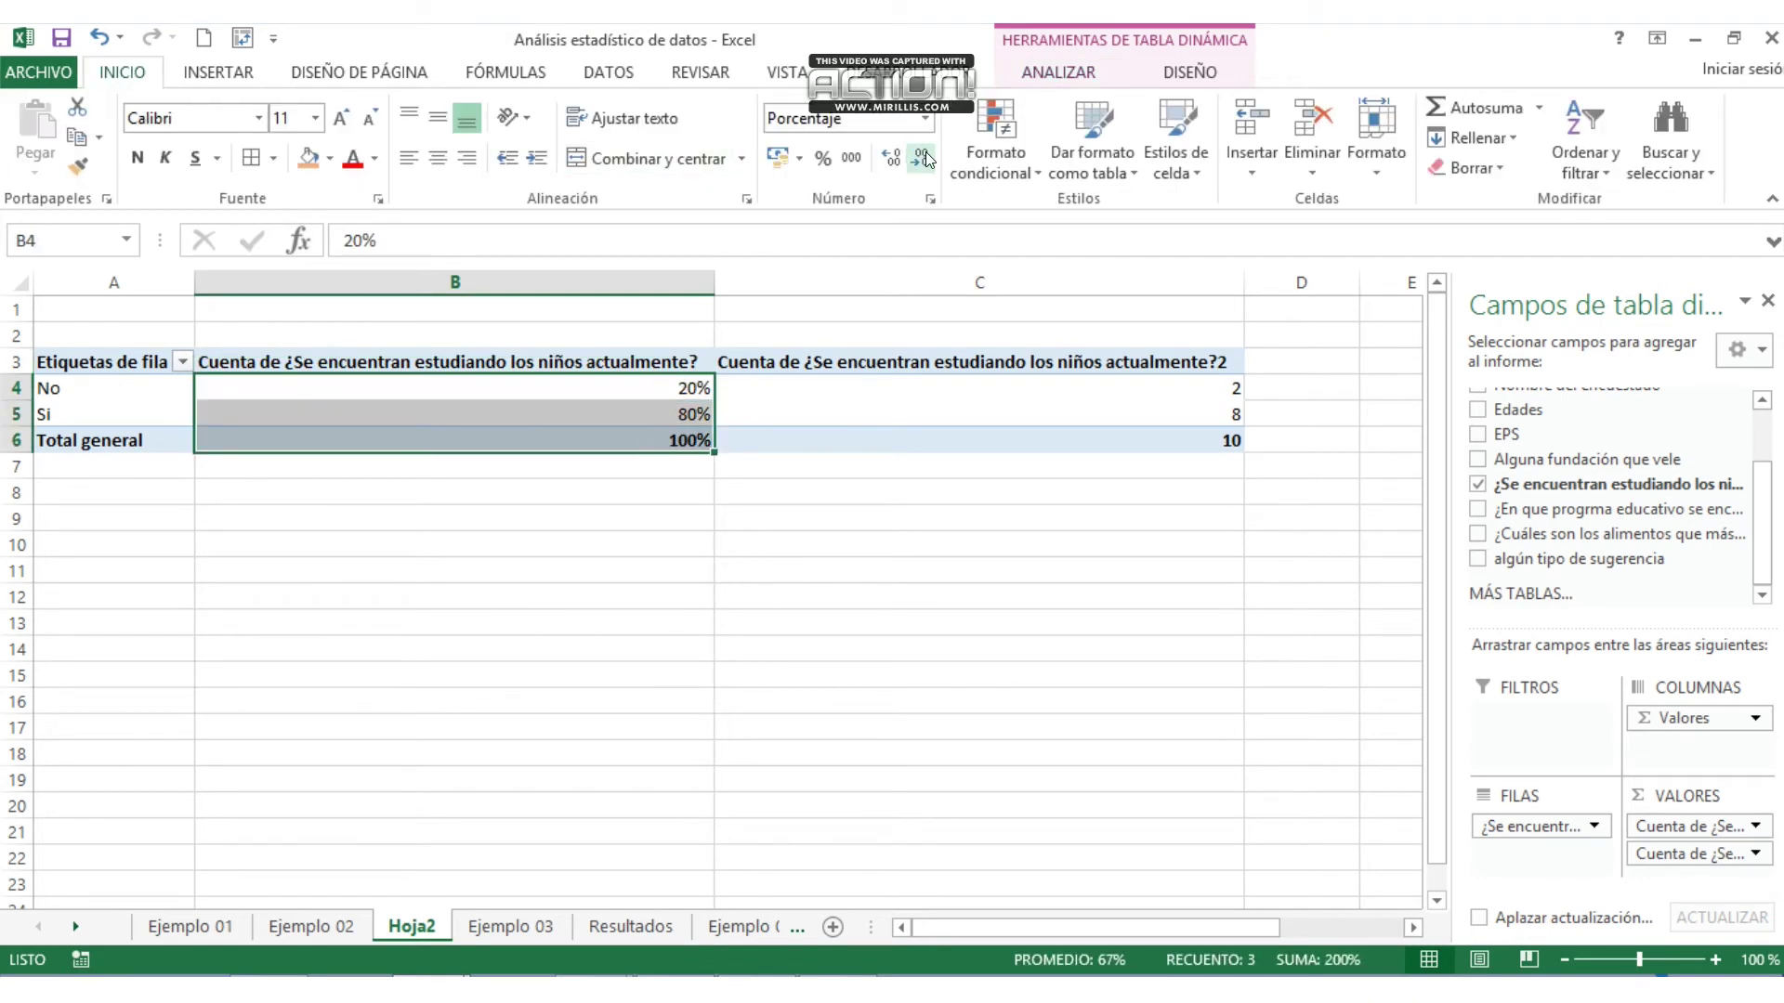
pyautogui.click(1002, 393)
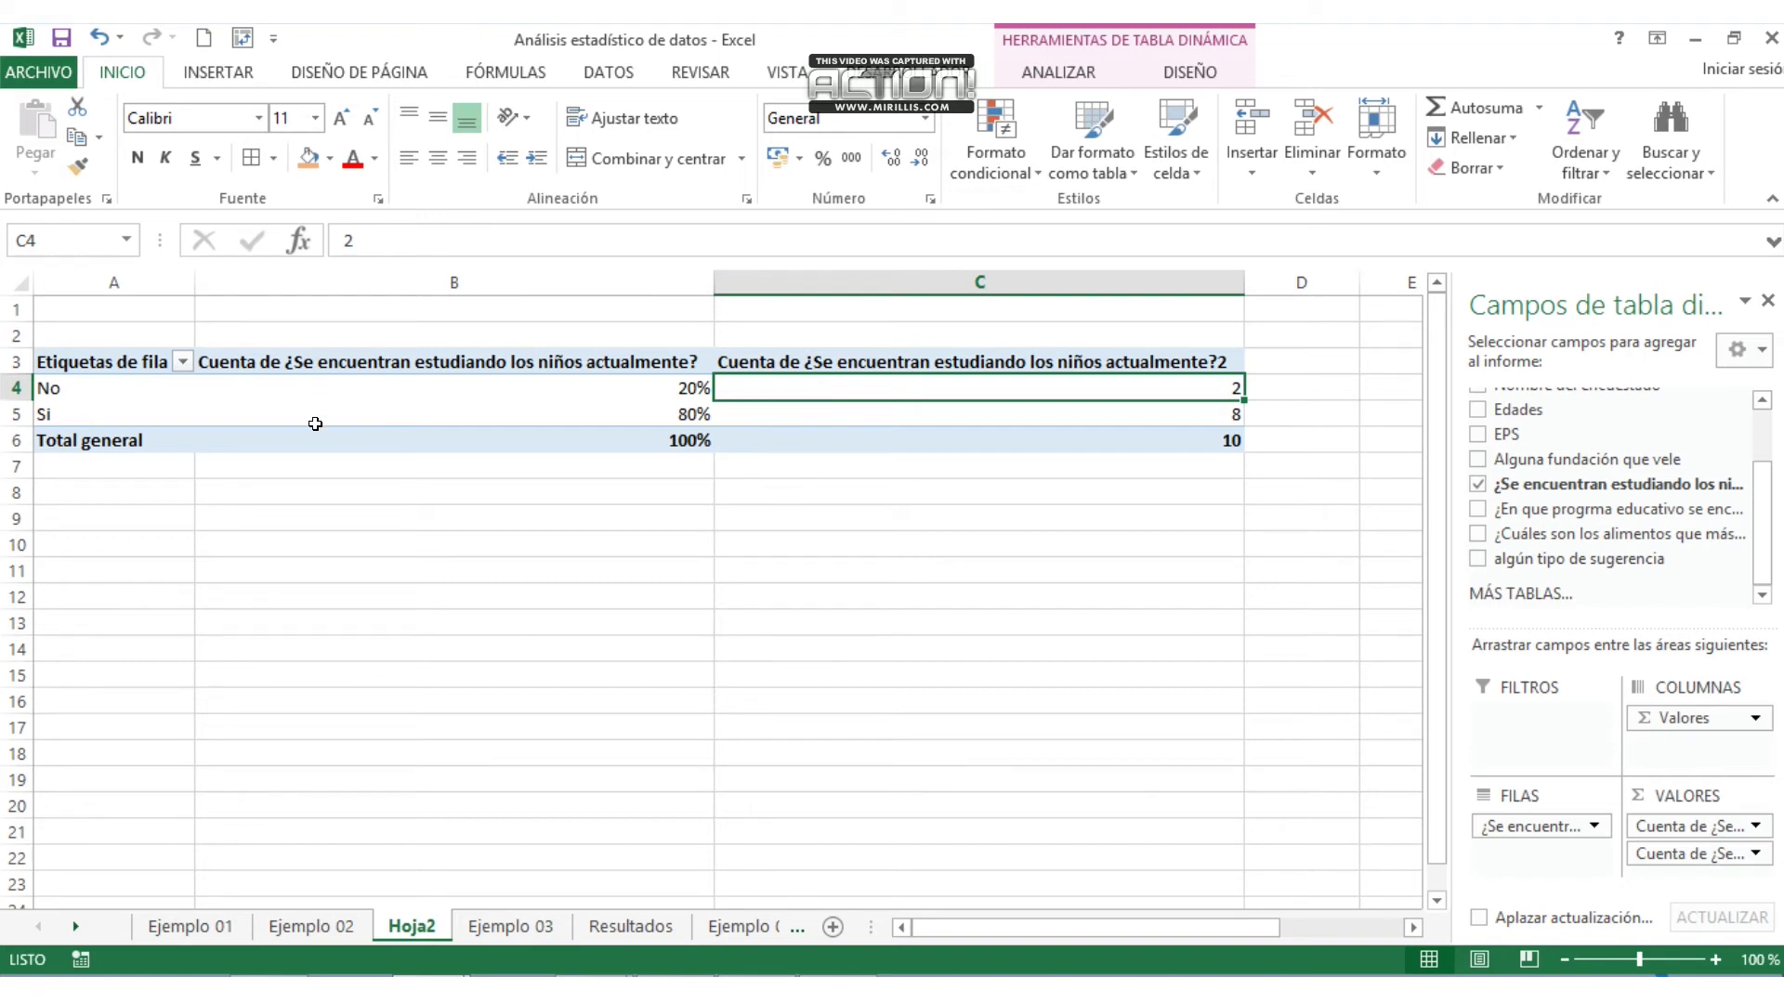
pyautogui.click(72, 522)
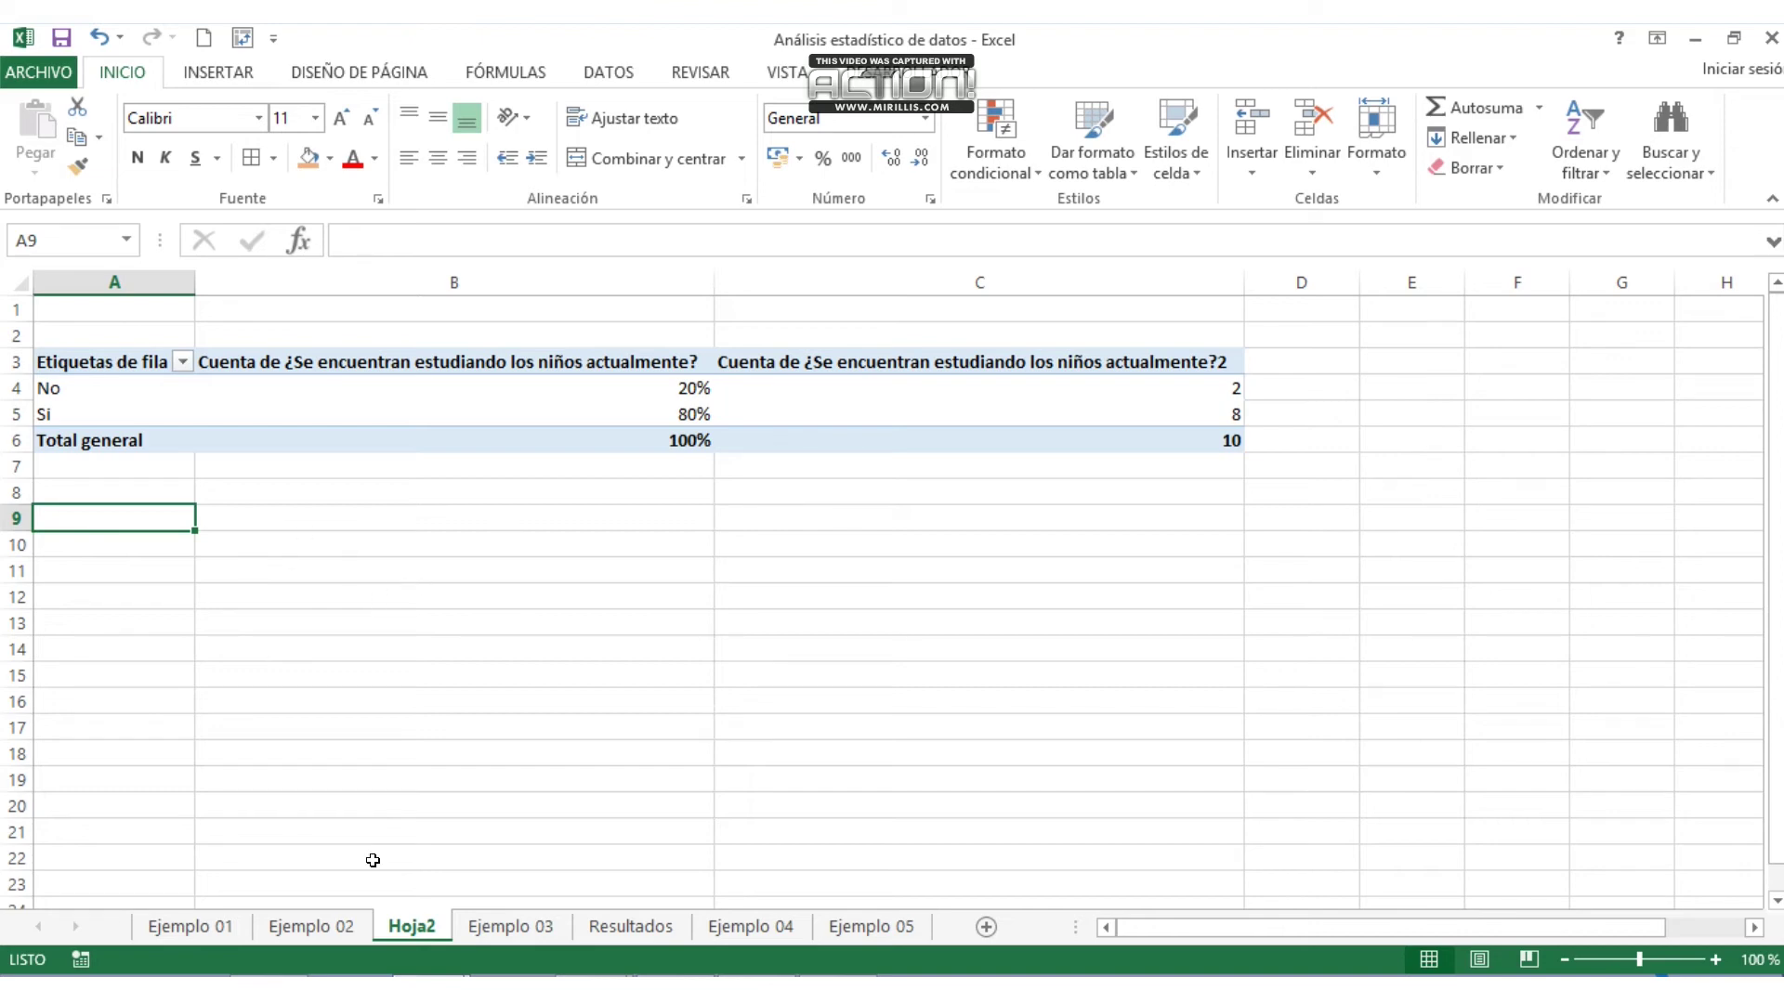
# - Start a second pivot table from 'Ejemplo 03'!$A$2:$K$12, choosing an existing worksheet as its location
pyautogui.click(524, 929)
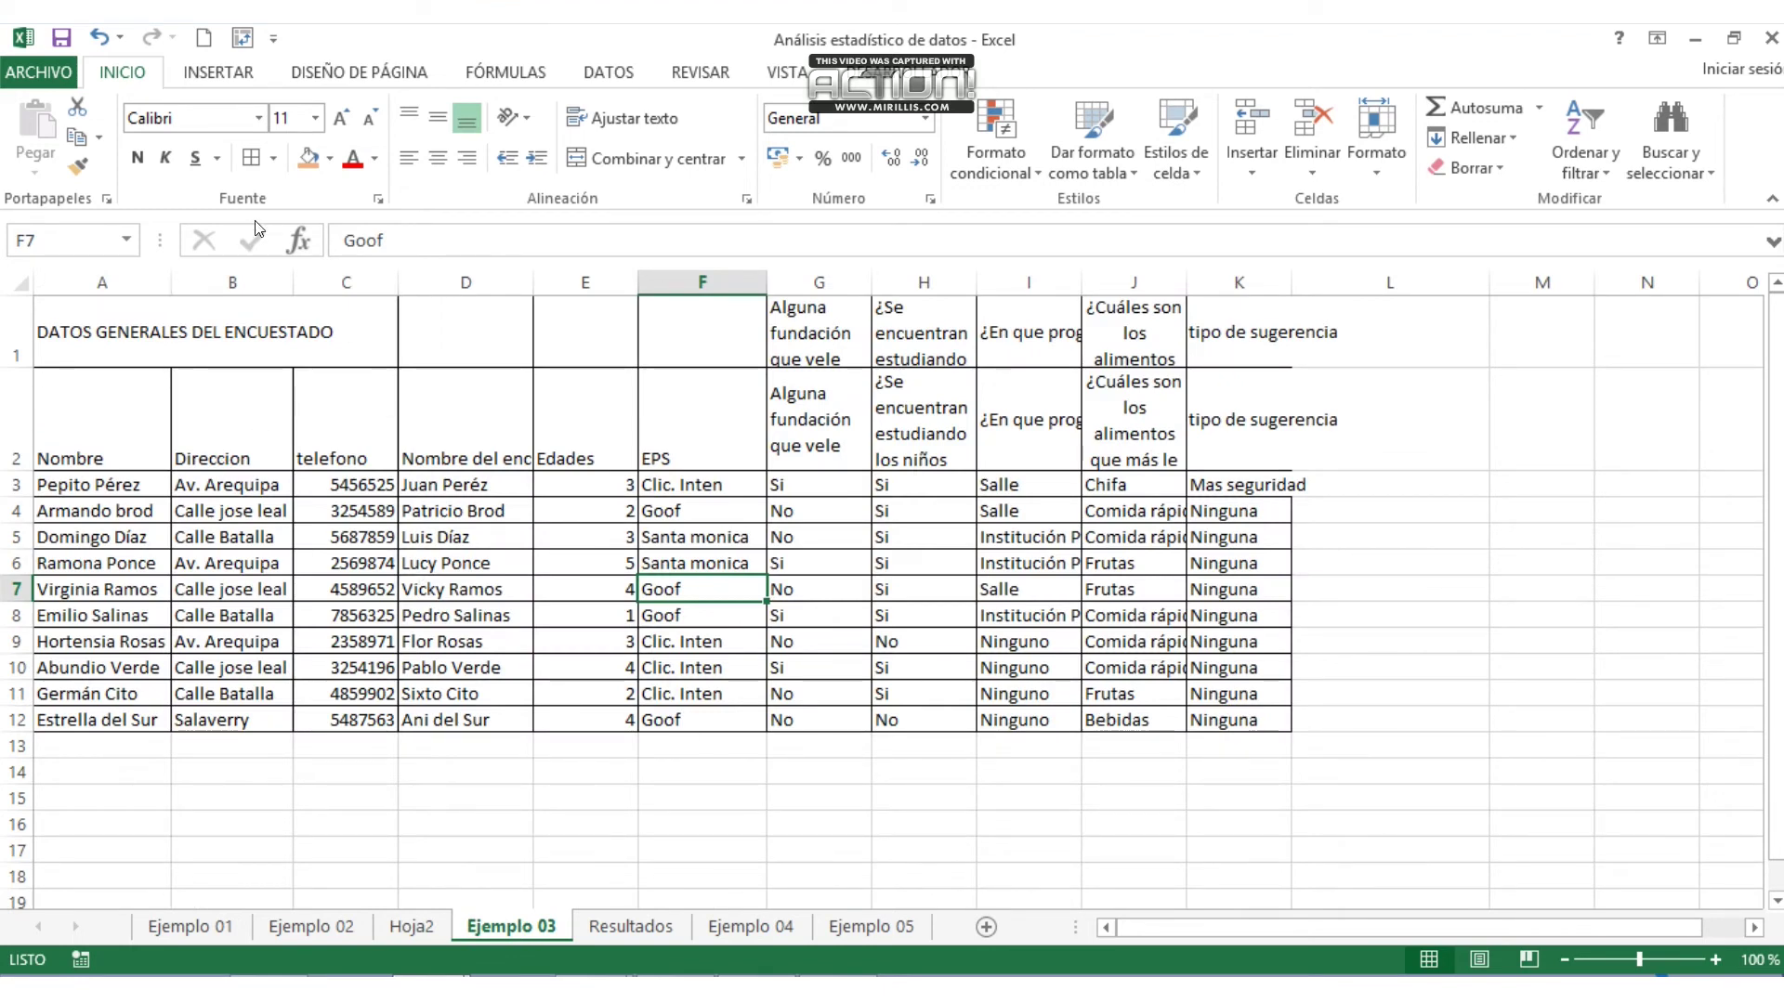
pyautogui.click(219, 72)
pyautogui.click(40, 139)
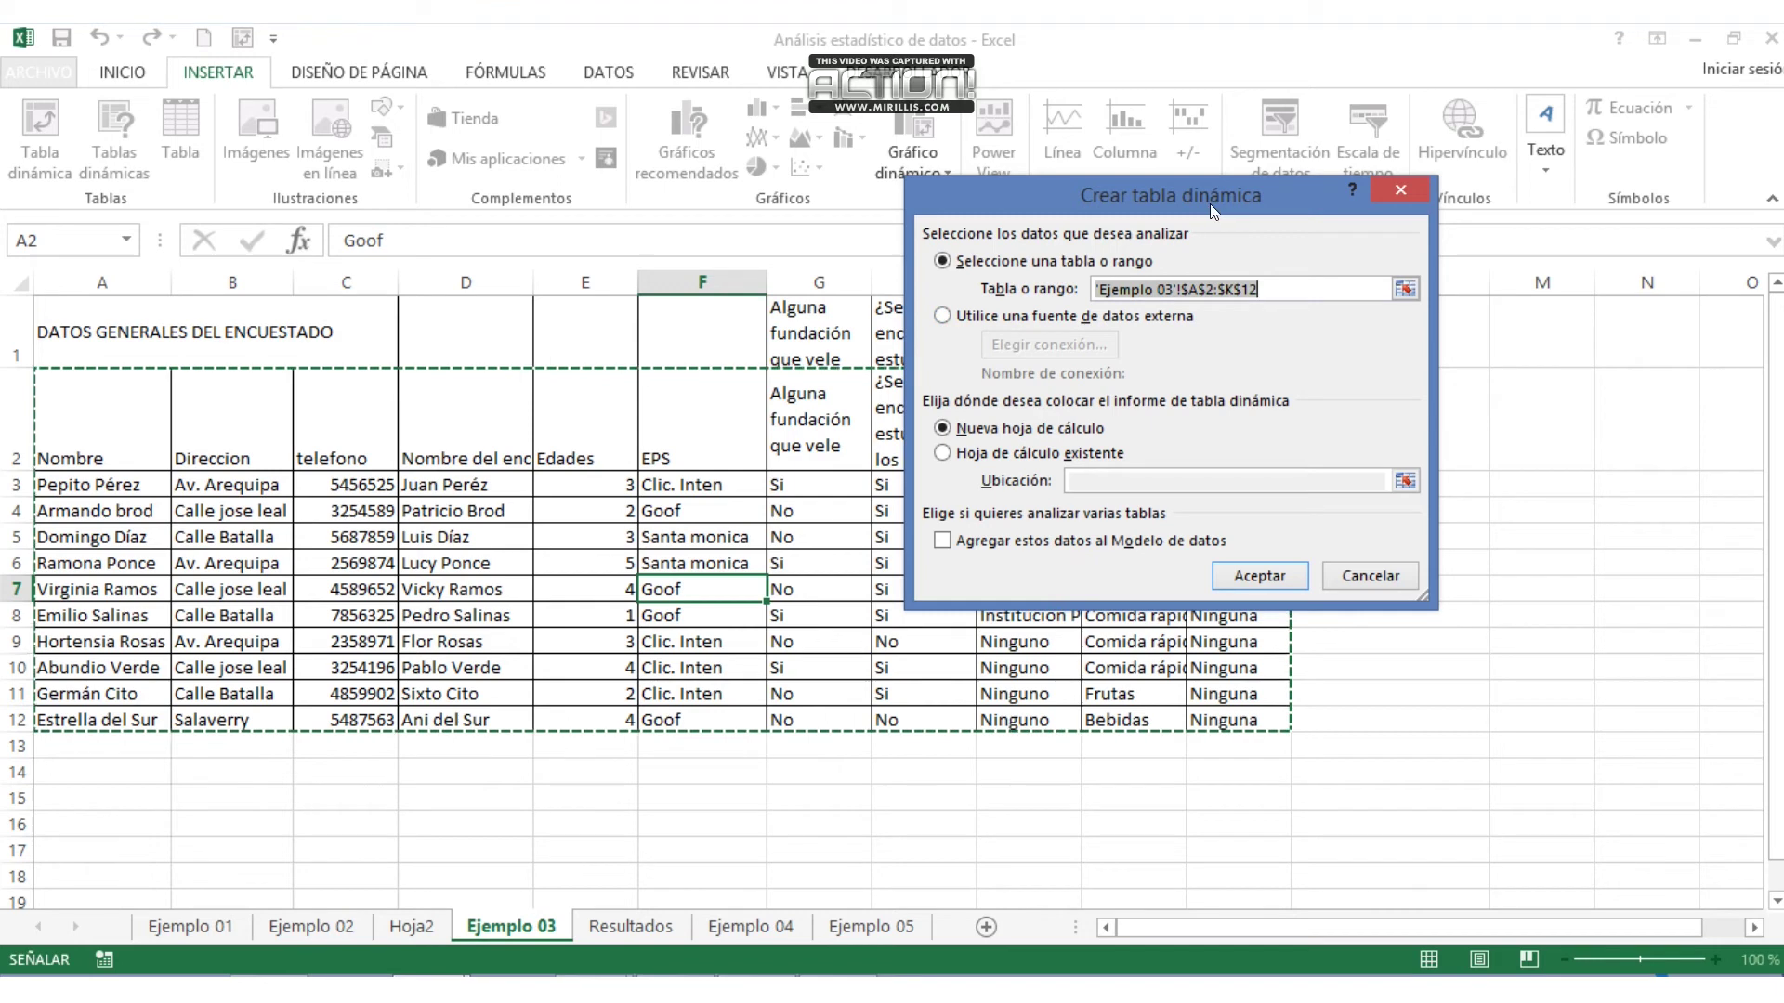
pyautogui.moveTo(1213, 197); pyautogui.dragTo(1354, 258)
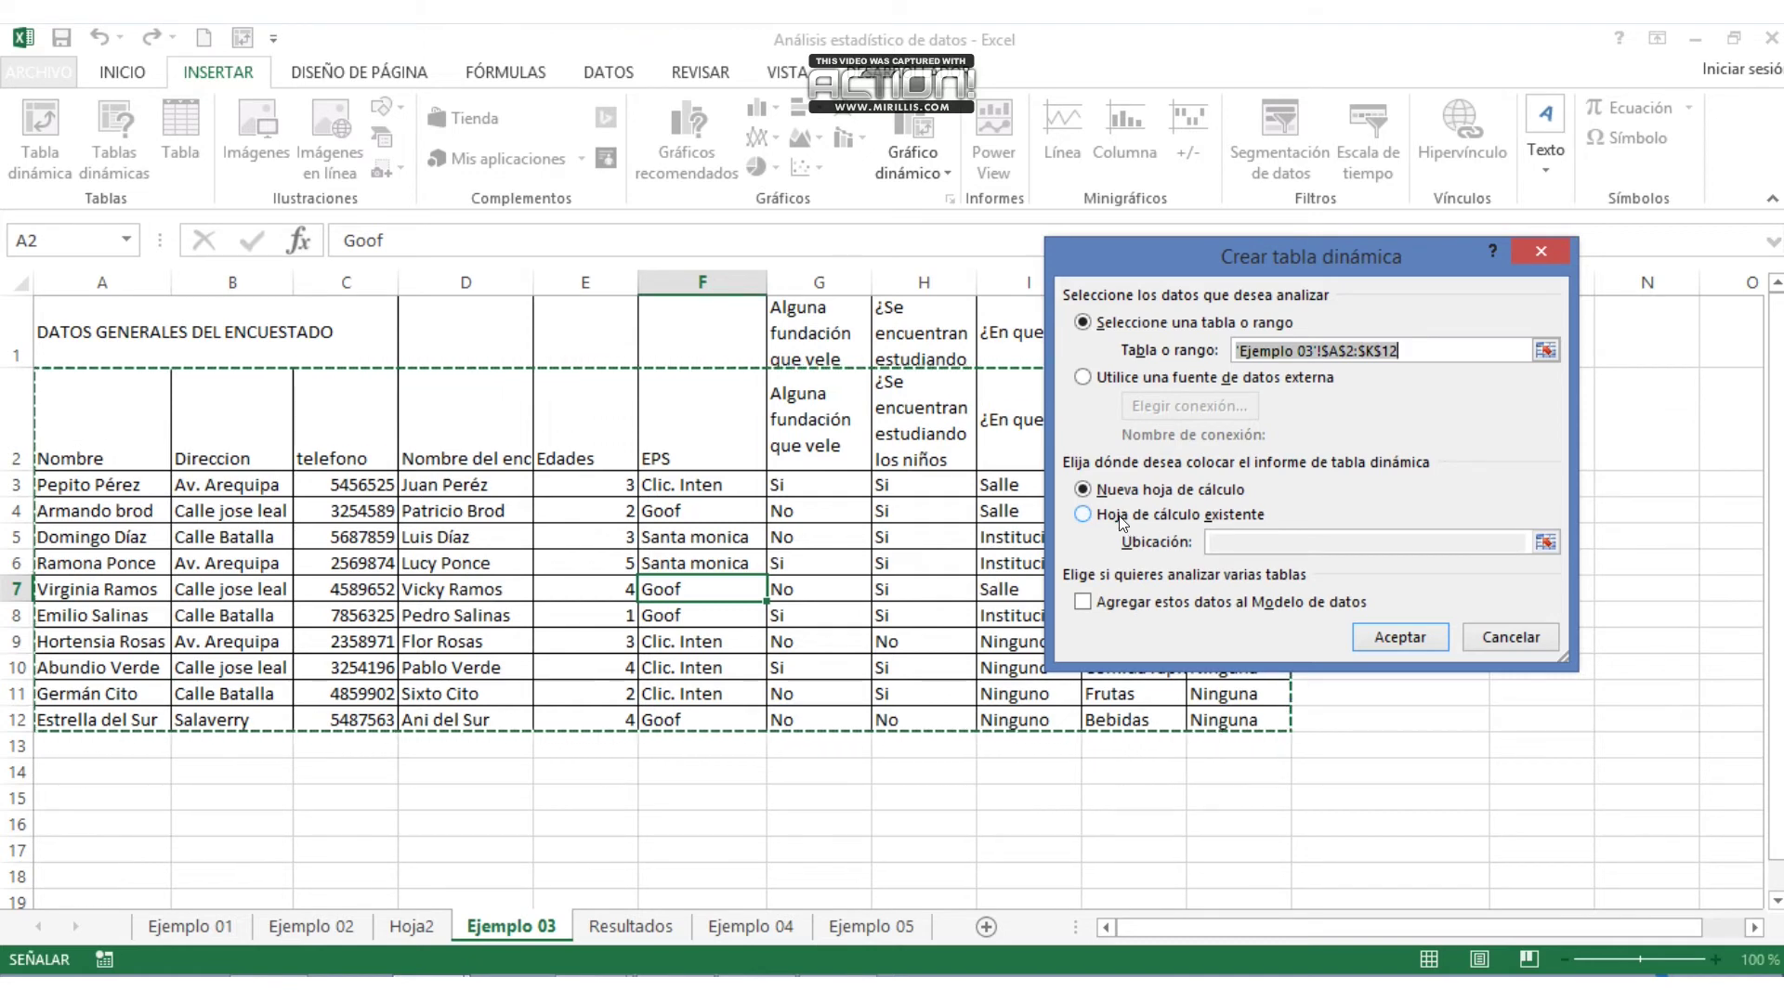
pyautogui.click(1094, 518)
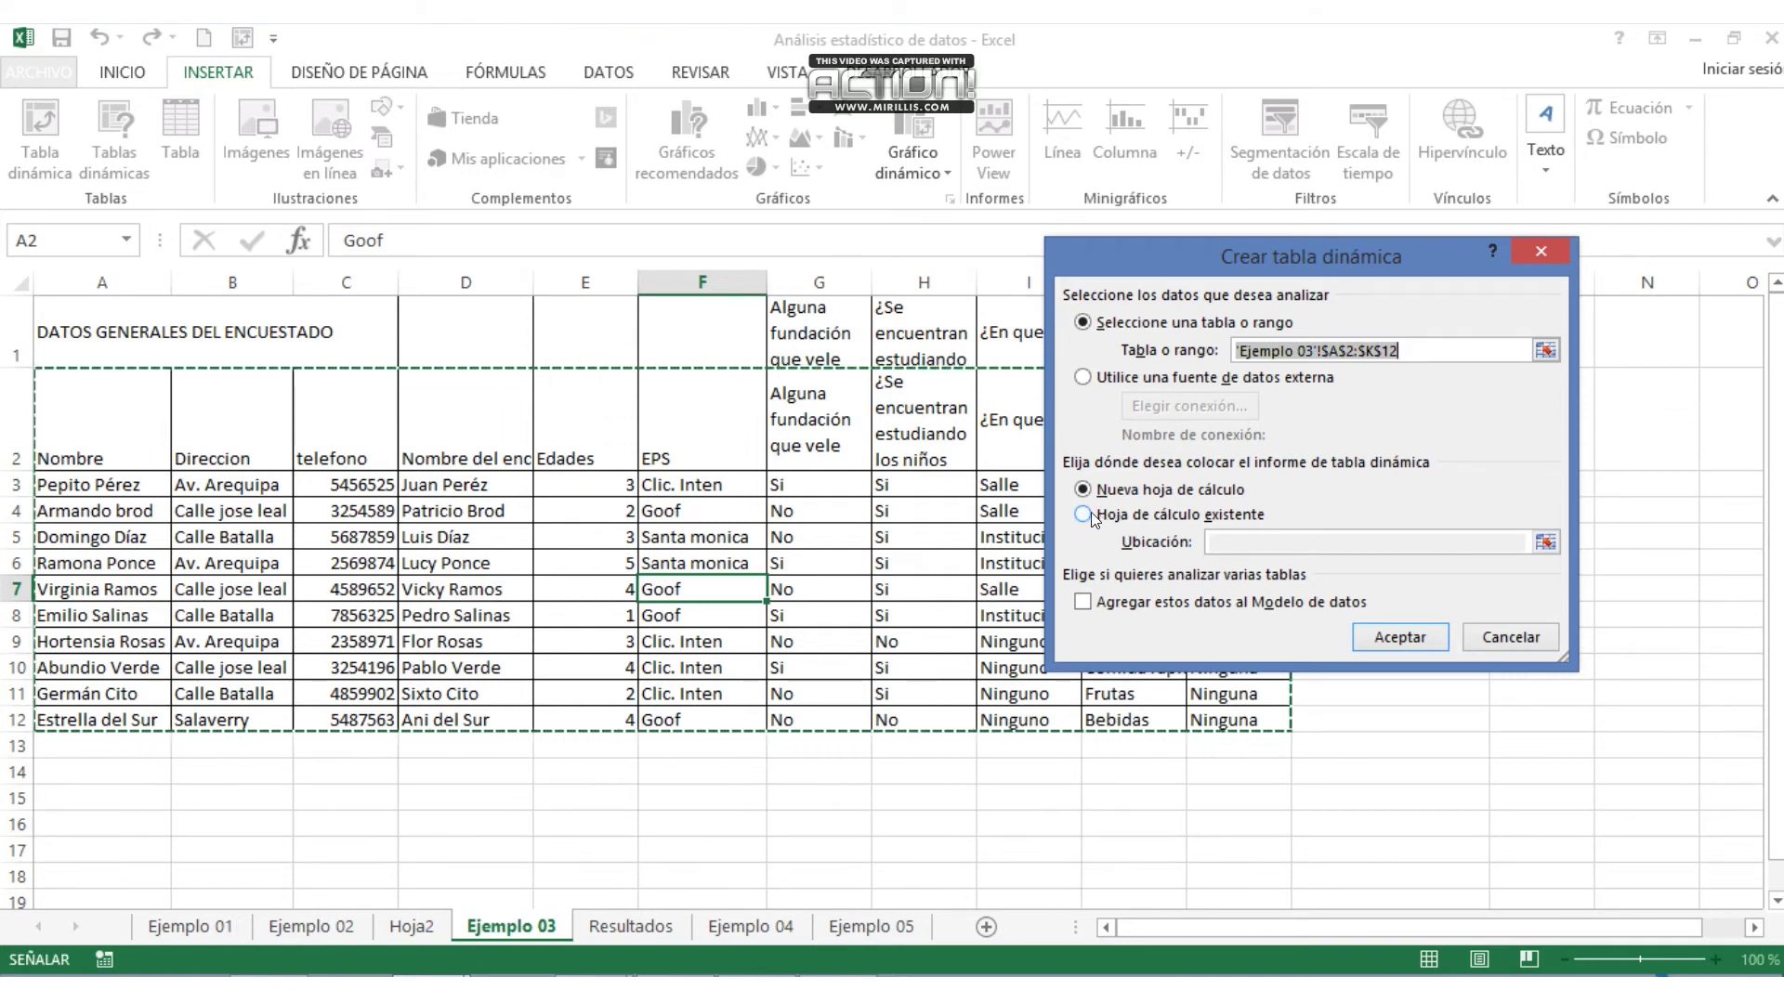
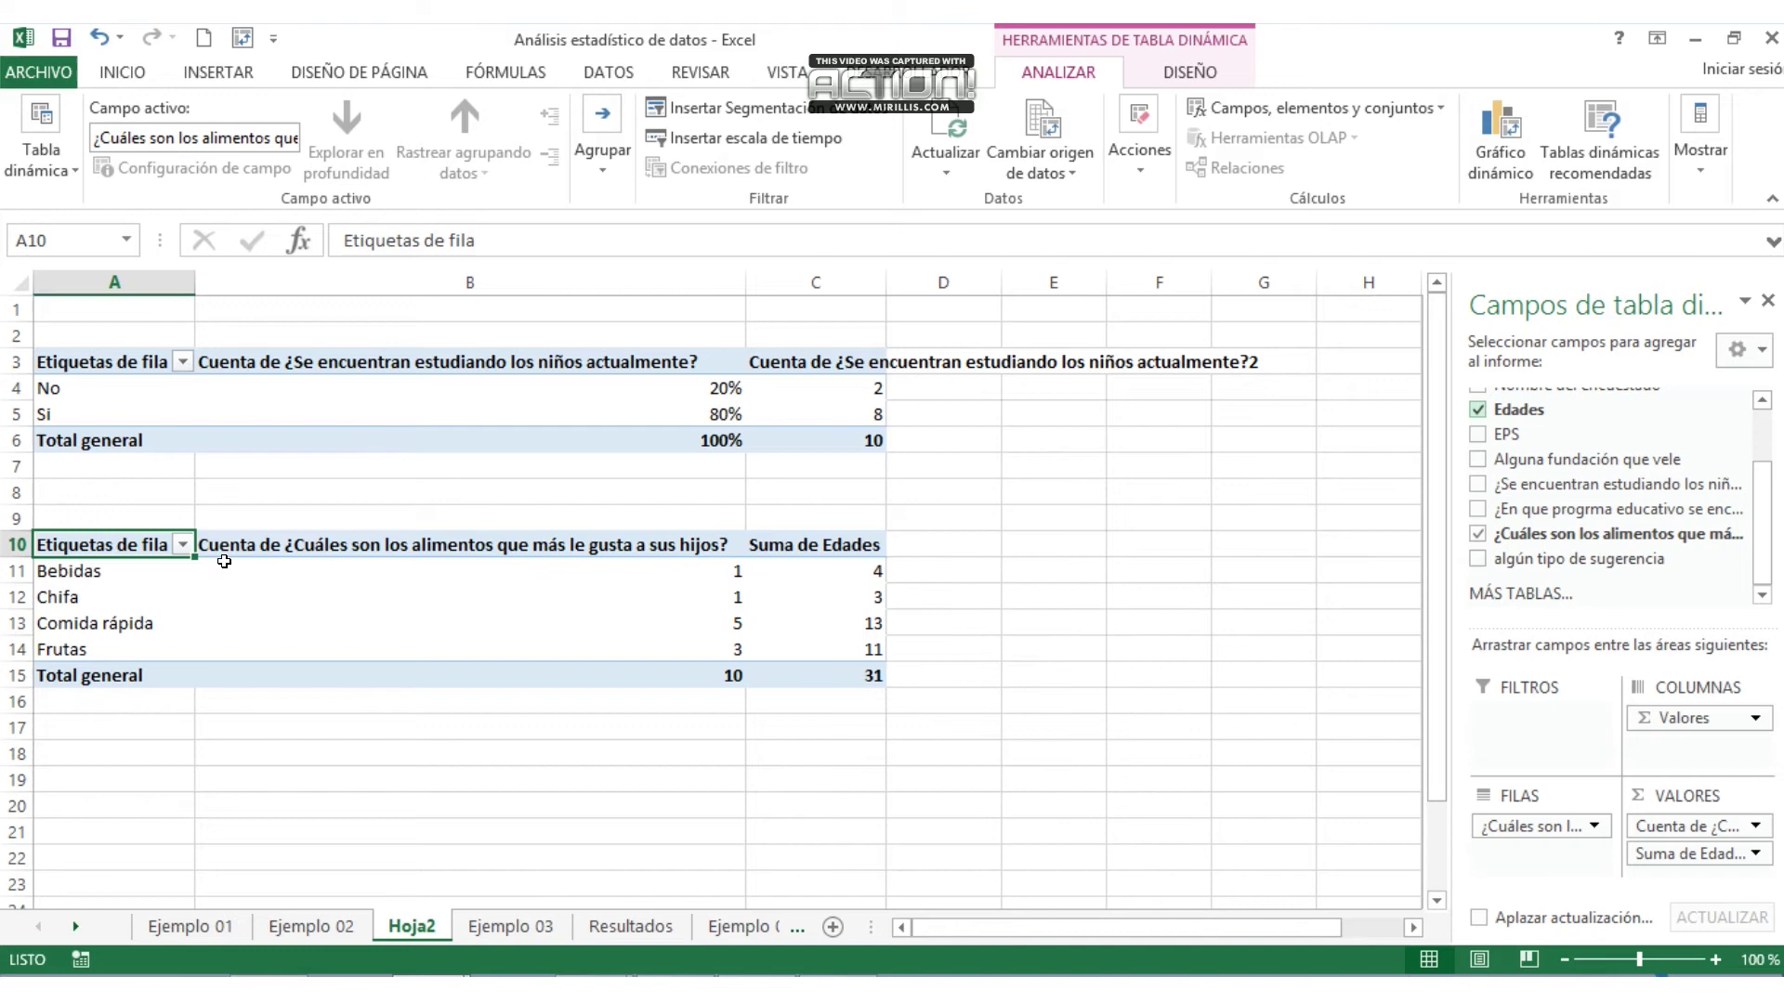
# - Inspect the food answers in the second pivot table and remove Suma de Edades from its values
pyautogui.click(479, 653)
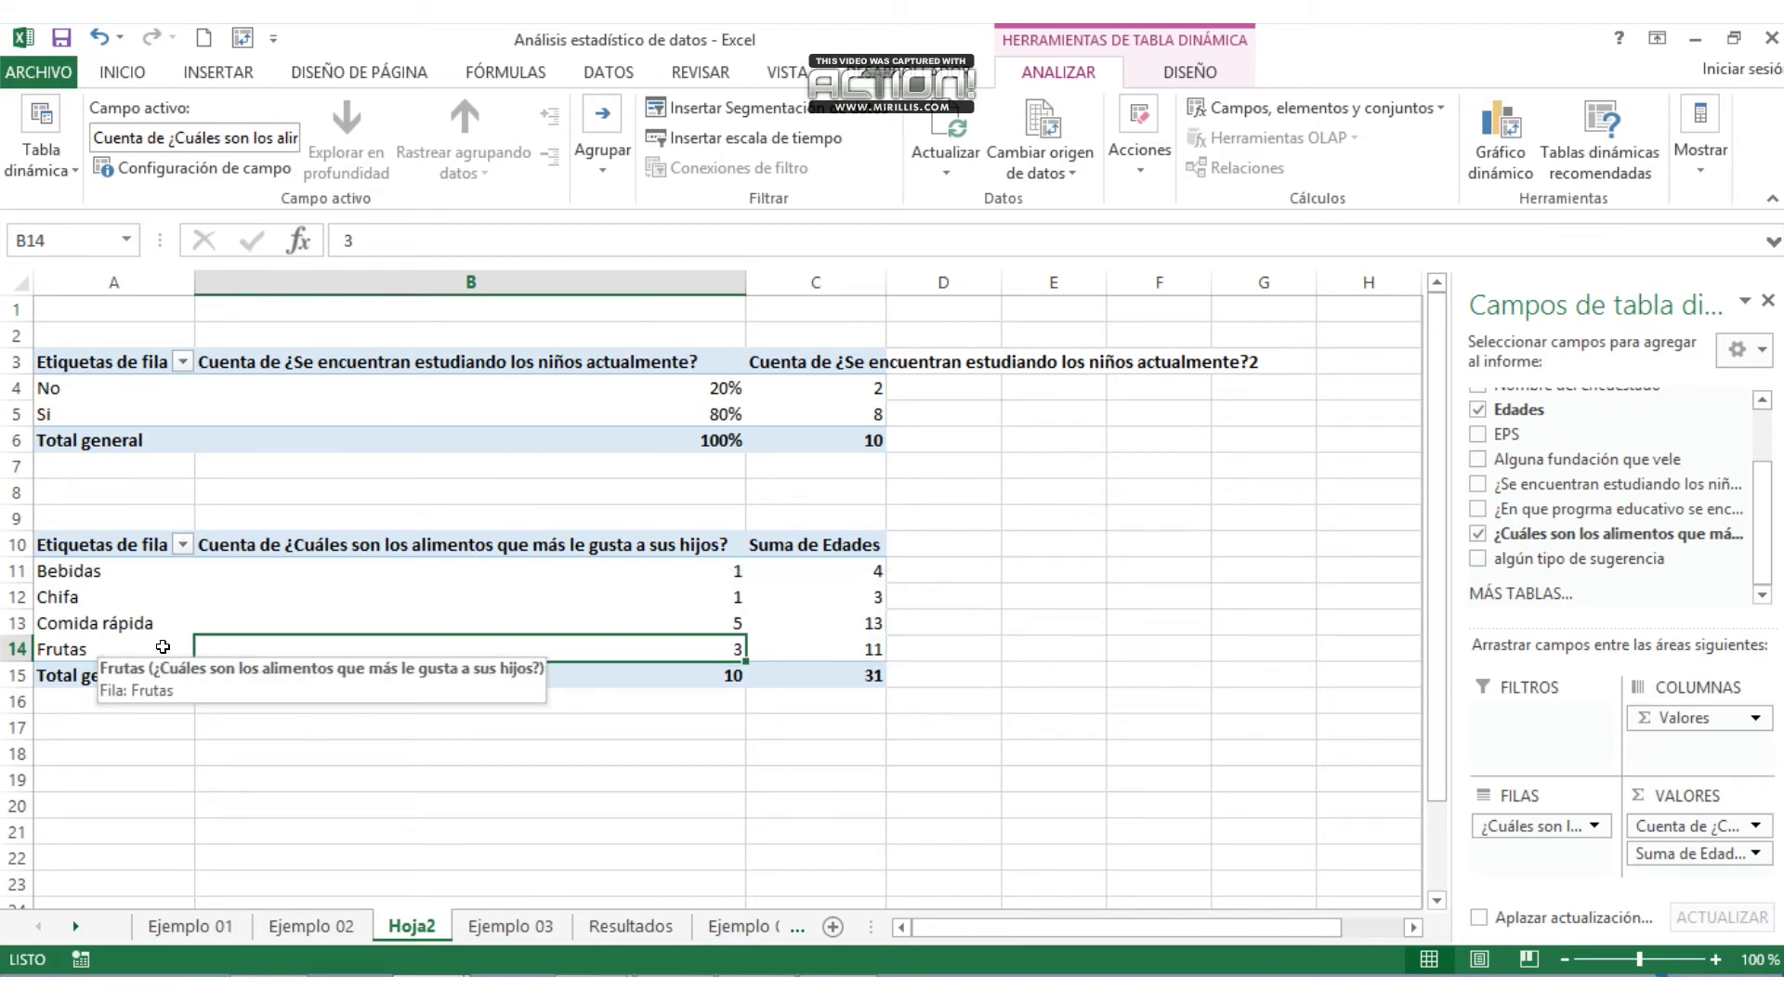
pyautogui.moveTo(162, 646); pyautogui.dragTo(112, 570)
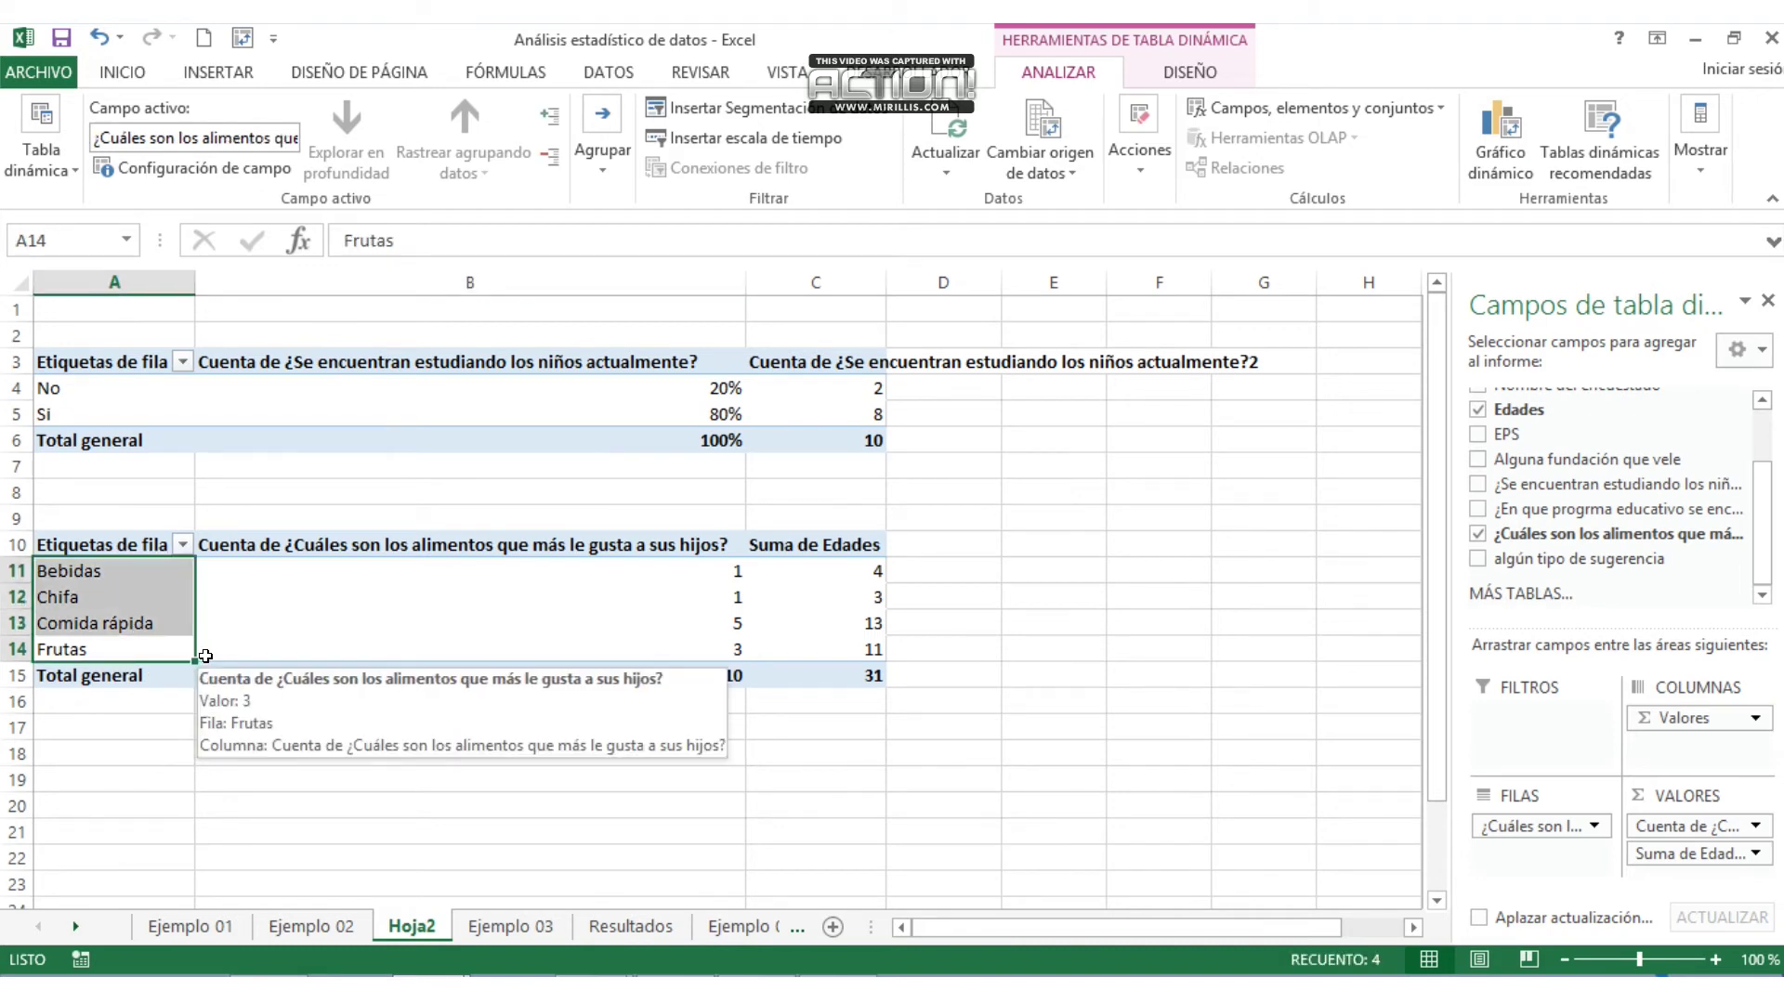
pyautogui.click(661, 656)
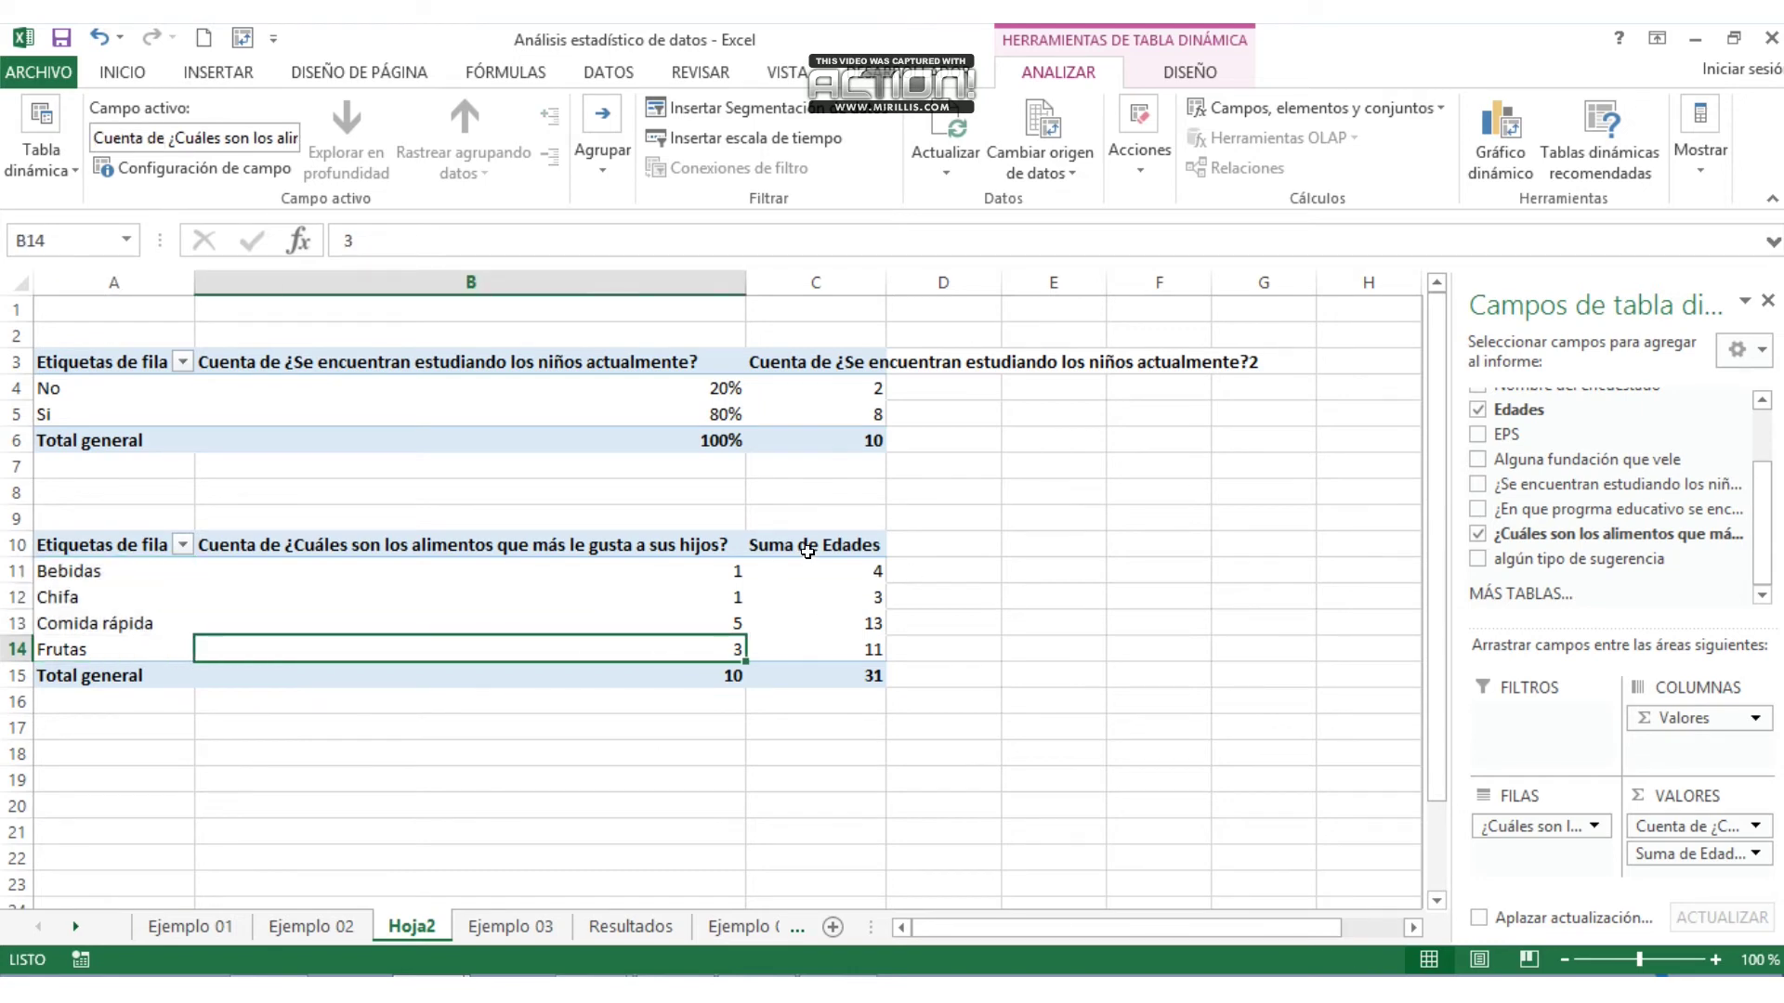
pyautogui.click(1702, 853)
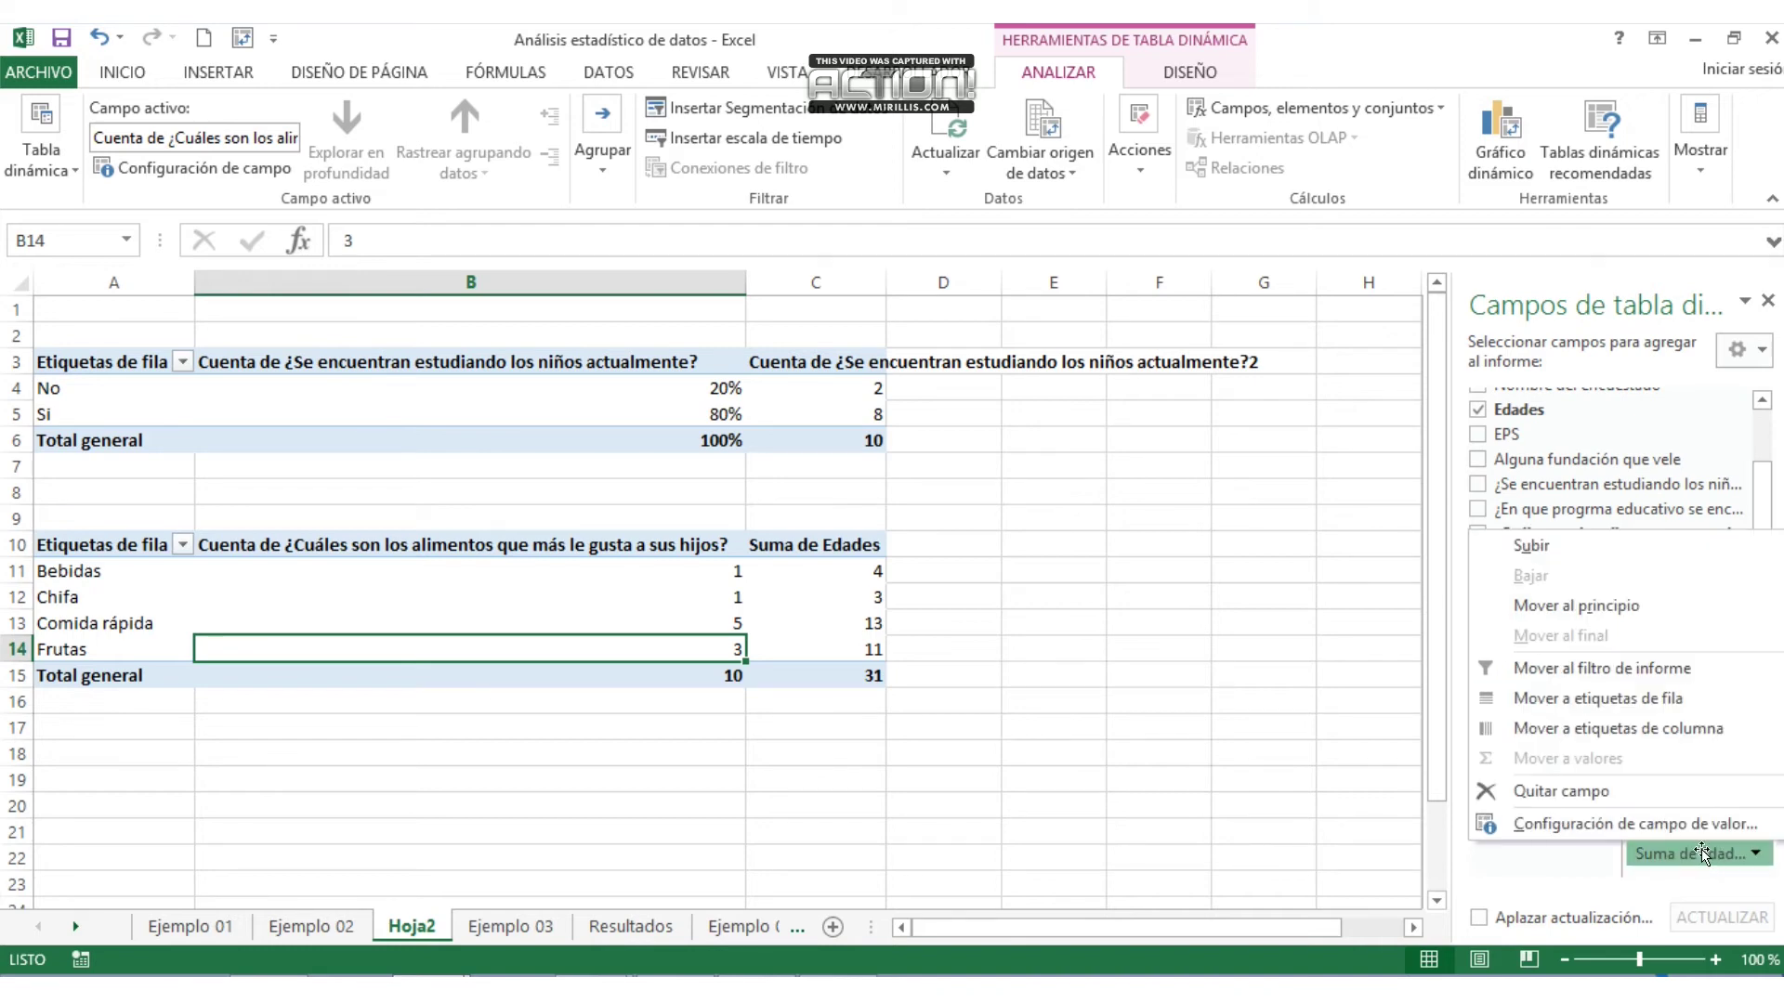
pyautogui.click(1652, 789)
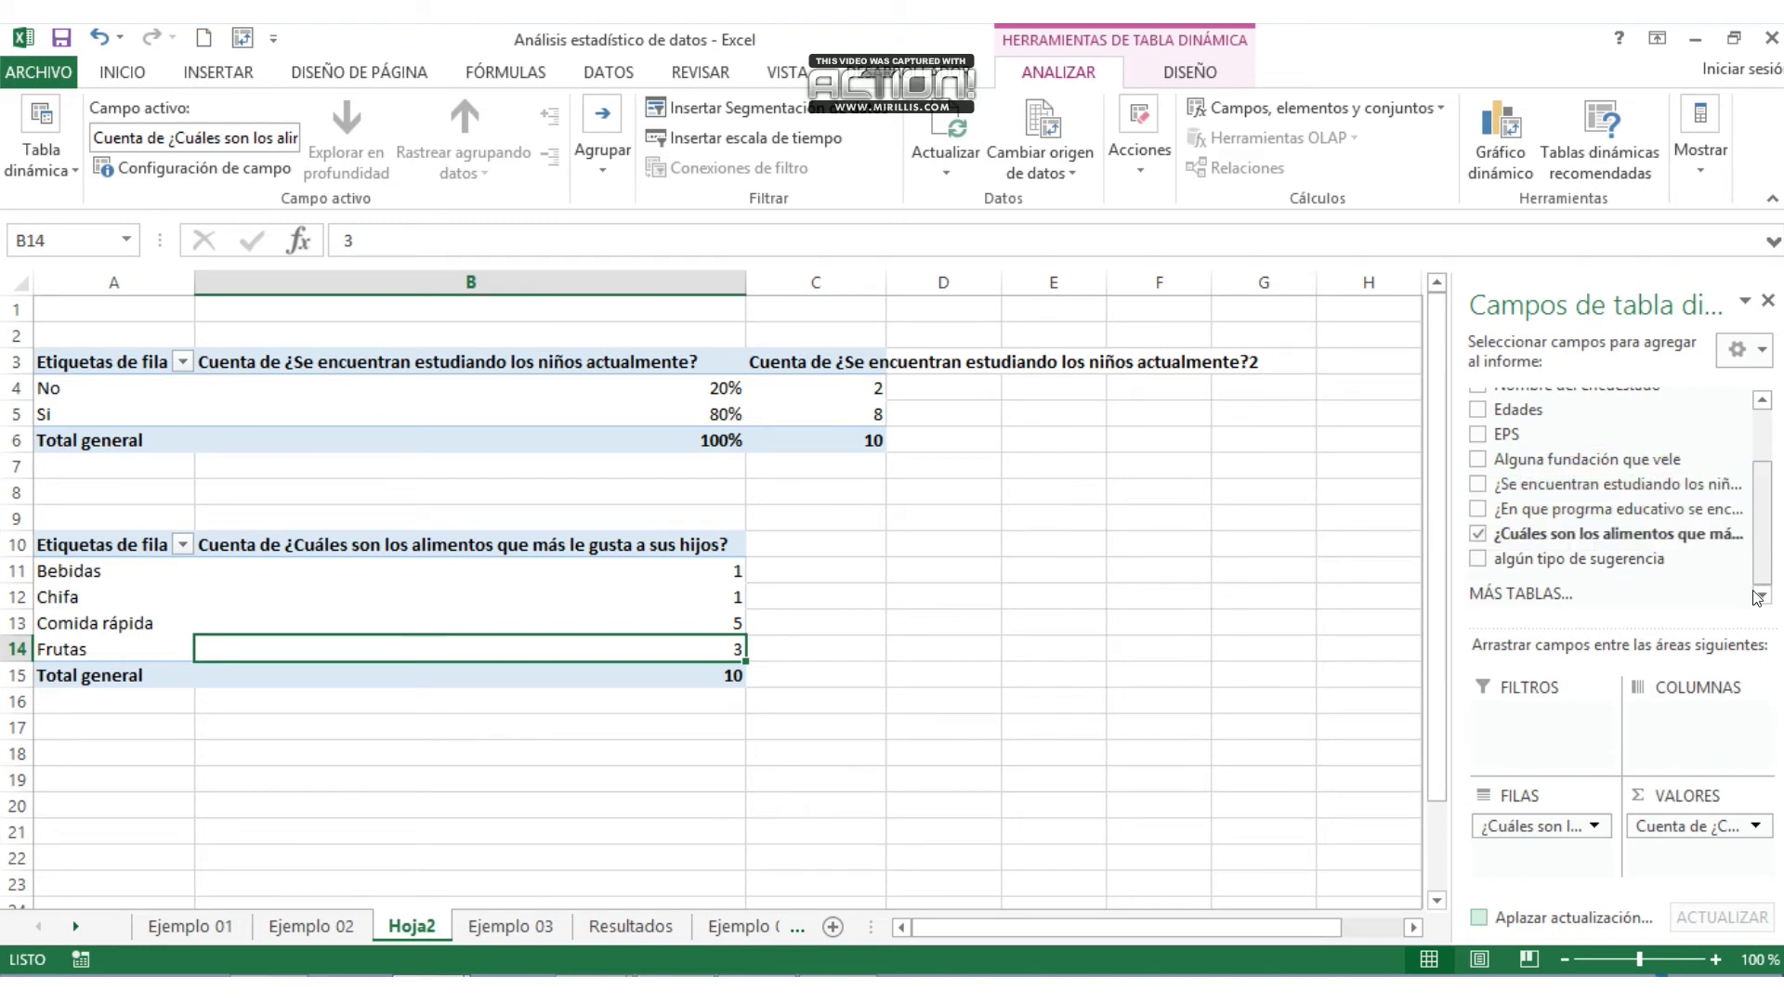
# - Try the food question as column labels with Edades added as a value, and return the question to the row labels
pyautogui.moveTo(1686, 826); pyautogui.dragTo(1668, 748)
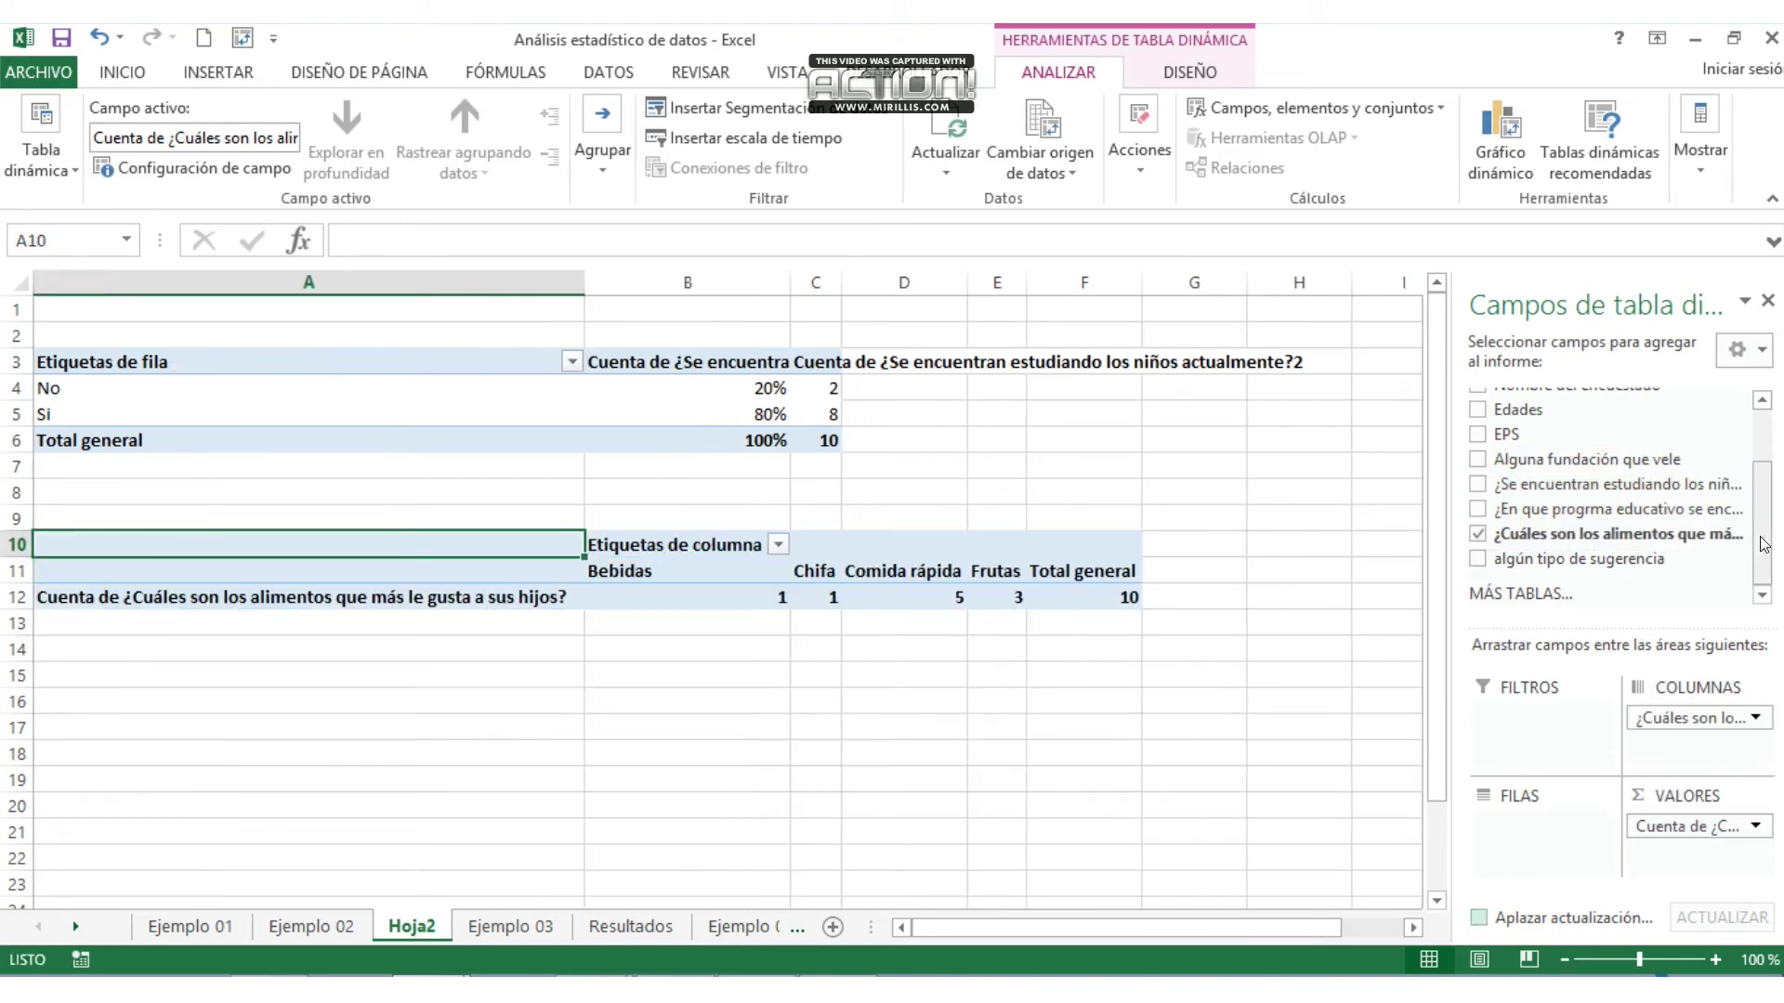
pyautogui.scroll(1, 1610, 495)
pyautogui.click(1517, 444)
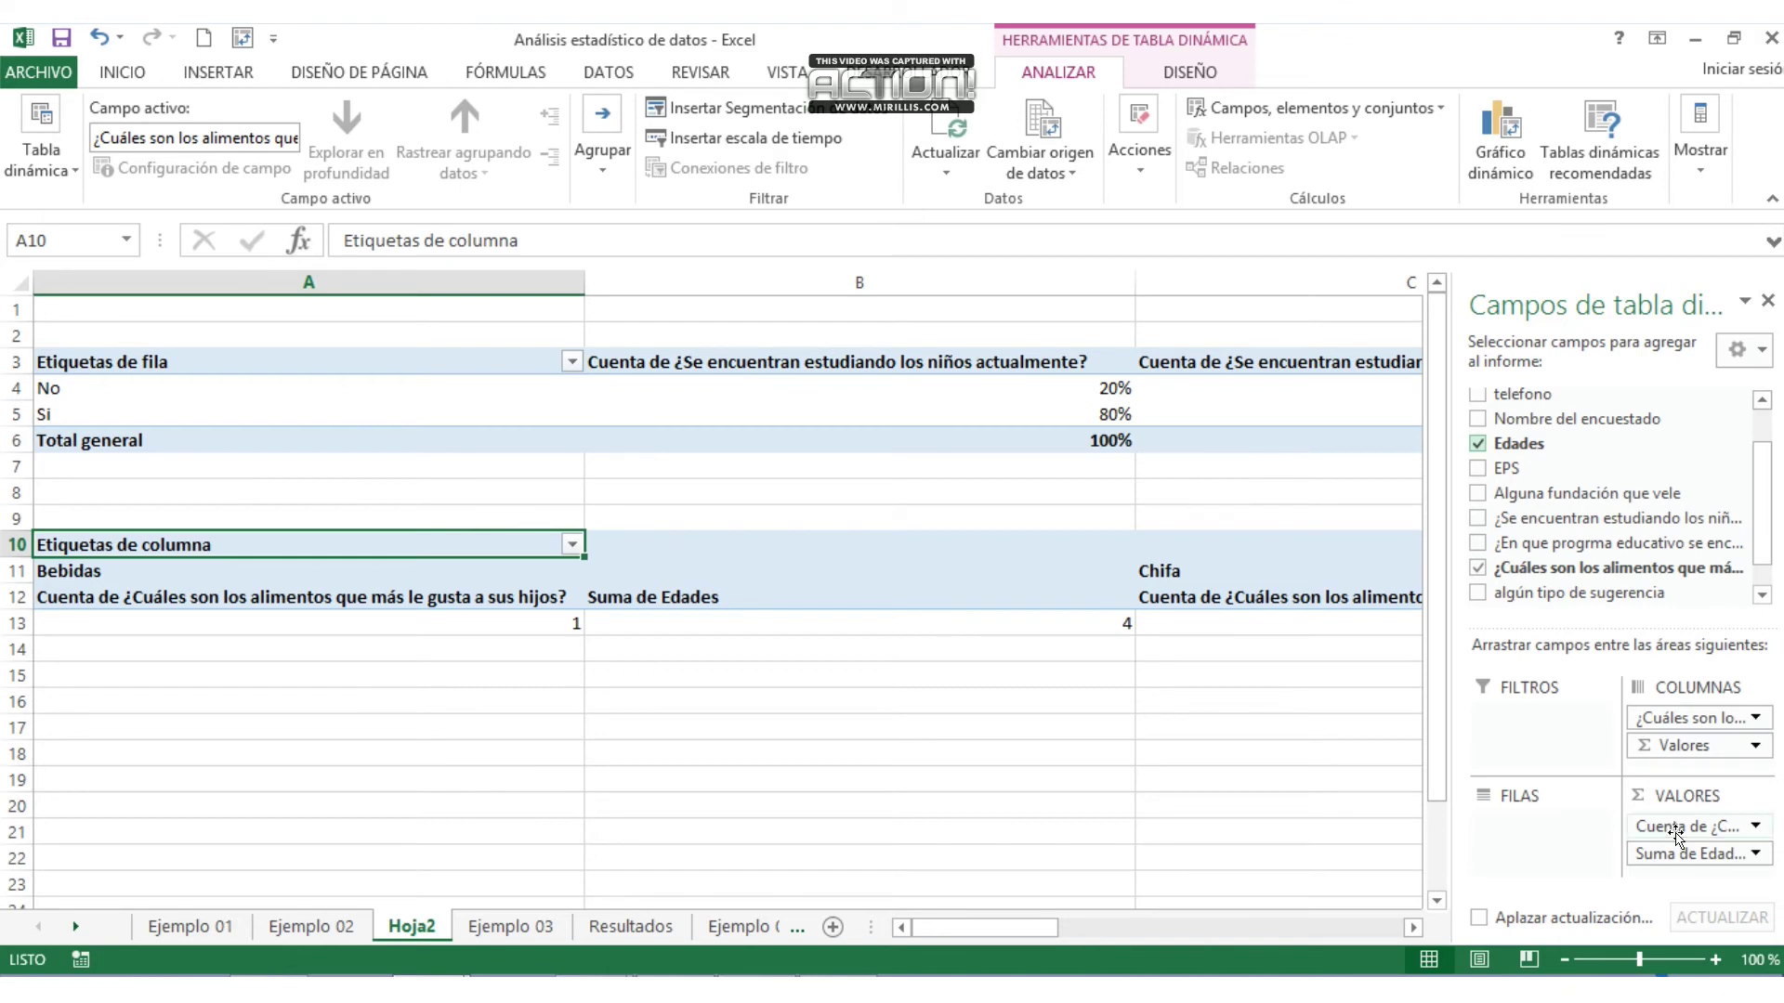
pyautogui.moveTo(1672, 827); pyautogui.dragTo(1535, 834)
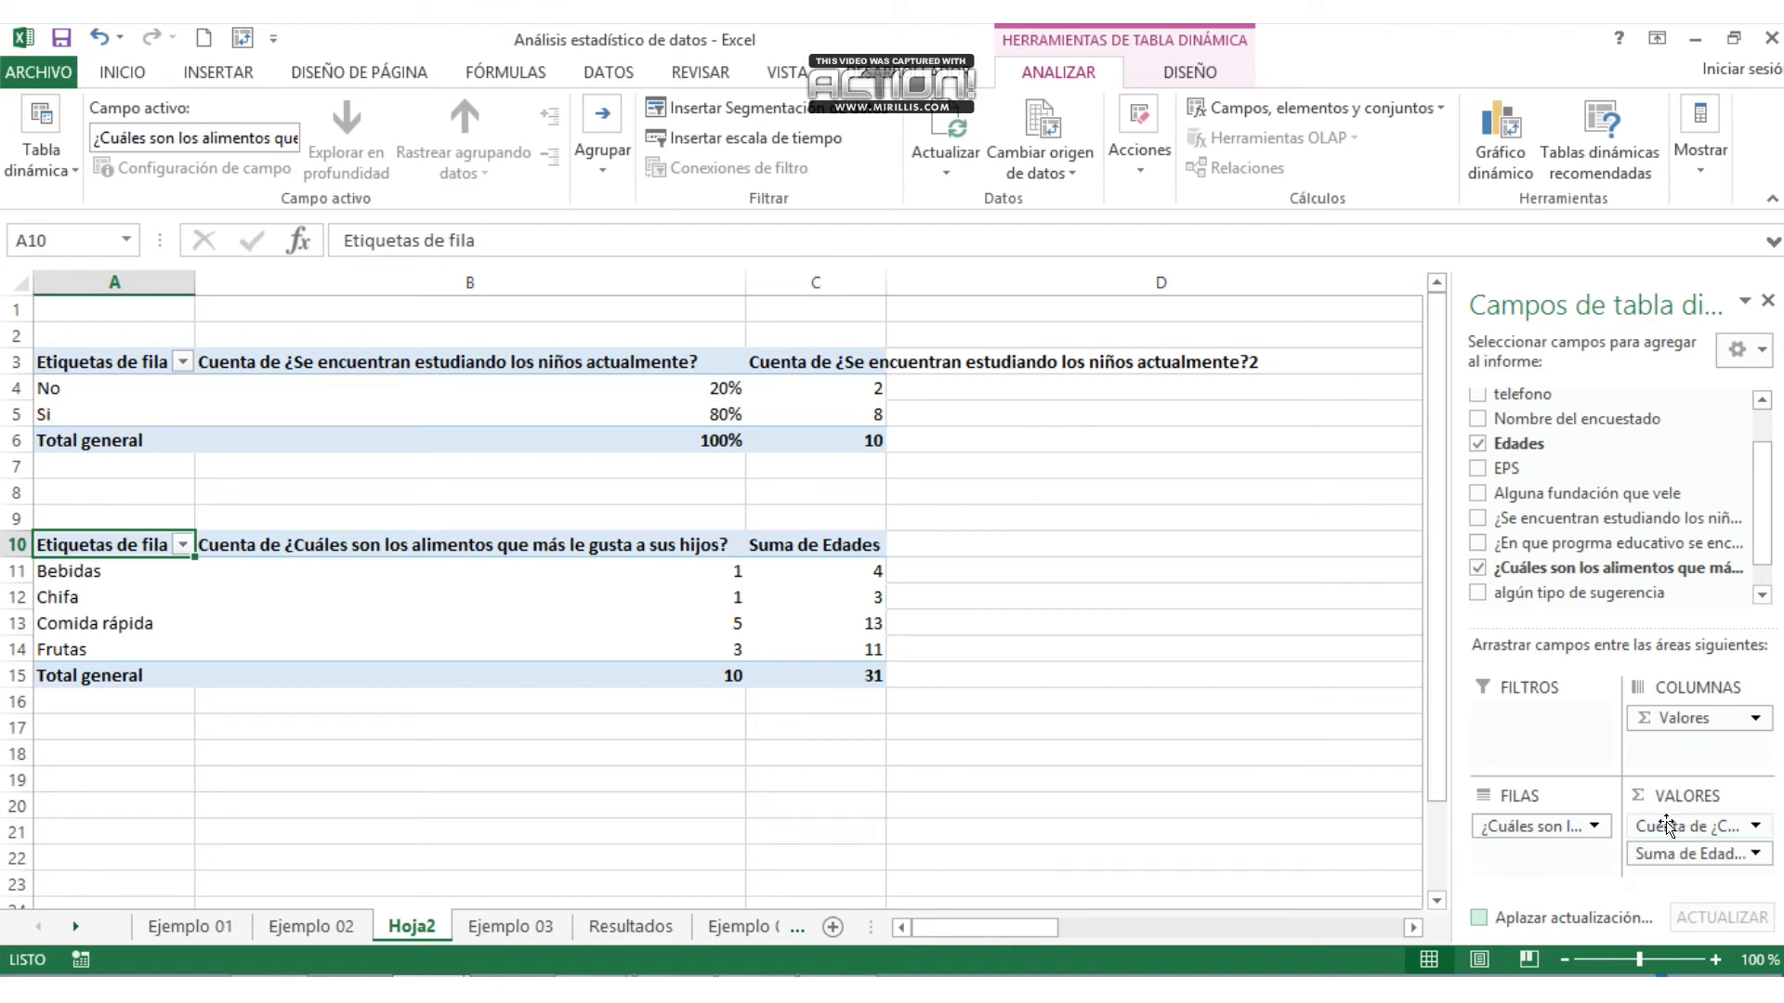
# - Rearrange the second pivot table with Edades as column labels and the count of "¿Cuáles son los alimentos que más le gusta a sus hijos?" as its value
pyautogui.click(1665, 826)
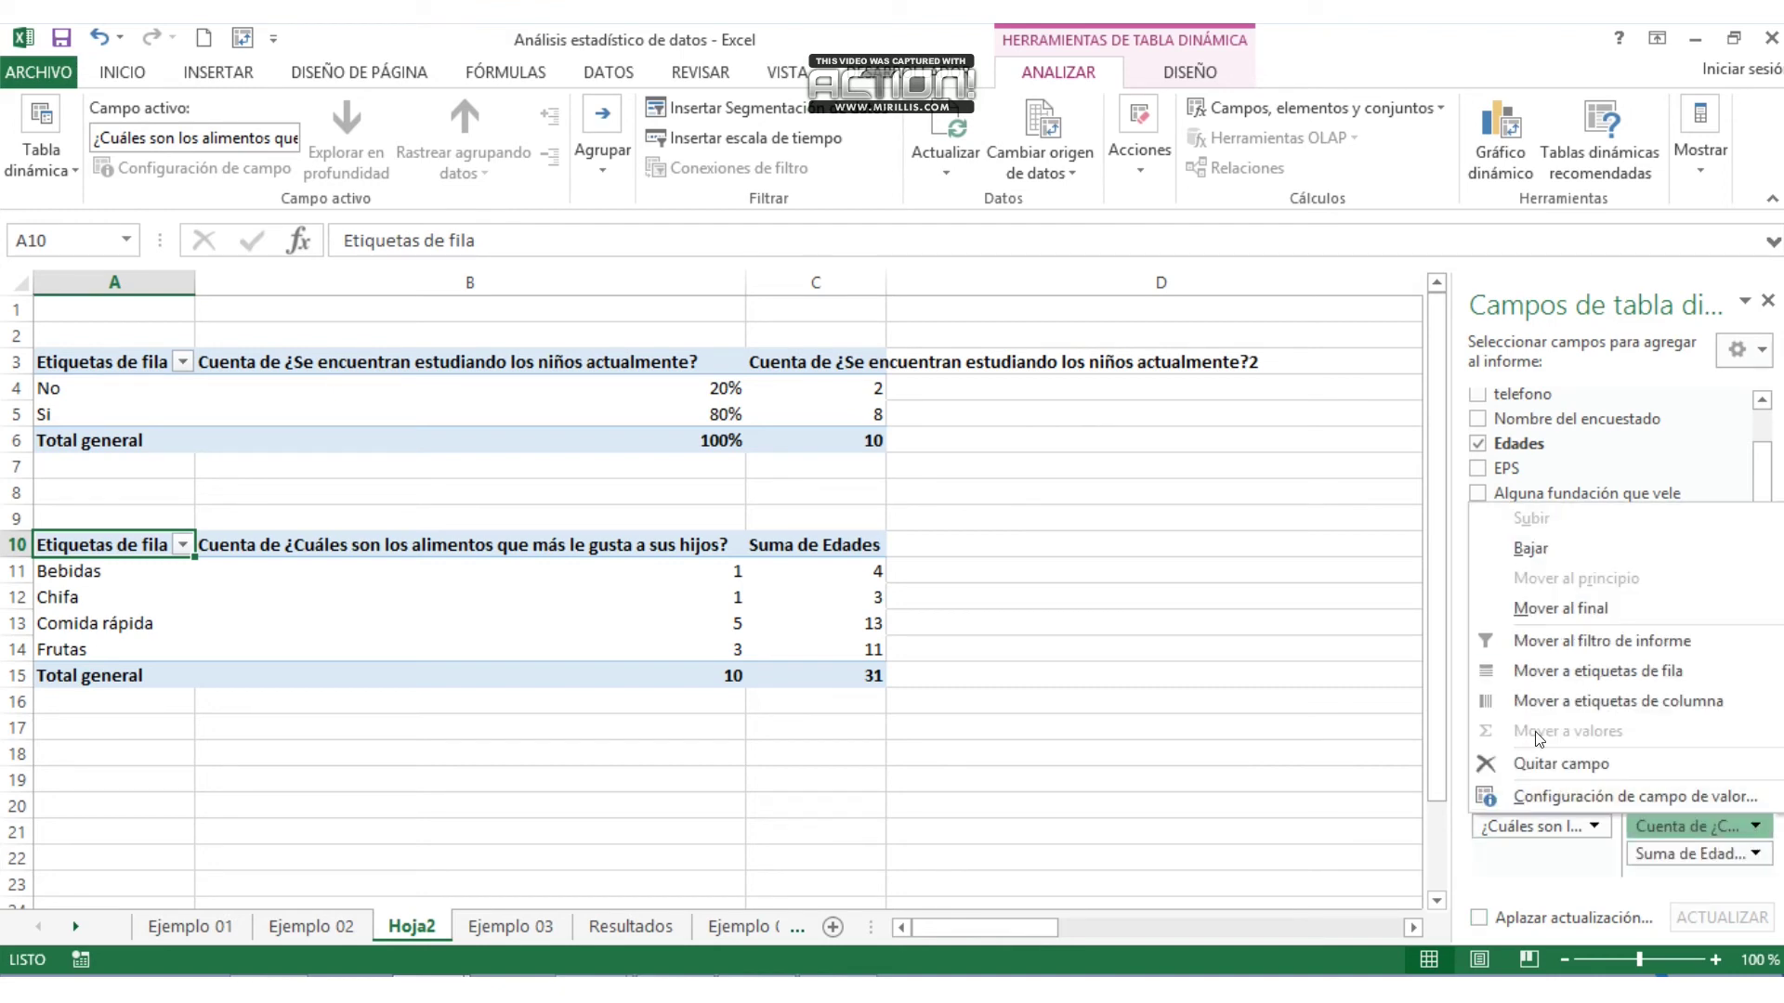
pyautogui.click(1580, 764)
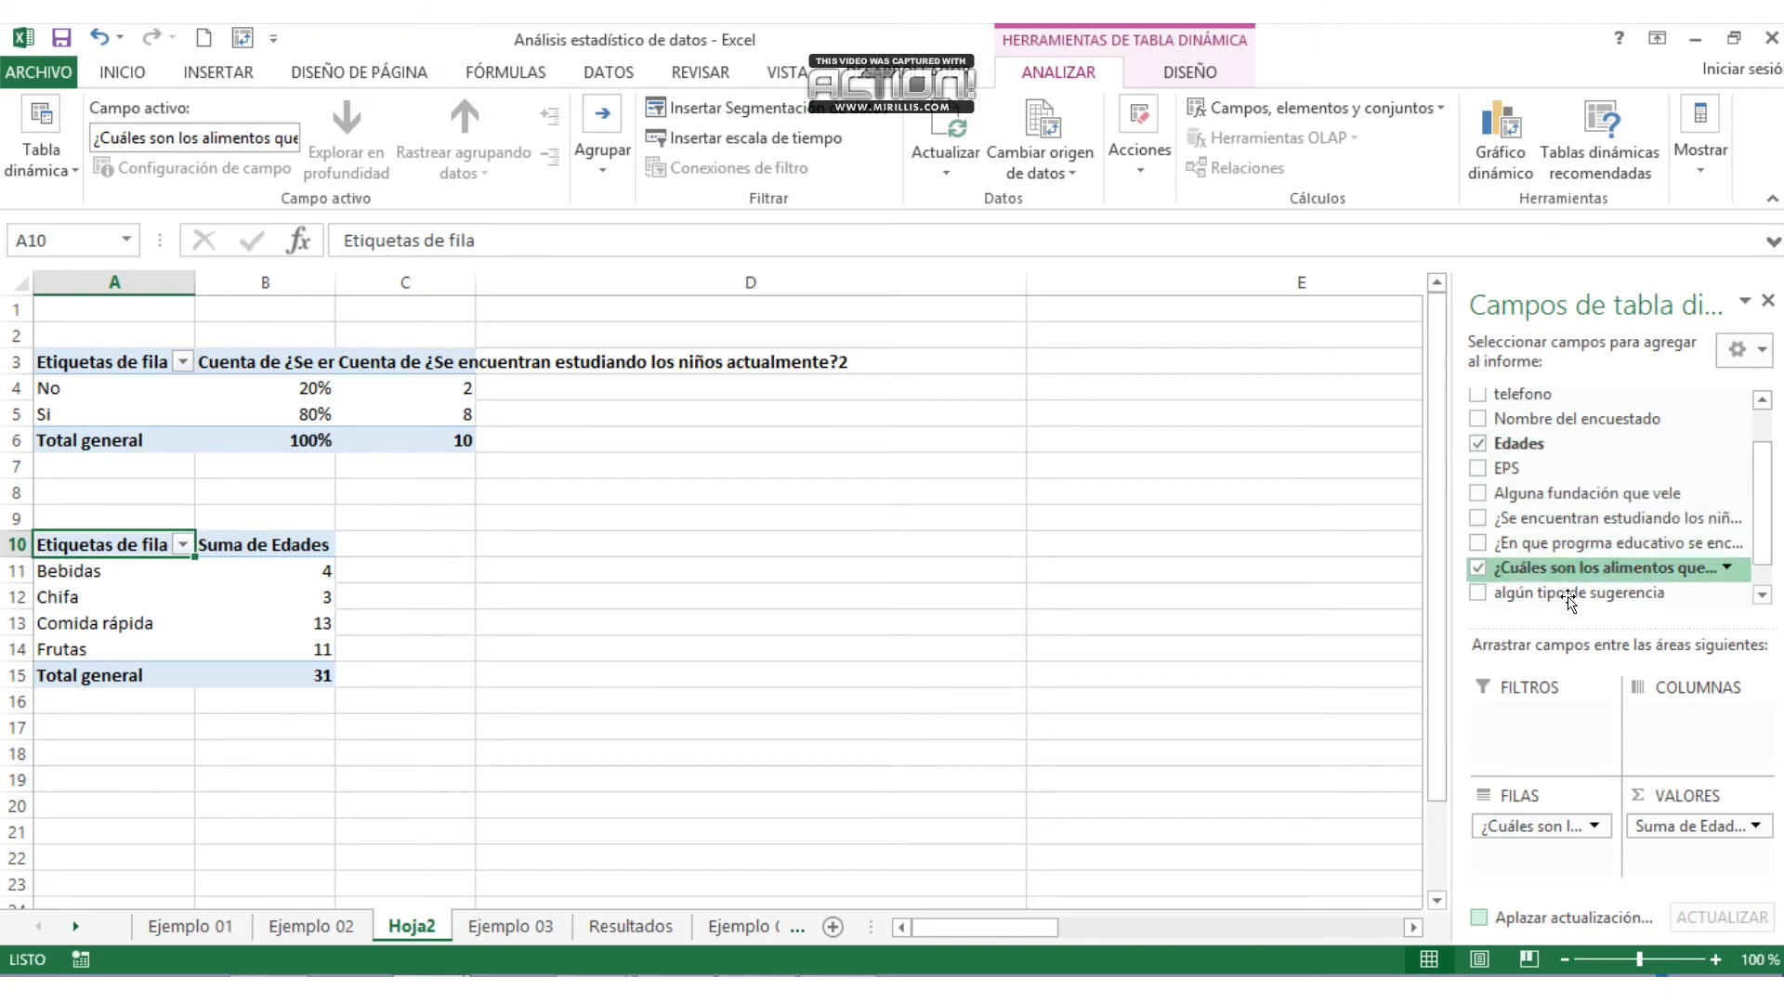
pyautogui.moveTo(1677, 826); pyautogui.dragTo(1686, 734)
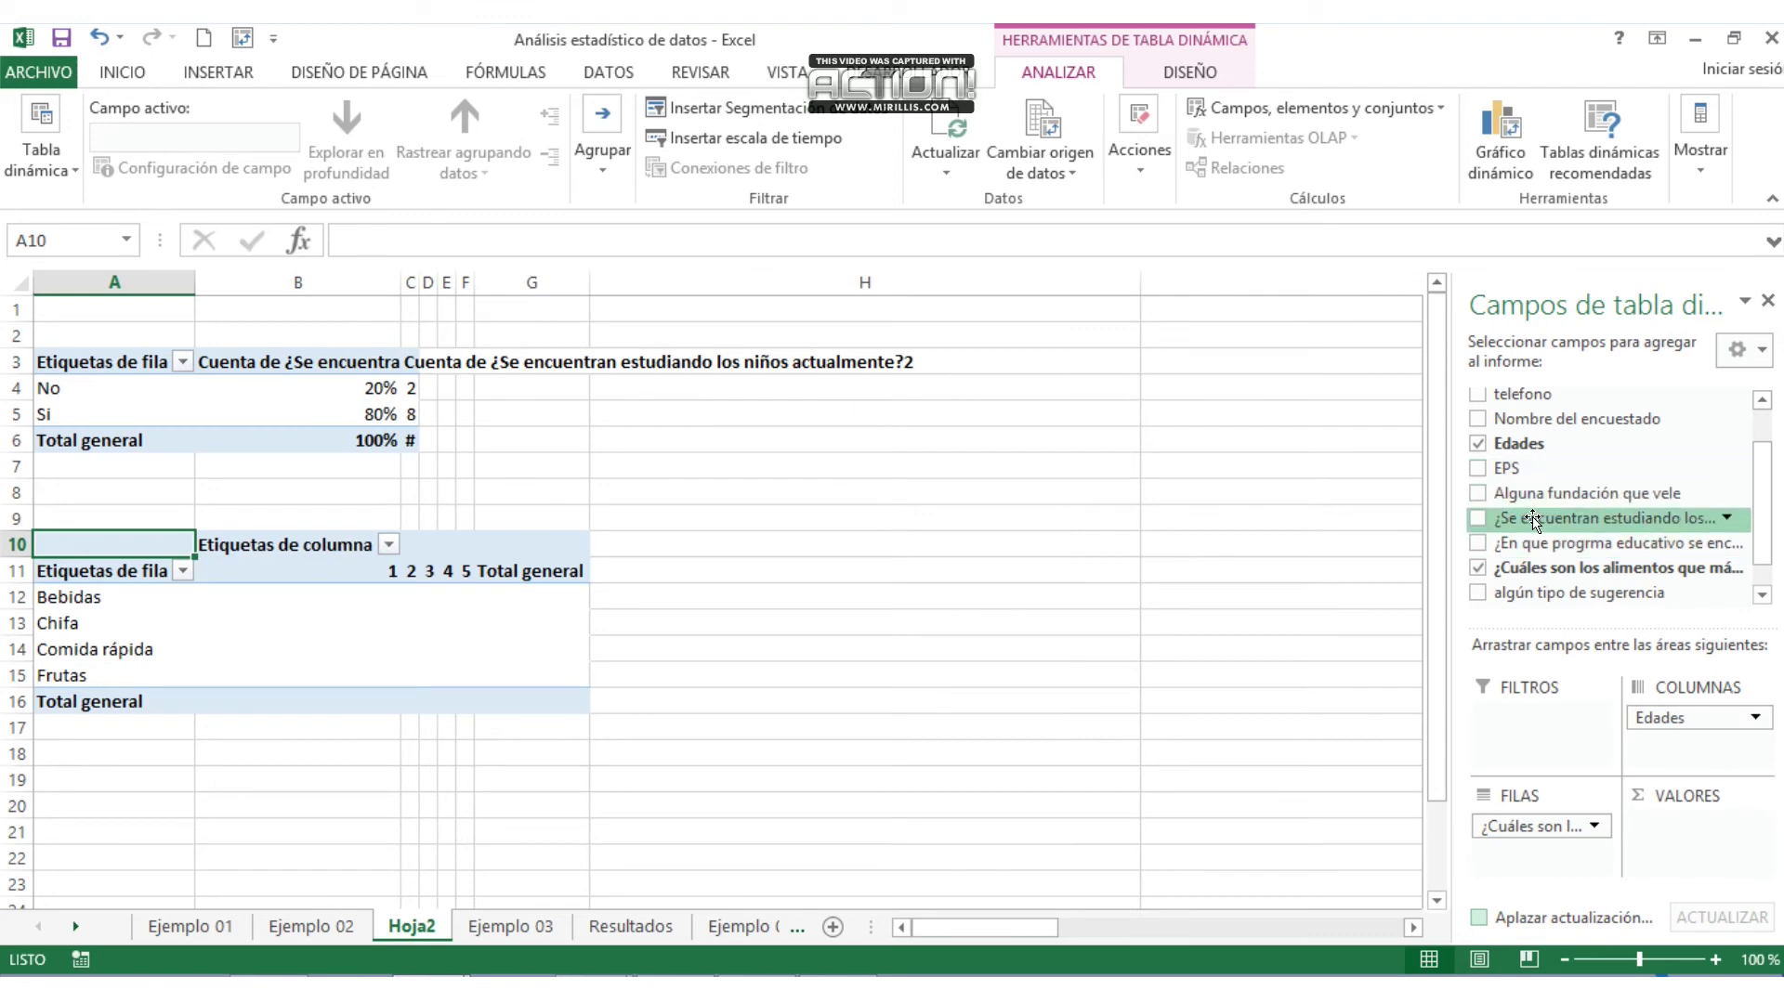
pyautogui.moveTo(1537, 567); pyautogui.dragTo(1686, 845)
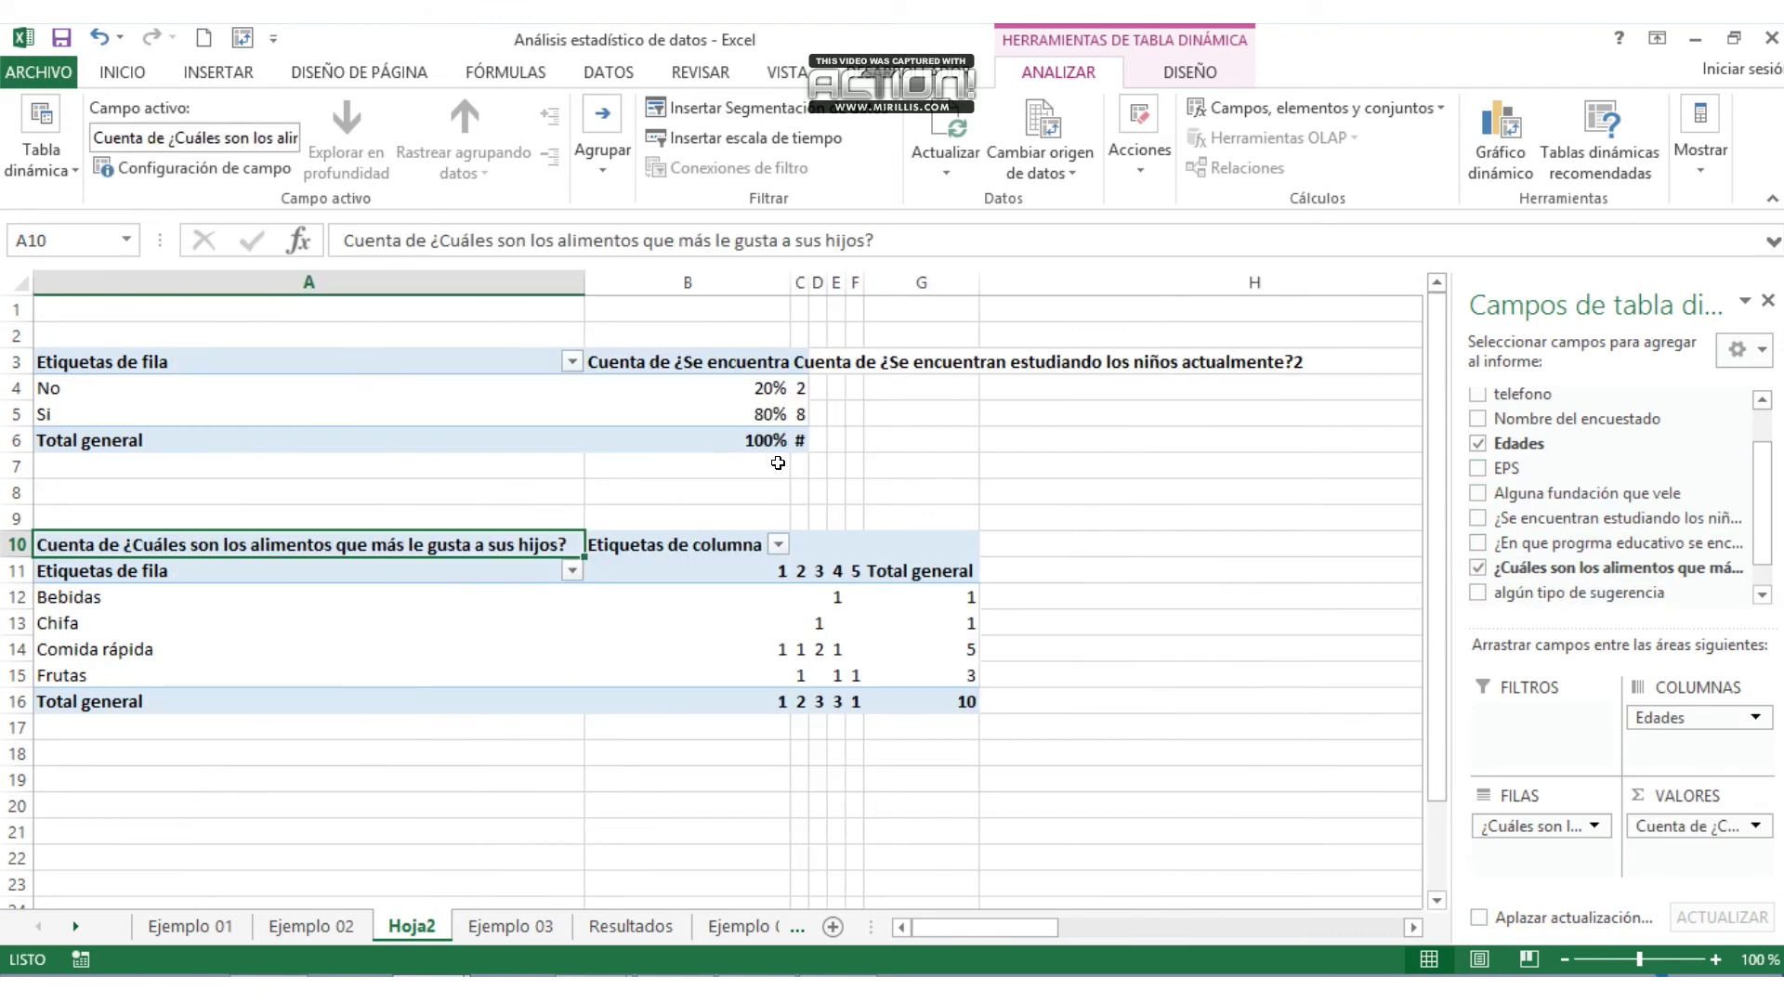
# - Adjust the widths of columns B to F to make the counts per age readable, and inspect the Comida rápida row
pyautogui.moveTo(780, 283); pyautogui.dragTo(894, 283)
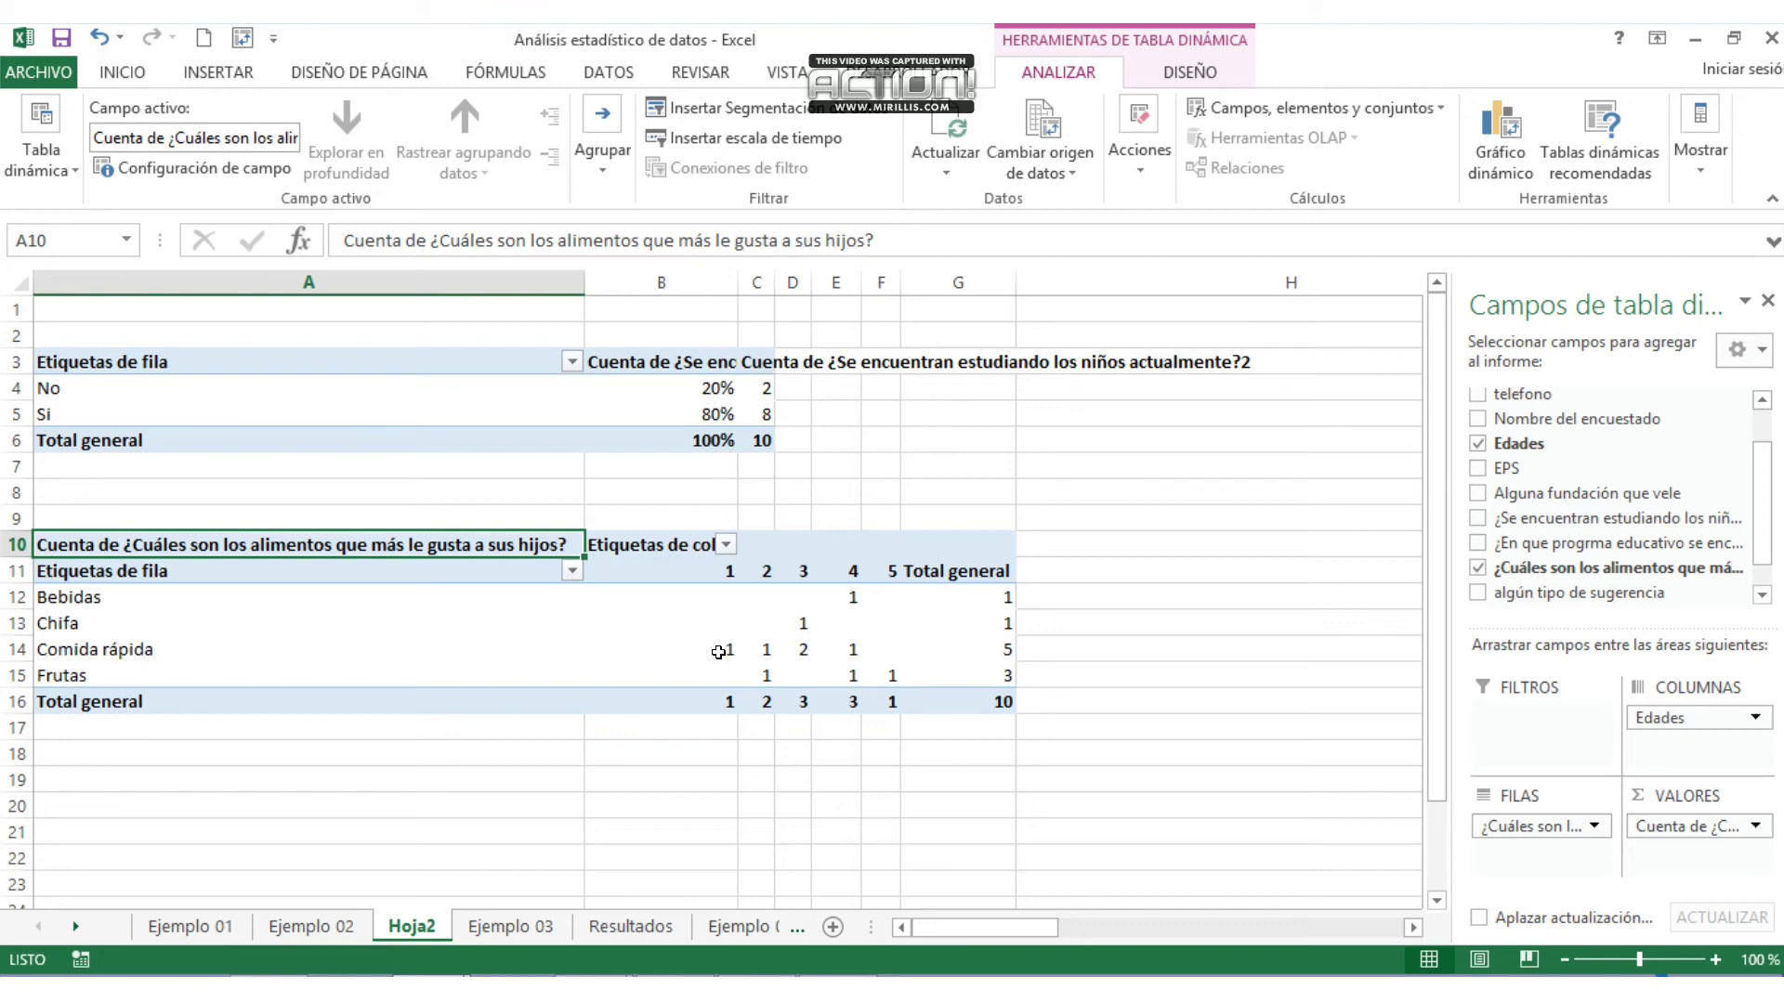
pyautogui.moveTo(789, 642)
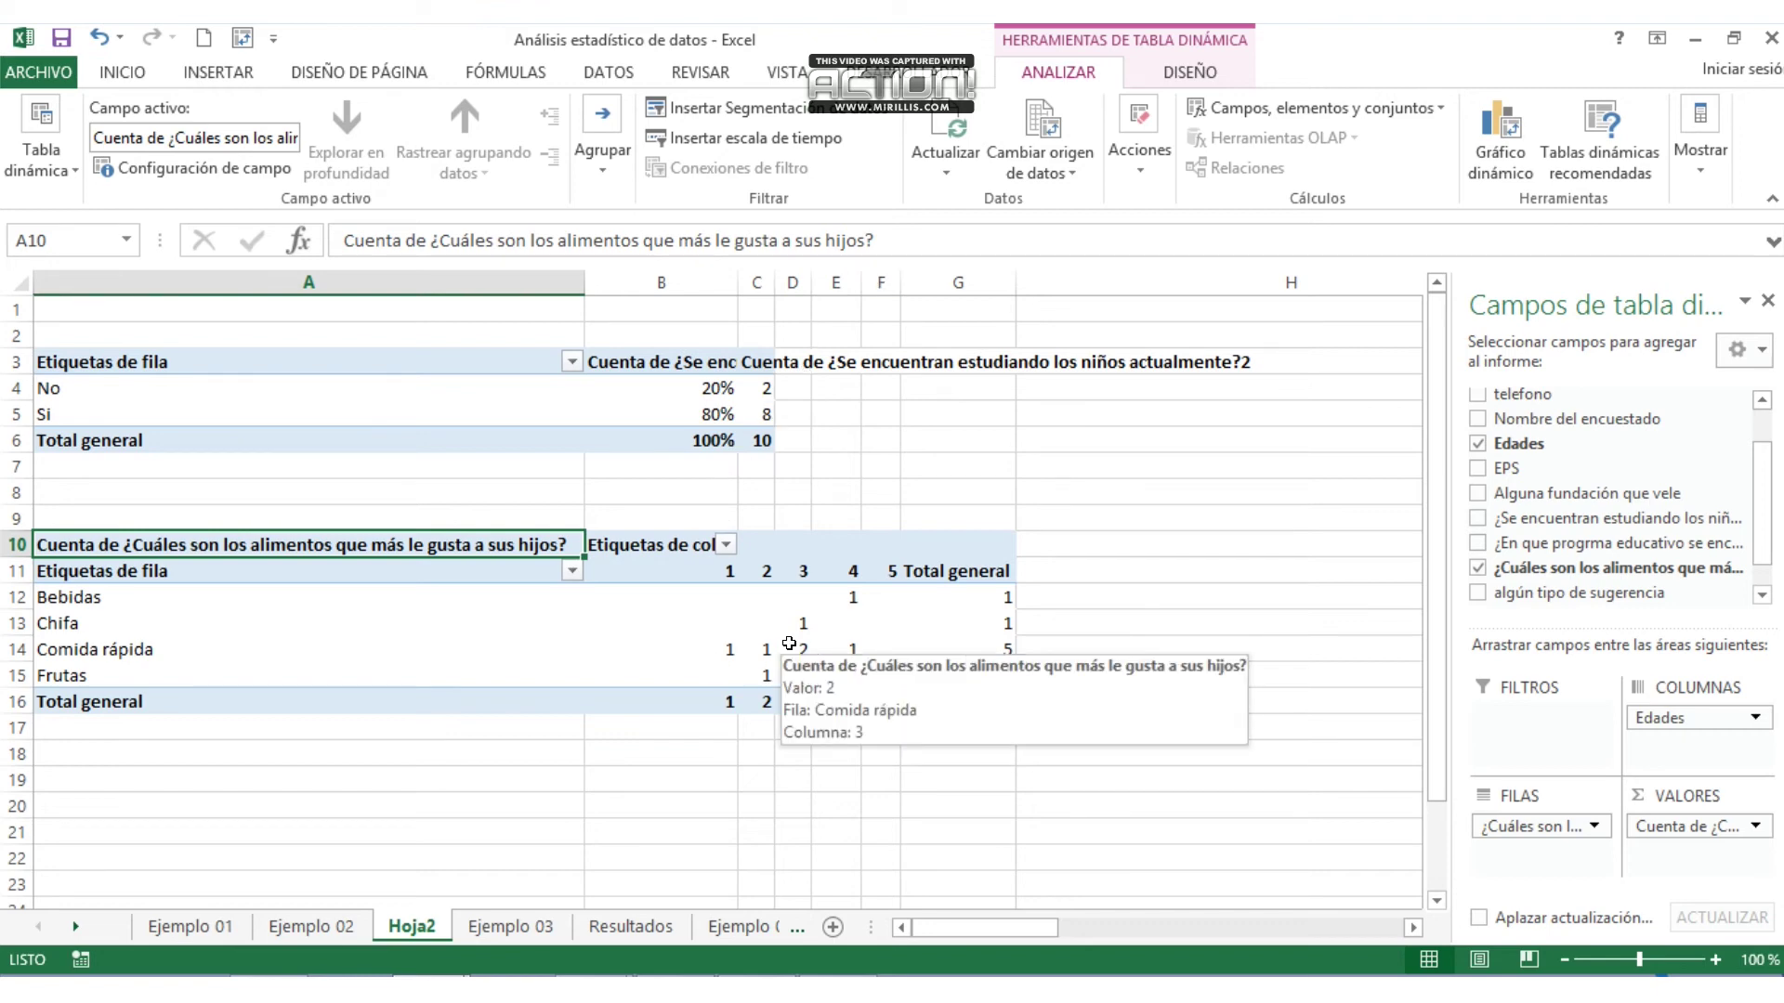
pyautogui.moveTo(696, 606)
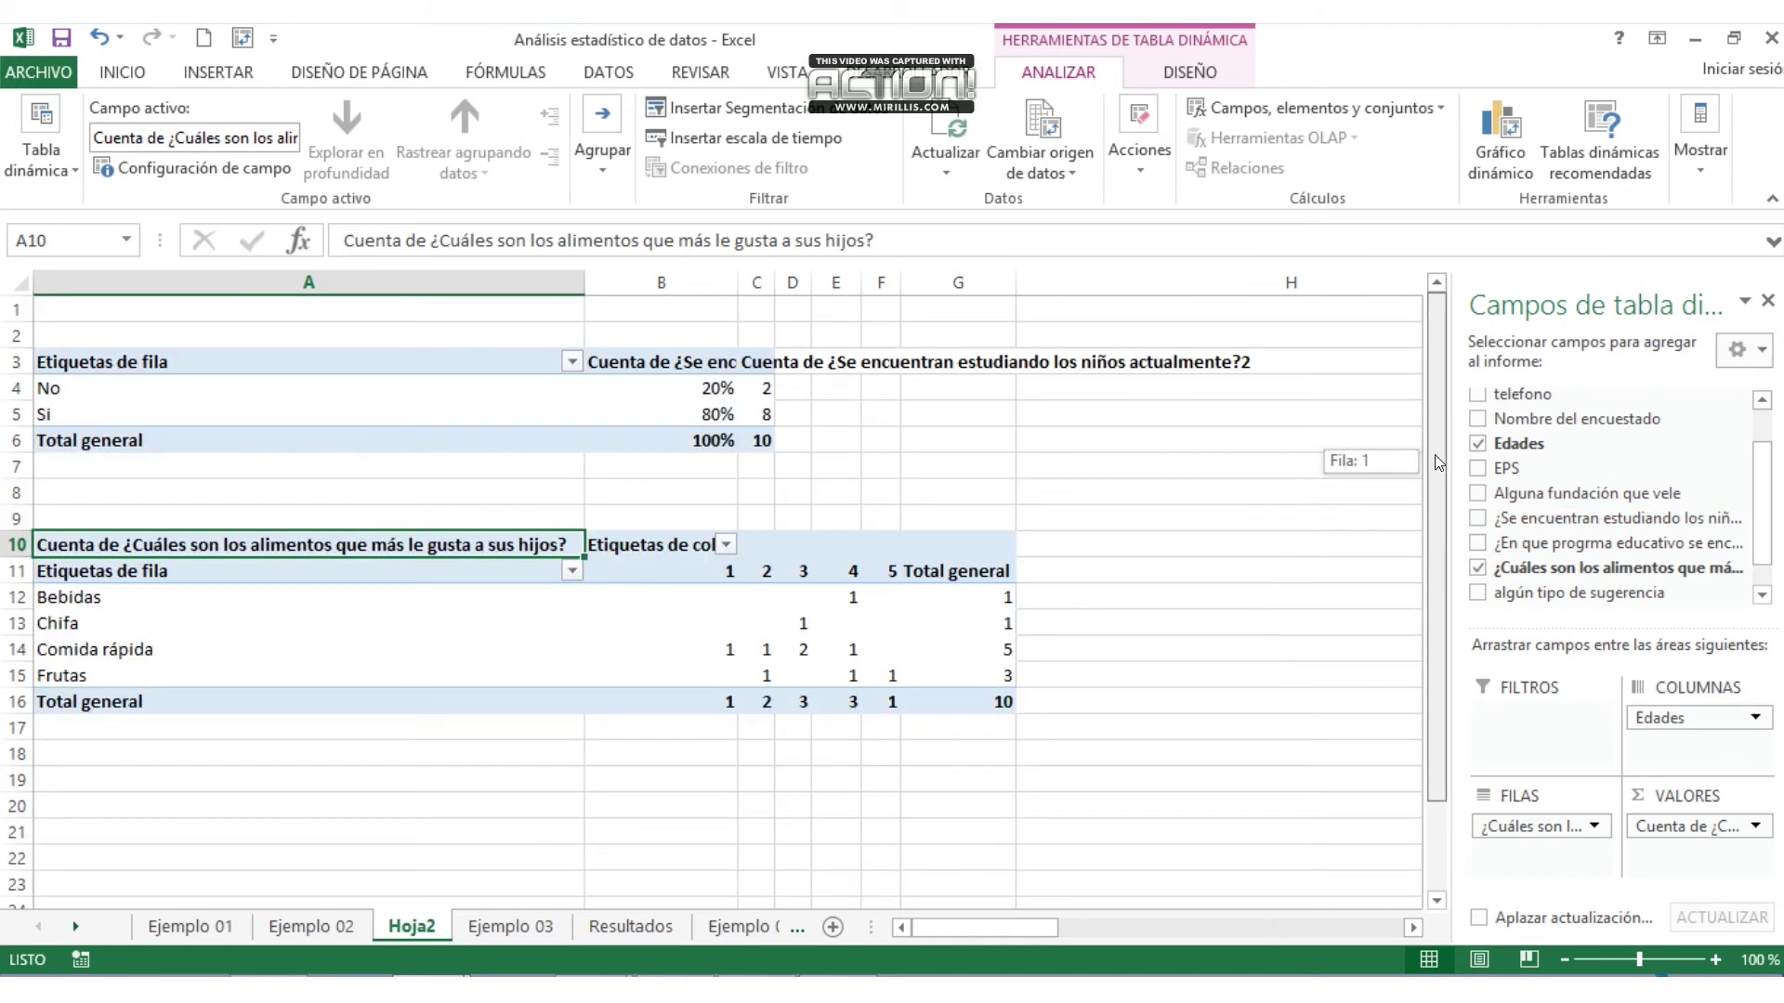
# - Review the survey data on Ejemplo 03 against the pivot tables on Hoja2, and select the educational programme question in I1
pyautogui.click(344, 932)
pyautogui.click(493, 928)
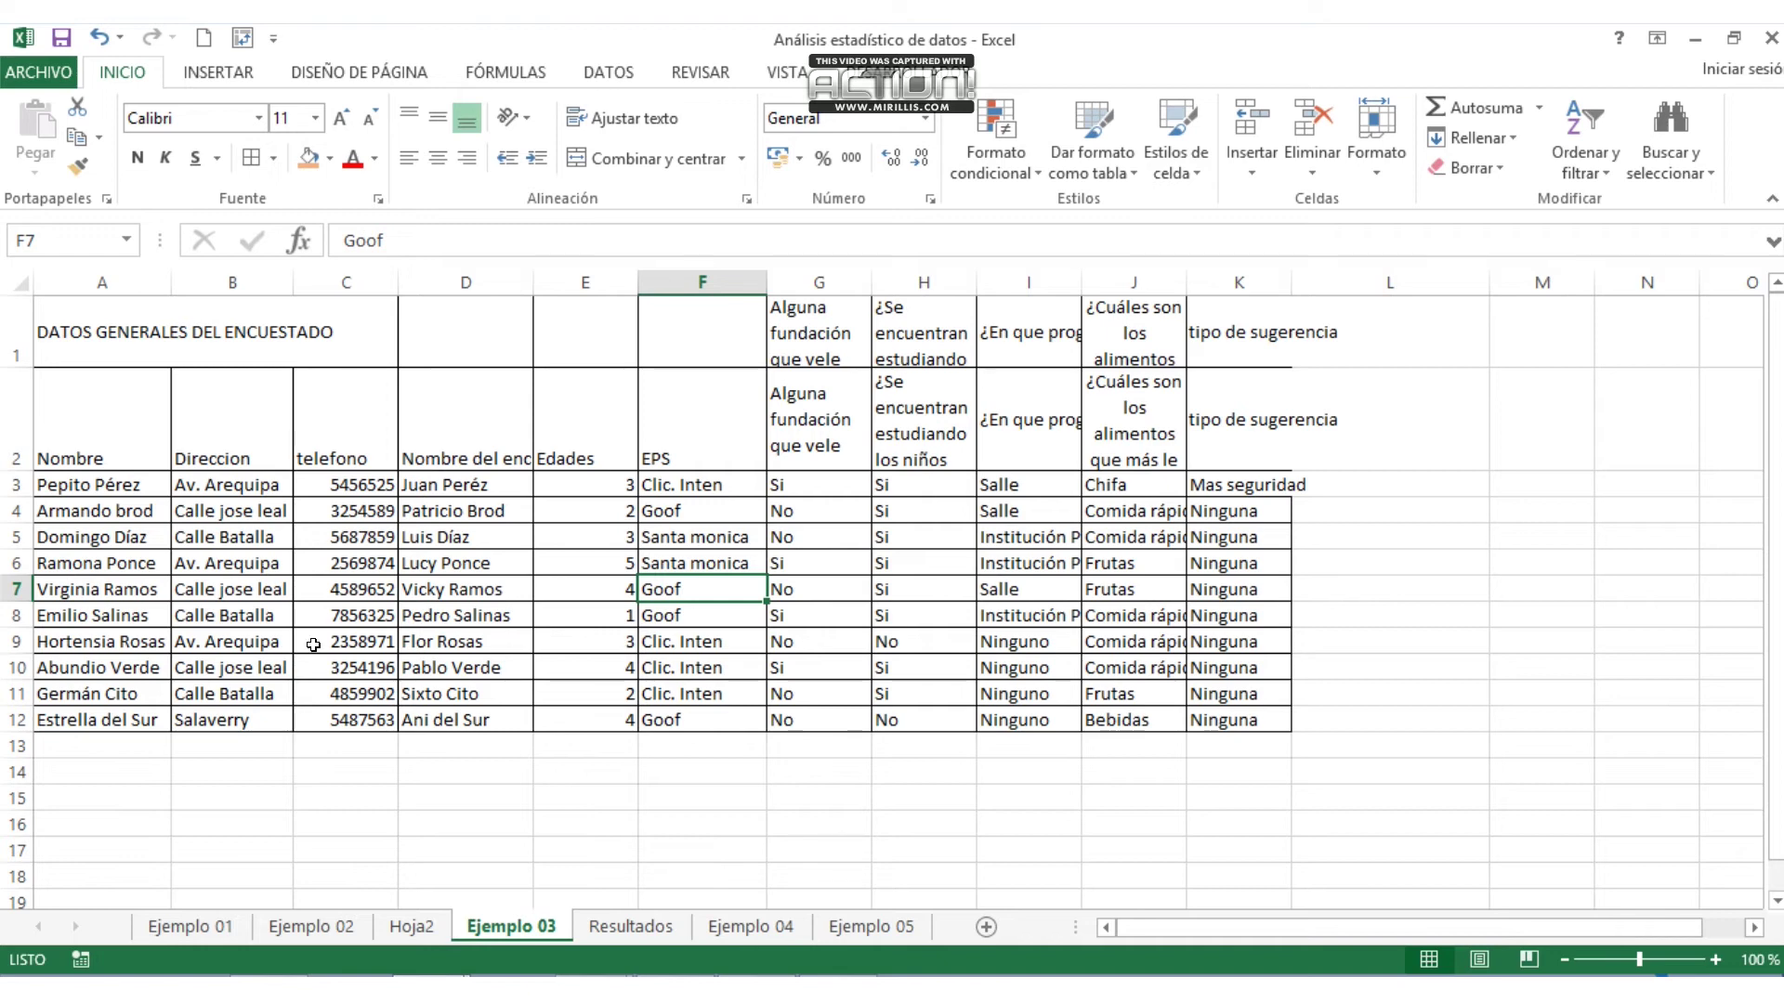
pyautogui.click(247, 78)
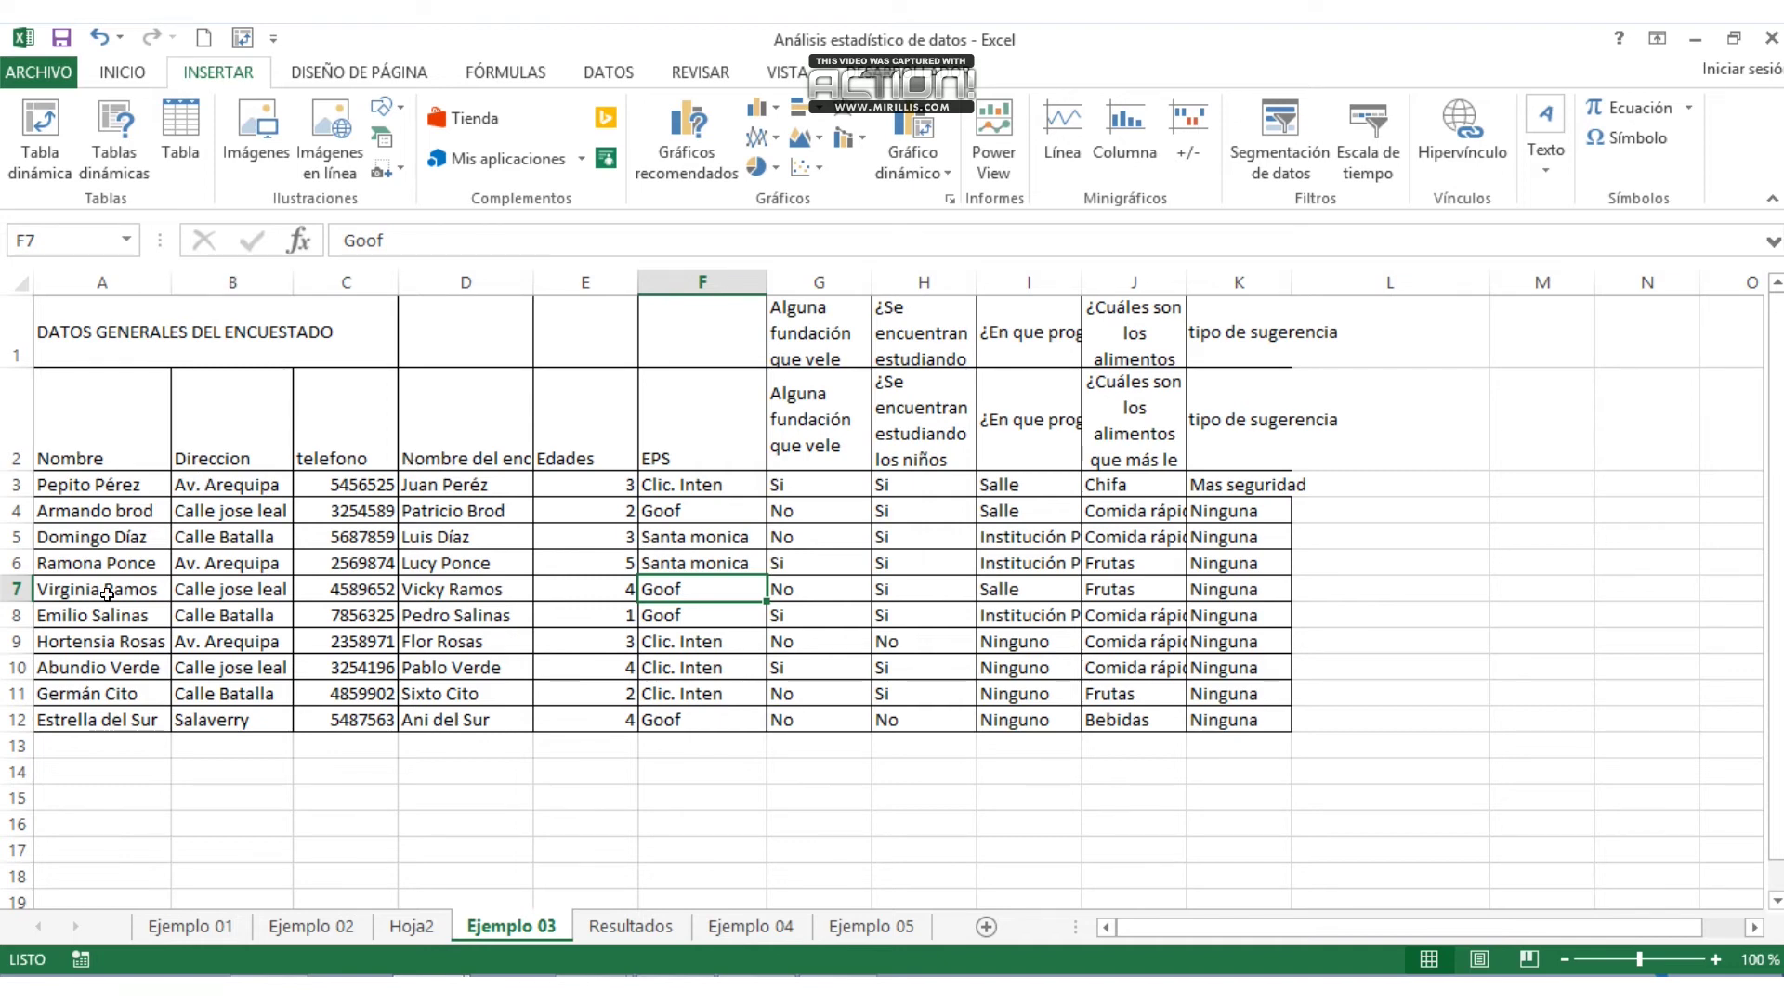
pyautogui.click(415, 932)
pyautogui.click(529, 927)
pyautogui.click(630, 926)
pyautogui.click(412, 926)
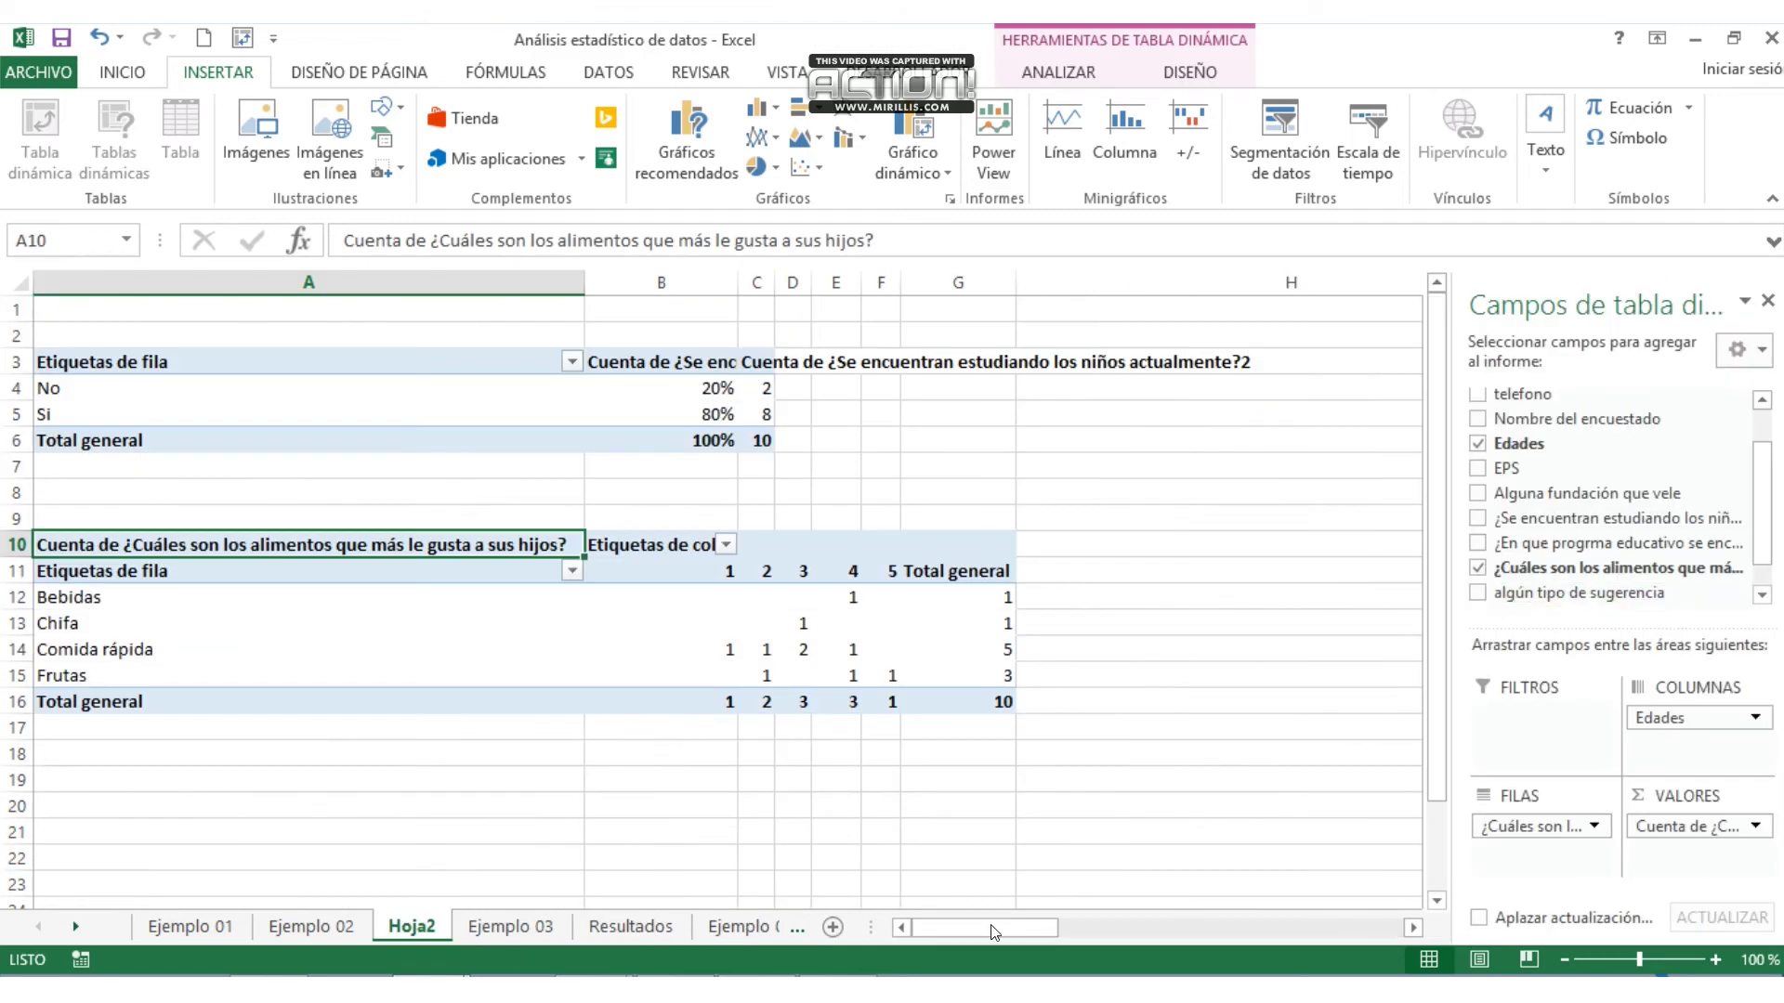
pyautogui.click(511, 926)
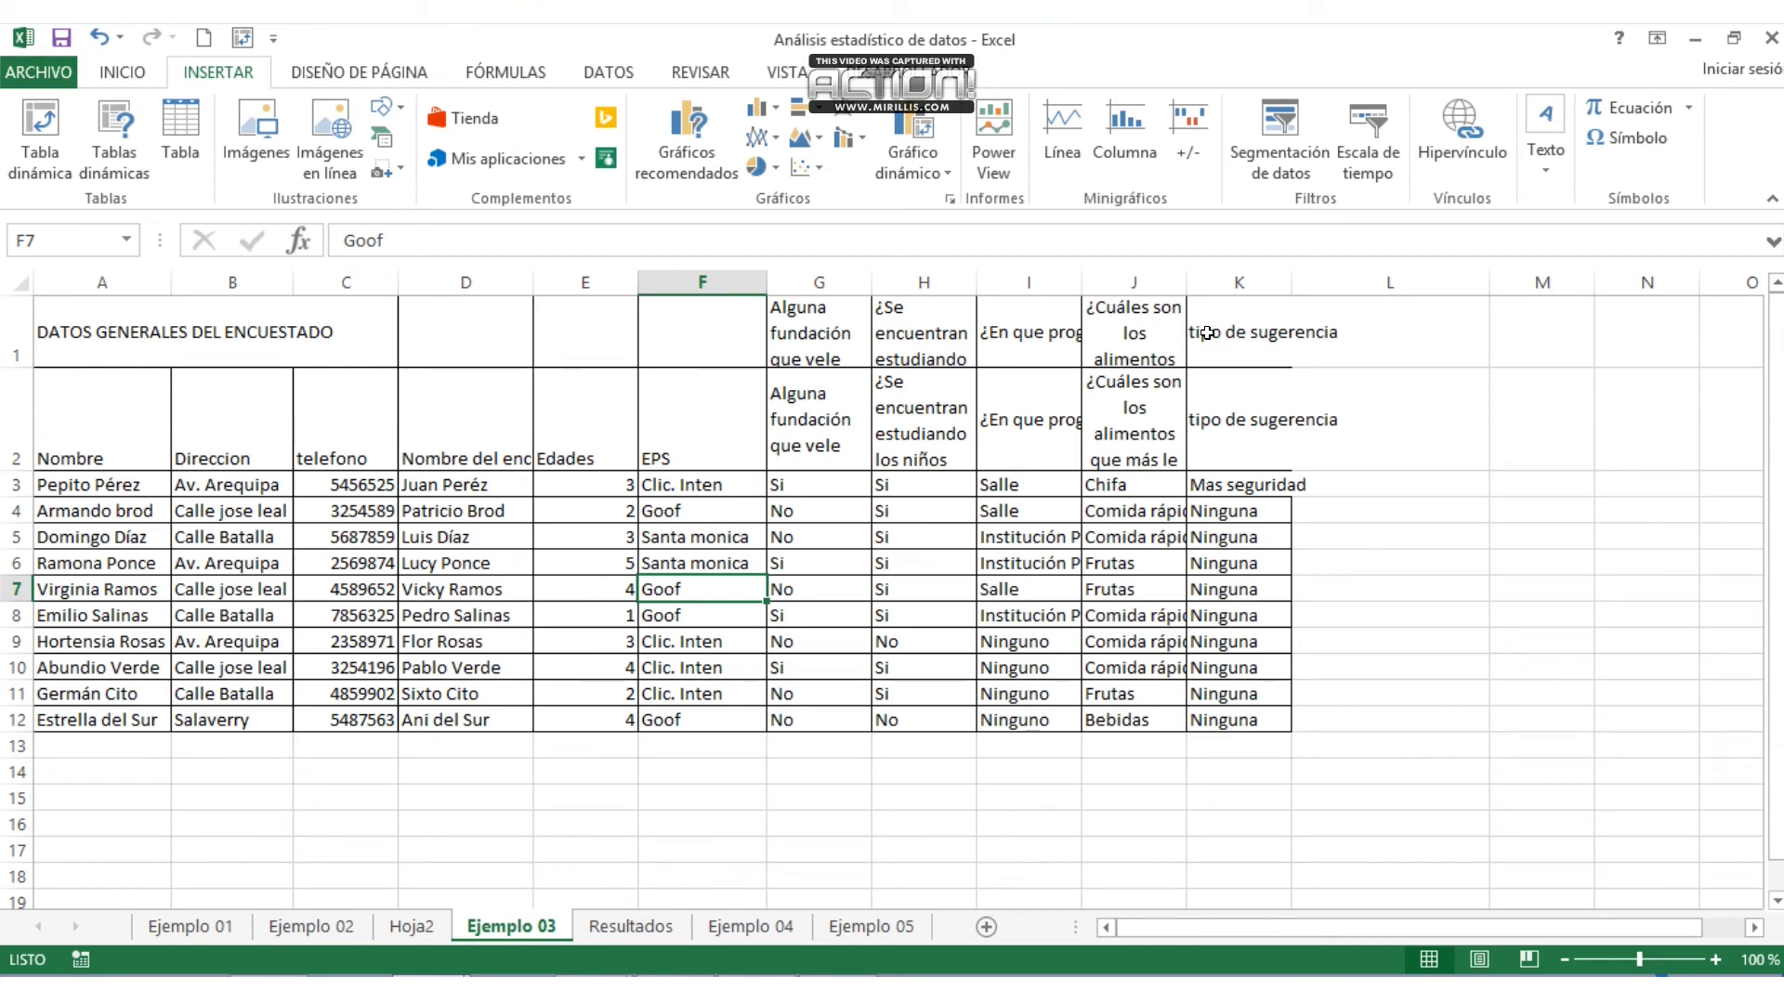
pyautogui.click(1023, 337)
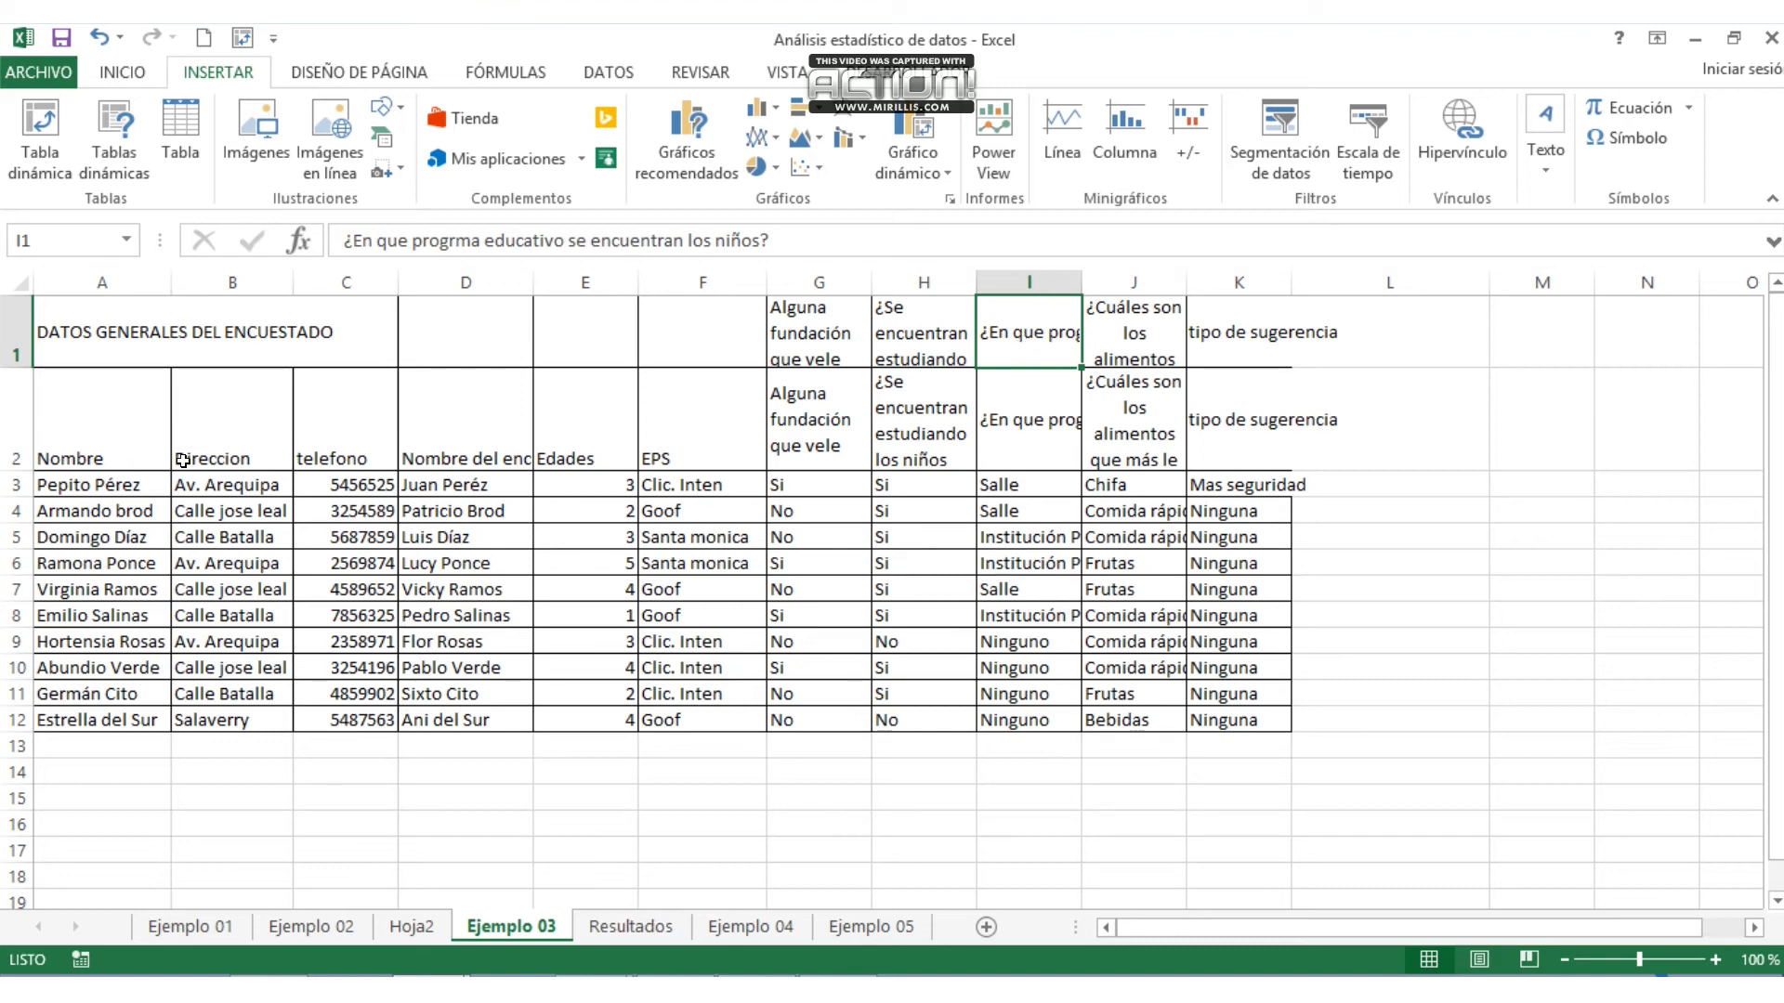
# - Insert a third pivot table from the survey range A2:K12 of Ejemplo 03, placed on the existing sheet Hoja2 at A21
pyautogui.click(101, 433)
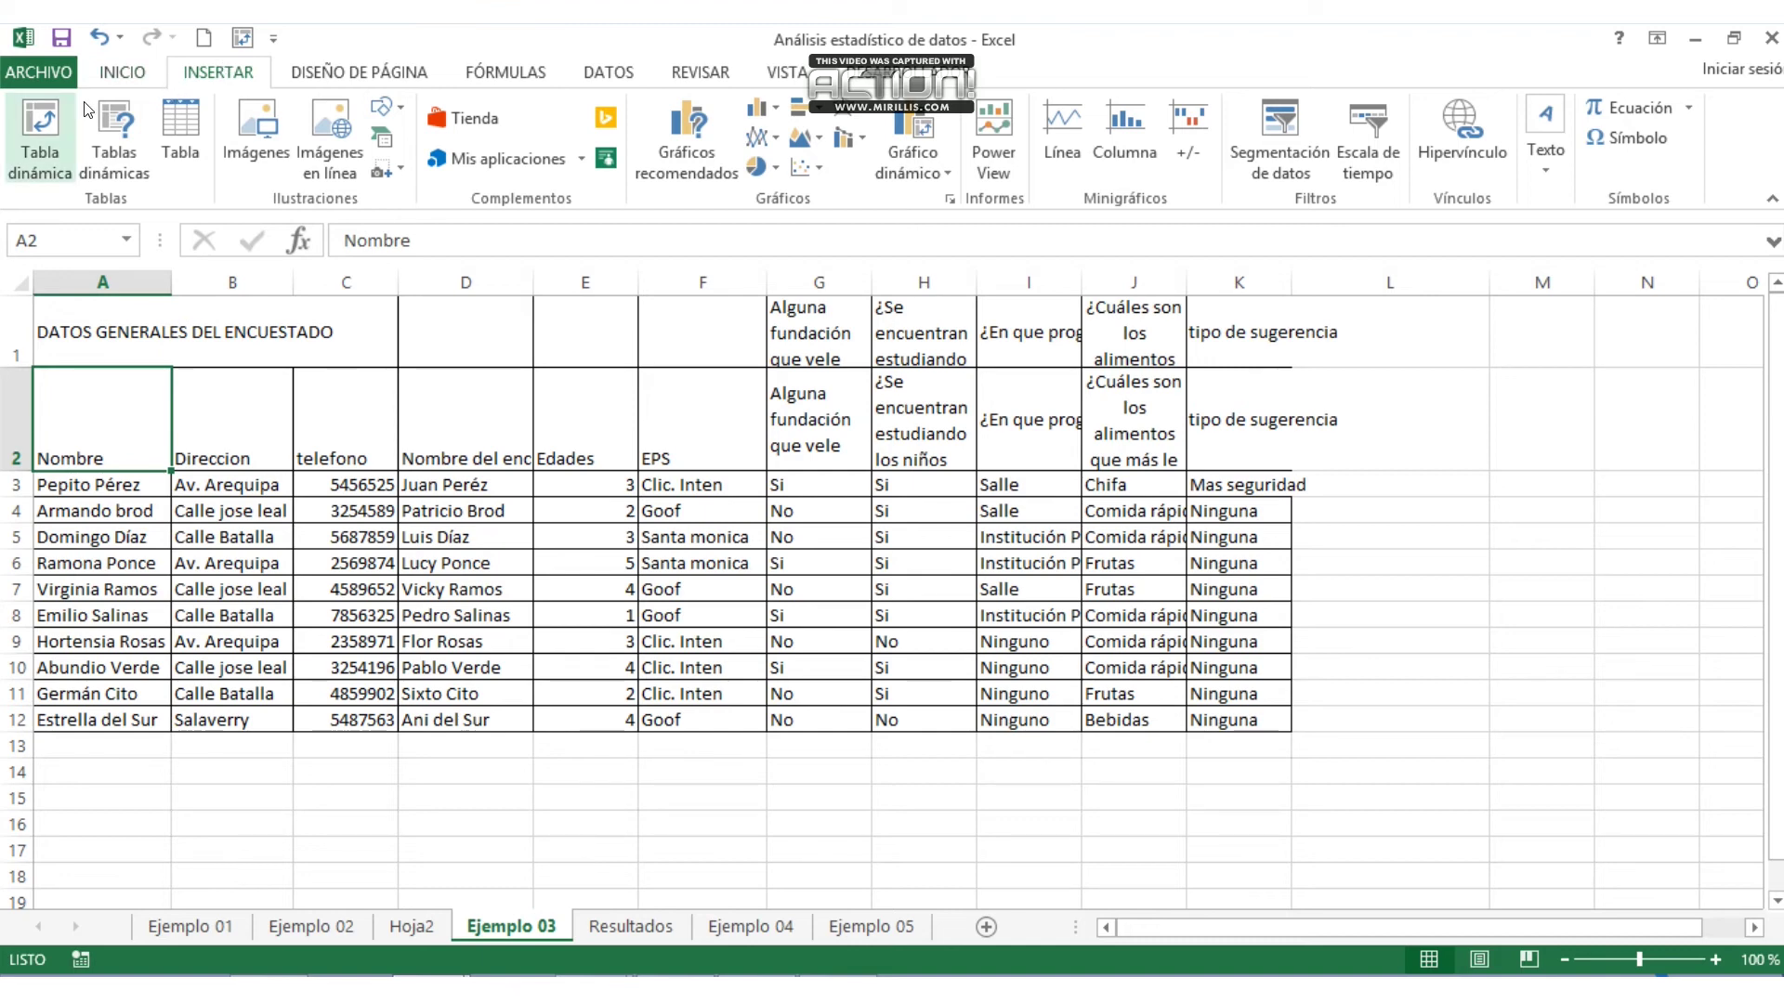
pyautogui.click(50, 125)
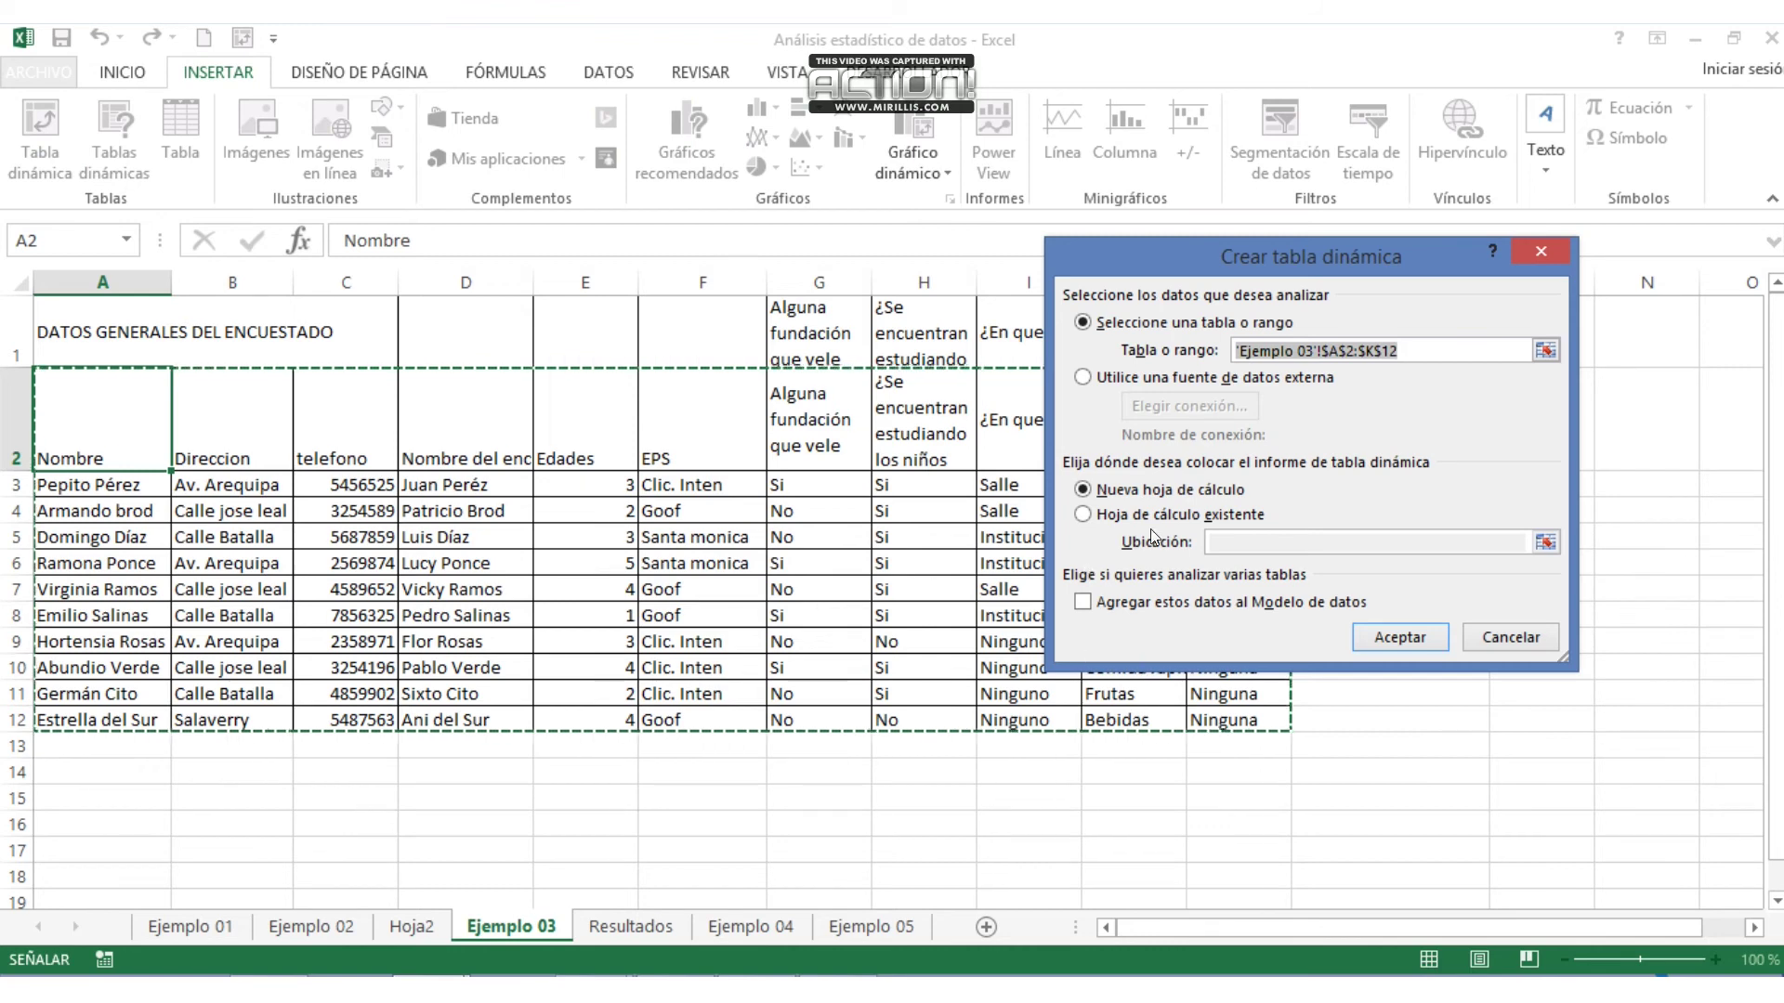
pyautogui.moveTo(1277, 247); pyautogui.dragTo(1330, 154)
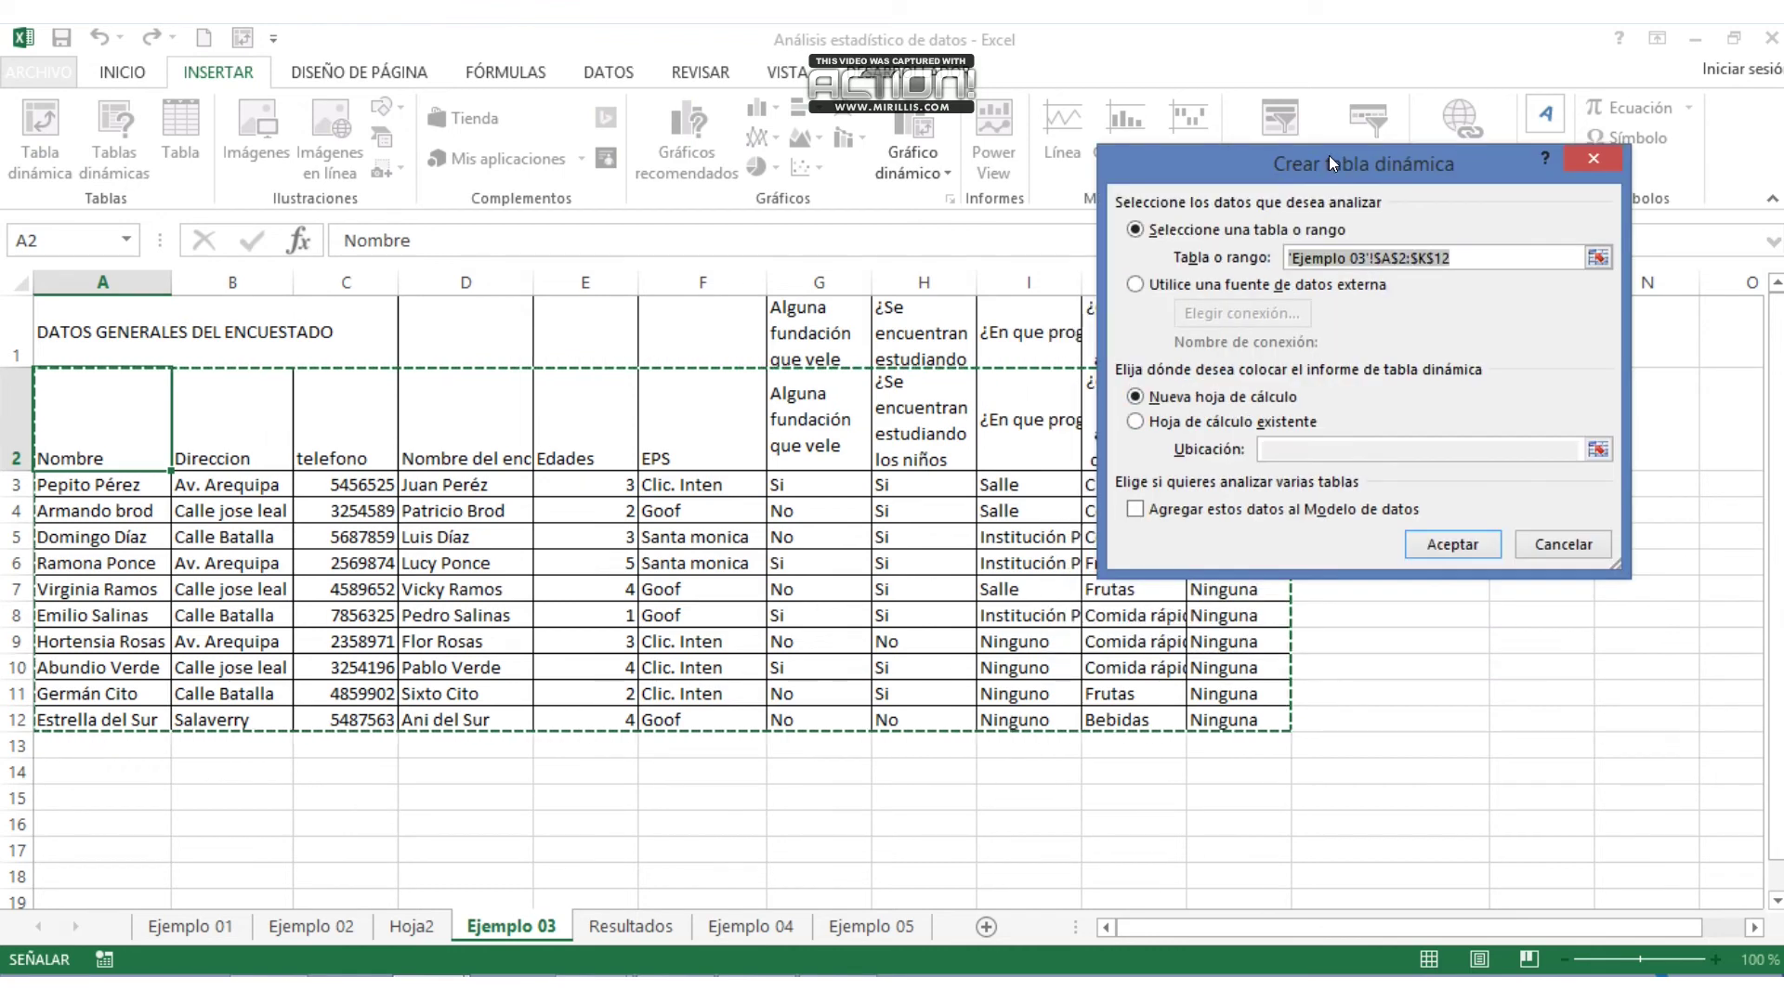
pyautogui.click(1139, 421)
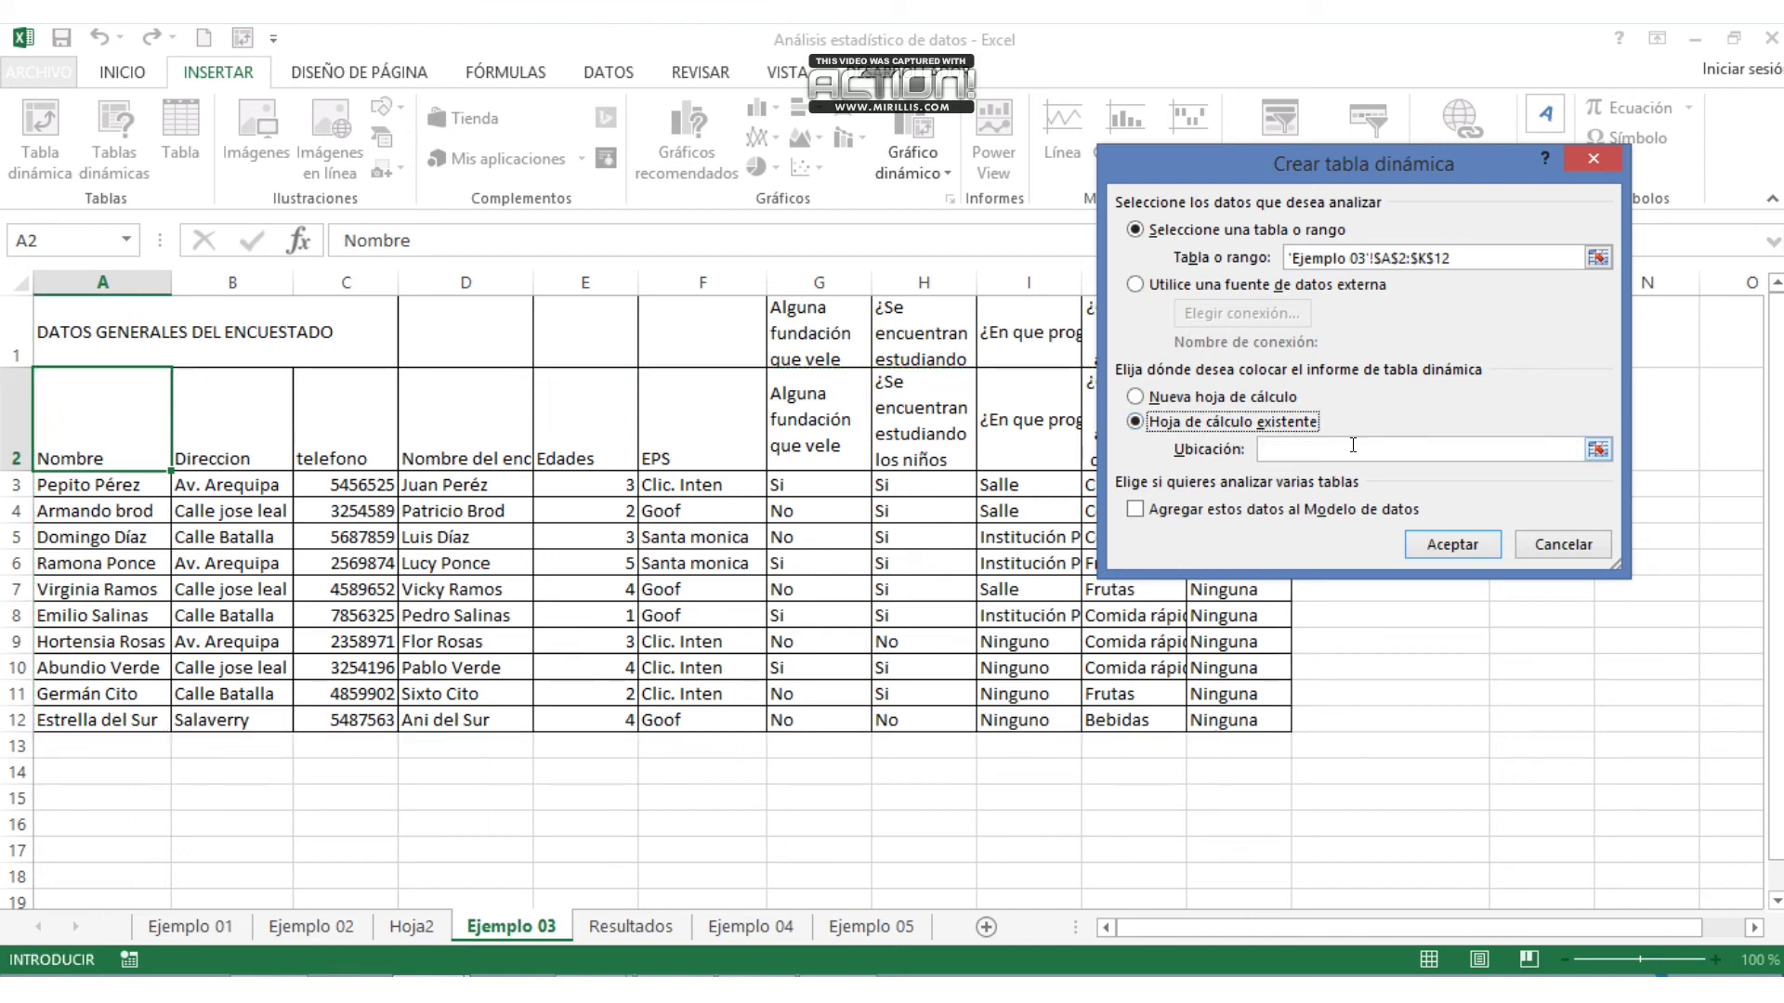
pyautogui.click(1597, 450)
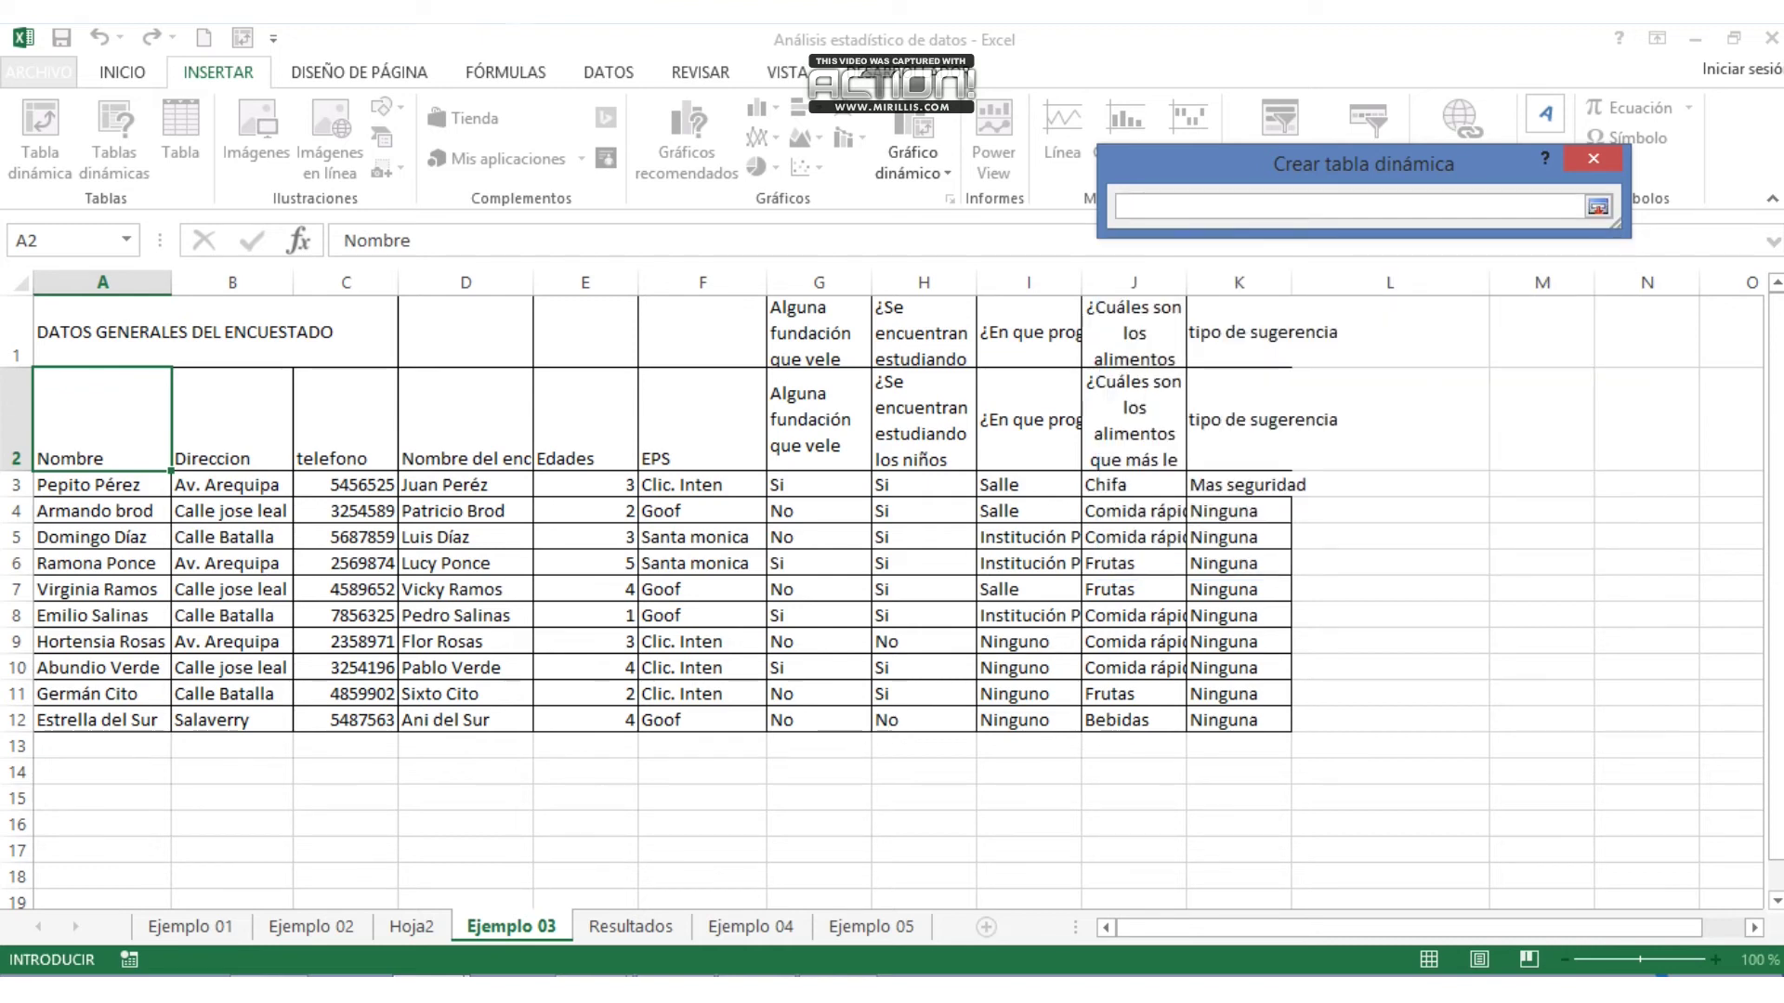
pyautogui.click(402, 927)
pyautogui.click(64, 817)
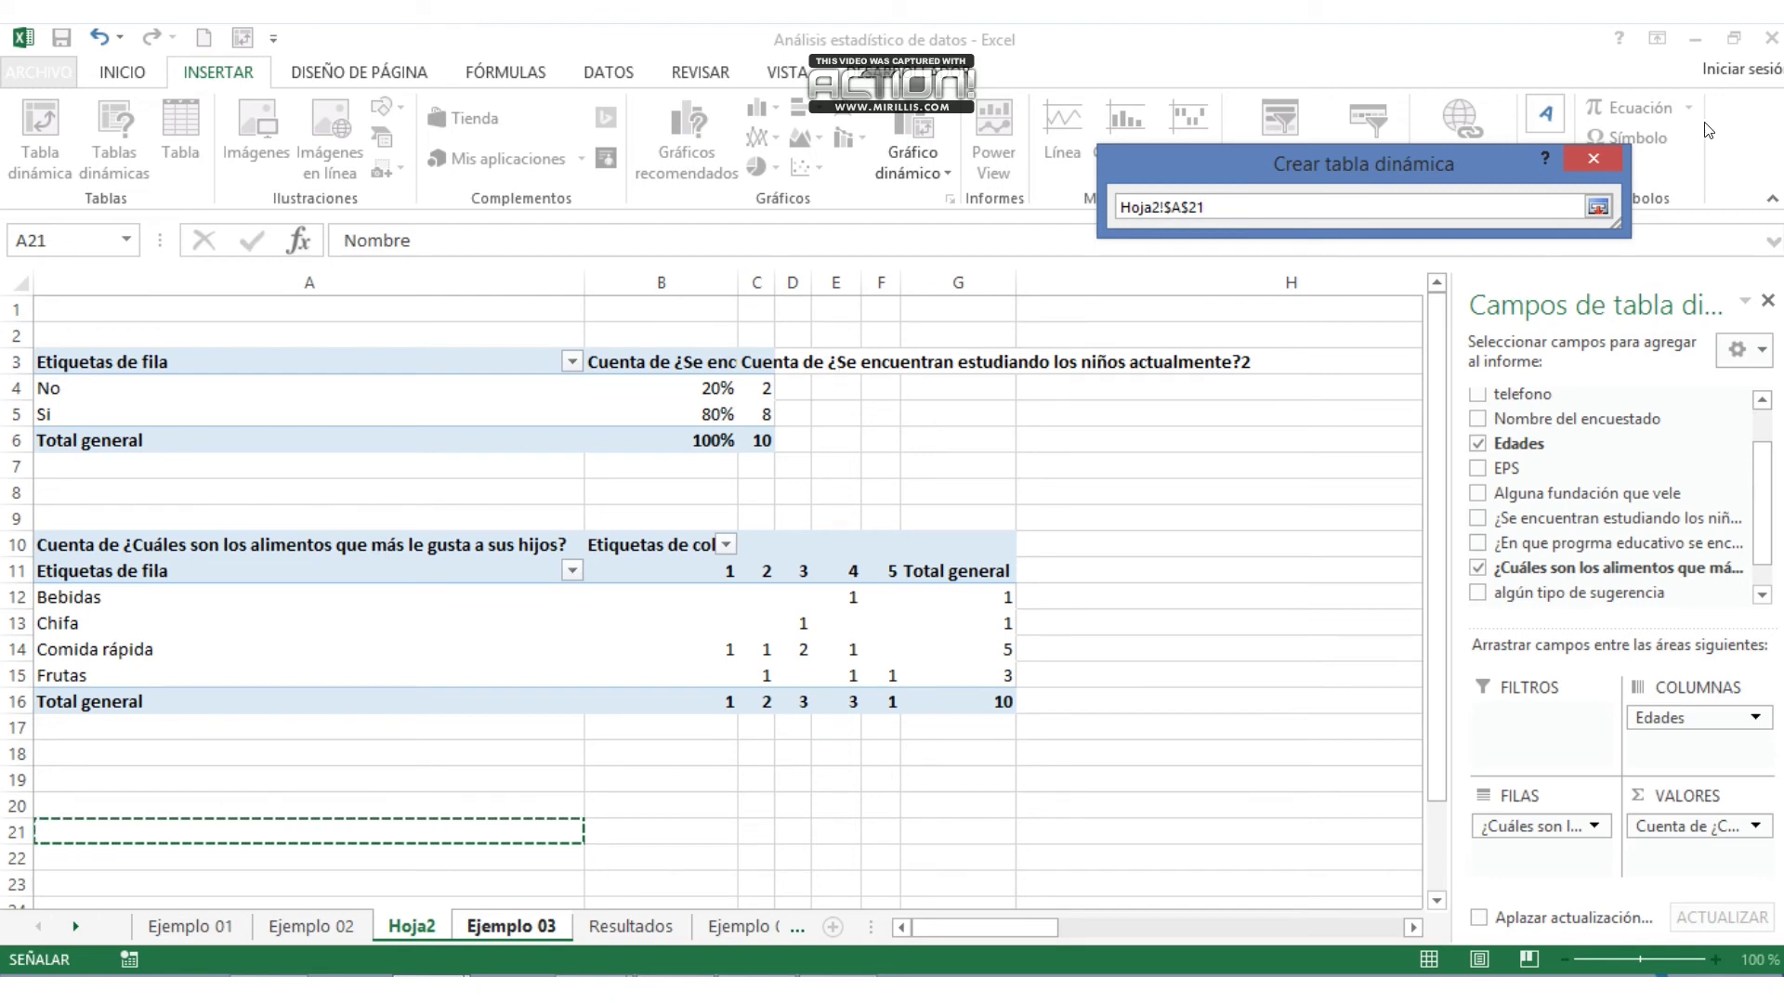
pyautogui.click(1598, 206)
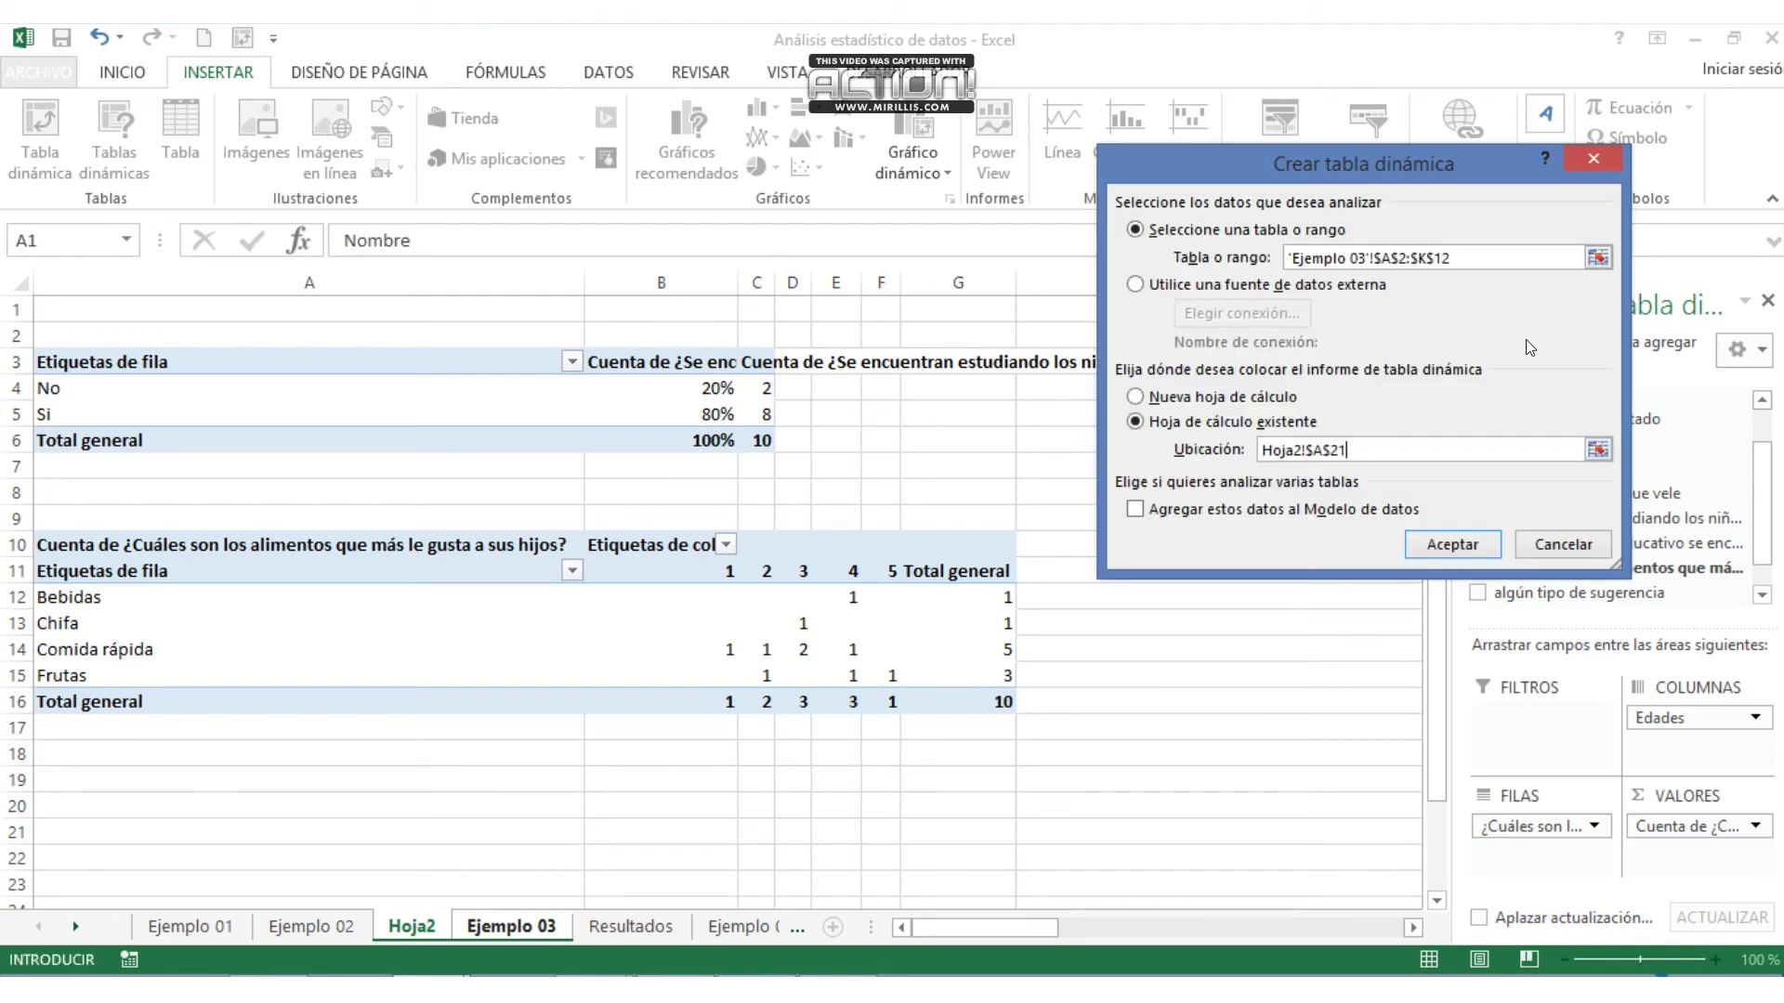
pyautogui.click(1455, 546)
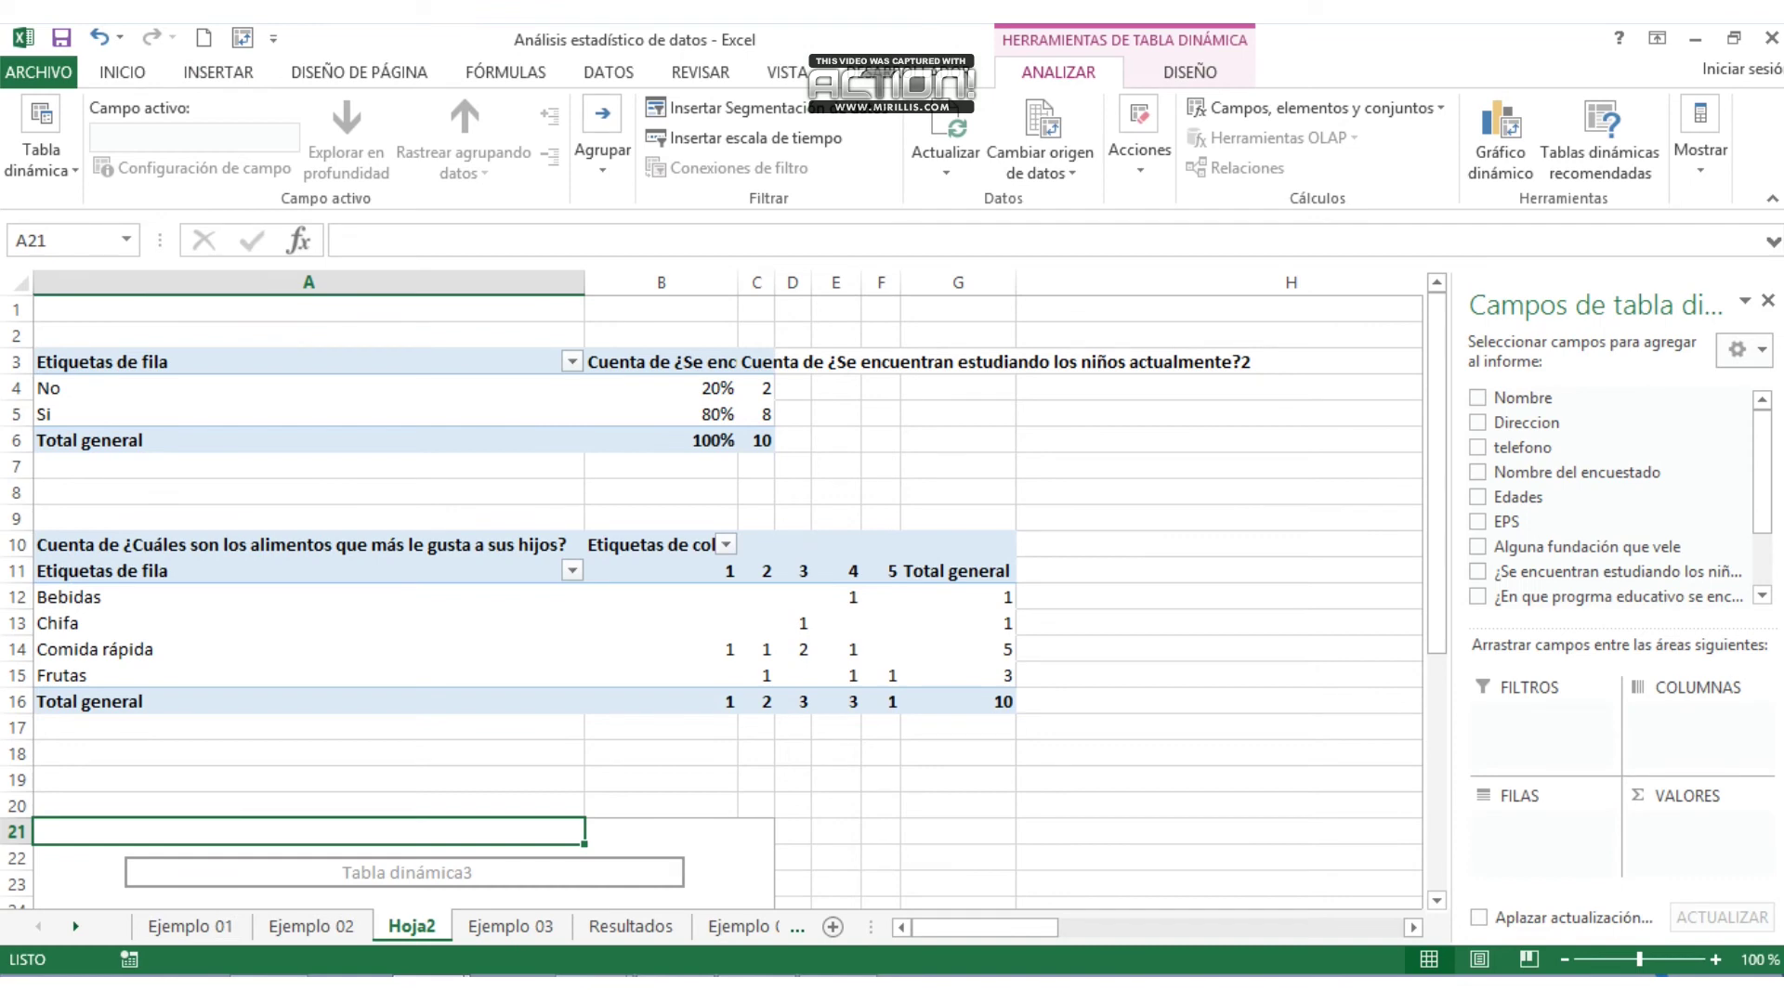
# - Set the educational programme question as row labels of the new pivot table and add Edades as a summed value
pyautogui.scroll(-1, 1468, 487)
pyautogui.moveTo(1434, 469); pyautogui.dragTo(1429, 628)
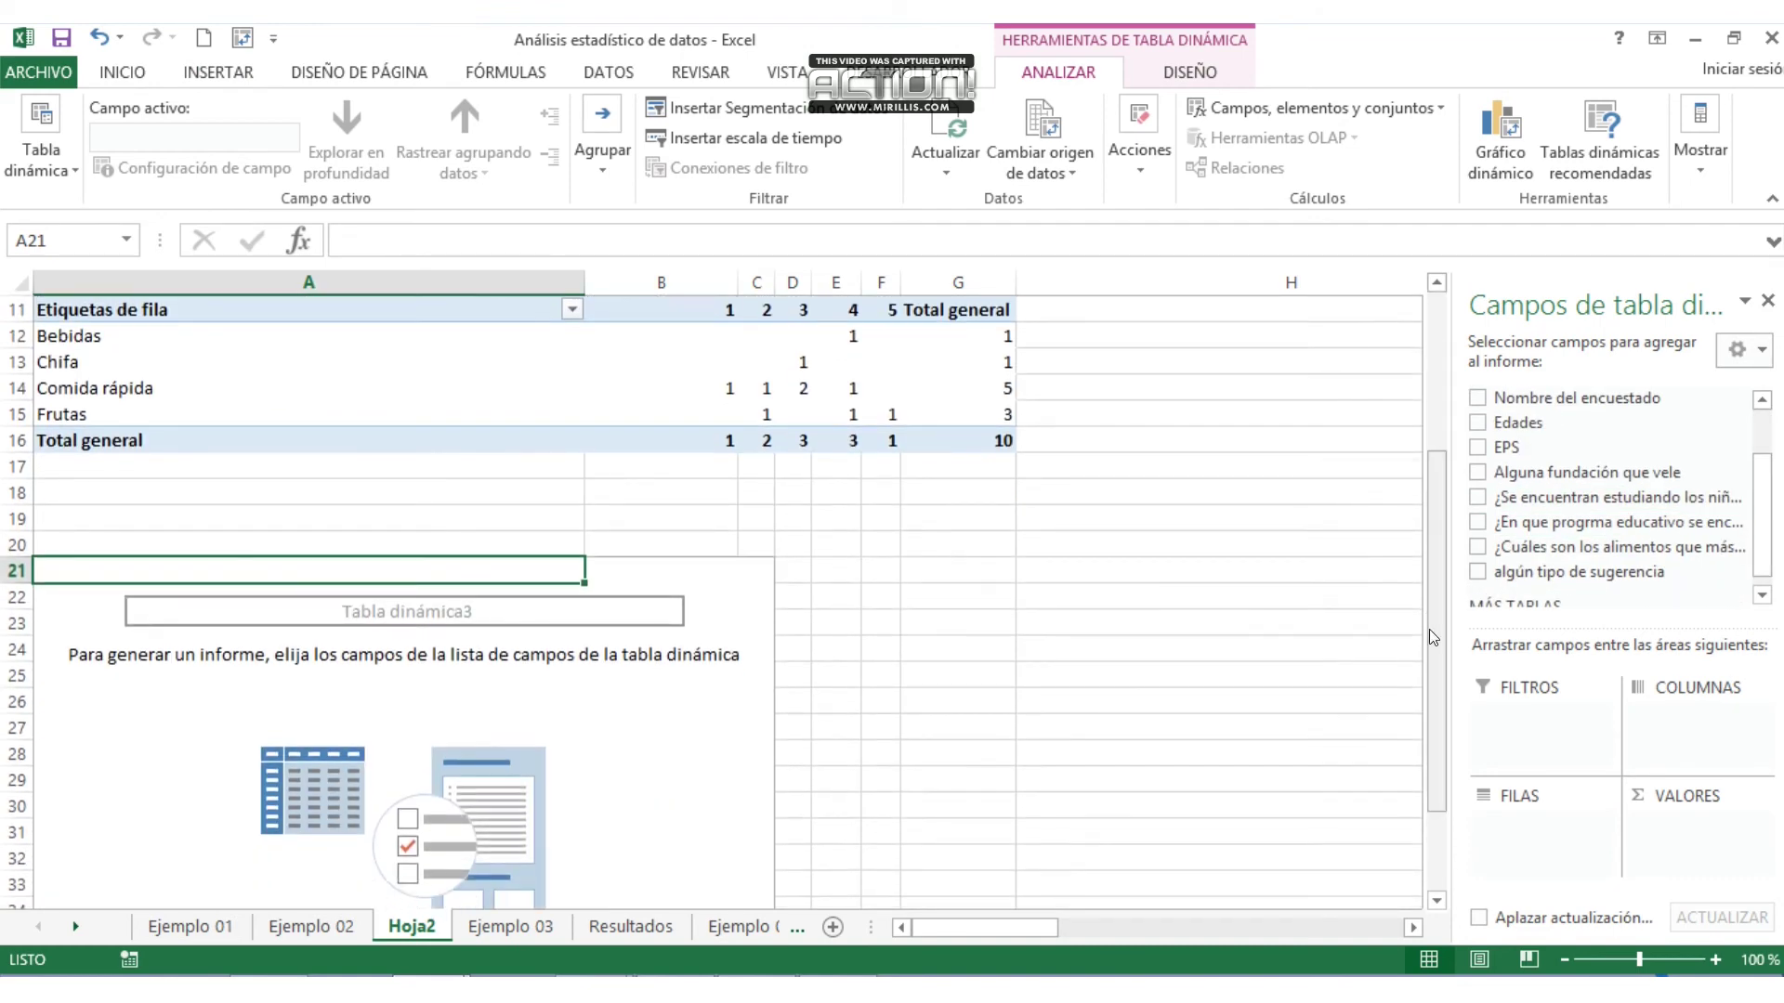
pyautogui.click(1547, 523)
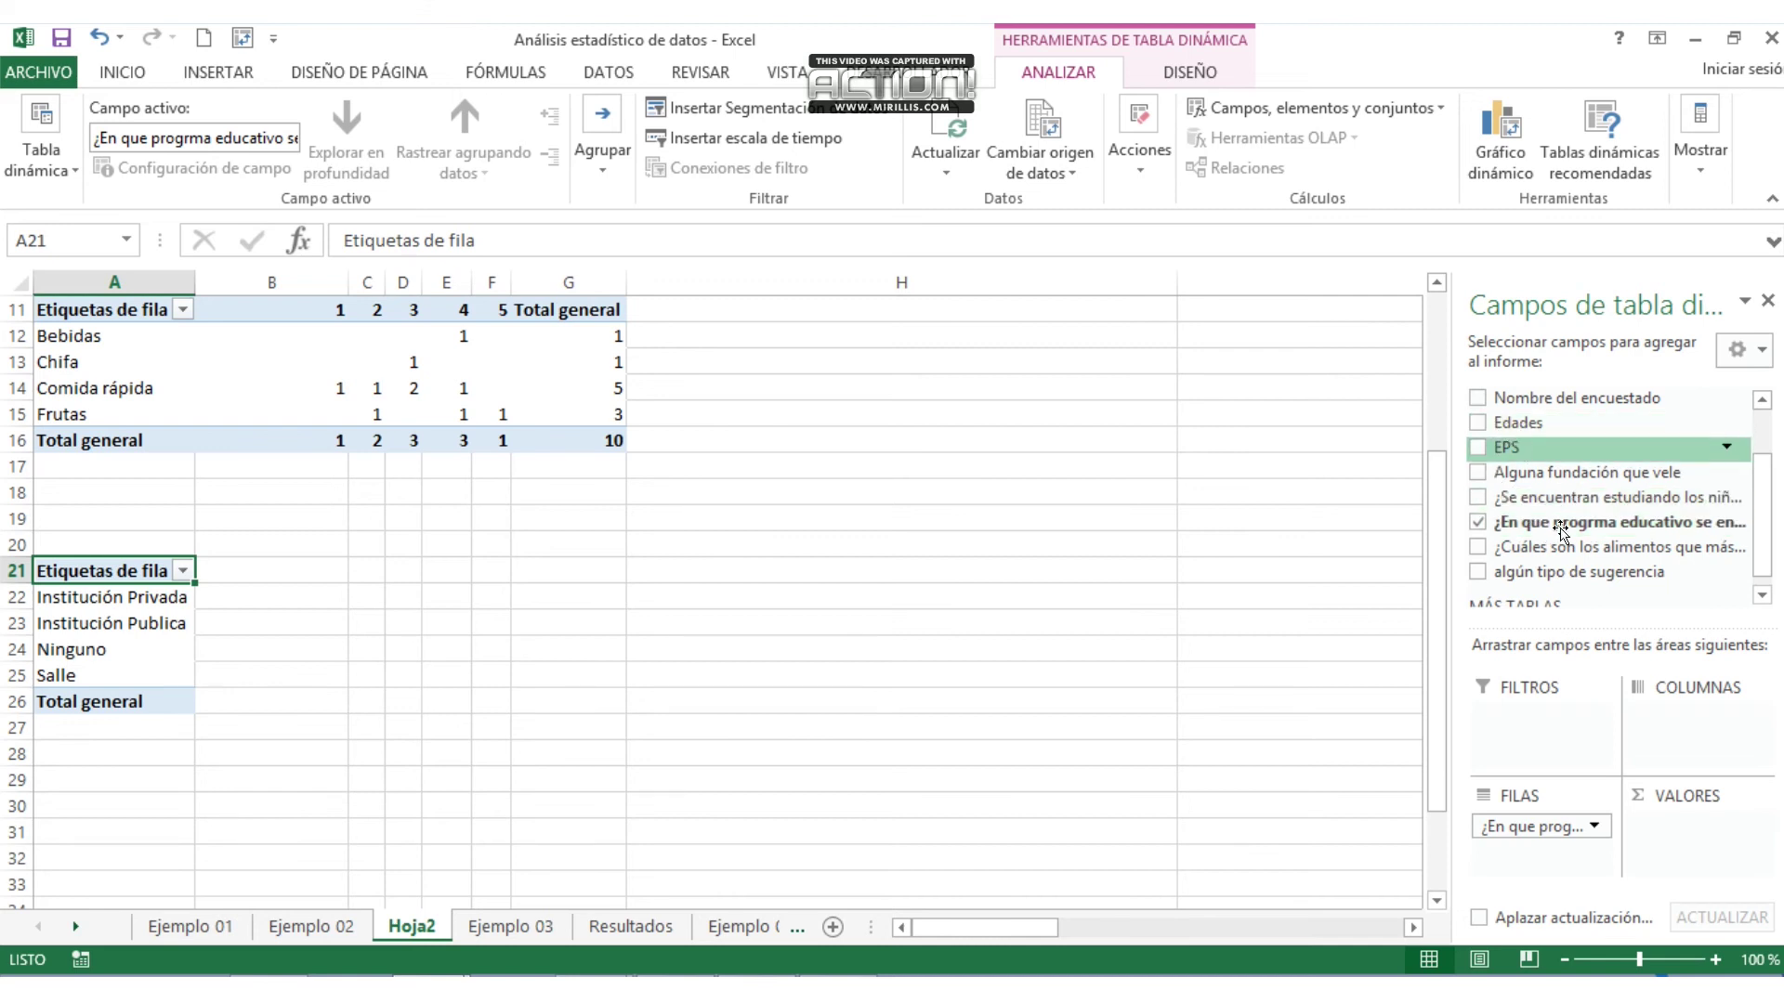
pyautogui.moveTo(1584, 525); pyautogui.dragTo(1542, 826)
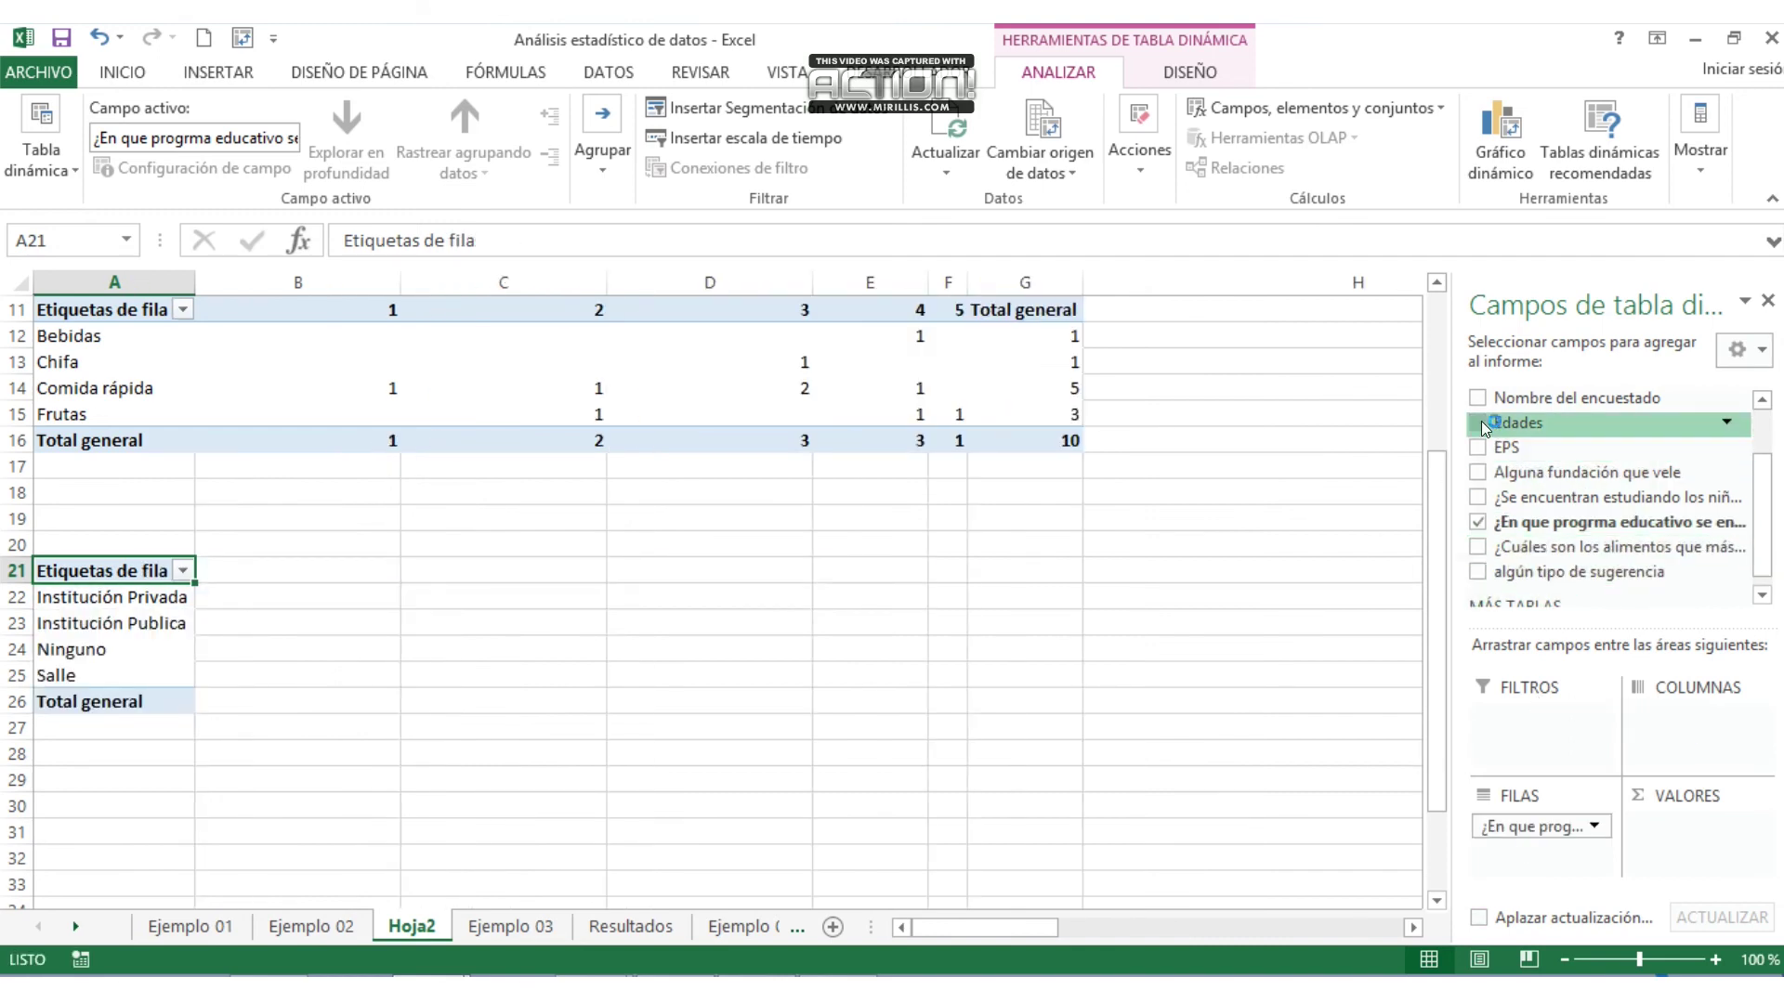
pyautogui.click(1481, 425)
pyautogui.moveTo(1553, 445); pyautogui.dragTo(1480, 486)
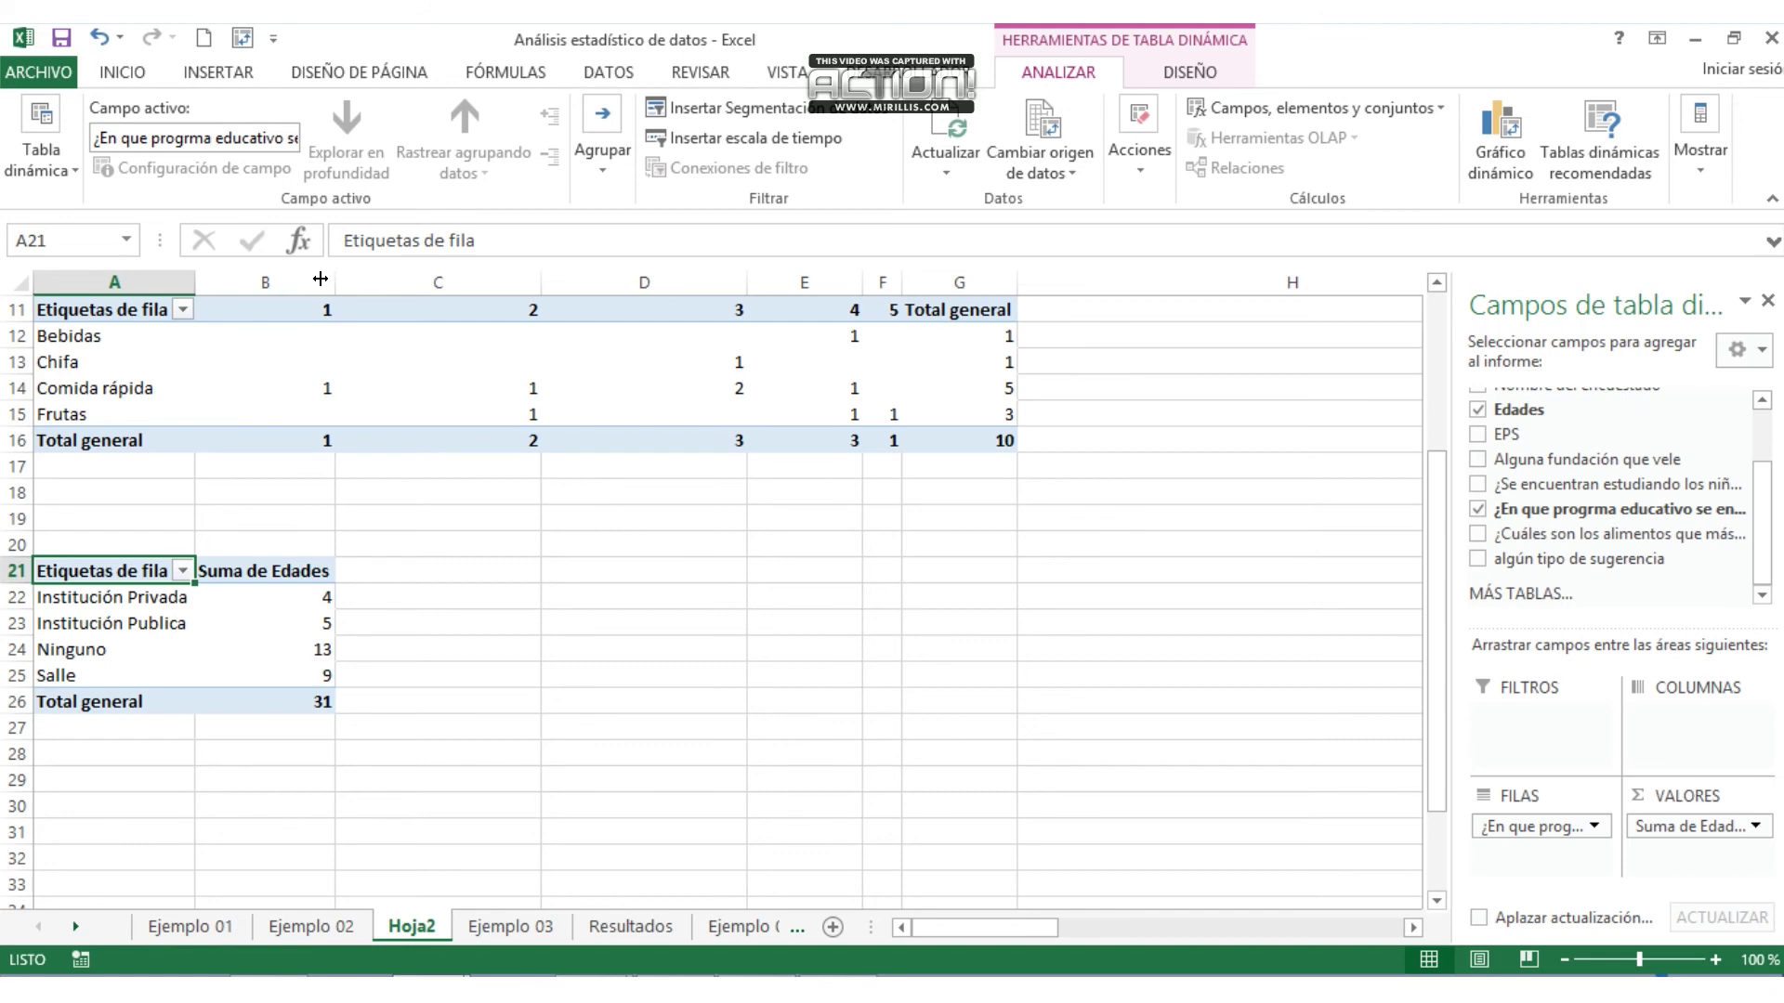
# - Go to the Ejemplo 04 sheet and examine the SI and NO counts under Costumbres for Pregunta Nº1
pyautogui.click(756, 927)
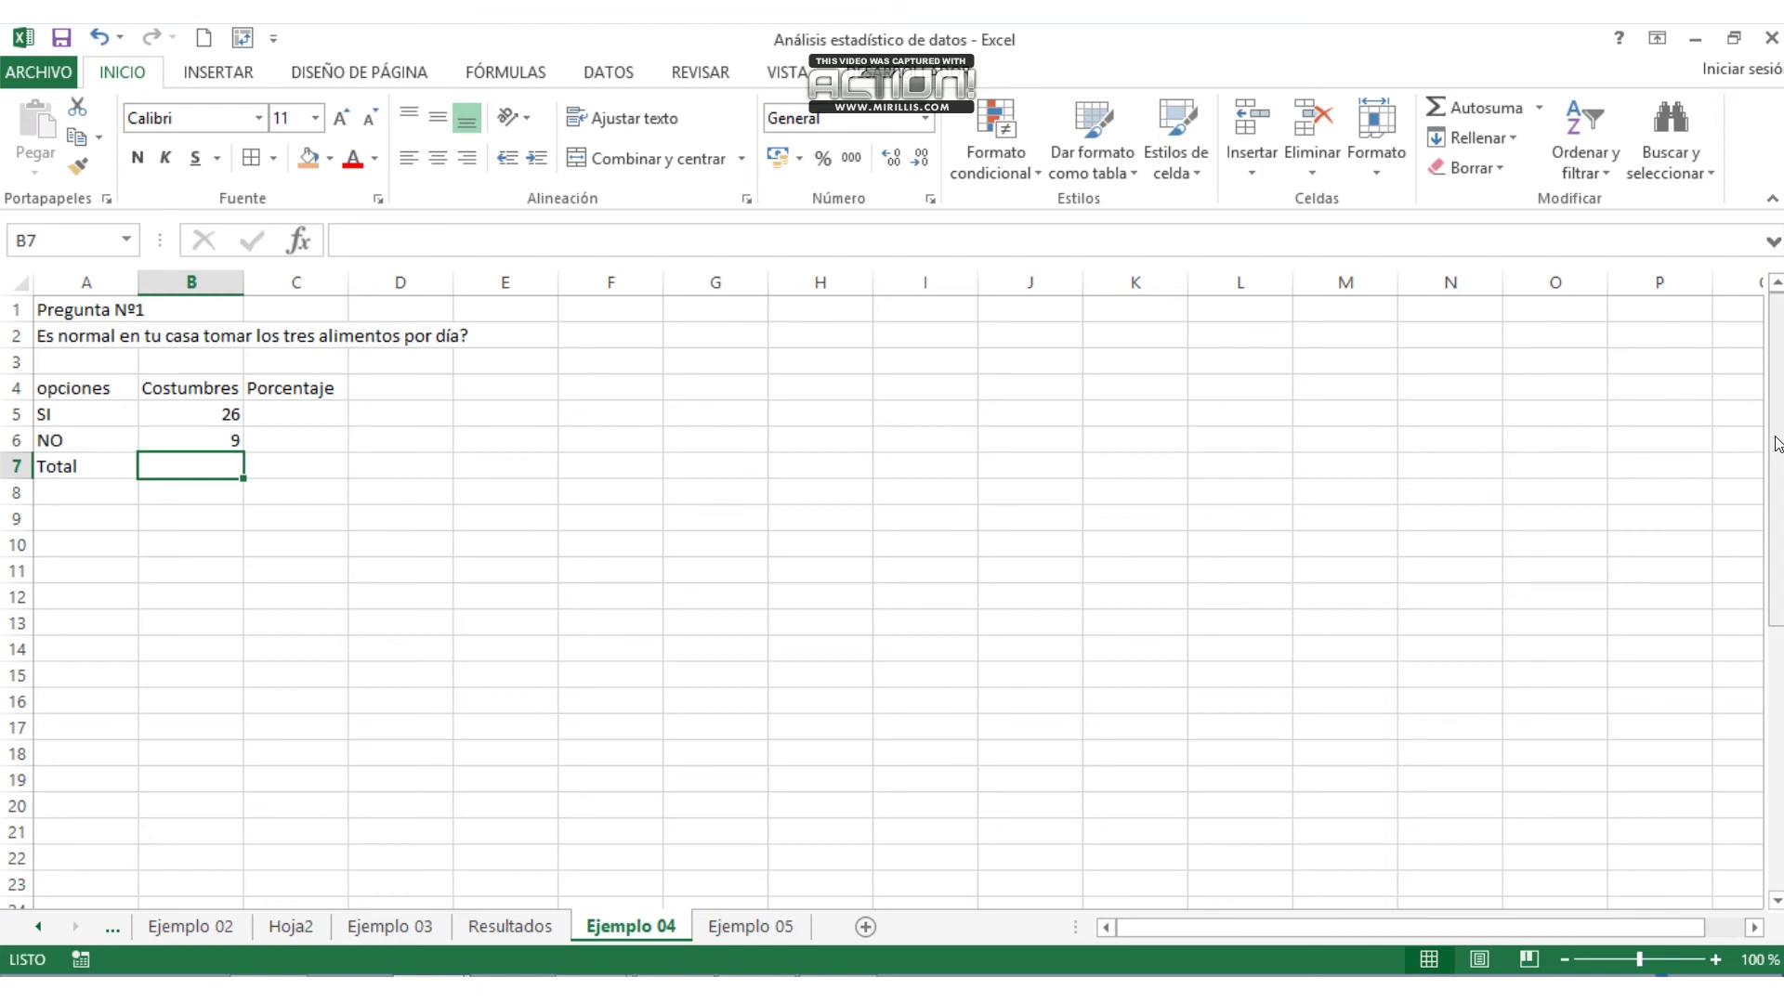
pyautogui.moveTo(1776, 444); pyautogui.dragTo(1776, 443)
pyautogui.scroll(-4, 1707, 364)
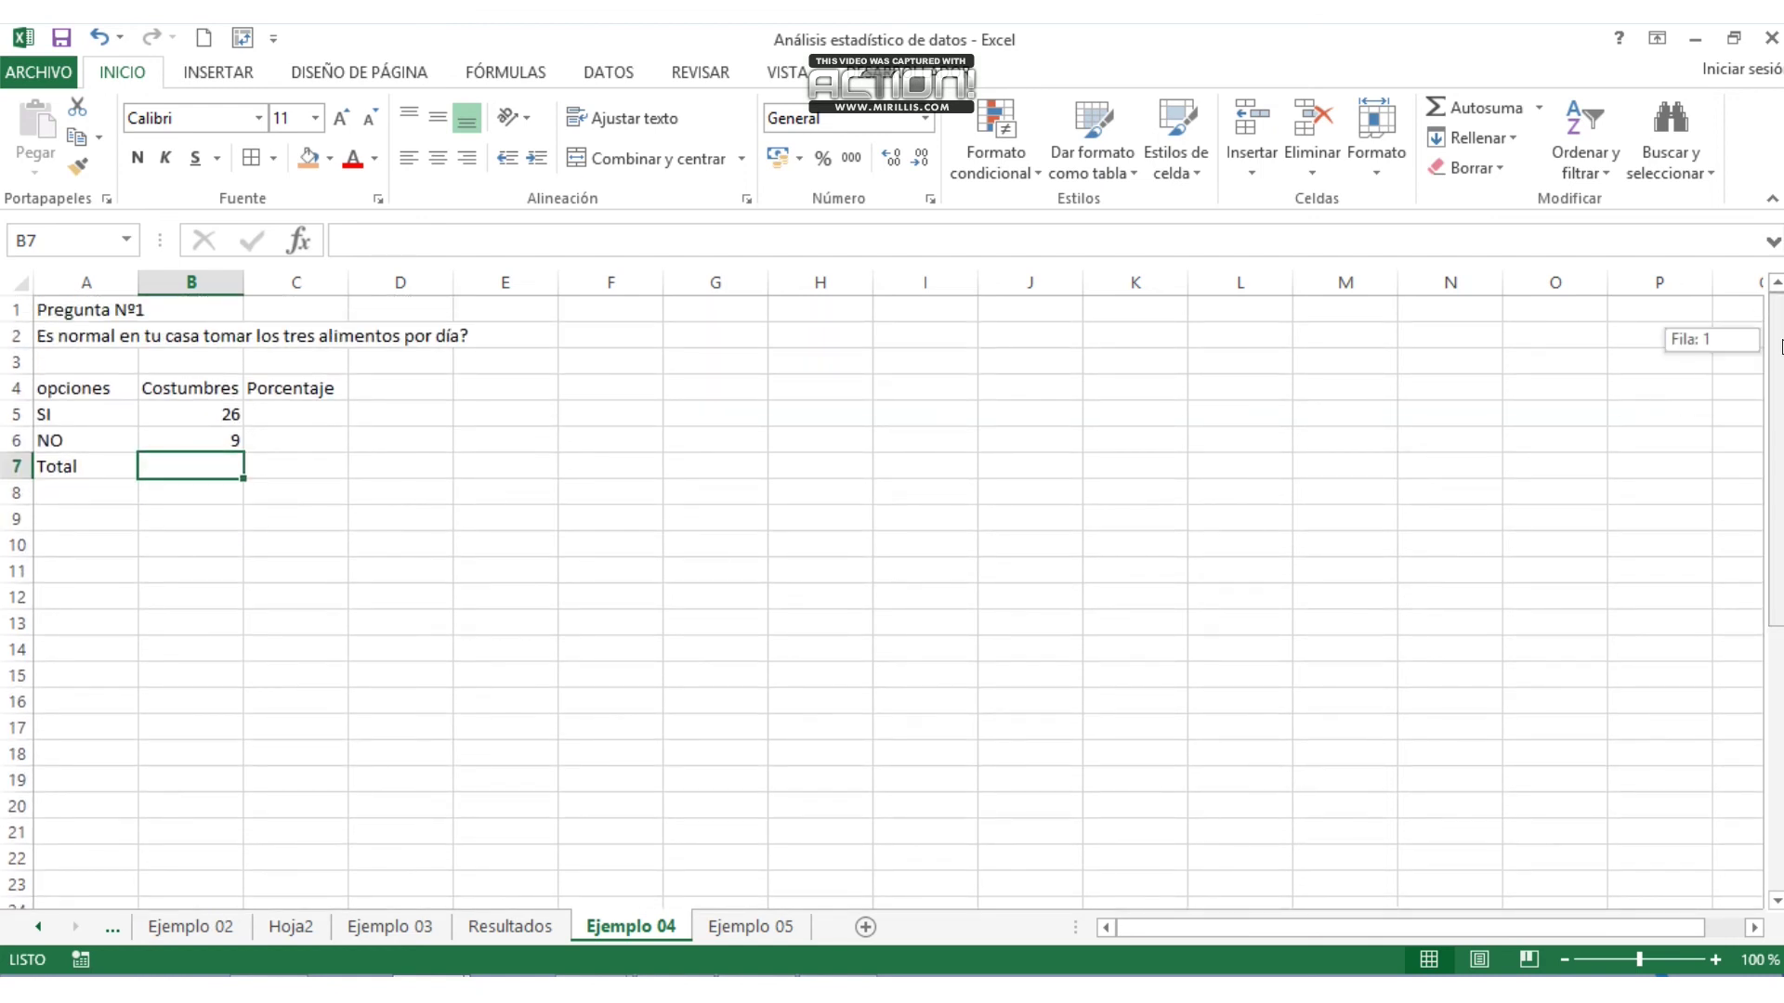
pyautogui.moveTo(1772, 637); pyautogui.dragTo(1772, 483)
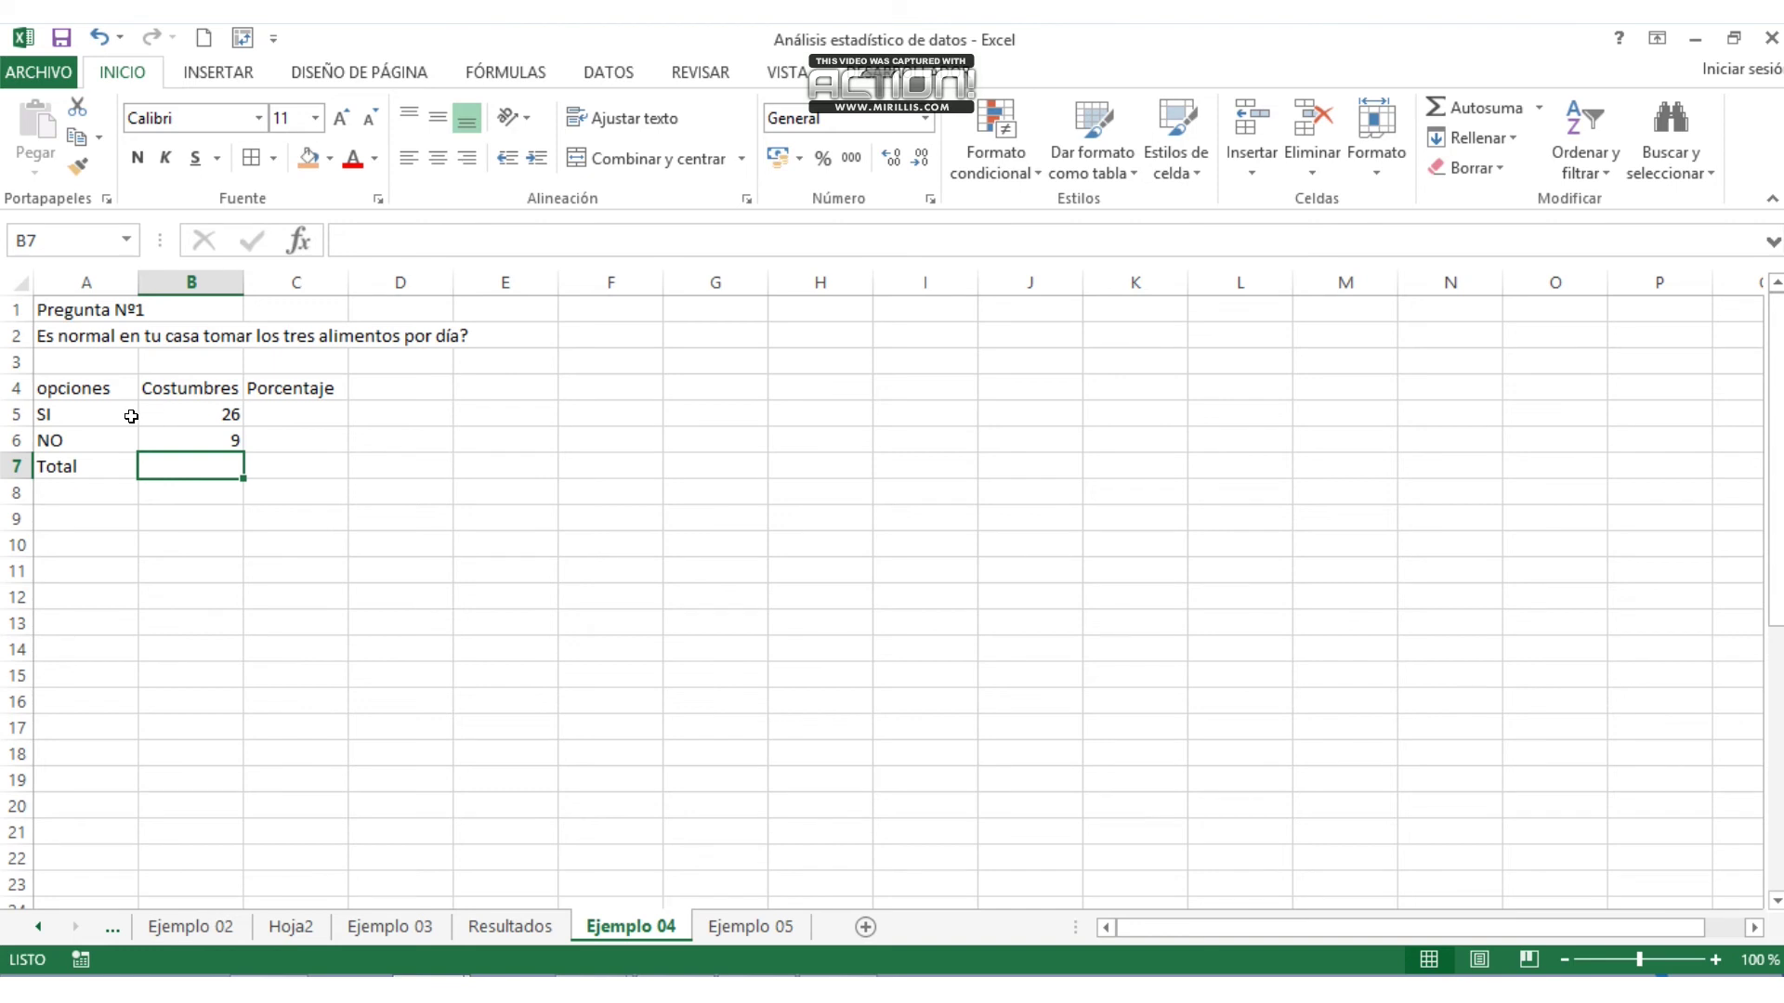
pyautogui.click(44, 415)
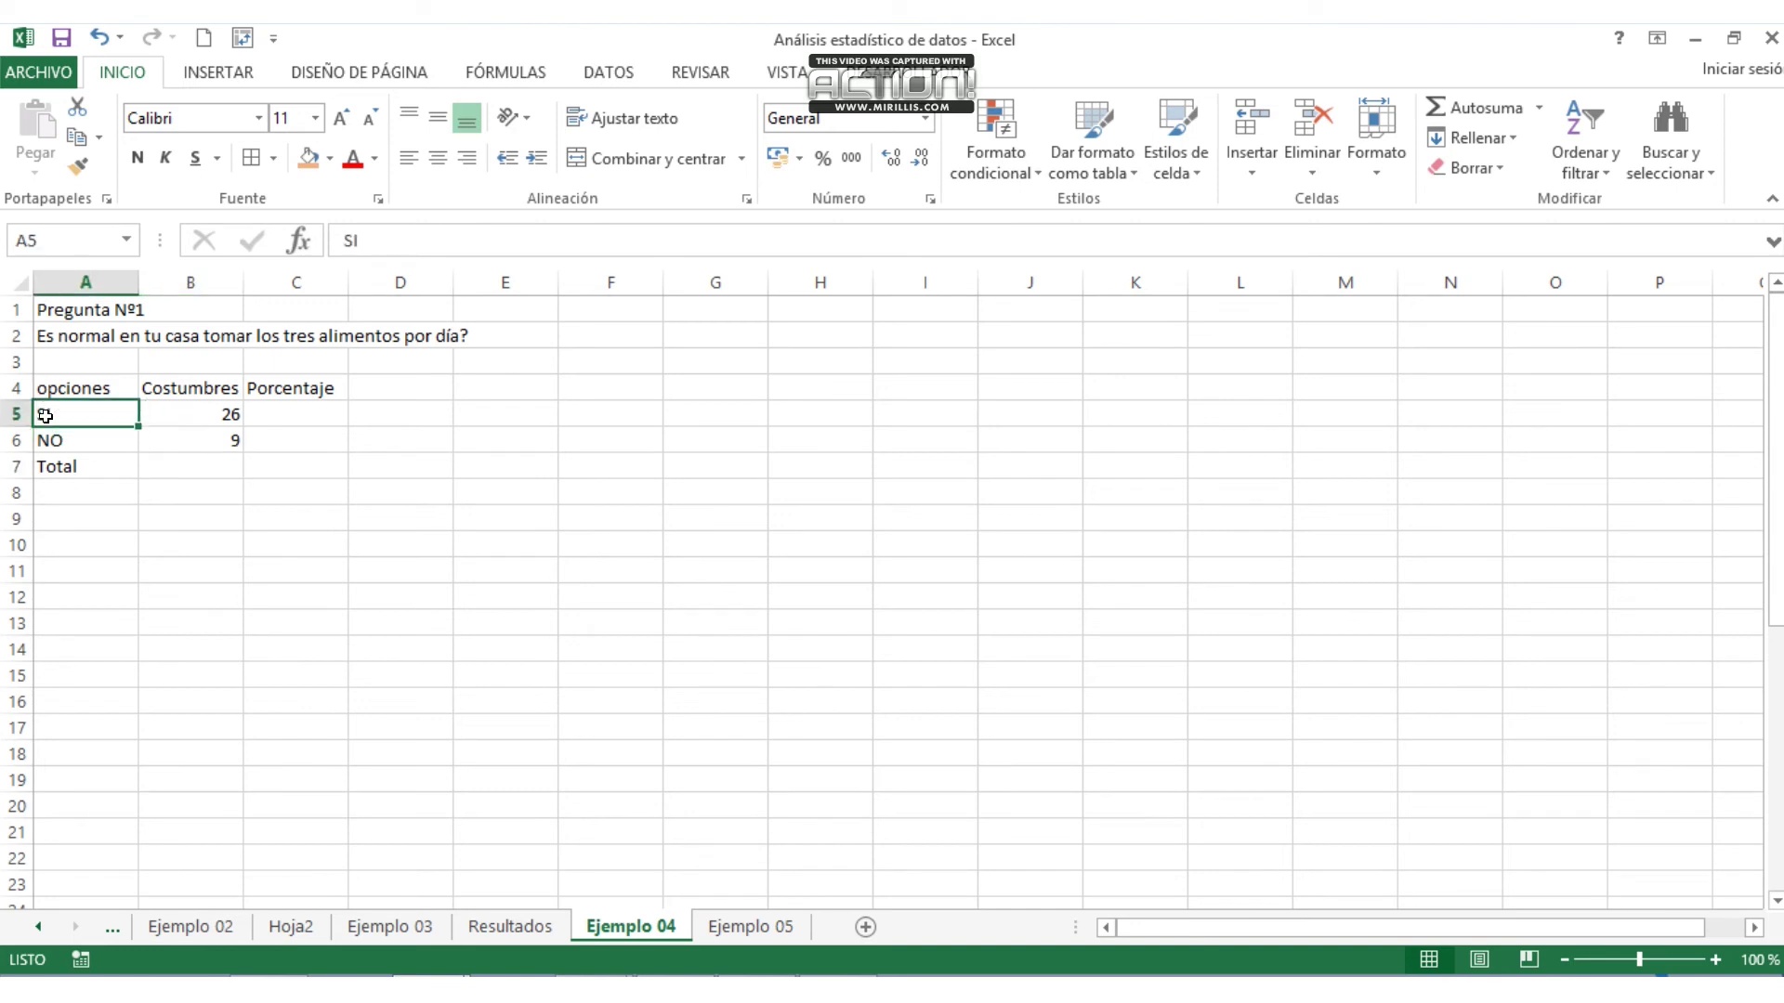
pyautogui.click(204, 414)
pyautogui.click(88, 440)
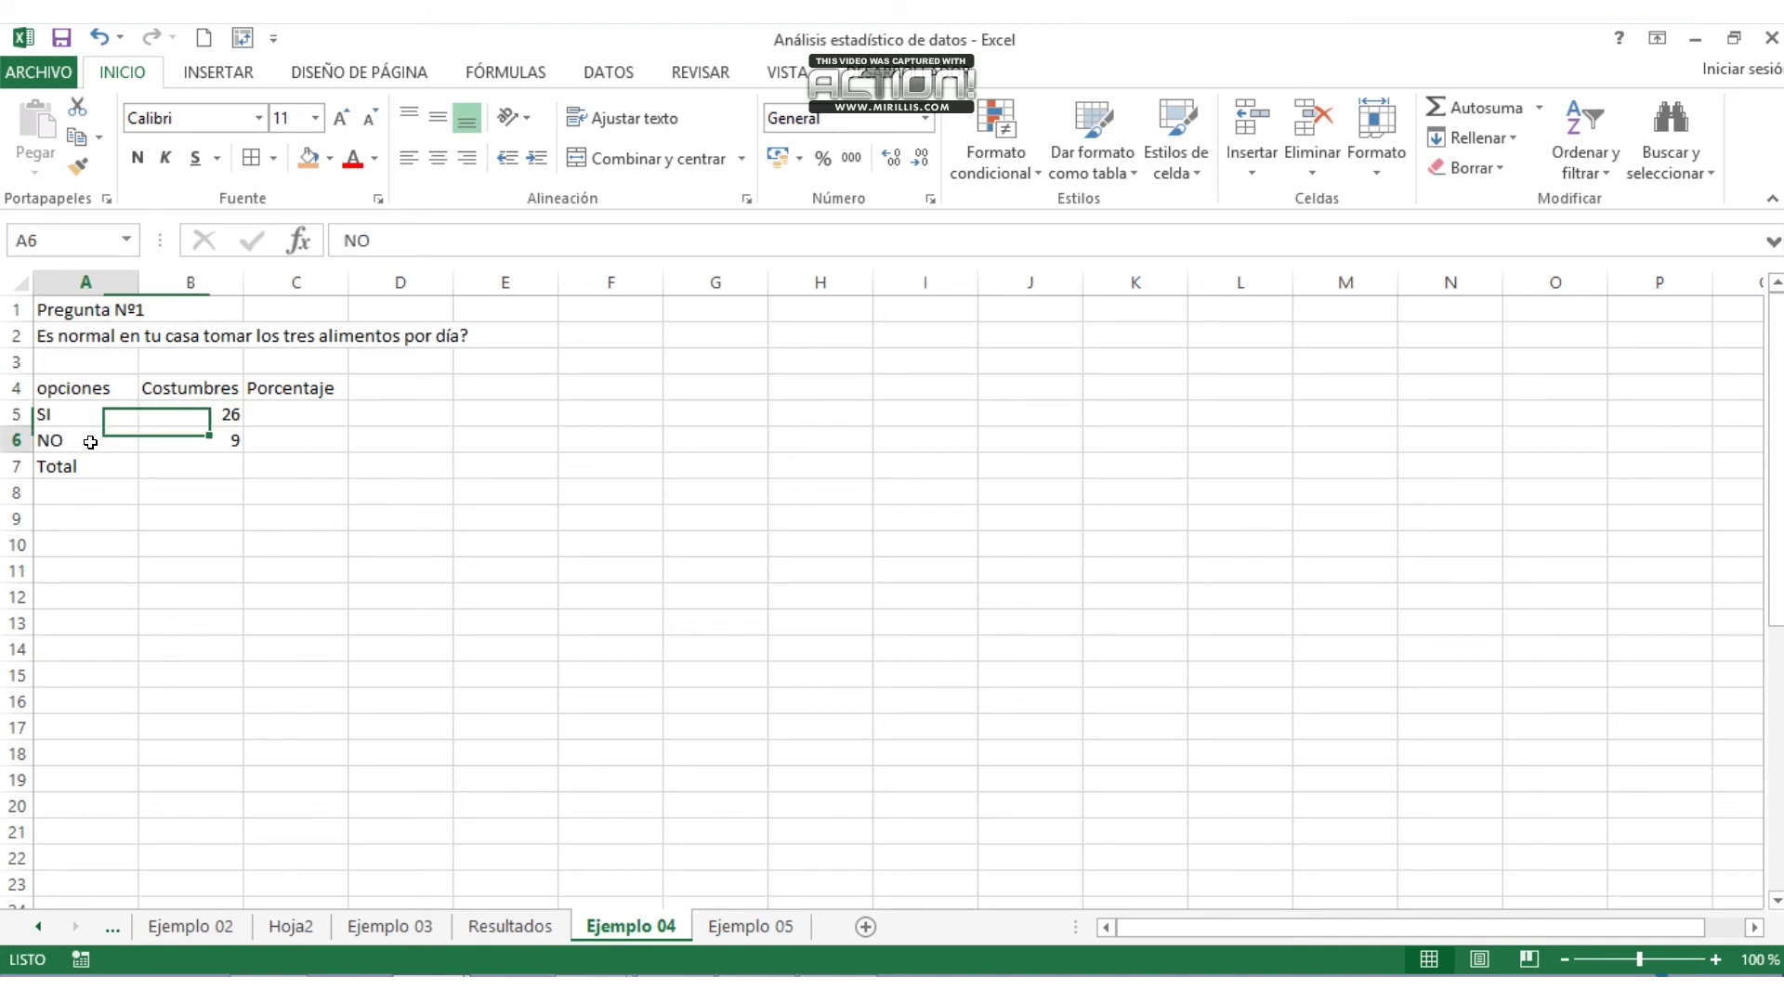
pyautogui.click(225, 440)
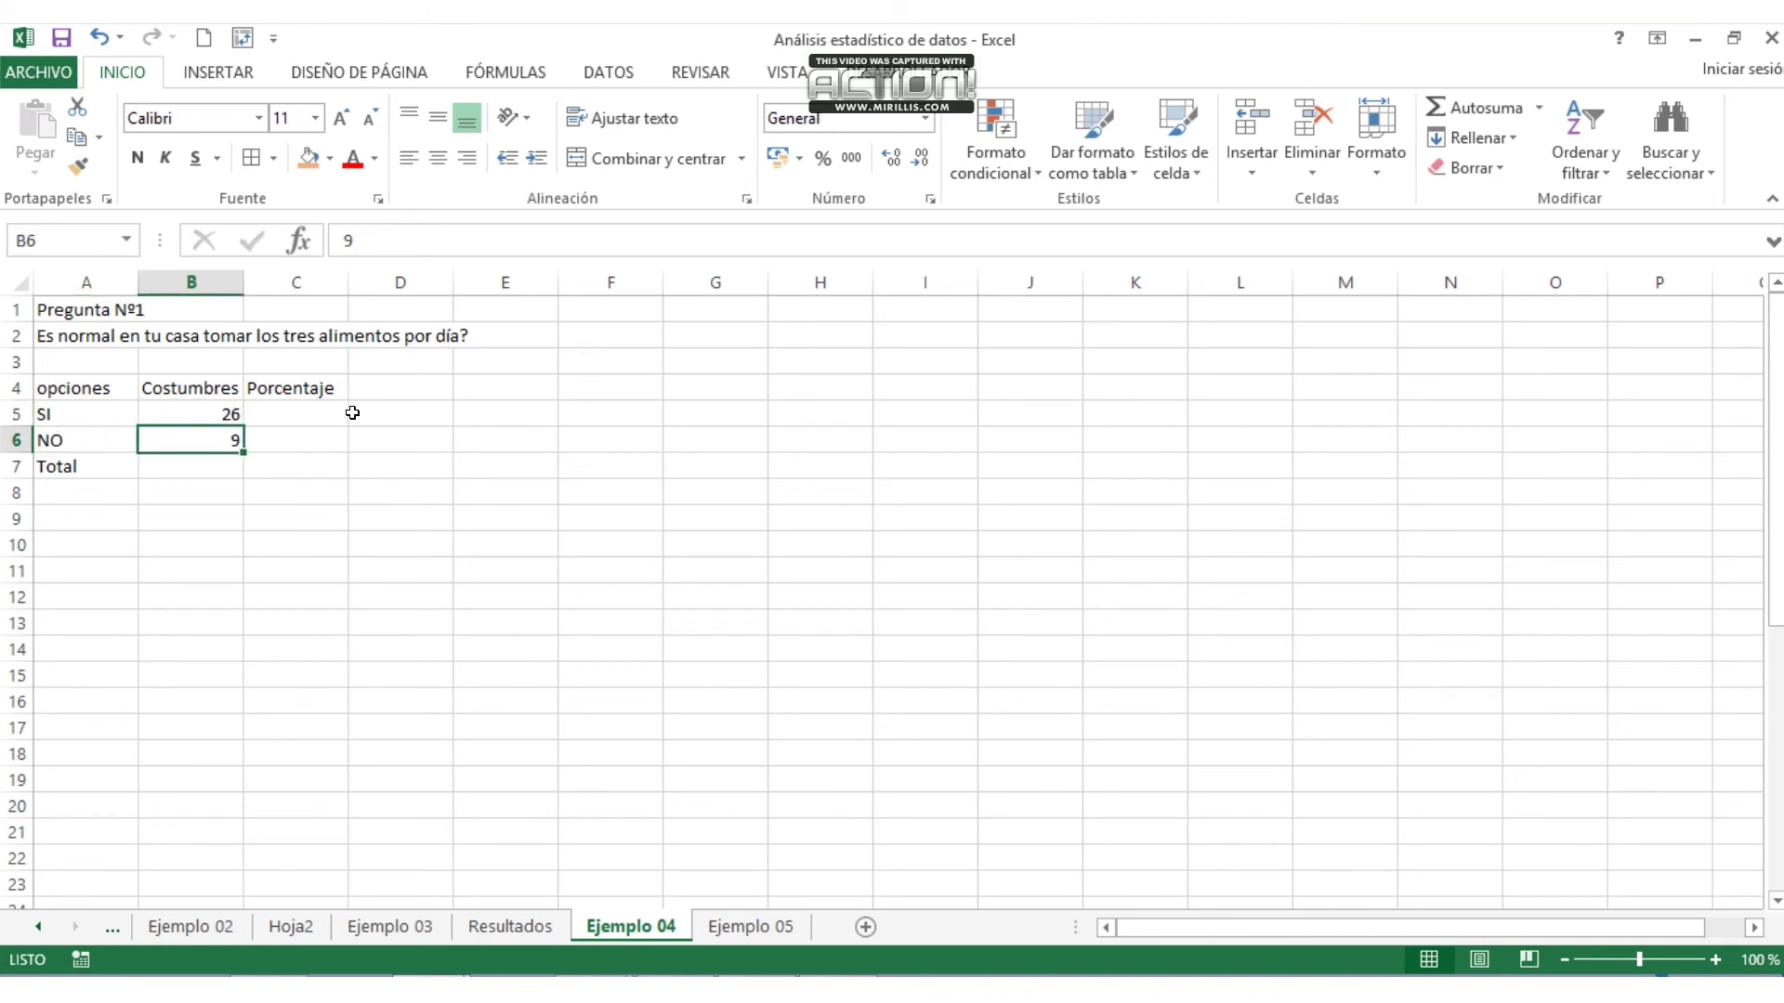
pyautogui.click(309, 408)
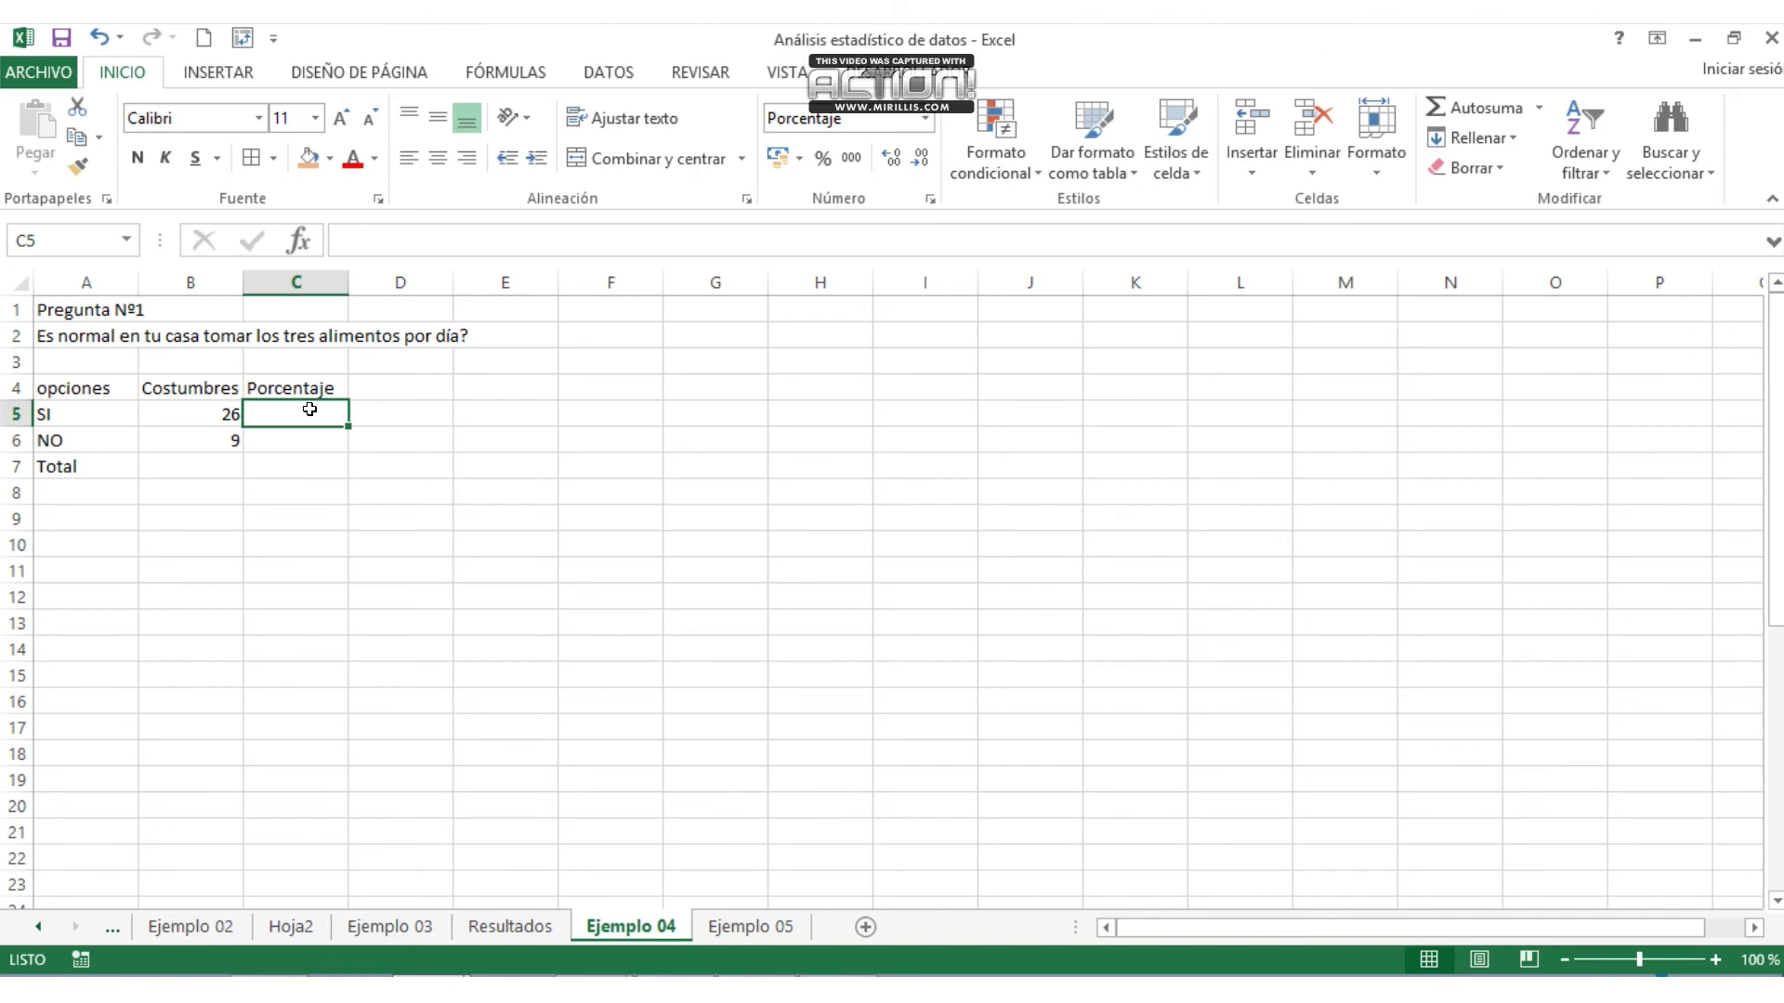
pyautogui.write('=')
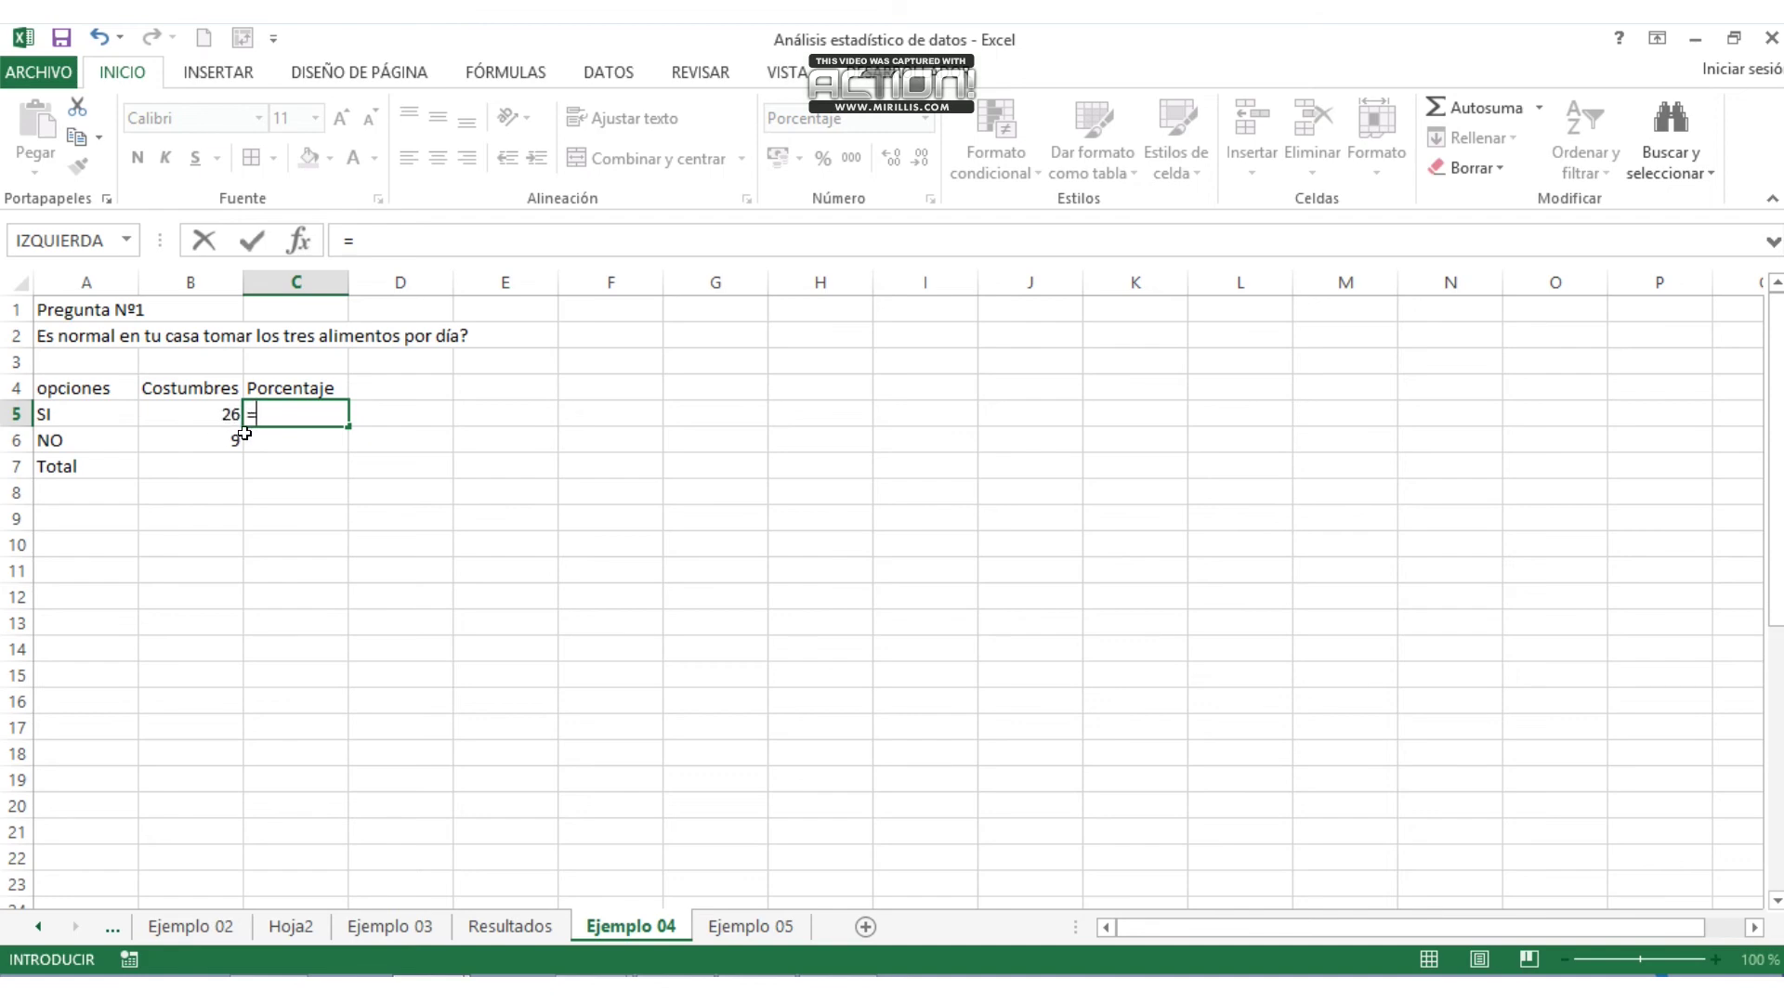
pyautogui.press('Escape')
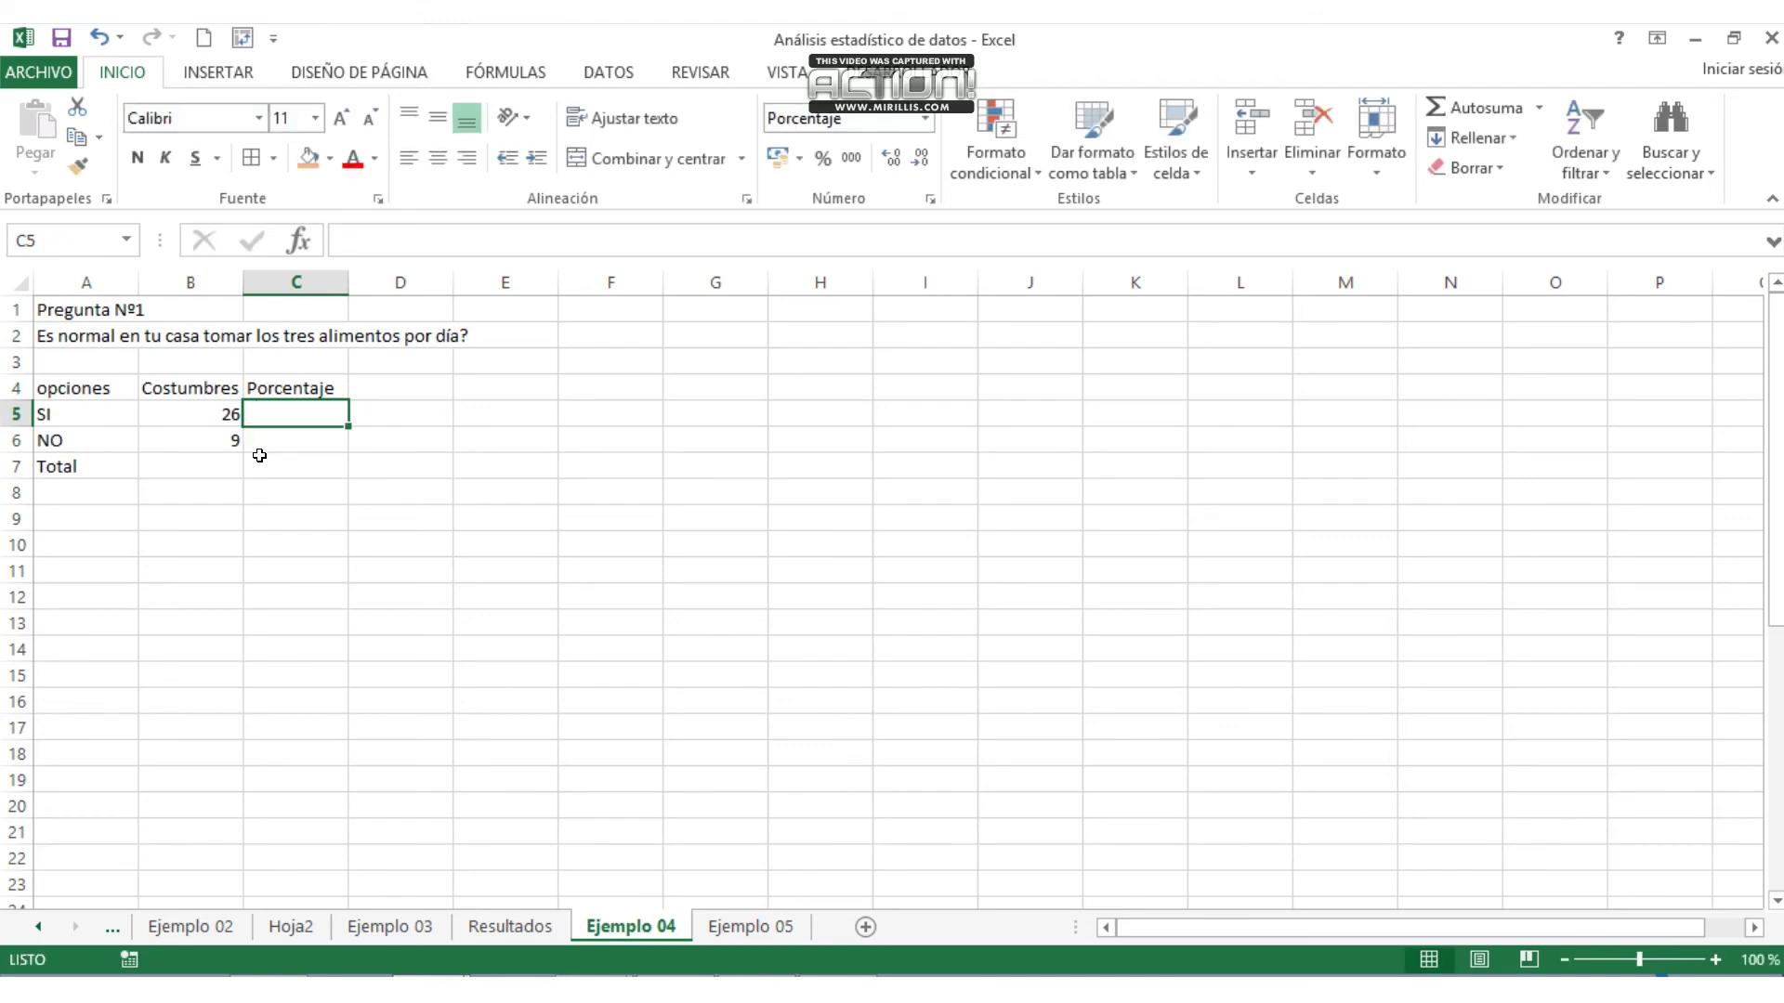
# - Total the Costumbres counts in B7 with AutoSum
pyautogui.click(220, 462)
pyautogui.click(1479, 109)
pyautogui.press('Return')
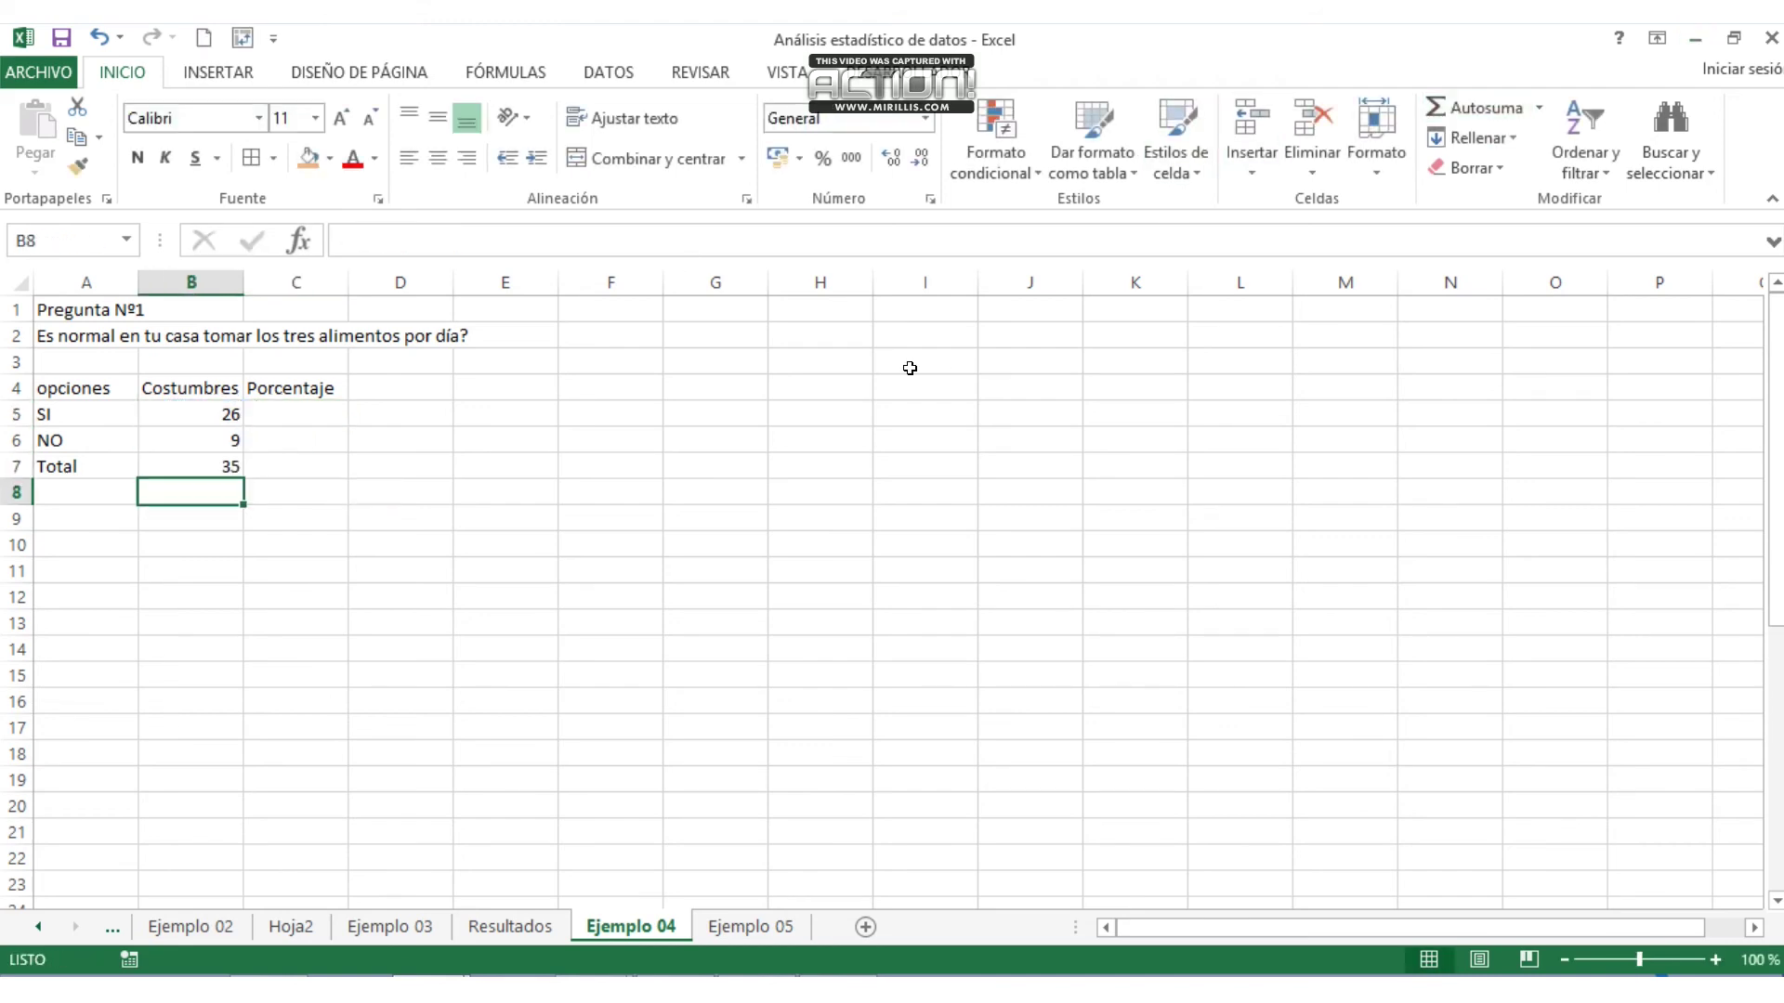
# - Calculate the SI percentage in C5 by dividing B5 by the total in B7
pyautogui.click(288, 414)
pyautogui.click(205, 409)
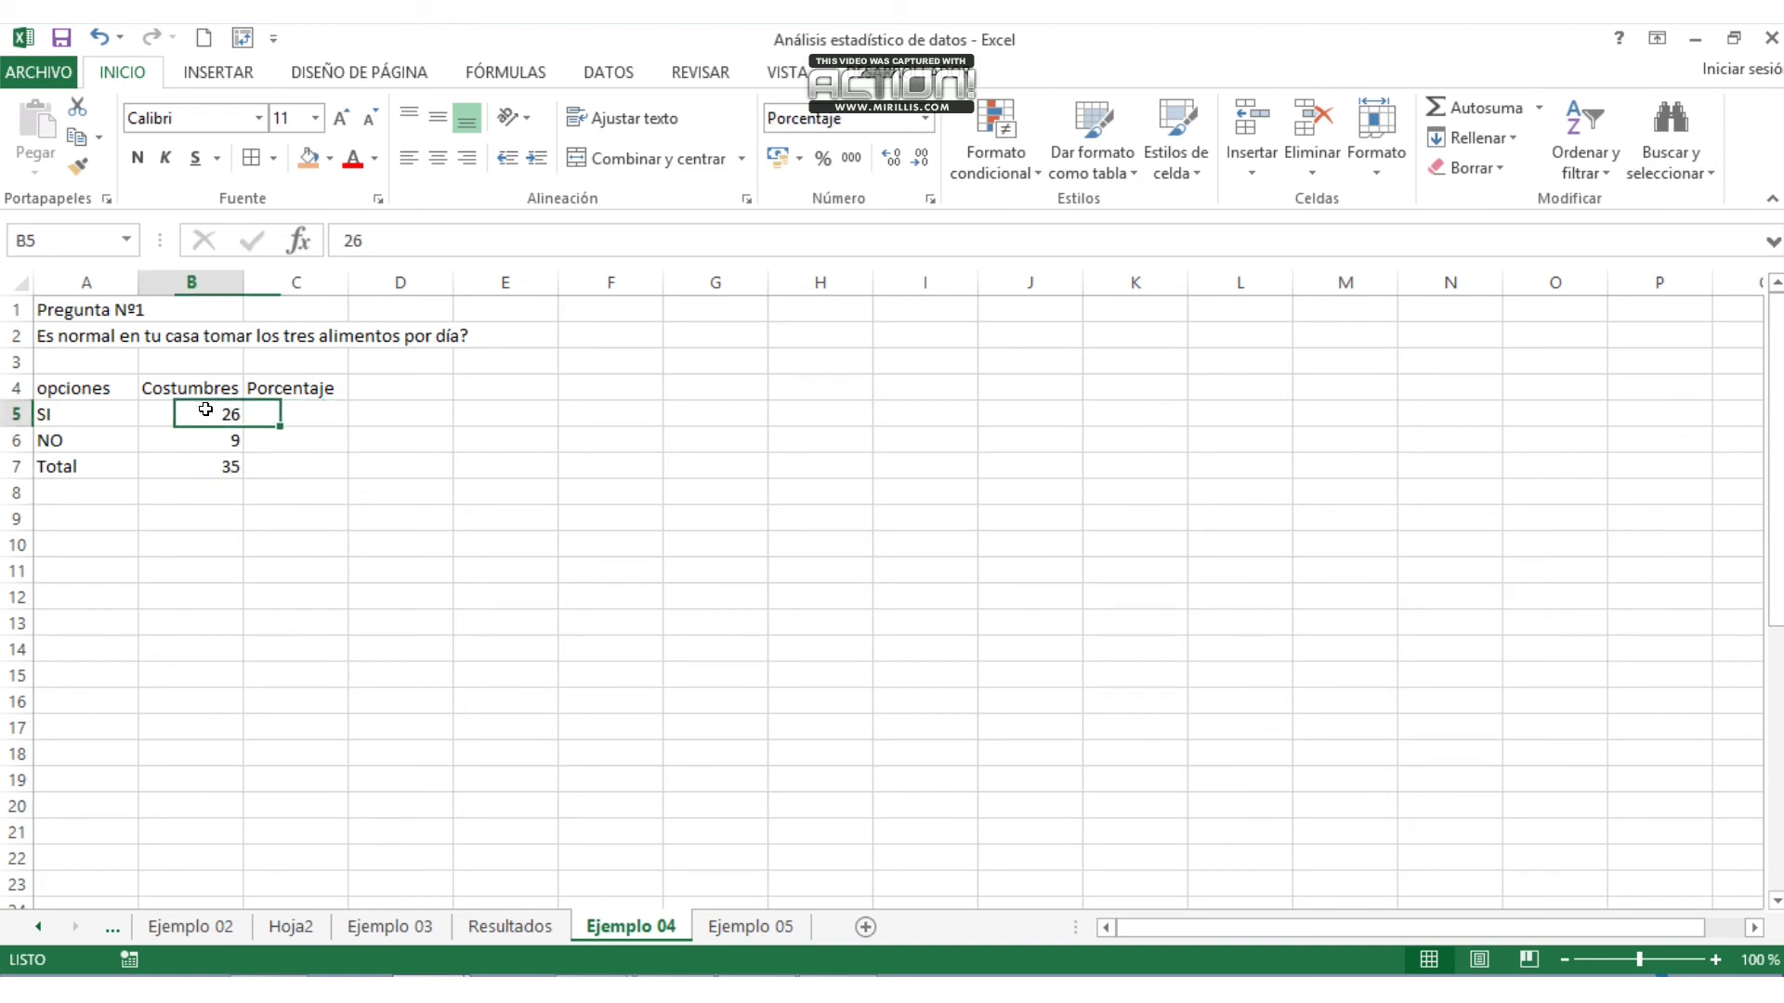
pyautogui.click(303, 411)
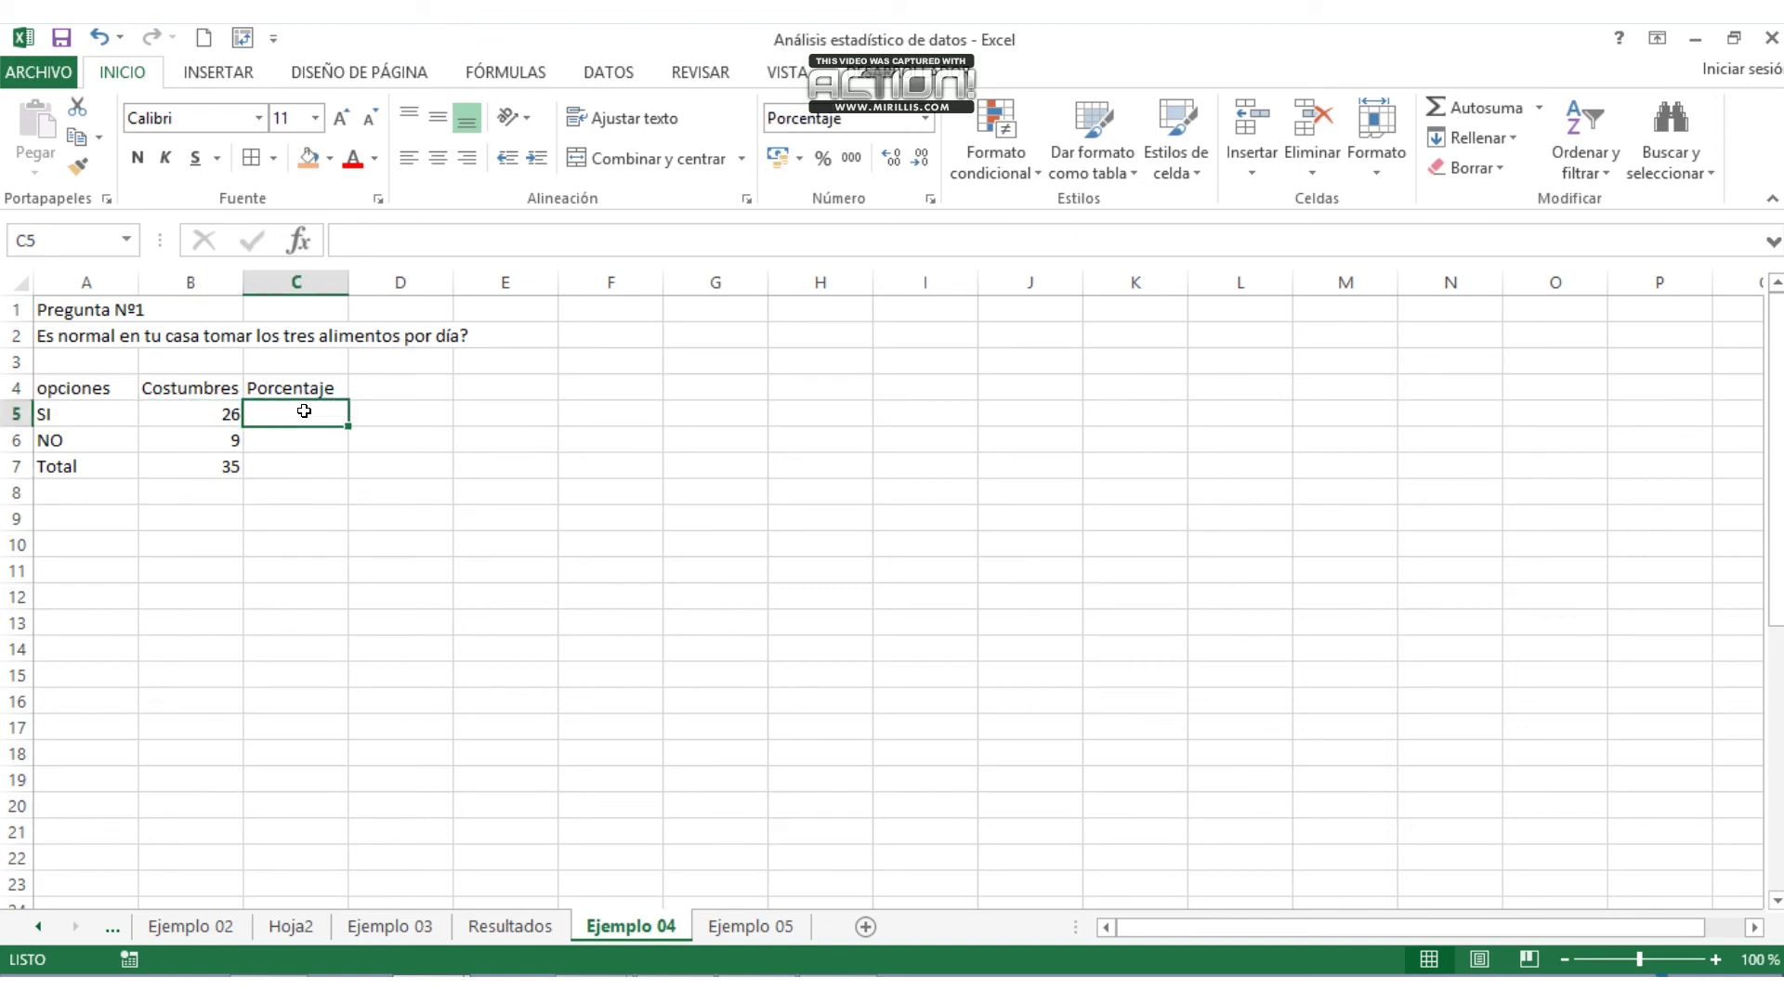
pyautogui.click(217, 411)
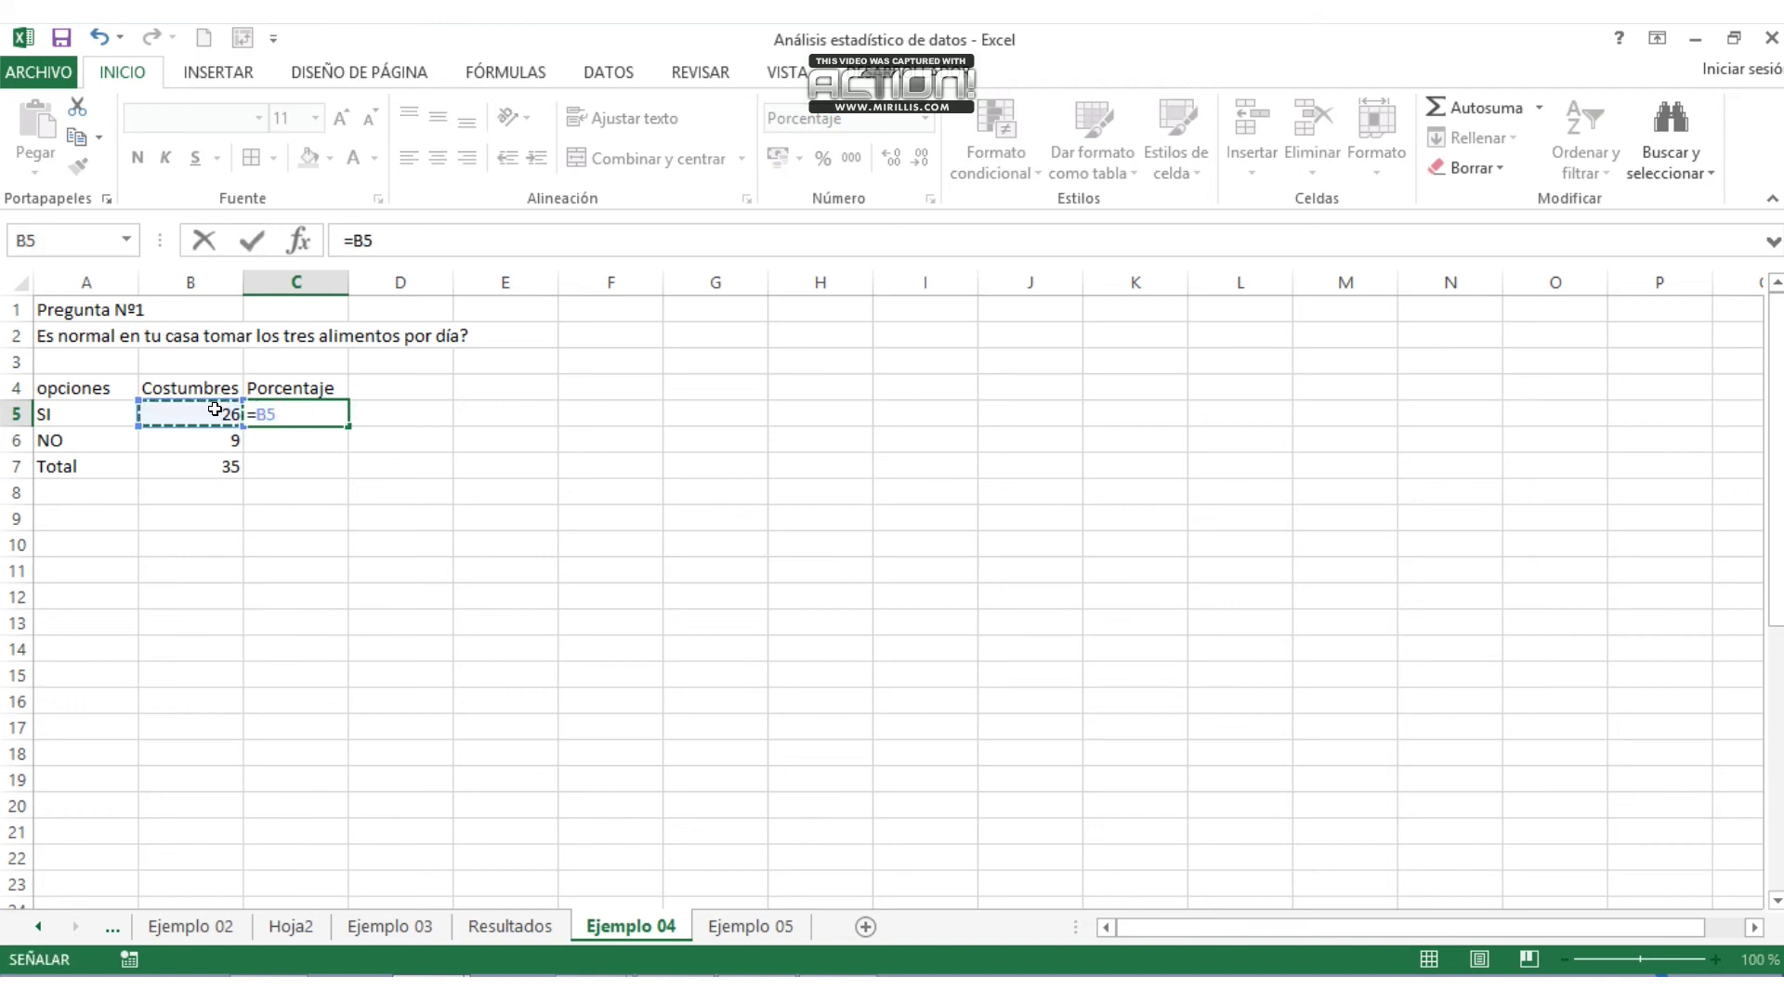
pyautogui.write('/')
pyautogui.click(209, 466)
pyautogui.press('Return')
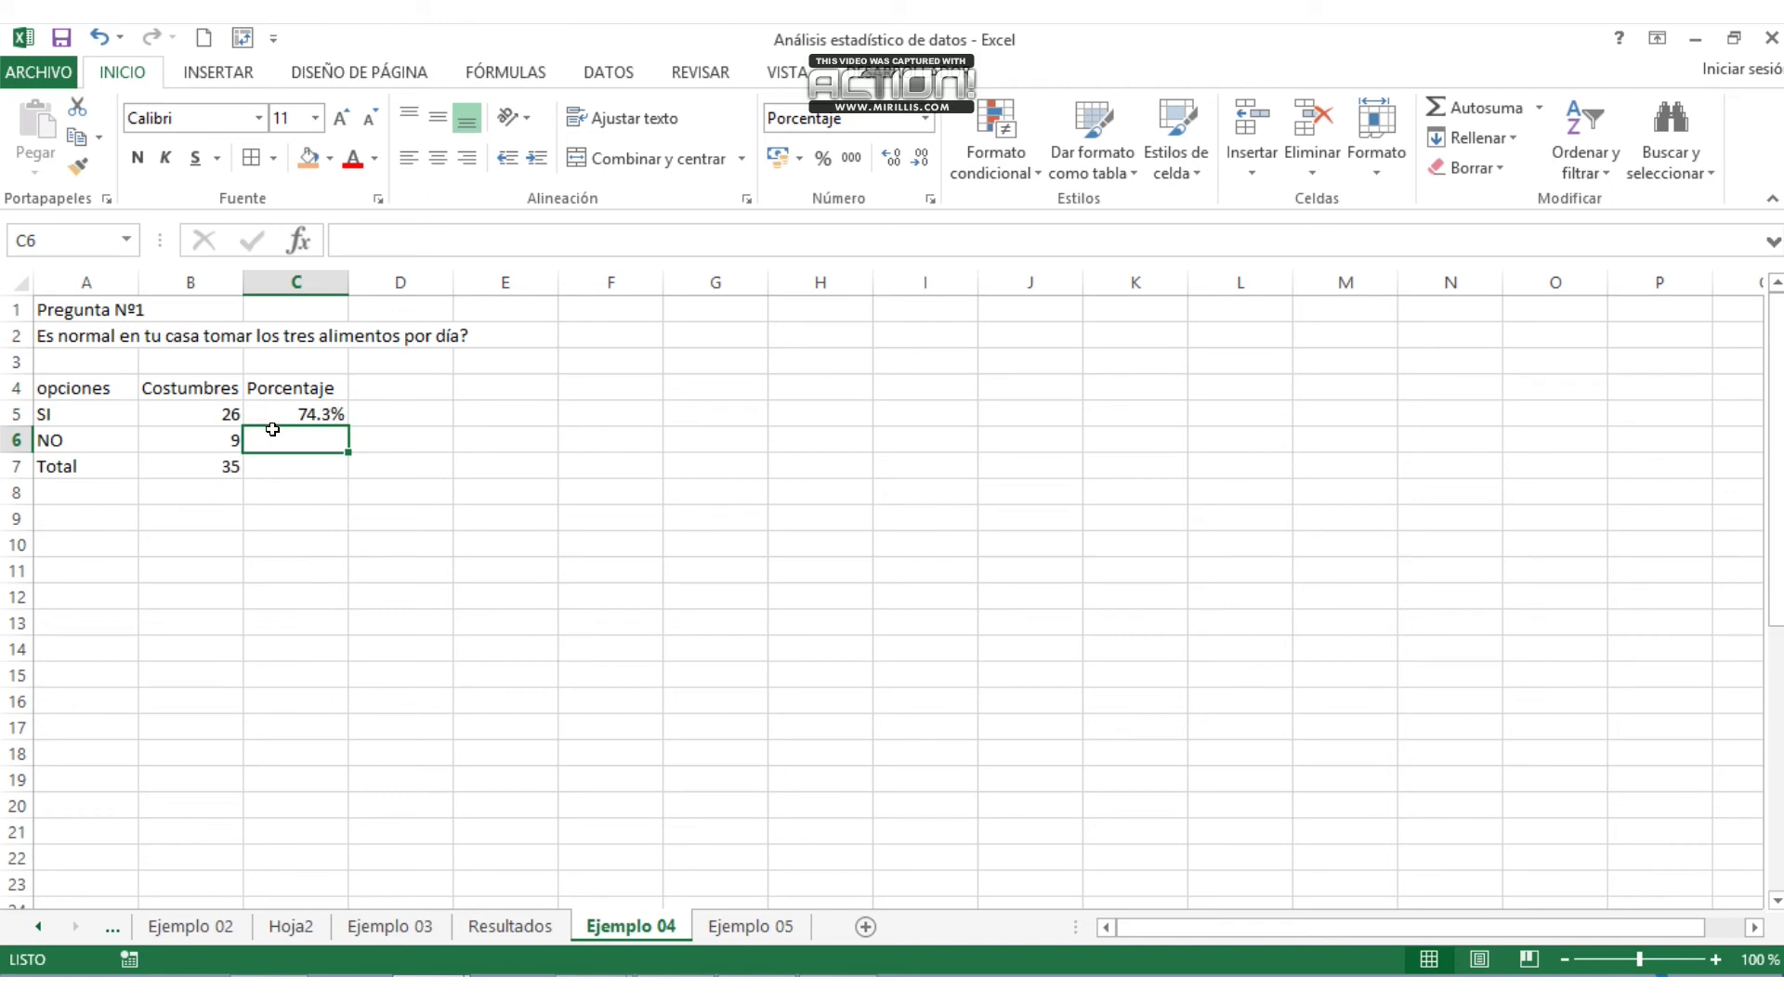
# - Calculate the NO percentage in C6 by dividing B6 by the total in B7
pyautogui.write('=')
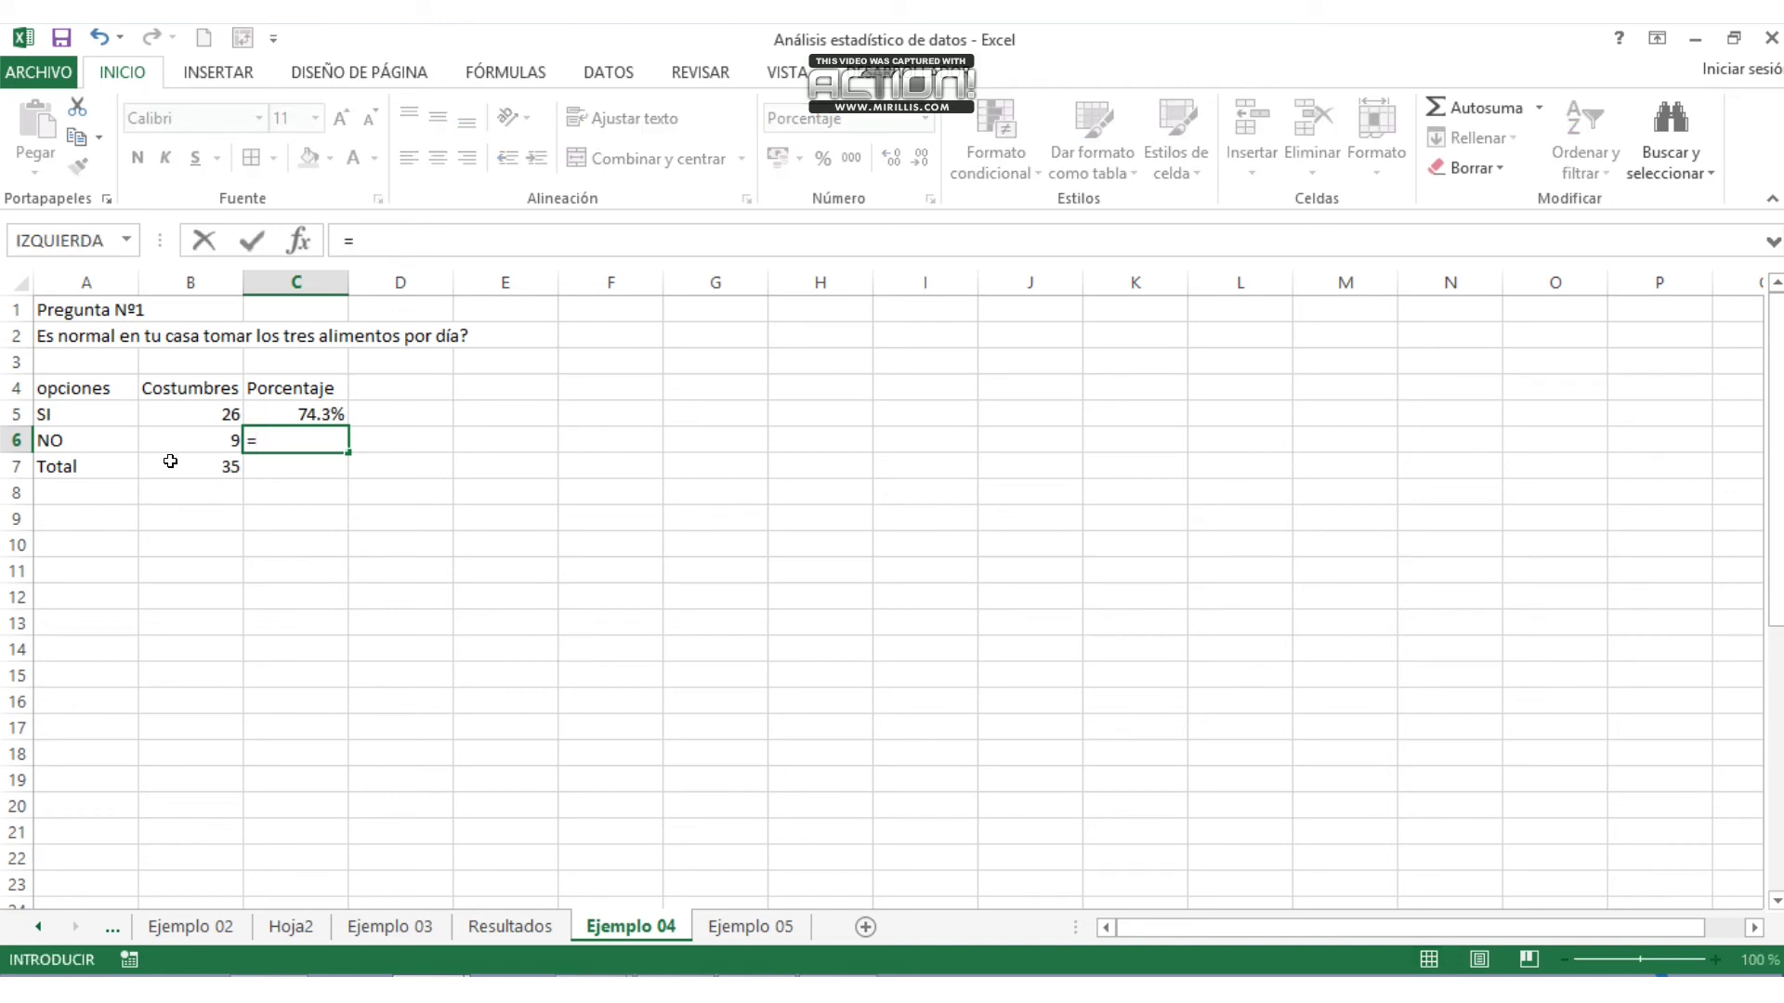
pyautogui.click(197, 441)
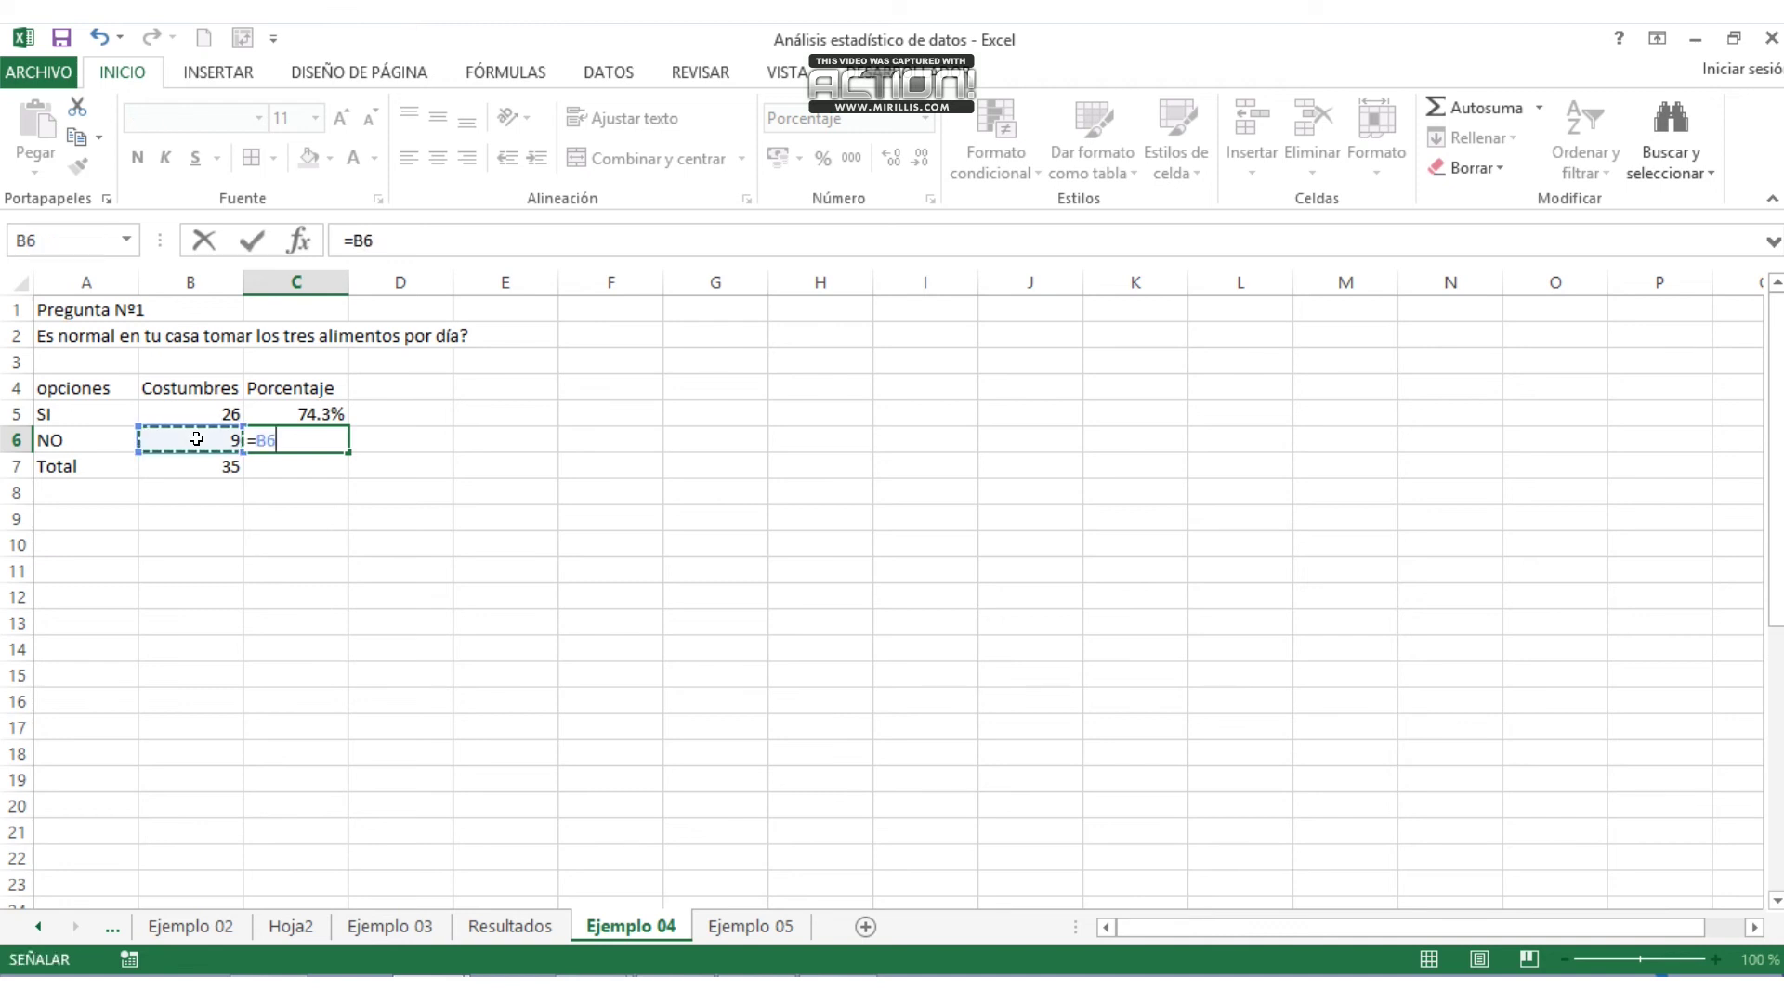
pyautogui.write('/')
pyautogui.click(200, 463)
pyautogui.press('Return')
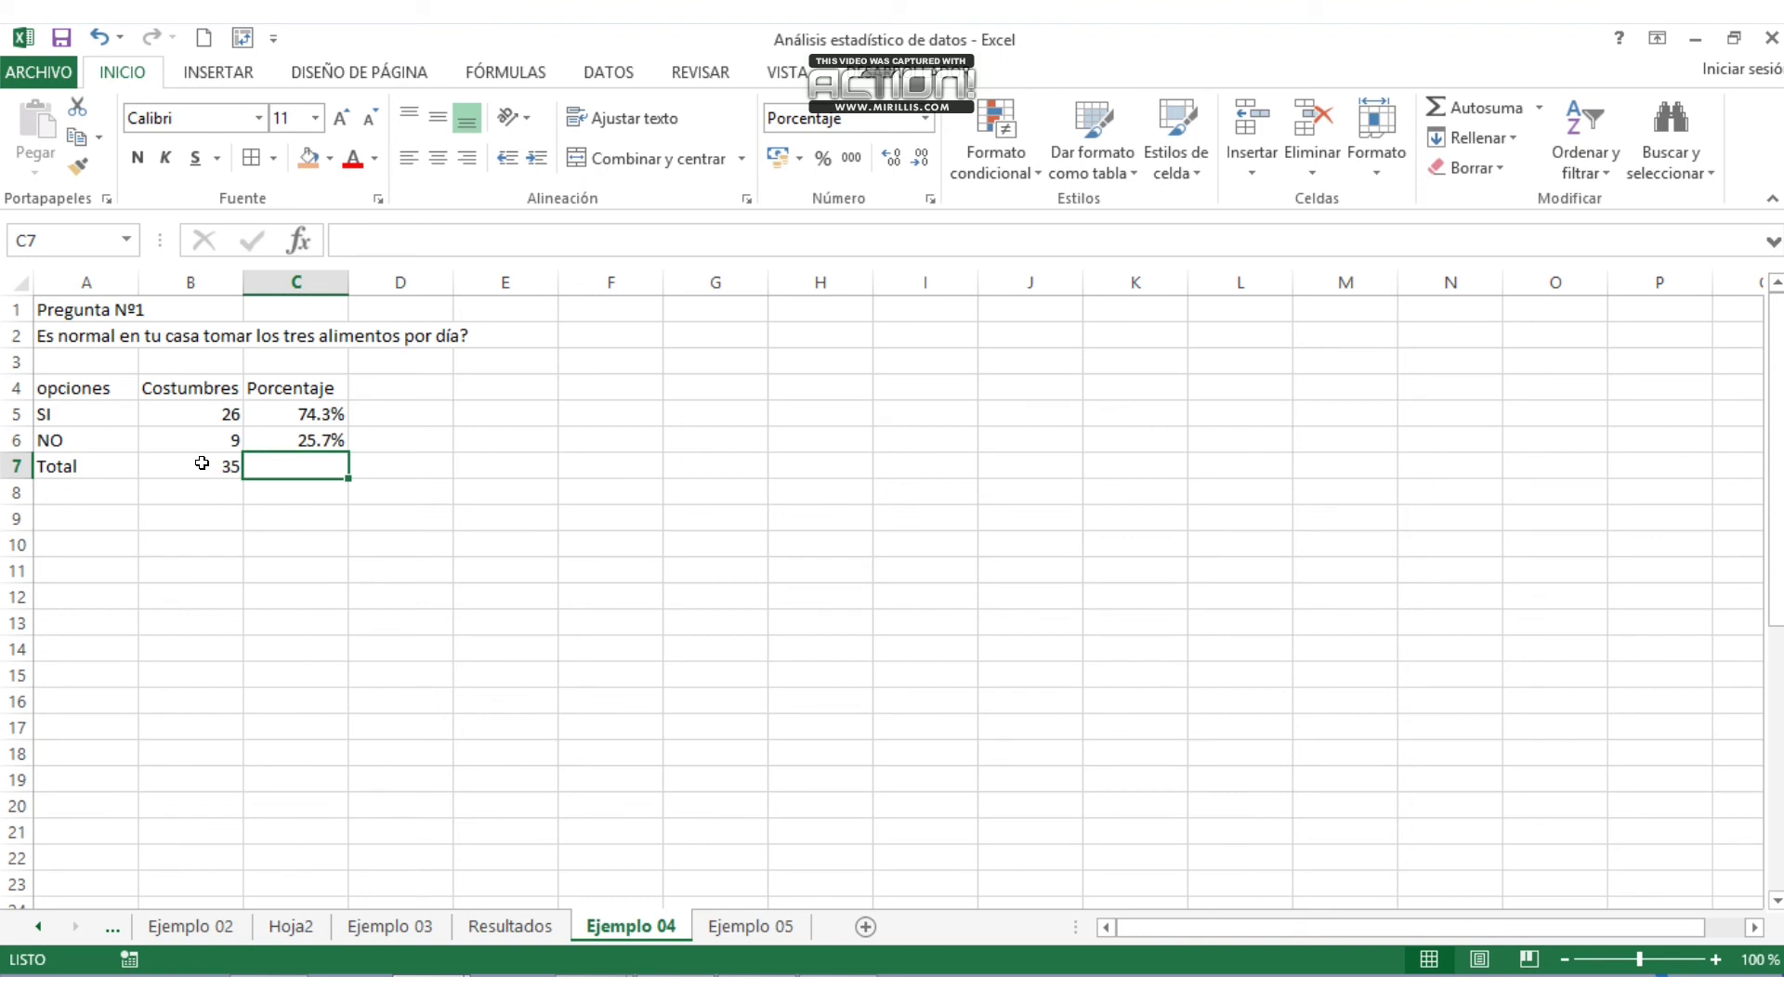
# - Apply all borders to the table cells A4:C6 and to the total cells A7:B7
pyautogui.click(482, 444)
pyautogui.moveTo(103, 386); pyautogui.dragTo(316, 438)
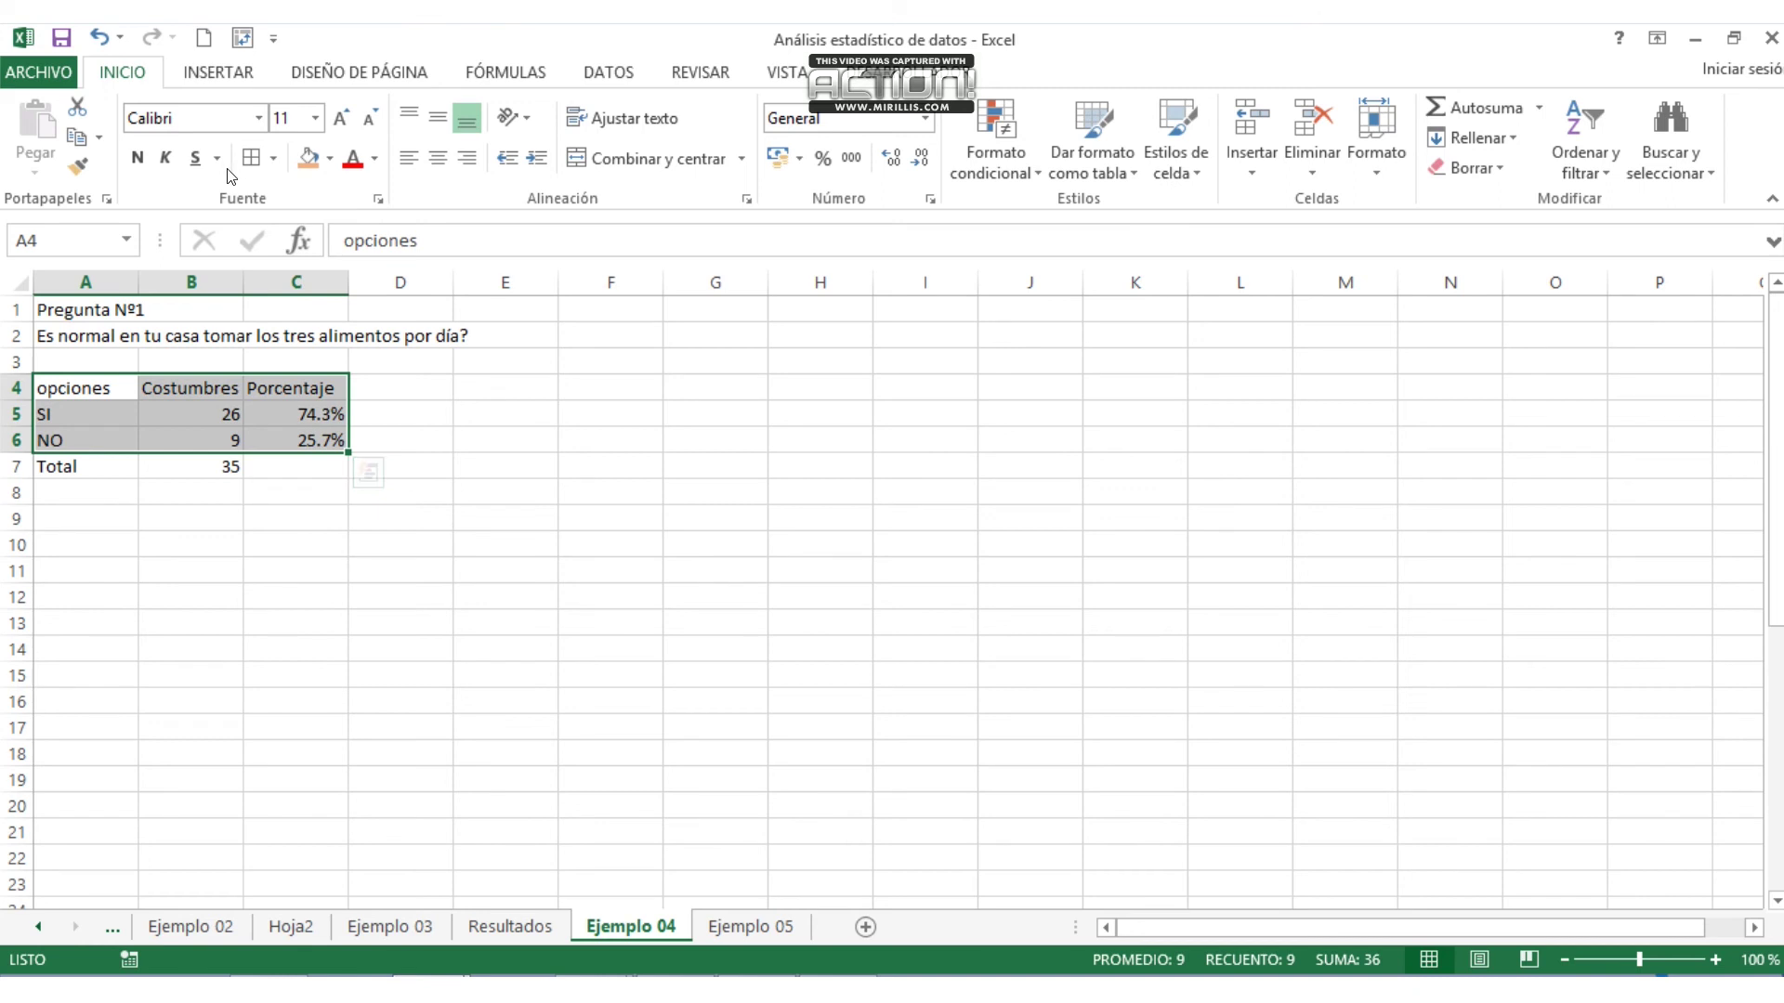
pyautogui.click(251, 158)
pyautogui.moveTo(84, 466); pyautogui.dragTo(192, 466)
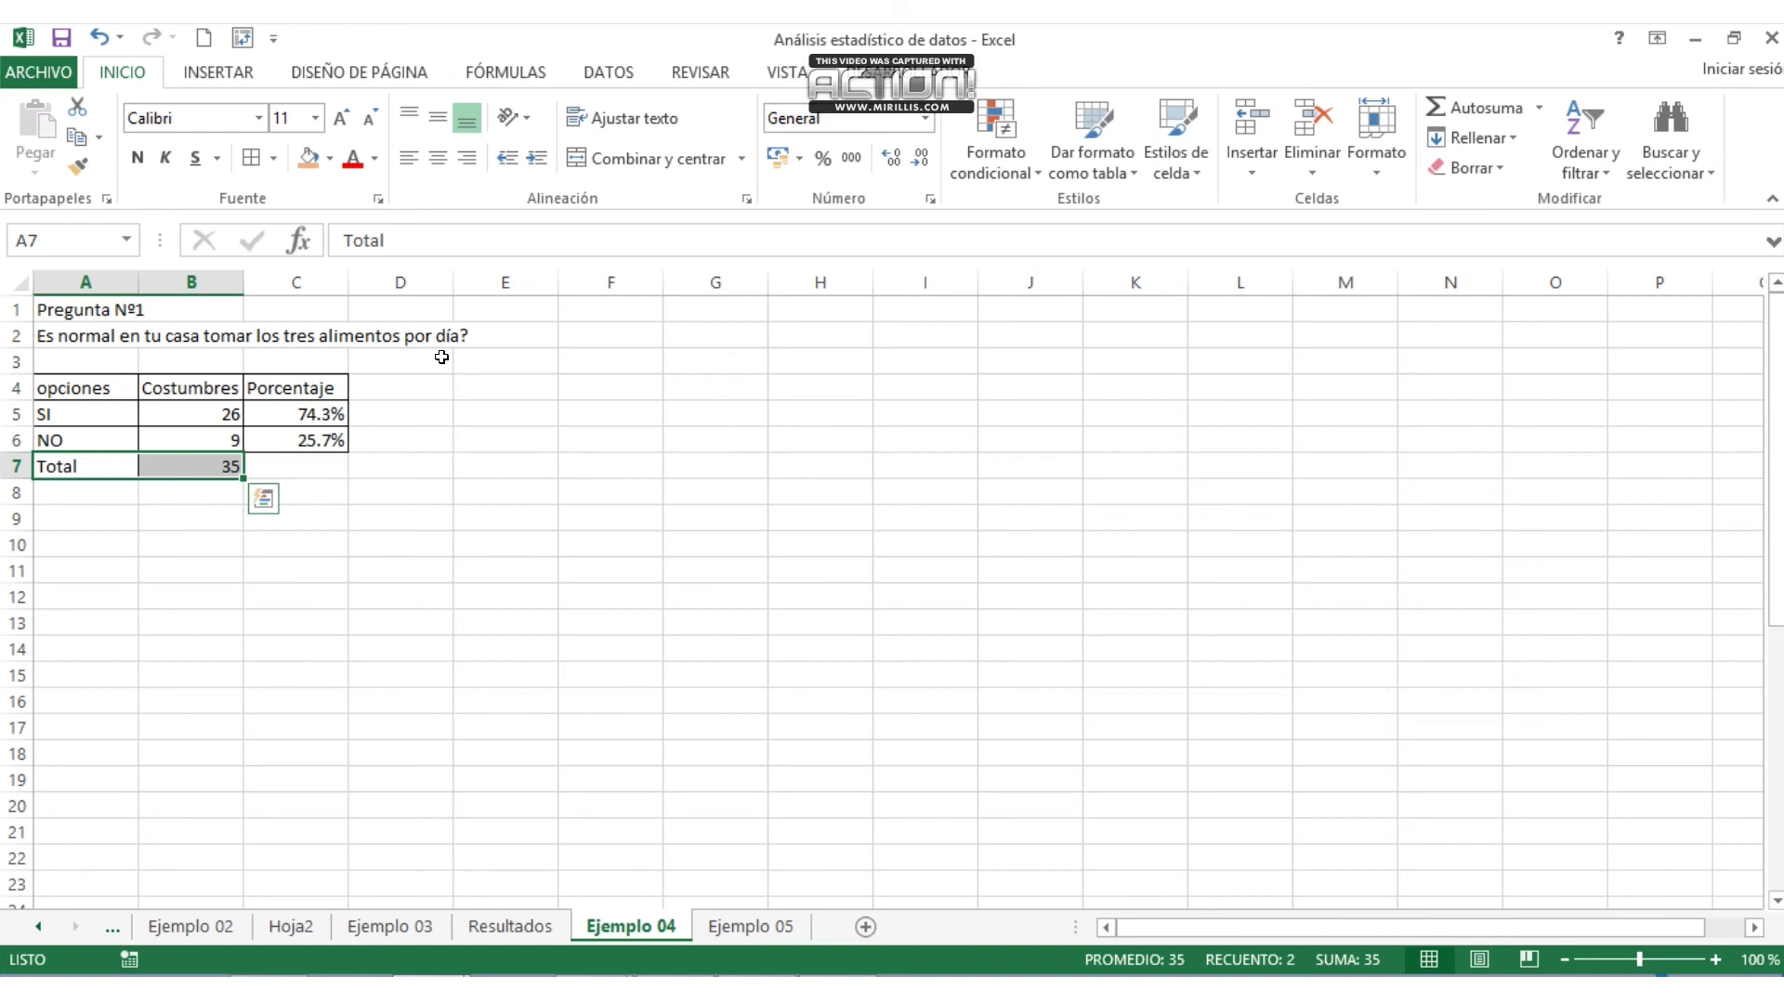
pyautogui.click(622, 465)
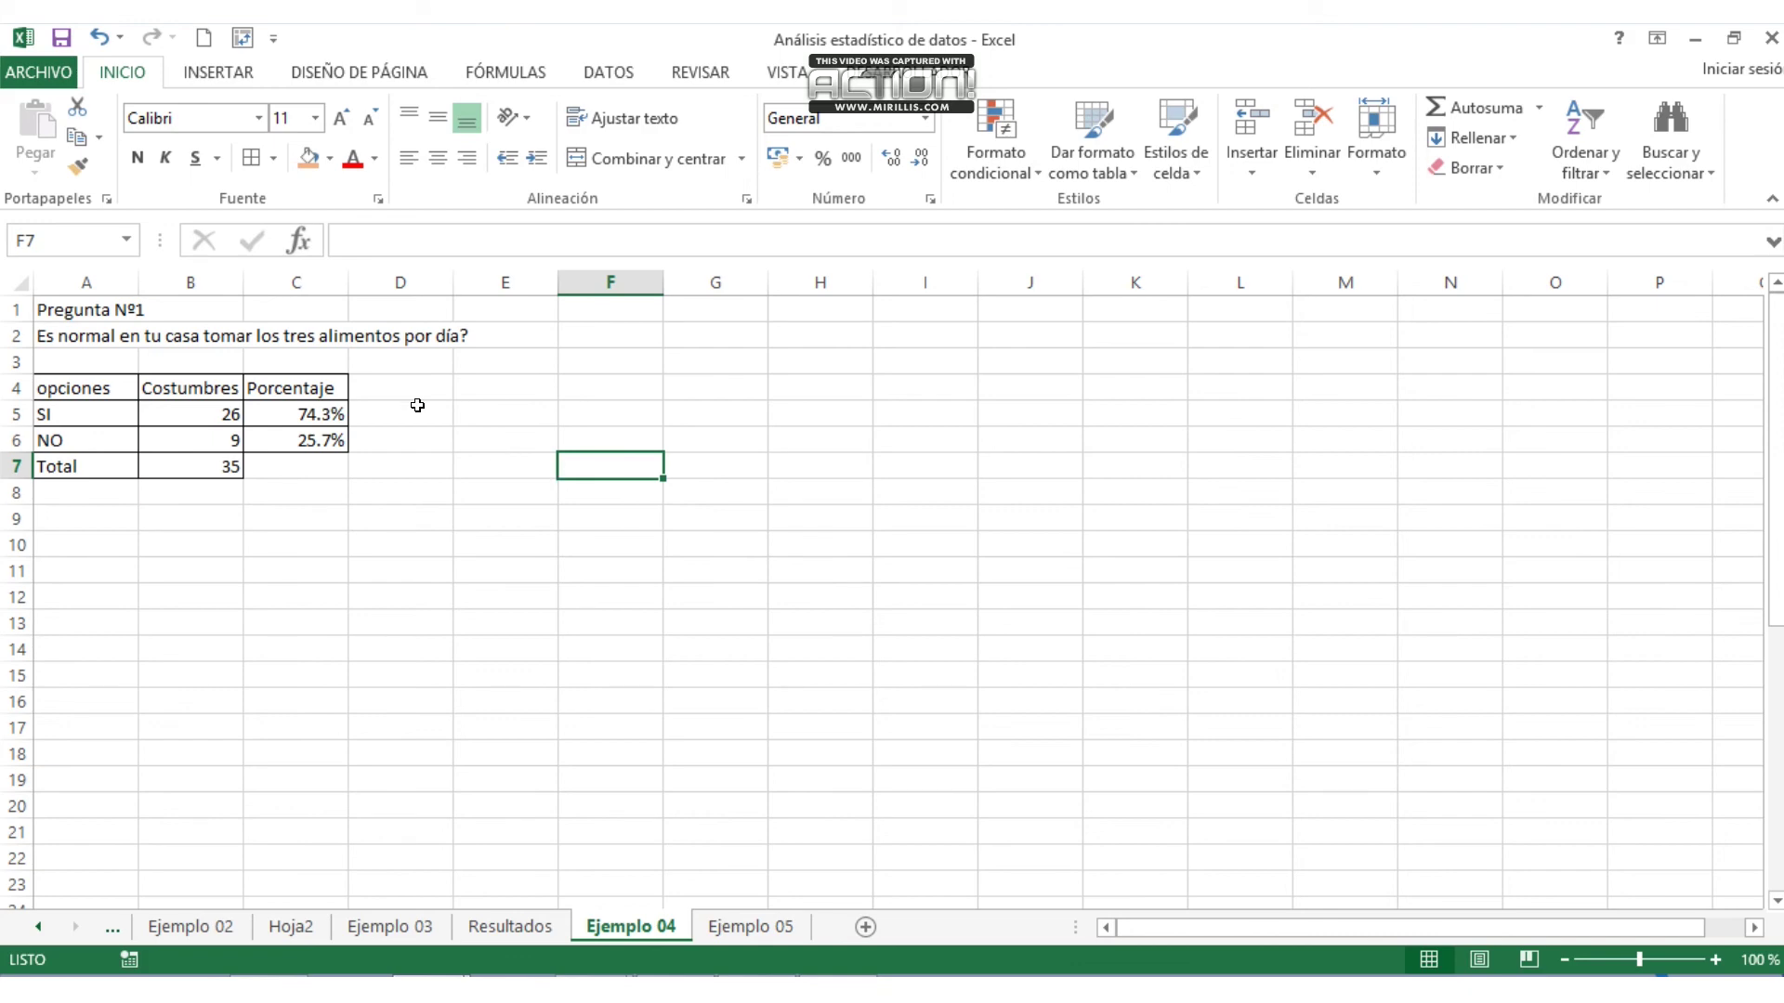
# - Insert the recommended clustered column chart with a line on the secondary axis from the table range A4:C6
pyautogui.click(64, 385)
pyautogui.moveTo(64, 385)
pyautogui.mouseDown()
pyautogui.moveTo(279, 414)
pyautogui.moveTo(273, 440)
pyautogui.mouseUp()
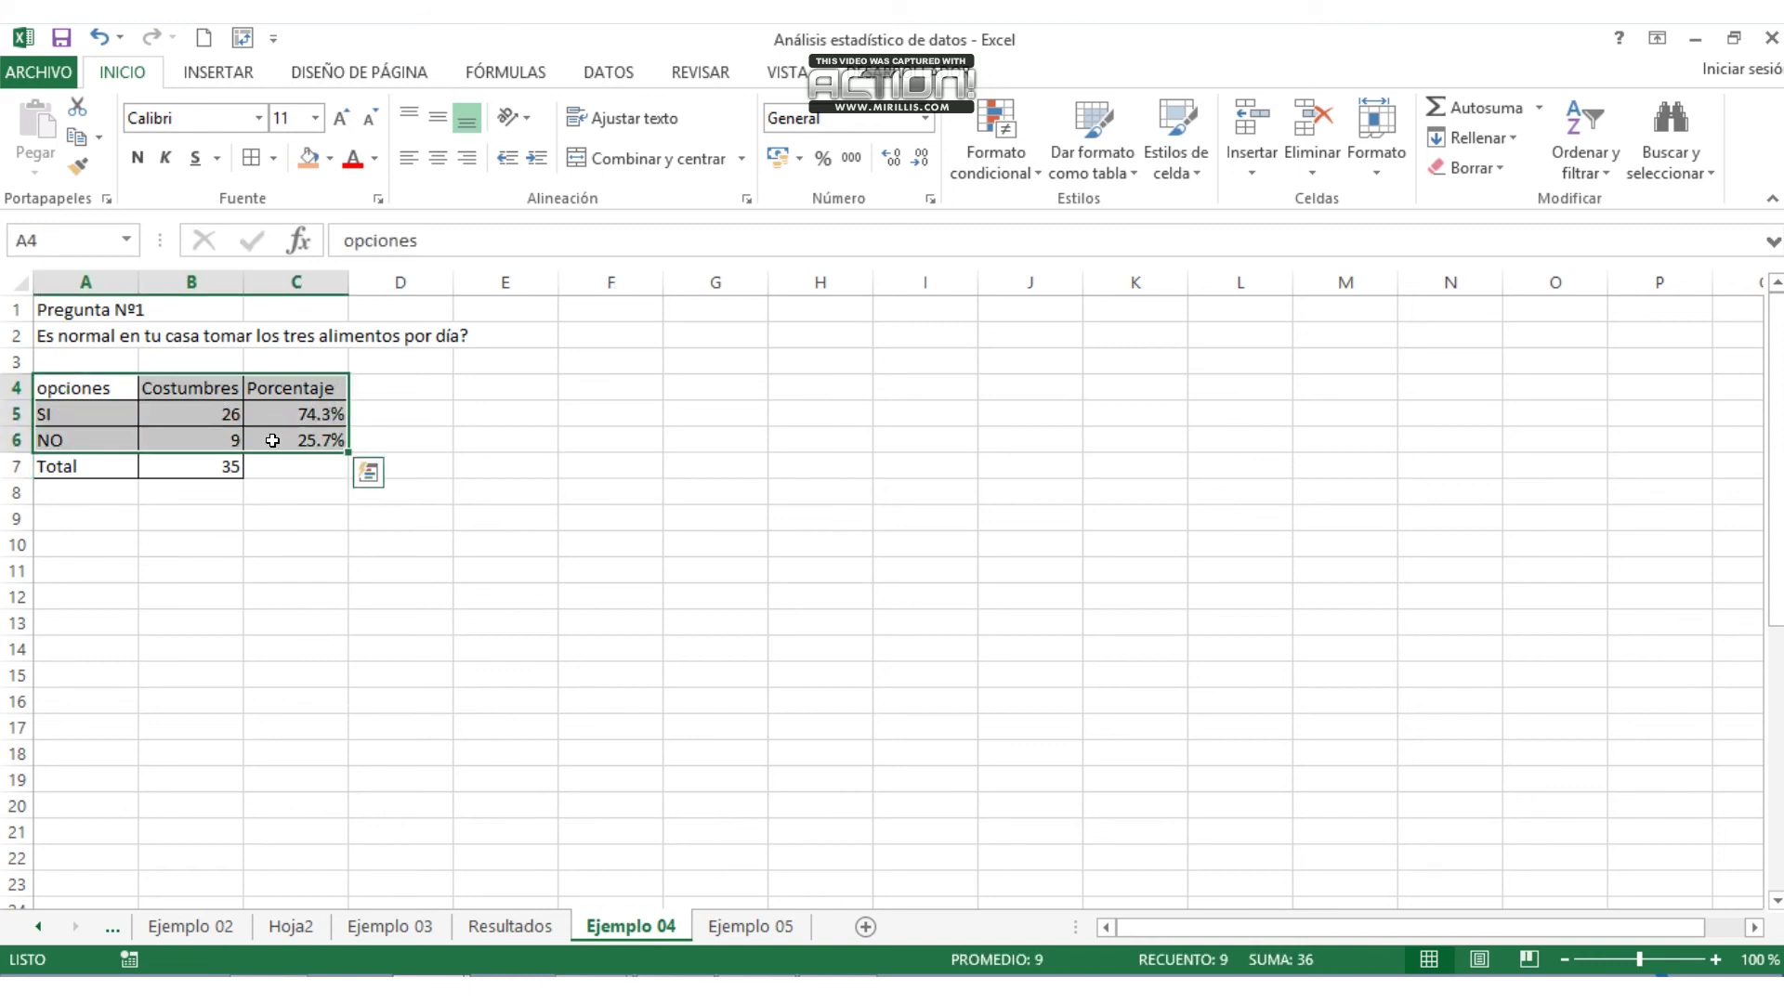
pyautogui.click(217, 73)
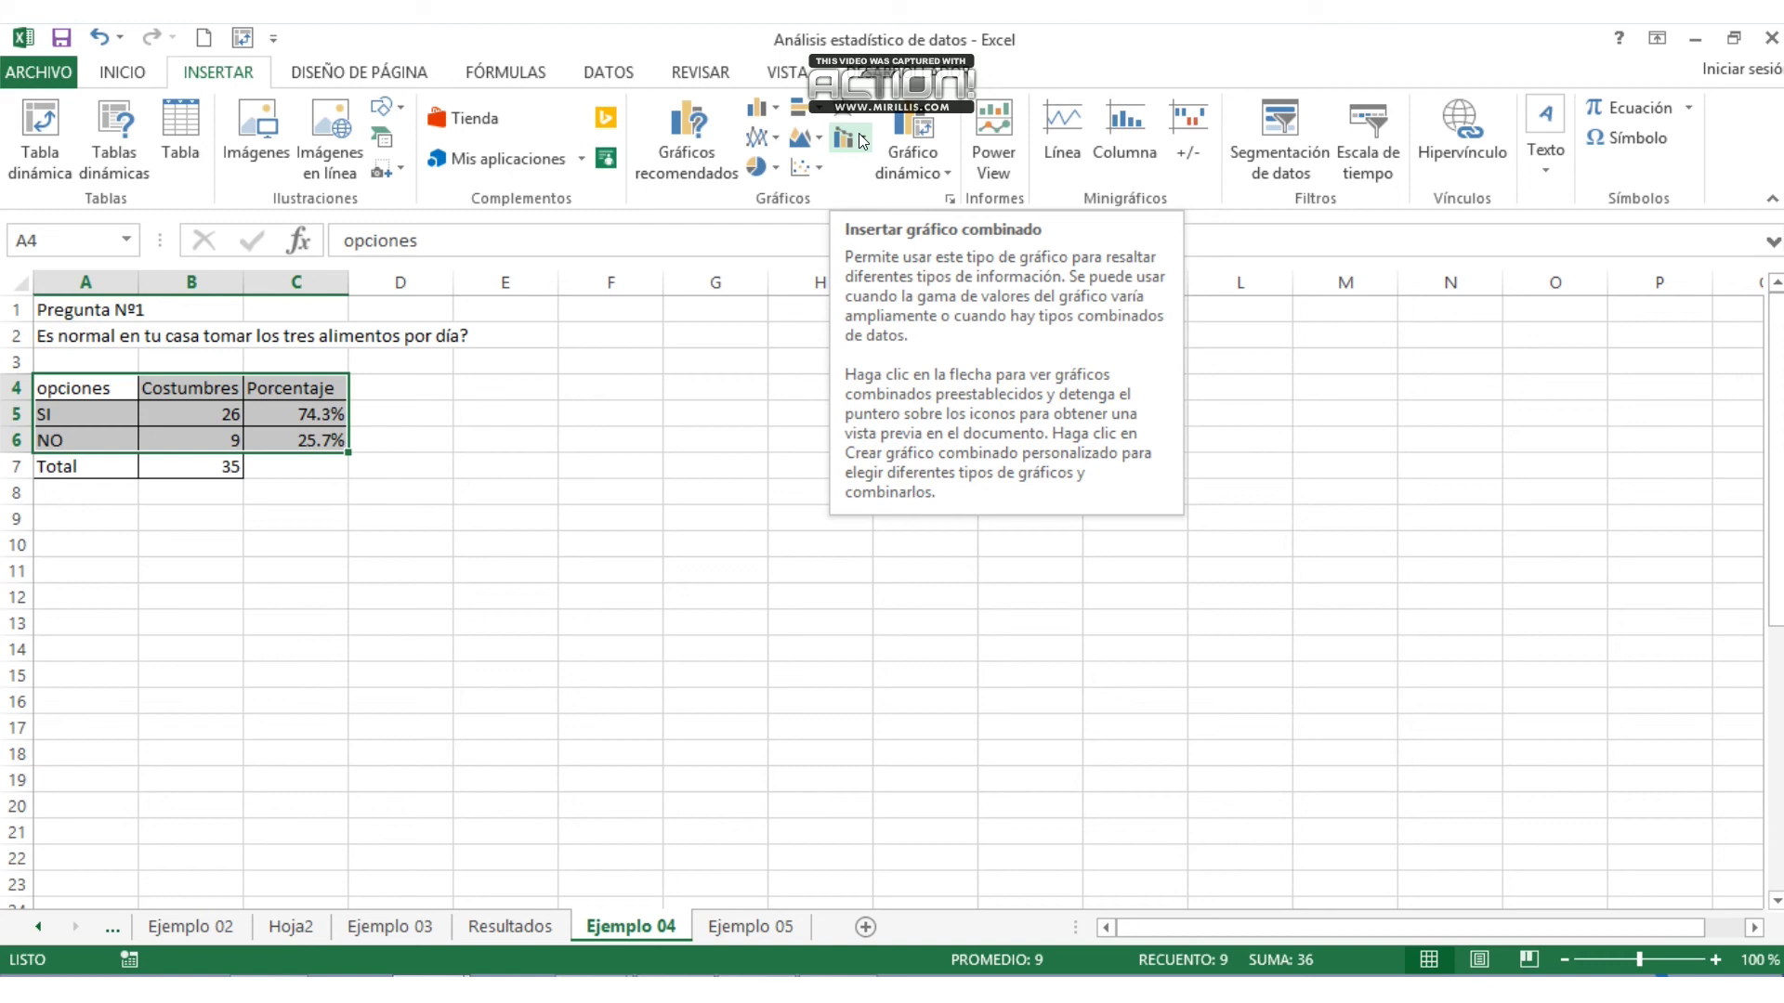
pyautogui.click(715, 159)
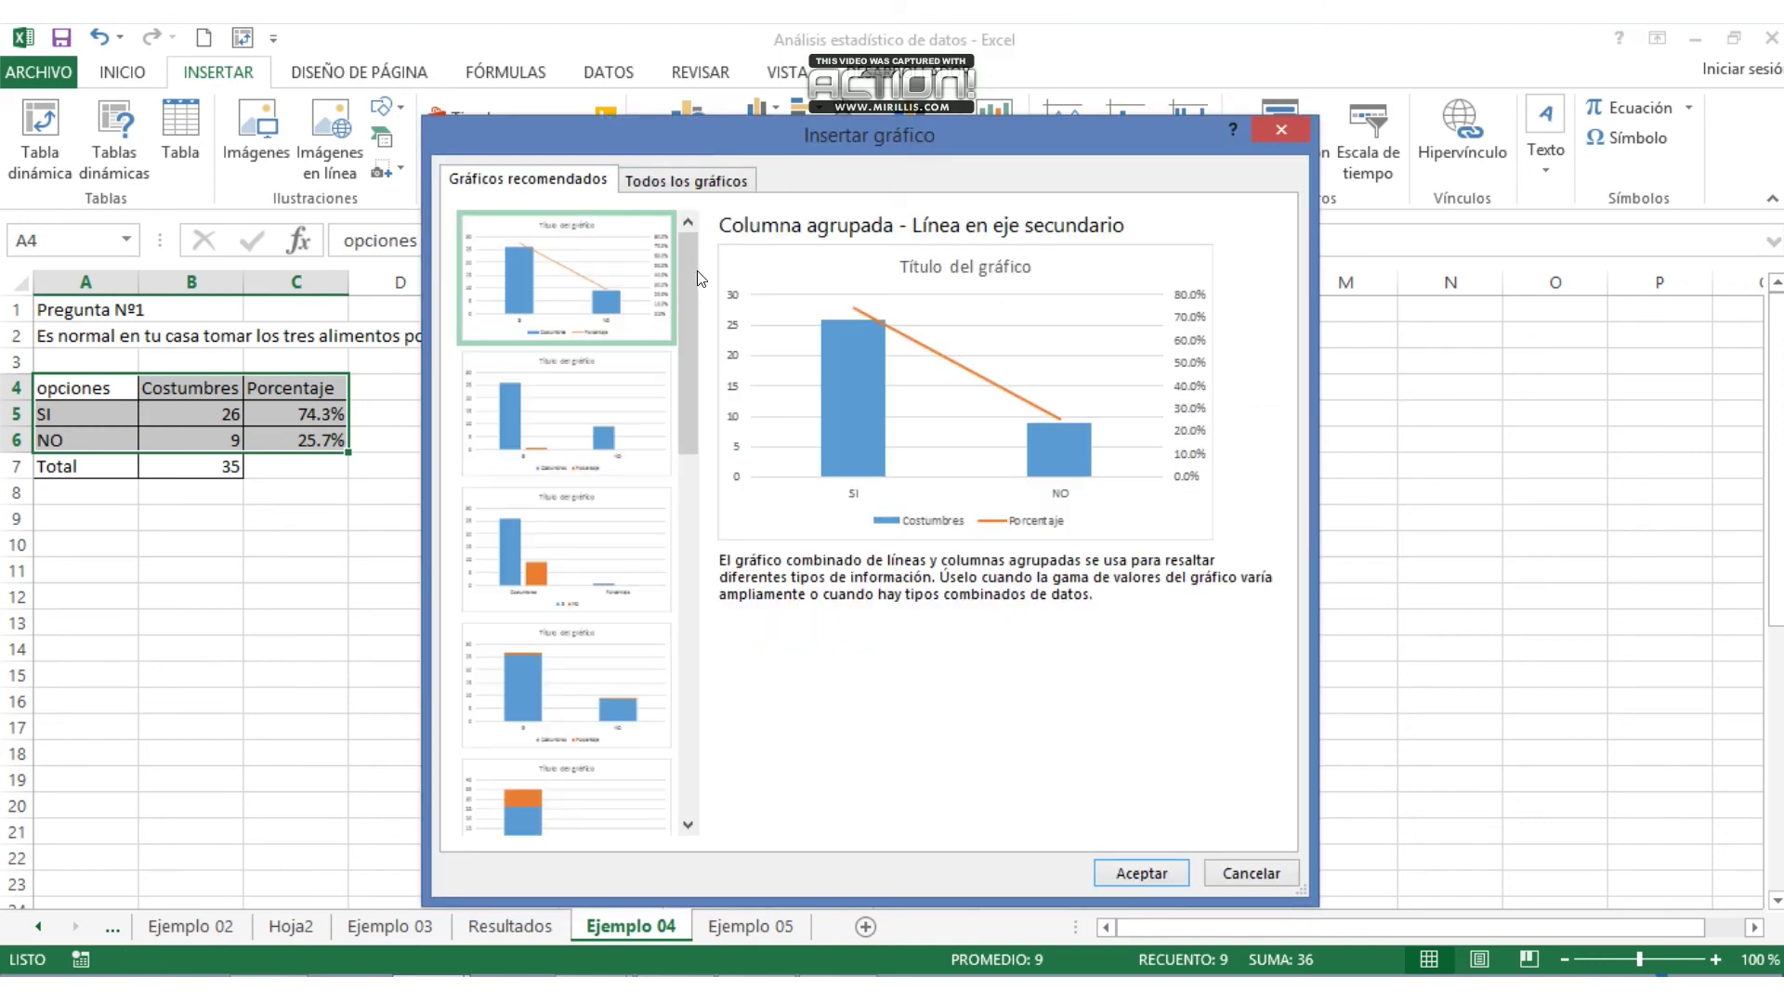
pyautogui.moveTo(691, 275); pyautogui.dragTo(696, 661)
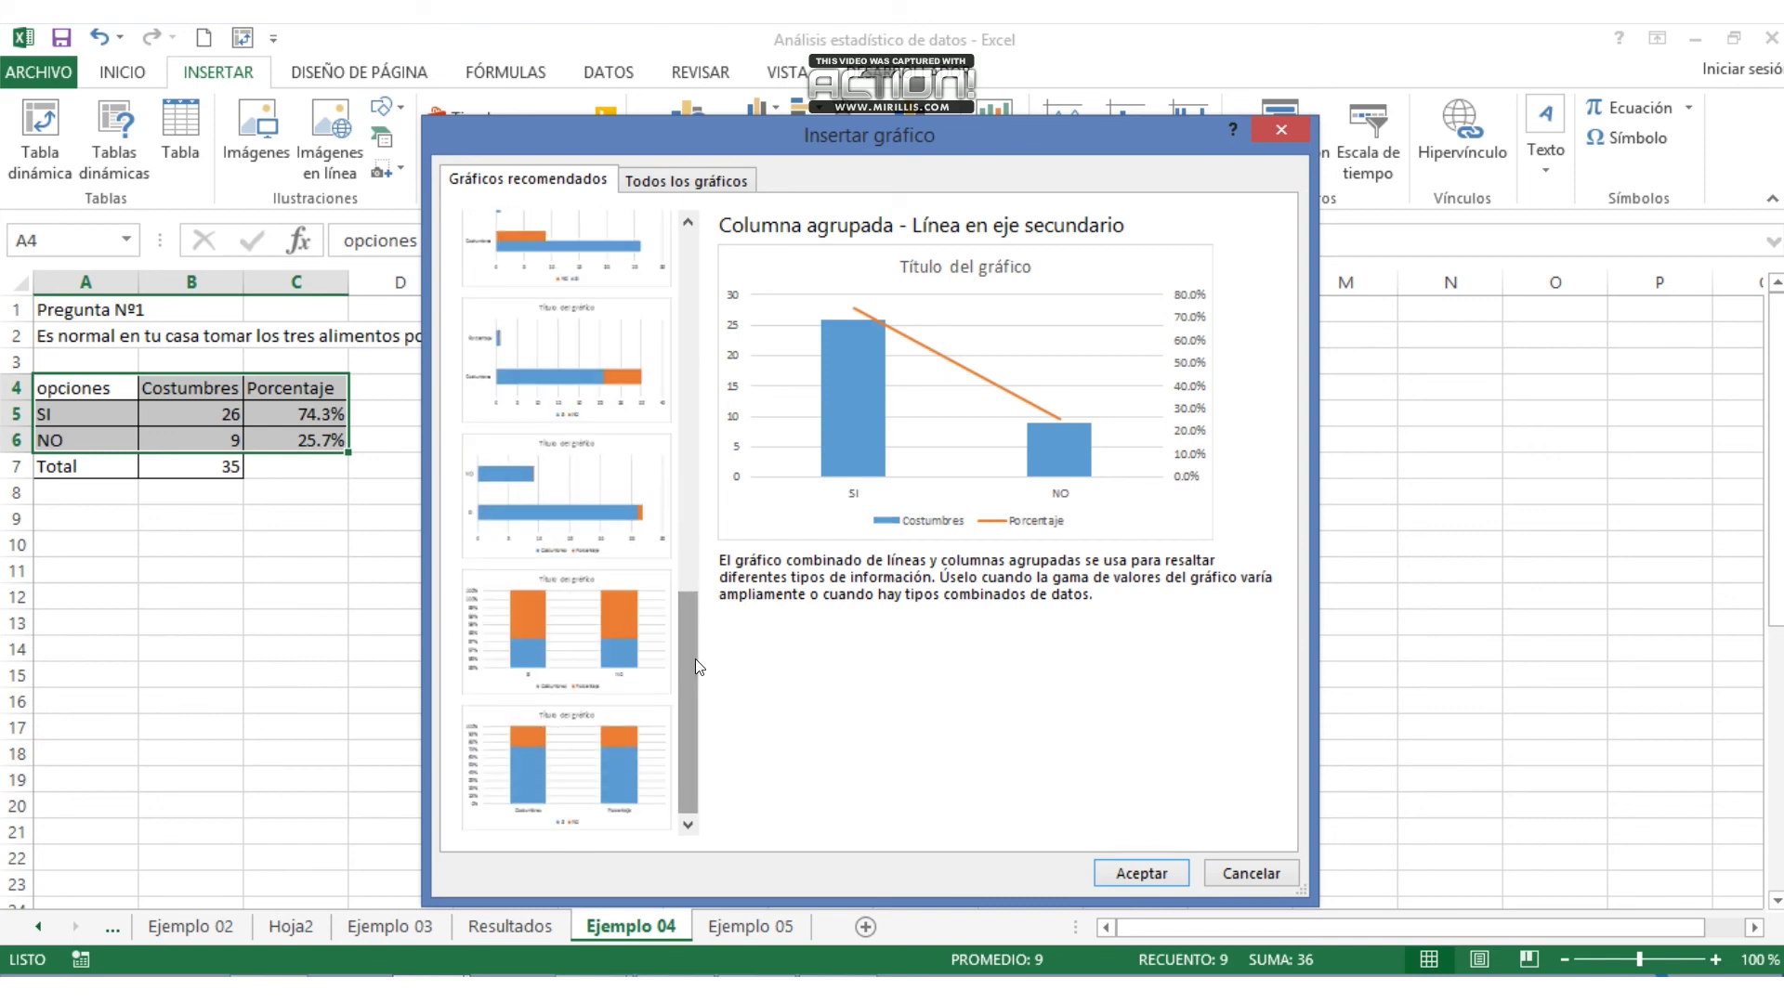
pyautogui.moveTo(690, 654); pyautogui.dragTo(686, 275)
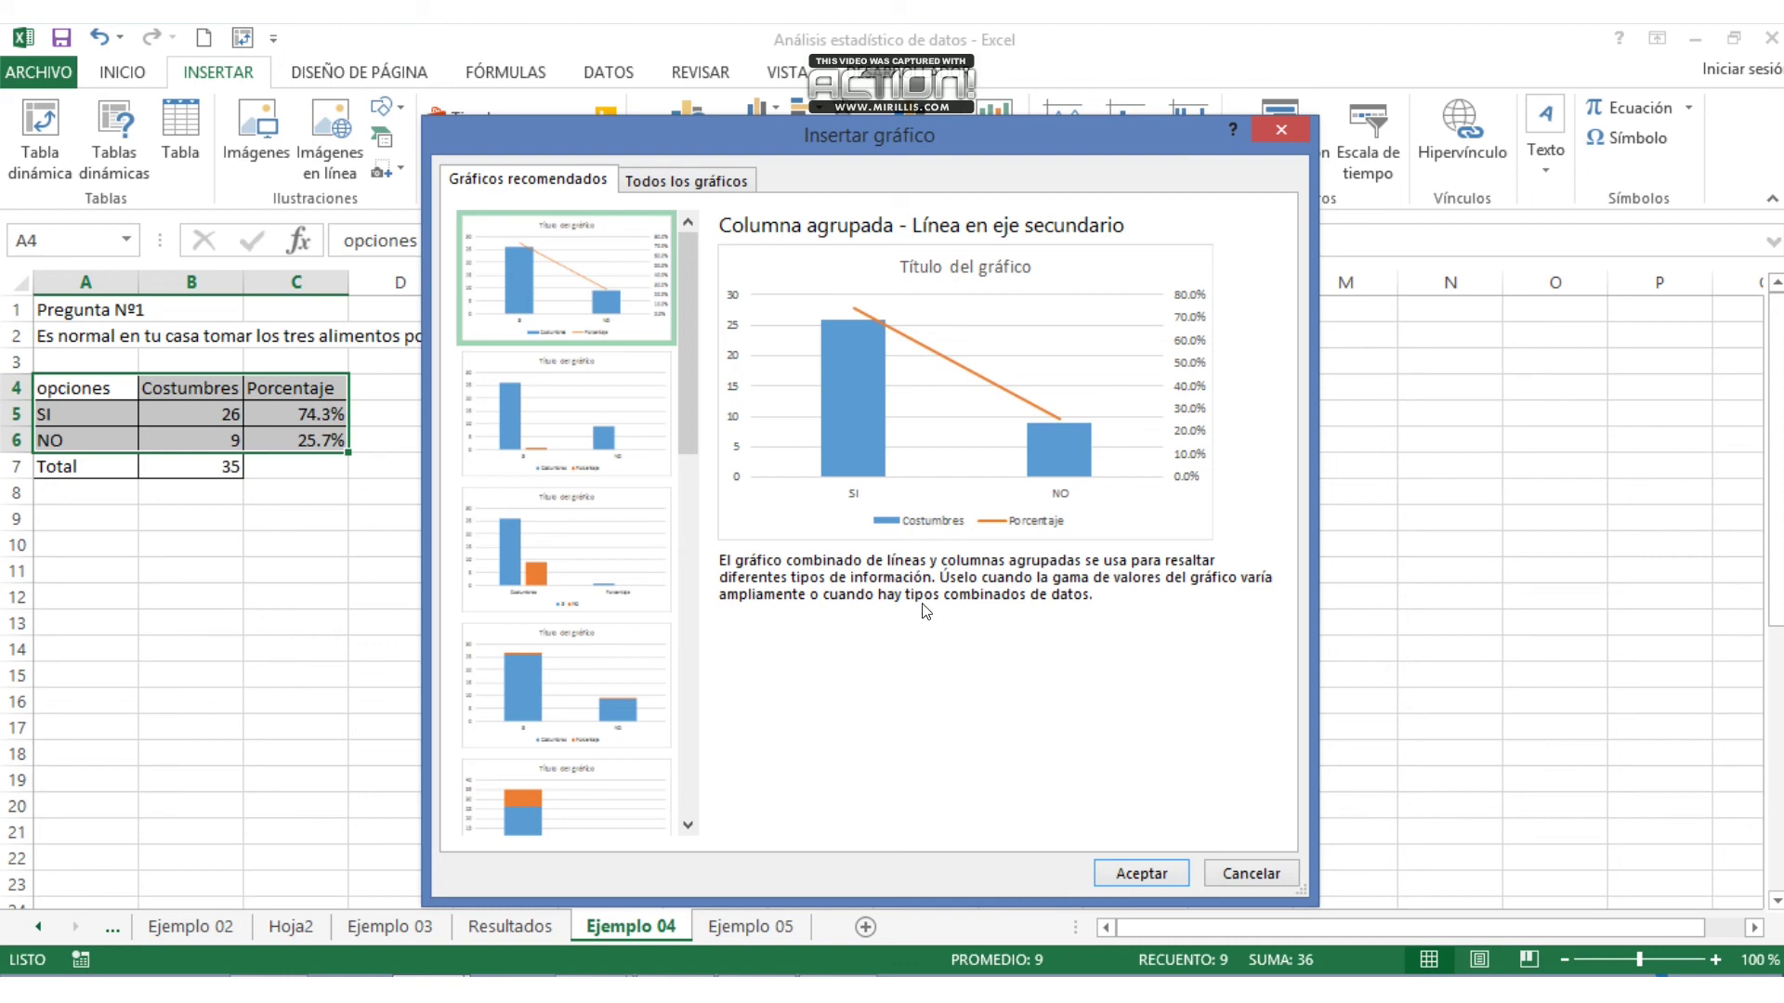
pyautogui.click(1154, 871)
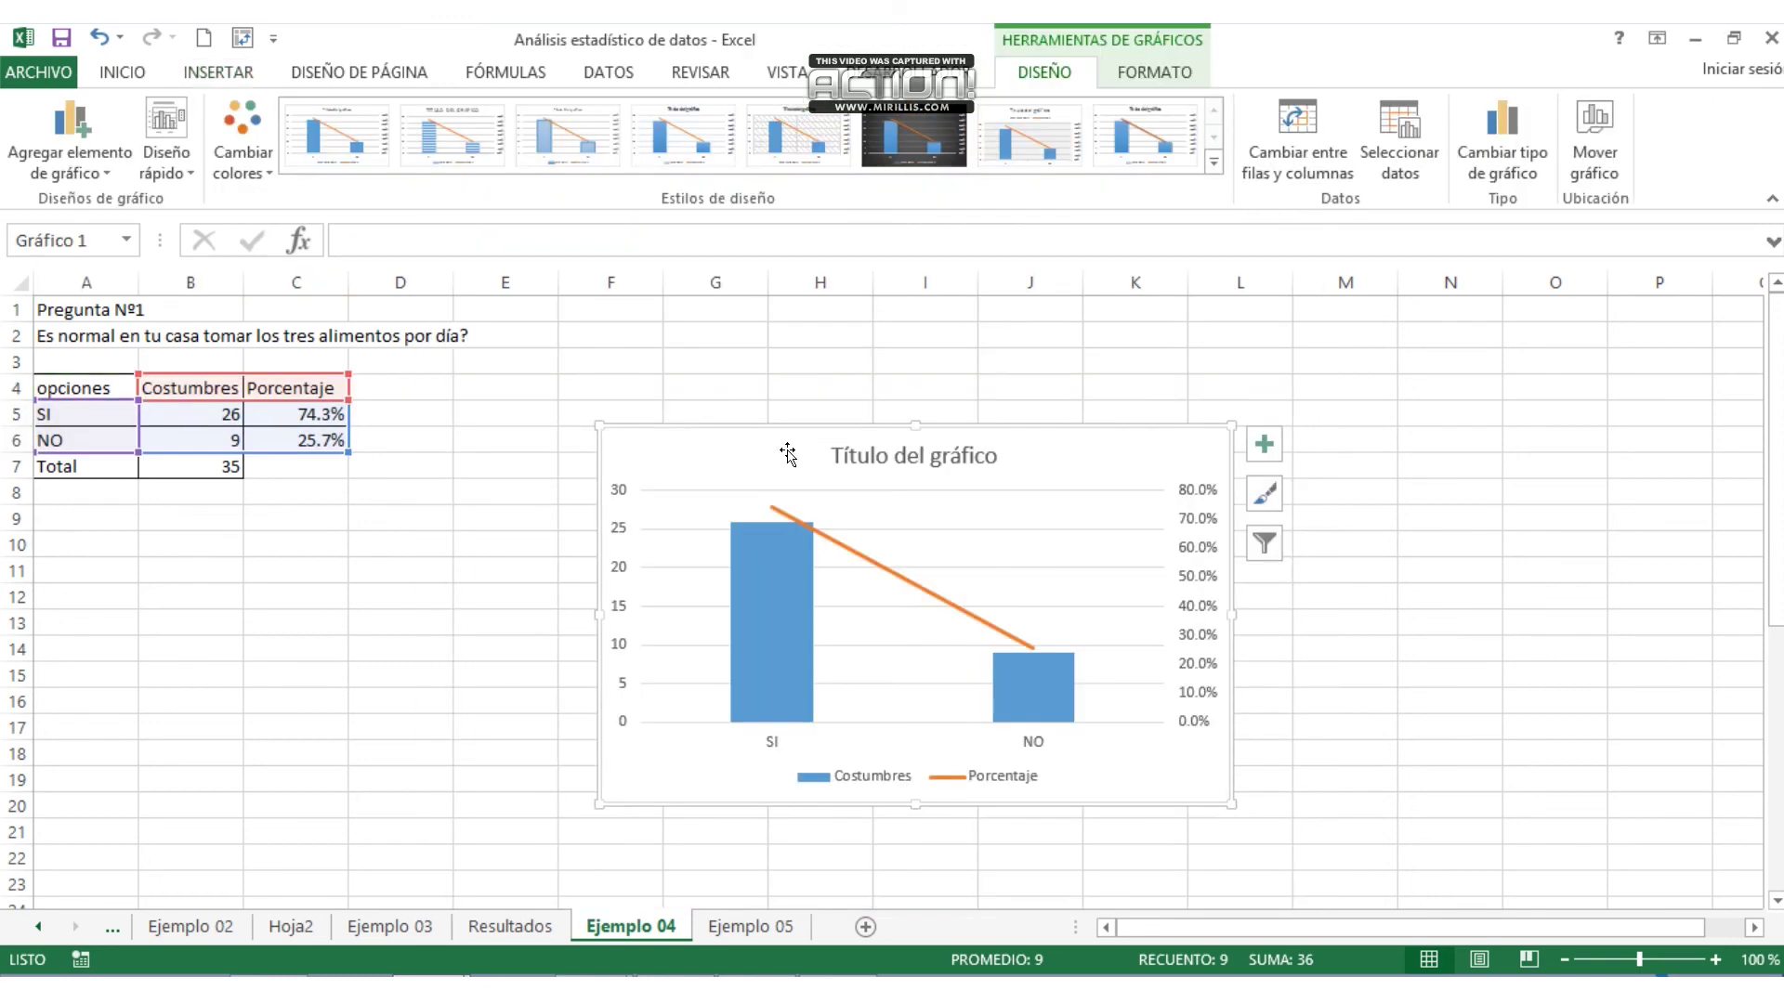
# - Replace the chart title with the question text copied from A2, "Es normal en tu casa tomar los tres alimentos por día?"
pyautogui.click(892, 422)
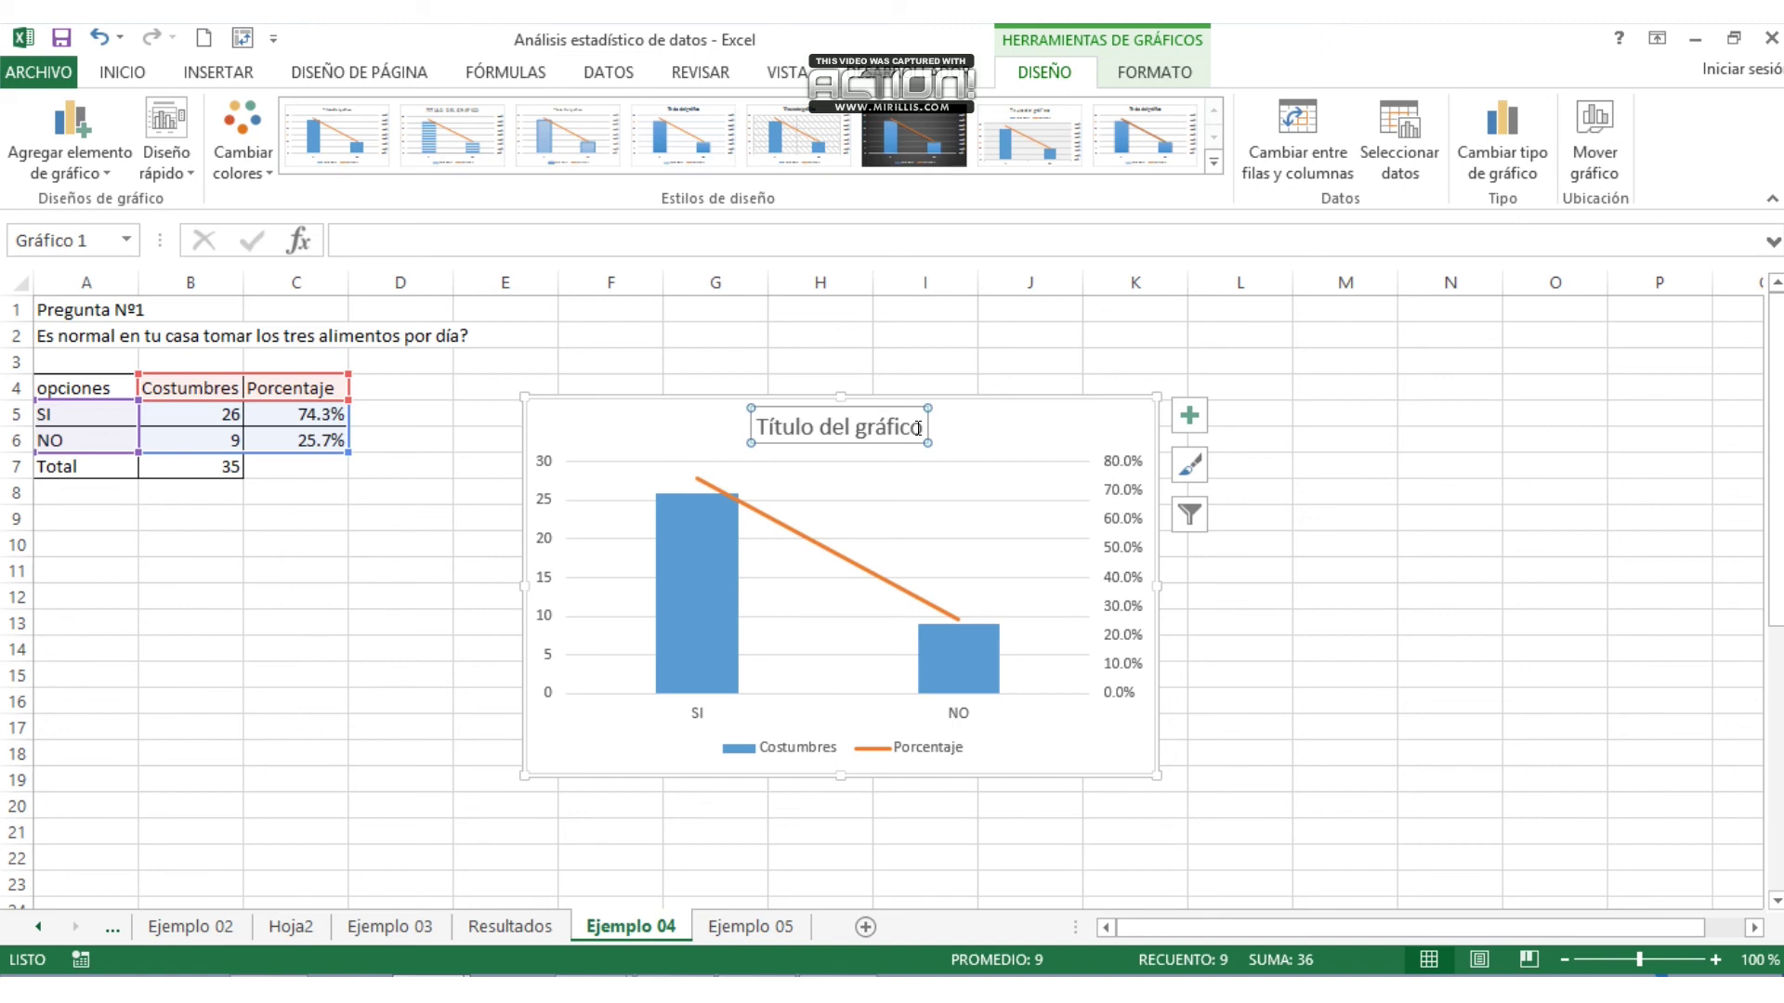
pyautogui.moveTo(918, 425); pyautogui.dragTo(779, 444)
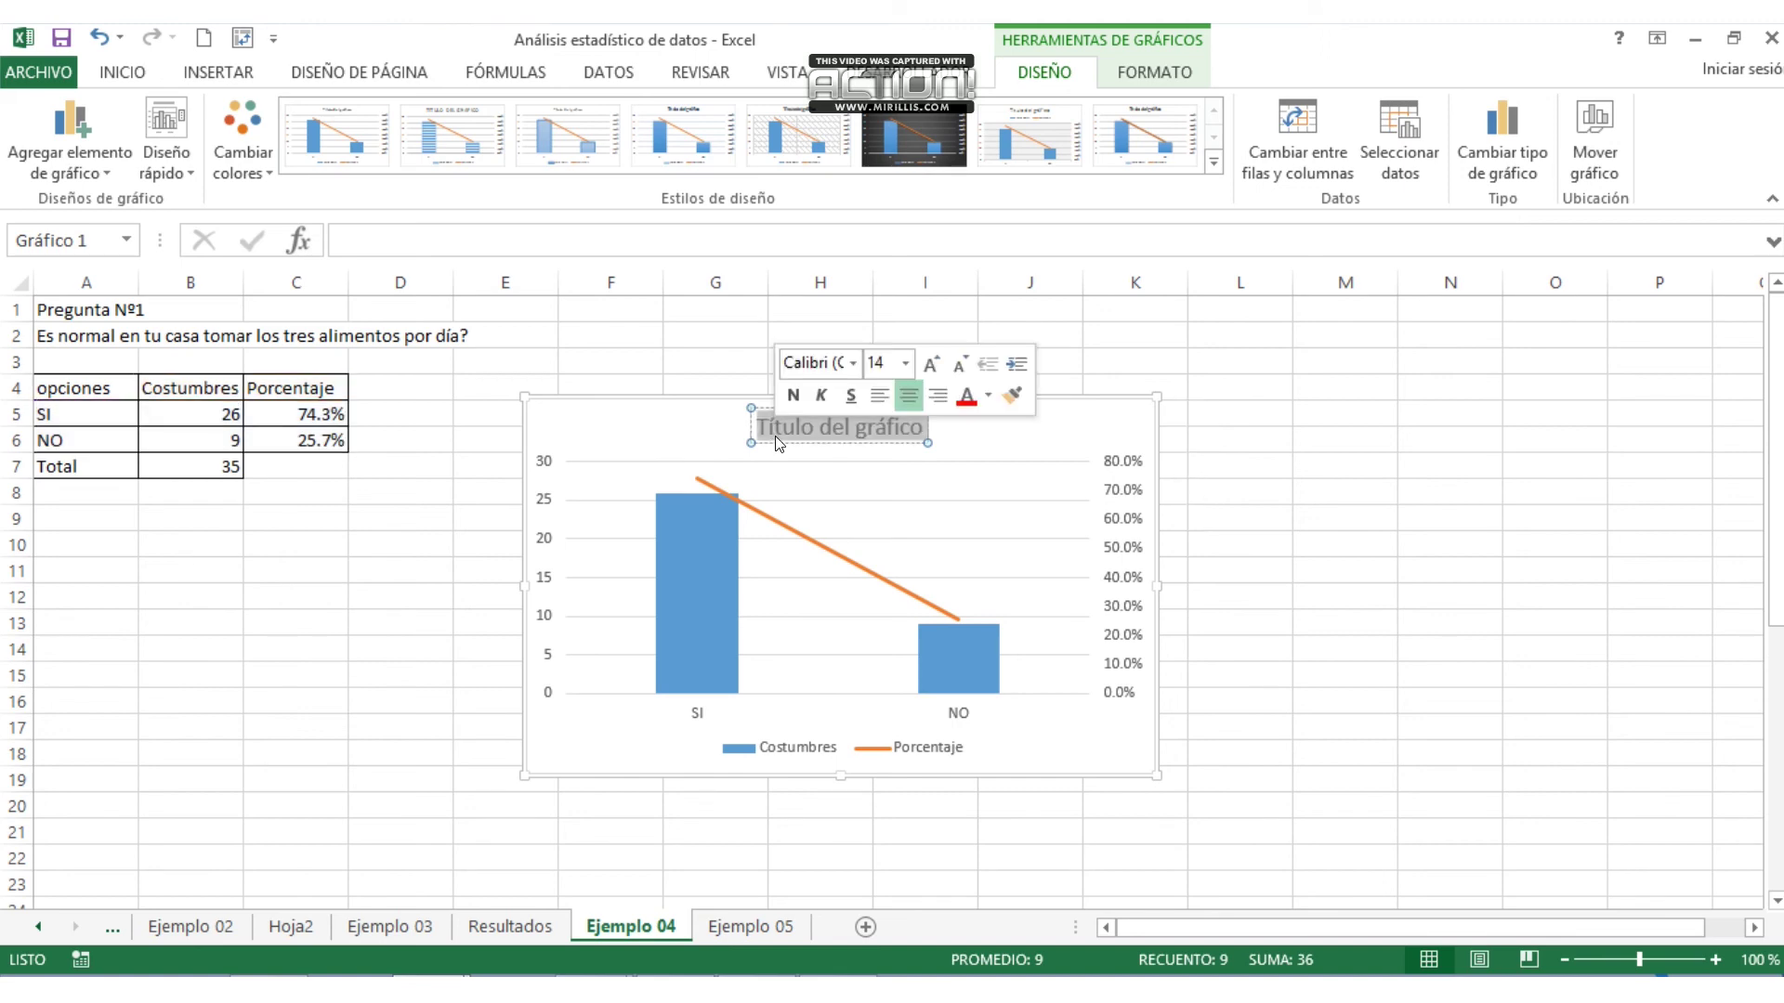
pyautogui.click(265, 337)
pyautogui.click(90, 339)
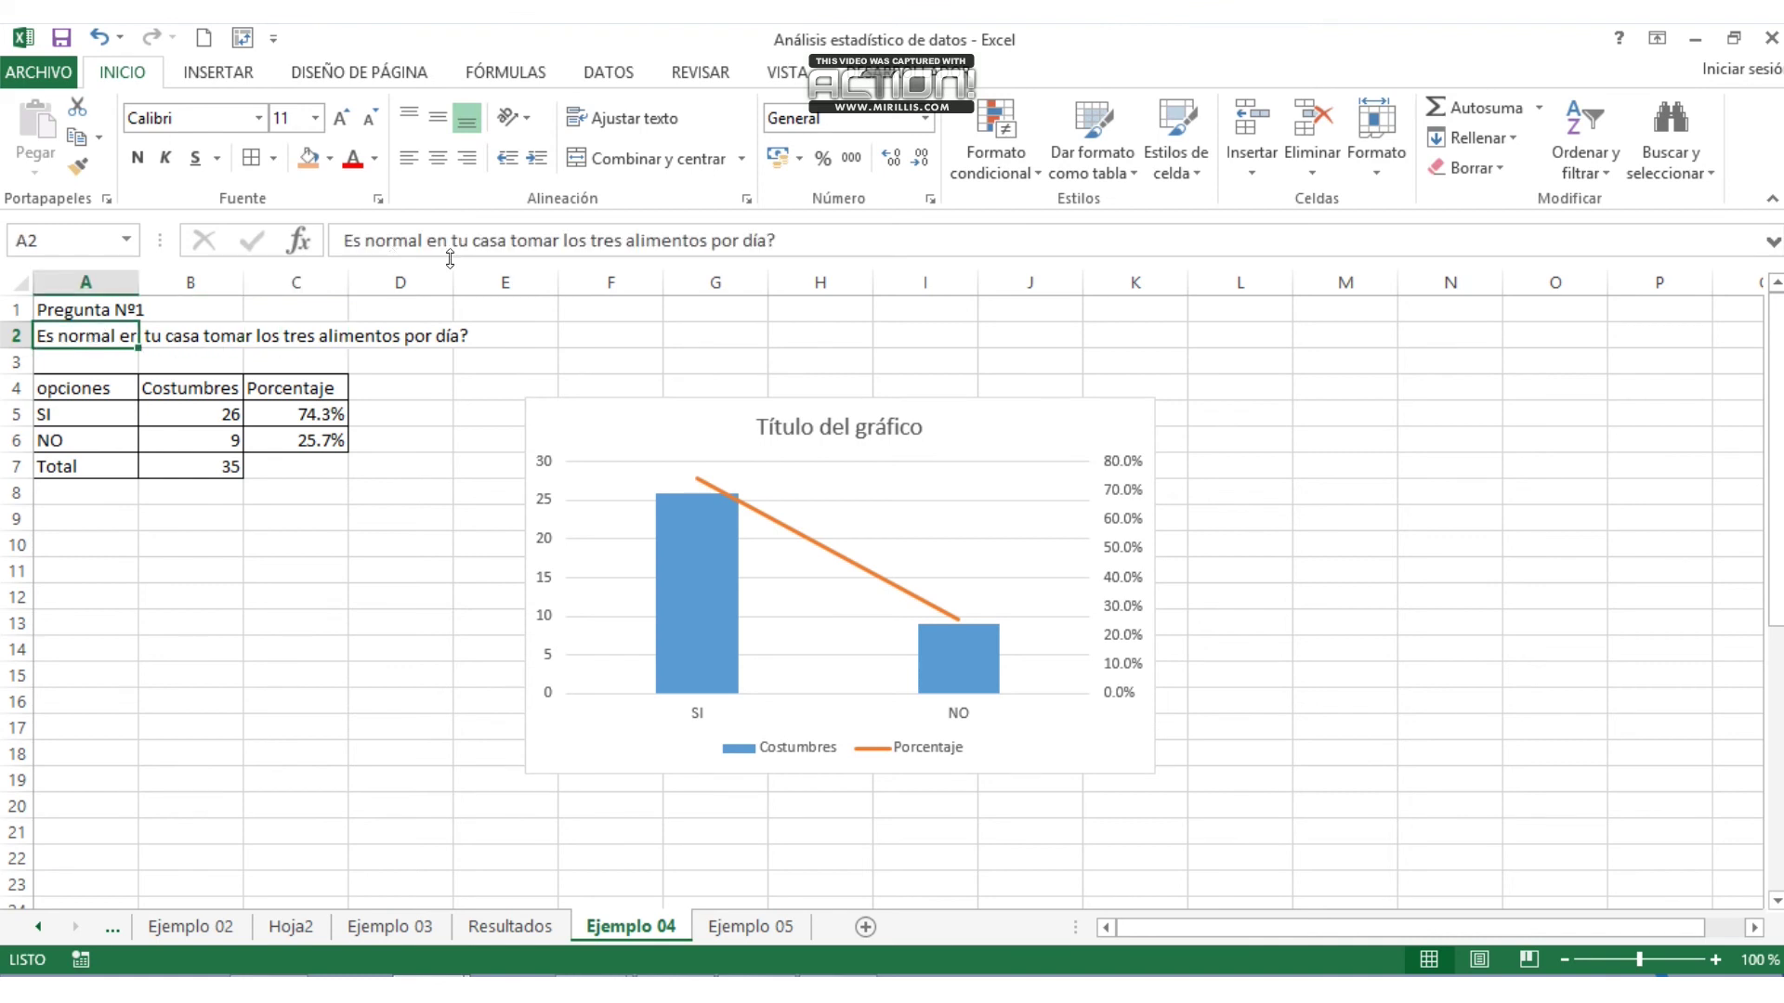
pyautogui.moveTo(780, 240); pyautogui.dragTo(299, 240)
pyautogui.hotkey('ctrl', 'c')
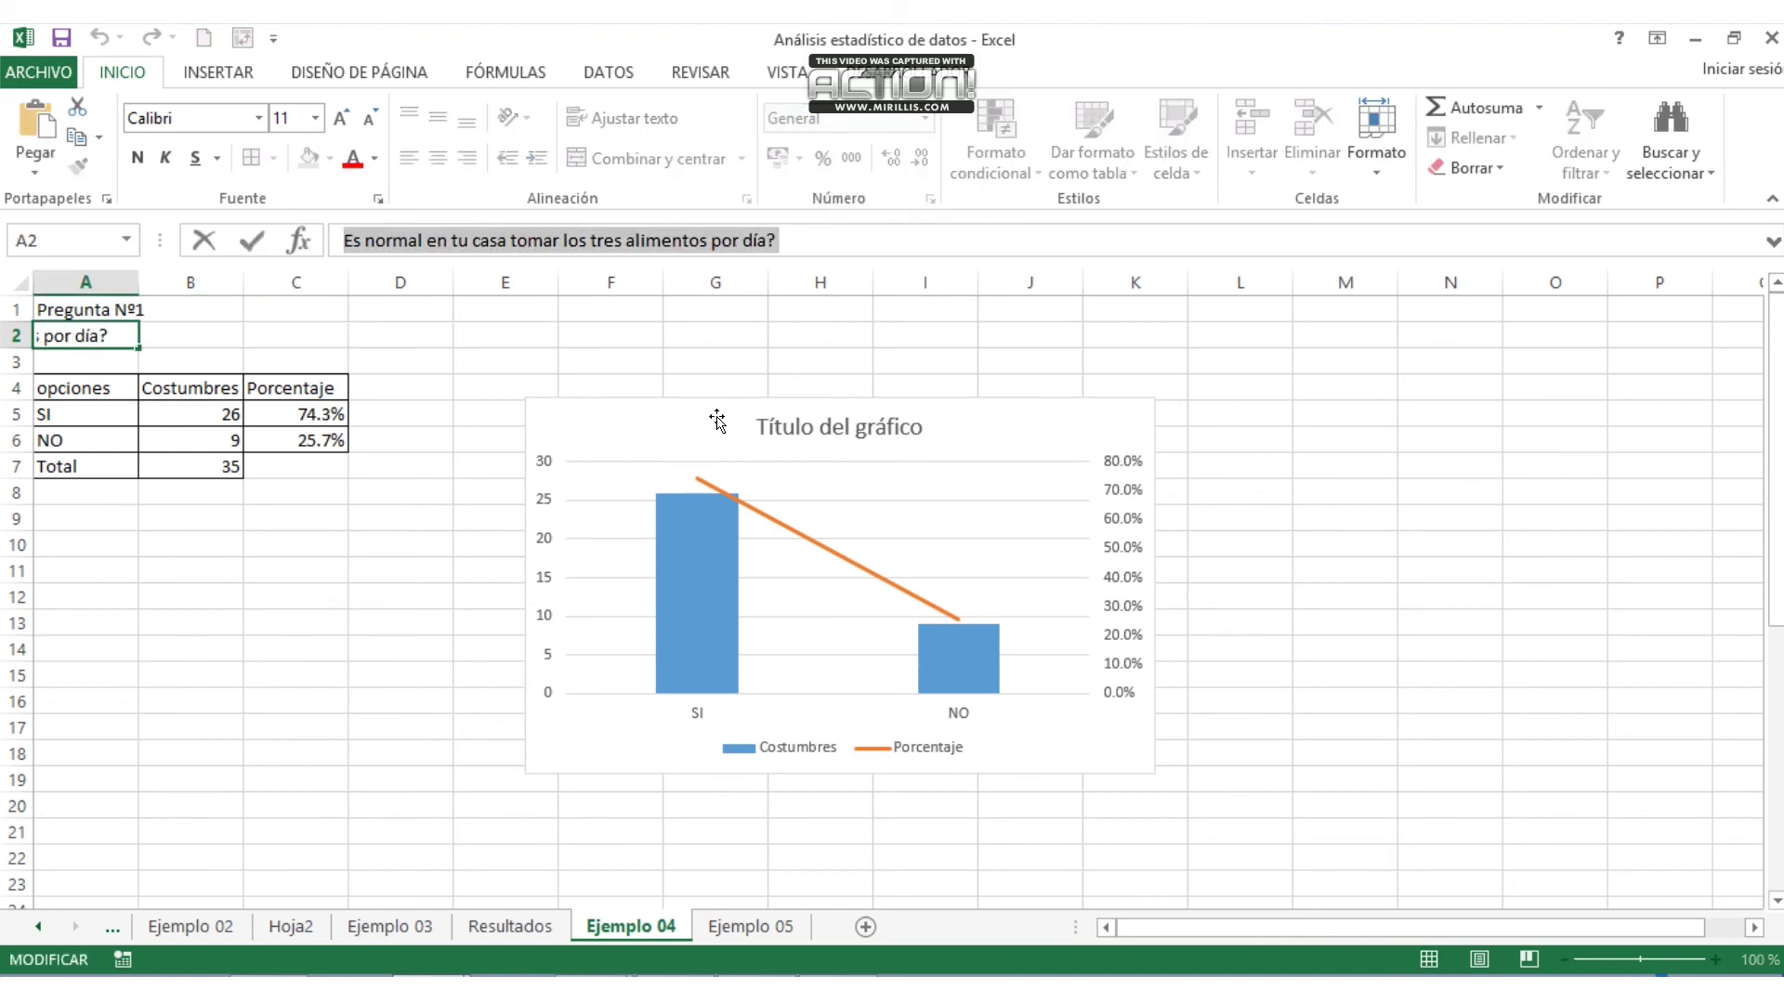
pyautogui.click(808, 430)
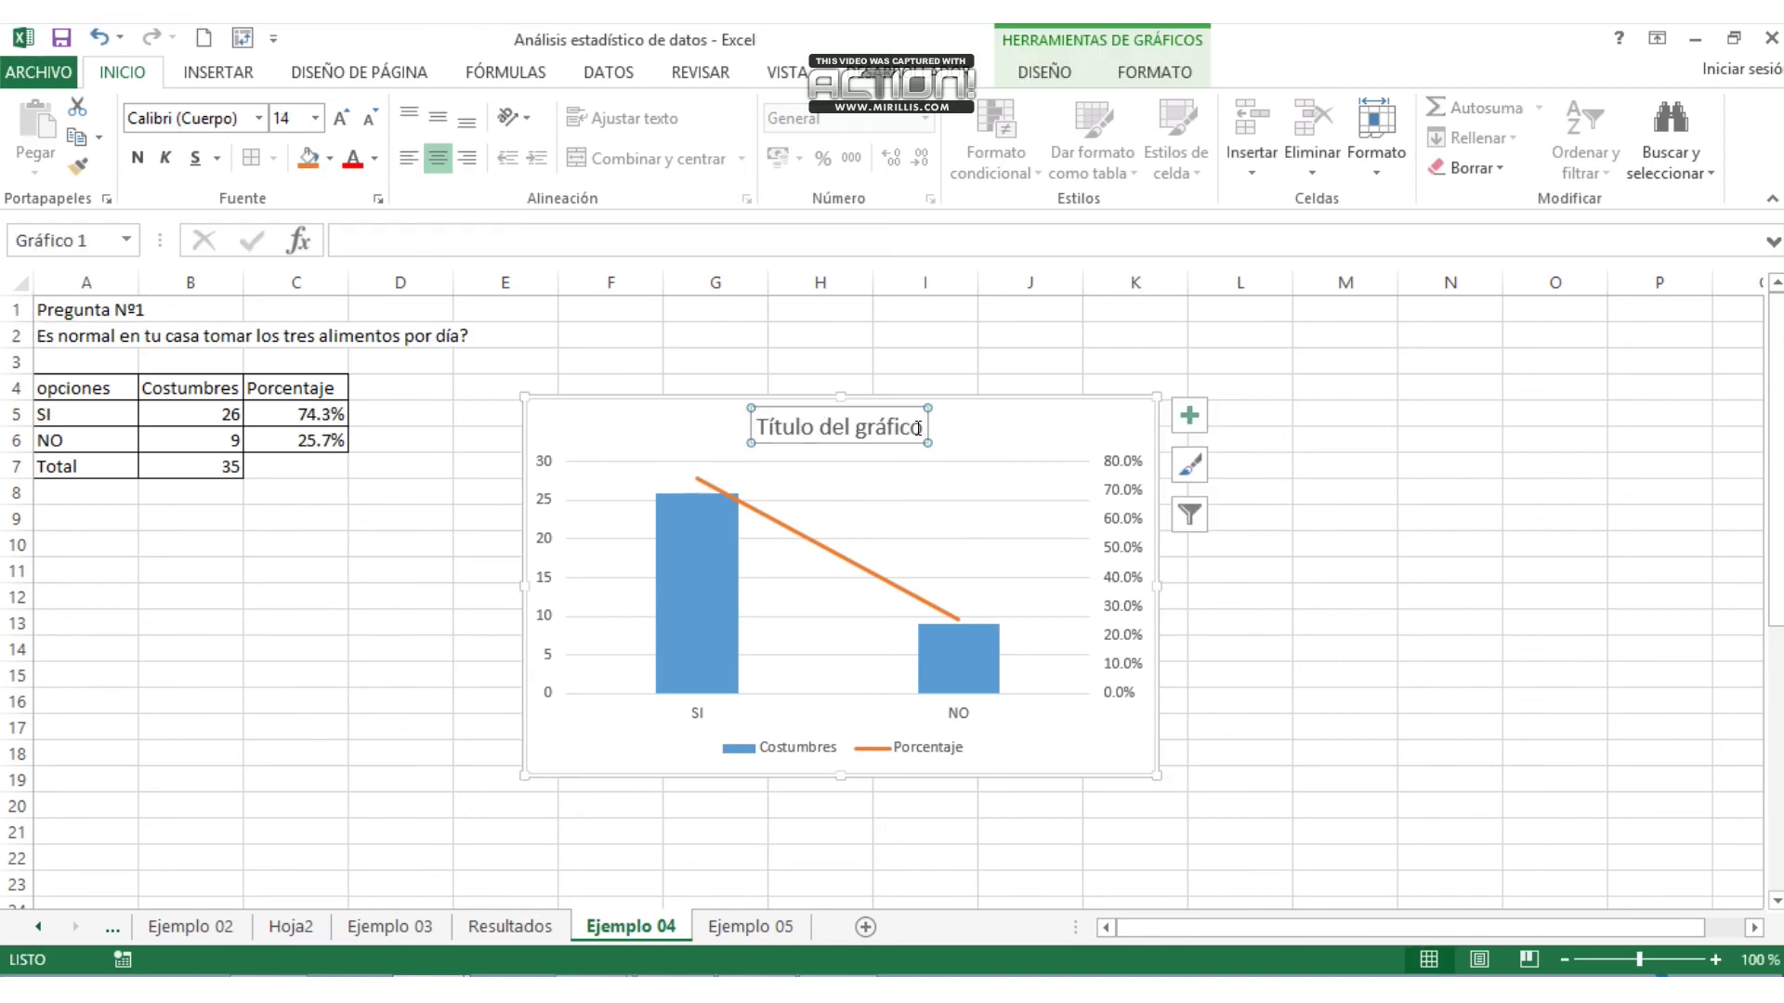
pyautogui.moveTo(917, 428); pyautogui.dragTo(739, 399)
pyautogui.hotkey('ctrl', 'v')
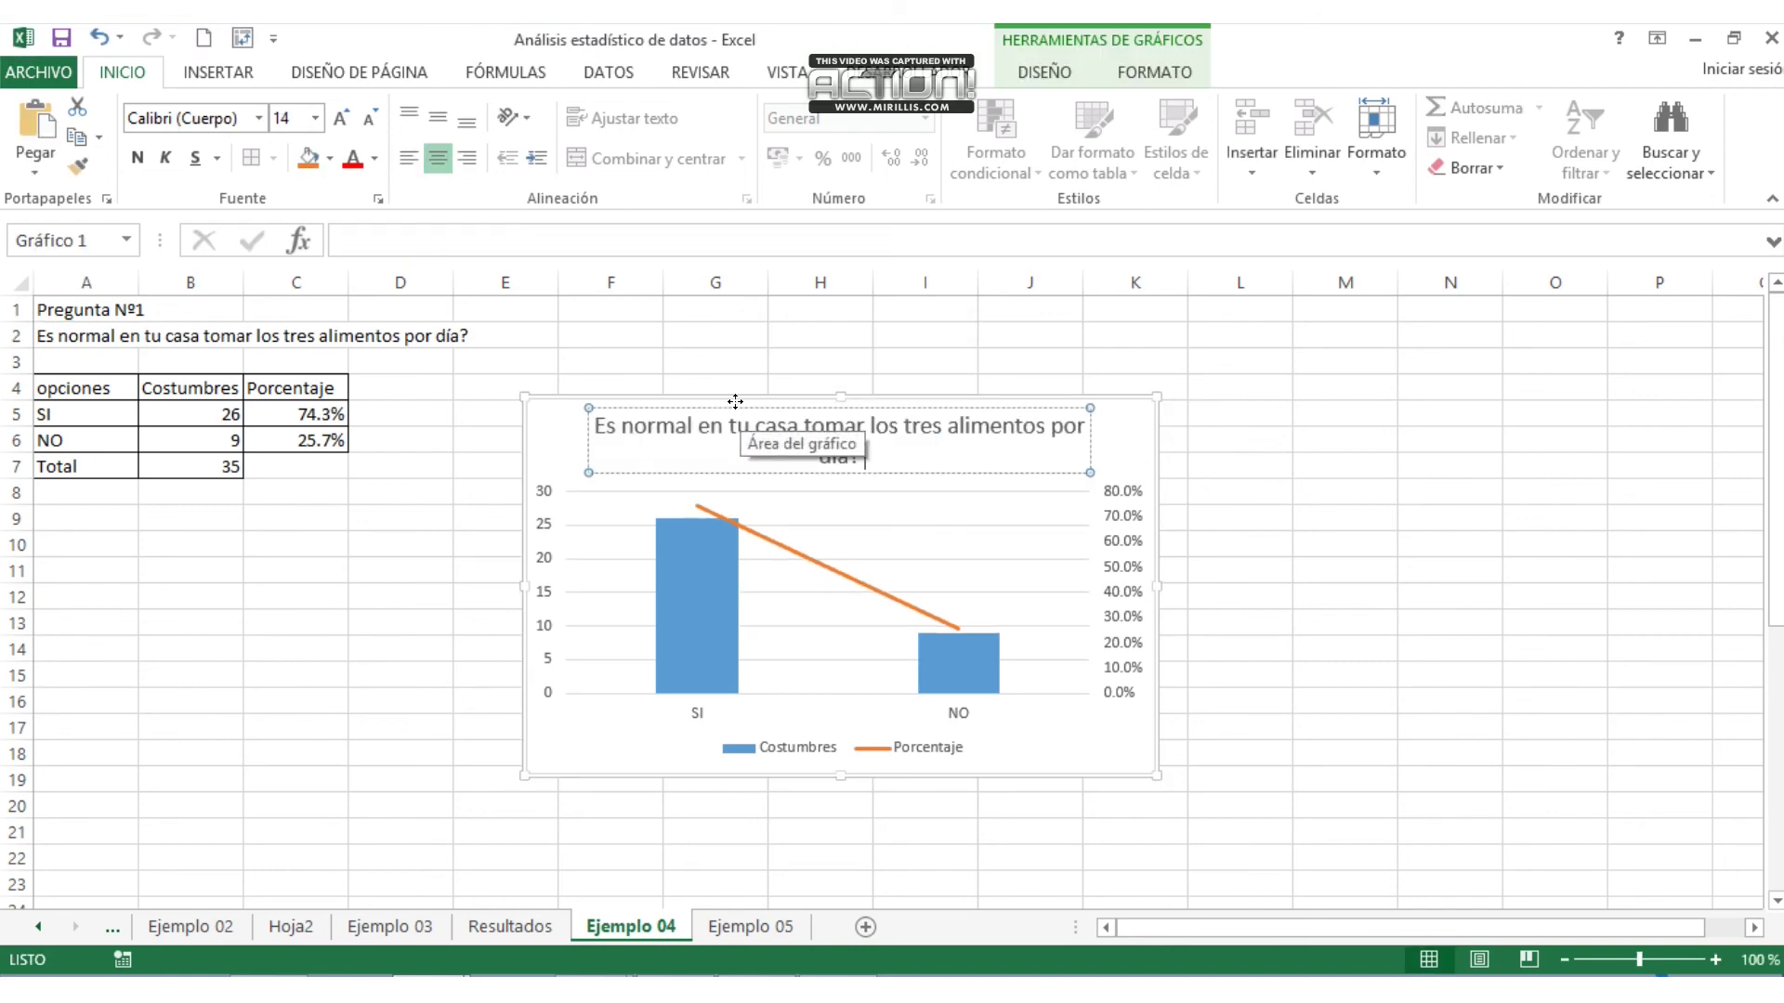
# - Add the opening question mark "¿" at the start of the chart title and deselect the chart
pyautogui.click(593, 424)
pyautogui.write('¿')
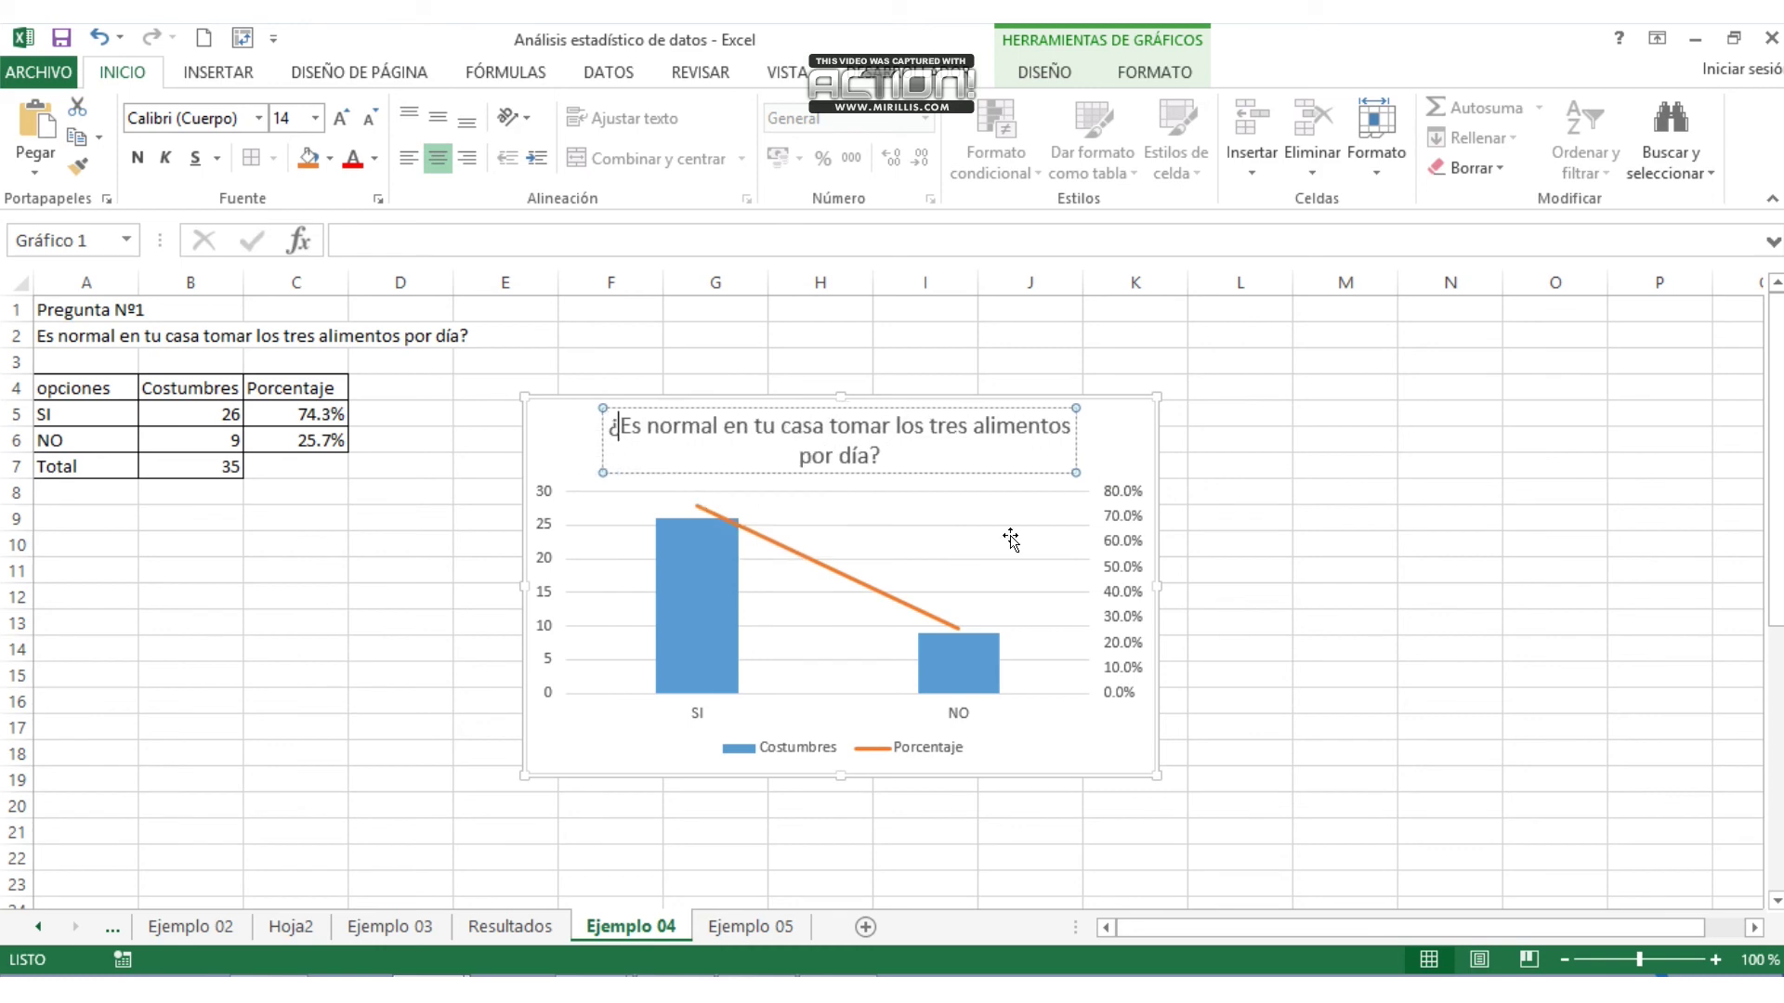
pyautogui.click(1201, 537)
pyautogui.click(1283, 493)
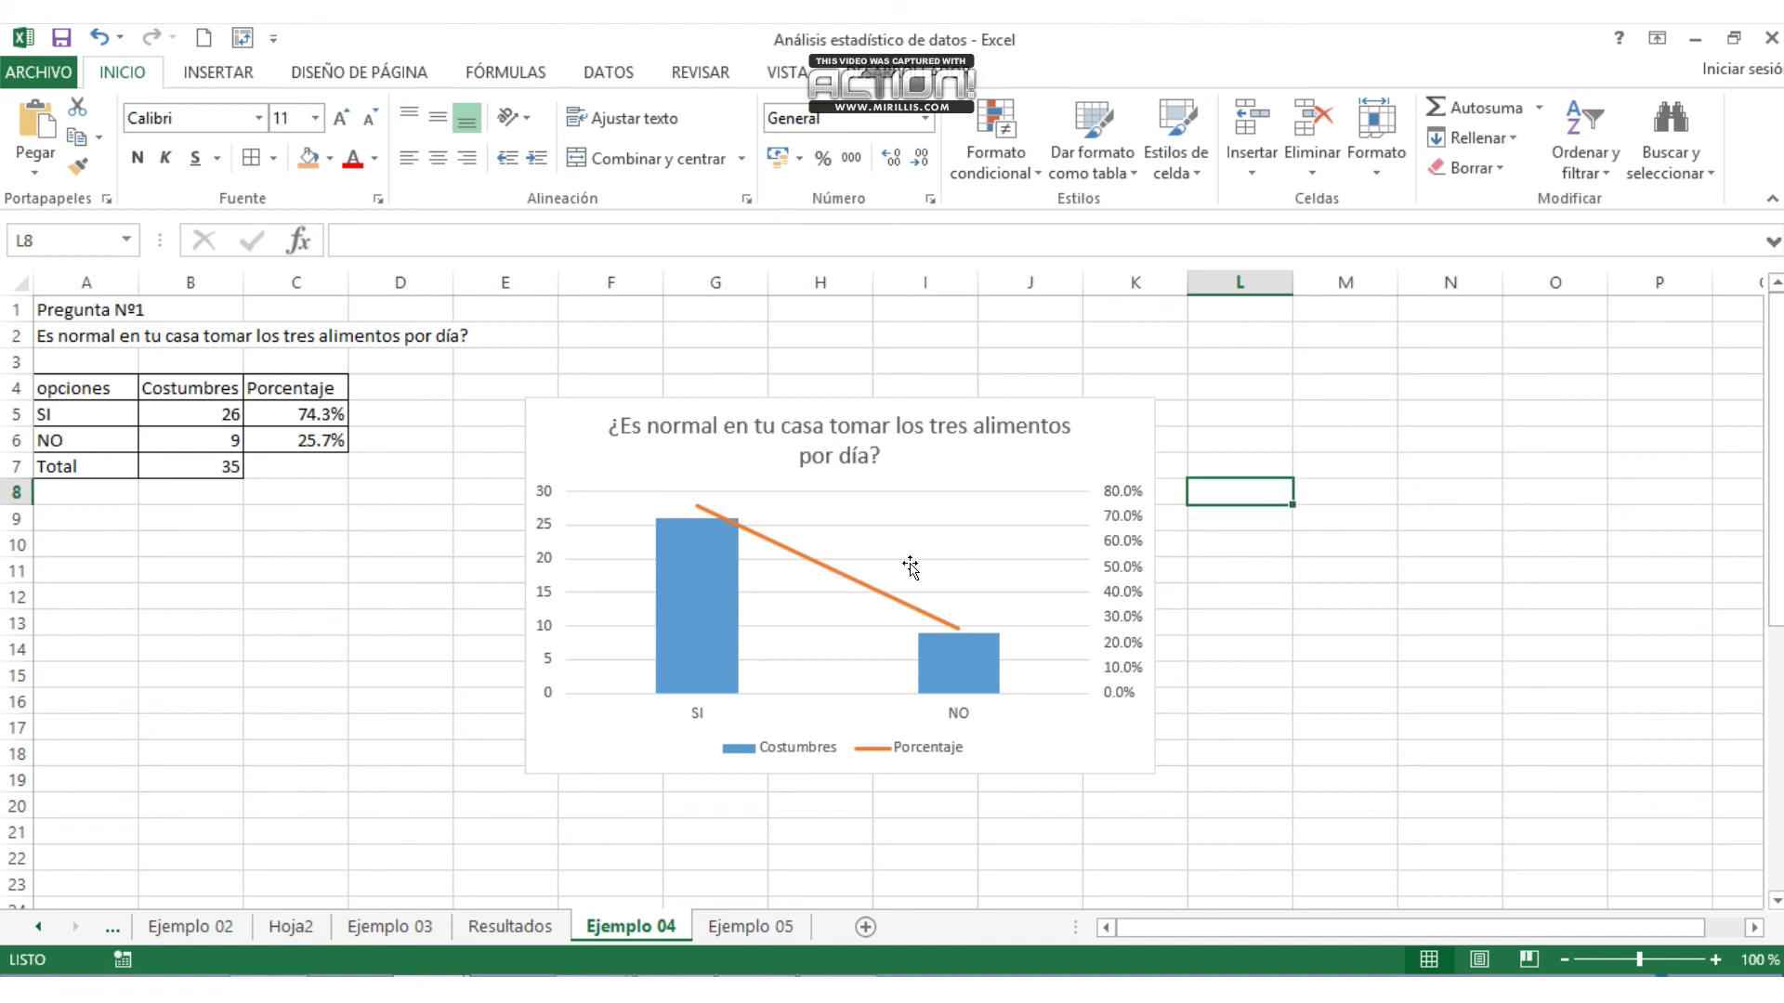
# - Apply the chart style with the dark grey background to the Pregunta Nº1 chart
pyautogui.click(1032, 465)
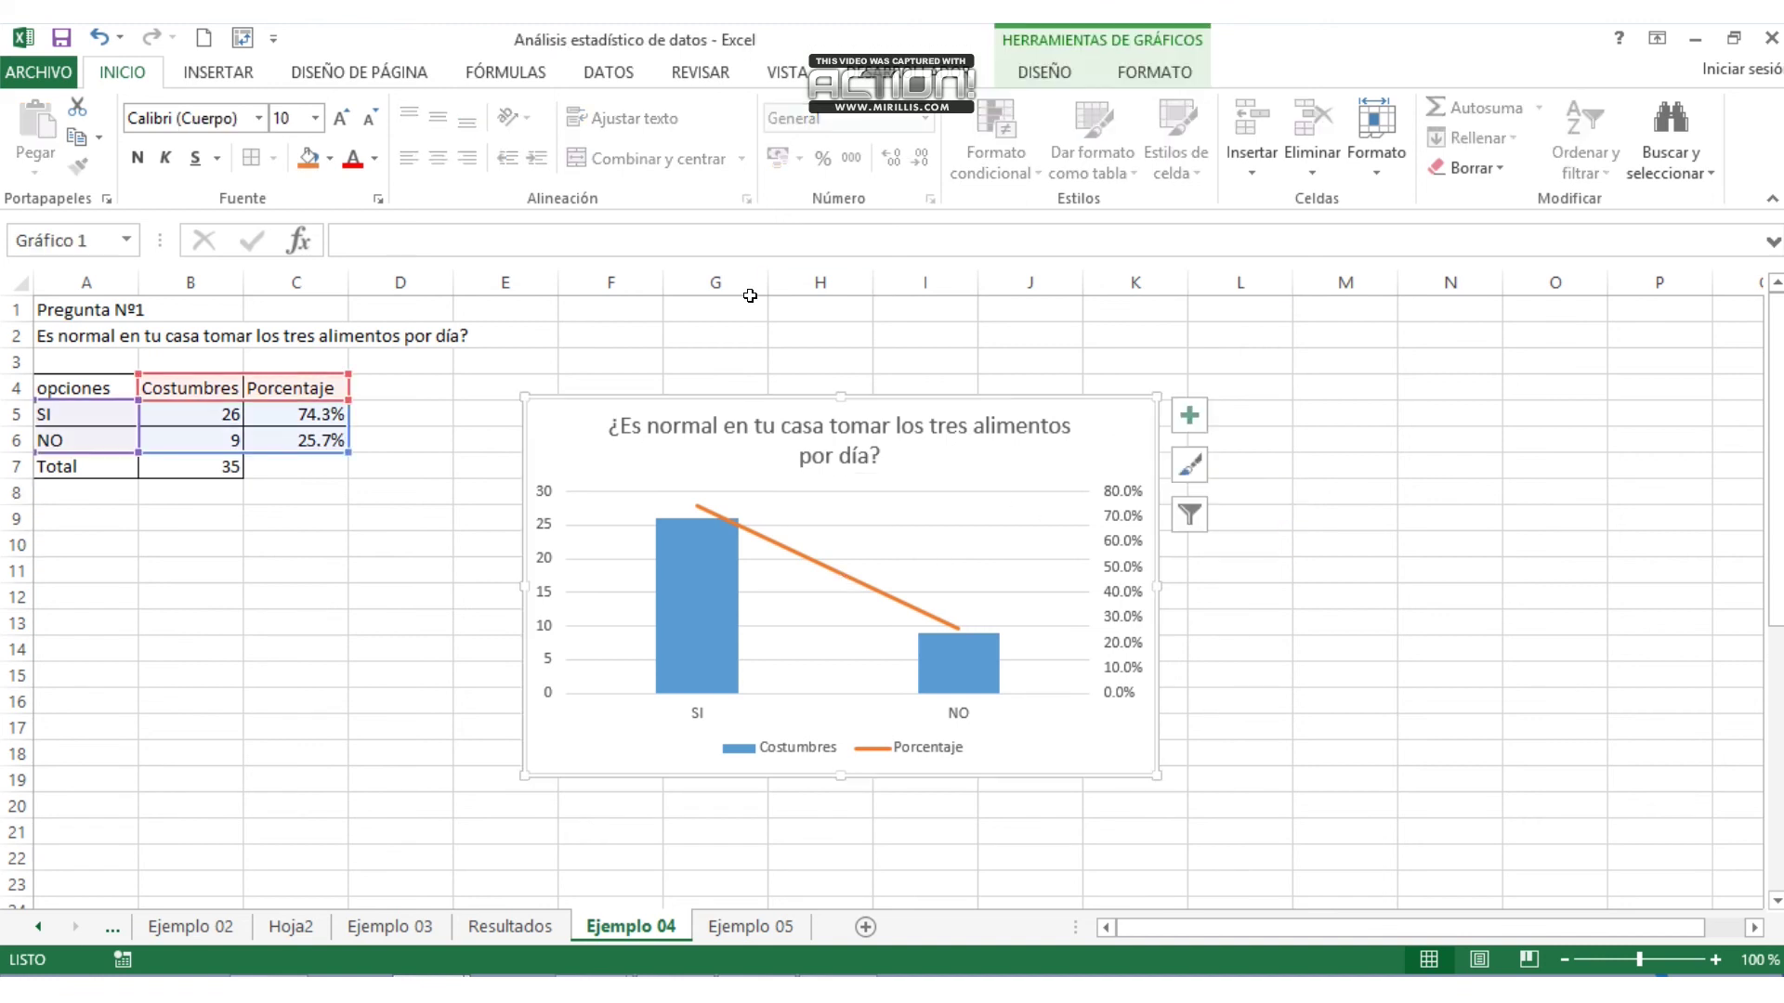
pyautogui.click(1057, 69)
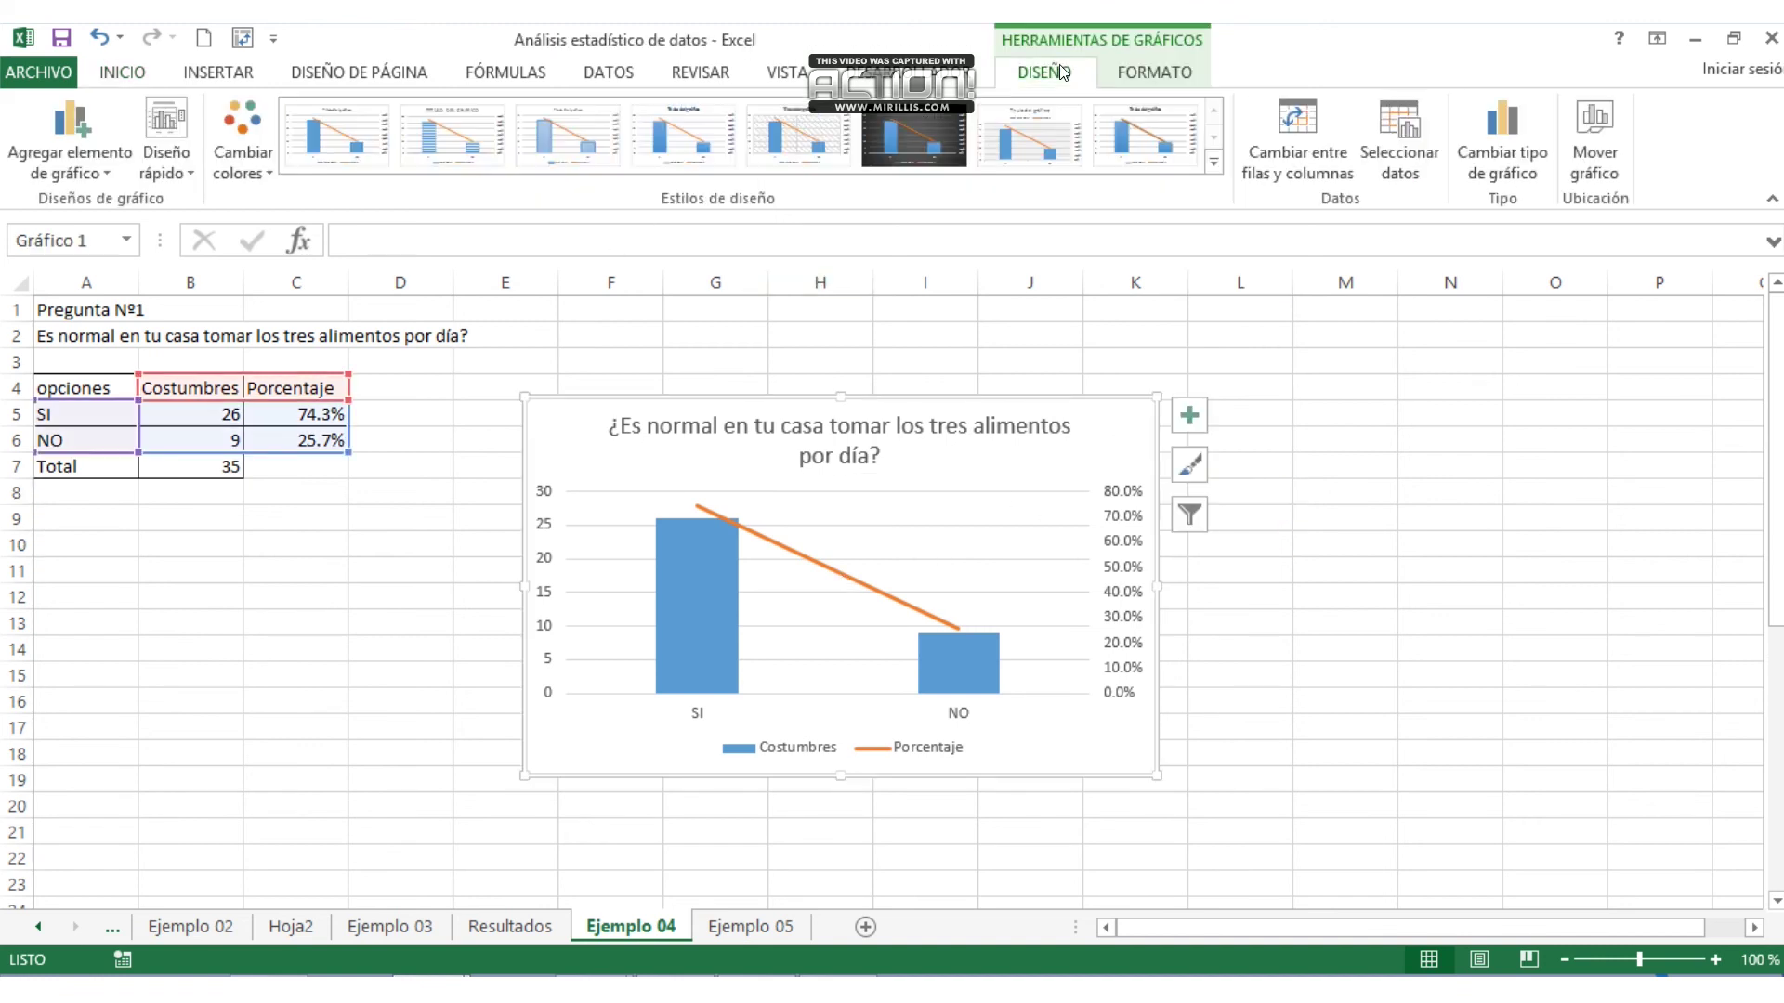
pyautogui.click(929, 154)
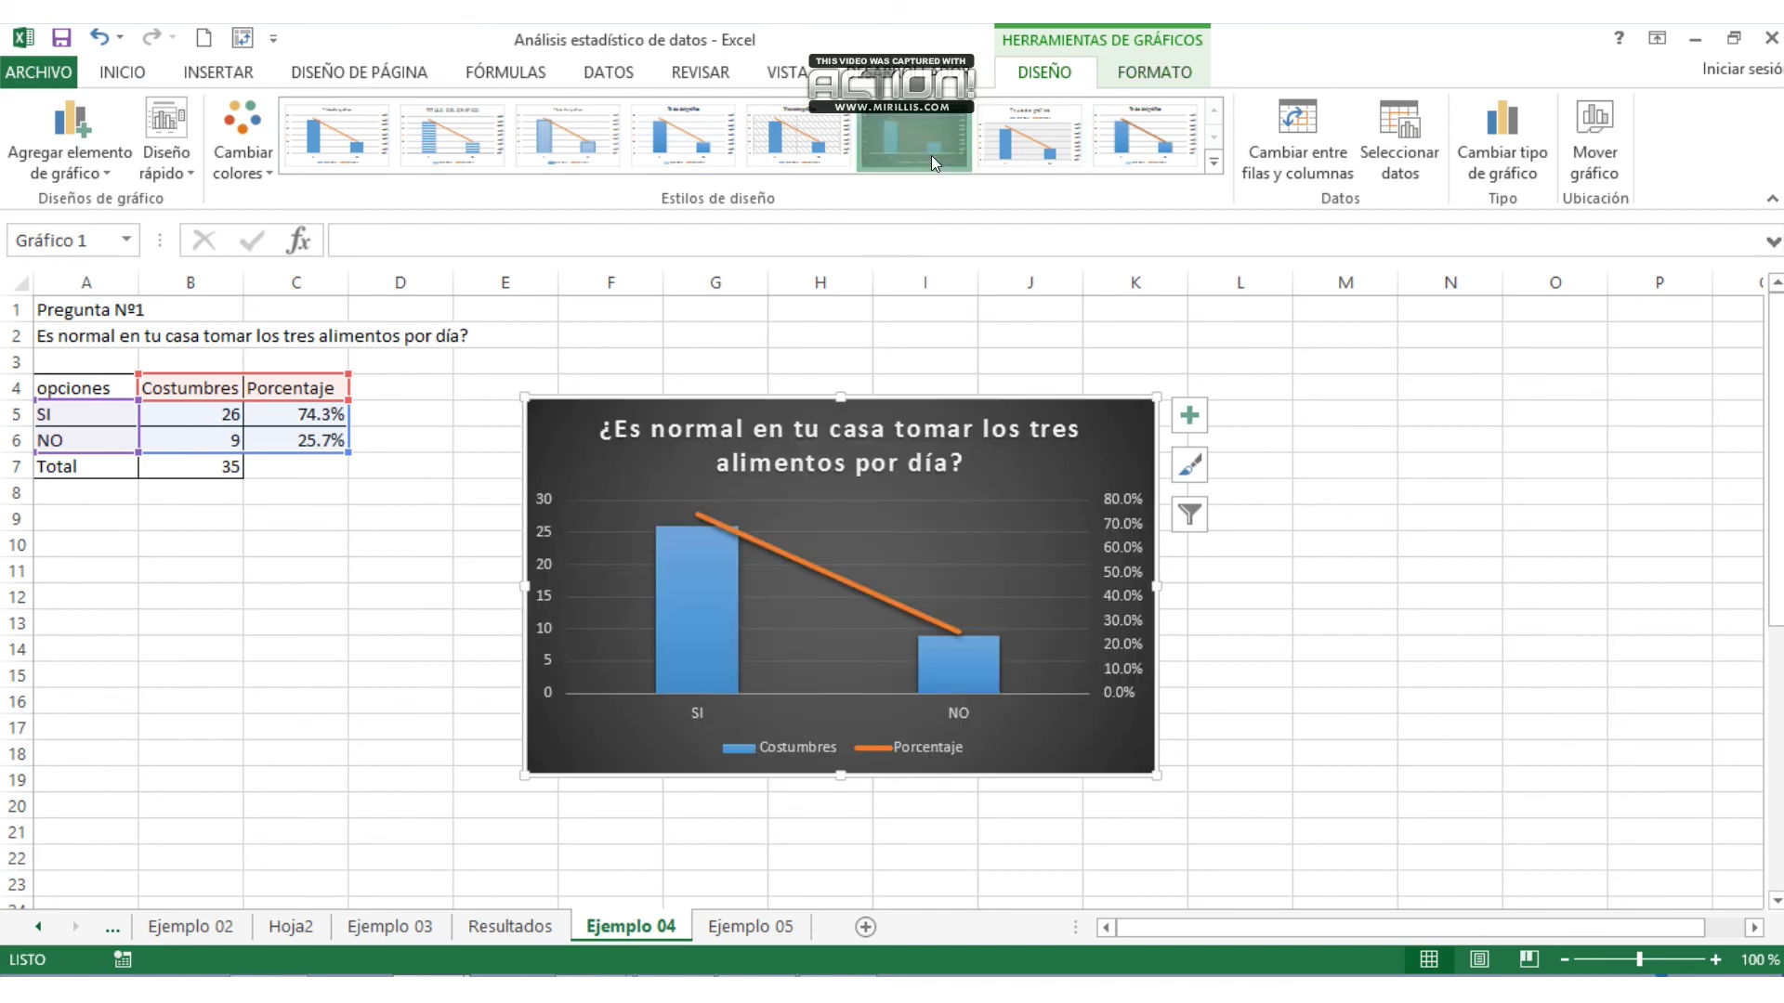
pyautogui.click(1215, 162)
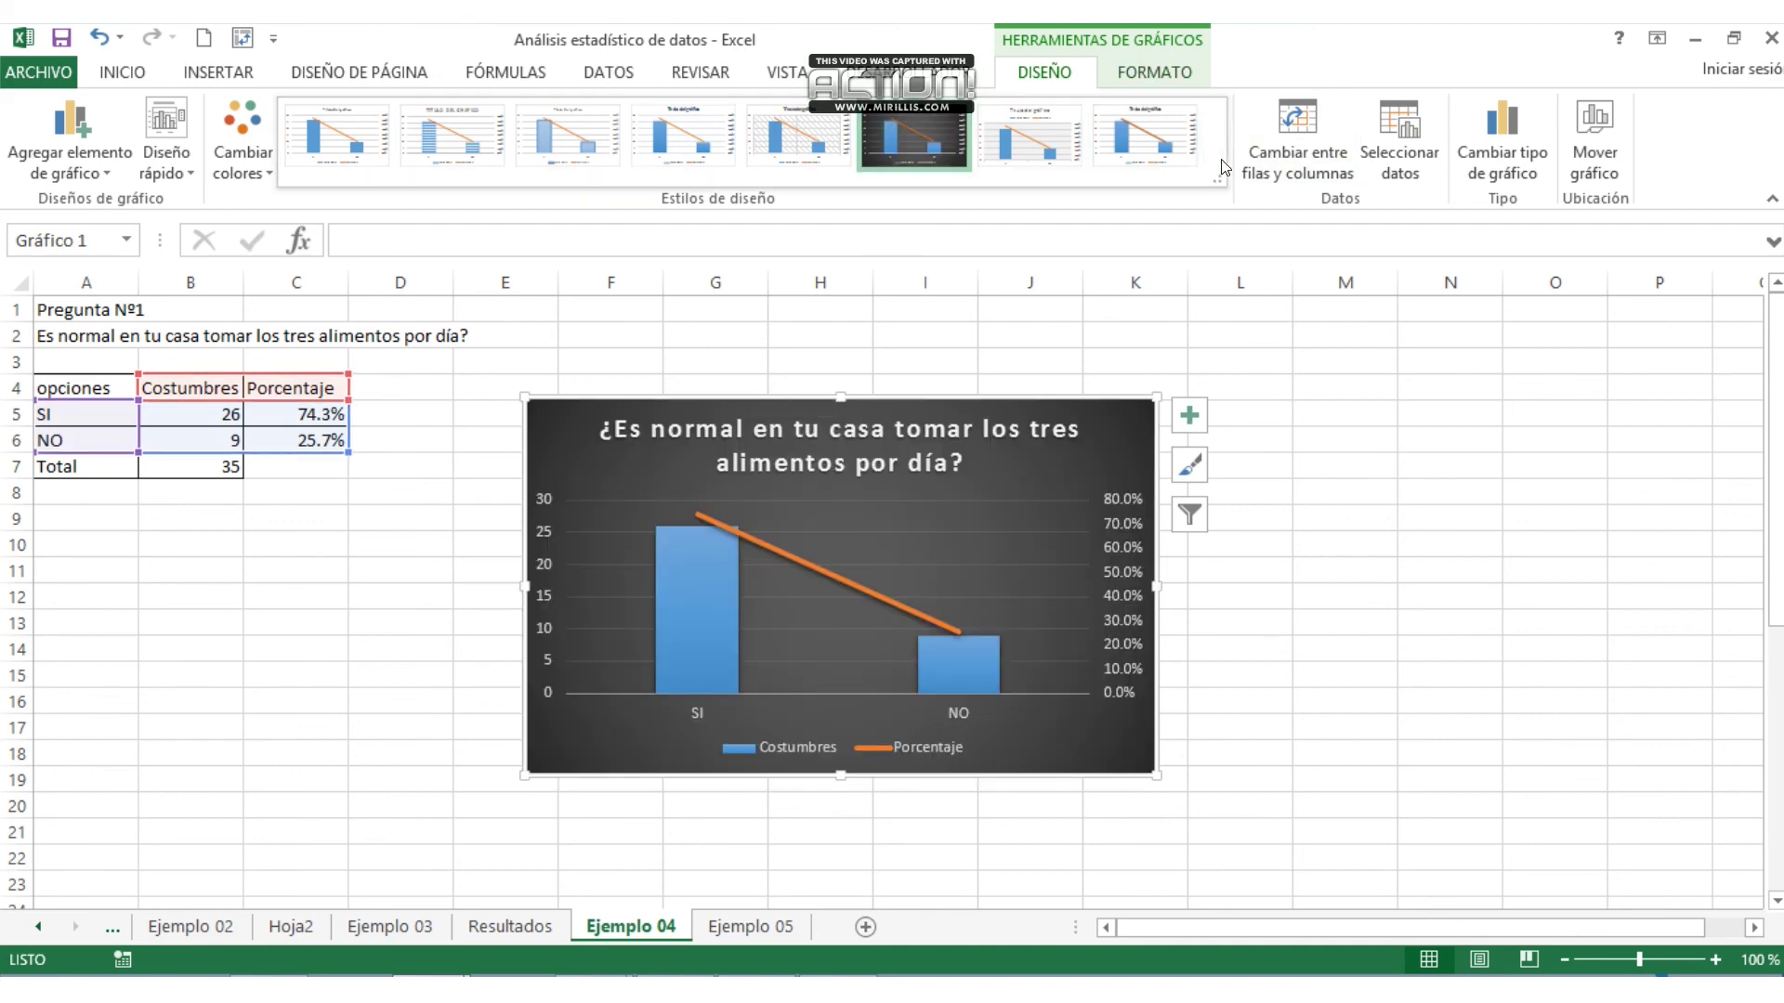
pyautogui.click(1217, 201)
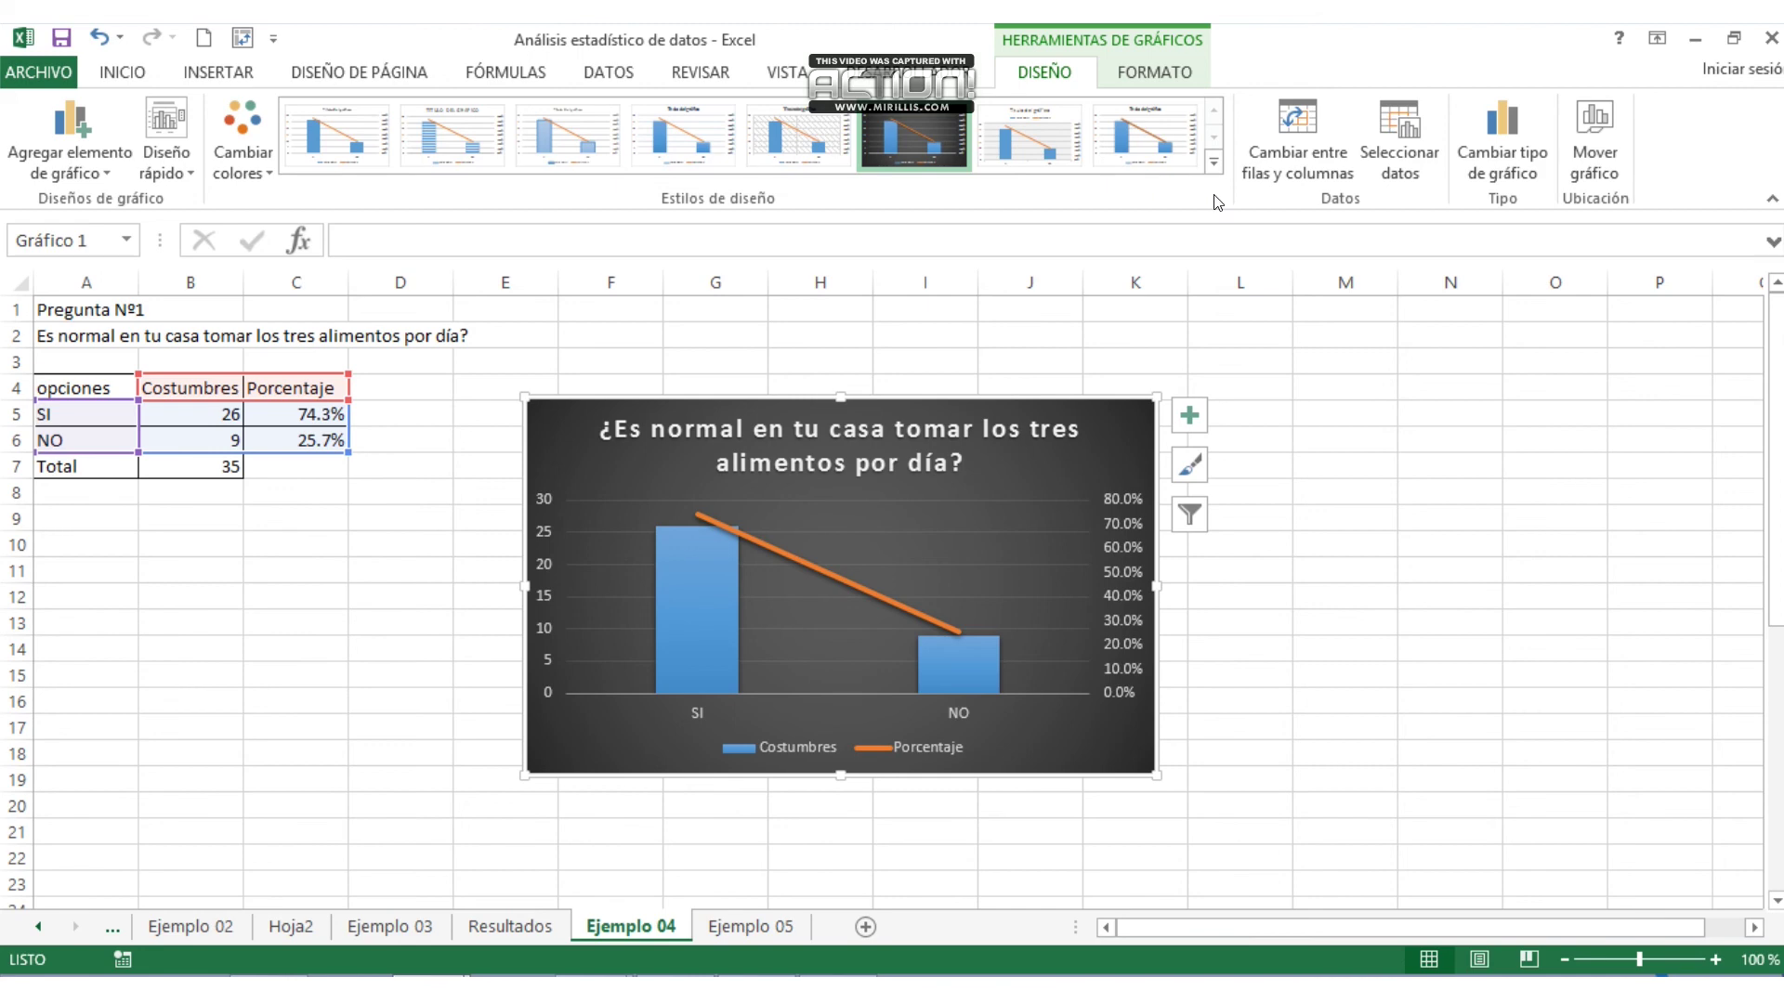
pyautogui.click(1345, 387)
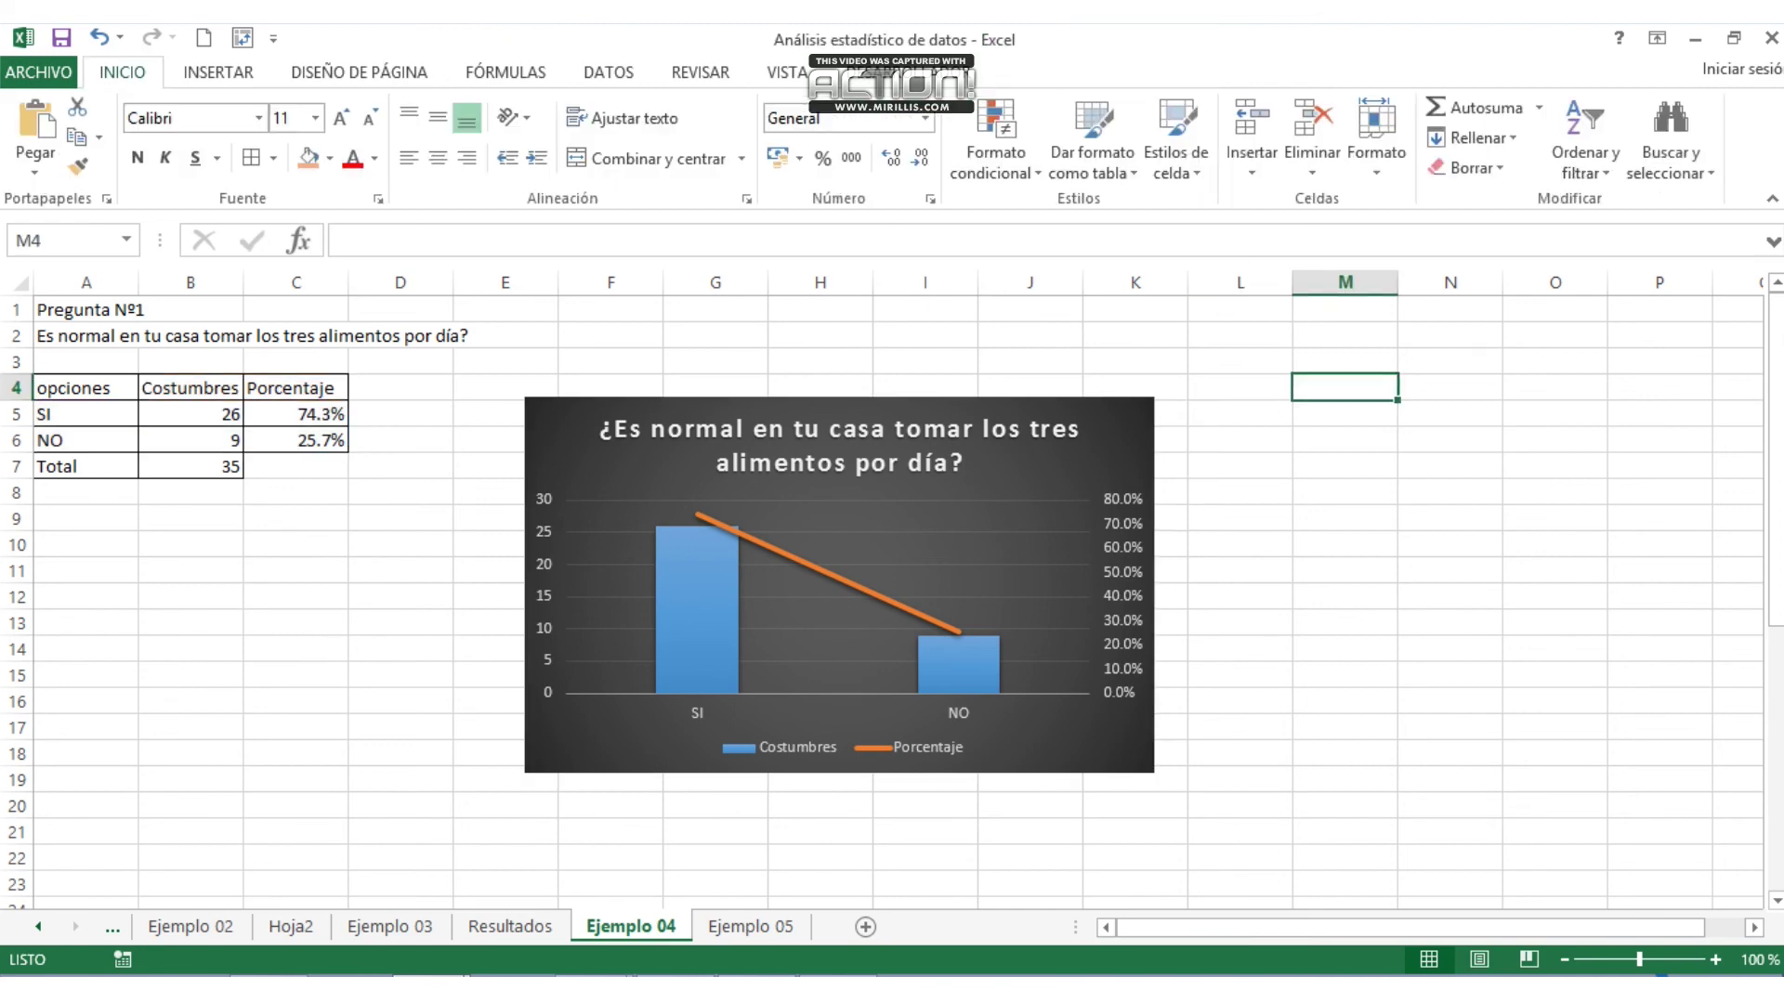
# - Delete the entire empty rows 21 to 28 between the Pregunta Nº1 chart and Pregunta Nº2
pyautogui.moveTo(1777, 344); pyautogui.dragTo(1777, 609)
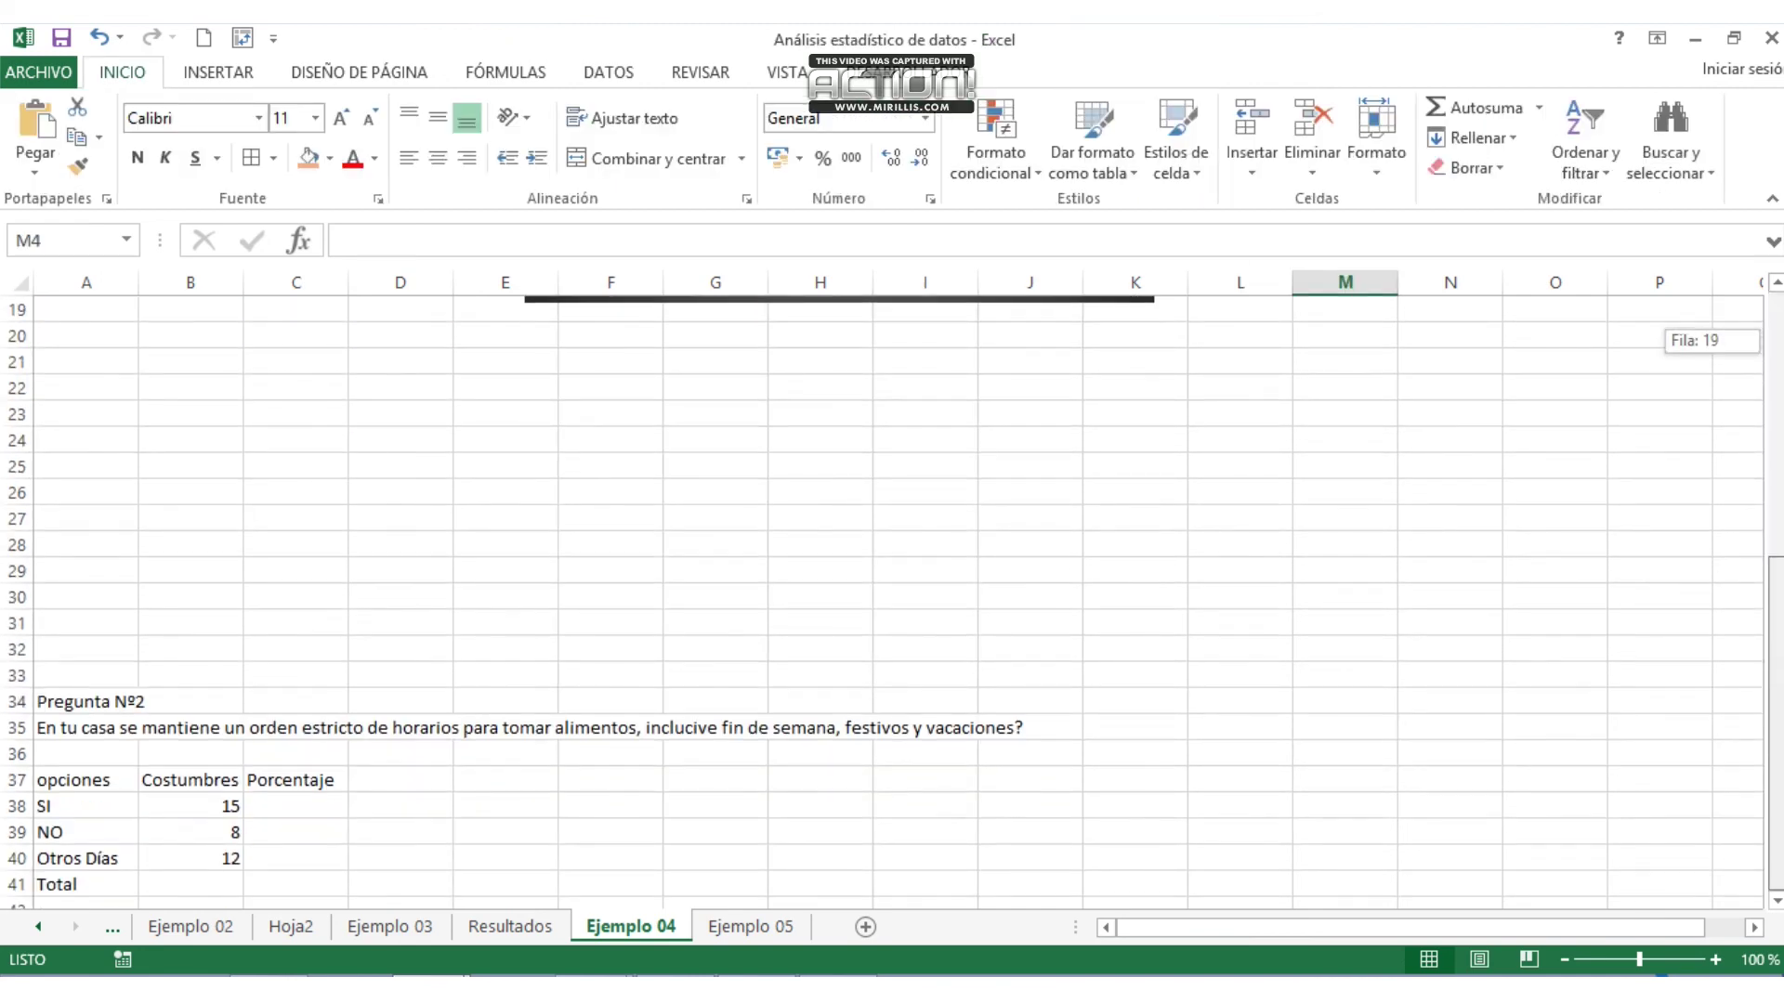
pyautogui.moveTo(120, 366); pyautogui.dragTo(756, 498)
pyautogui.rightClick(762, 444)
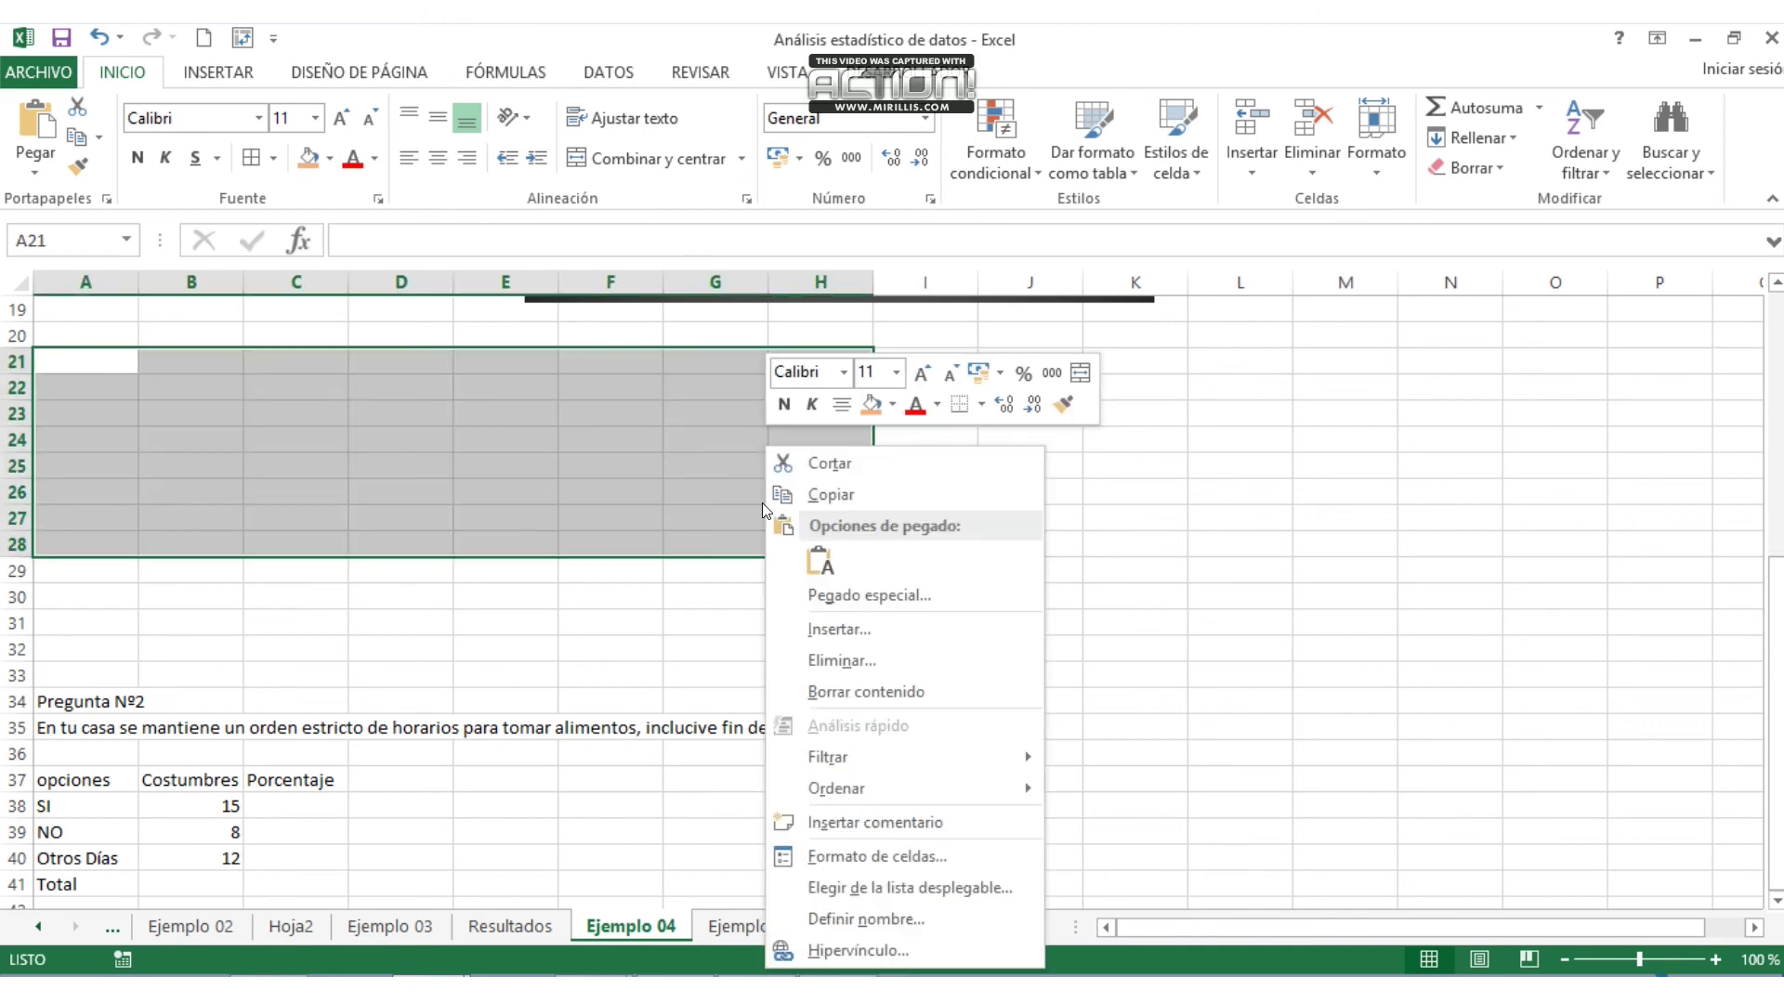
pyautogui.click(903, 666)
pyautogui.click(857, 663)
pyautogui.click(888, 731)
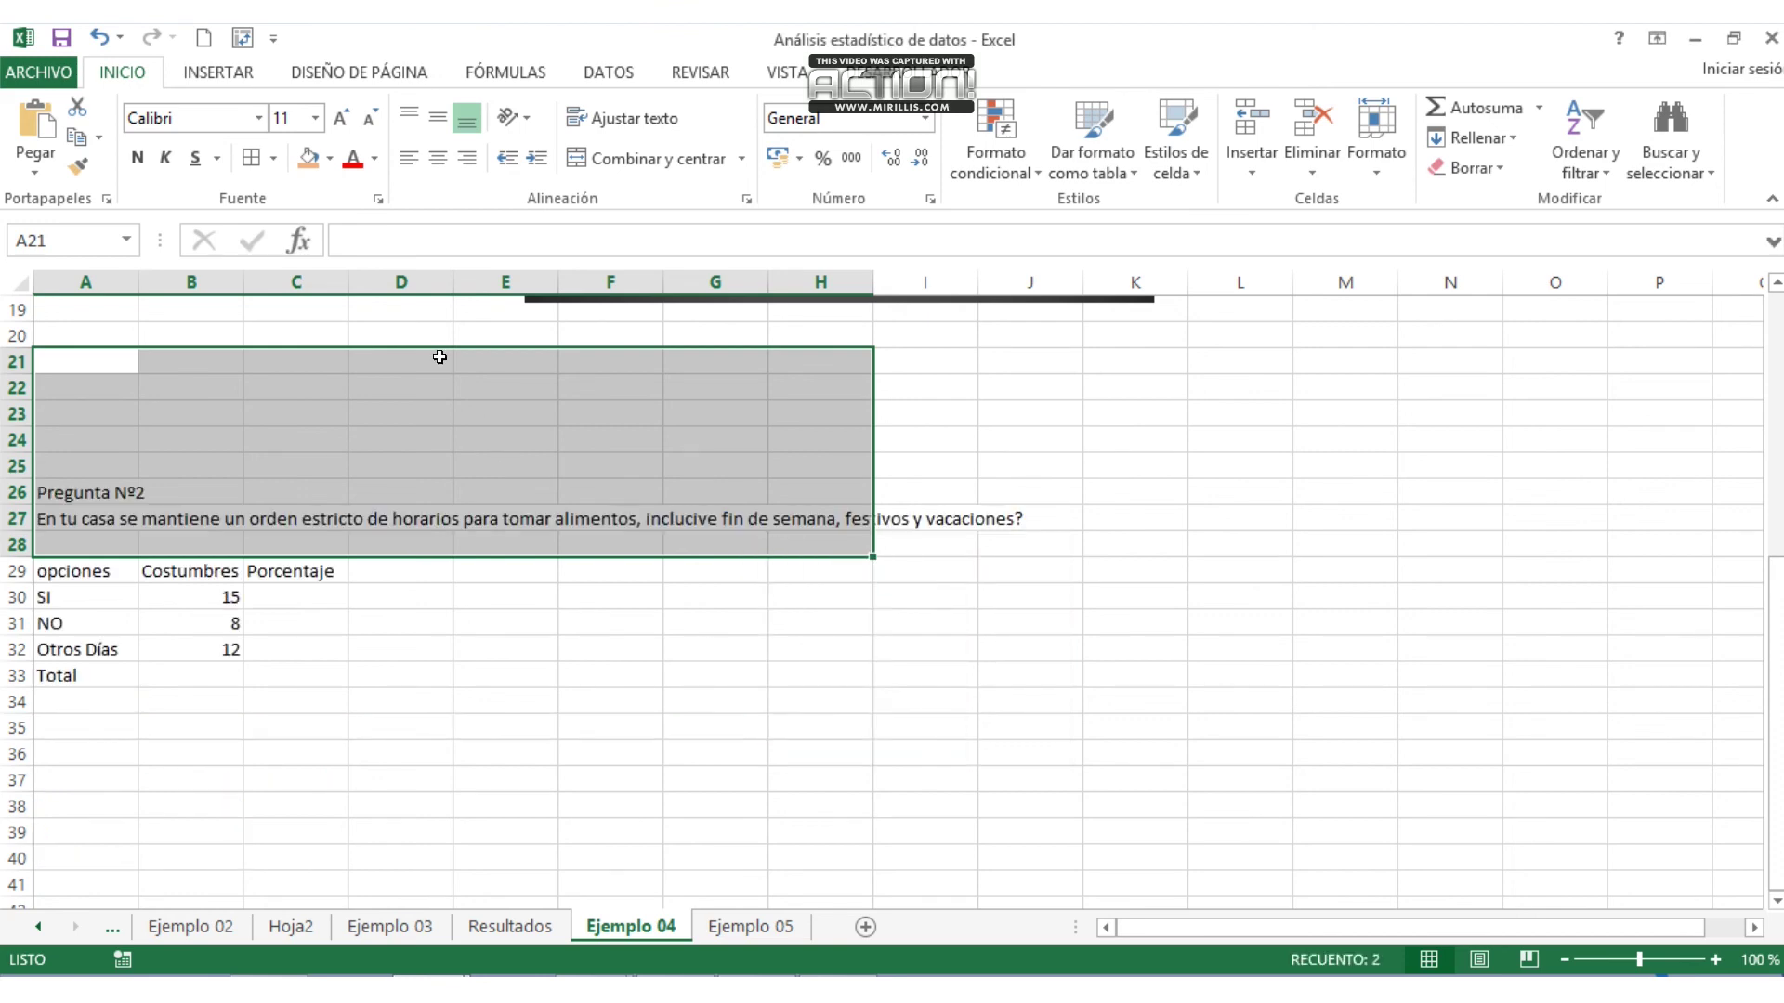
# - Delete the entire rows 21 to 24 to bring Pregunta Nº2 closer to the chart
pyautogui.moveTo(438, 359); pyautogui.dragTo(777, 412)
pyautogui.rightClick(778, 412)
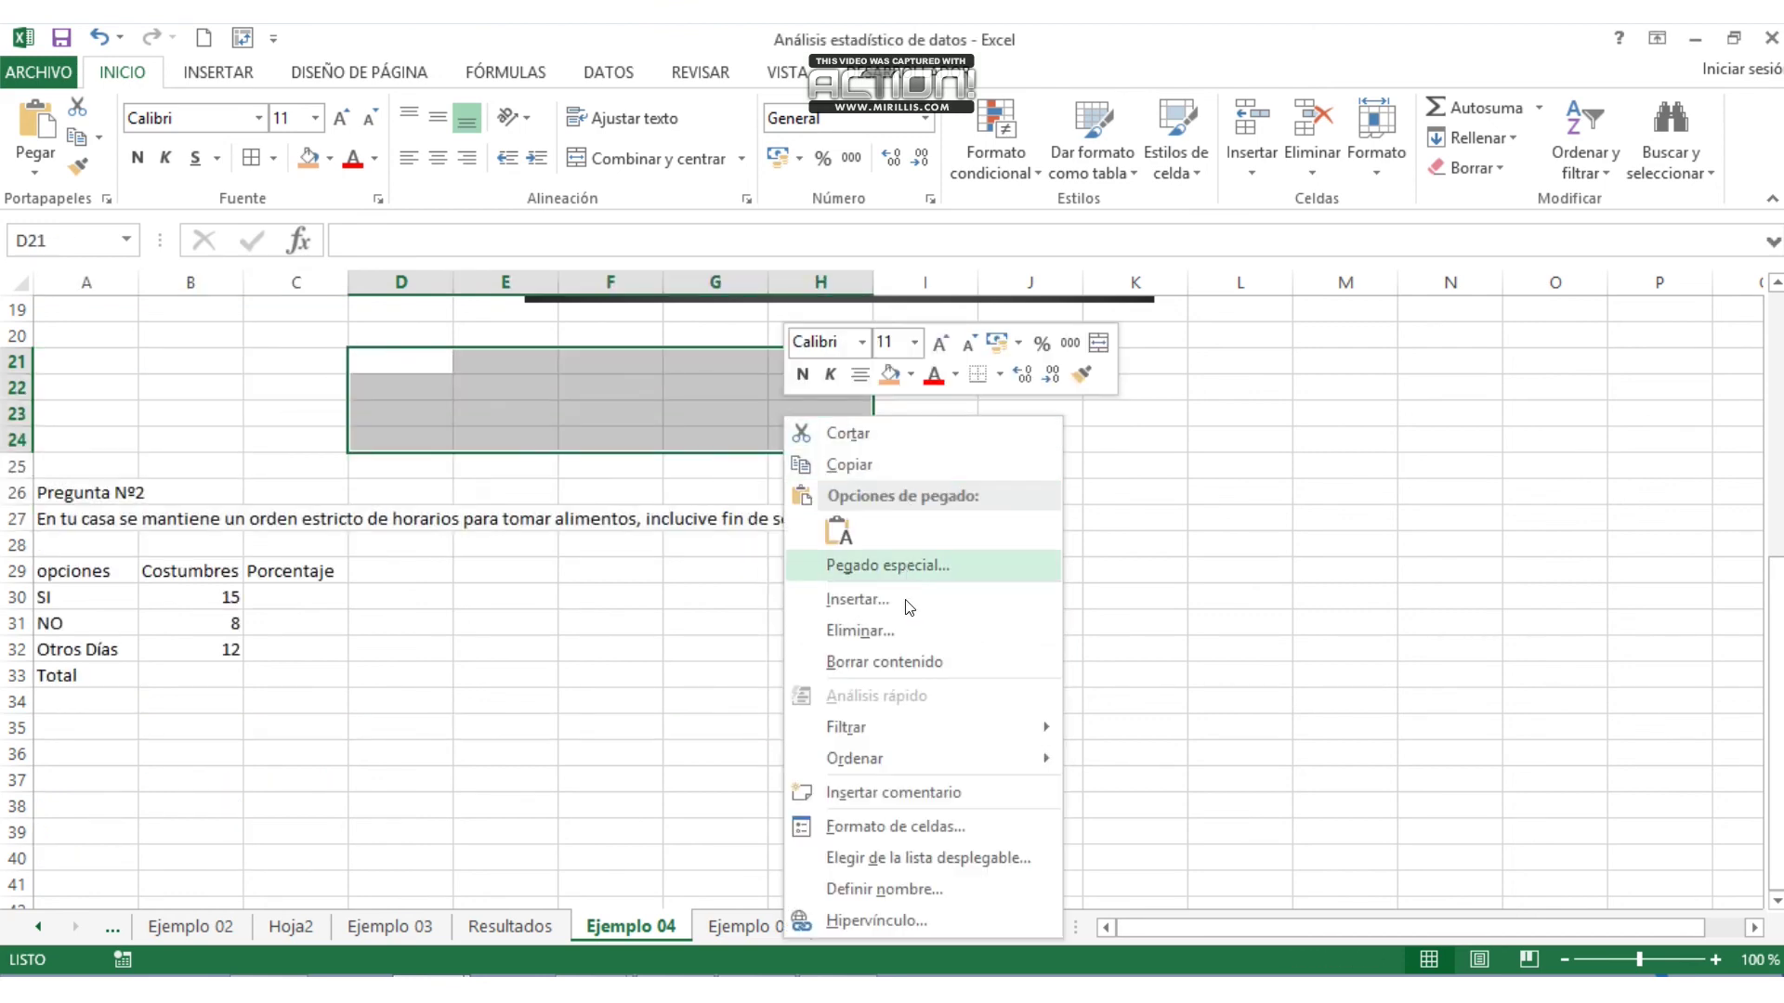
pyautogui.click(899, 628)
pyautogui.click(843, 630)
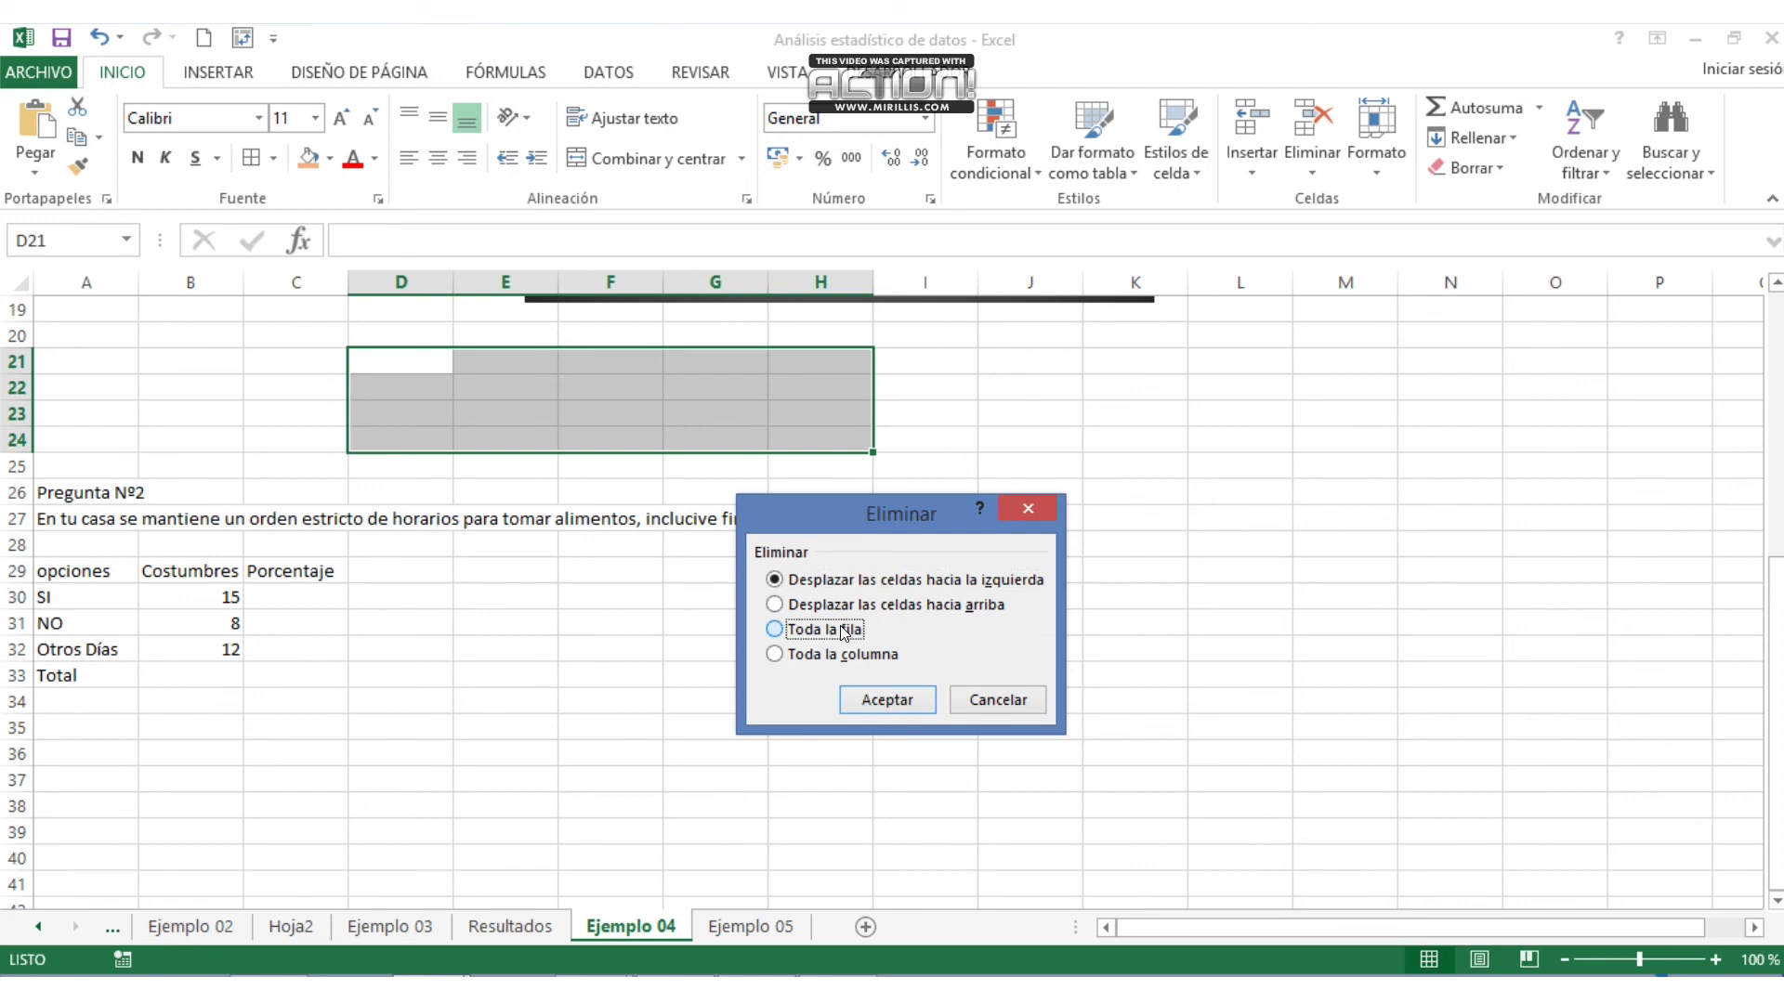
pyautogui.click(888, 701)
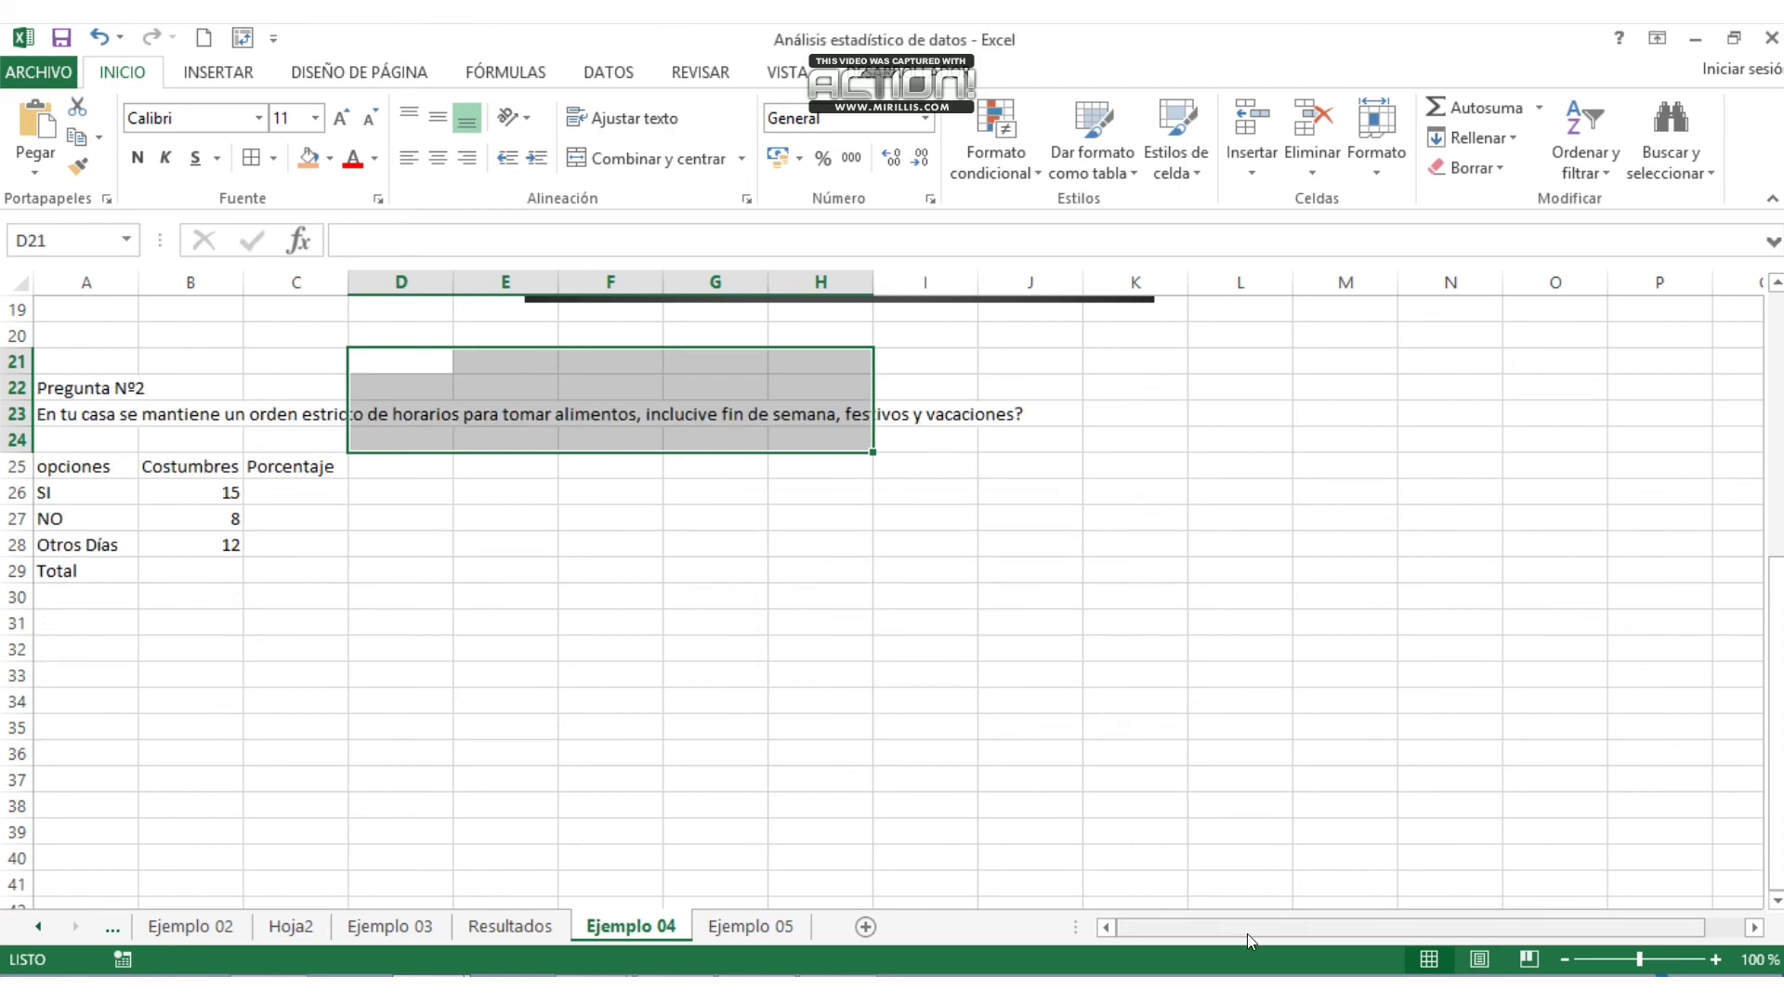
# - Total the Pregunta Nº2 Costumbres counts B26:B28 in B29 with AutoSum
pyautogui.click(288, 490)
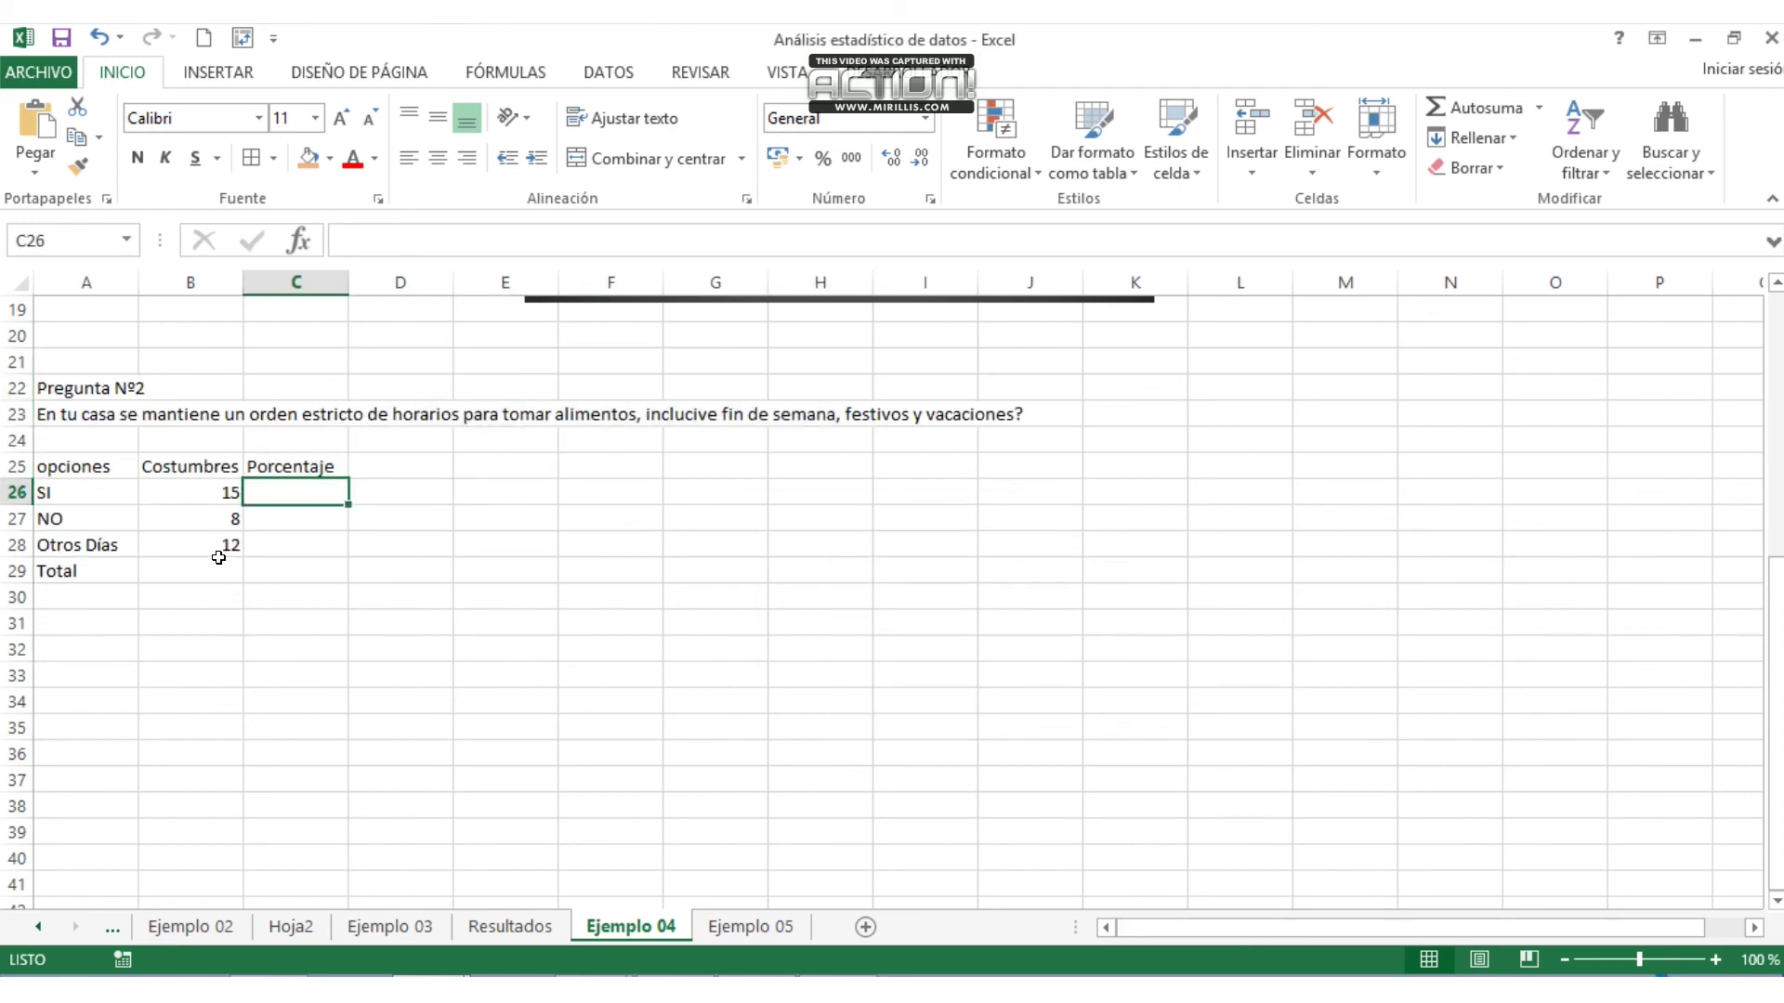
pyautogui.click(215, 548)
pyautogui.click(196, 567)
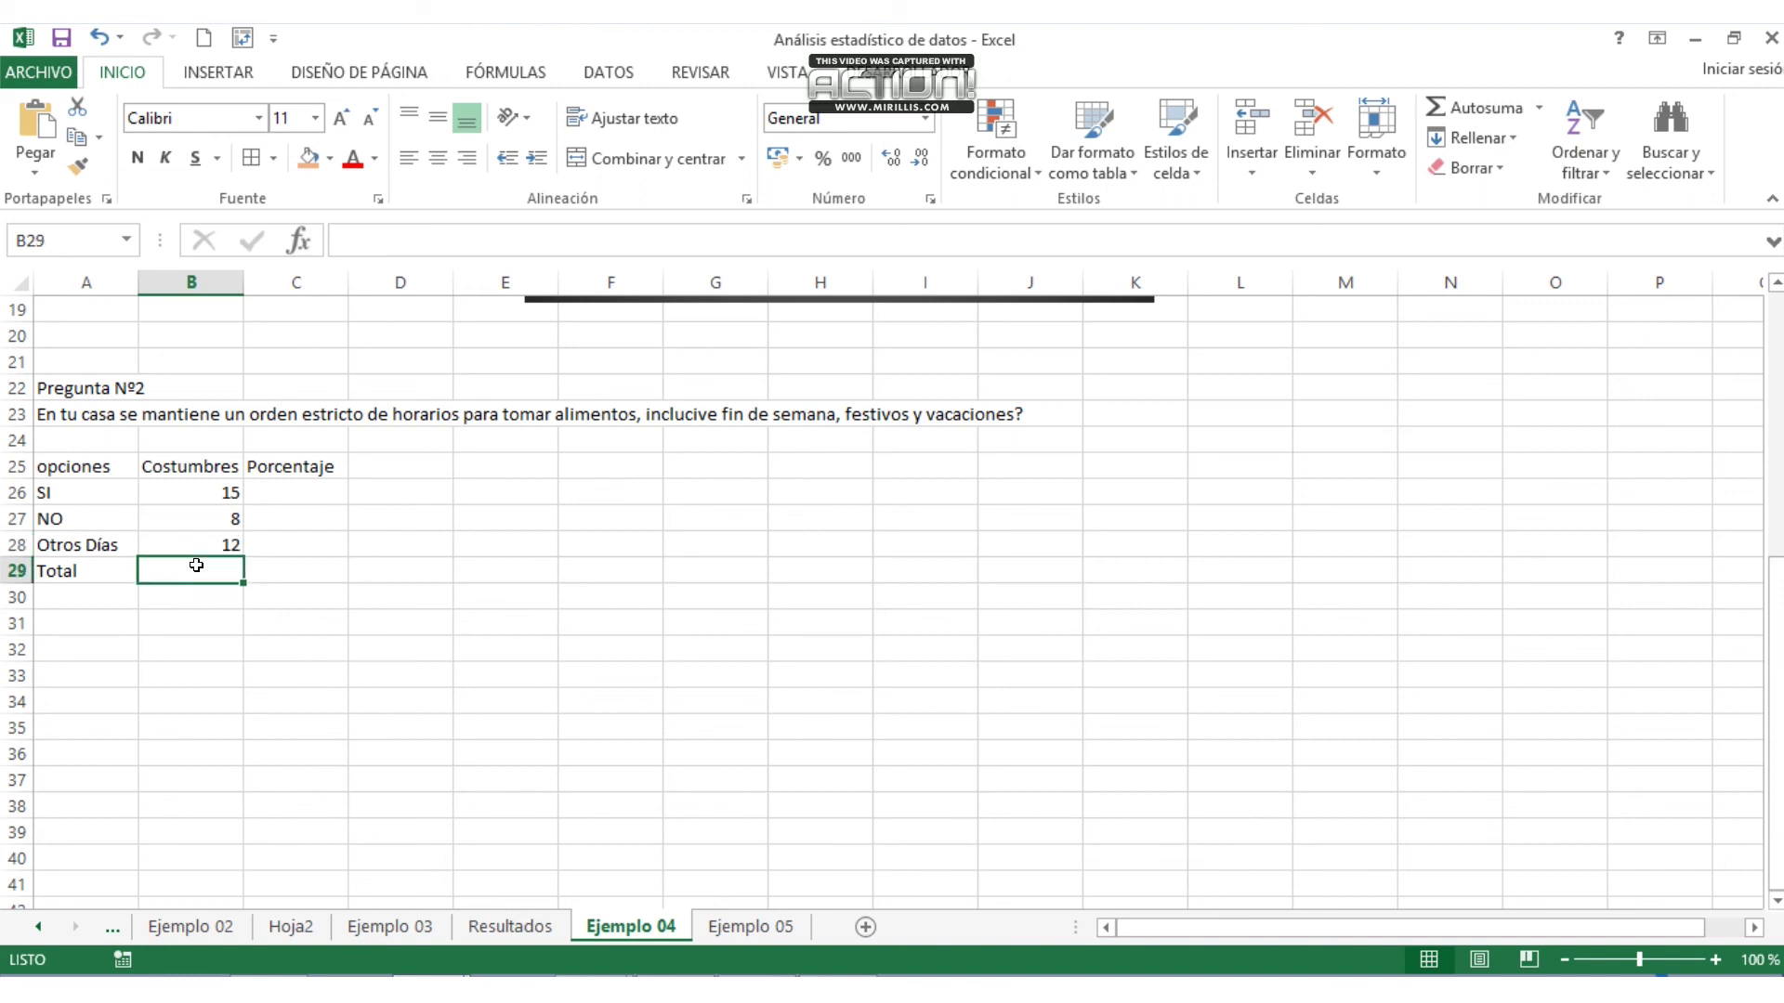
pyautogui.click(1475, 107)
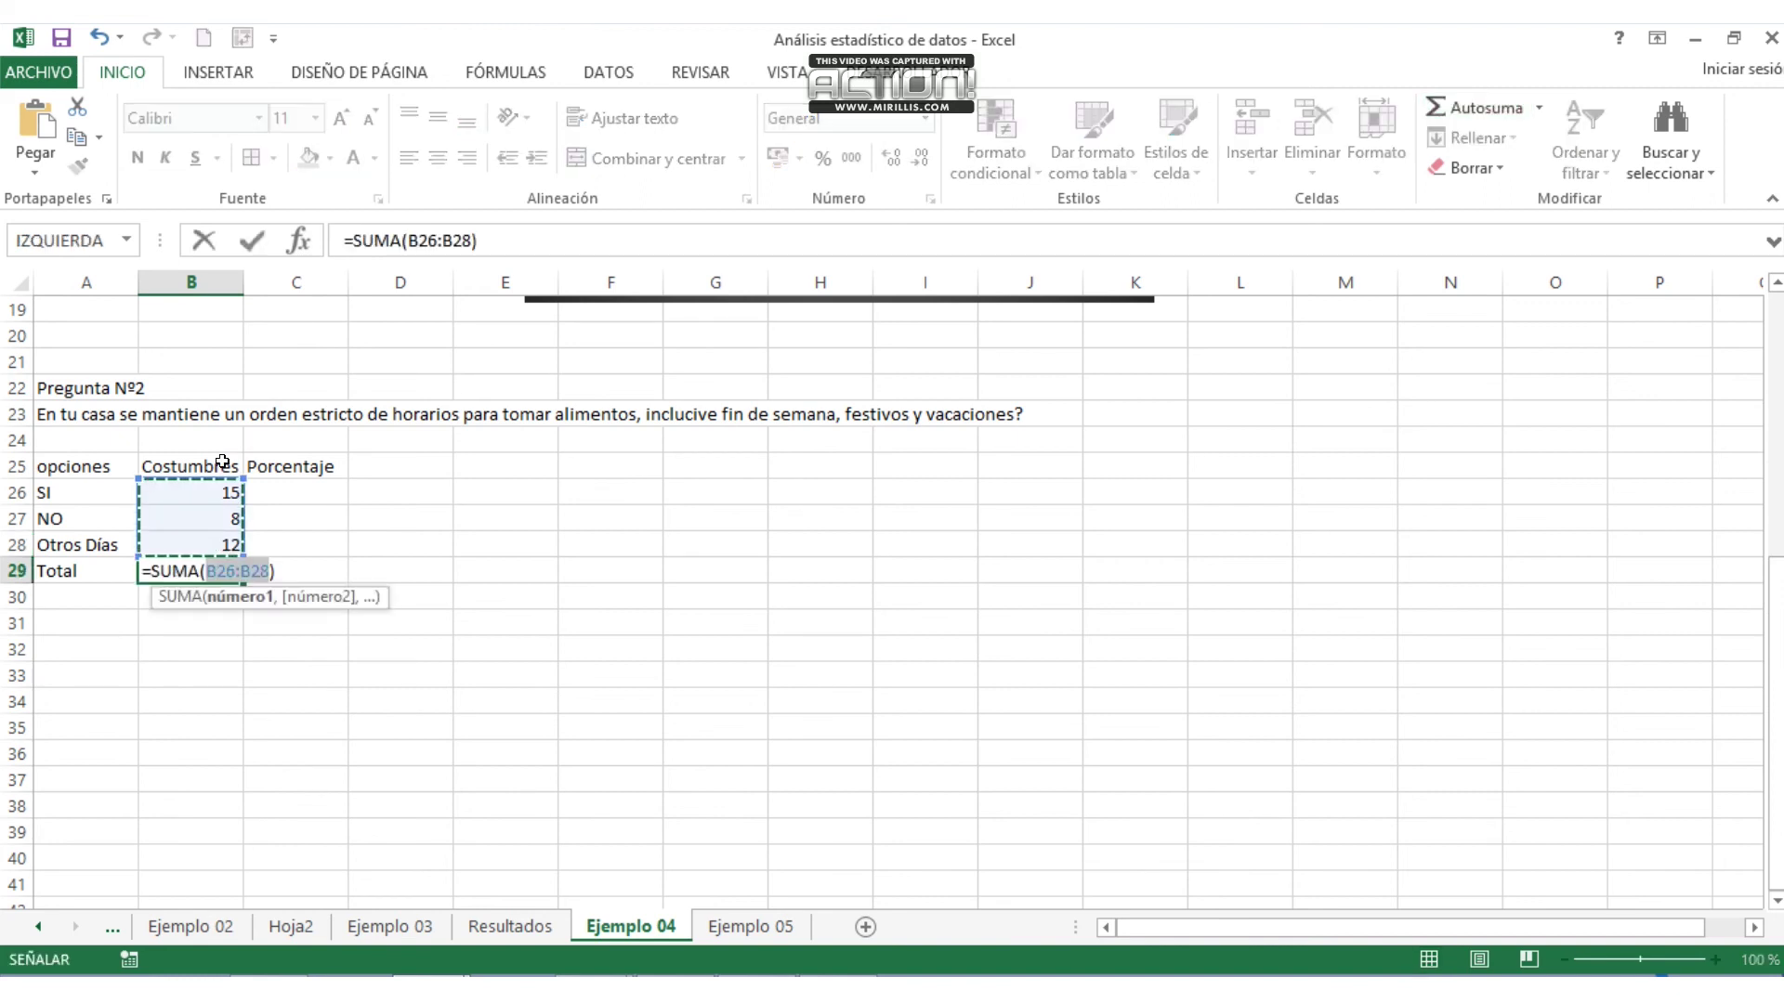
pyautogui.click(294, 490)
pyautogui.press('Escape')
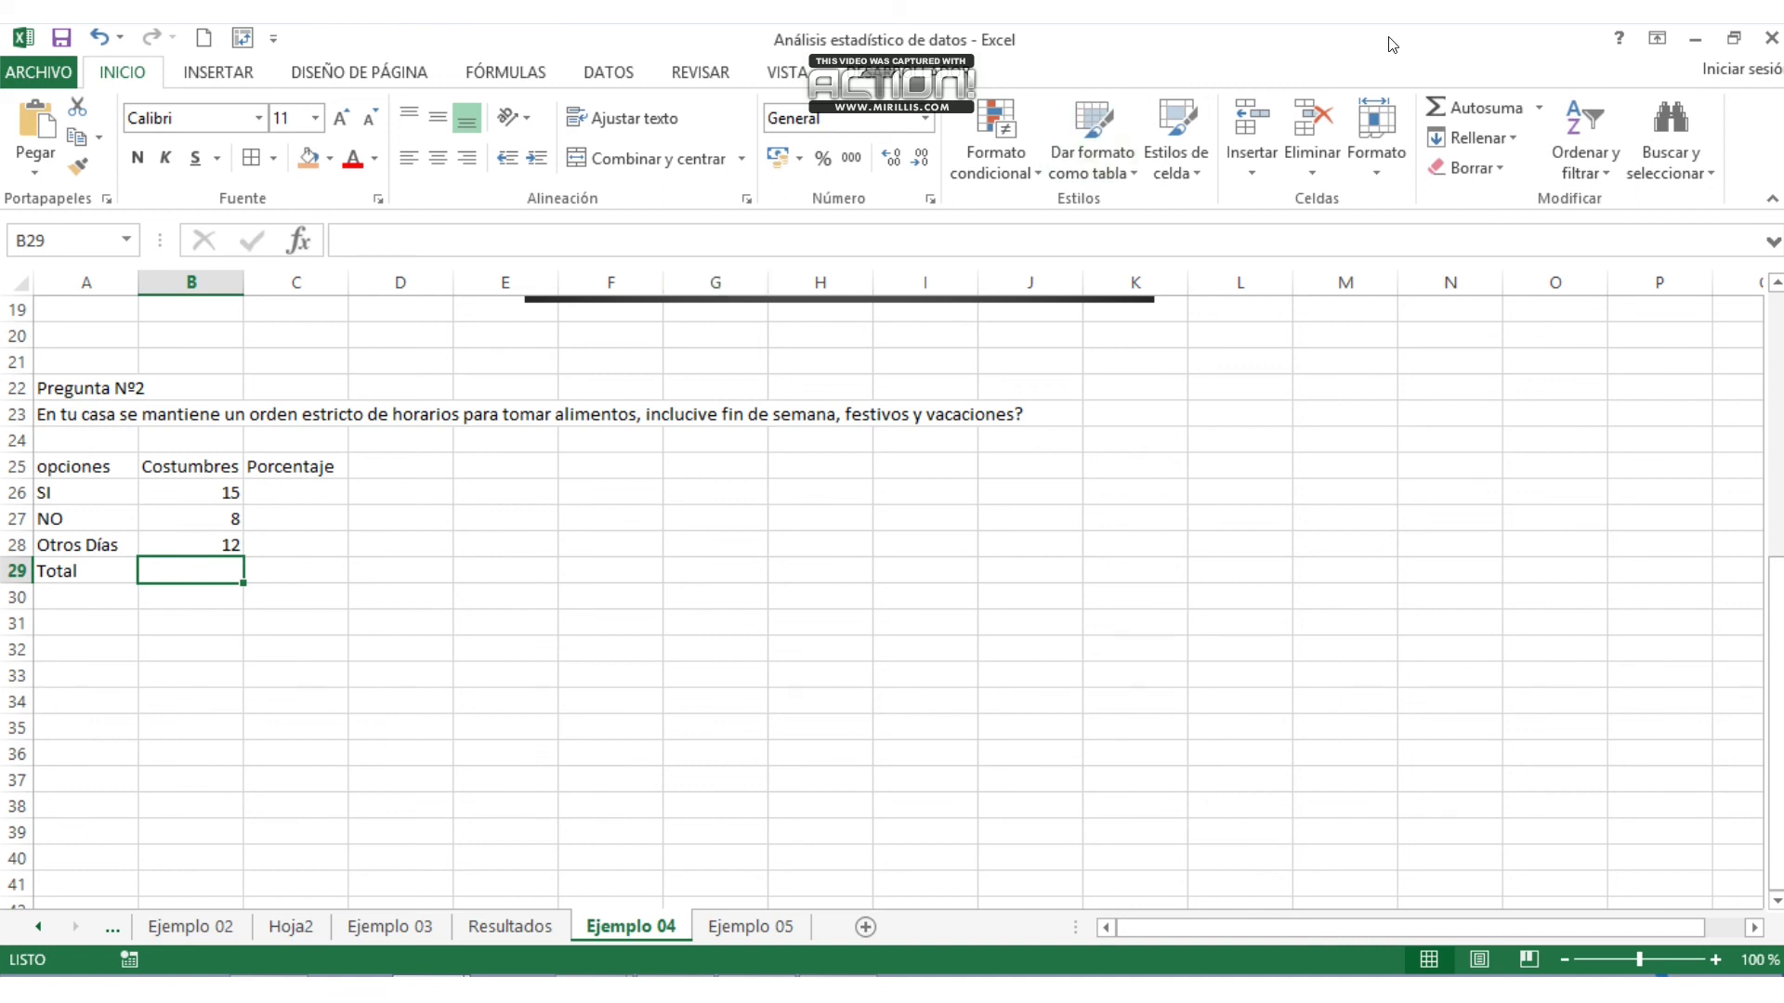
pyautogui.doubleClick(1474, 105)
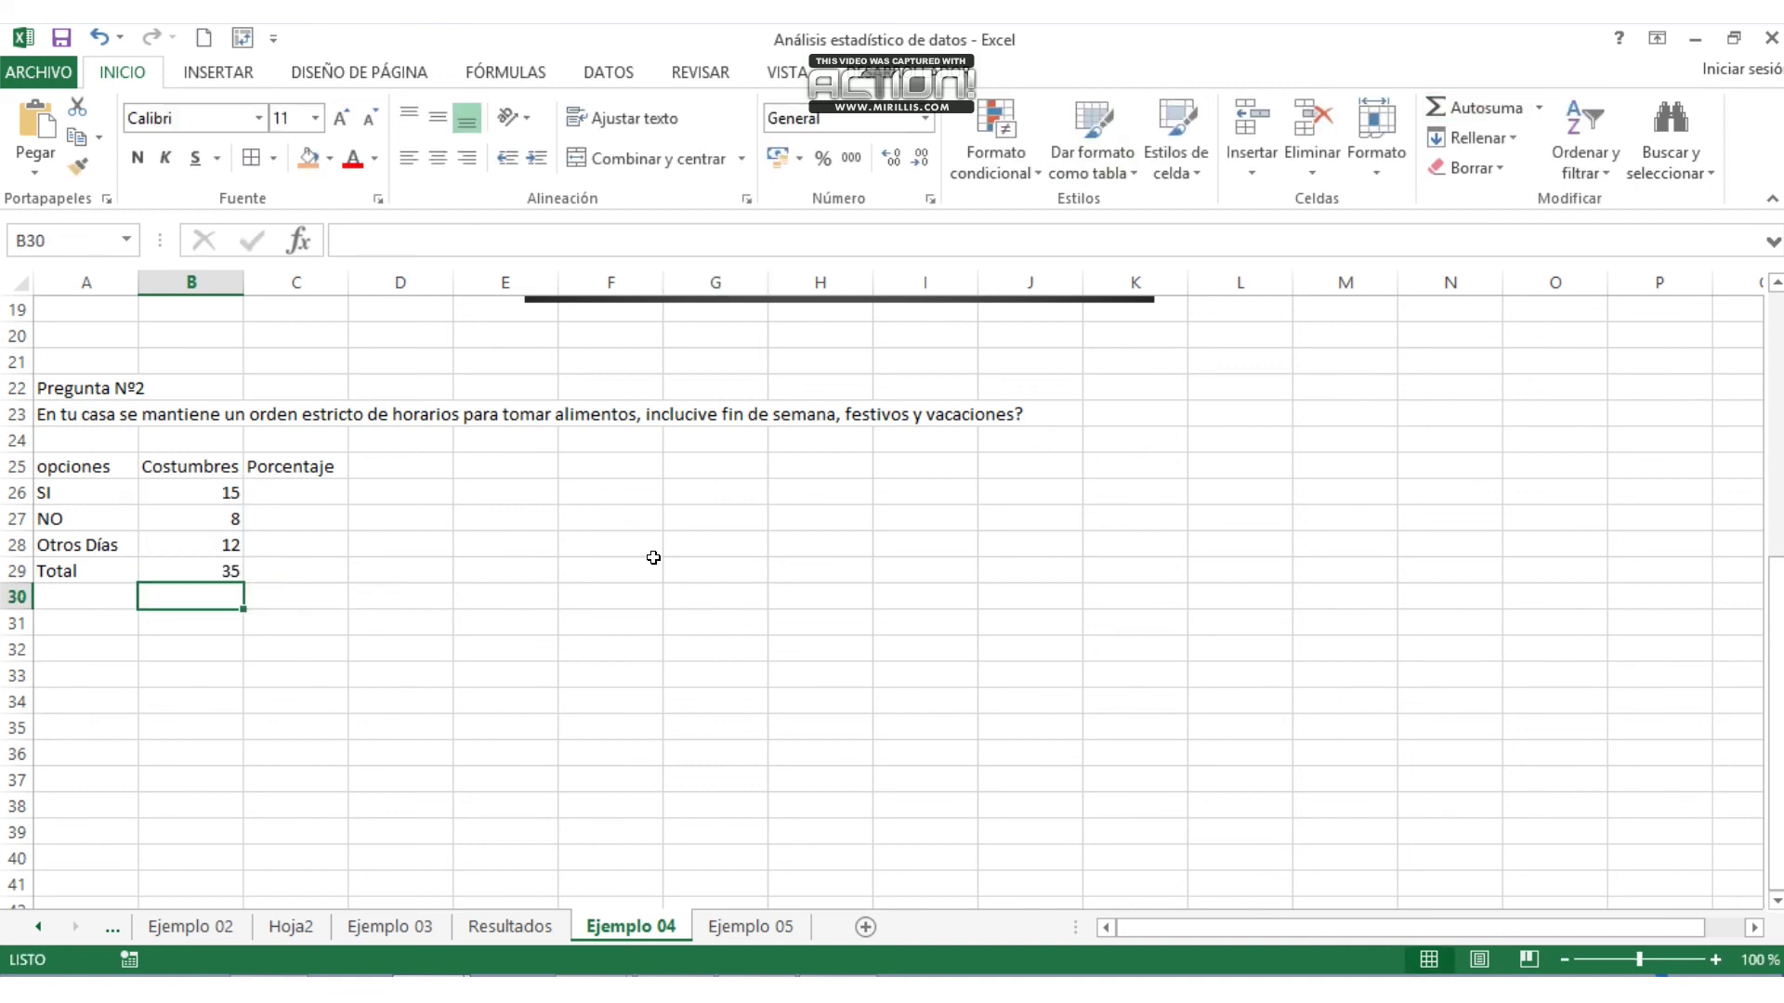
# - Enter the formula =B26/$B$29 in C26 for the SI percentage of Pregunta Nº2
pyautogui.click(320, 491)
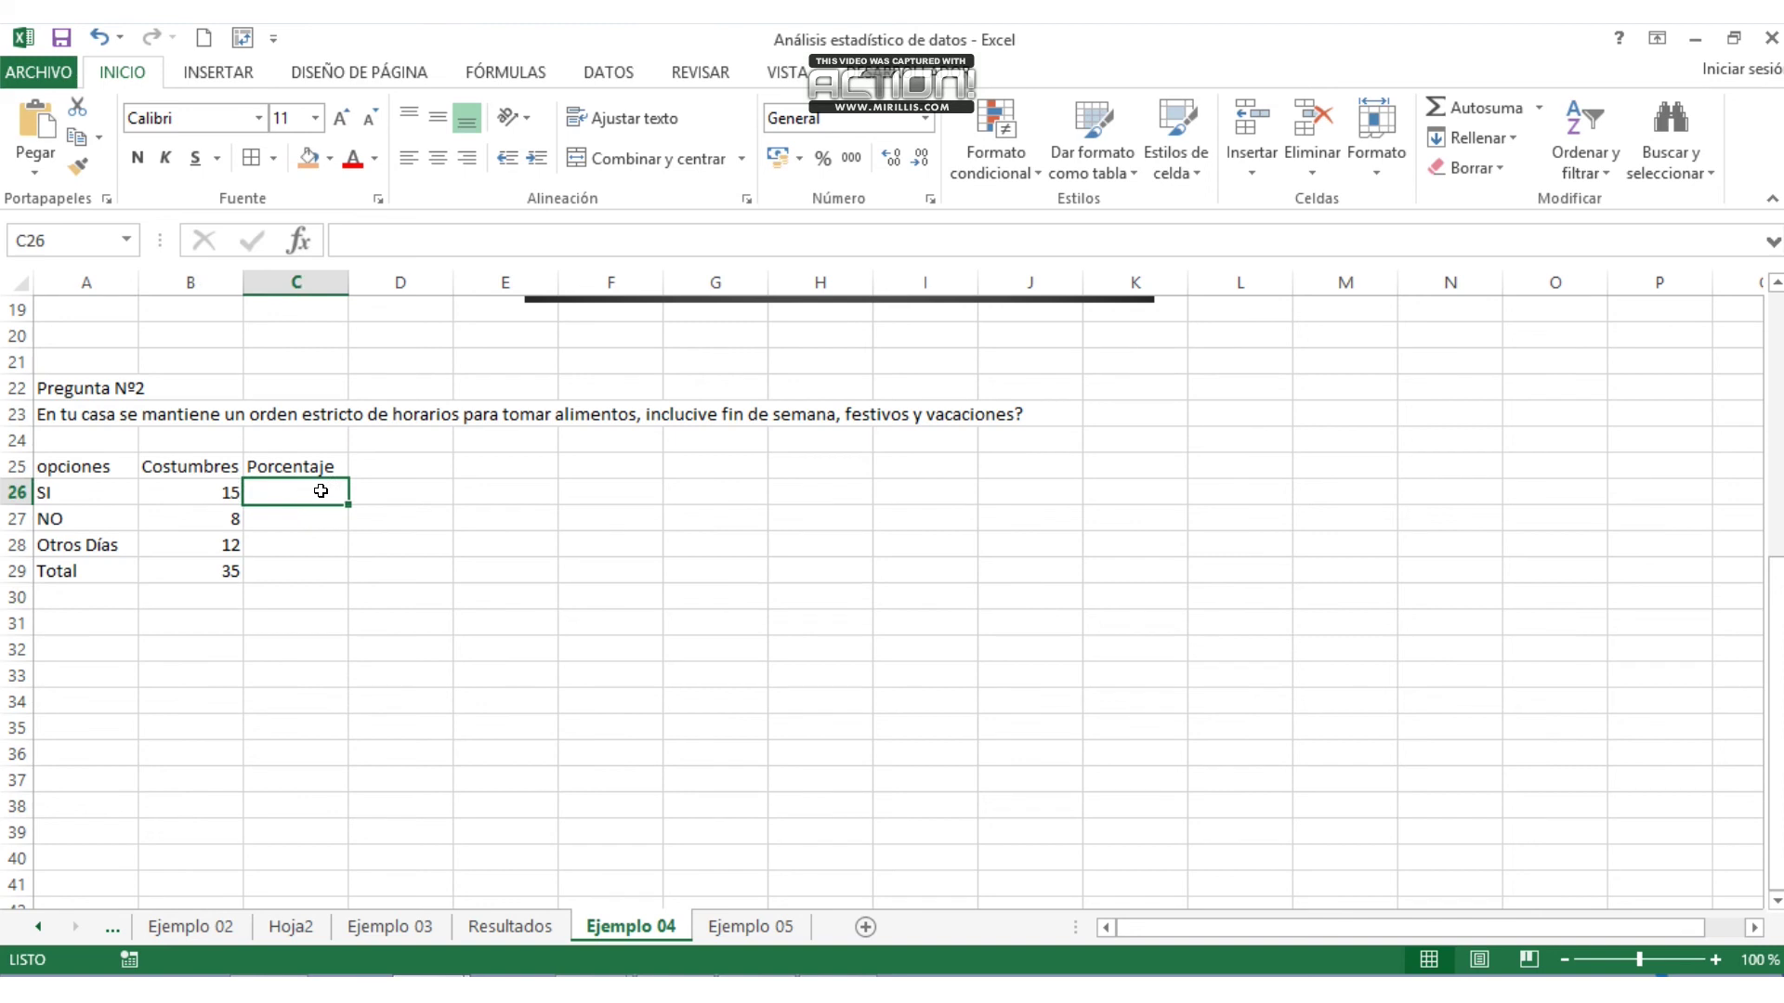
pyautogui.write('=')
pyautogui.click(210, 490)
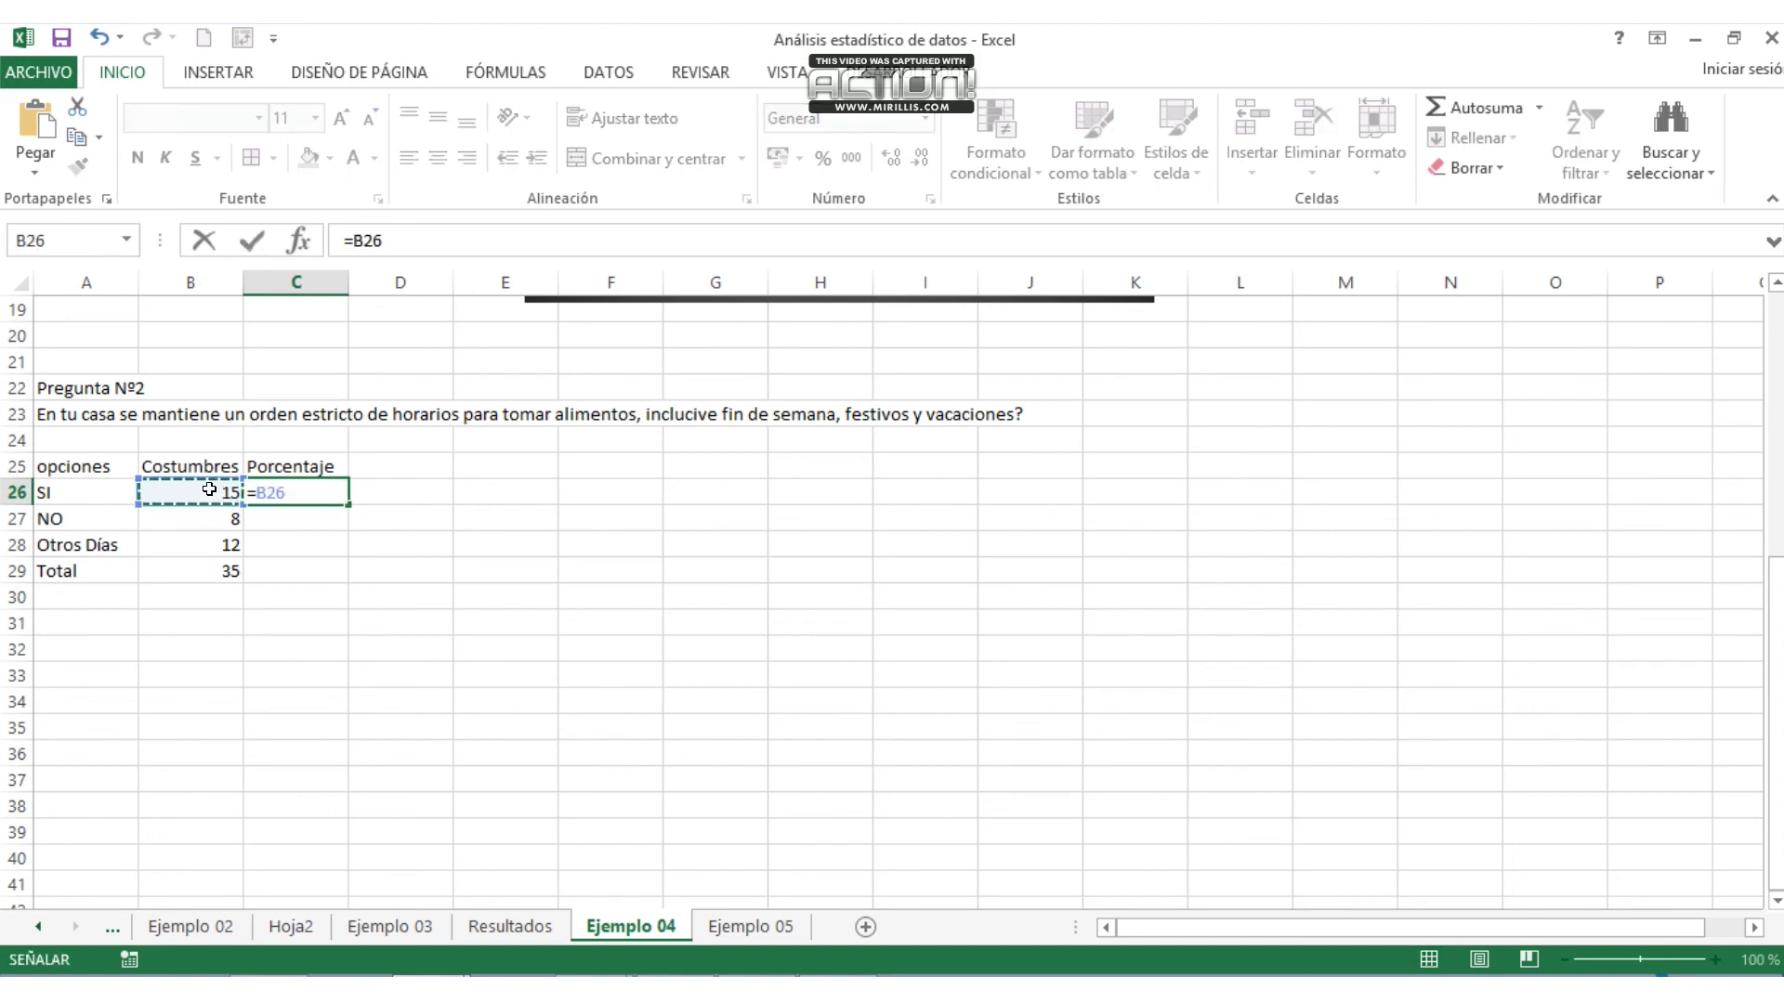
pyautogui.write('/')
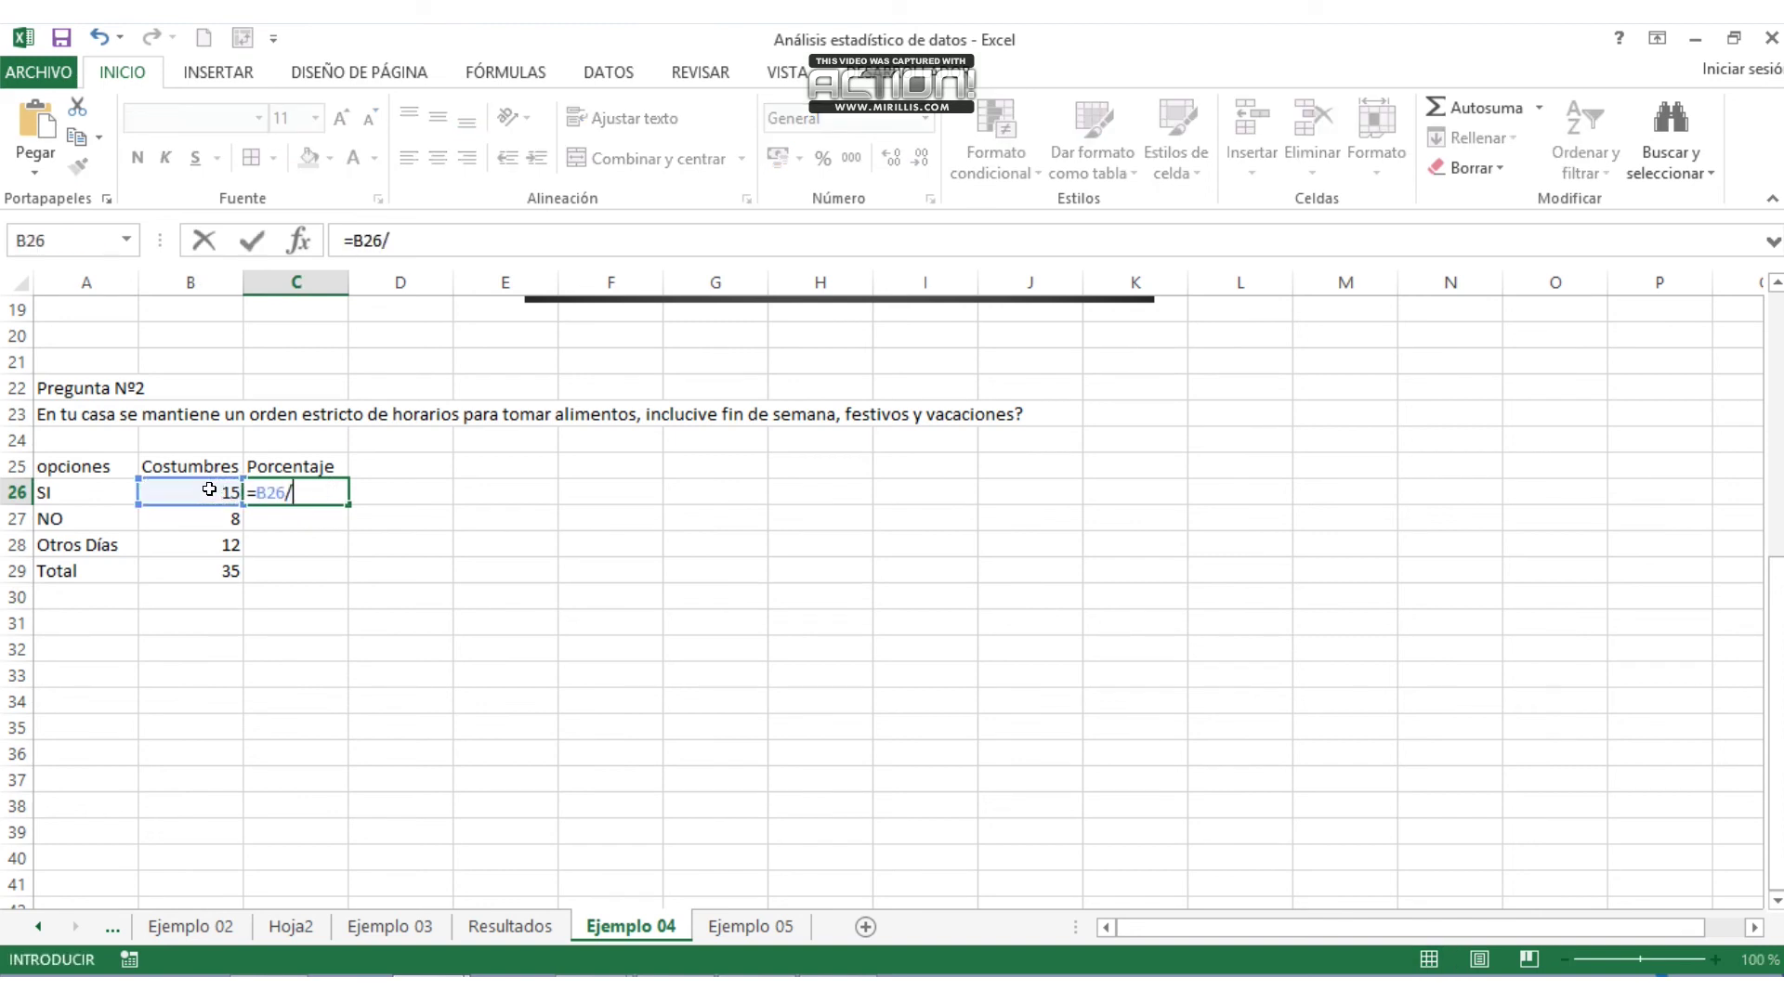
pyautogui.click(216, 570)
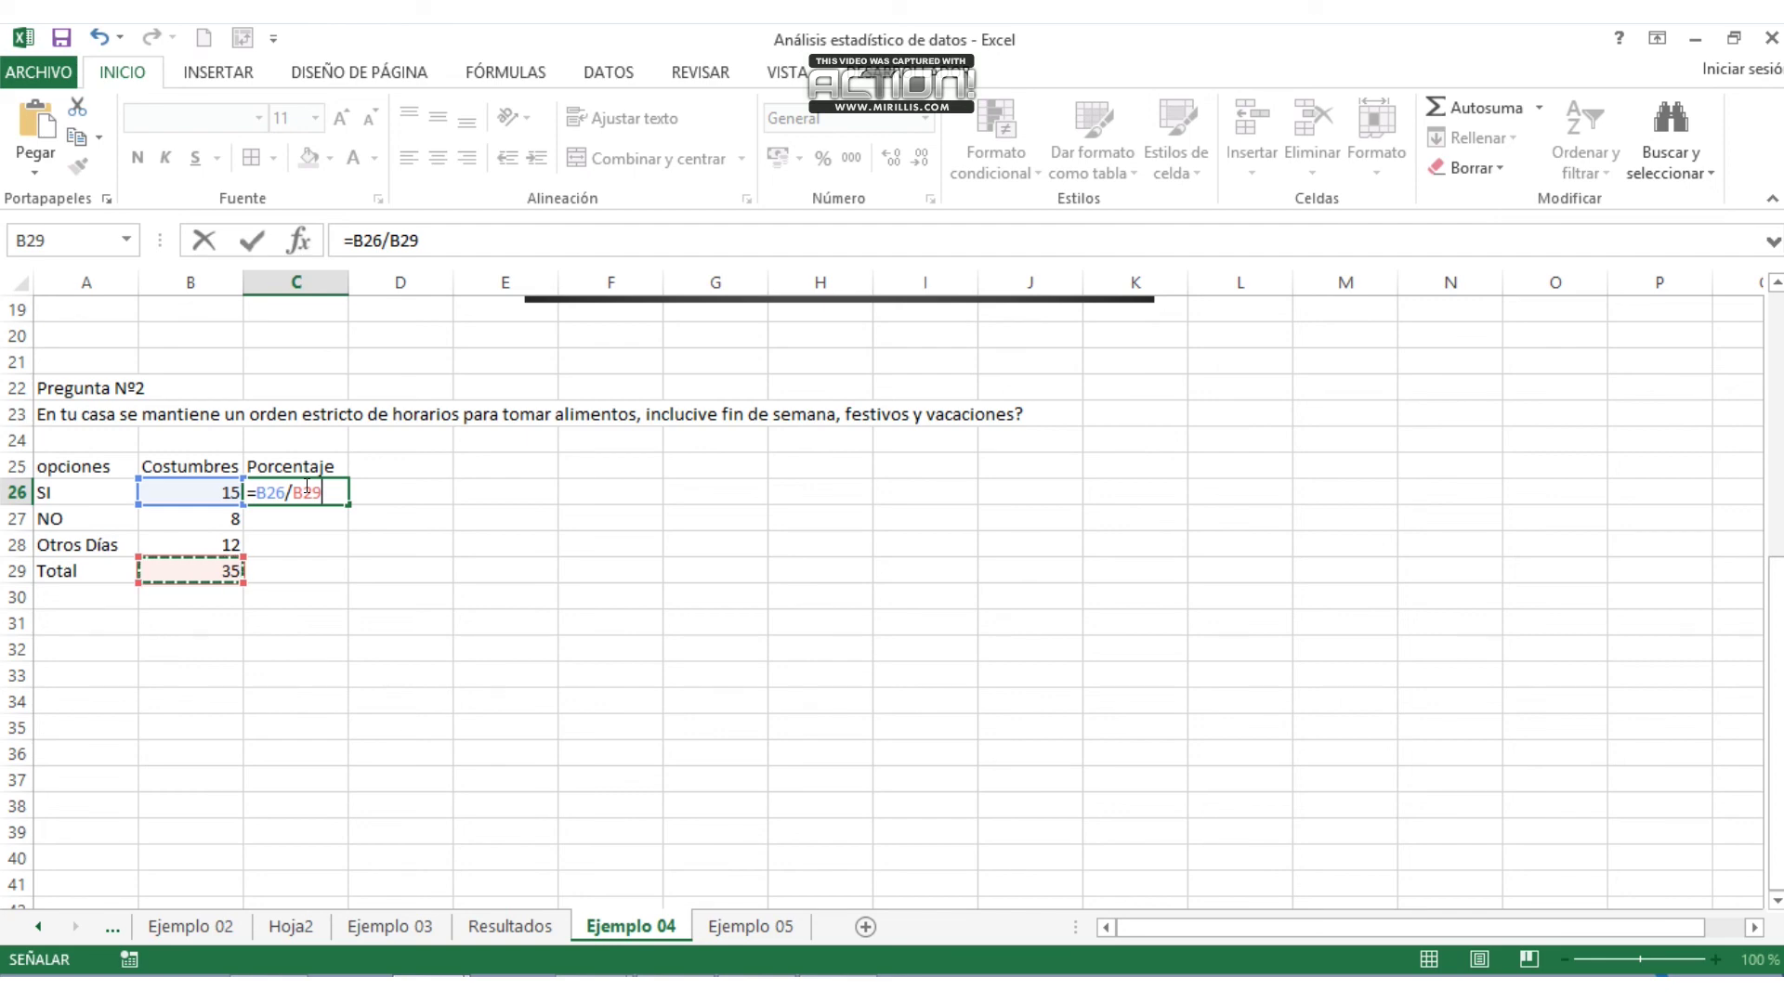
pyautogui.press('F4')
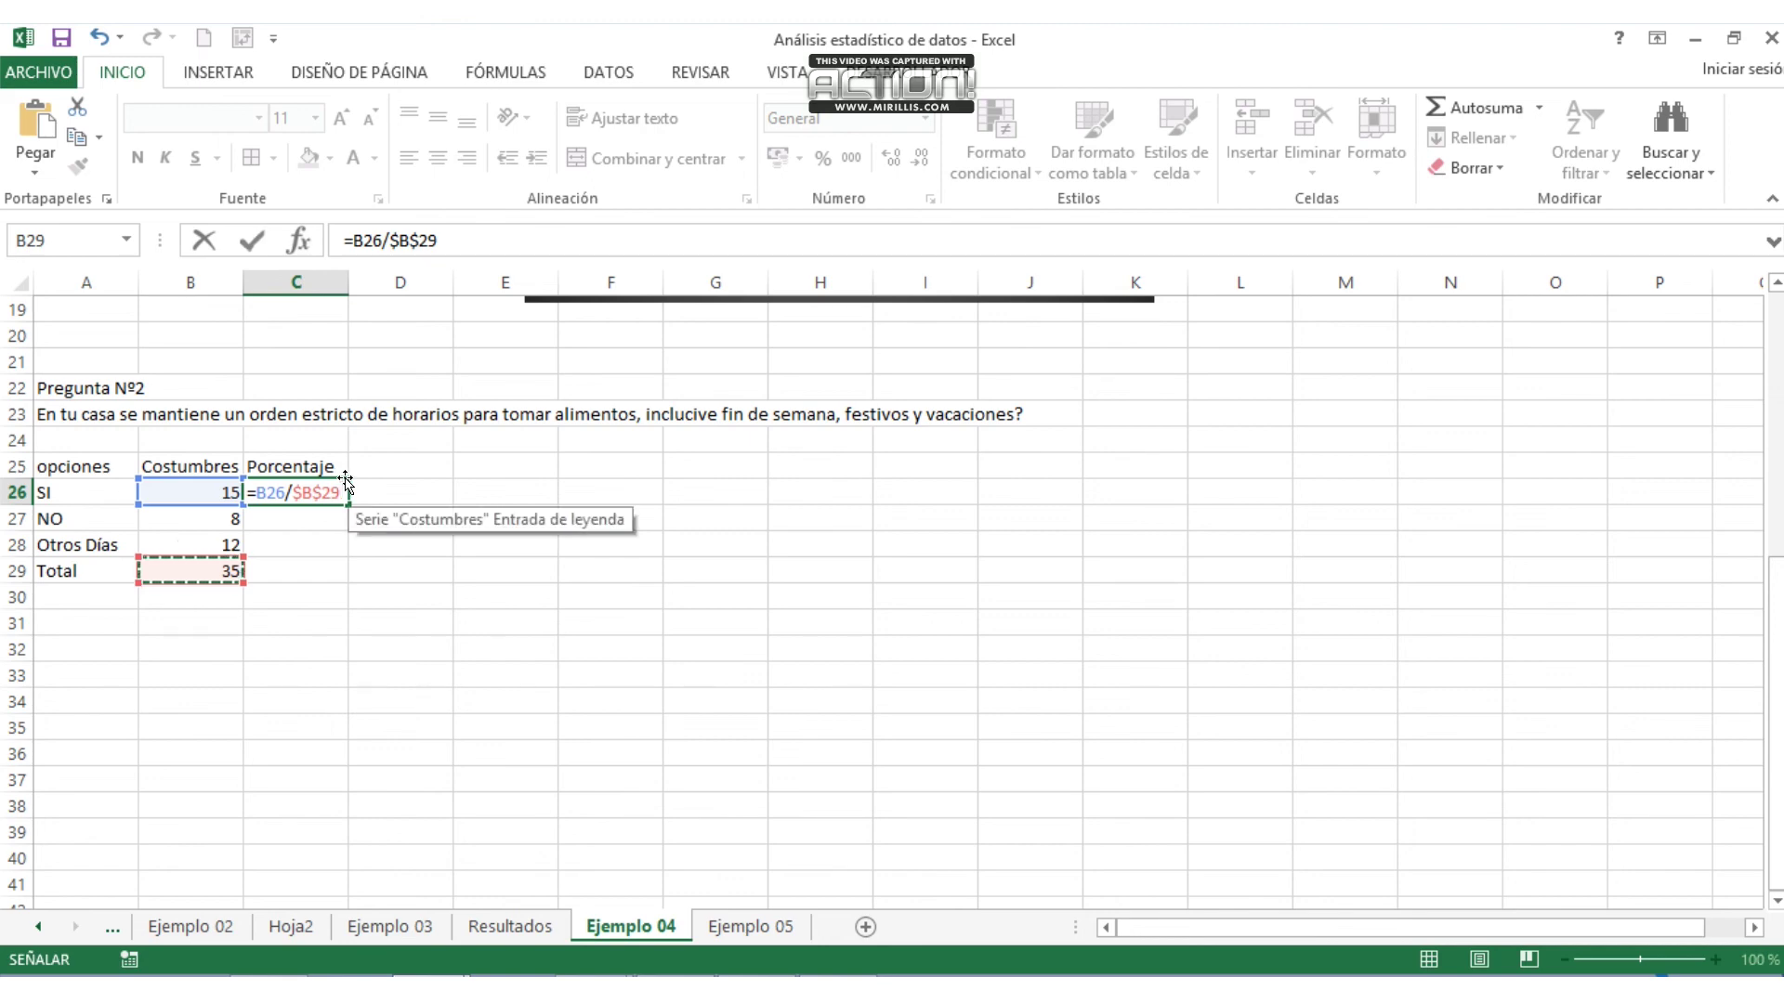
pyautogui.press('Return')
# - Copy the C26 percentage formula down to C28 and format C26:C28 as Porcentaje
pyautogui.click(332, 494)
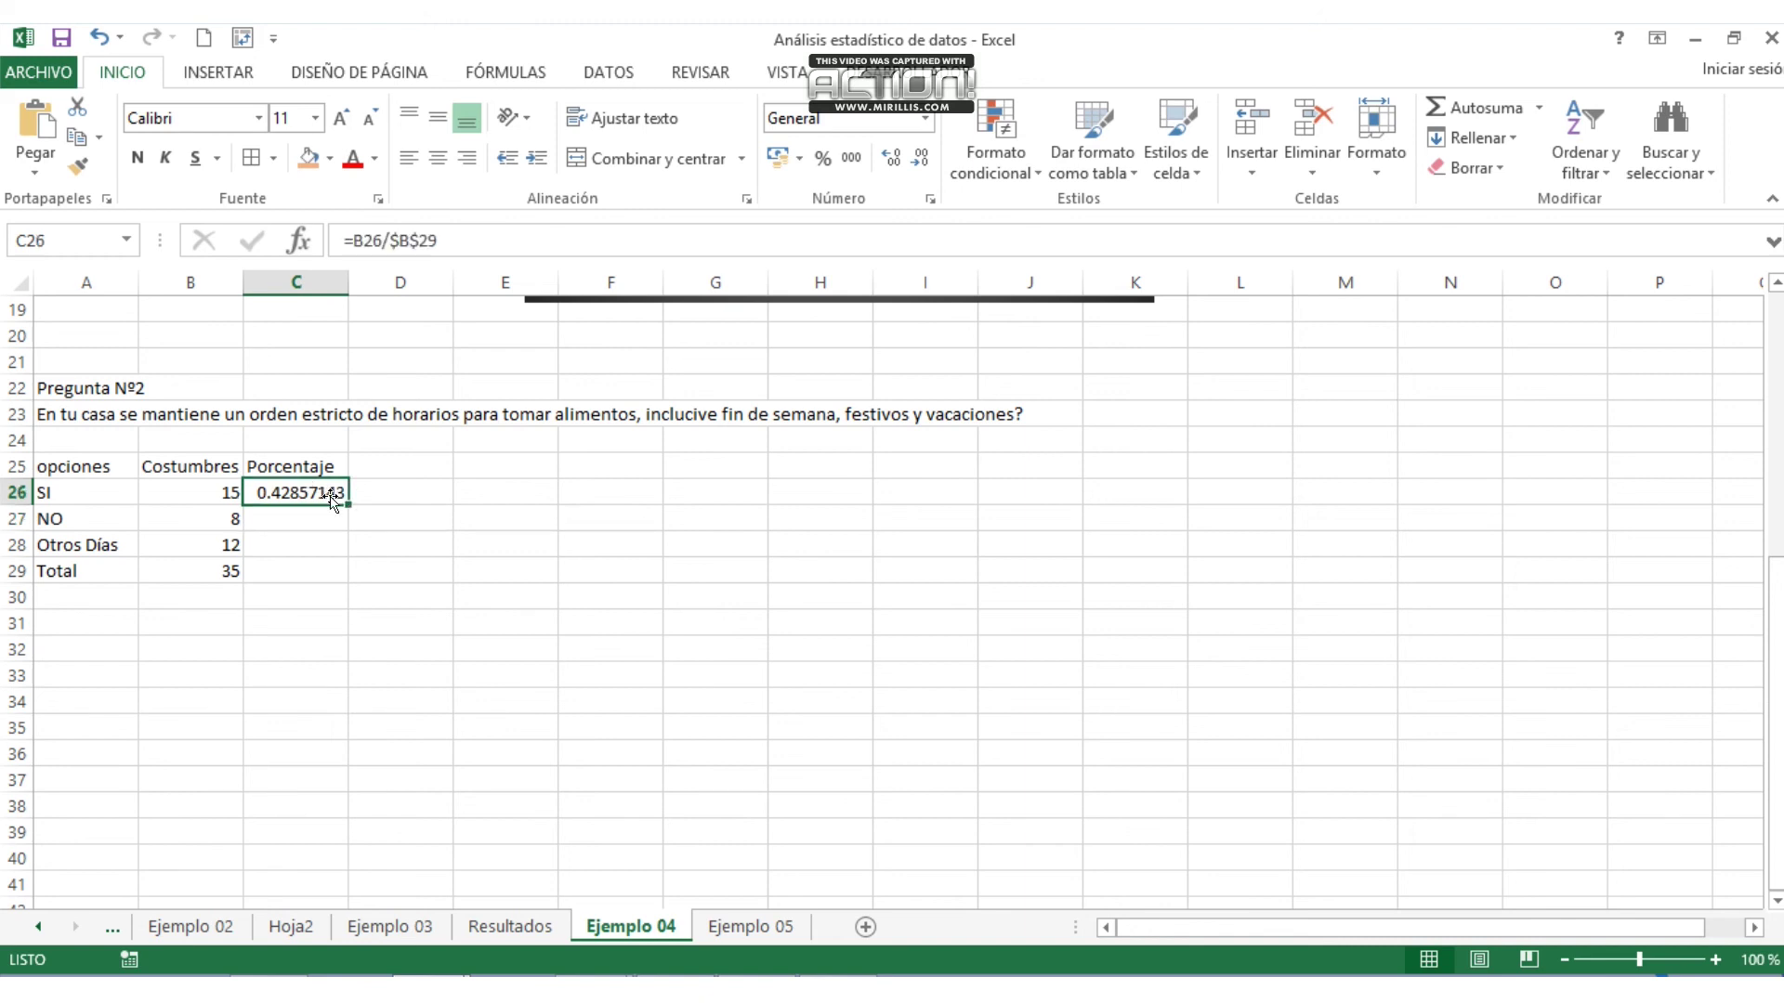
pyautogui.moveTo(347, 505); pyautogui.dragTo(336, 550)
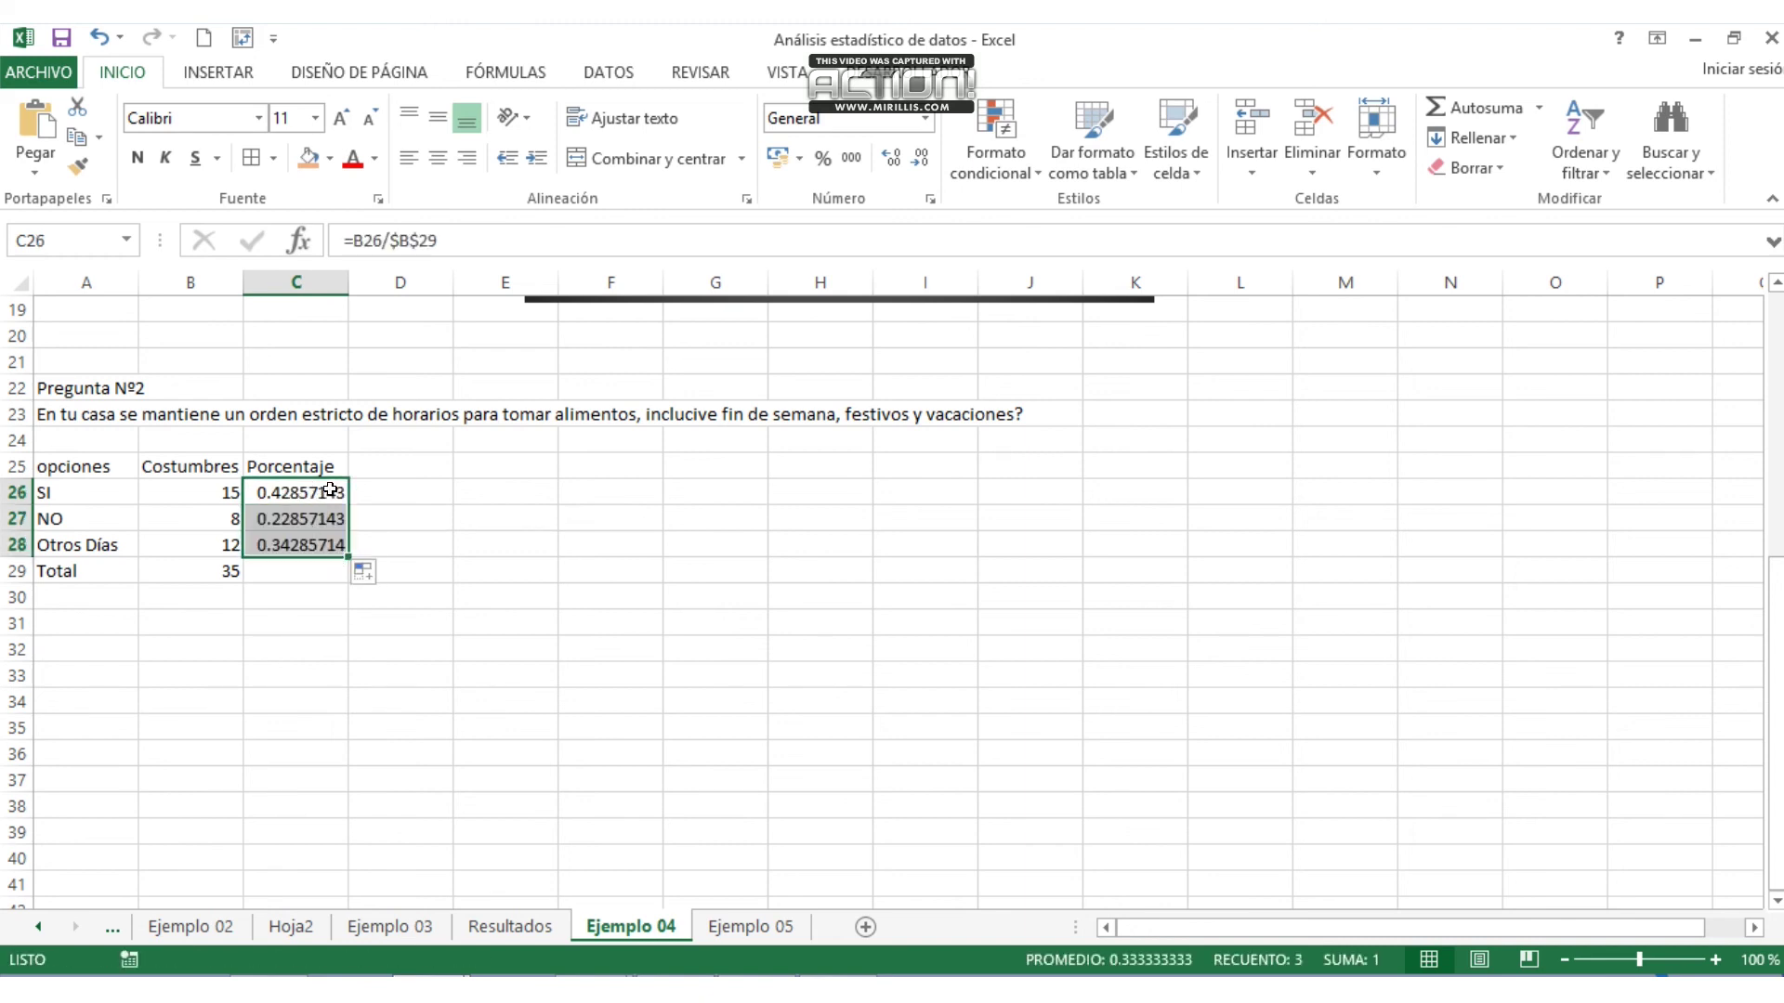
pyautogui.click(926, 119)
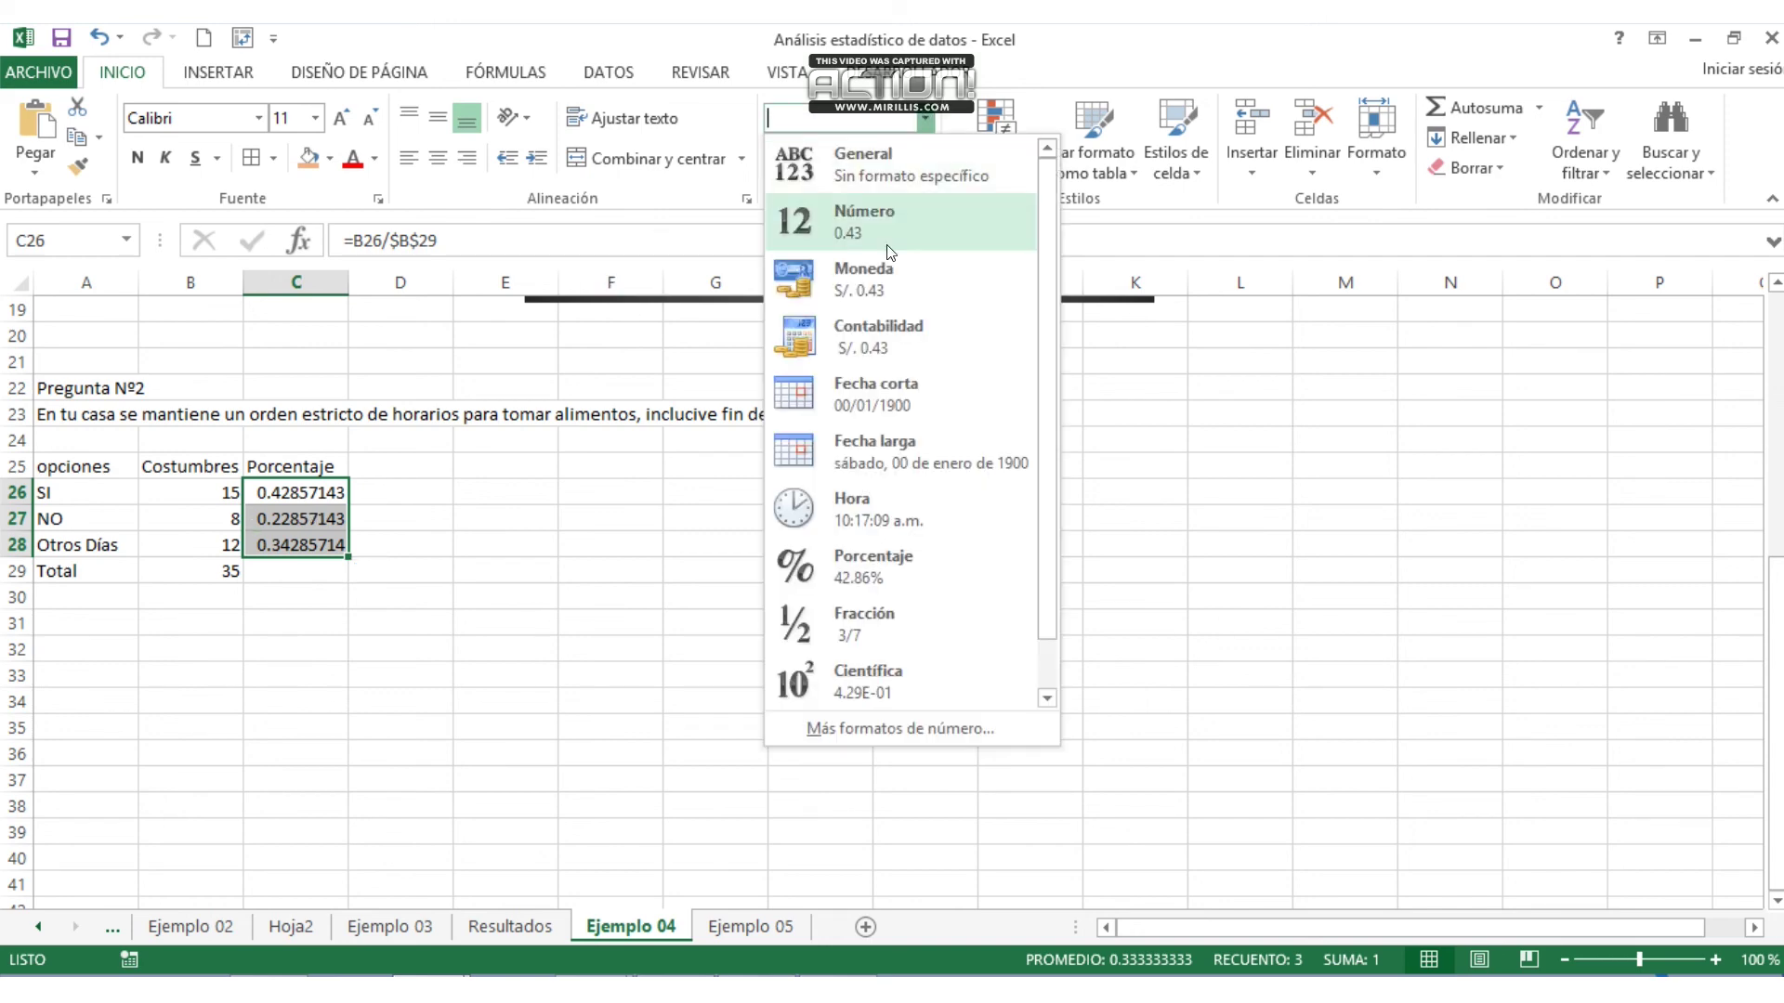
pyautogui.click(875, 567)
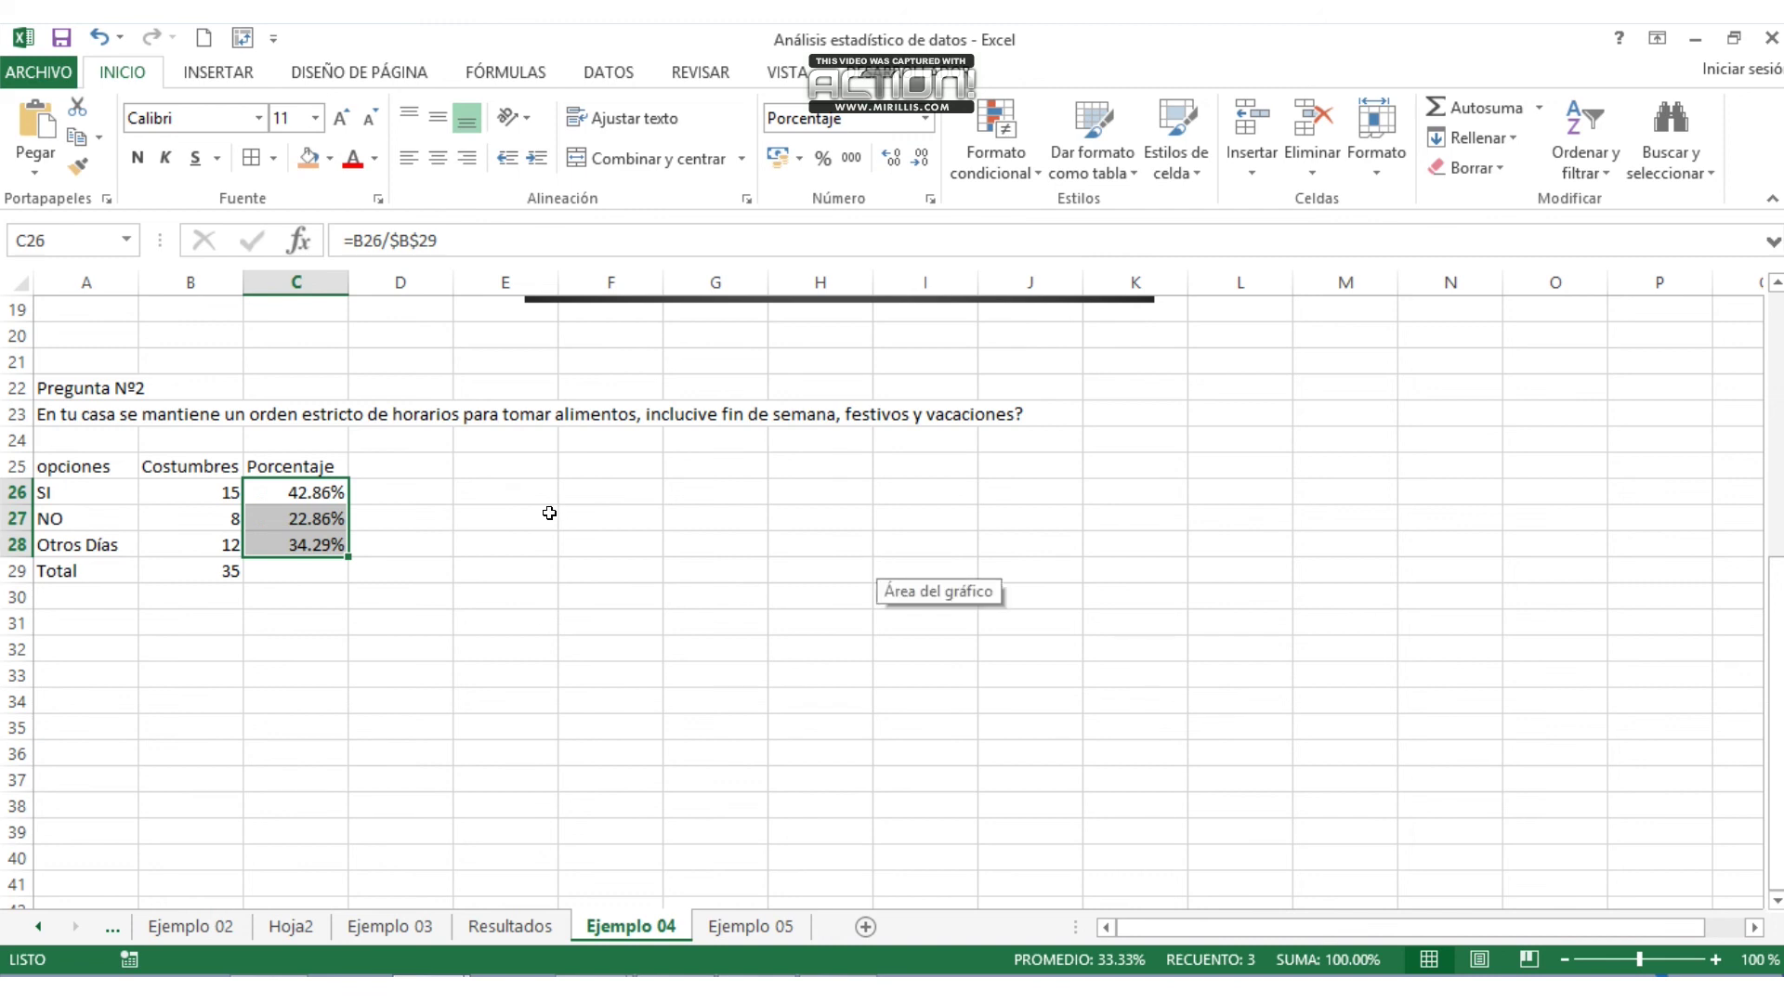
pyautogui.click(502, 541)
# - Insert a 3D pie chart from the Pregunta Nº2 range A25:C28, leaving out the total row
pyautogui.moveTo(100, 467); pyautogui.dragTo(315, 546)
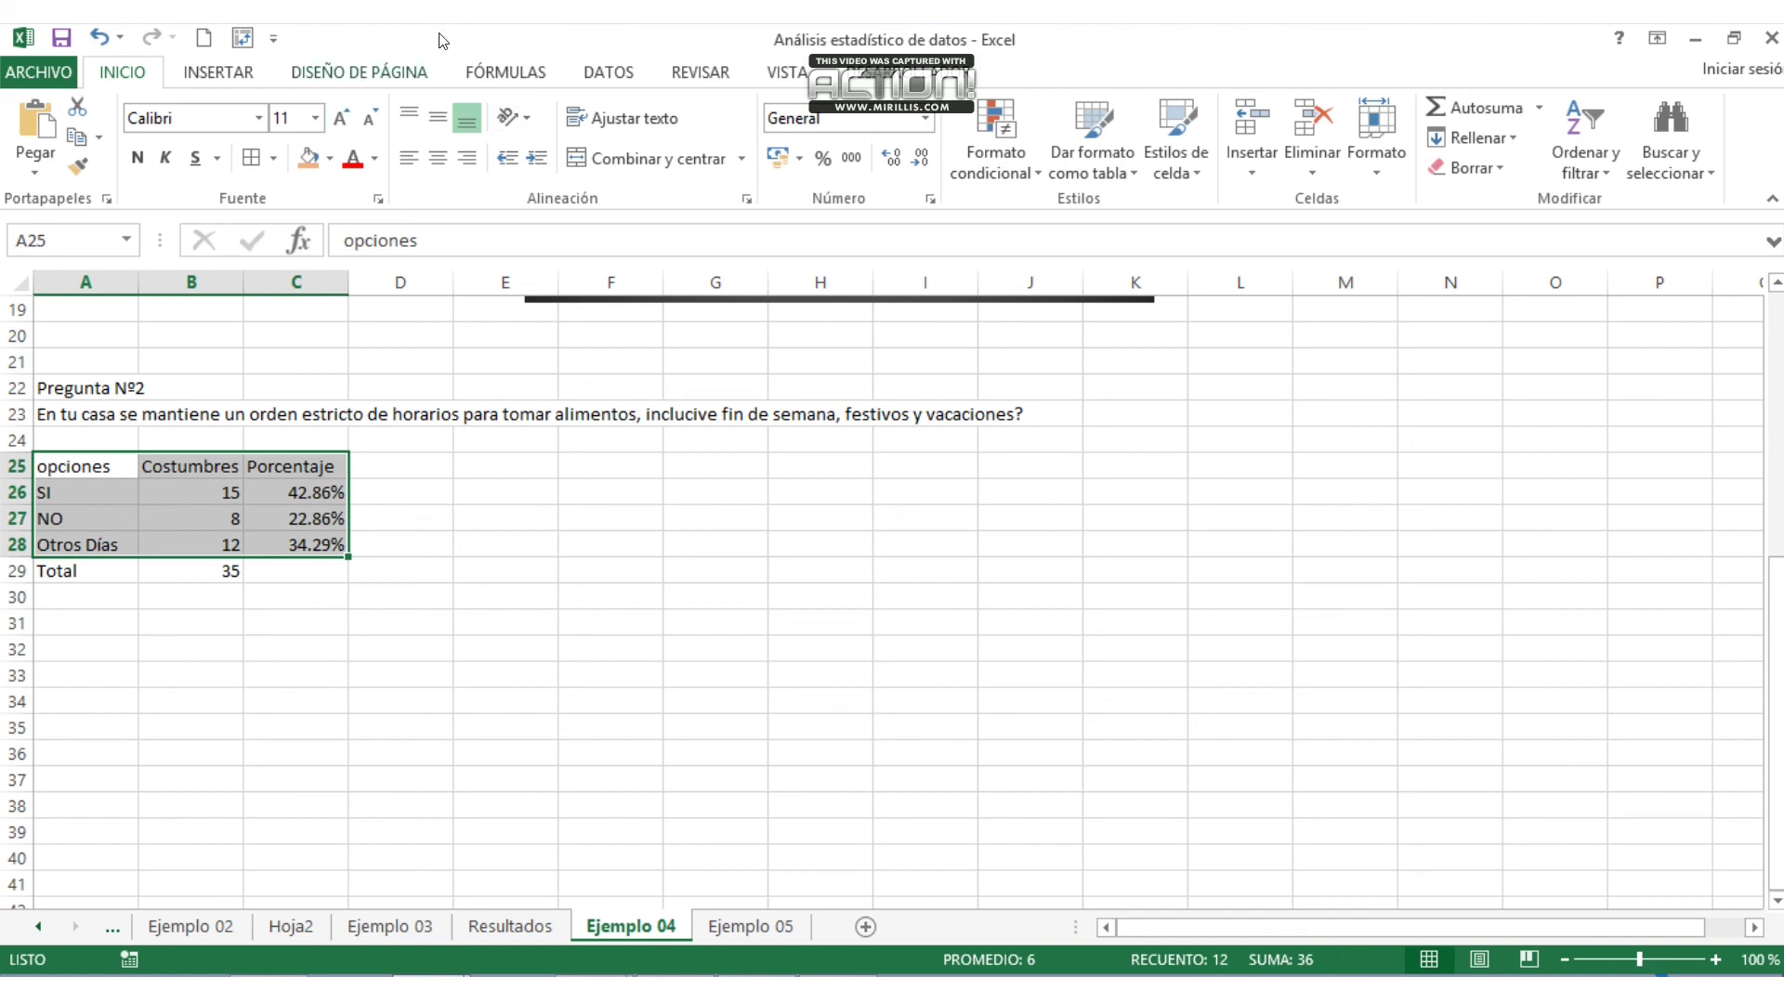
pyautogui.click(247, 76)
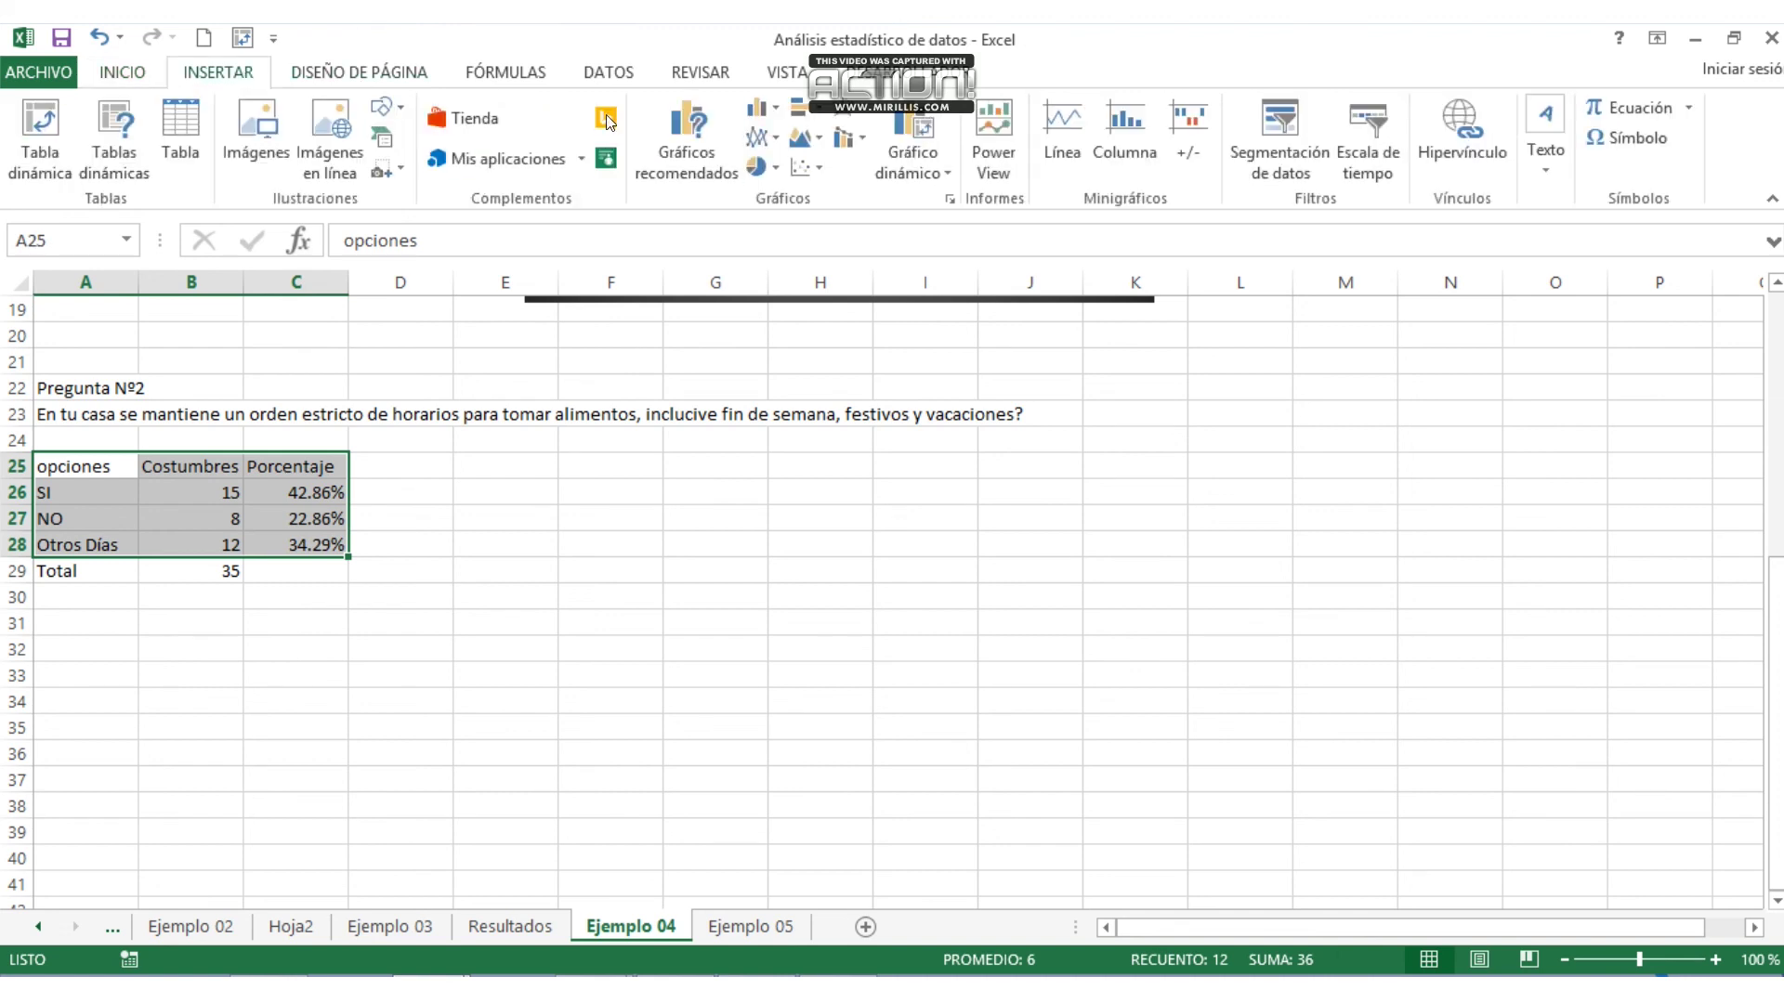
pyautogui.click(767, 166)
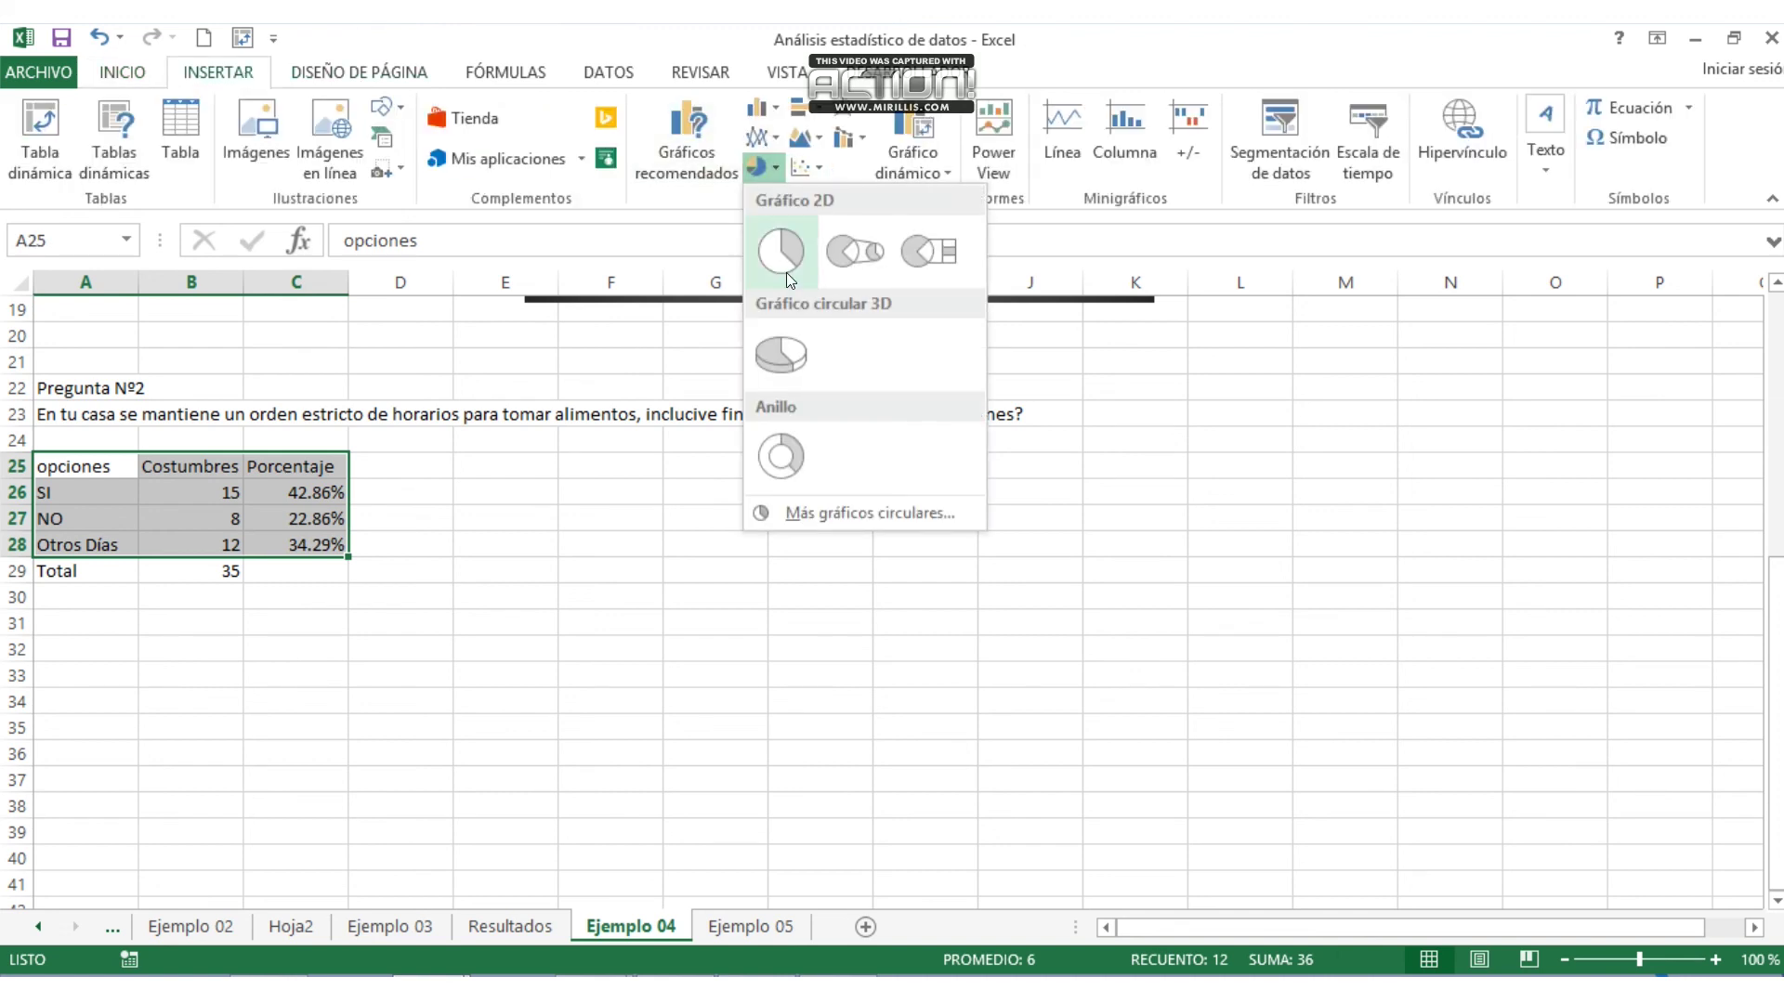
pyautogui.click(783, 360)
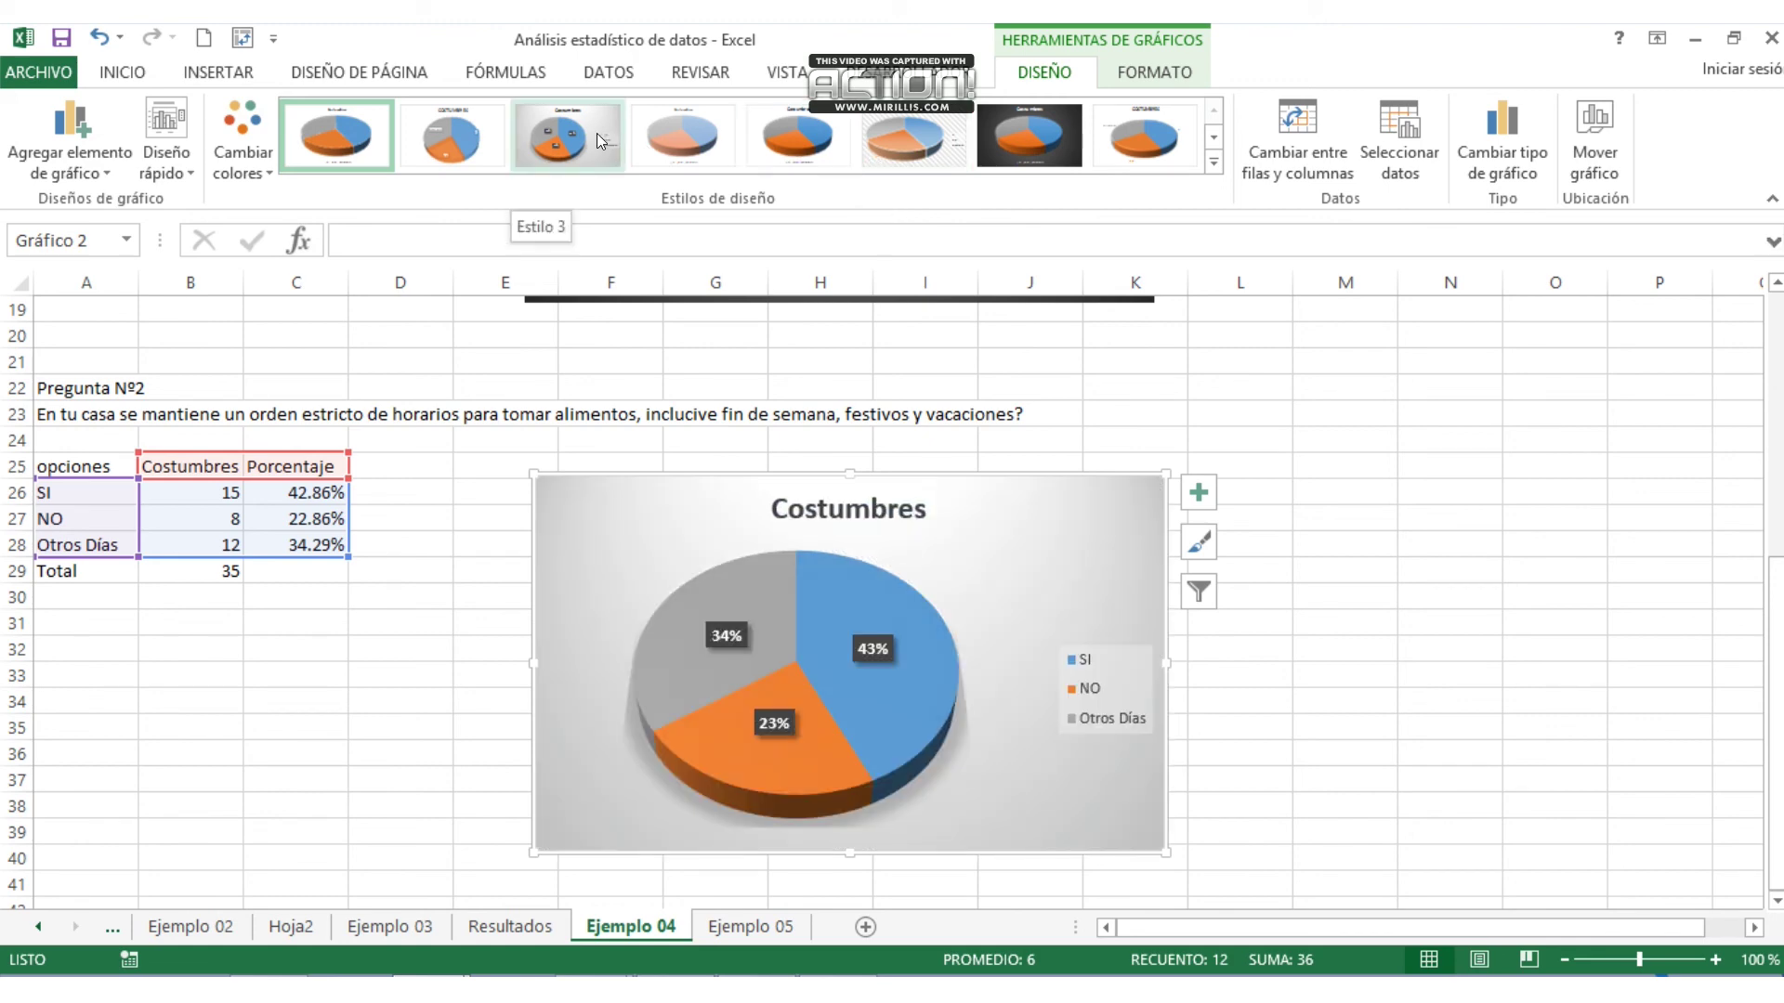
# - Apply chart style Estilo 3 to the Costumbres pie chart
pyautogui.click(596, 140)
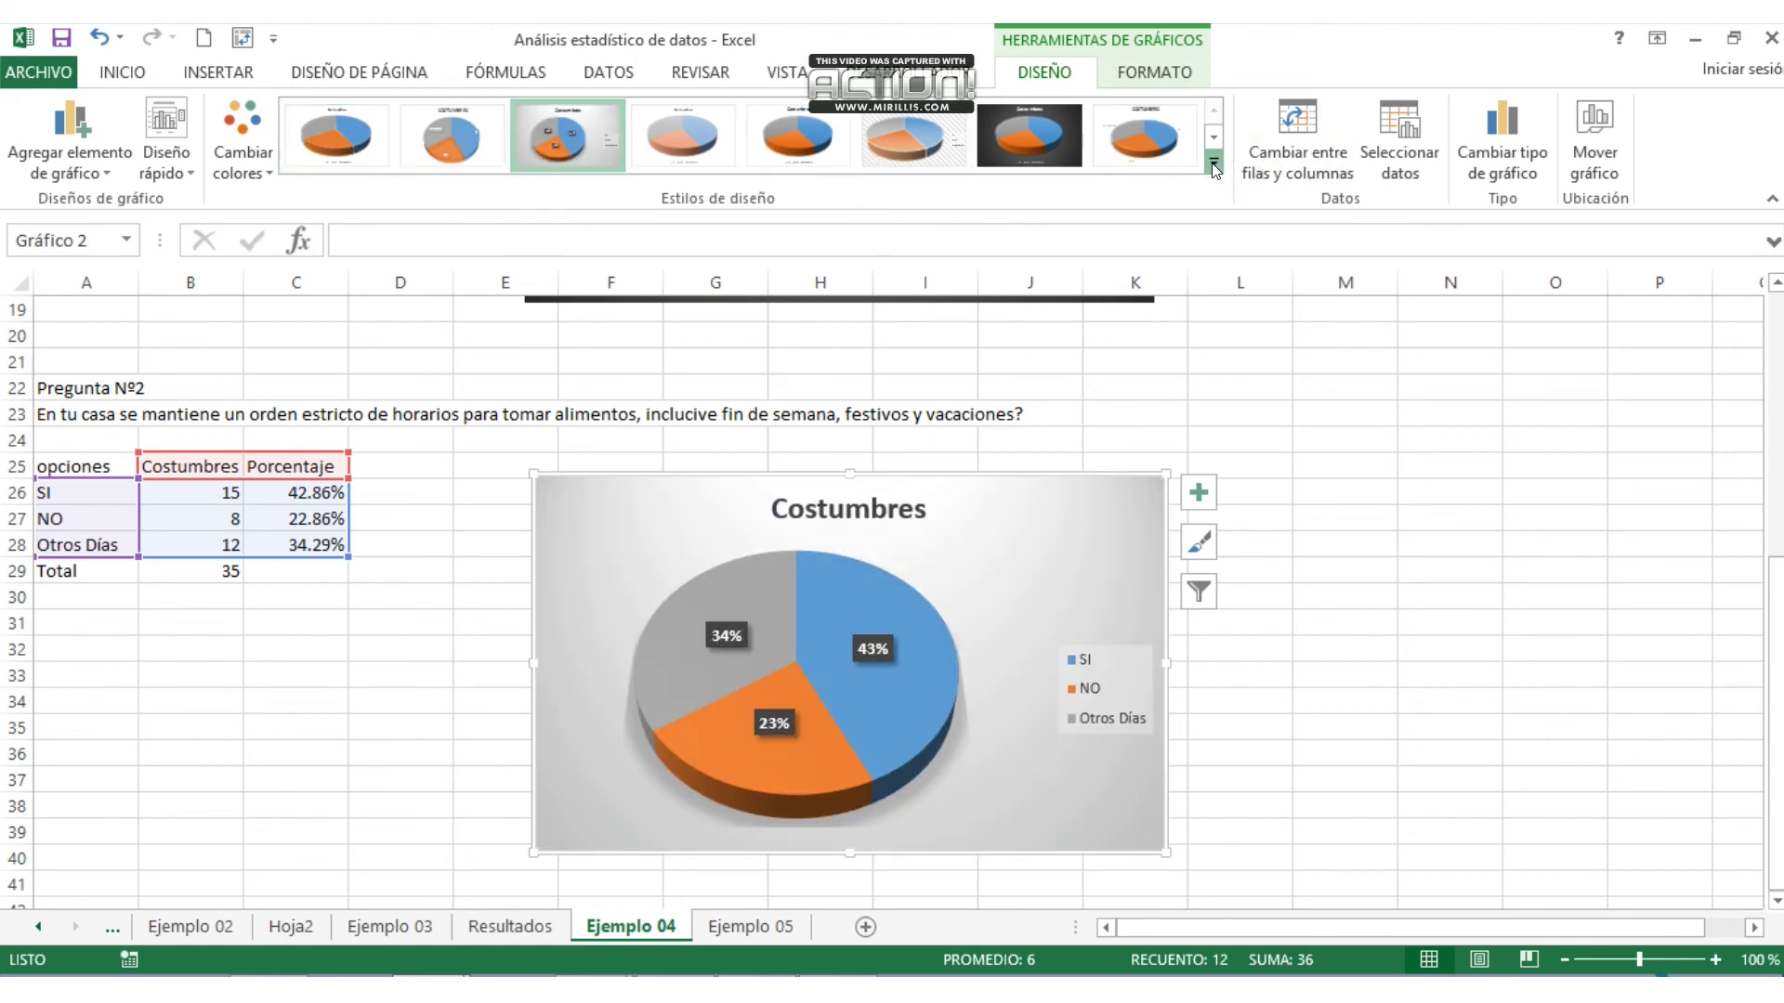
pyautogui.click(1213, 162)
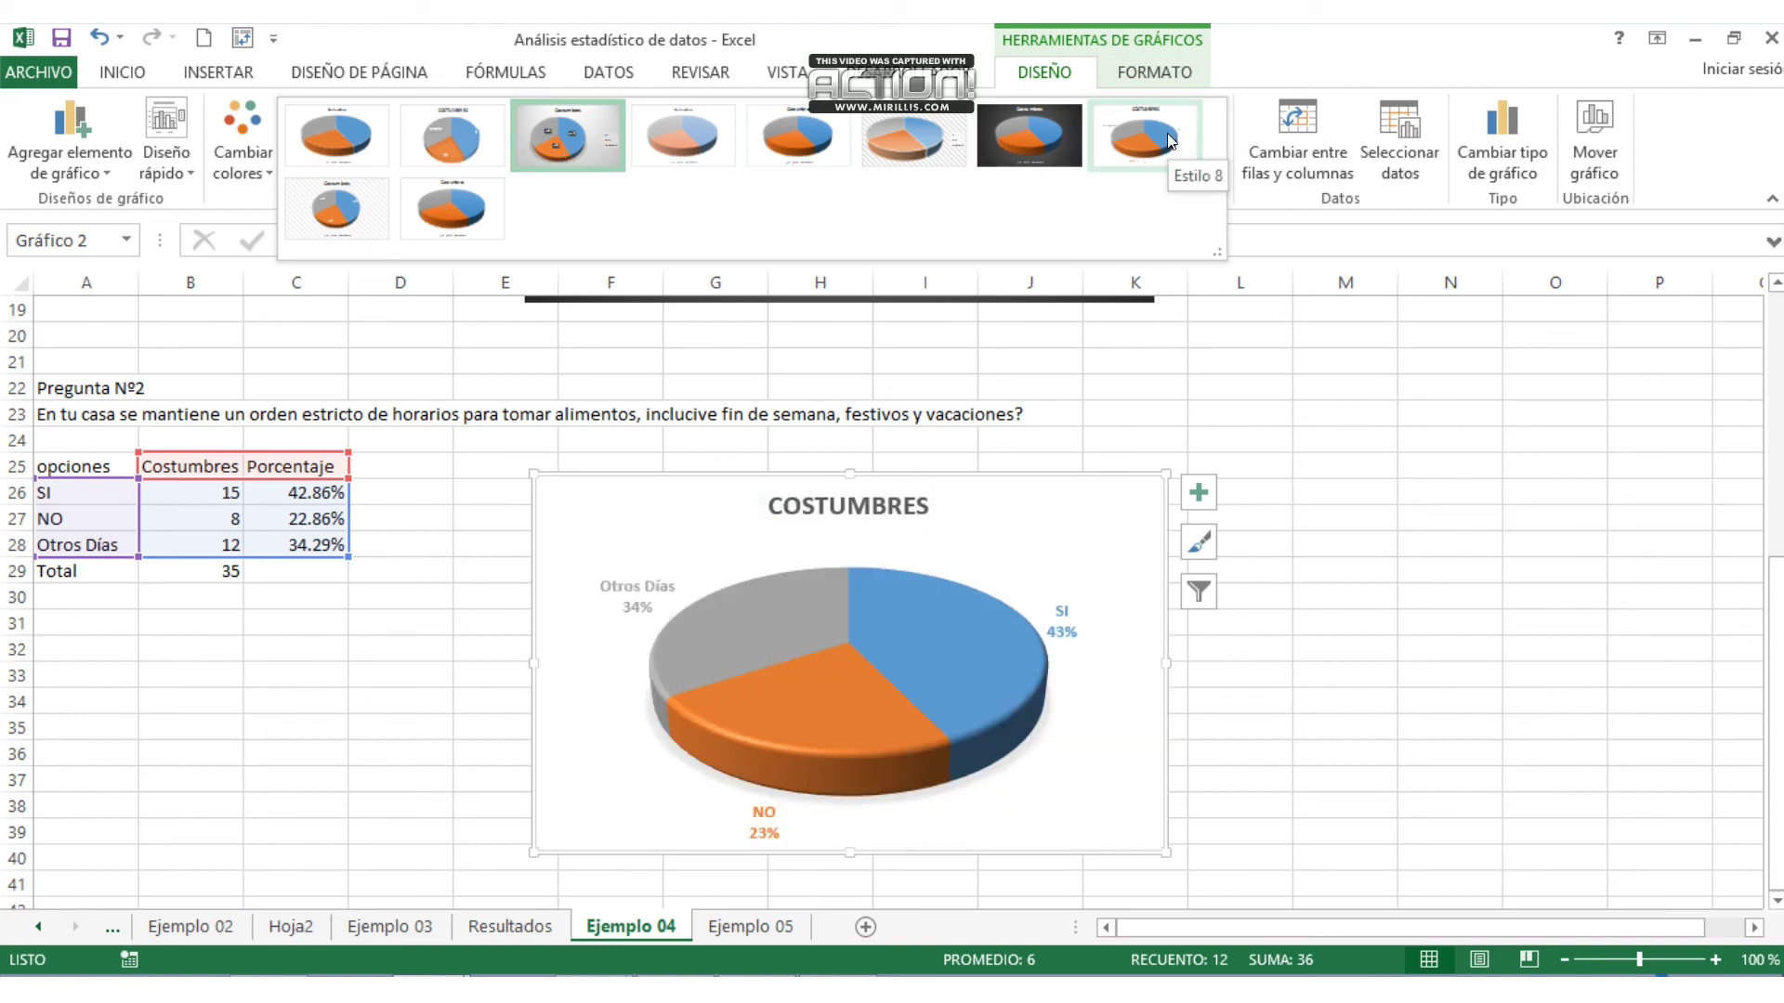
pyautogui.click(1452, 522)
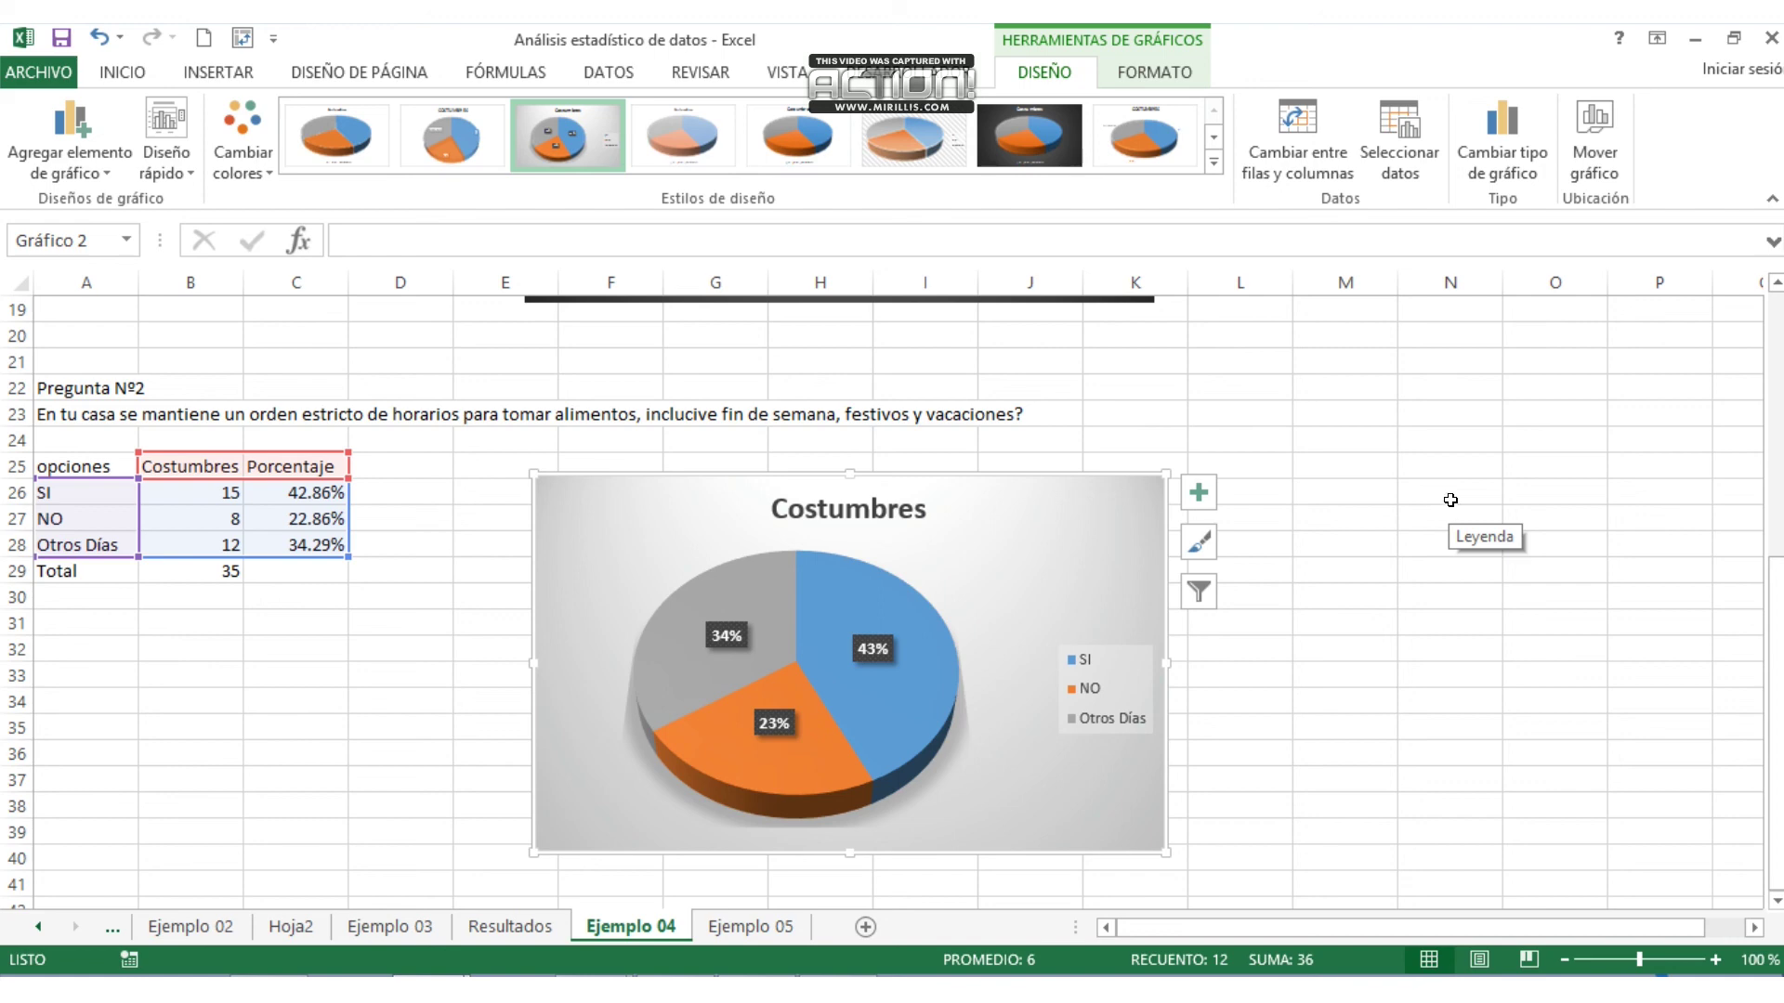
# - Switch to the Ejemplo 05 sheet holding the monthly consumption data for 2014 and 2015
pyautogui.click(762, 927)
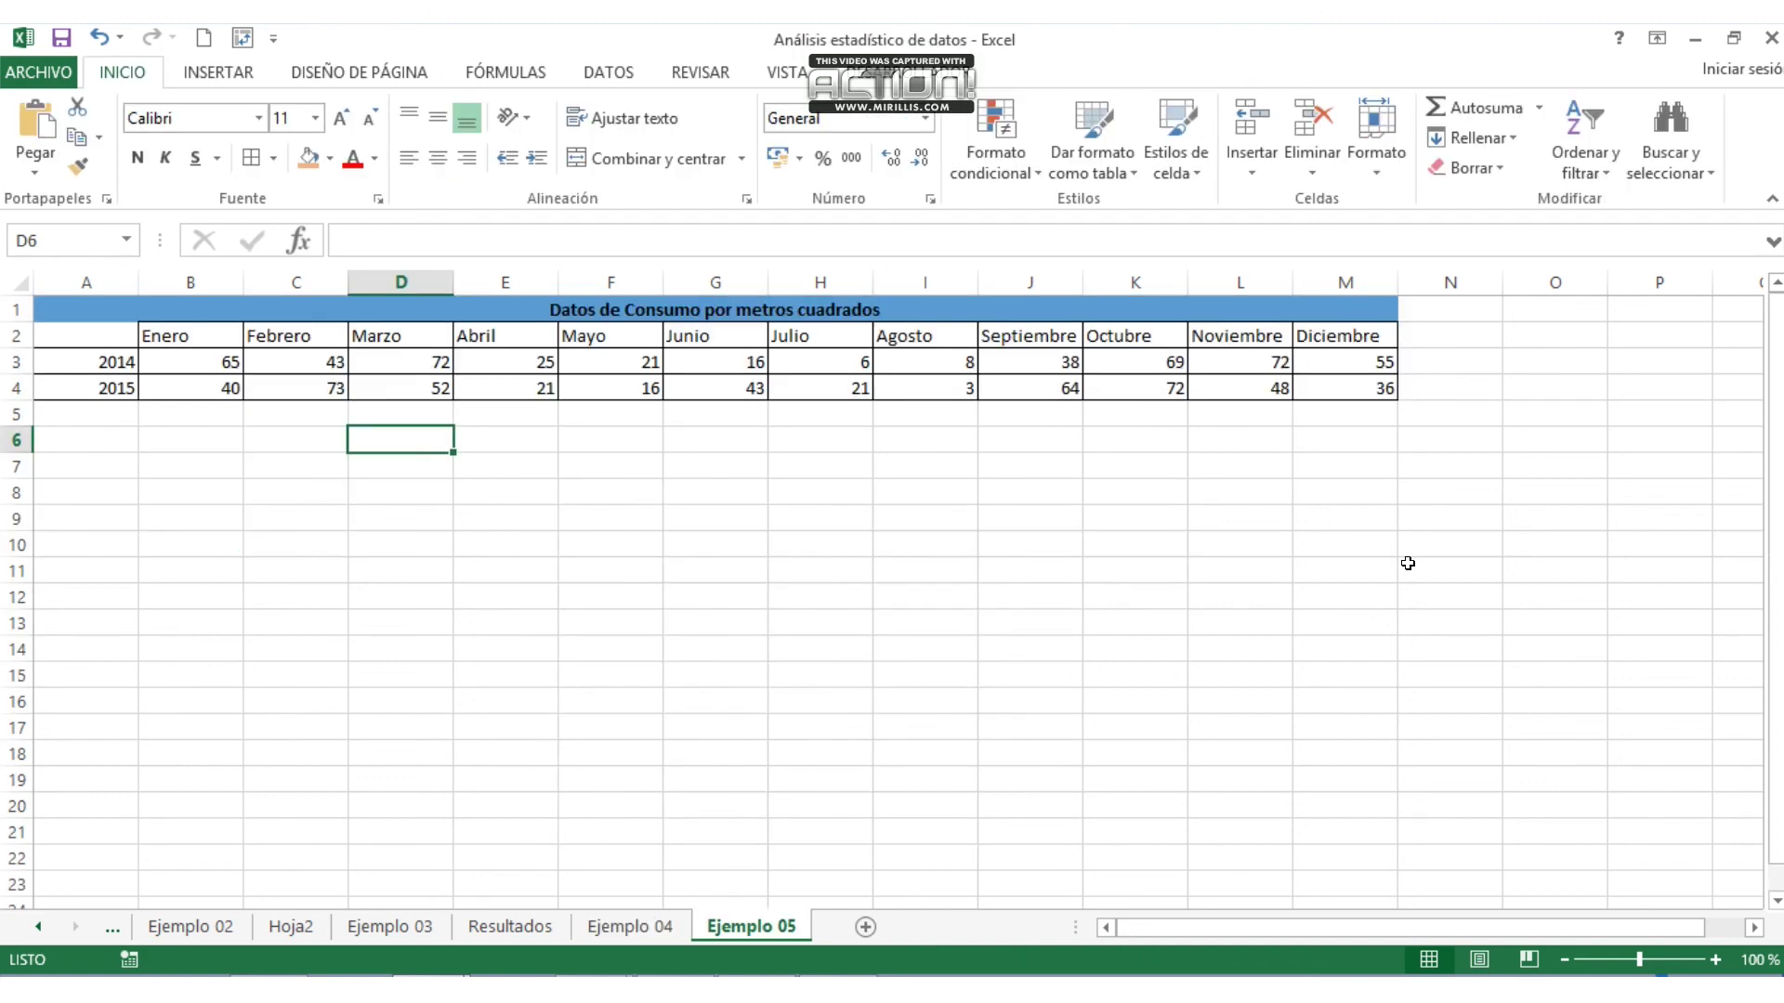
pyautogui.click(1411, 567)
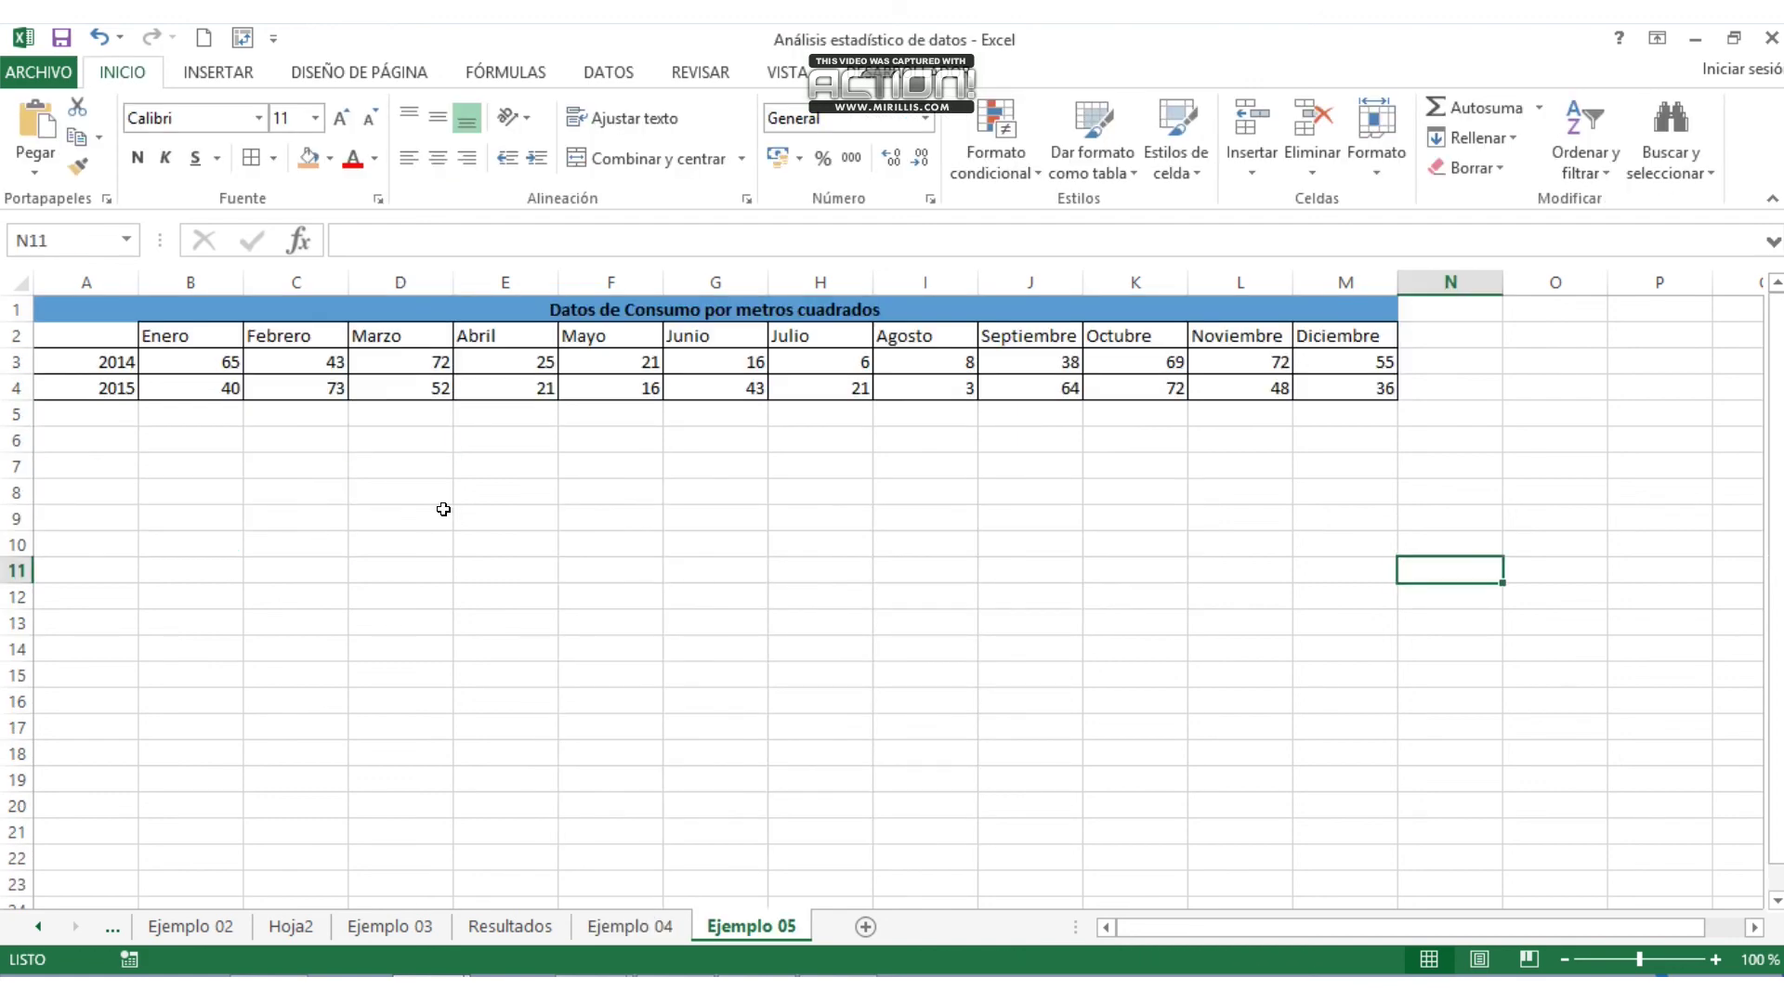
pyautogui.click(573, 487)
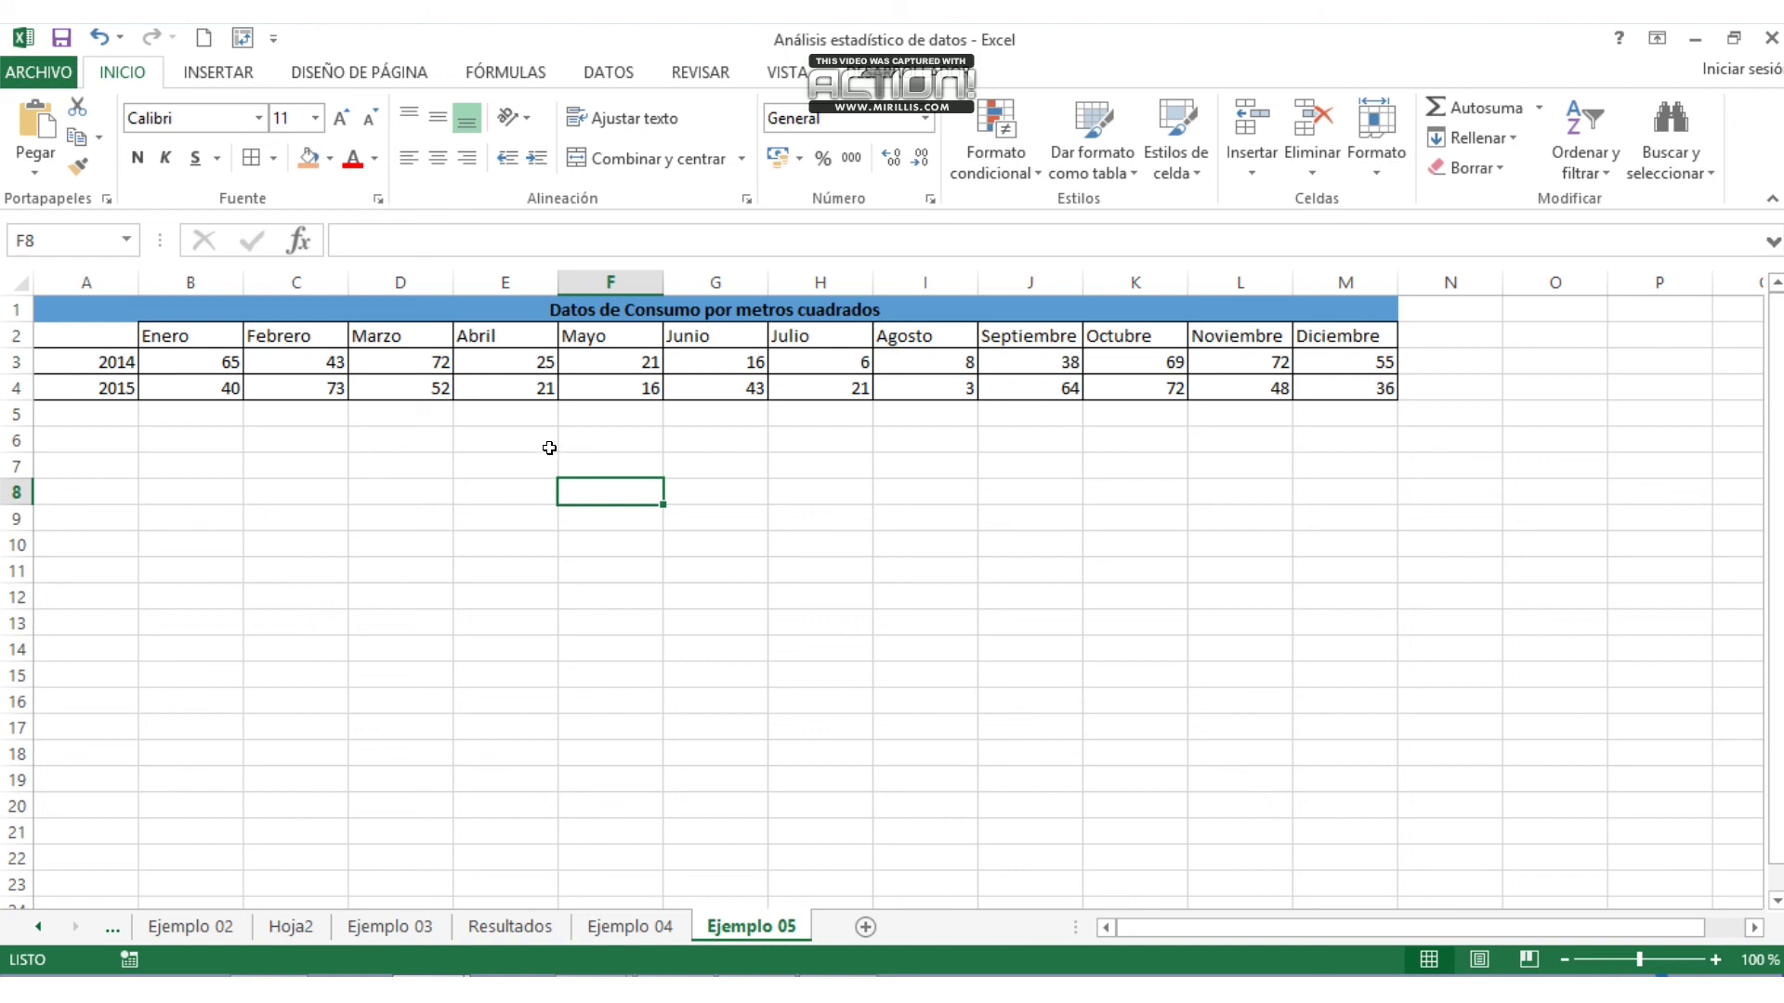
pyautogui.click(109, 388)
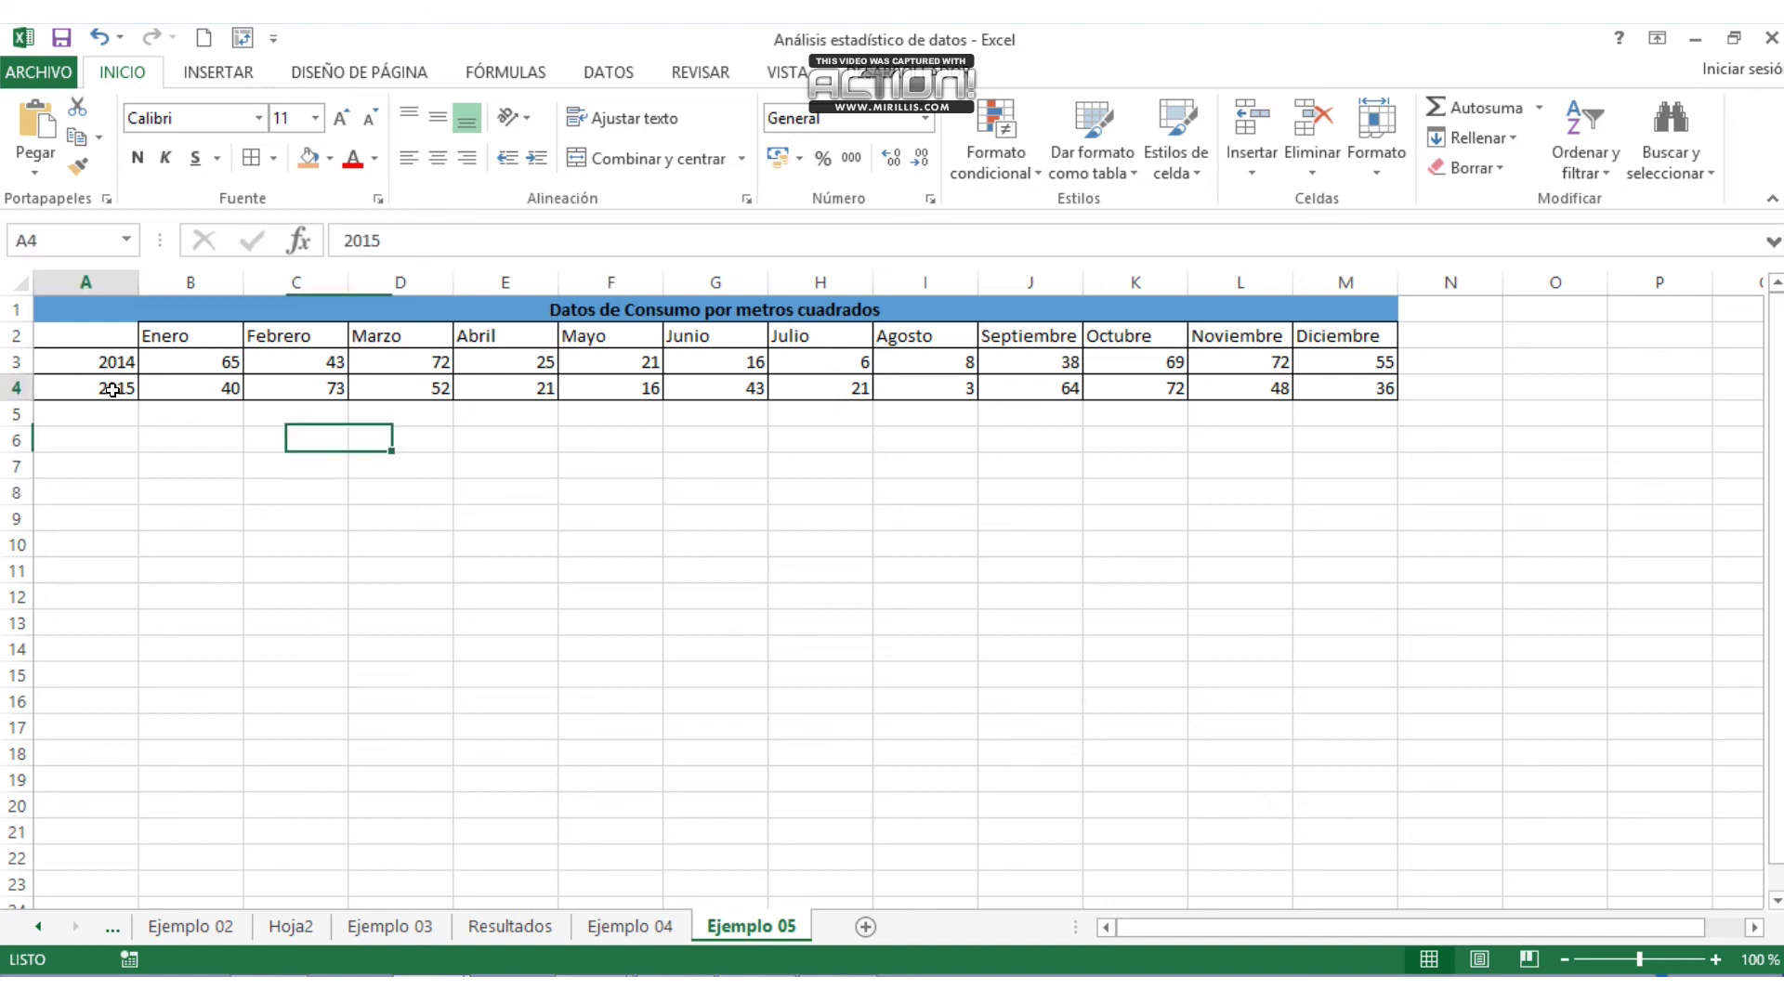
pyautogui.click(682, 512)
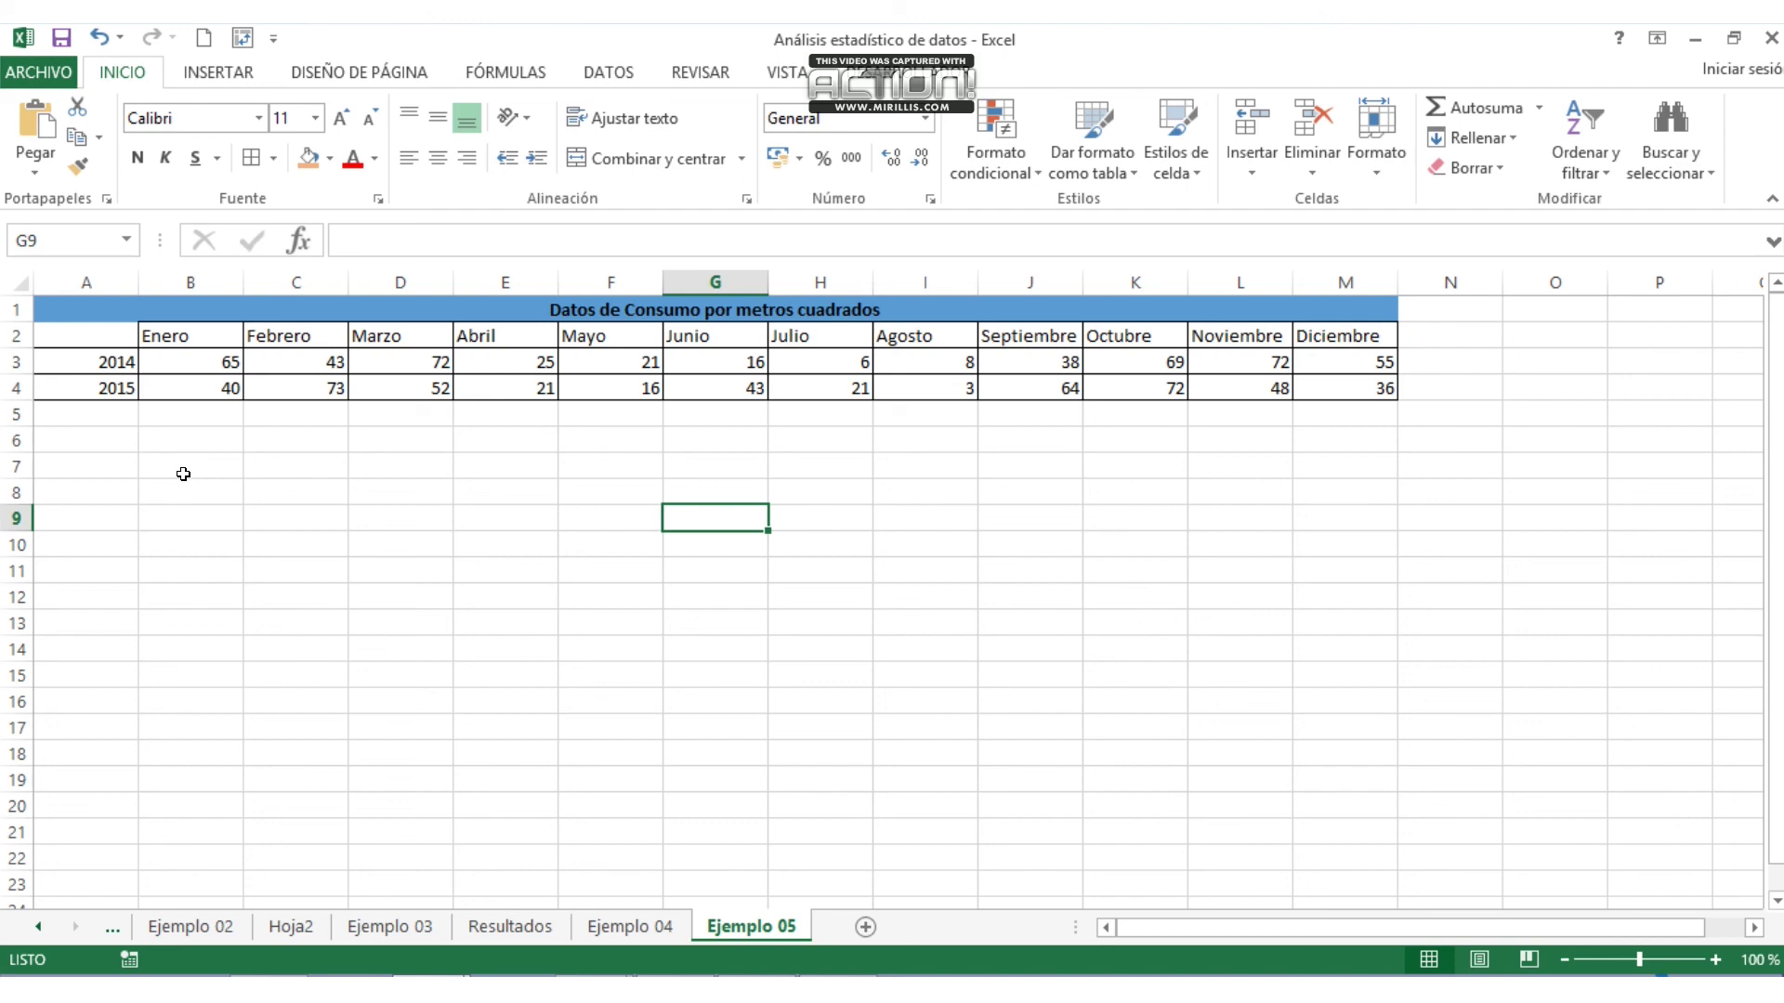
# - Insert the recommended clustered column chart (Columna agrupada) from the monthly consumption data in A2:M4
pyautogui.moveTo(86, 336); pyautogui.dragTo(1370, 388)
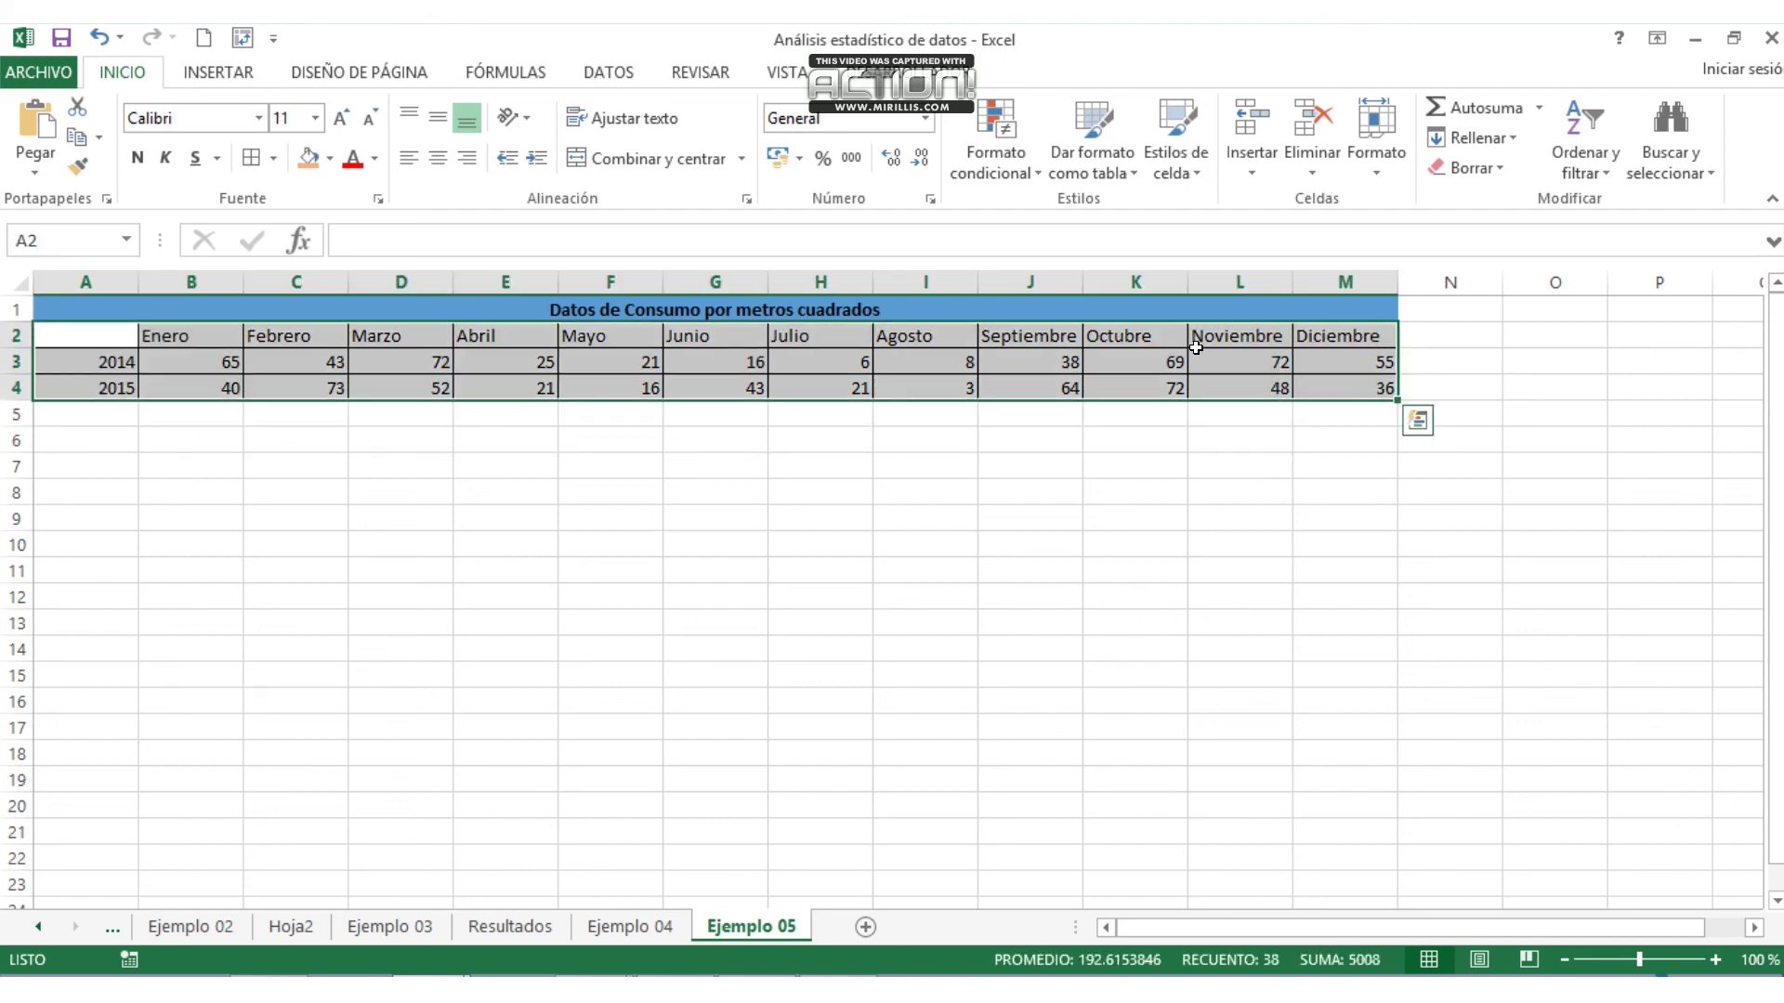
pyautogui.click(243, 73)
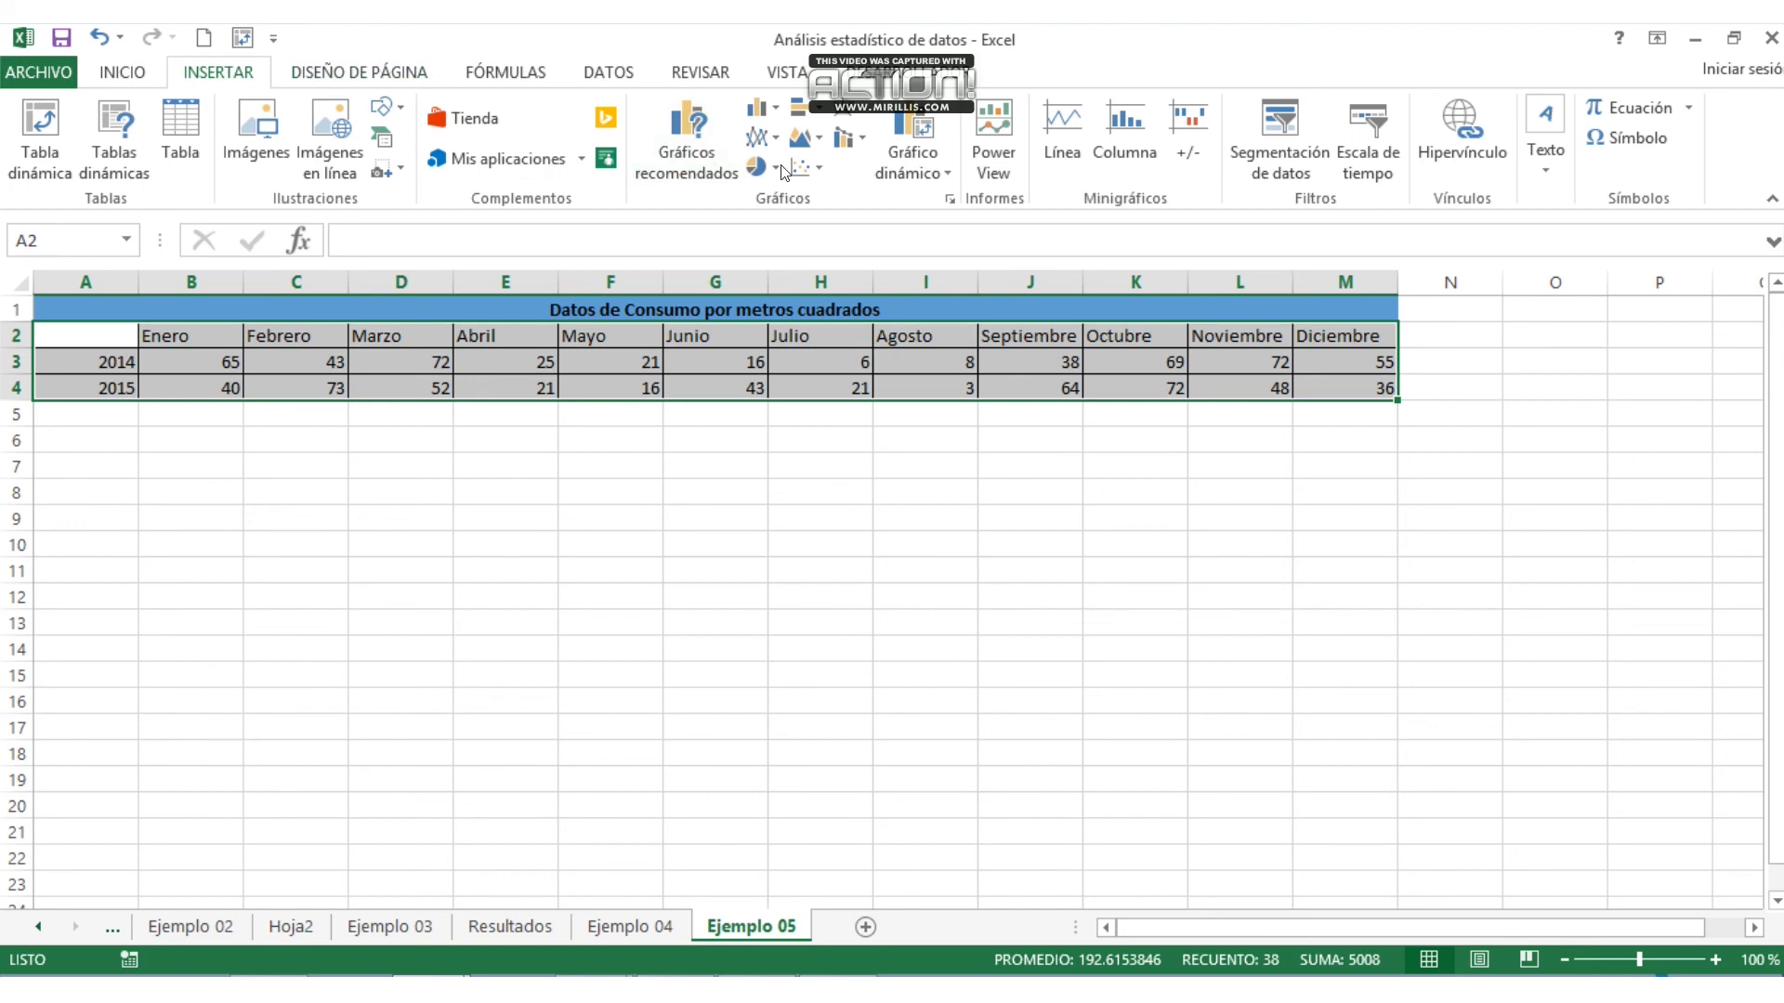
pyautogui.click(692, 153)
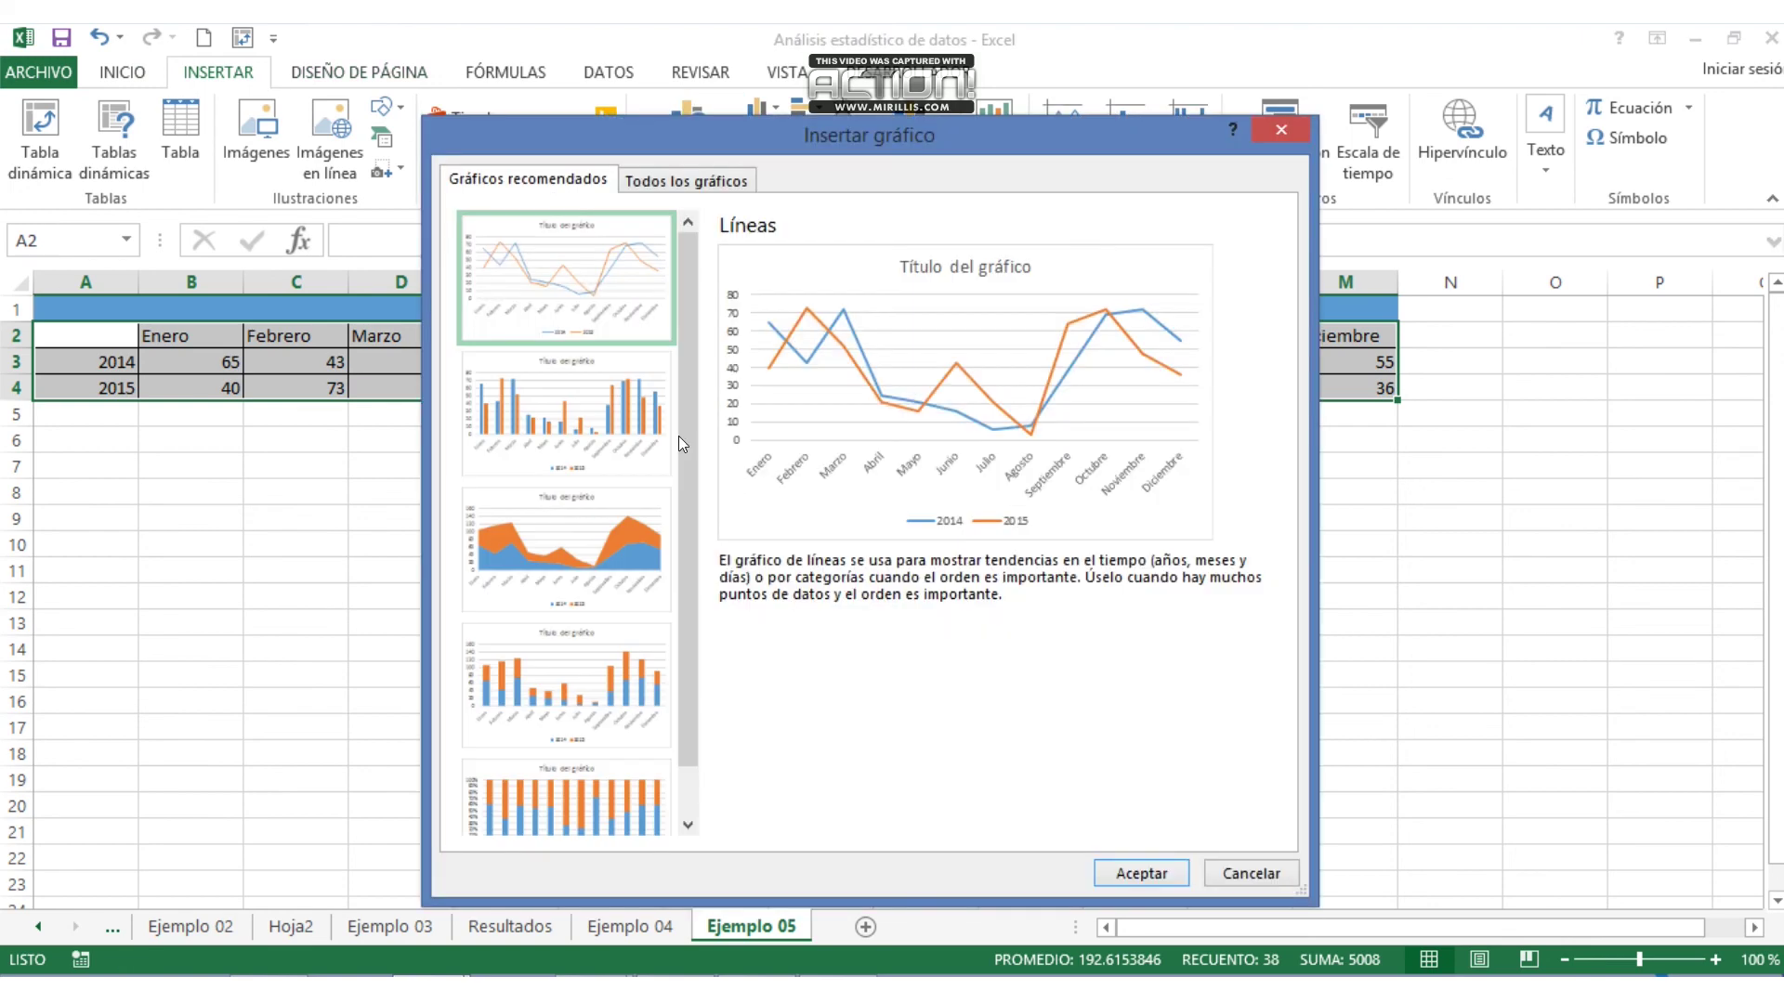
pyautogui.click(583, 394)
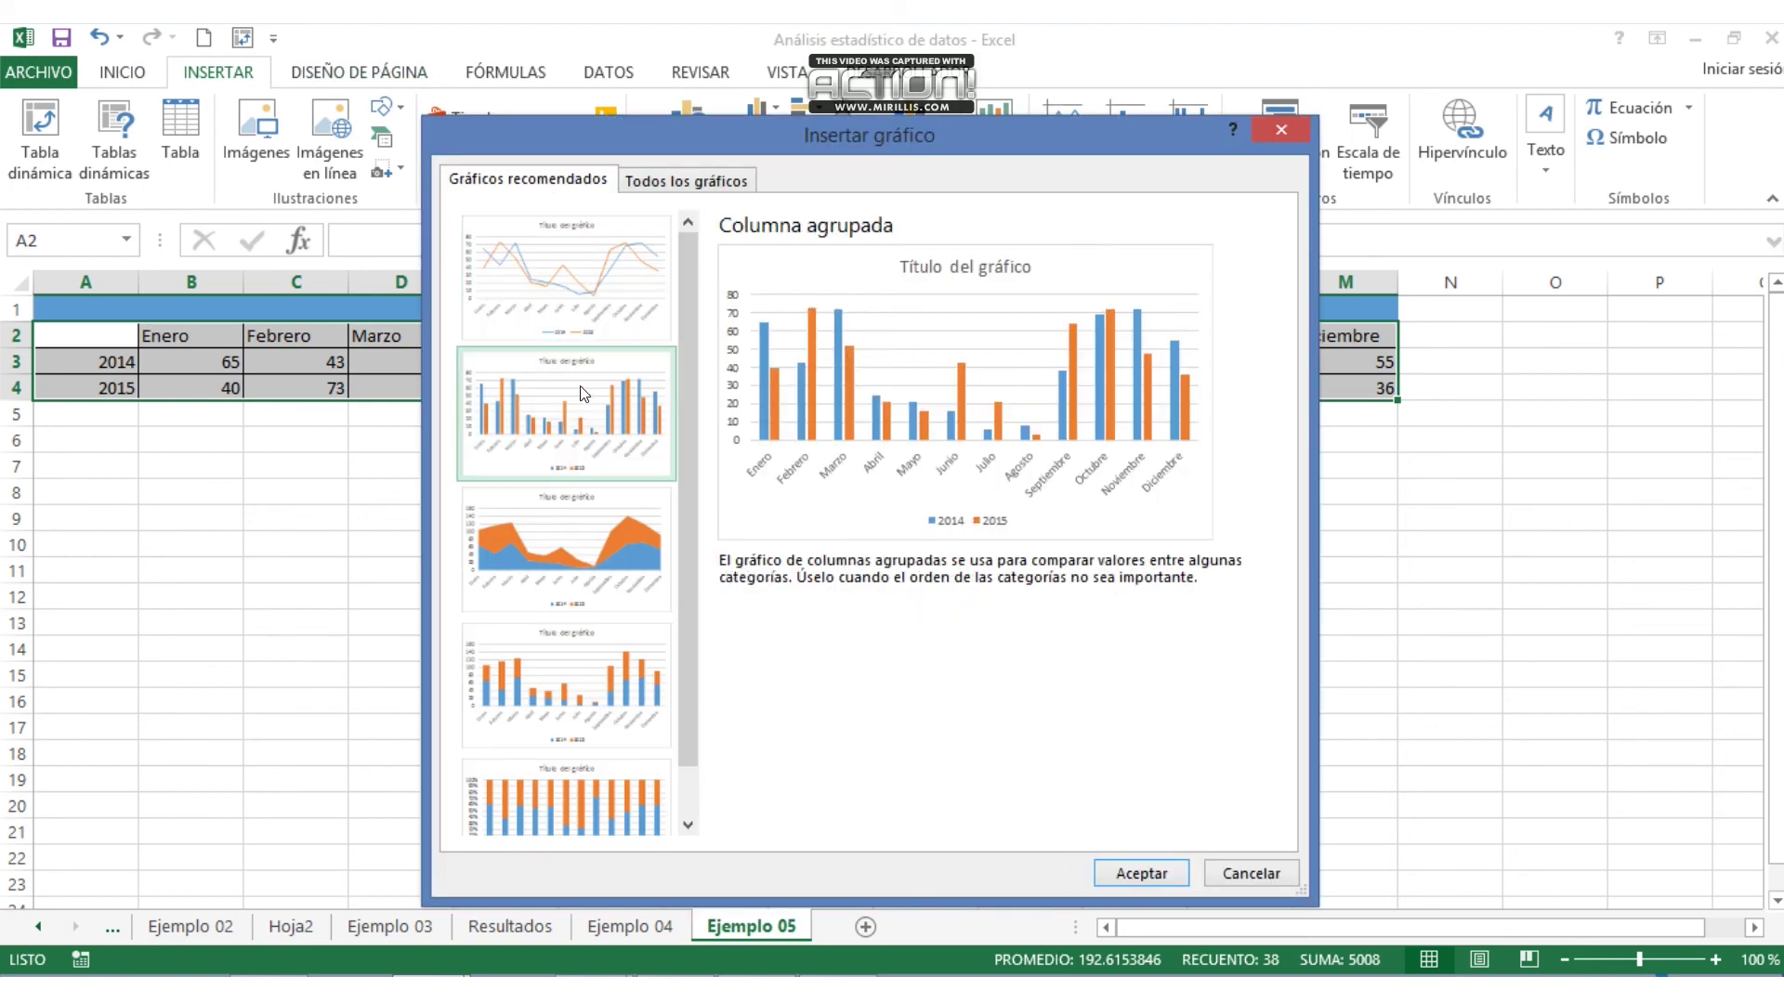
pyautogui.click(1133, 878)
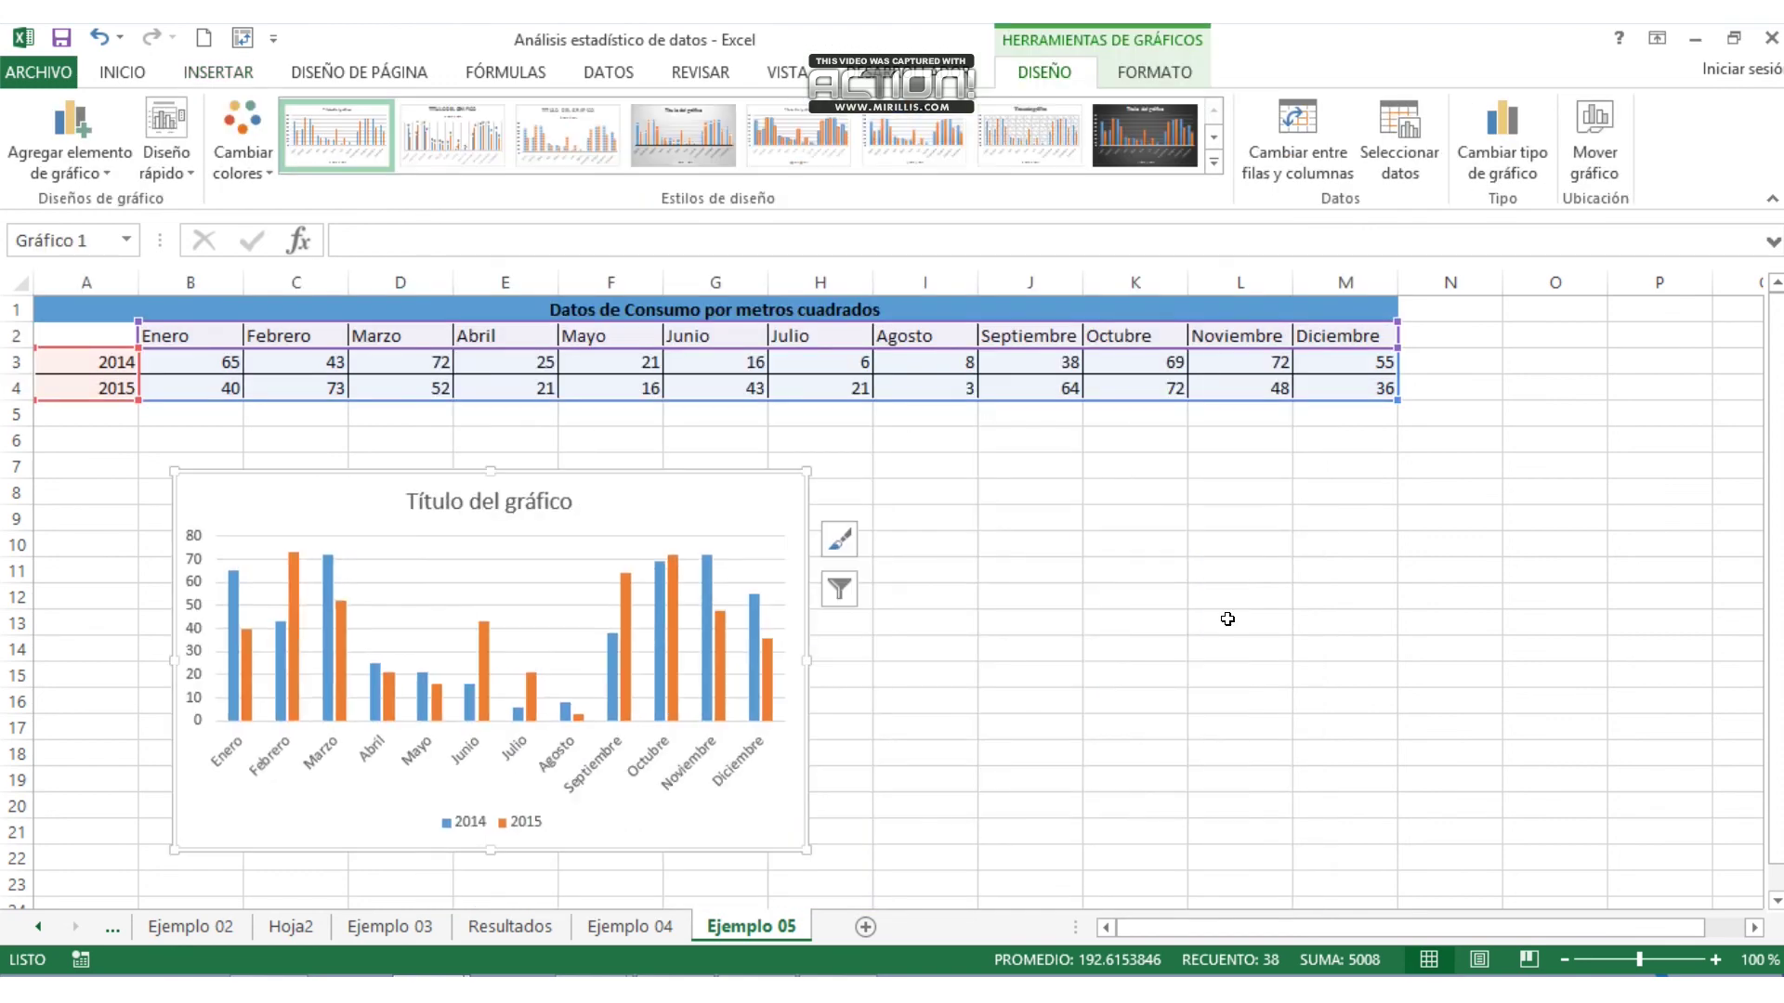
pyautogui.click(1236, 619)
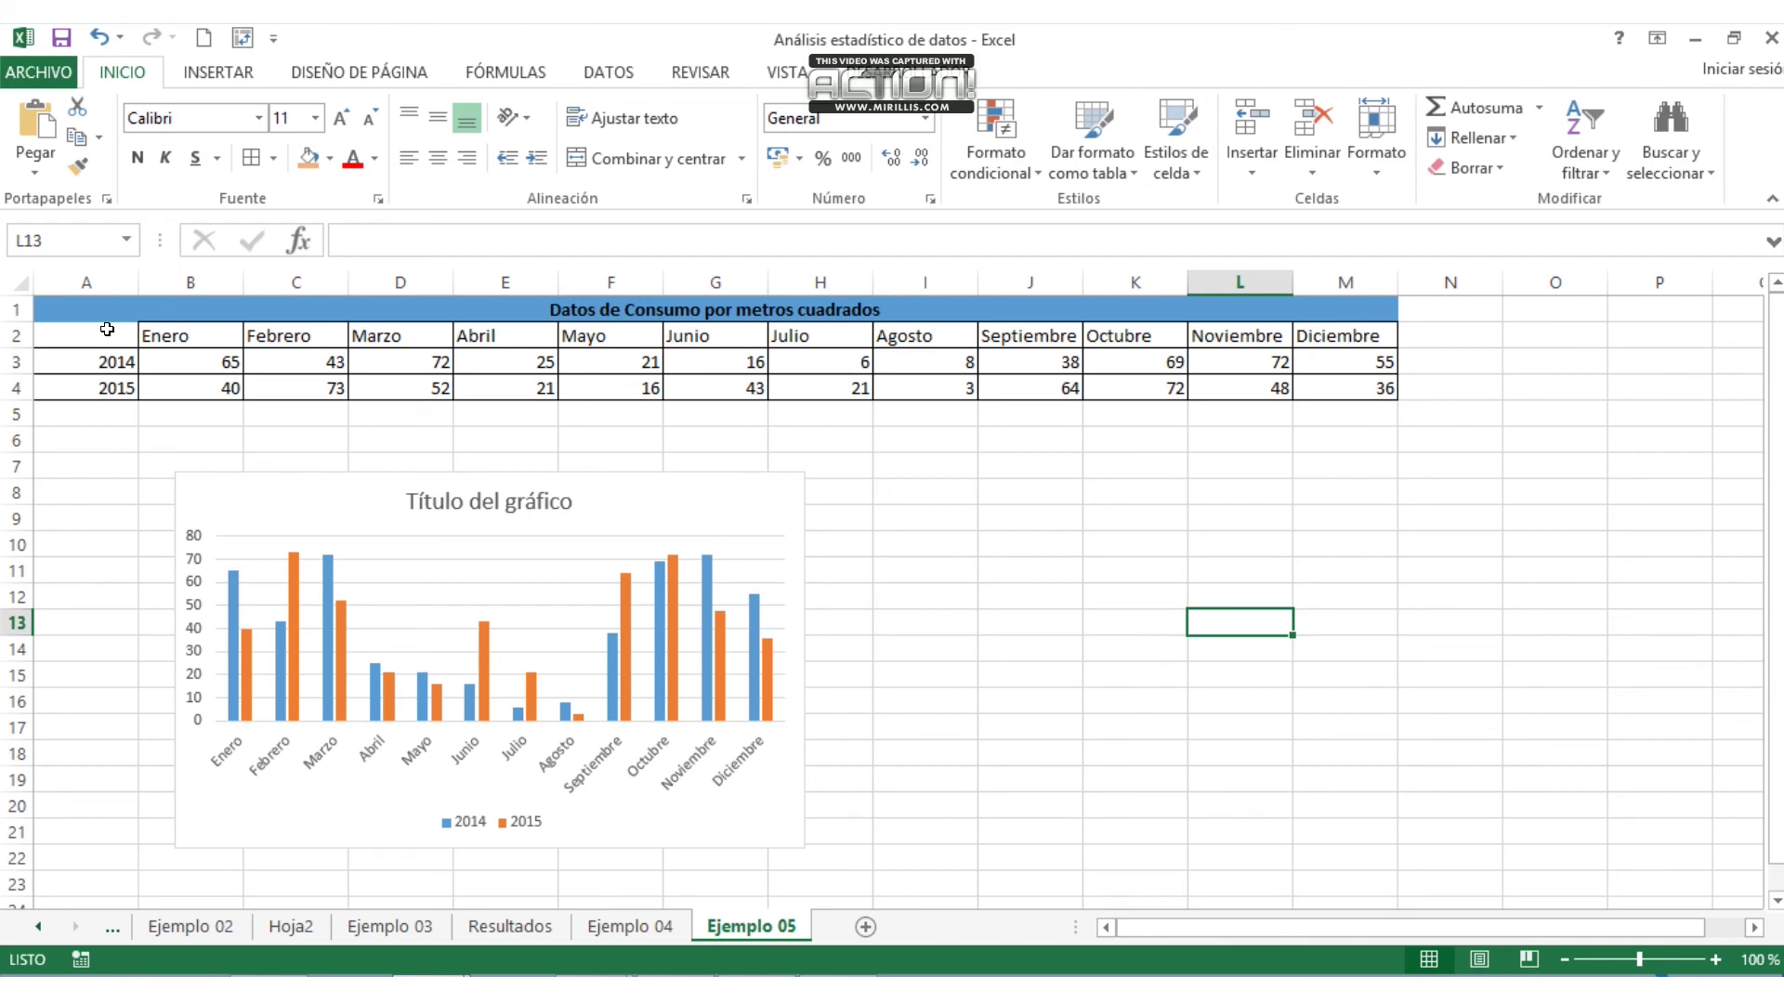
pyautogui.moveTo(107, 329); pyautogui.dragTo(352, 393)
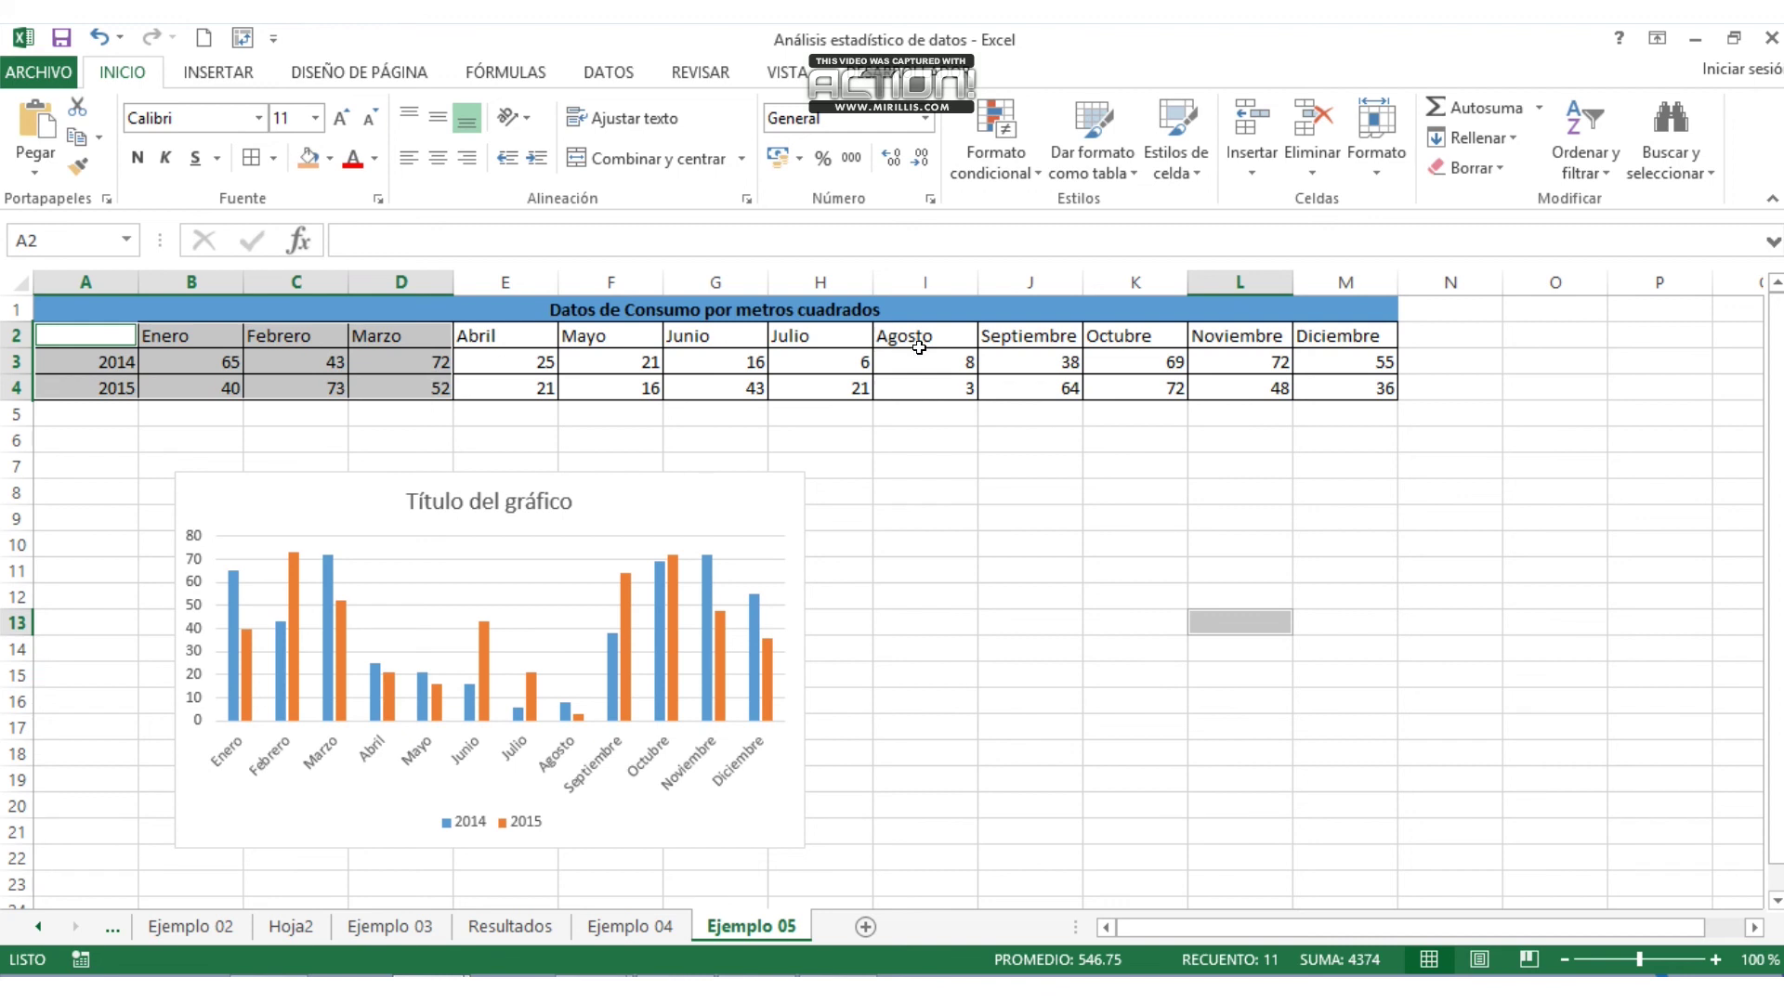
pyautogui.moveTo(1116, 336); pyautogui.dragTo(1329, 388)
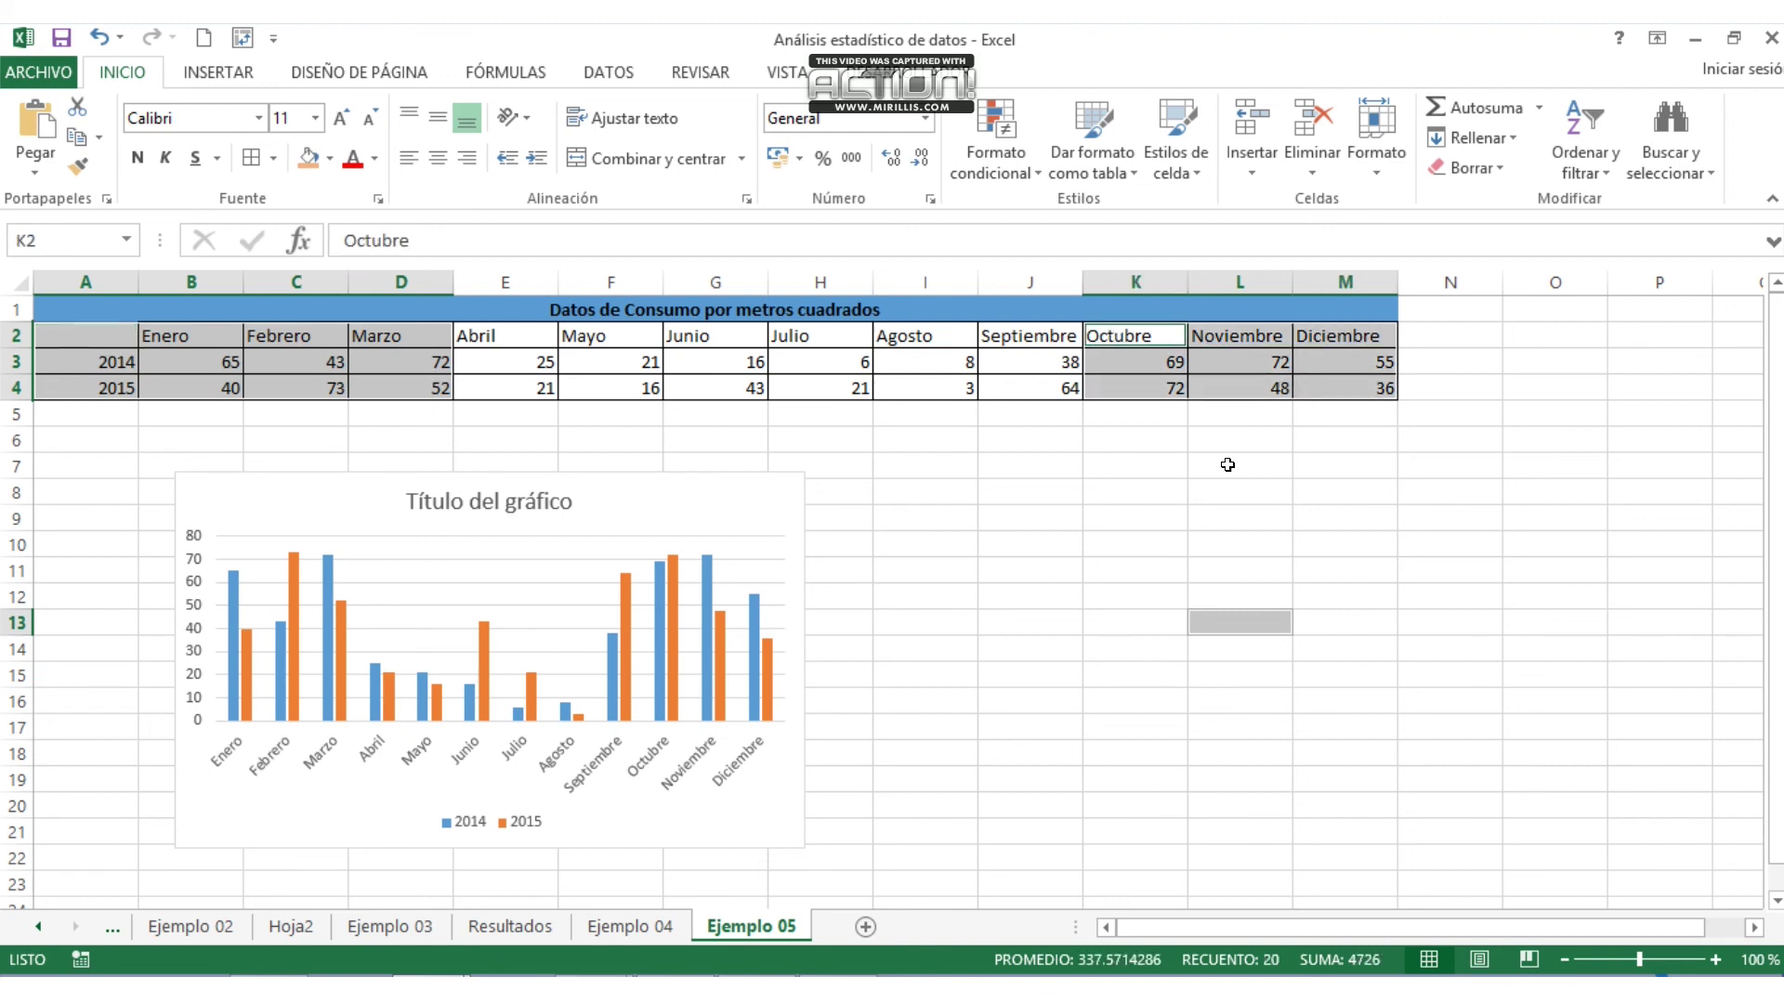
pyautogui.click(1174, 517)
# - Select the non-adjacent ranges A2:D4 (Enero to Marzo) and K2:M4 (Octubre to Diciembre) together
pyautogui.click(105, 330)
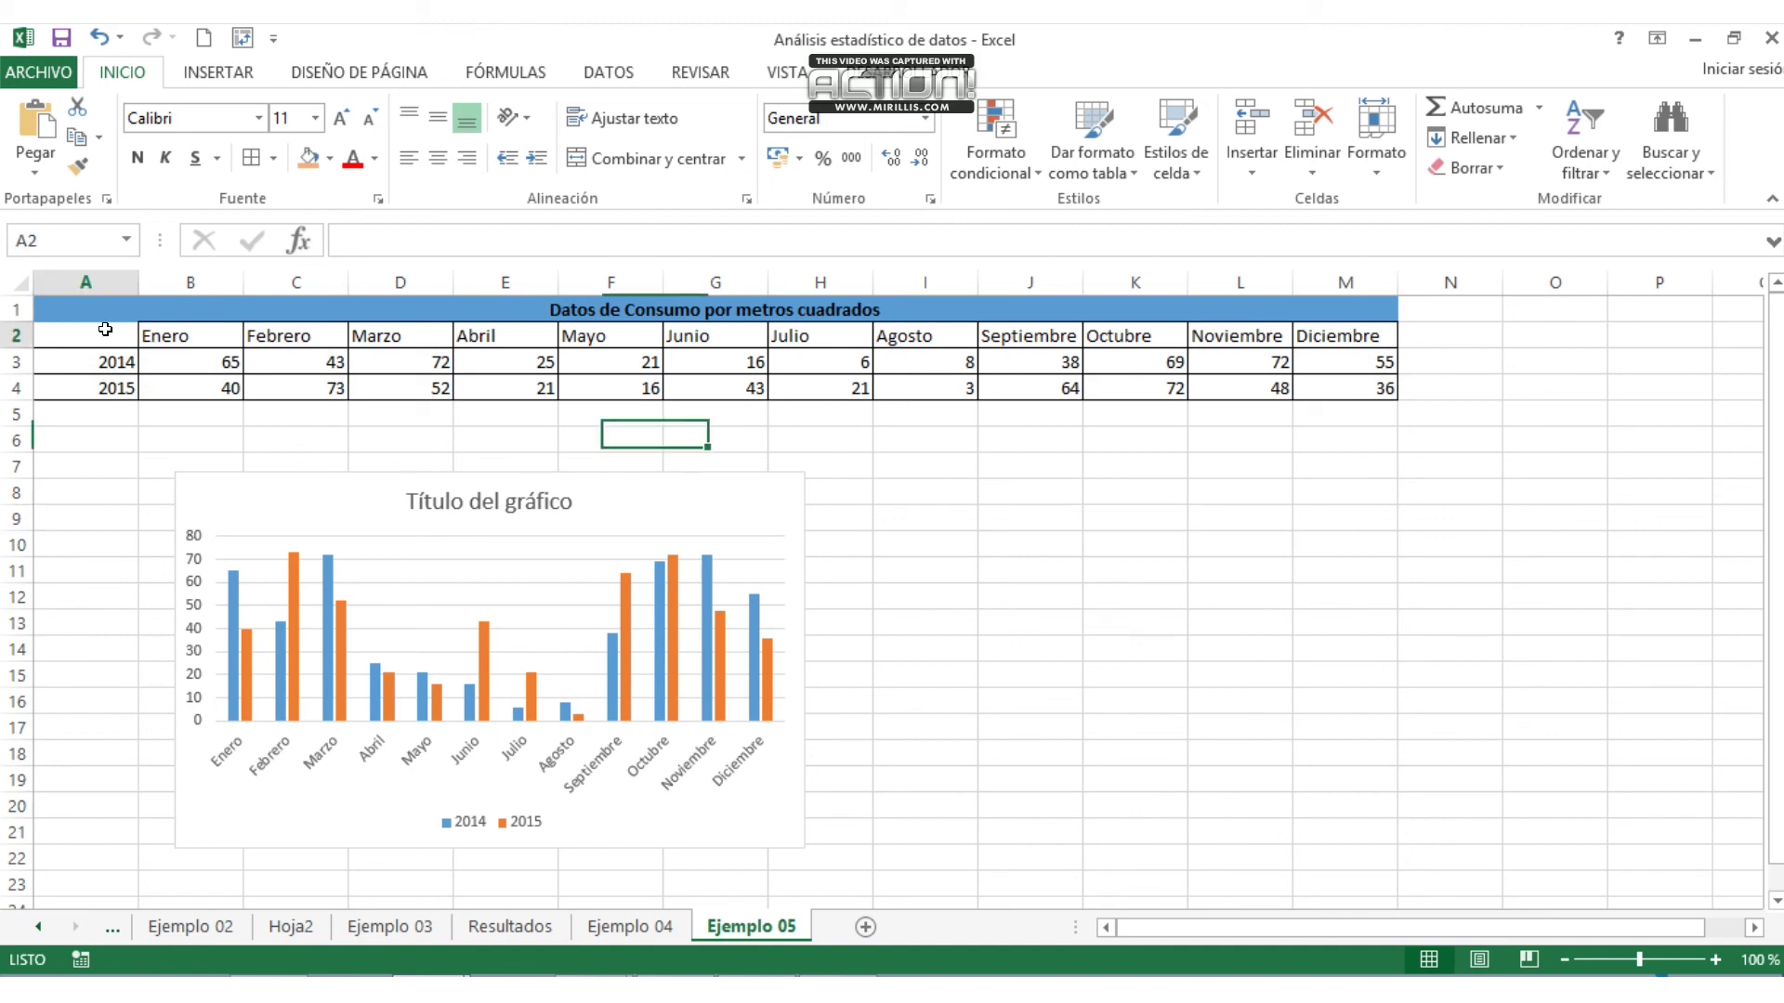
pyautogui.moveTo(105, 329); pyautogui.dragTo(376, 389)
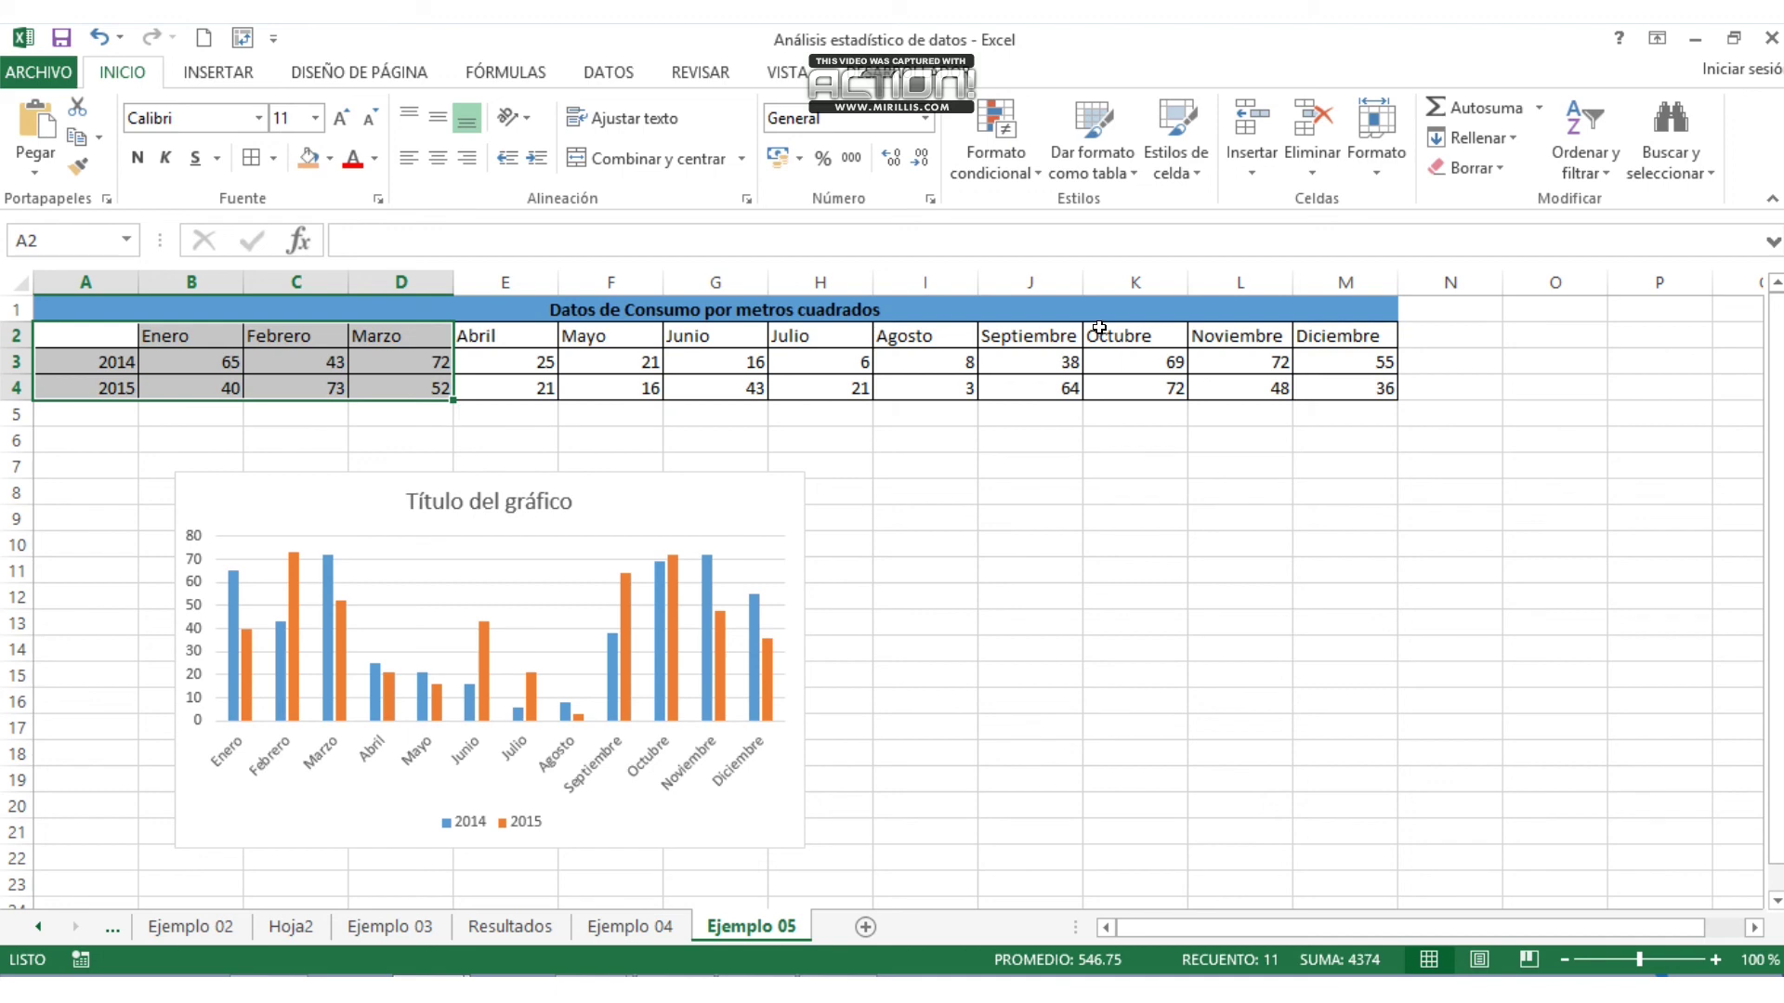
pyautogui.moveTo(1099, 329); pyautogui.dragTo(1315, 385)
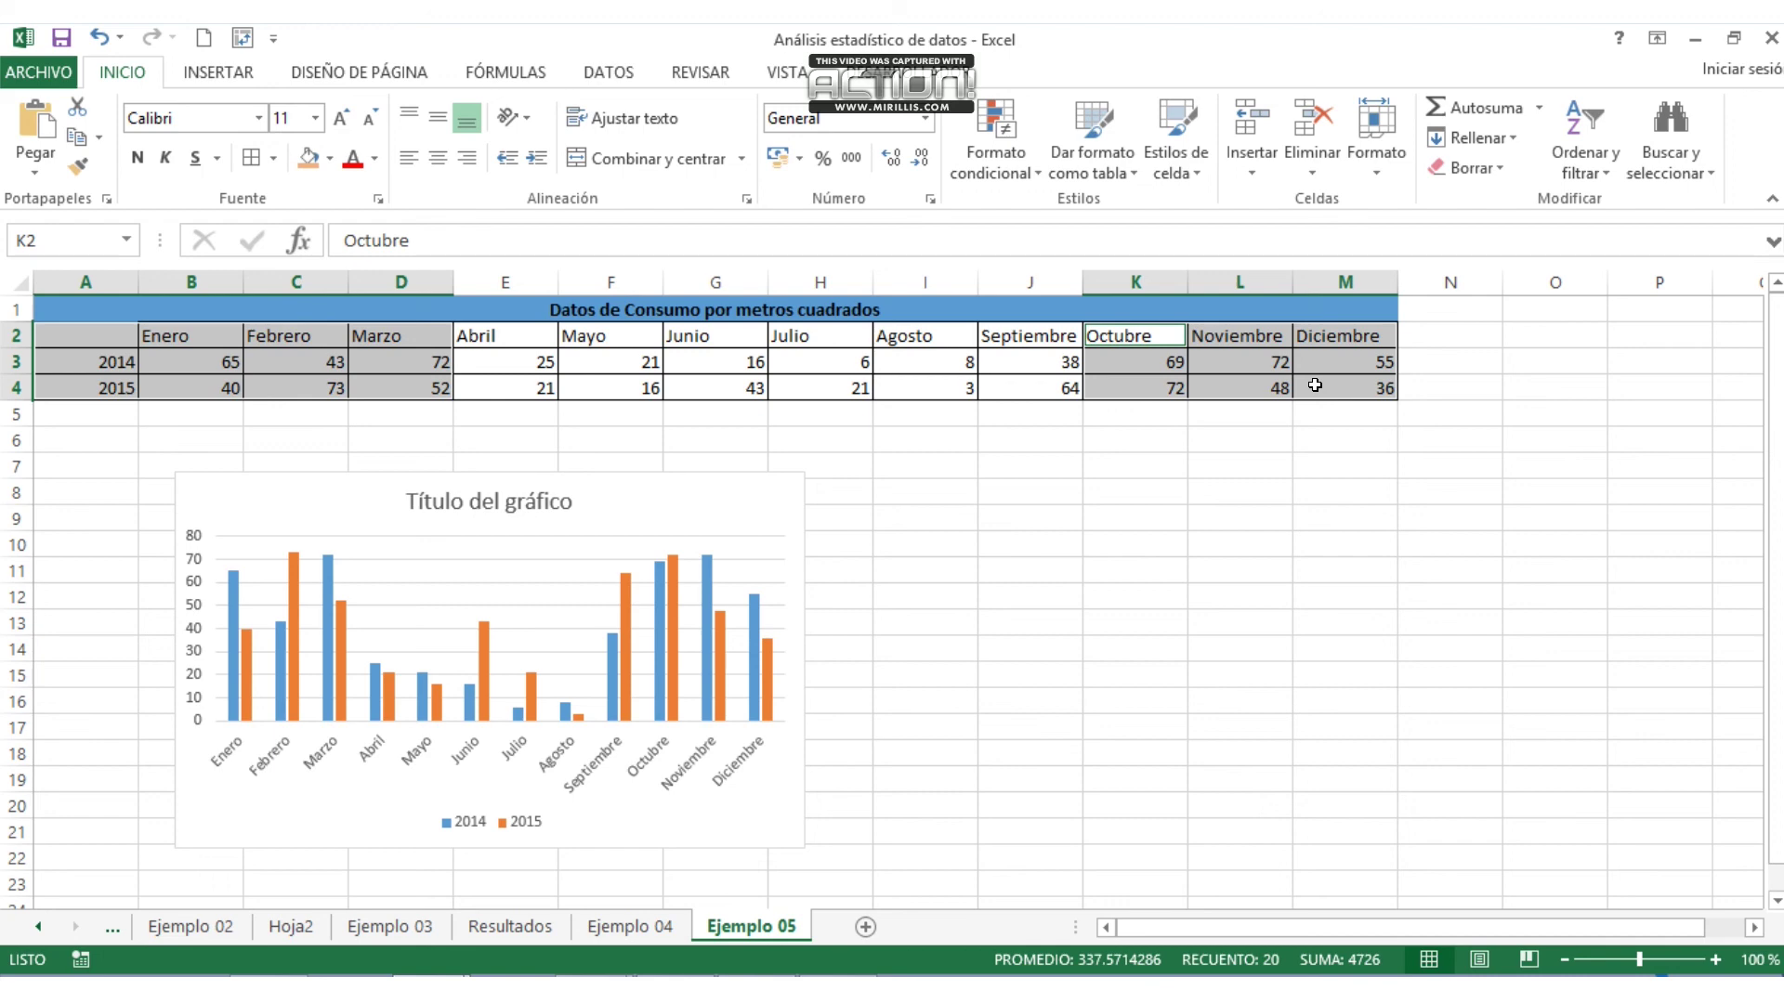
pyautogui.click(1403, 542)
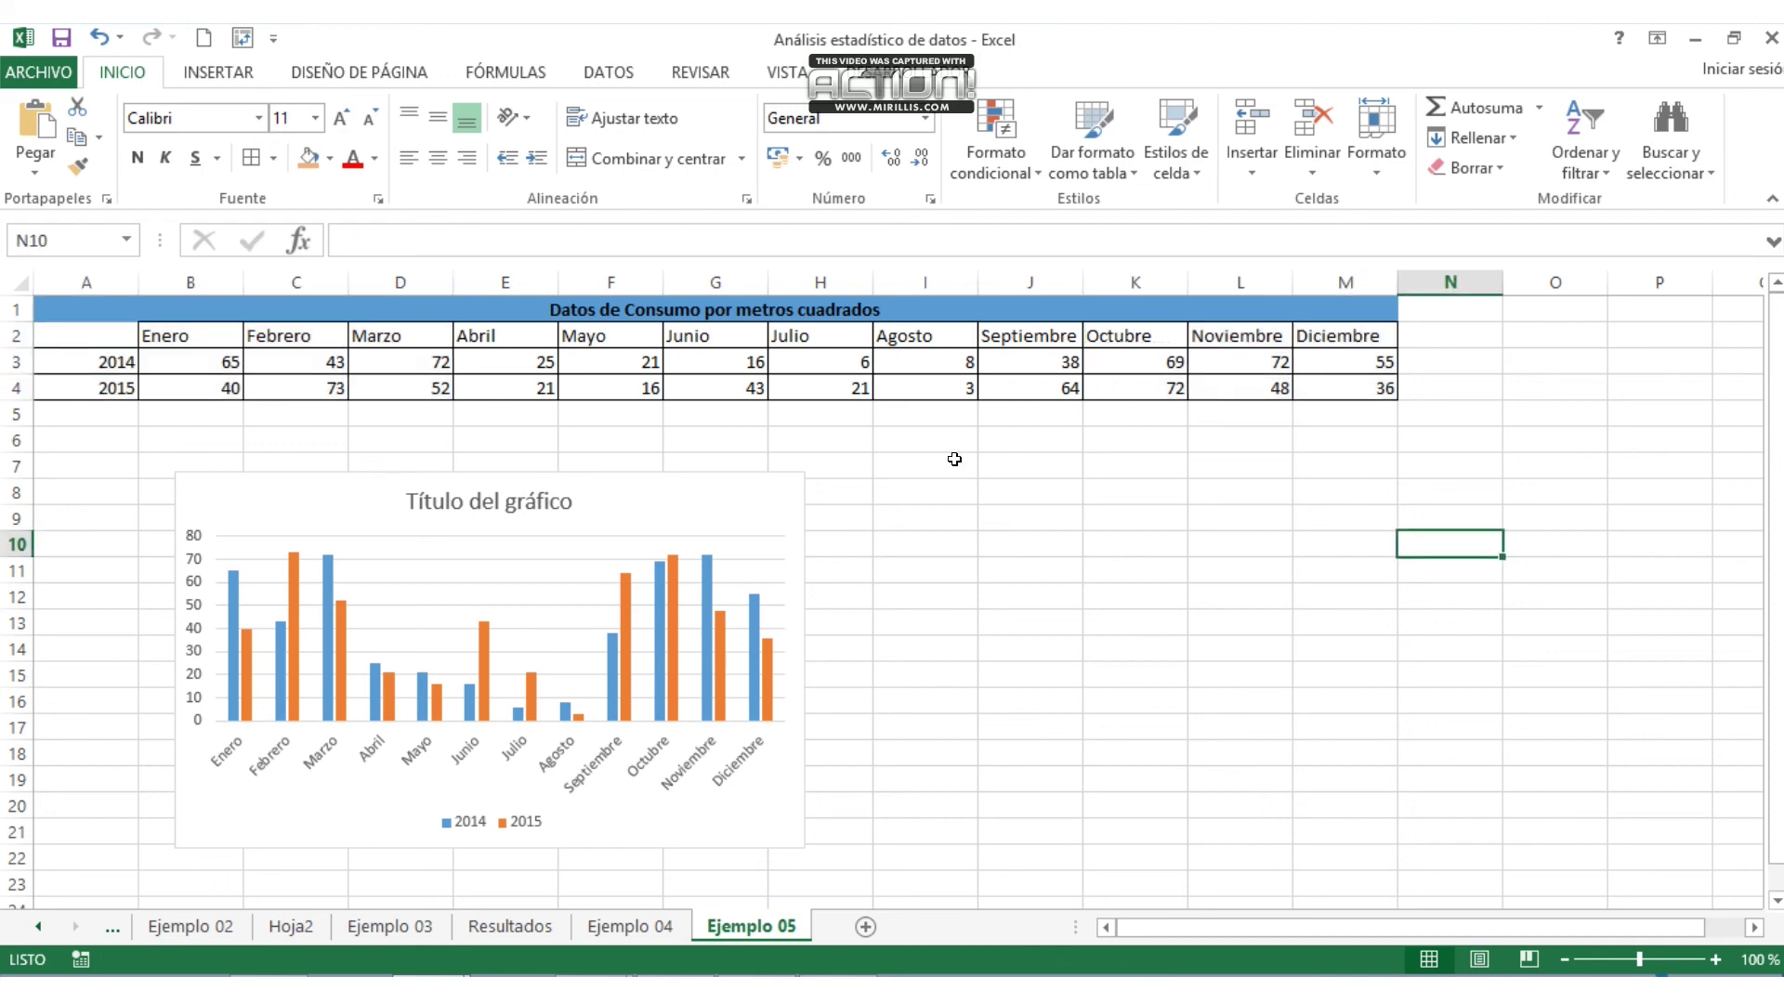
pyautogui.click(1250, 569)
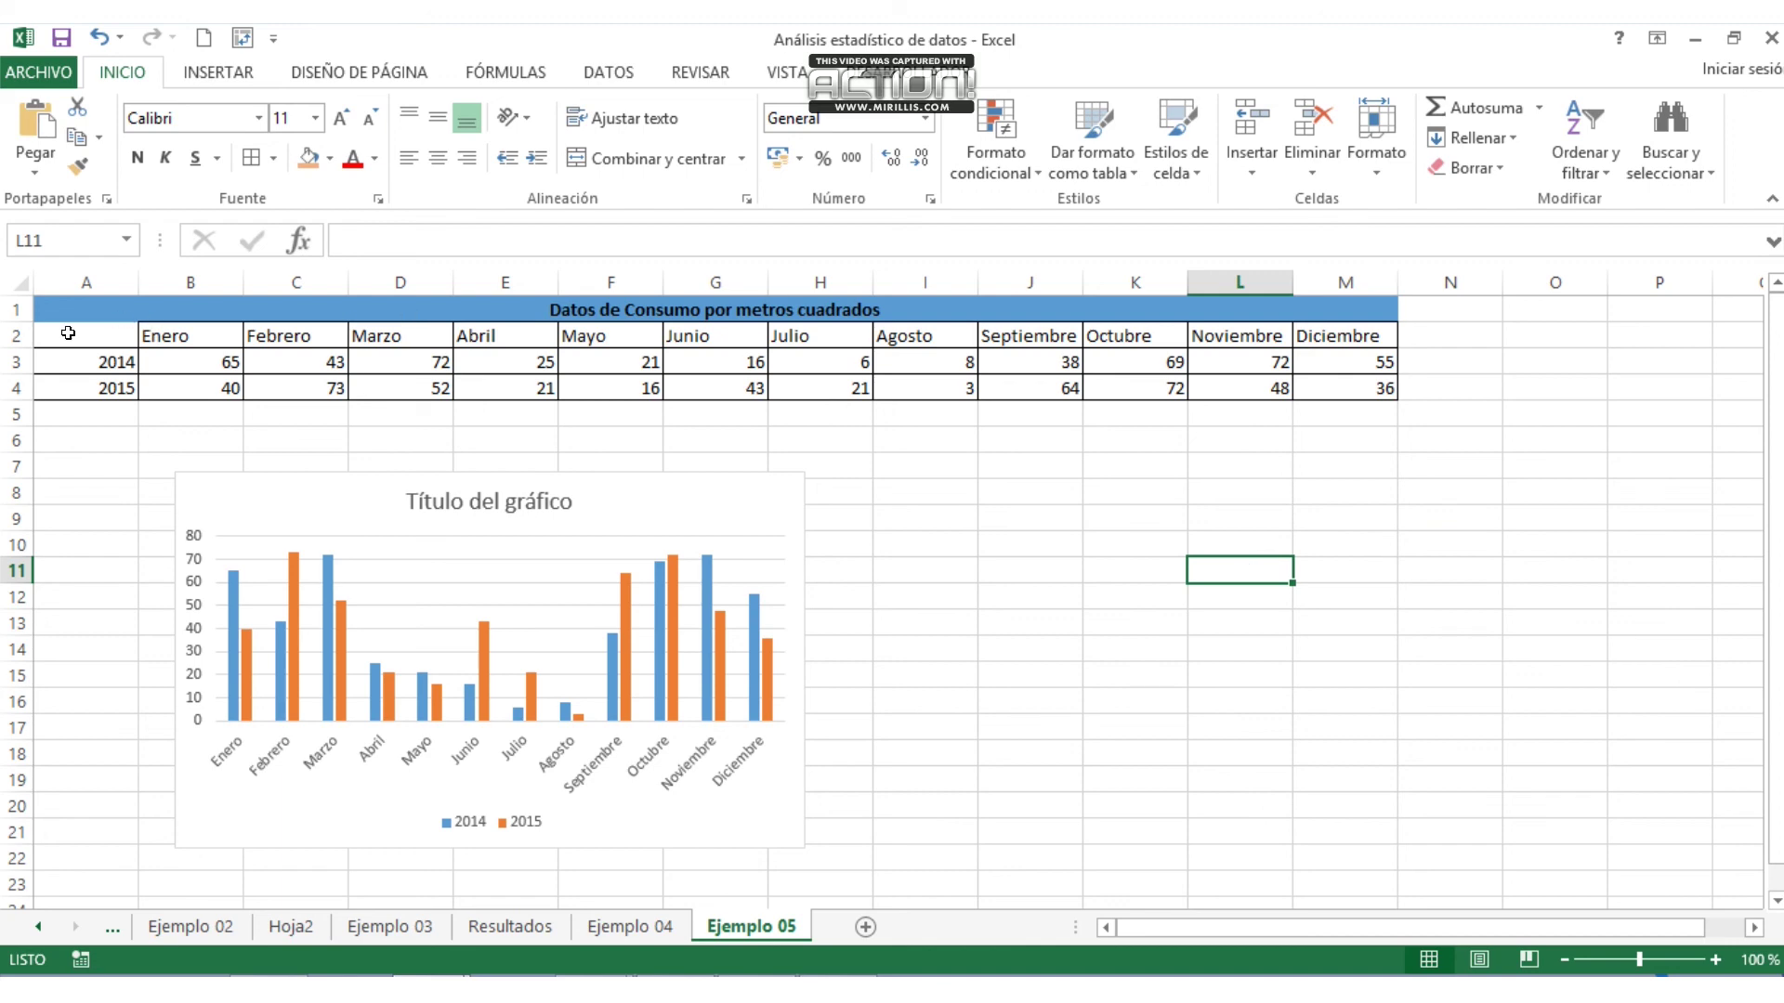
pyautogui.moveTo(99, 336); pyautogui.dragTo(391, 381)
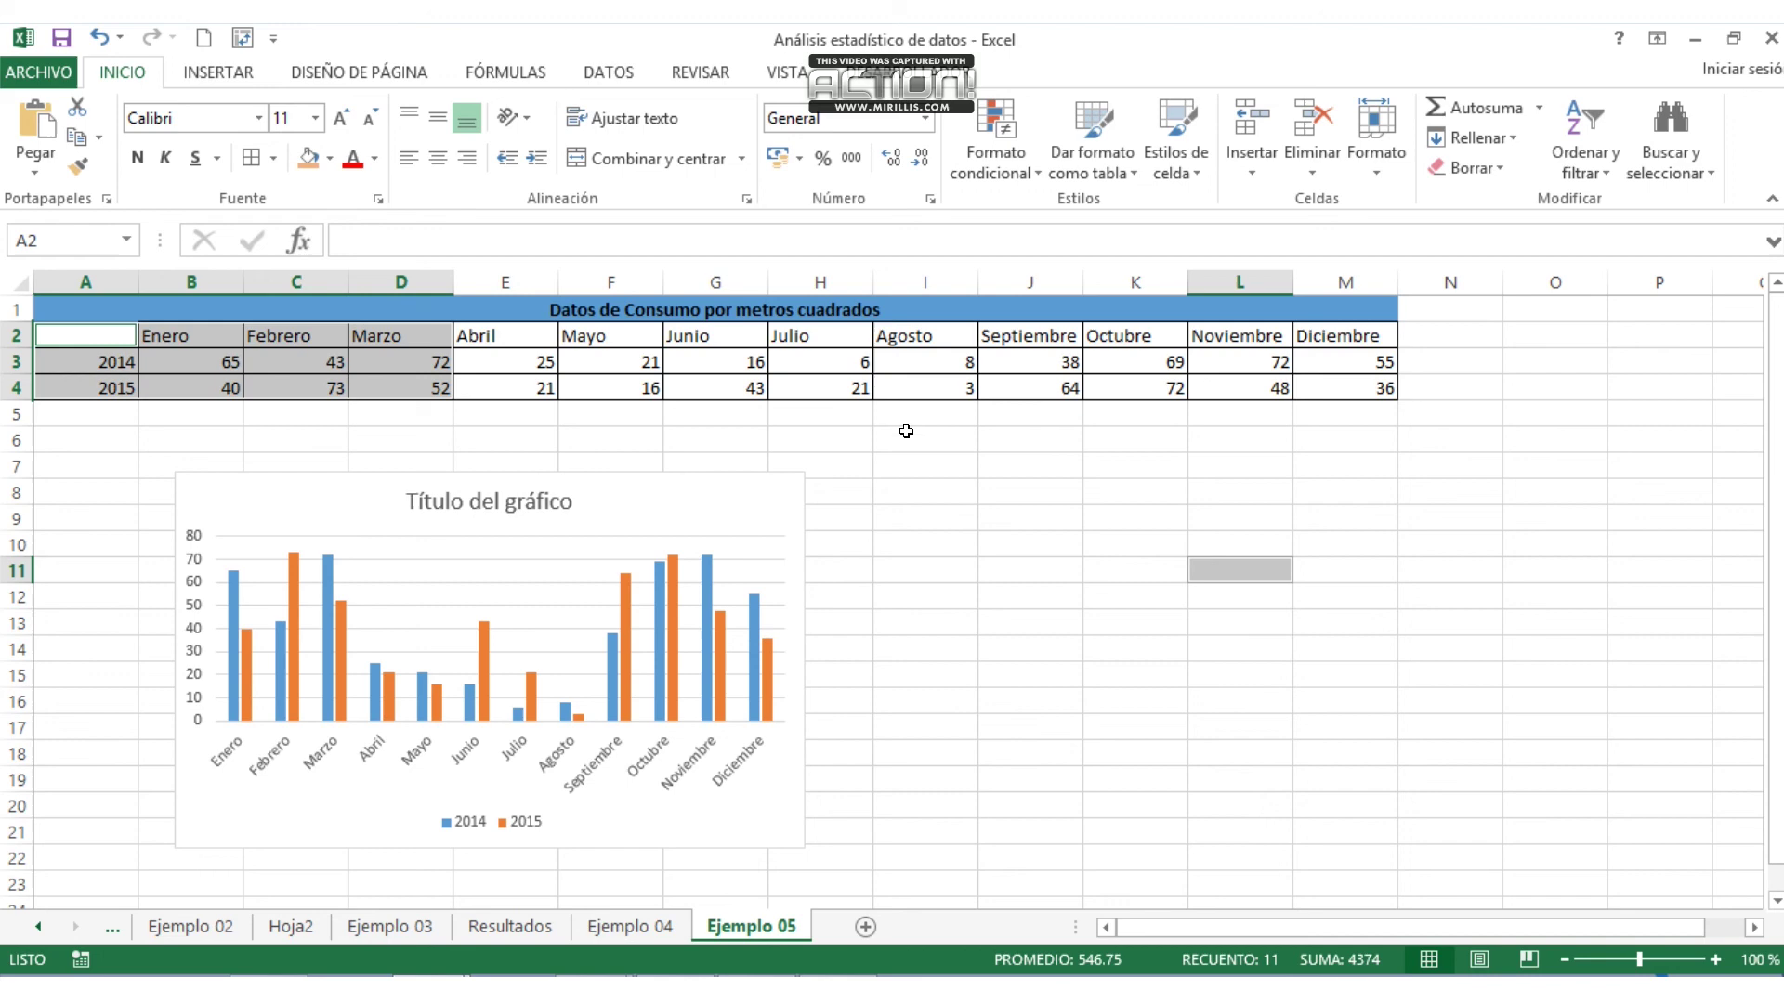
pyautogui.keyDown('ctrl'); pyautogui.click(1152, 324); pyautogui.keyUp('ctrl')
pyautogui.moveTo(1152, 321); pyautogui.dragTo(1348, 377)
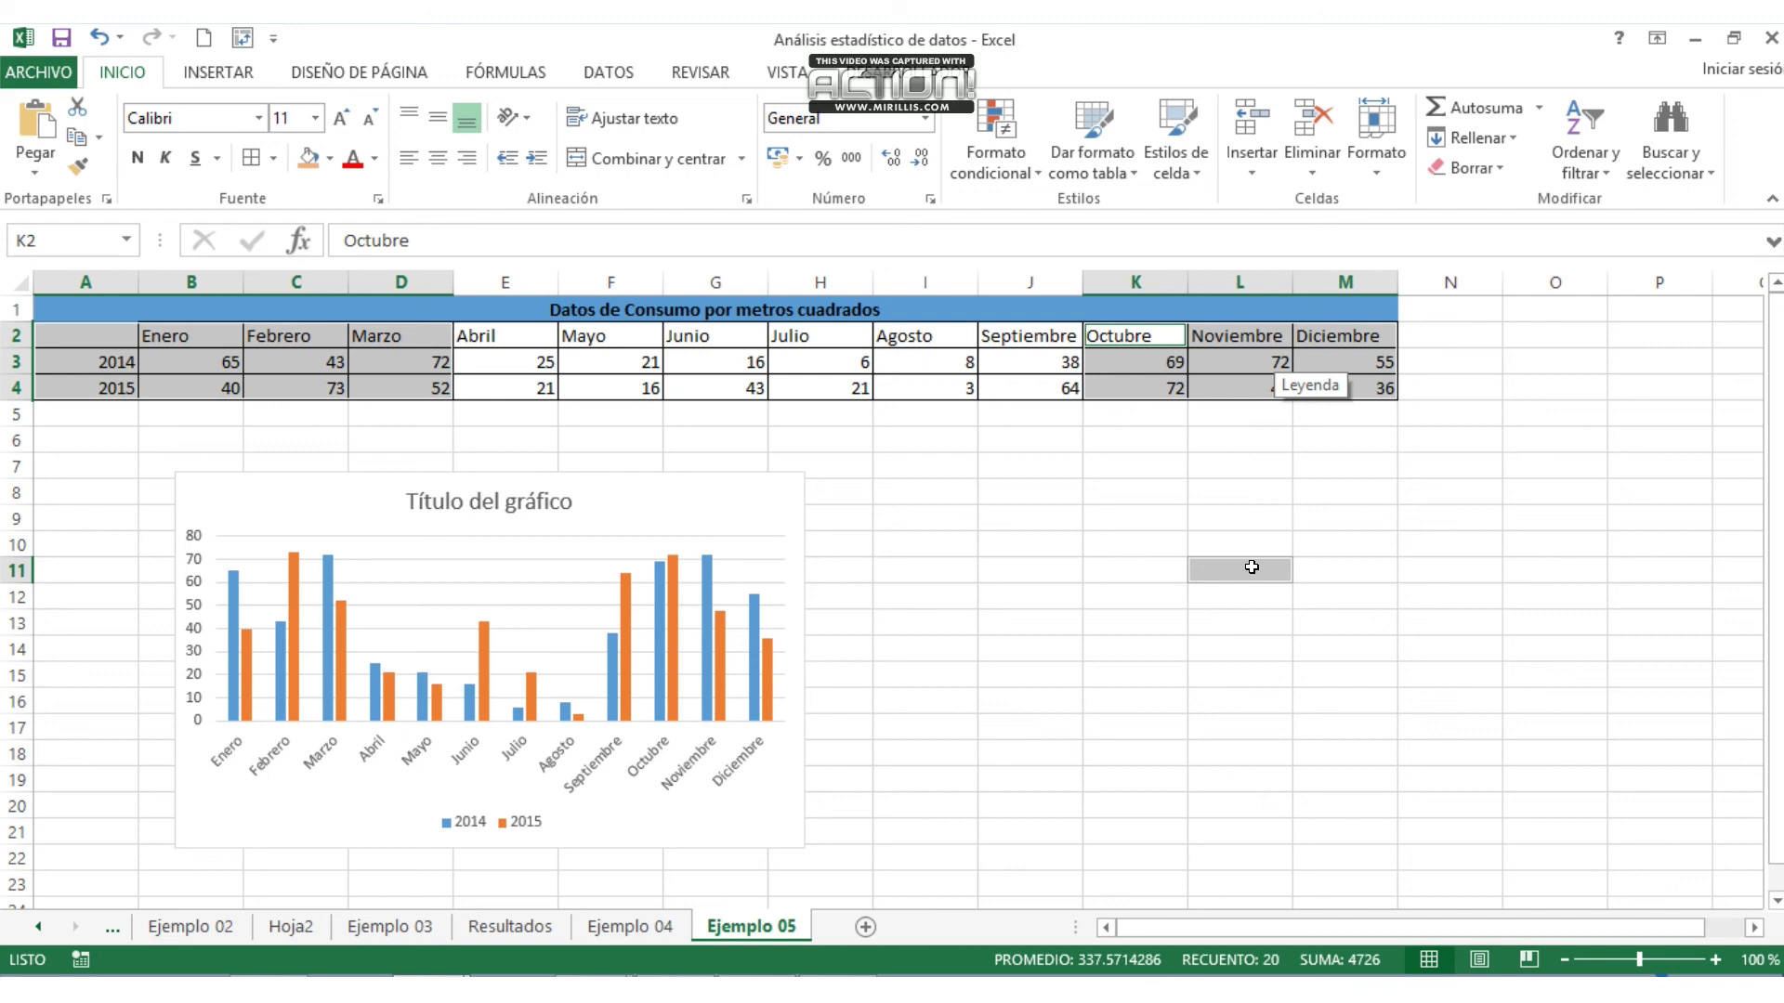
pyautogui.click(1385, 572)
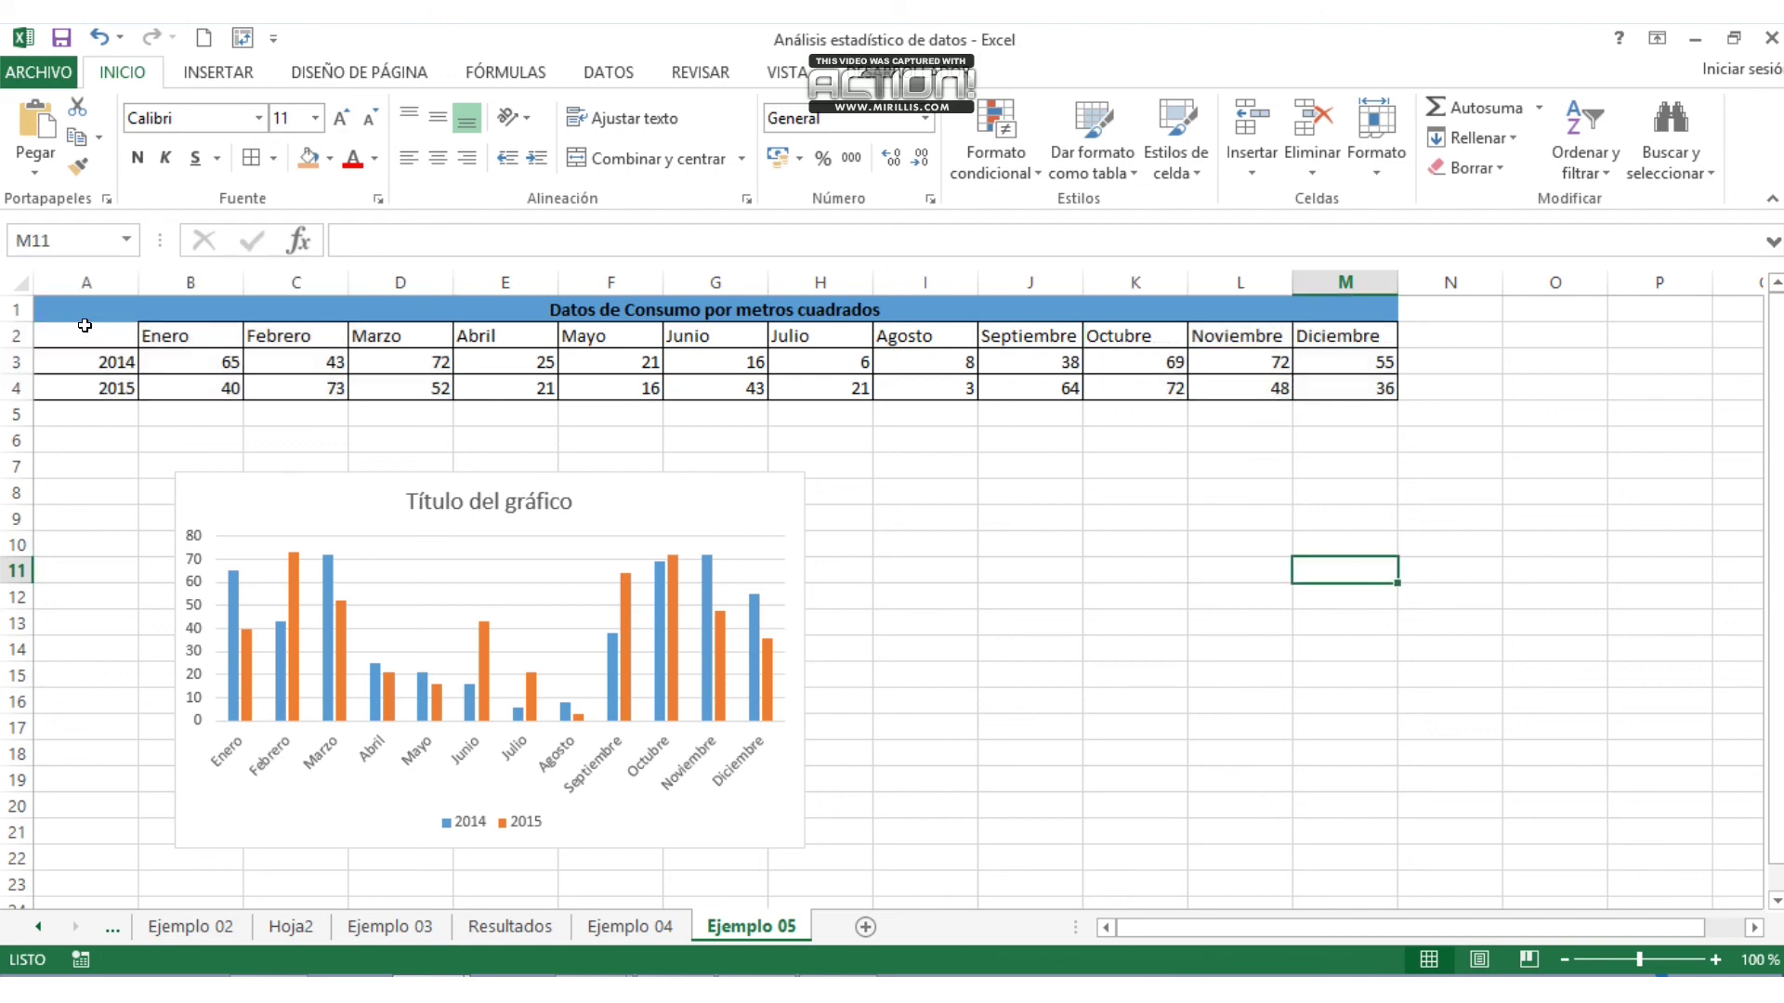
# - Insert a 2-D clustered column chart from the non-adjacent ranges A2:D4 (Enero to Marzo) and K2:M4 (Octubre to Diciembre)
pyautogui.moveTo(94, 333); pyautogui.dragTo(432, 390)
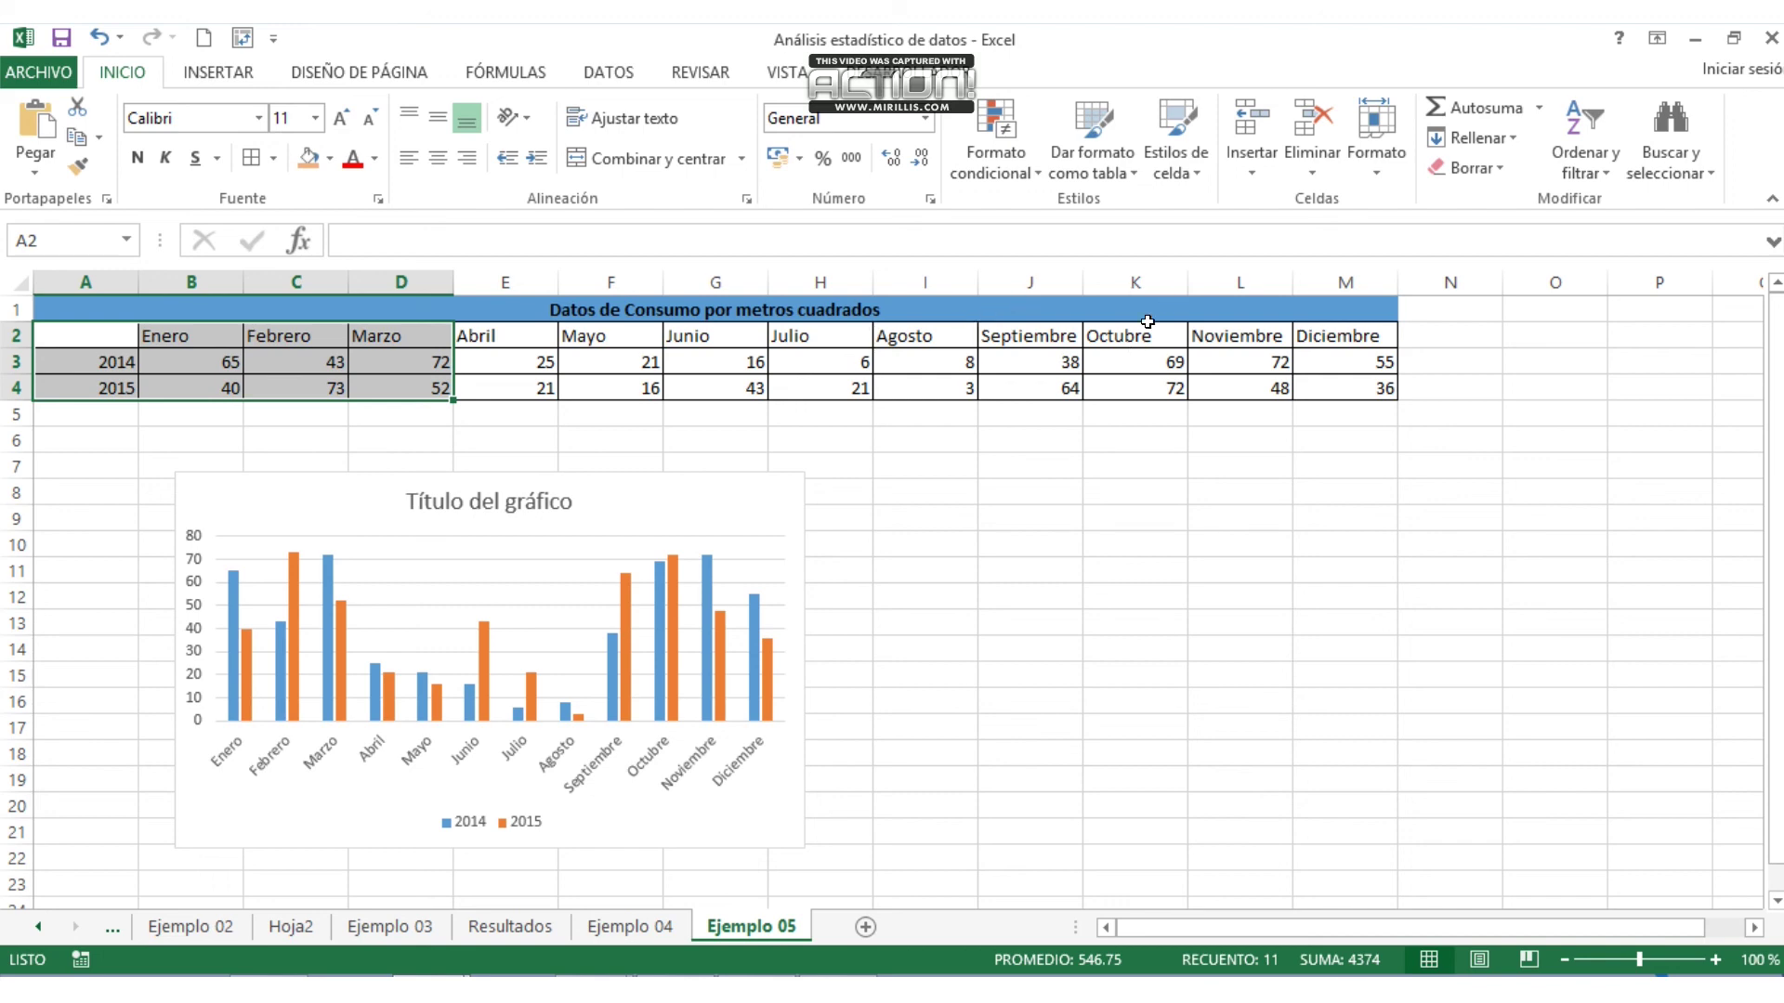
pyautogui.moveTo(1144, 334); pyautogui.dragTo(1343, 388)
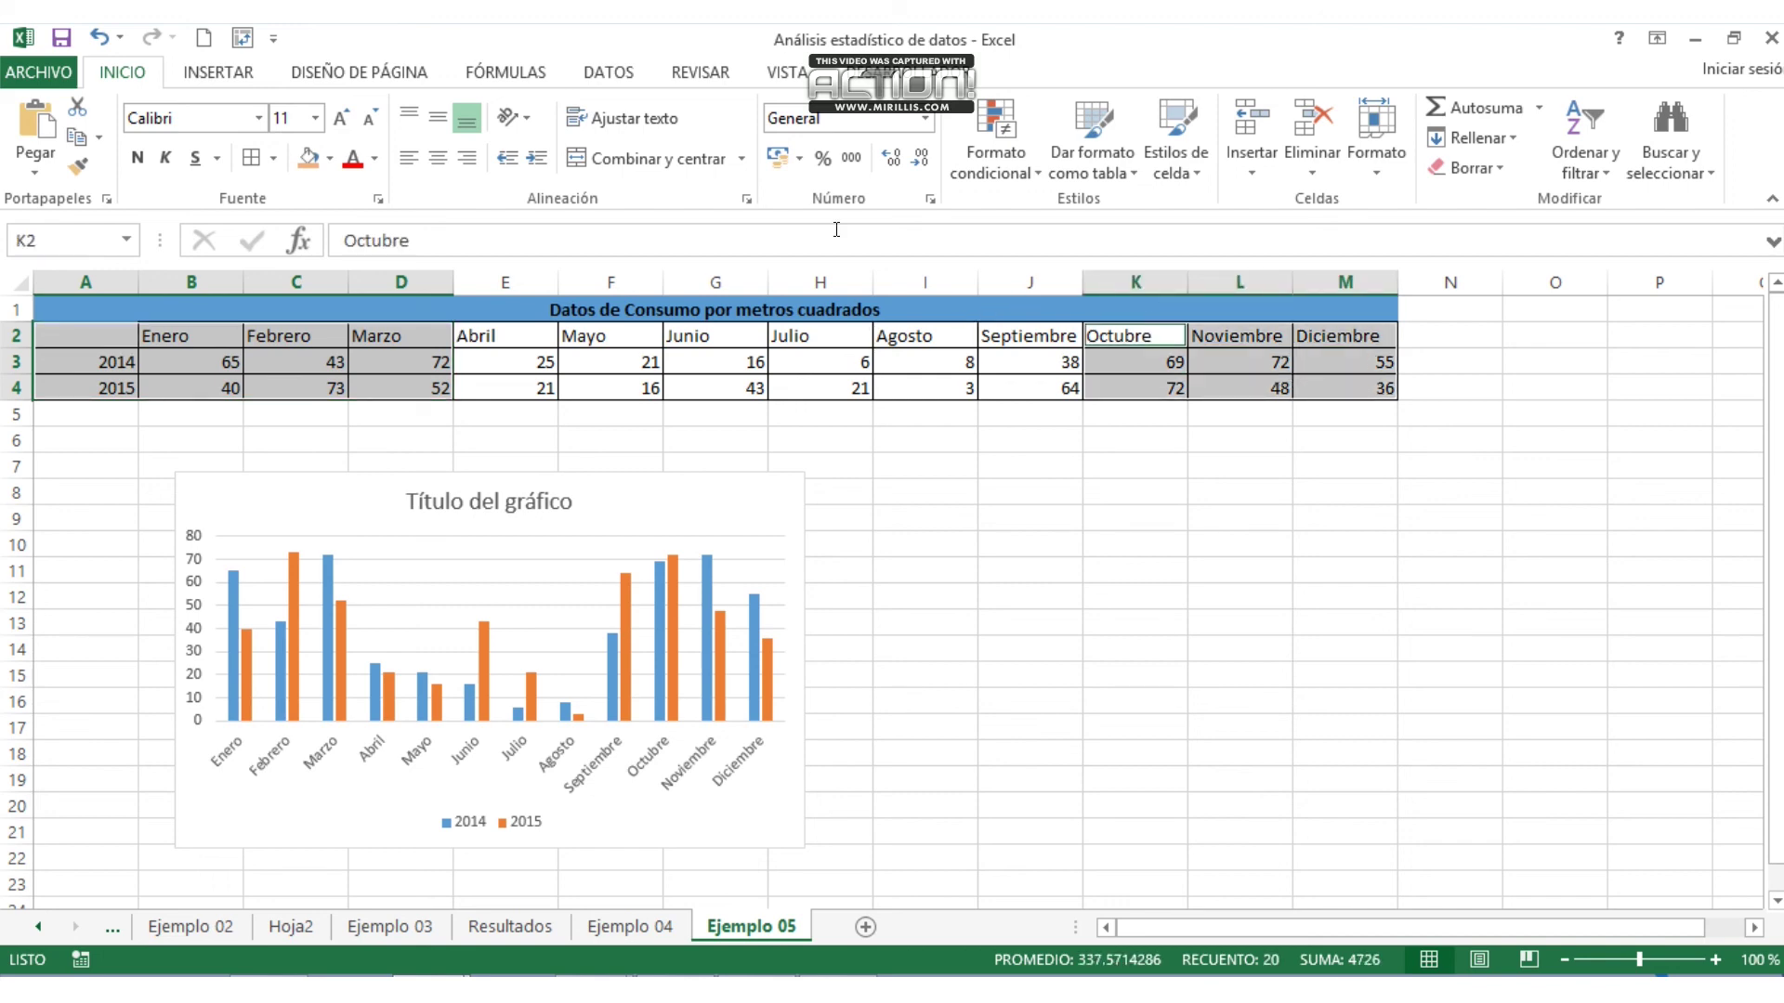
pyautogui.click(225, 74)
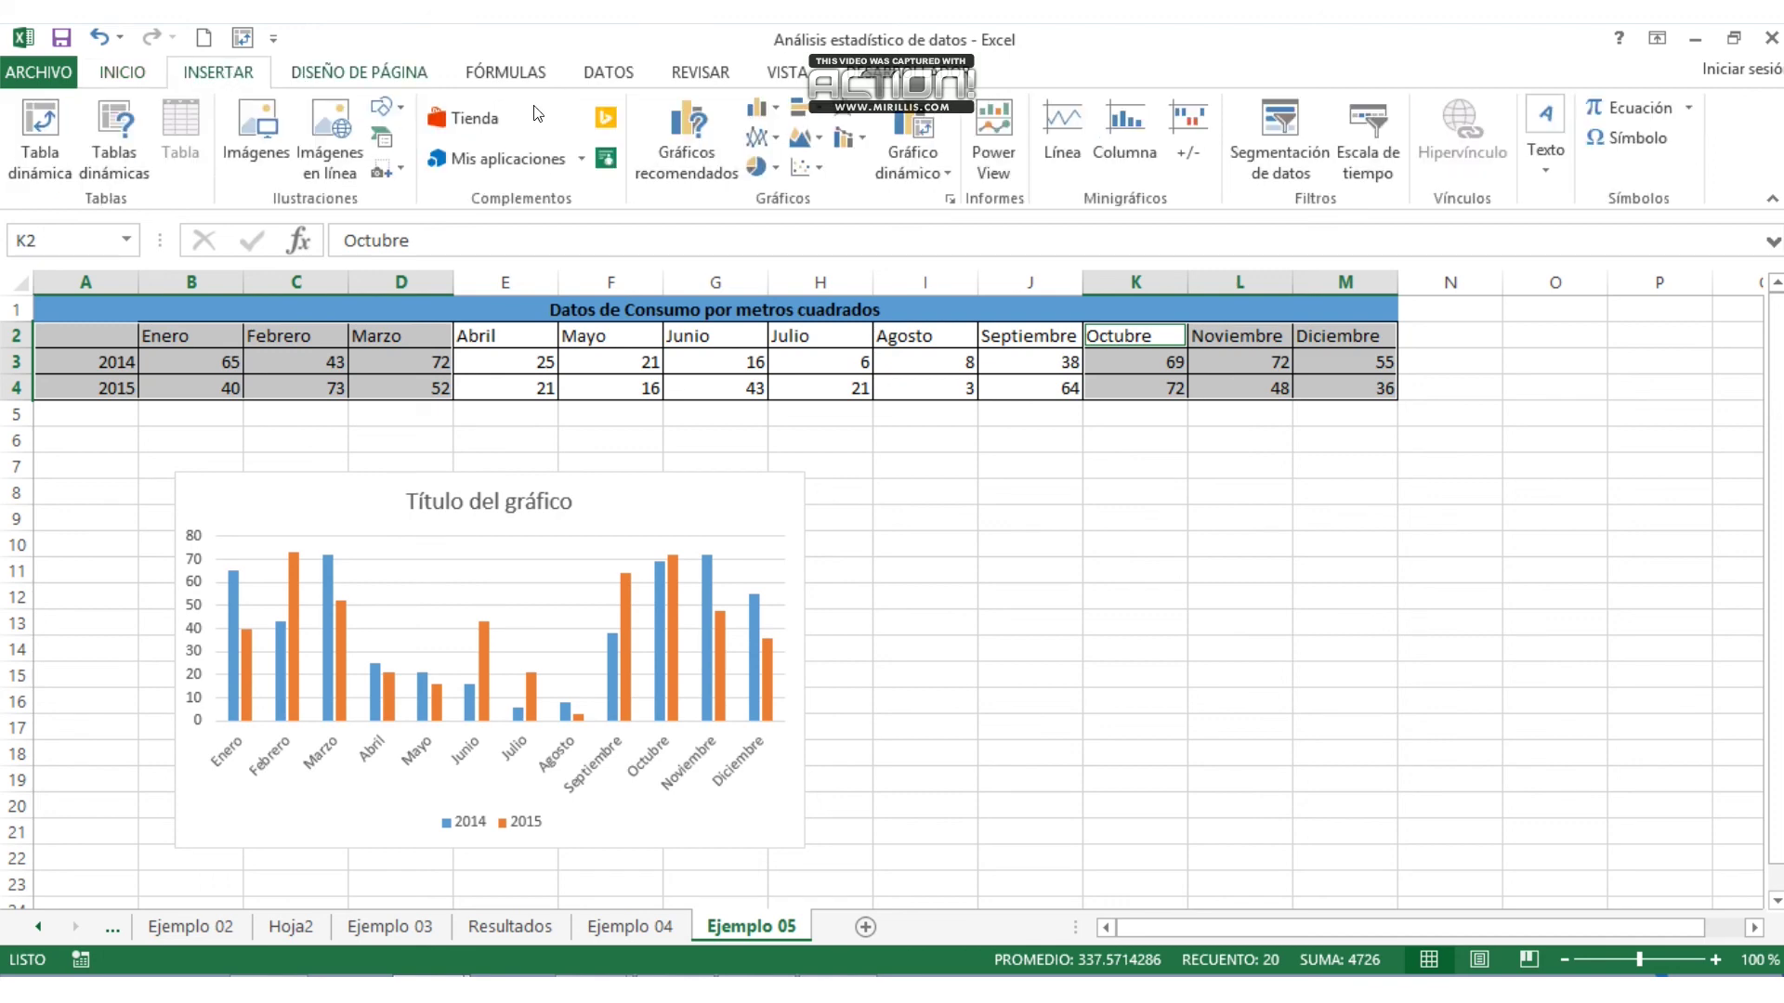
pyautogui.click(777, 110)
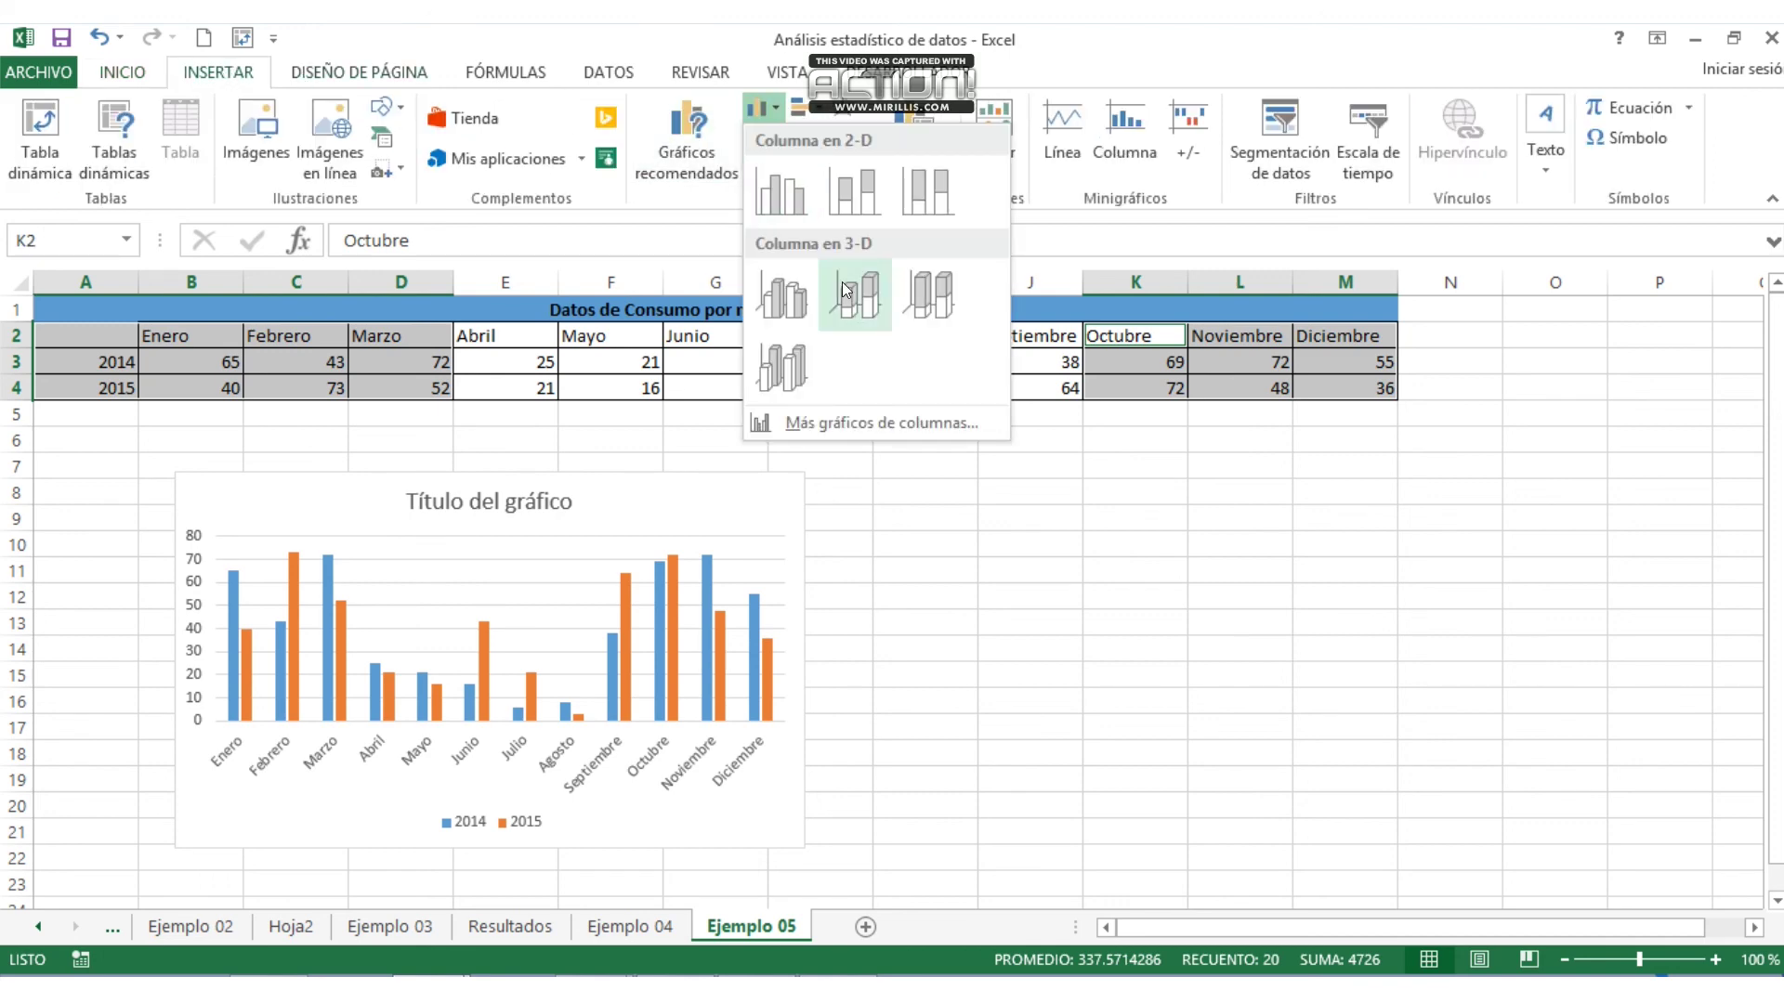
pyautogui.click(792, 209)
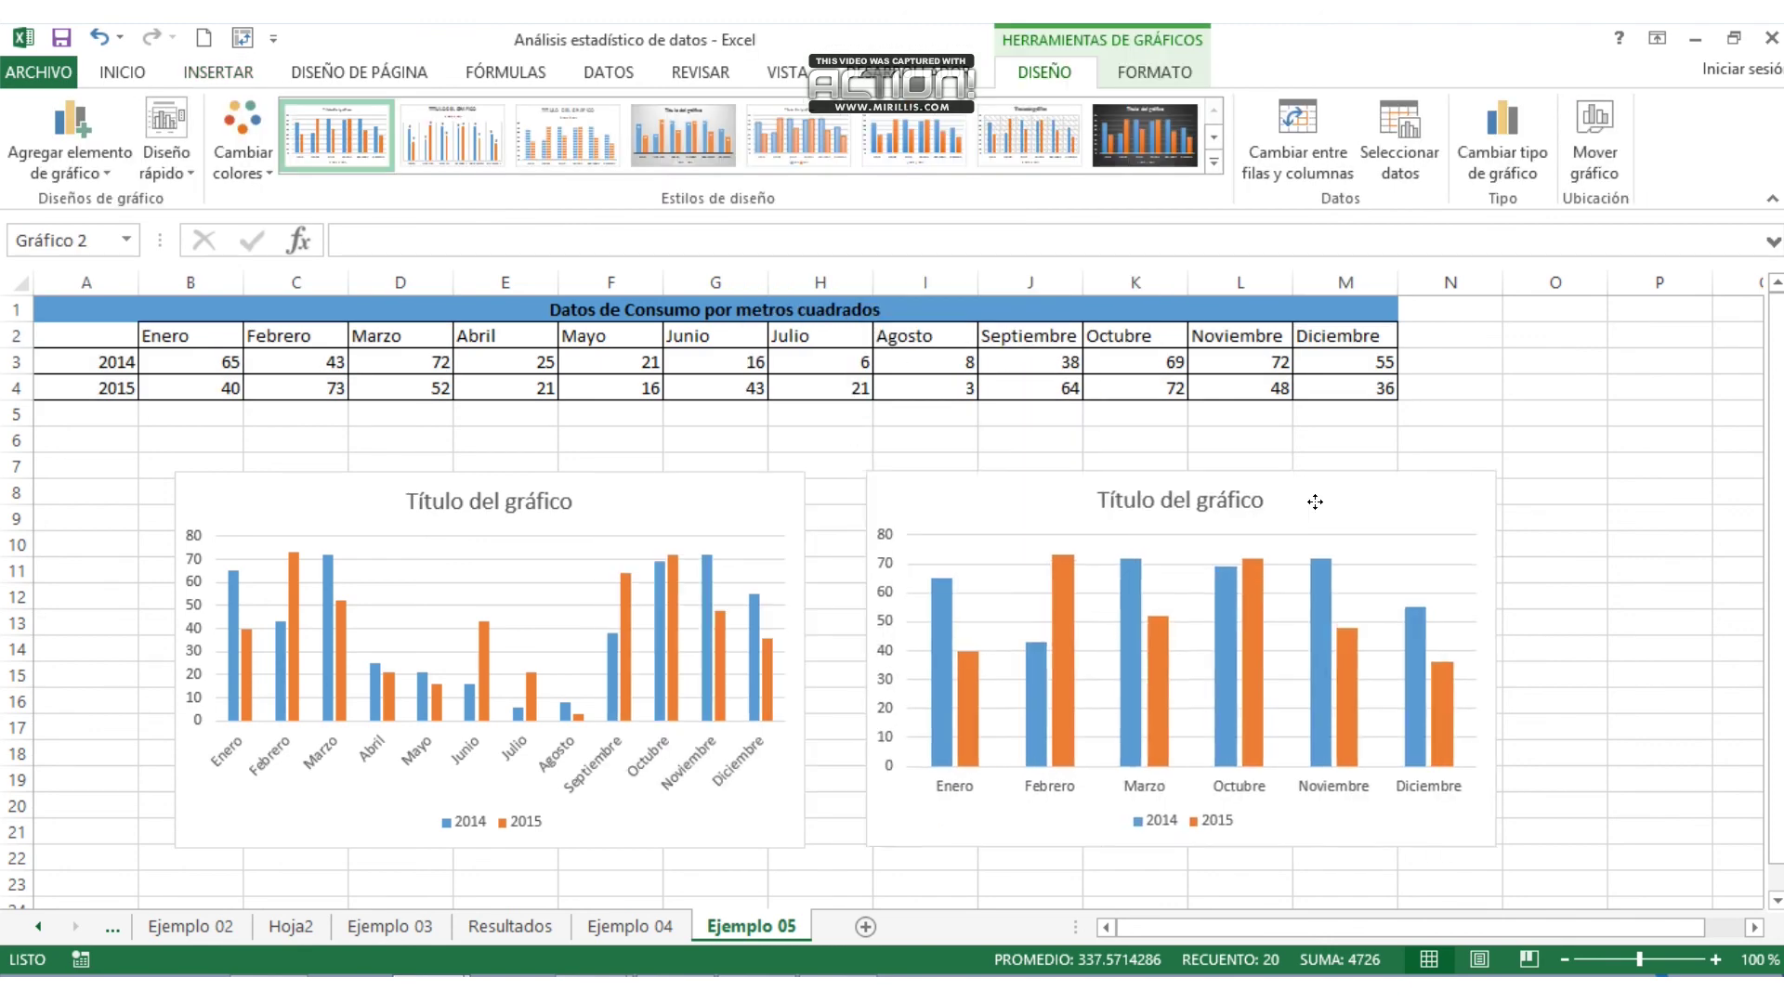
pyautogui.click(1089, 383)
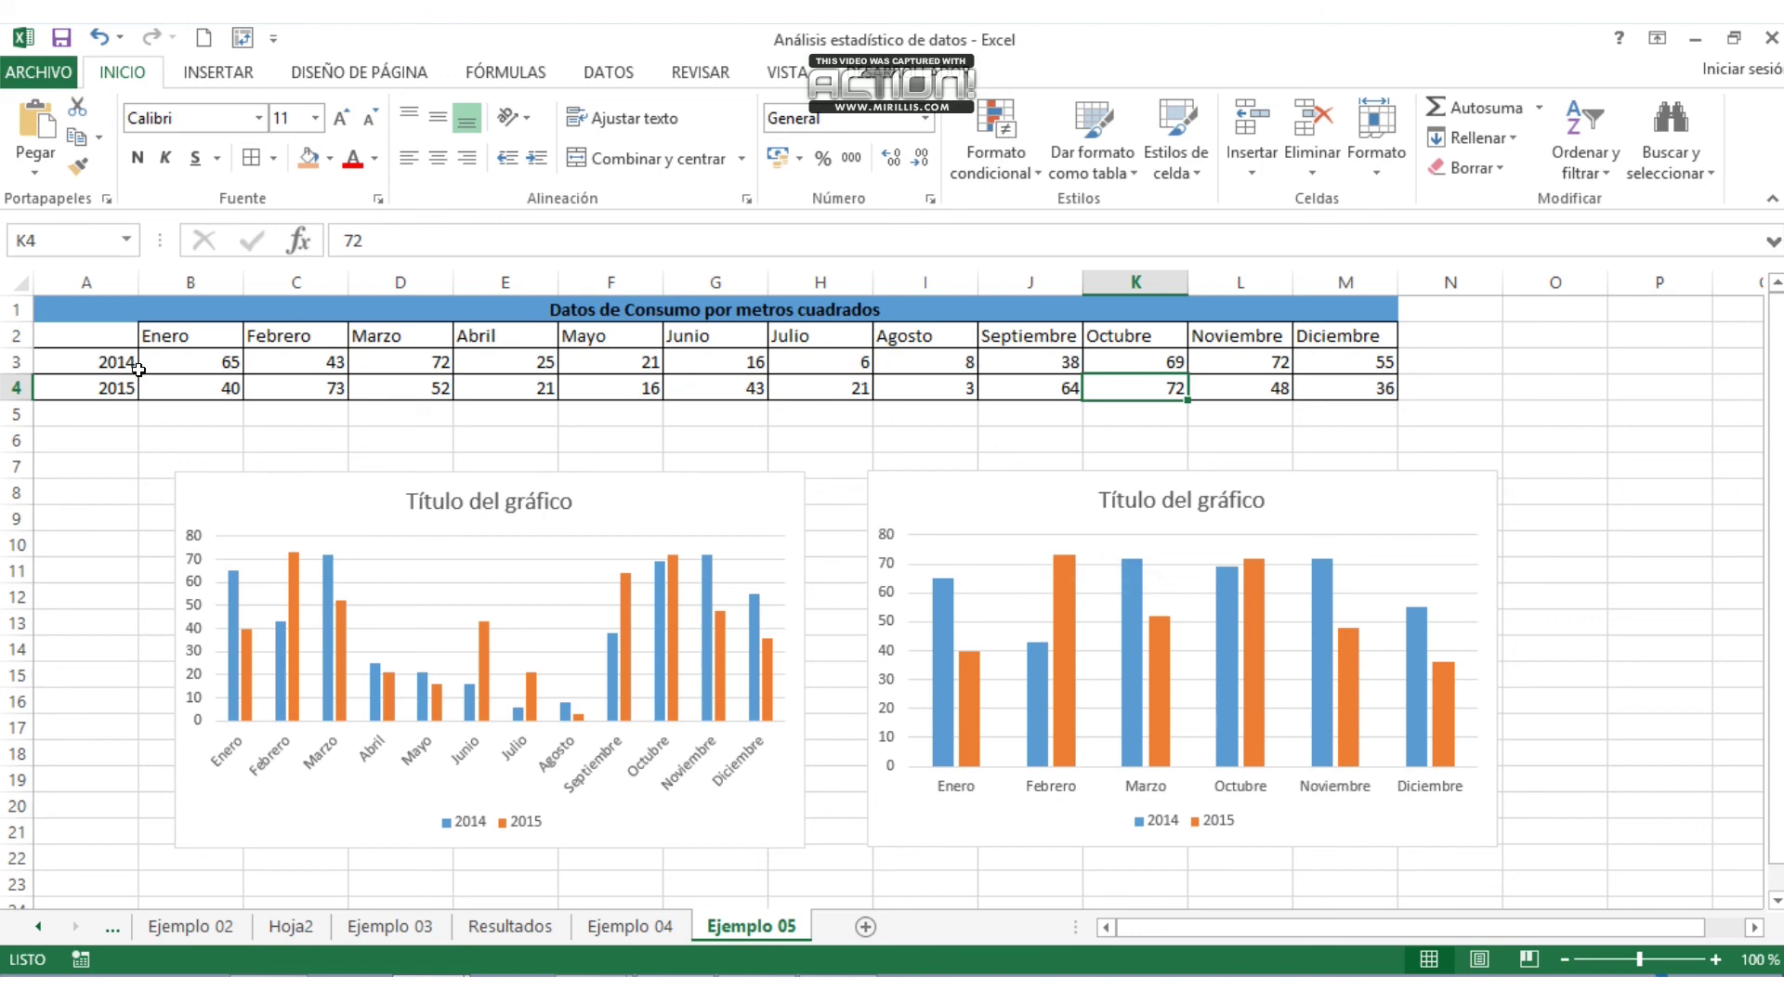
# - Try to create a column sparkline from the 2014 data in A2:M3 with cell B23 as its location
pyautogui.moveTo(181, 361); pyautogui.dragTo(1175, 363)
pyautogui.moveTo(61, 336); pyautogui.dragTo(1347, 361)
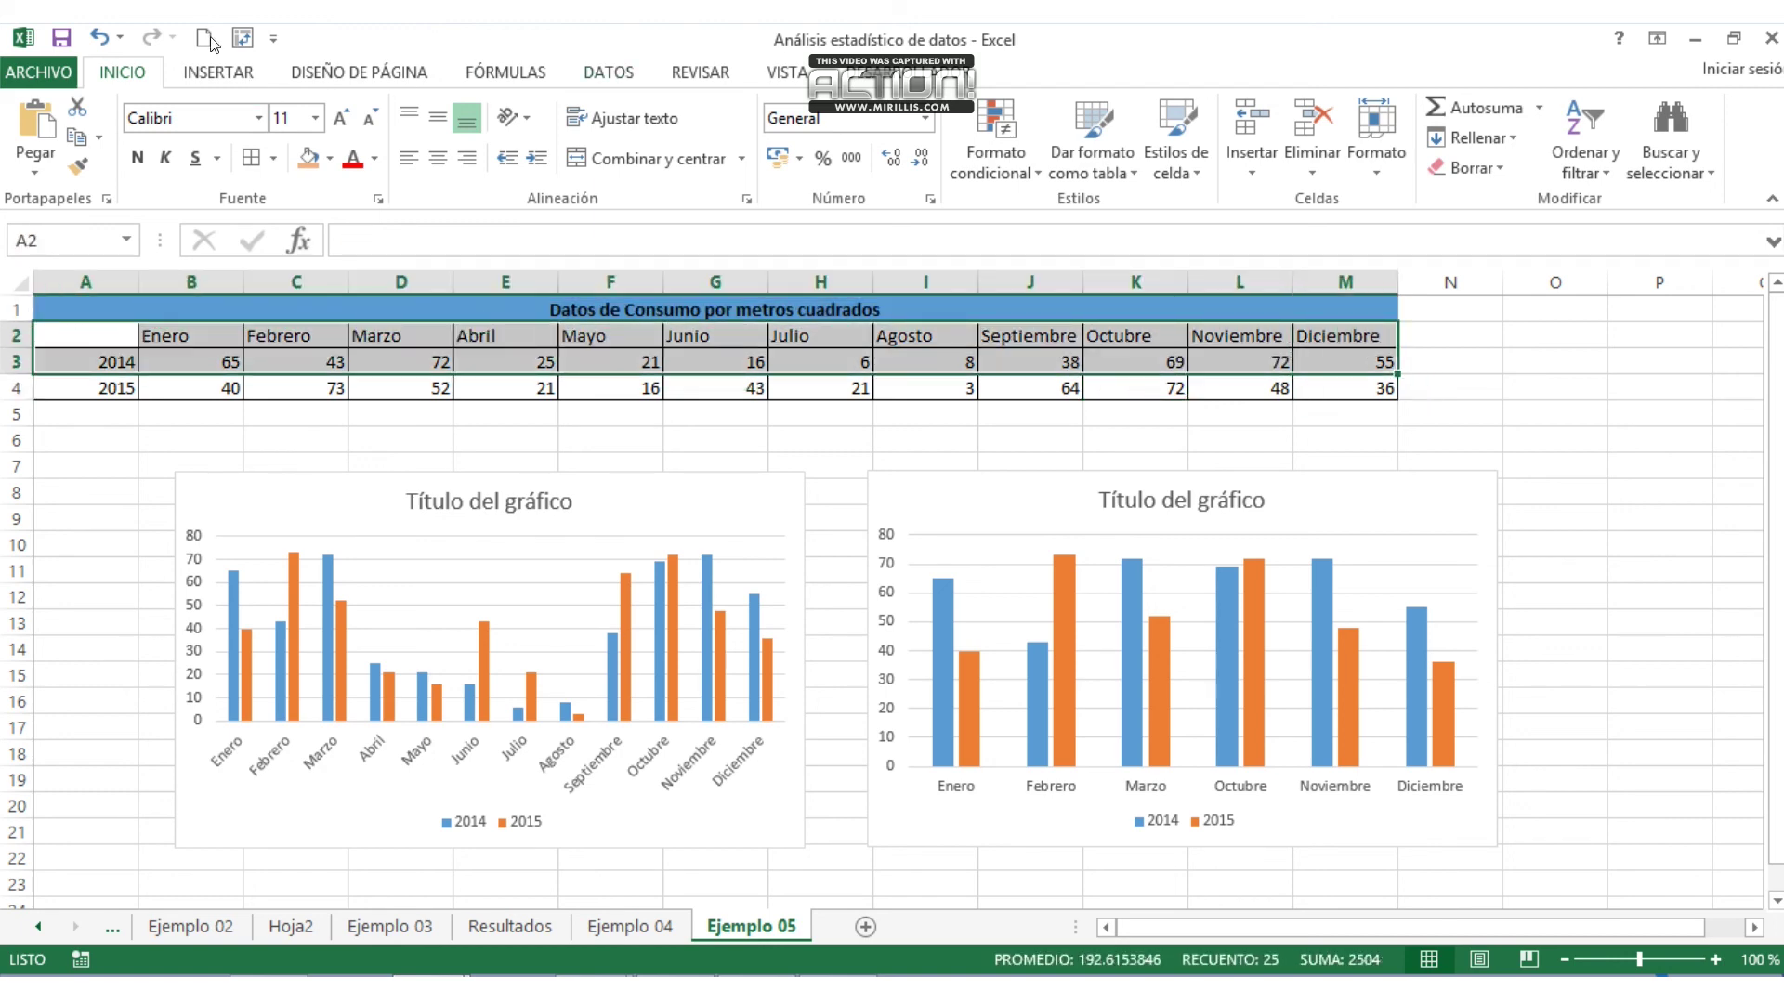
pyautogui.click(218, 73)
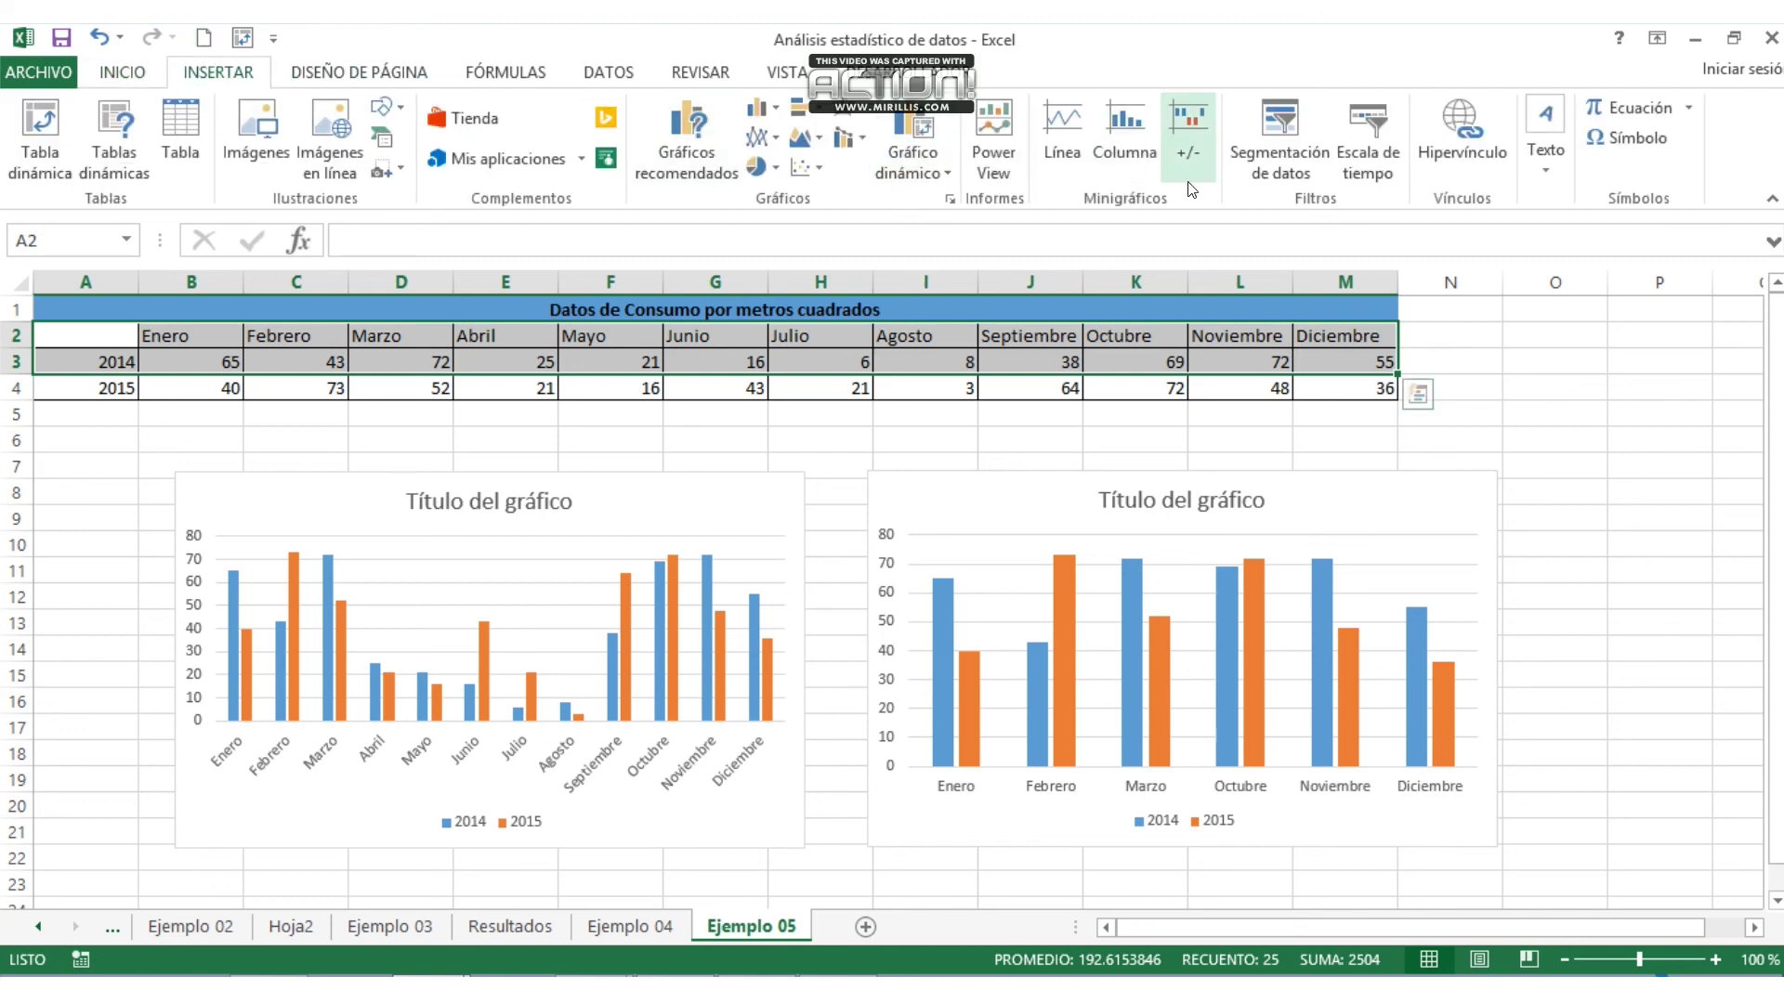
pyautogui.click(1126, 147)
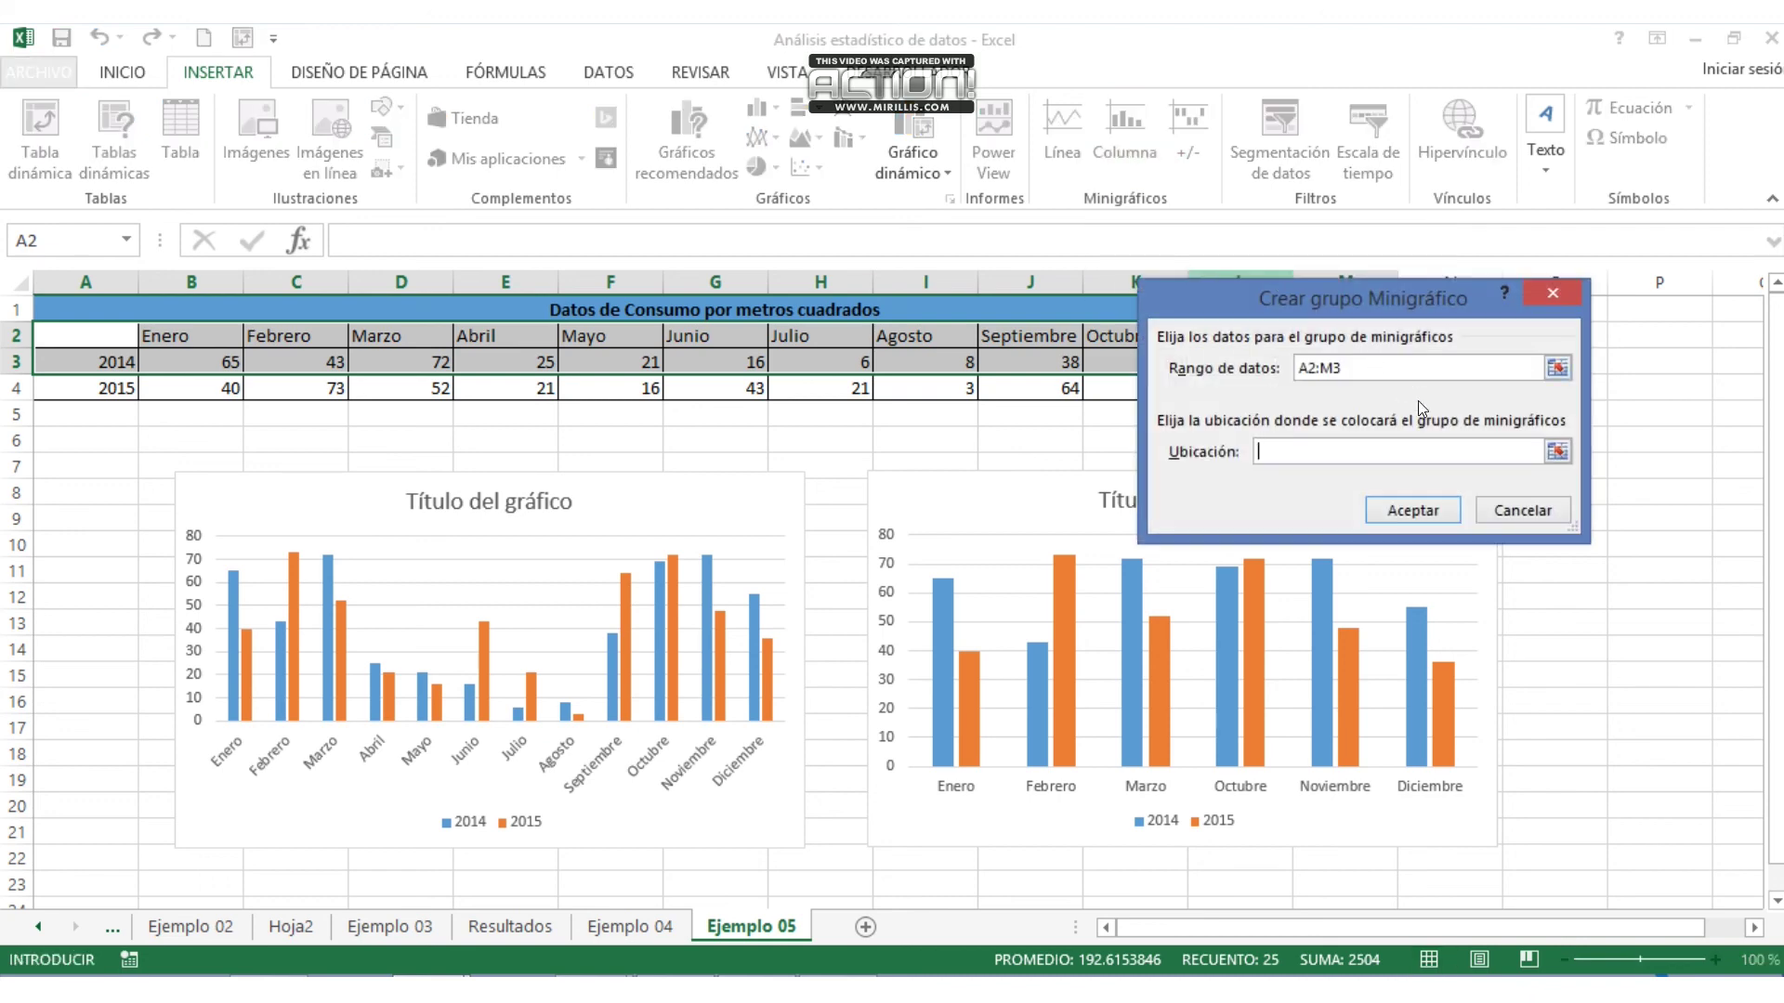
pyautogui.click(1555, 452)
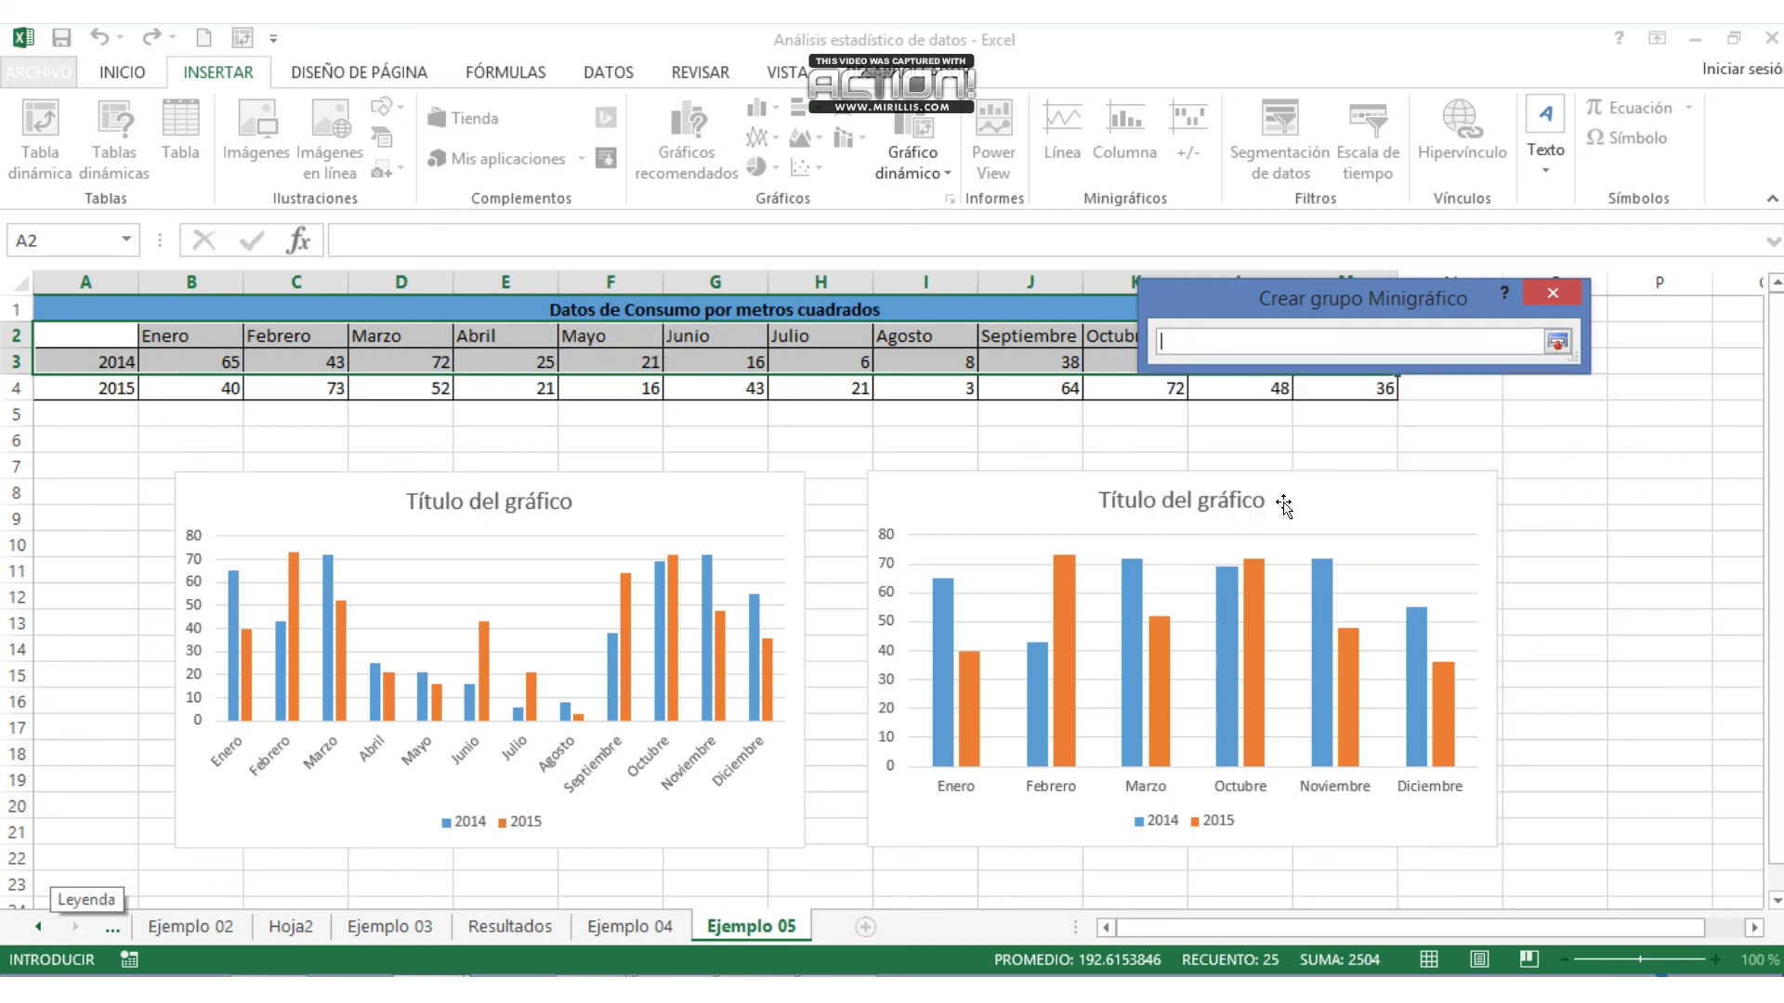
pyautogui.click(148, 883)
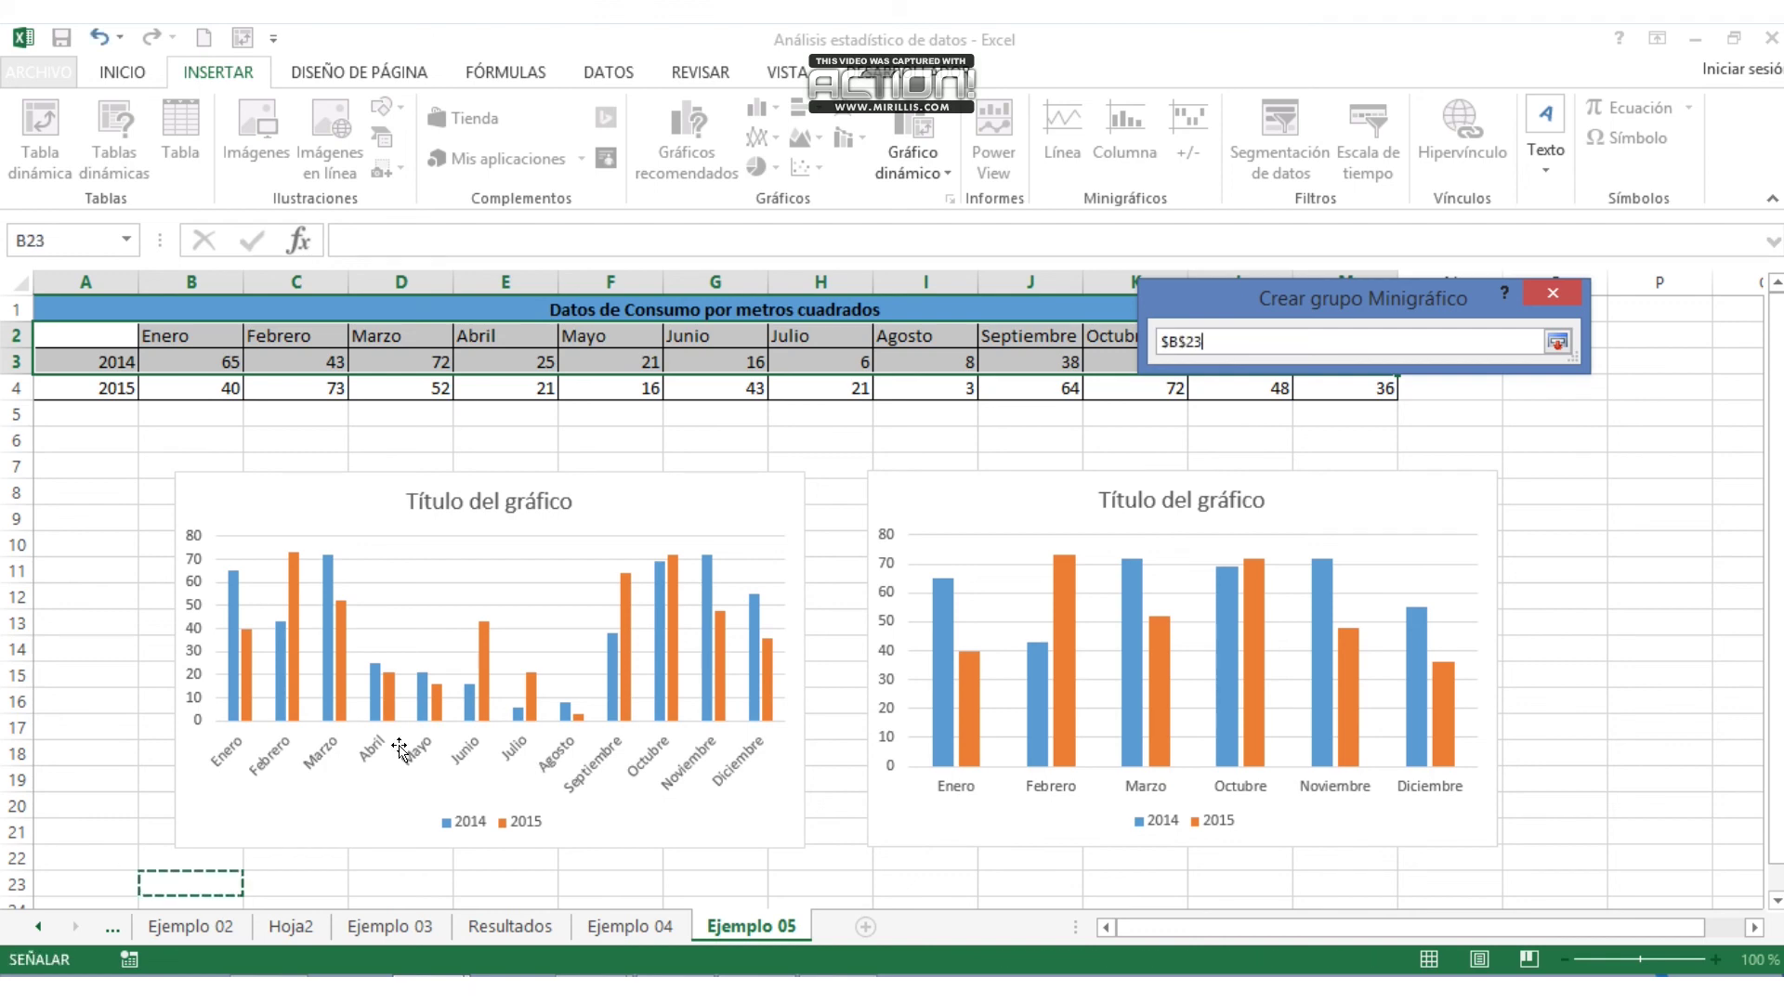
pyautogui.click(1556, 342)
pyautogui.click(1444, 503)
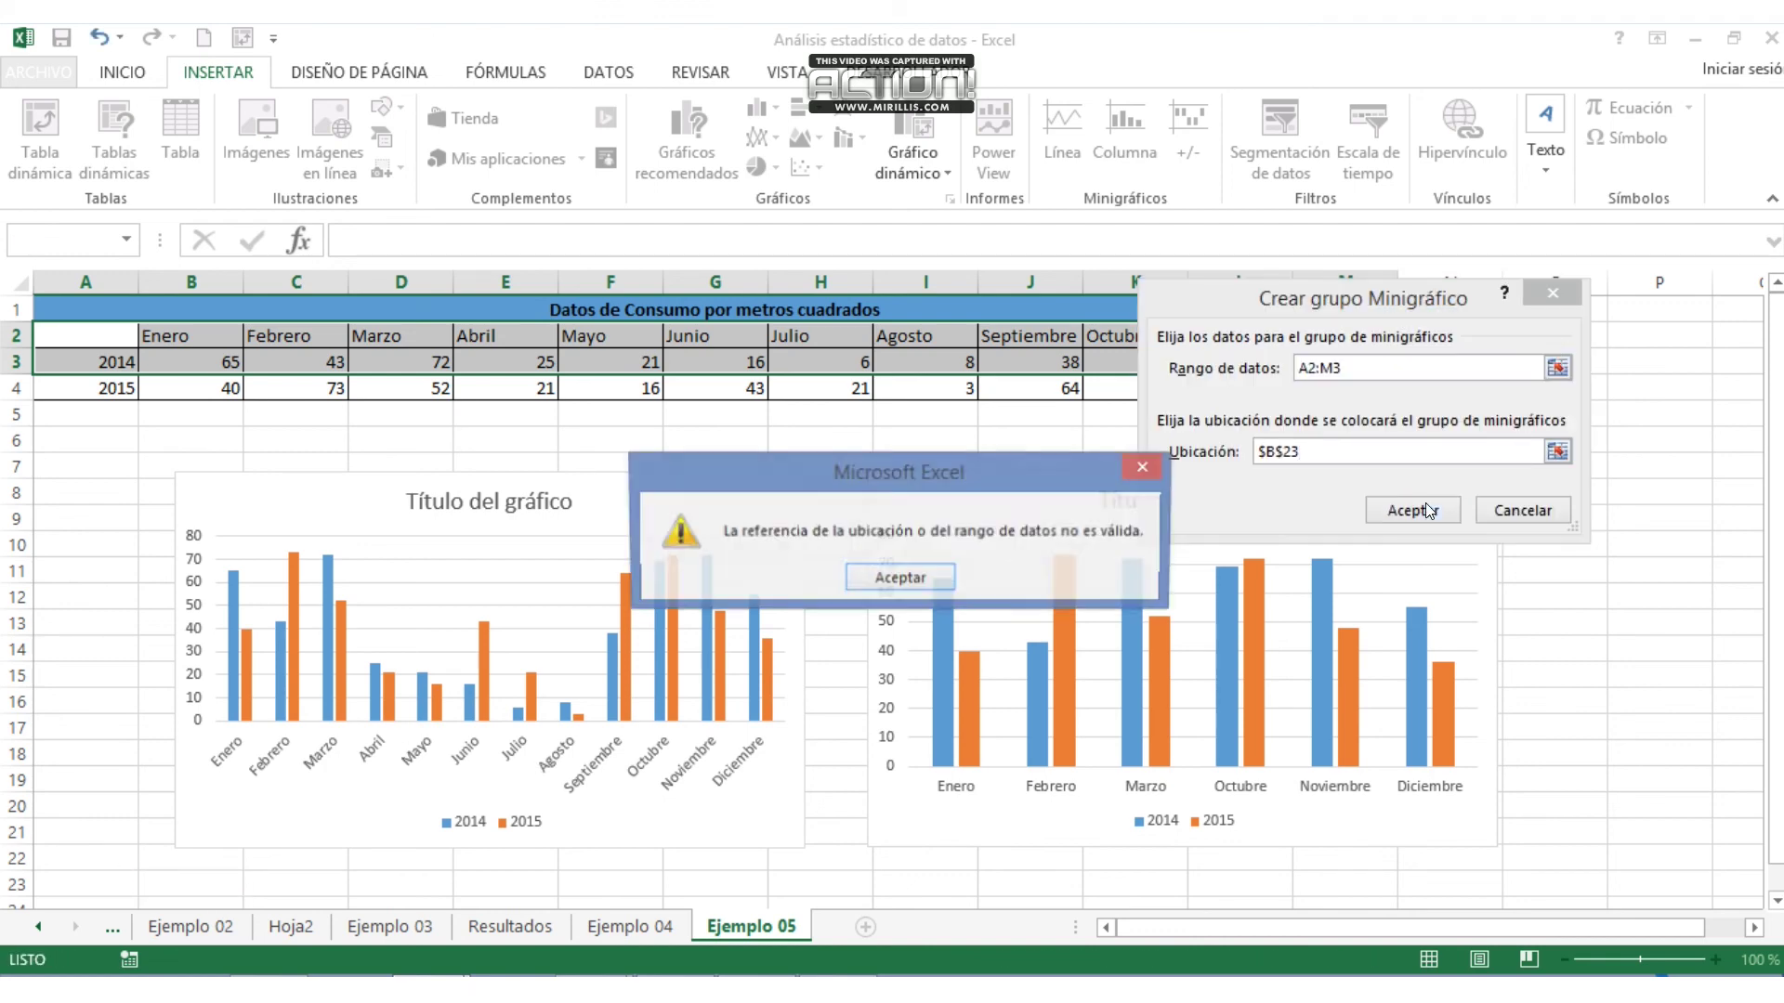
pyautogui.click(908, 578)
# - Try the column sparkline with B3:M3 as its location, and cancel the sparkline creation
pyautogui.click(1557, 452)
pyautogui.moveTo(152, 362); pyautogui.dragTo(1337, 360)
pyautogui.click(1555, 343)
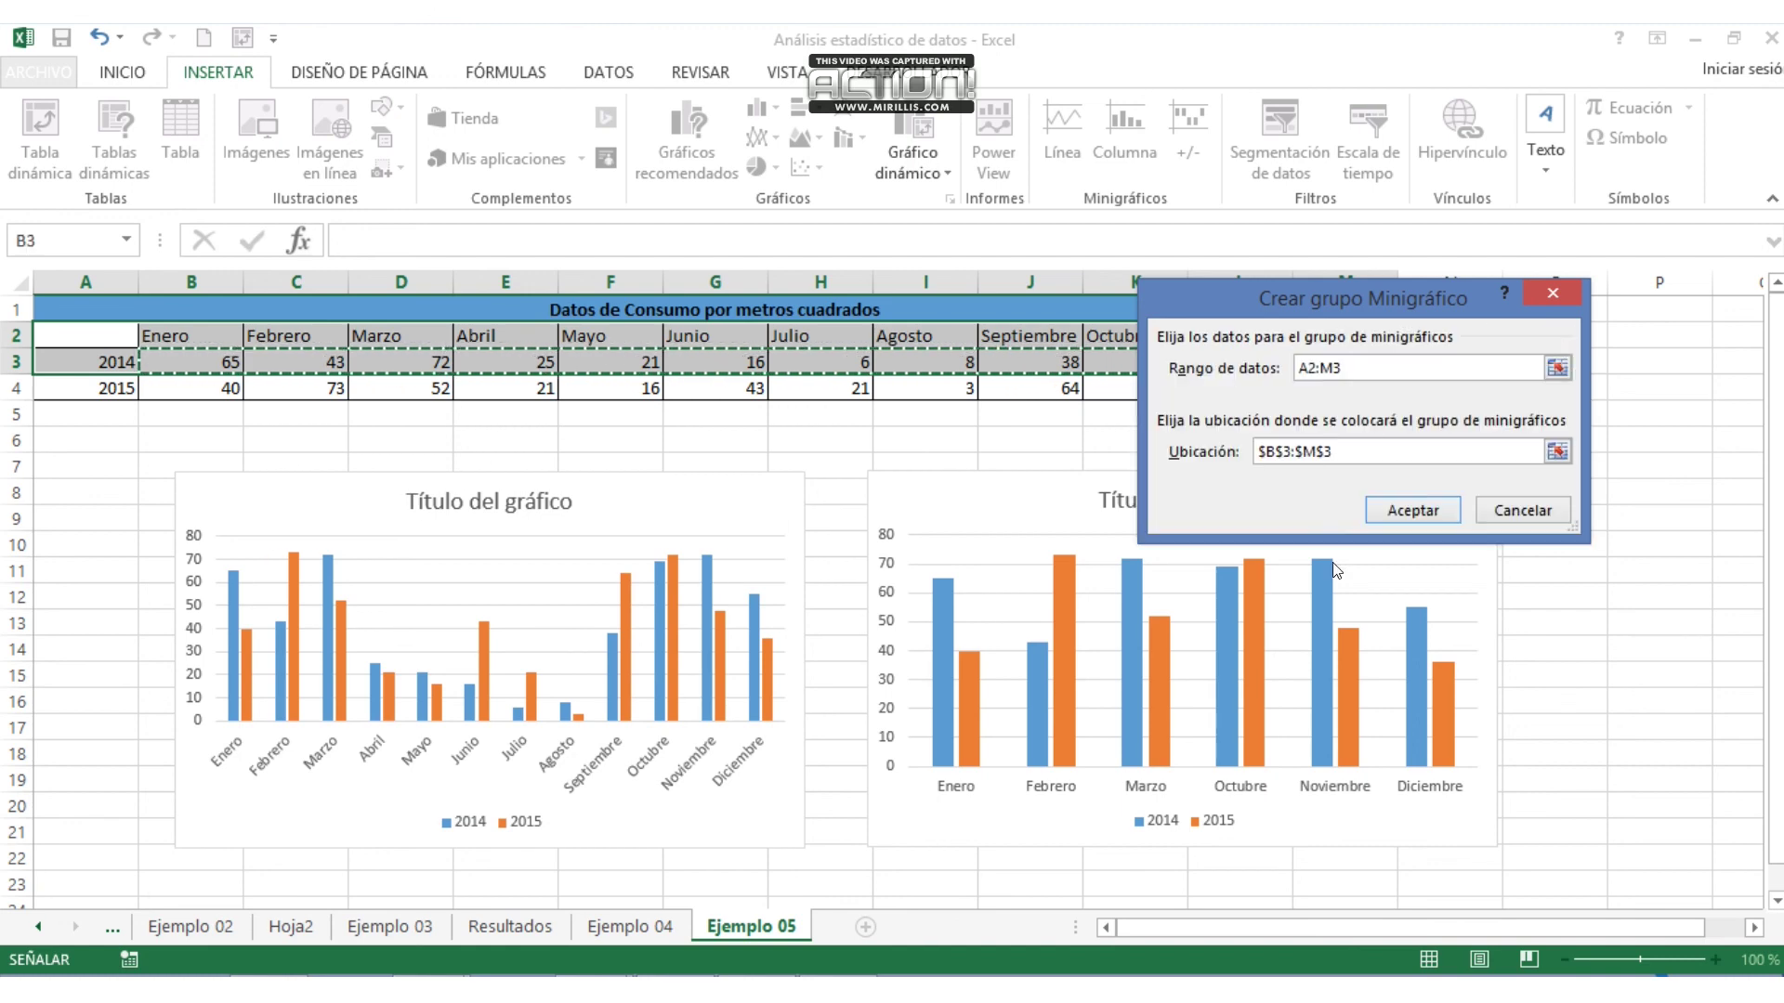
pyautogui.click(1407, 511)
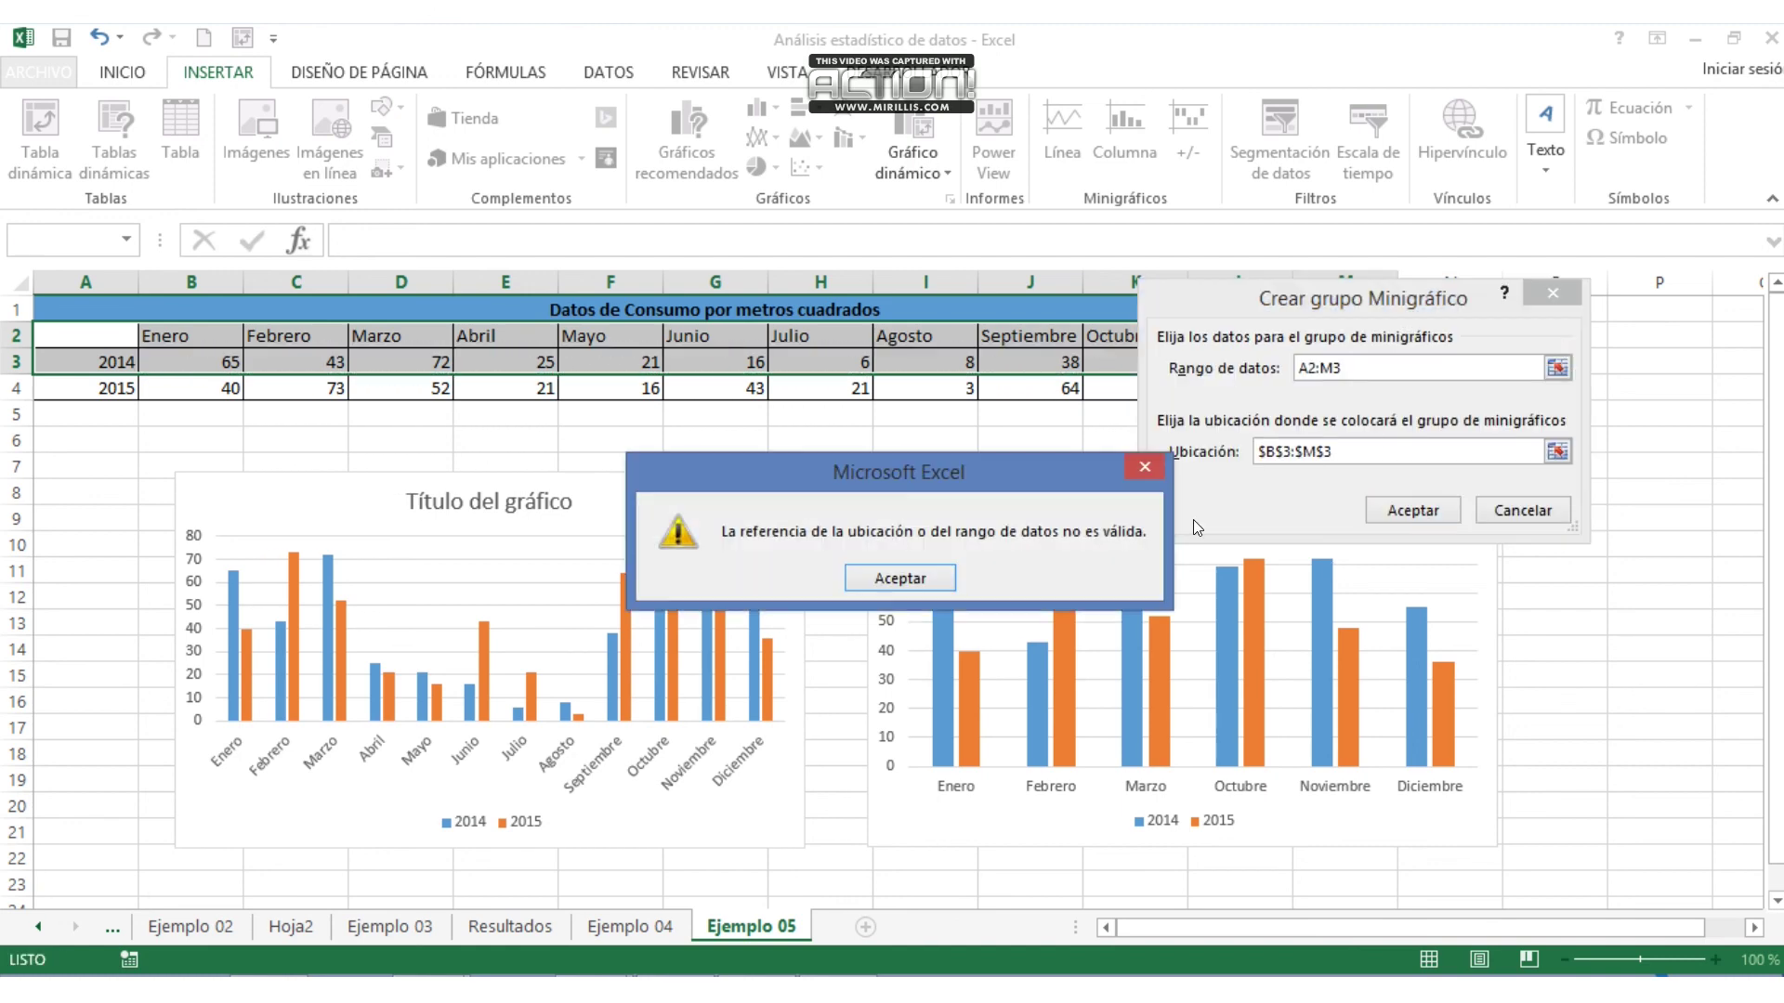
pyautogui.click(900, 577)
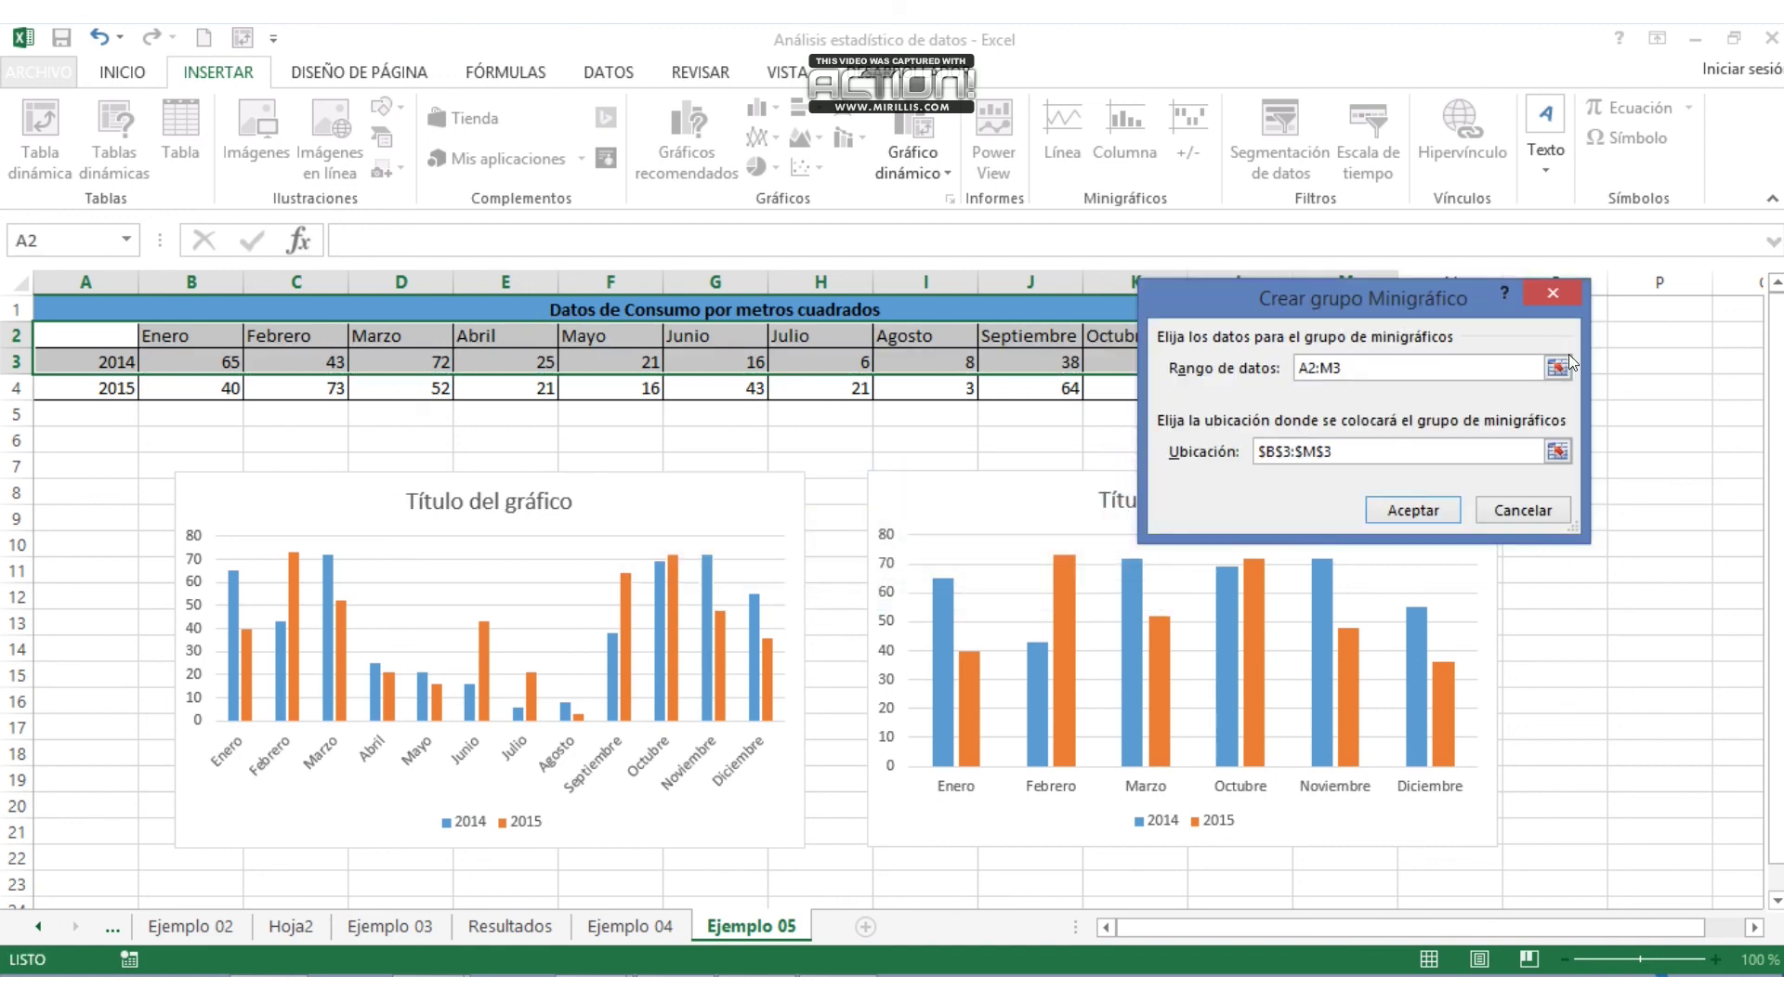
pyautogui.click(1510, 512)
pyautogui.click(1652, 413)
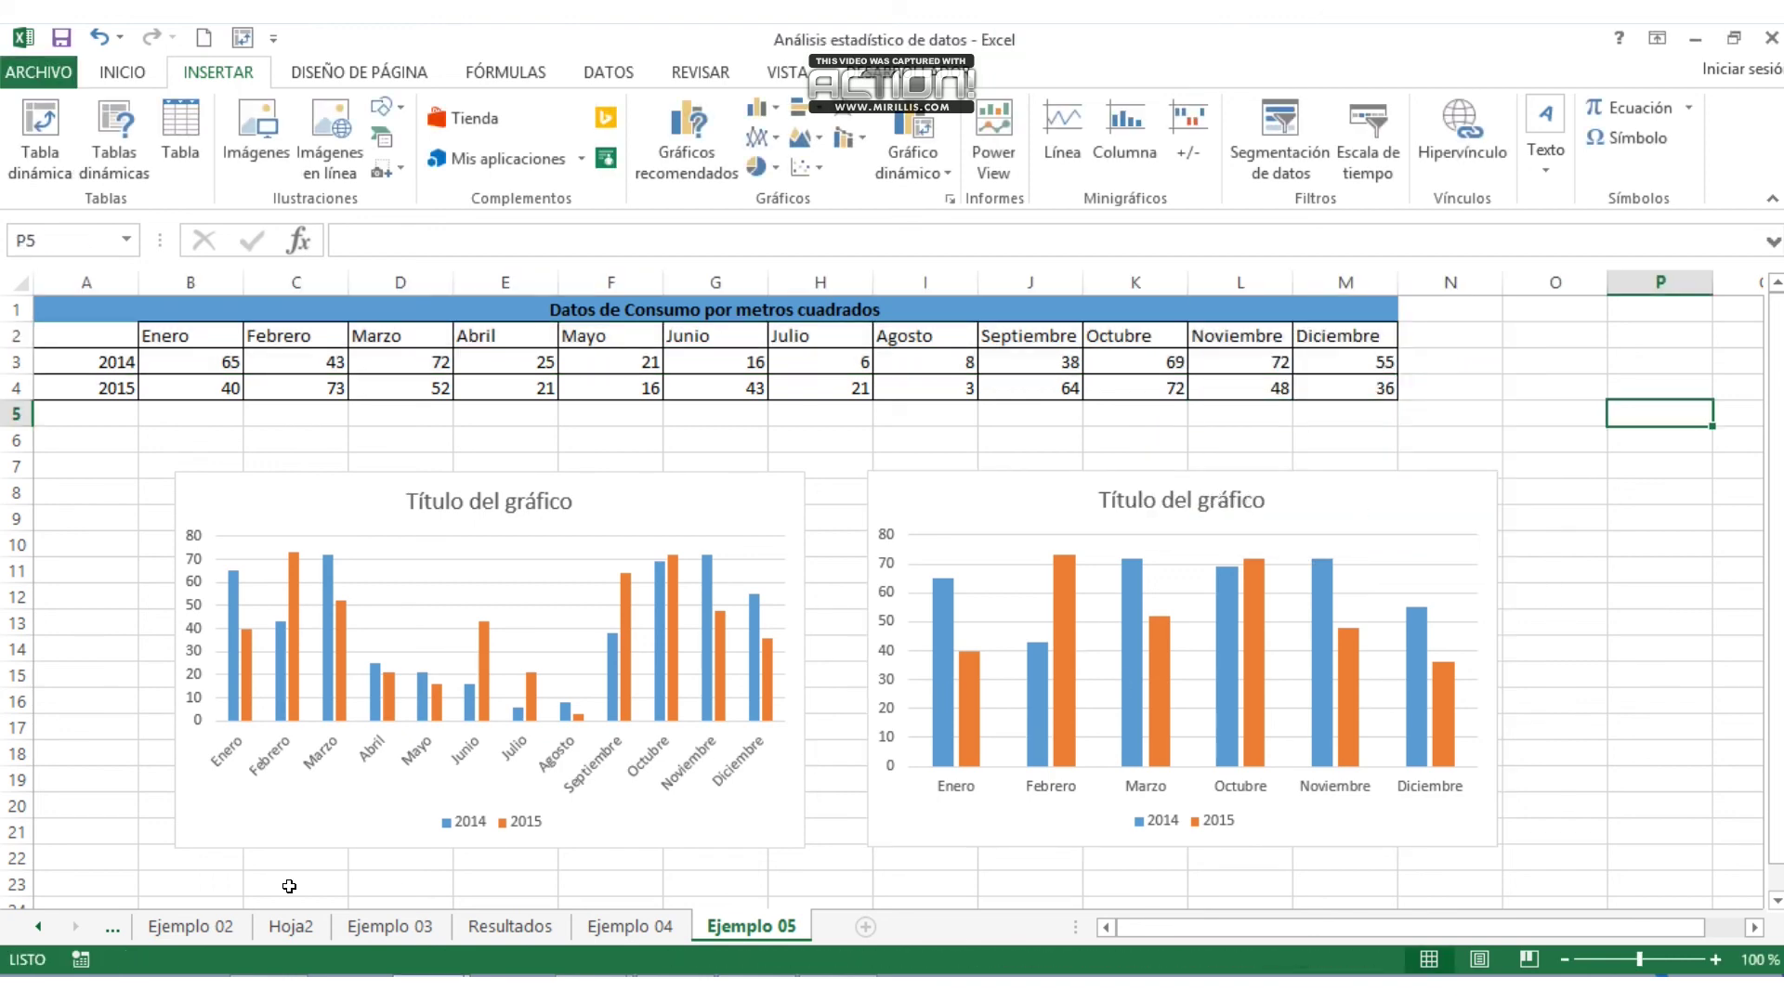
# - Review the analyses on the sheets Ejemplo 01 to Ejemplo 04 and Resultados, and the pivot tables on Hoja2
pyautogui.click(182, 932)
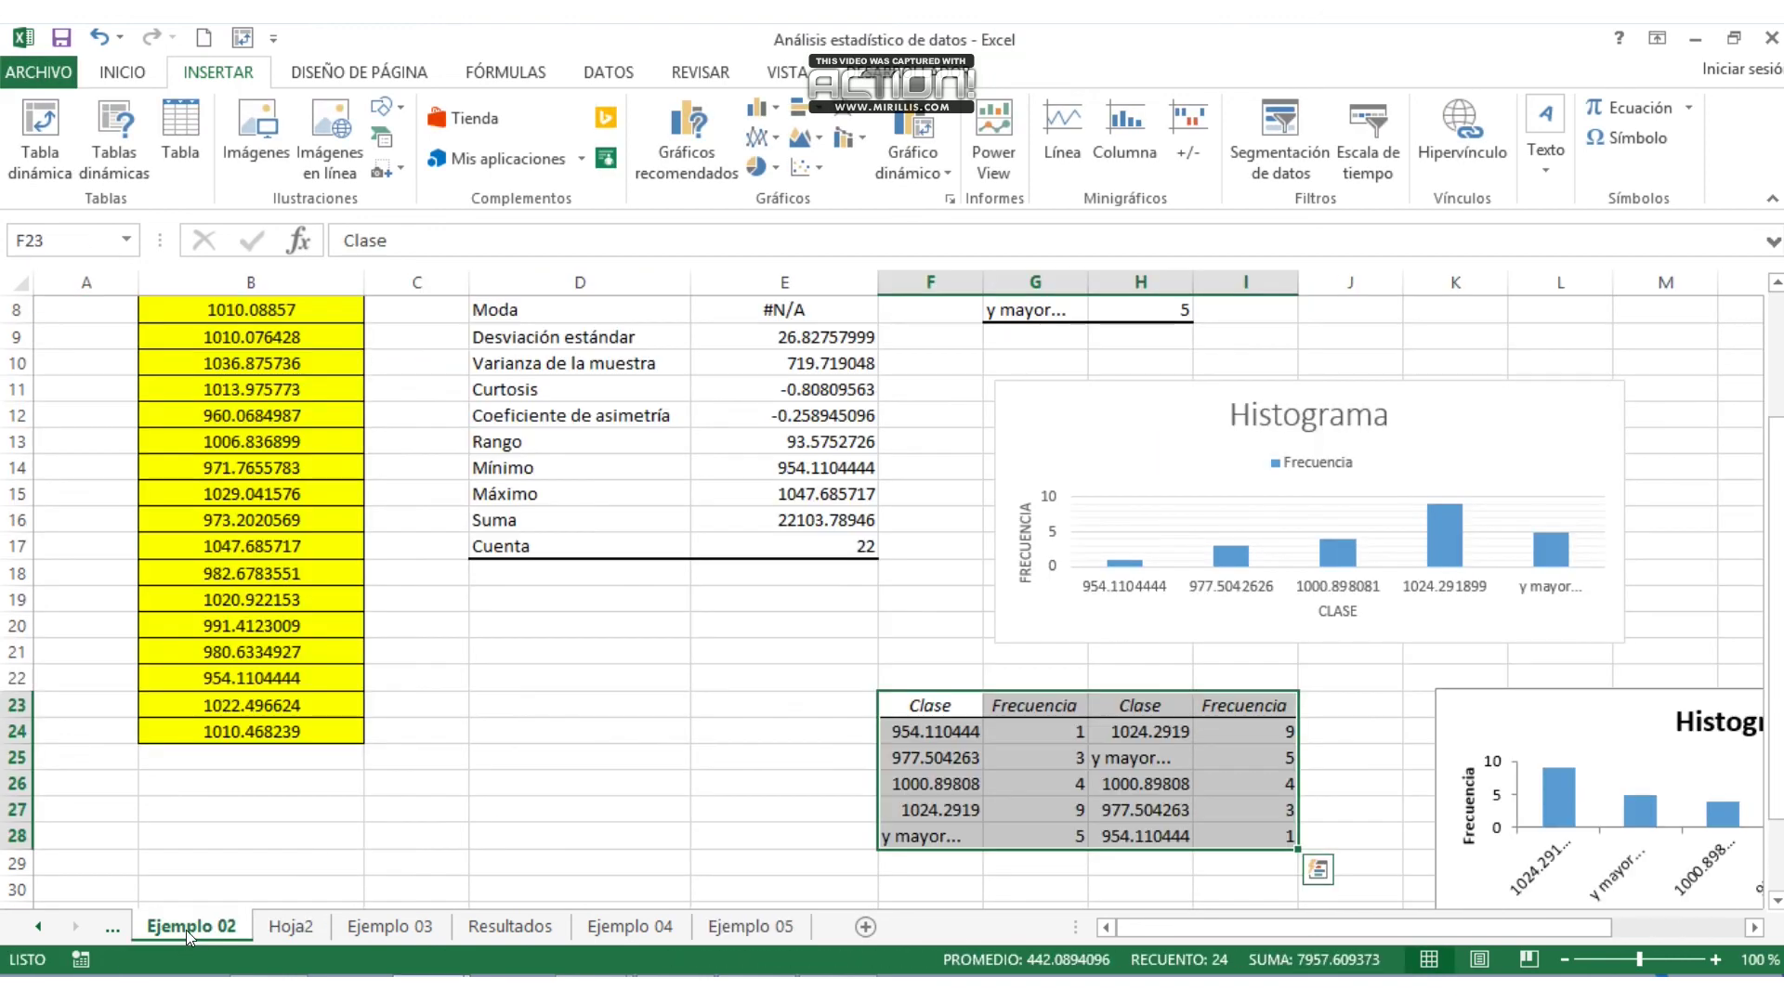
pyautogui.click(394, 927)
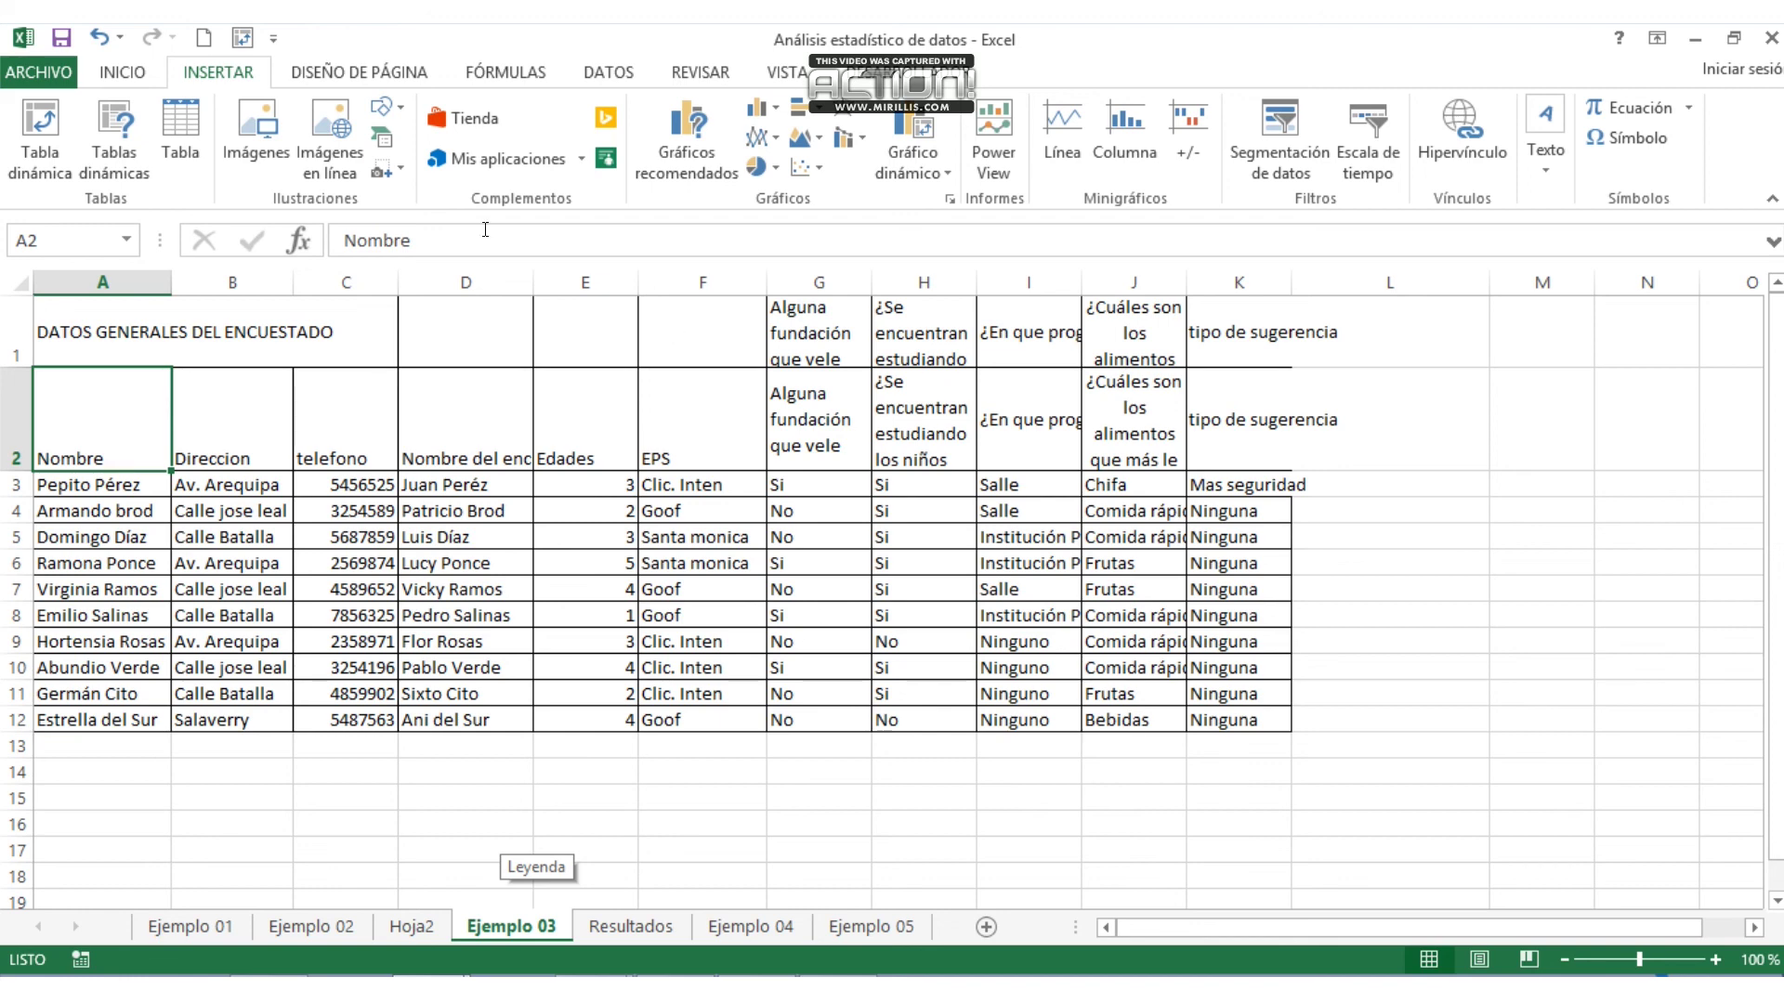
pyautogui.click(608, 72)
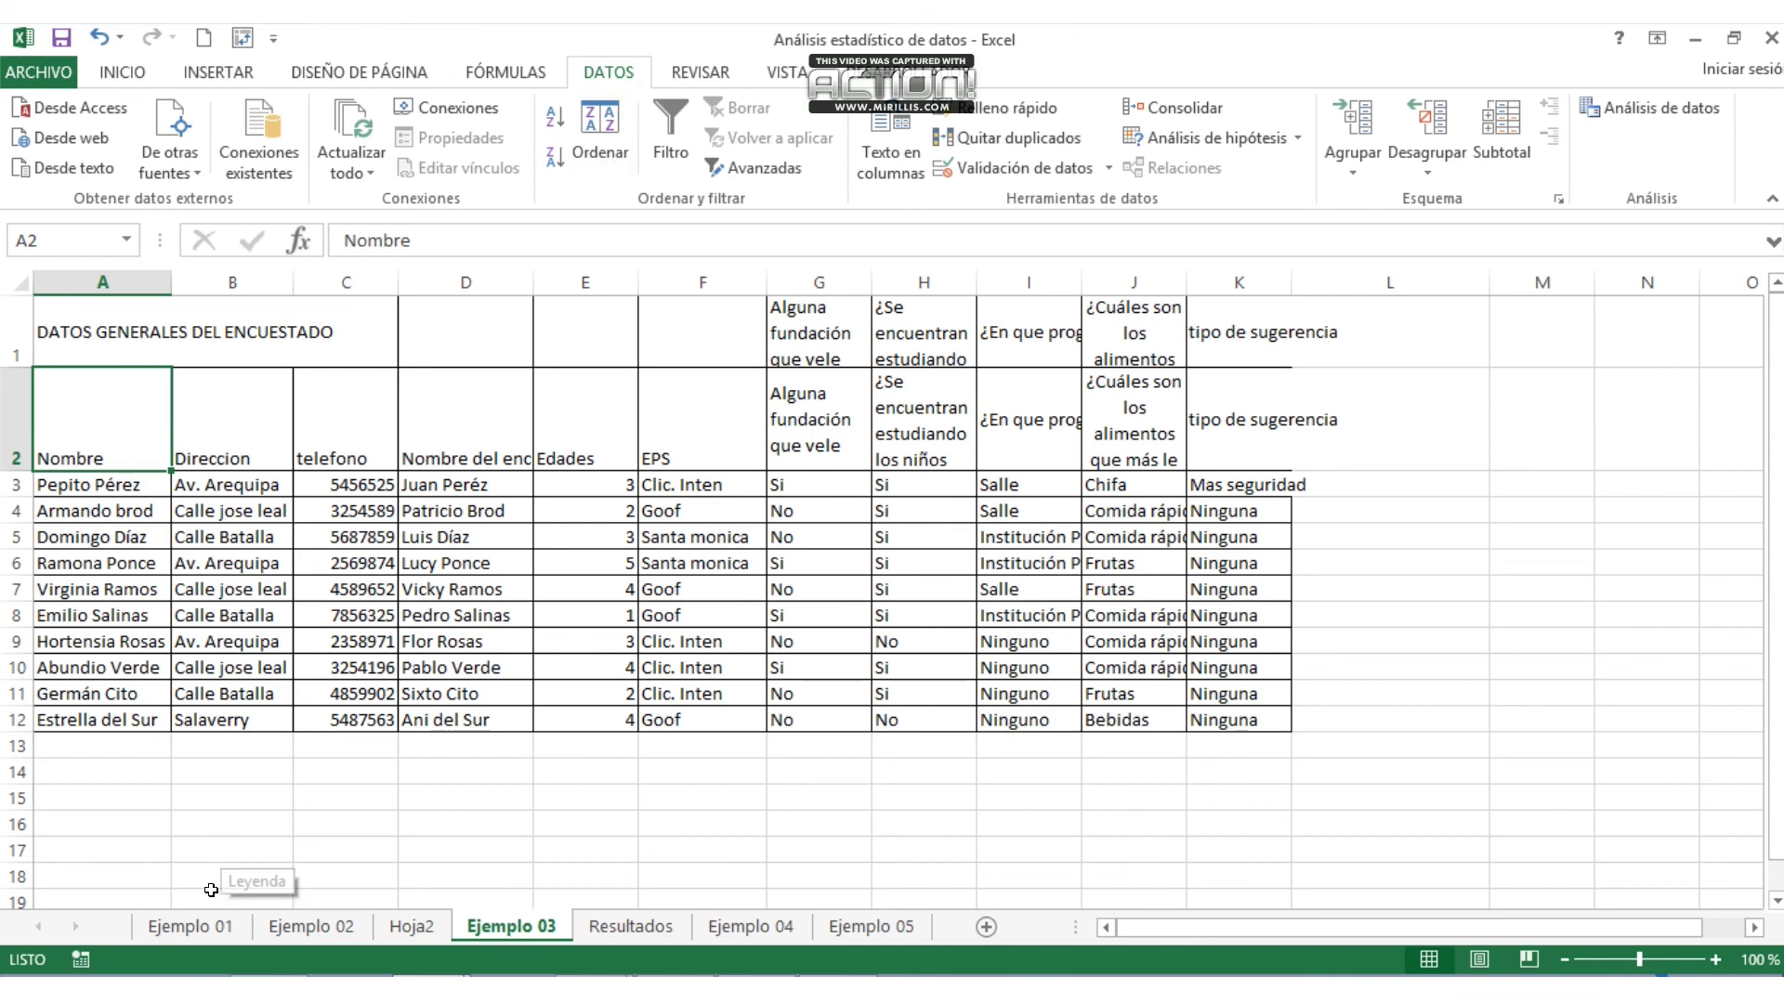
pyautogui.click(191, 927)
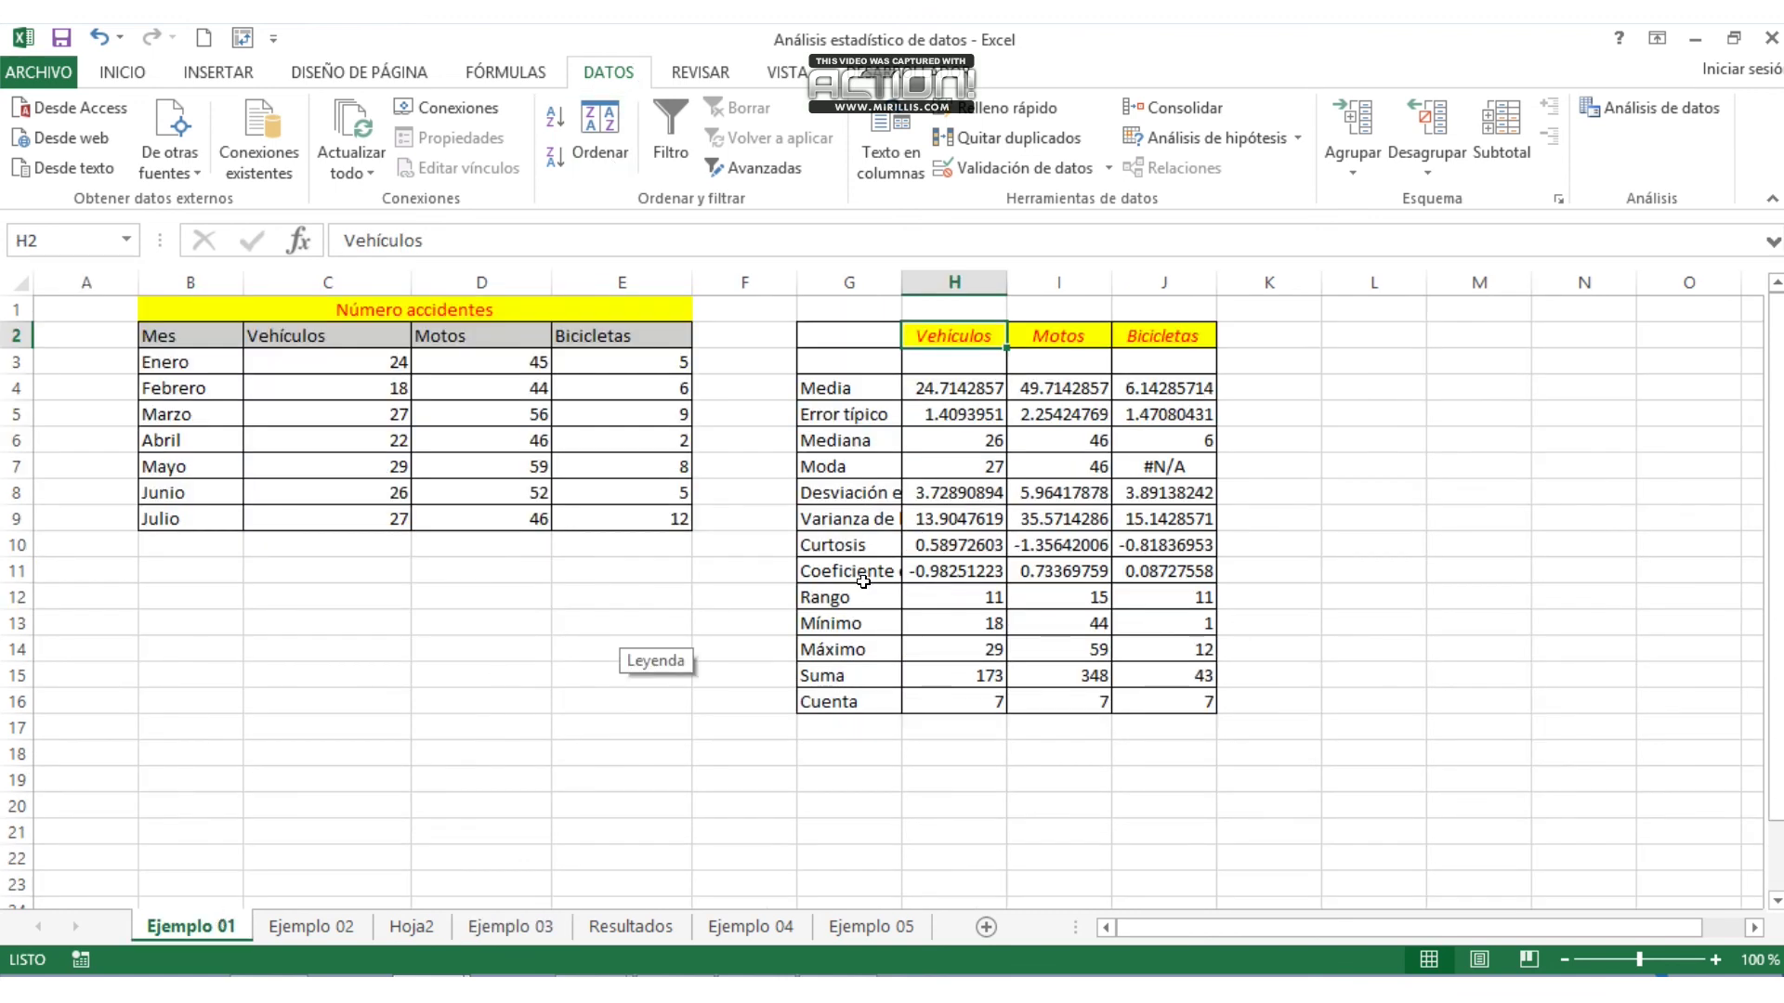
pyautogui.click(408, 928)
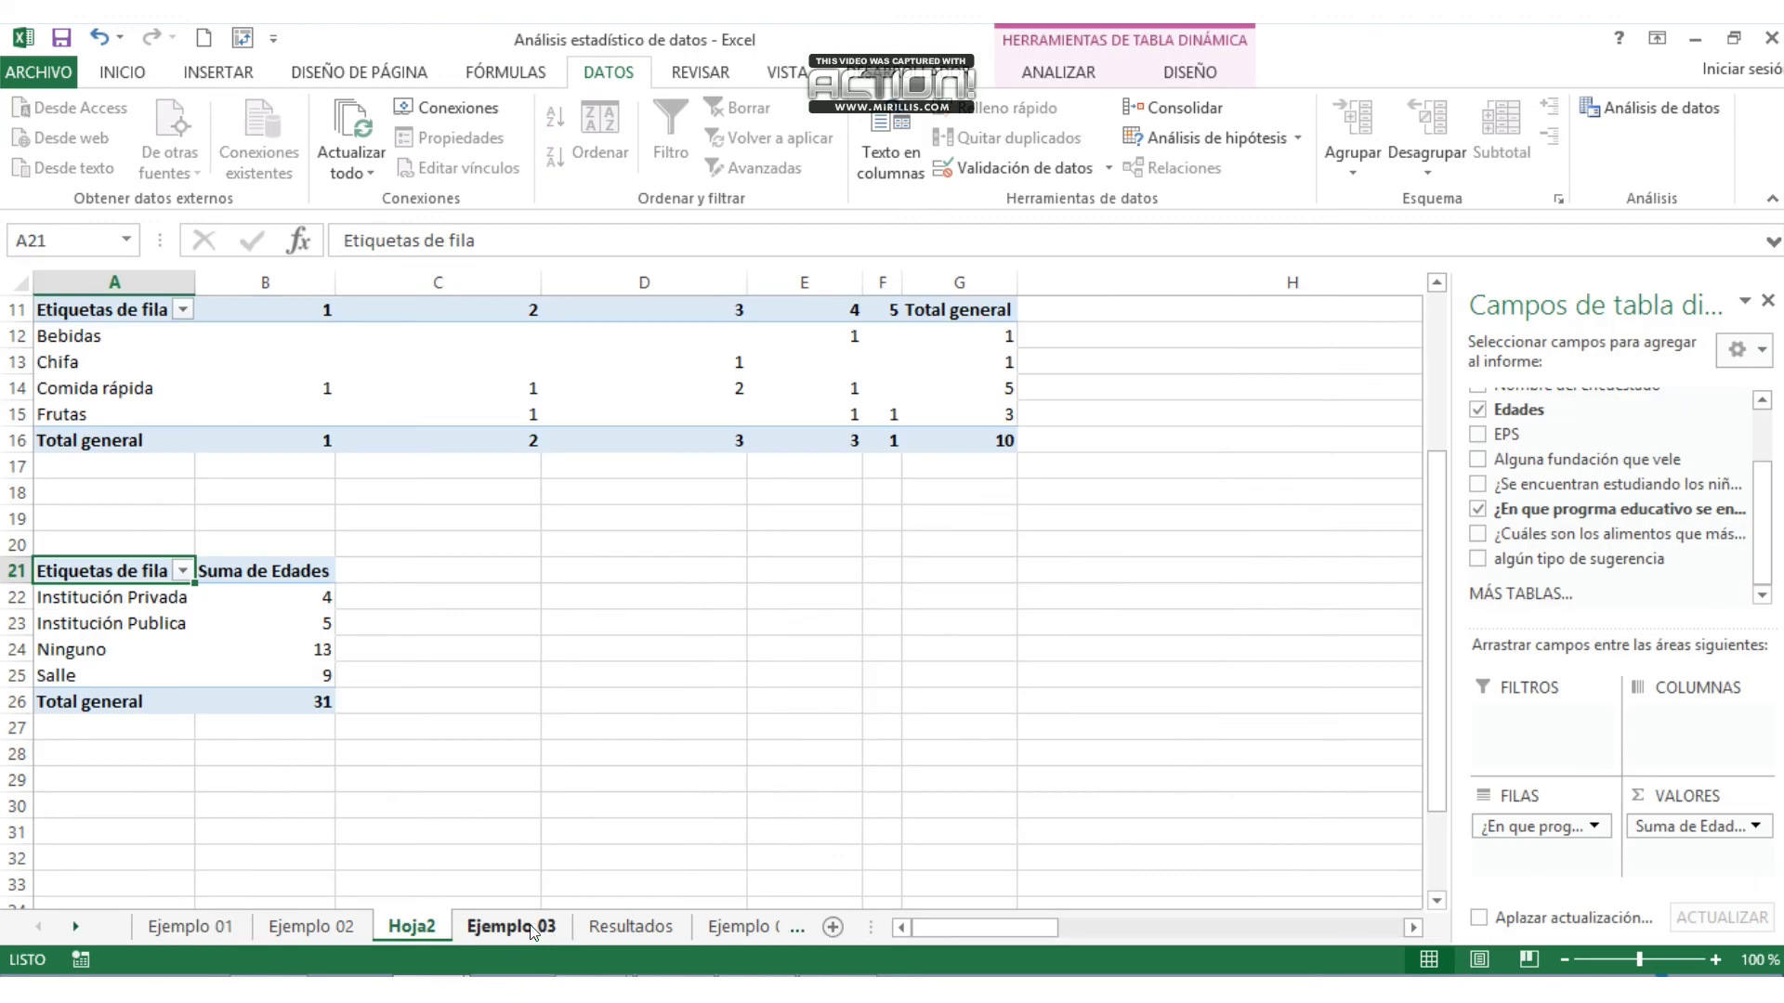
pyautogui.click(311, 926)
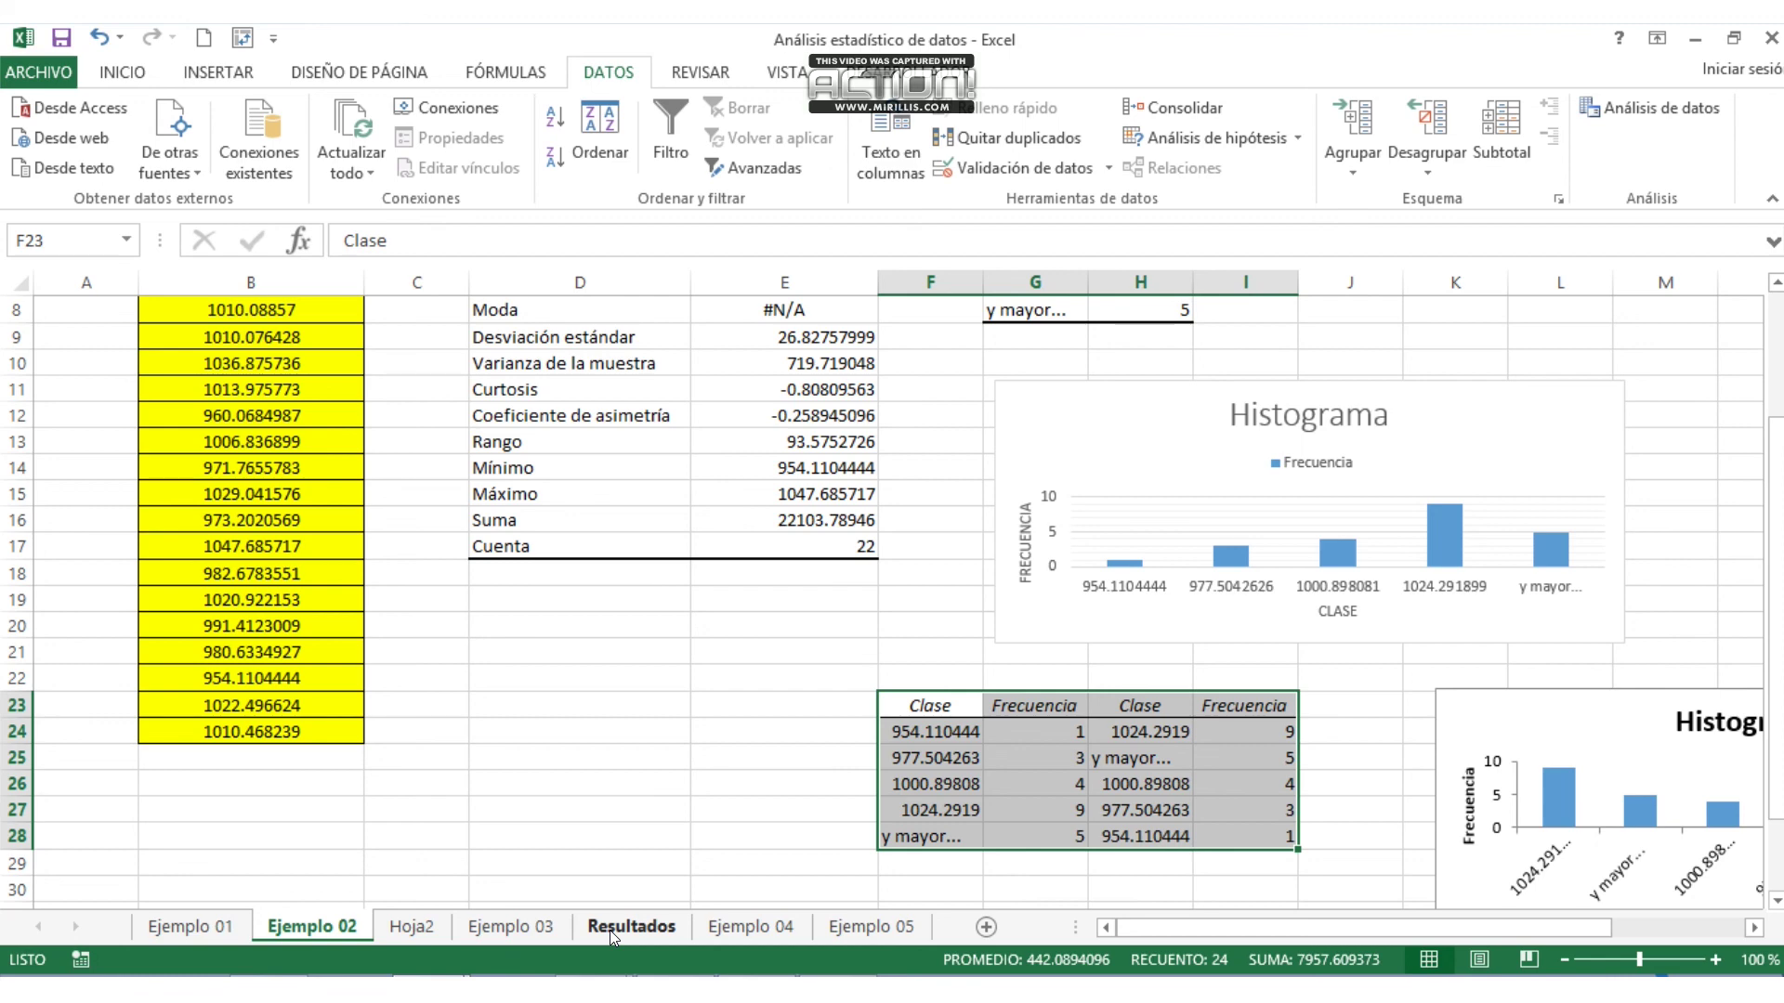
pyautogui.click(740, 929)
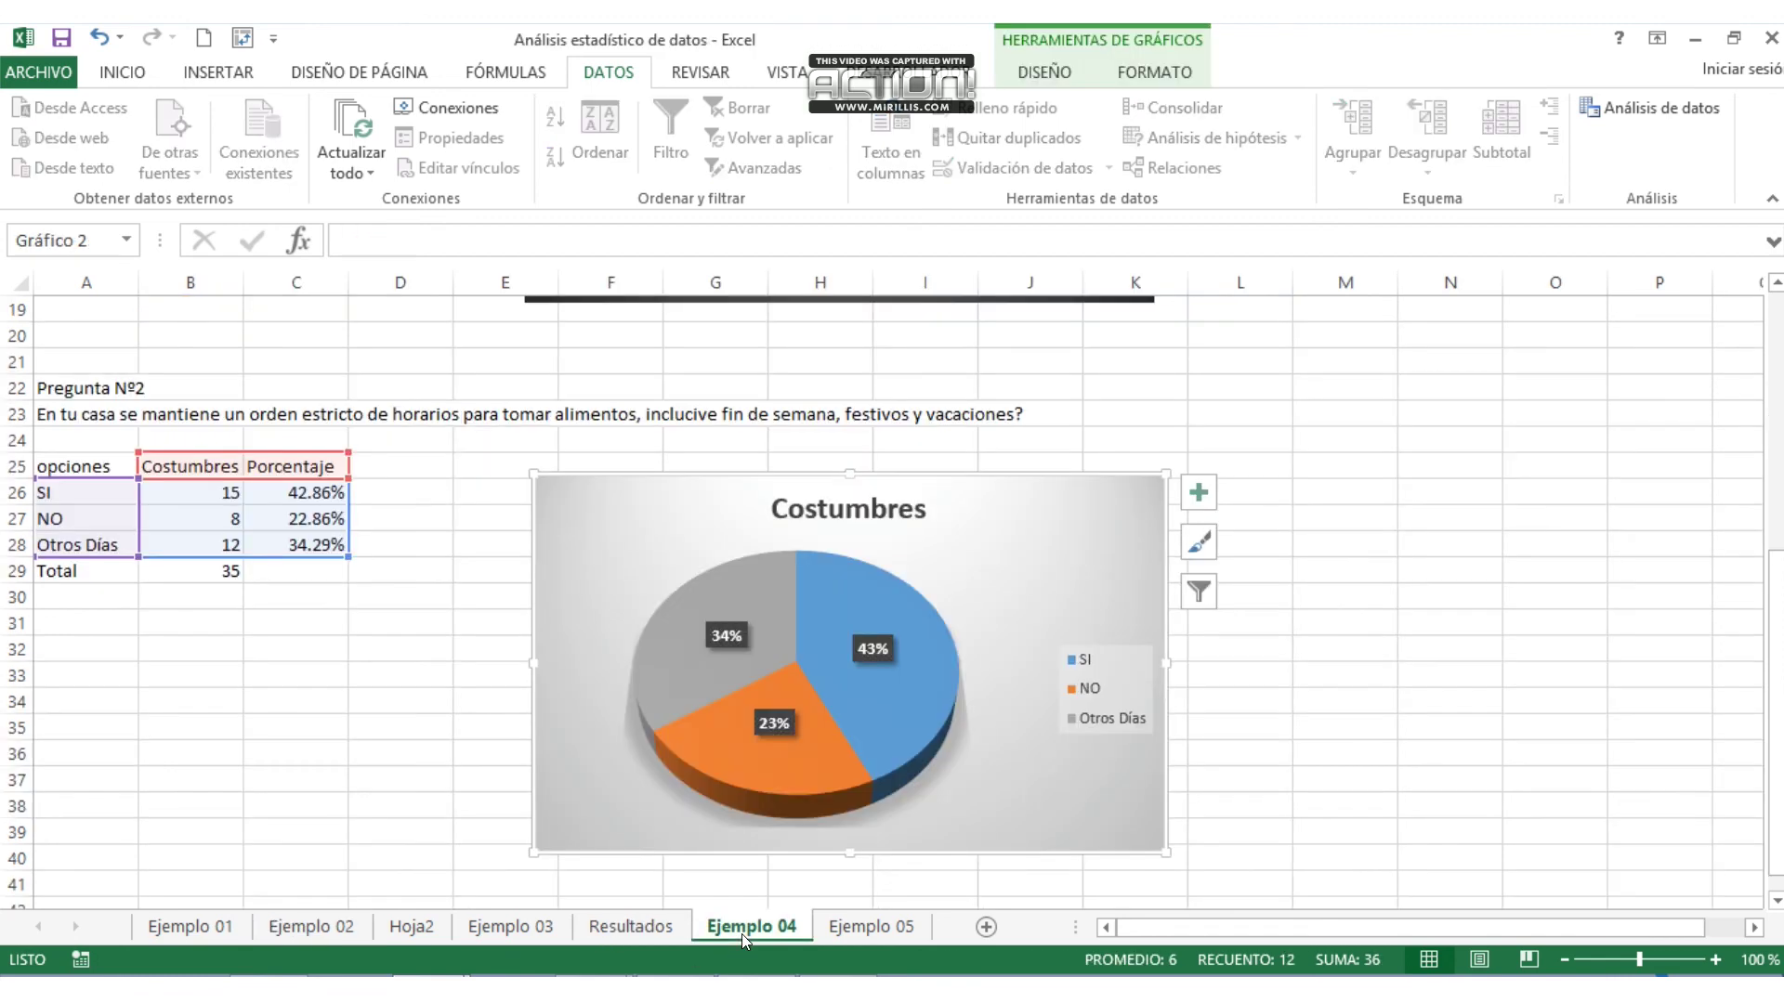
pyautogui.click(631, 926)
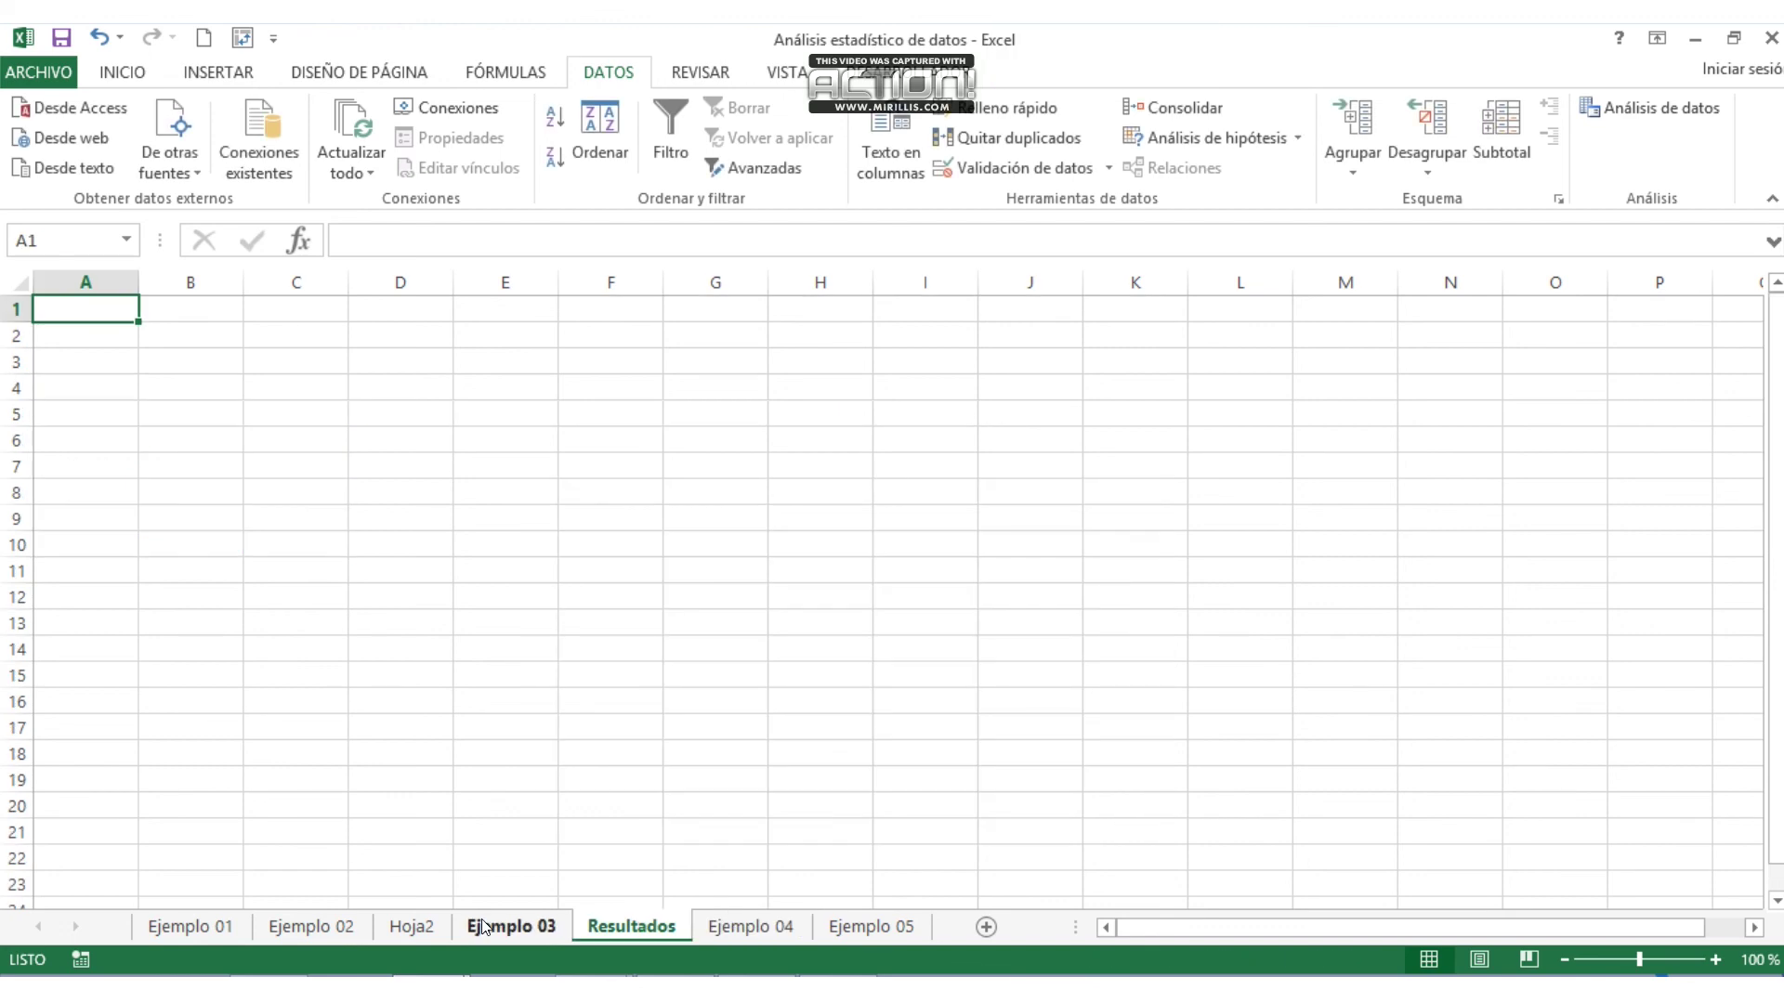
pyautogui.click(412, 926)
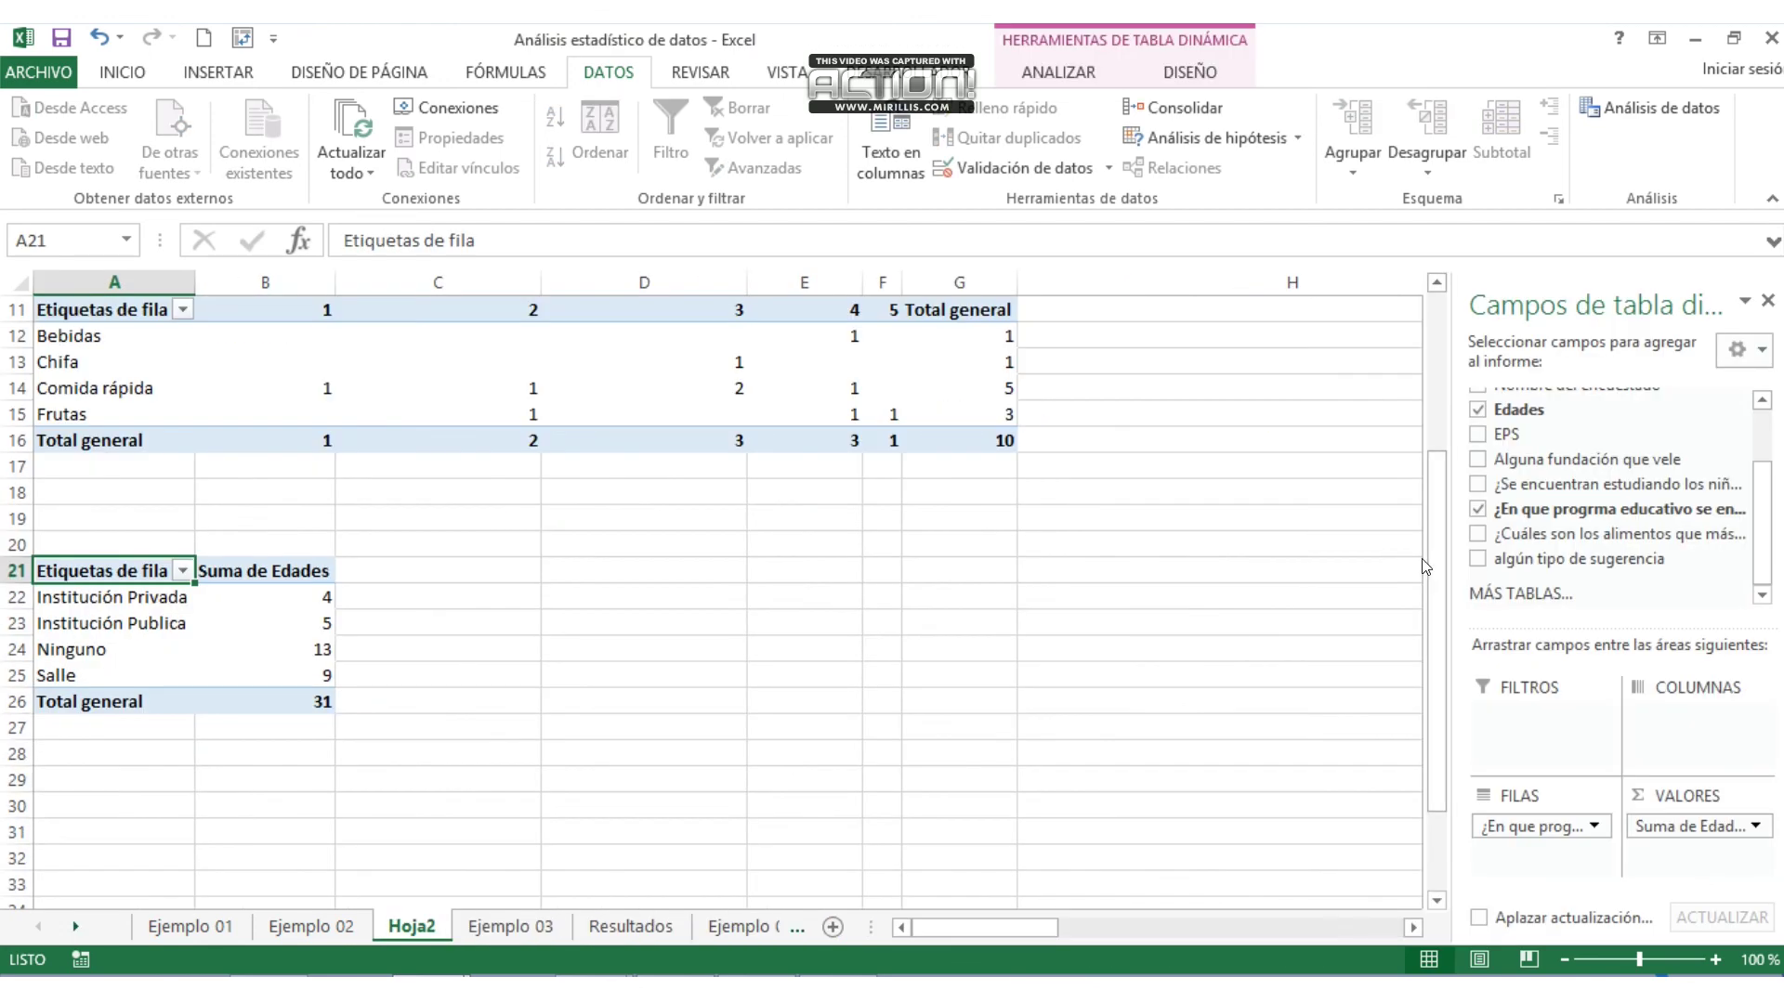
pyautogui.moveTo(1437, 462); pyautogui.dragTo(1429, 291)
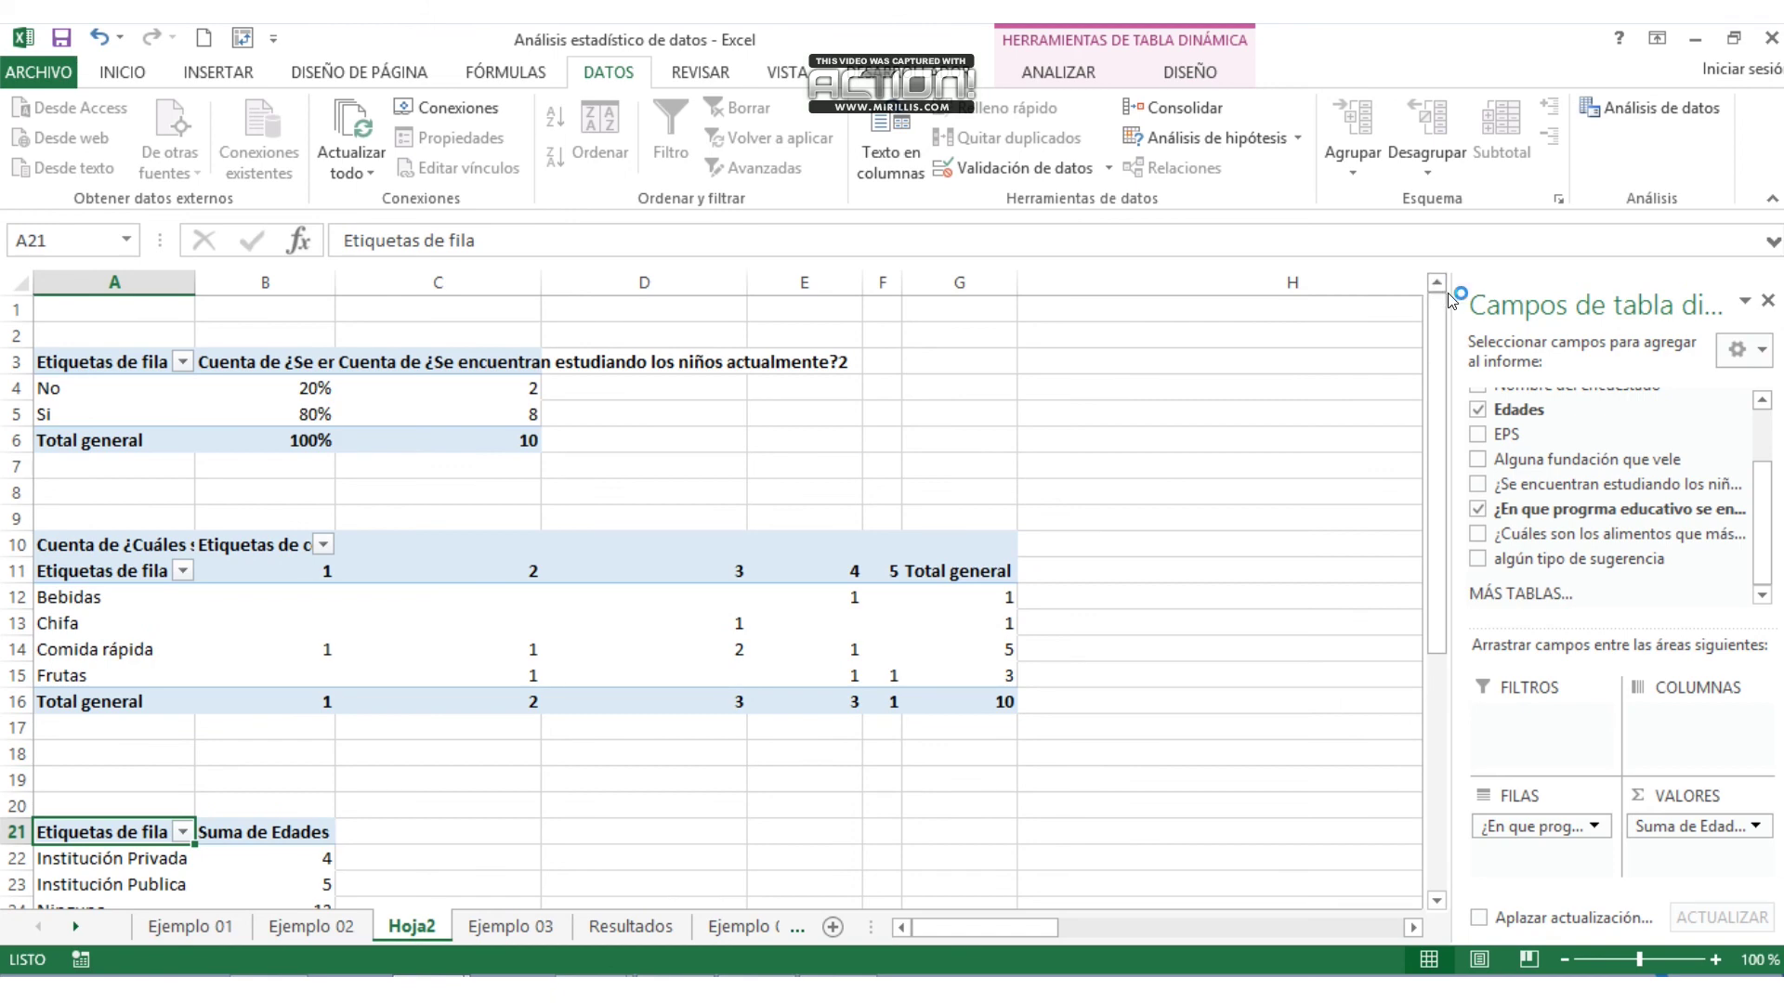
pyautogui.moveTo(1441, 357); pyautogui.dragTo(1438, 398)
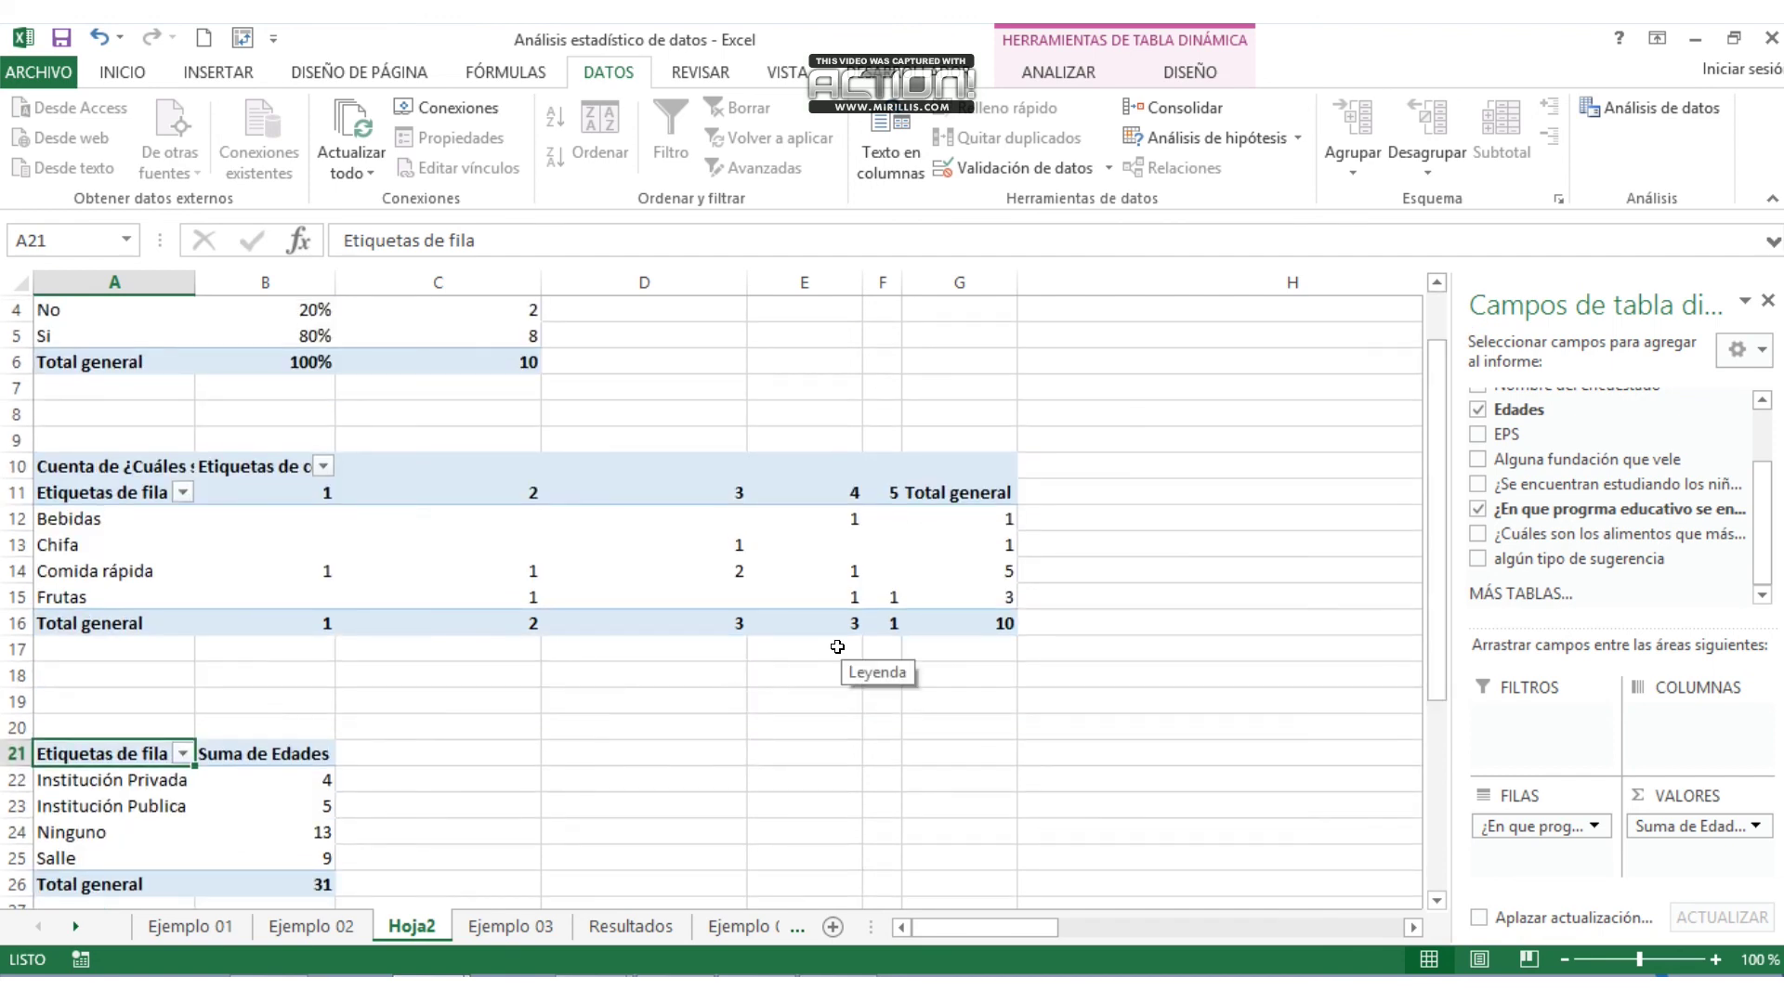